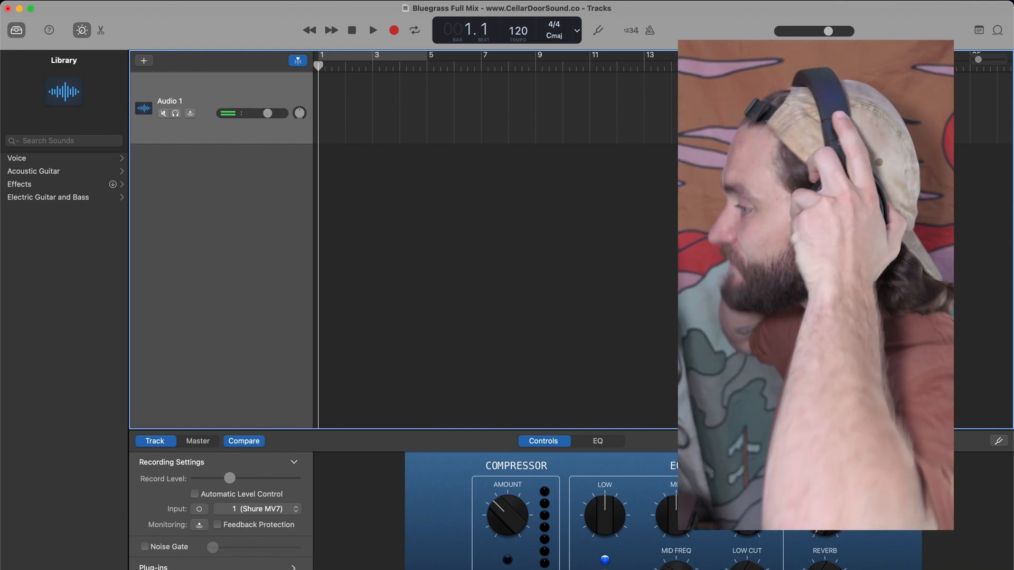
- Hide the Smart Controls, switch to Finder, and import all WAV files from the Mipso_WallpaperBaby_Full folder into the GarageBand project as separate tracks
key(b)
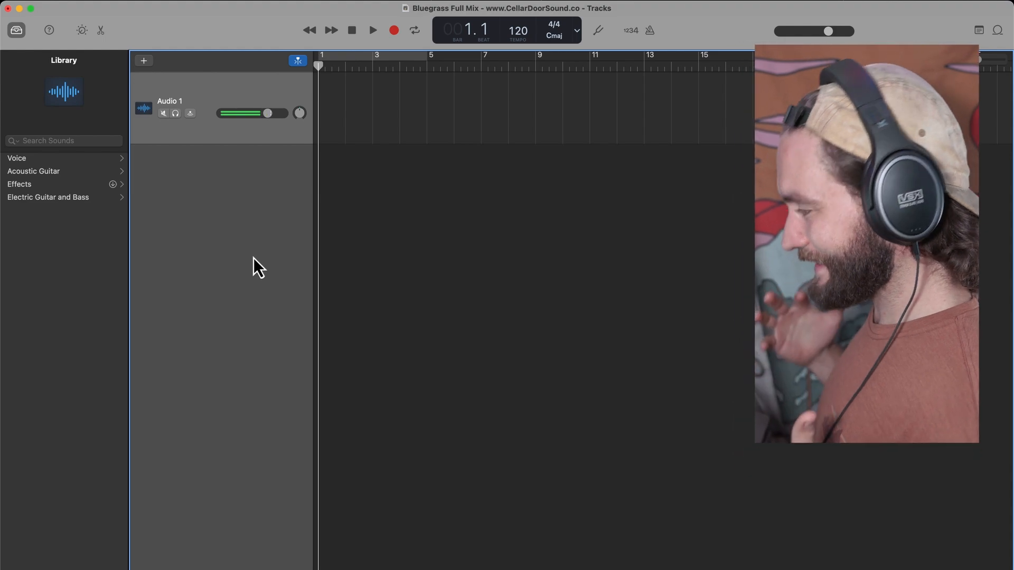
key(super+Tab)
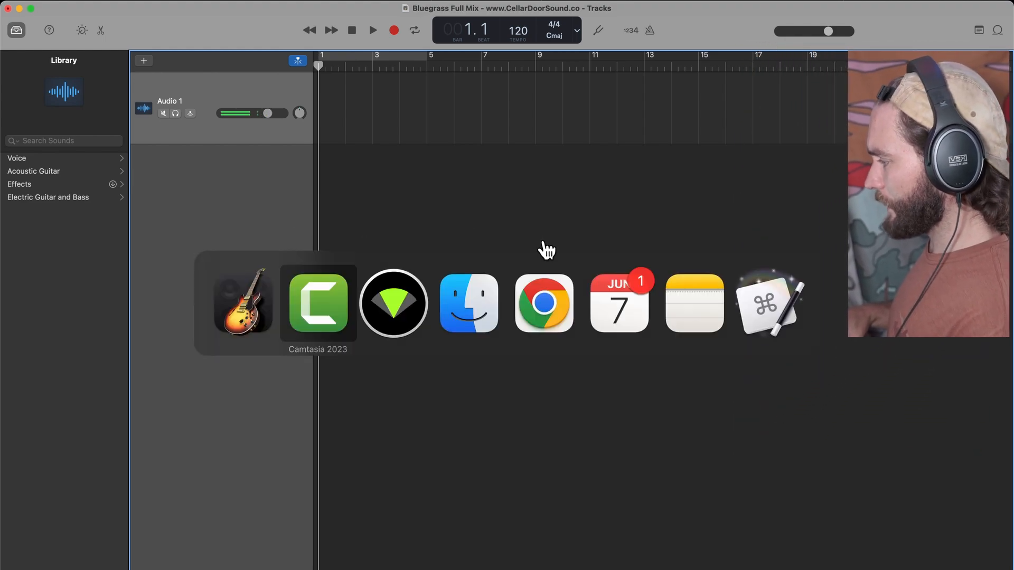
key(super+Tab)
key(super+Tab)
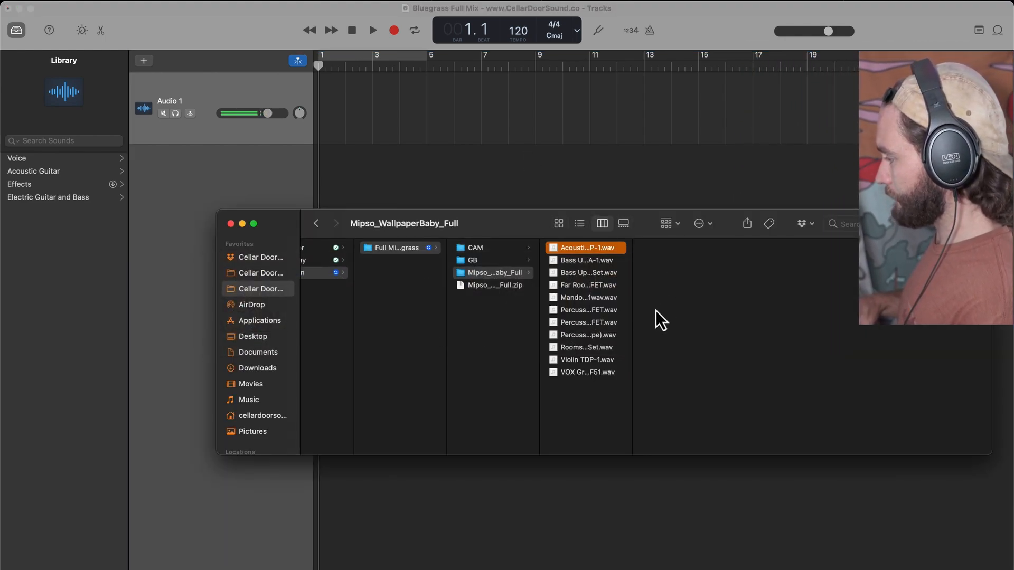
drag(633, 313, 765, 315)
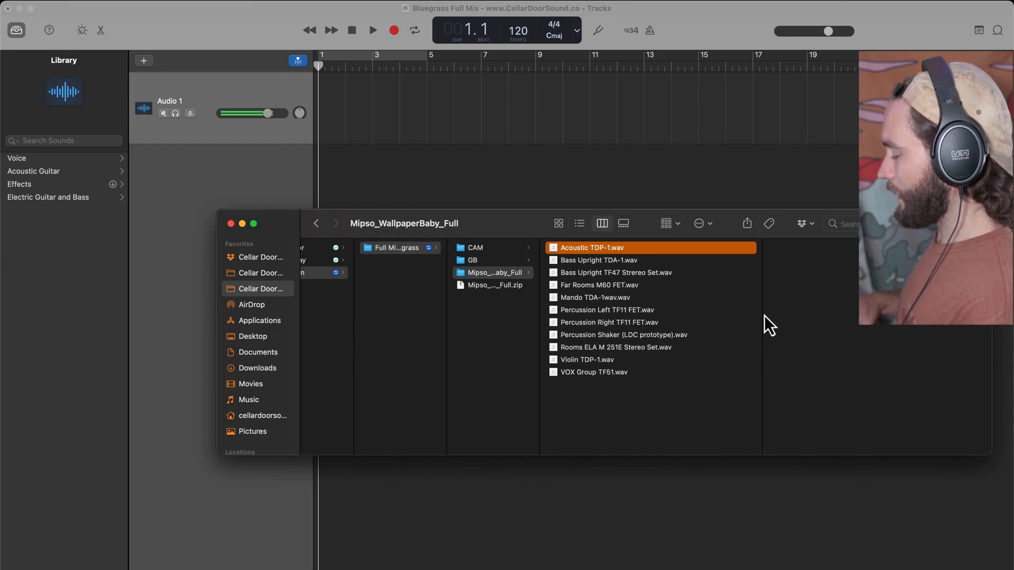
shift+click(598, 374)
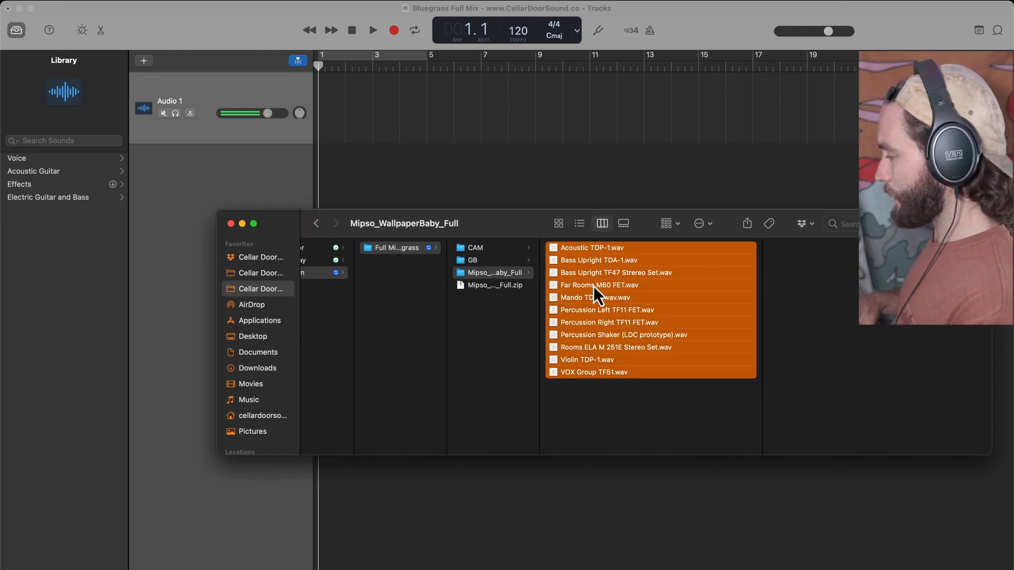
drag(594, 286, 318, 186)
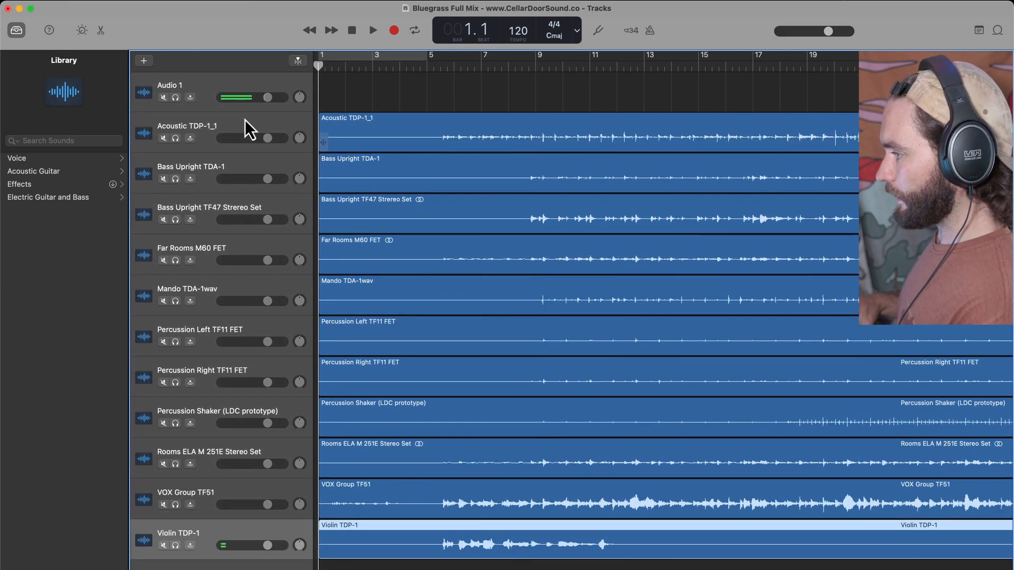
- Delete the empty Audio 1 track from the project
click(205, 85)
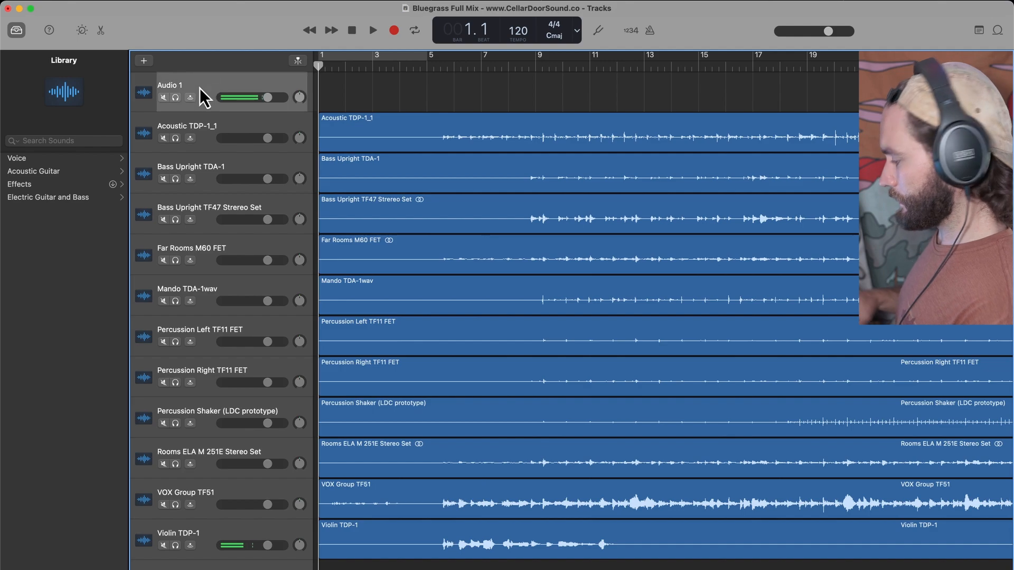
key(super+BackSpace)
key(super+Down)
key(super+Up)
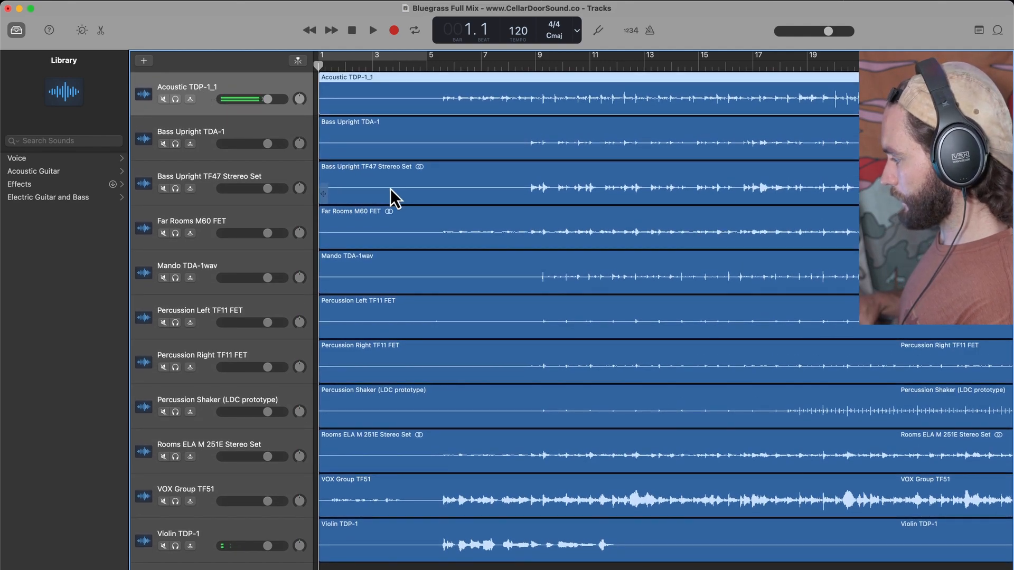
- Rename the Bass Upright TDA-1 track as "Bass Upright 1"
key(super+Left)
key(super+Left)
key(super+Left)
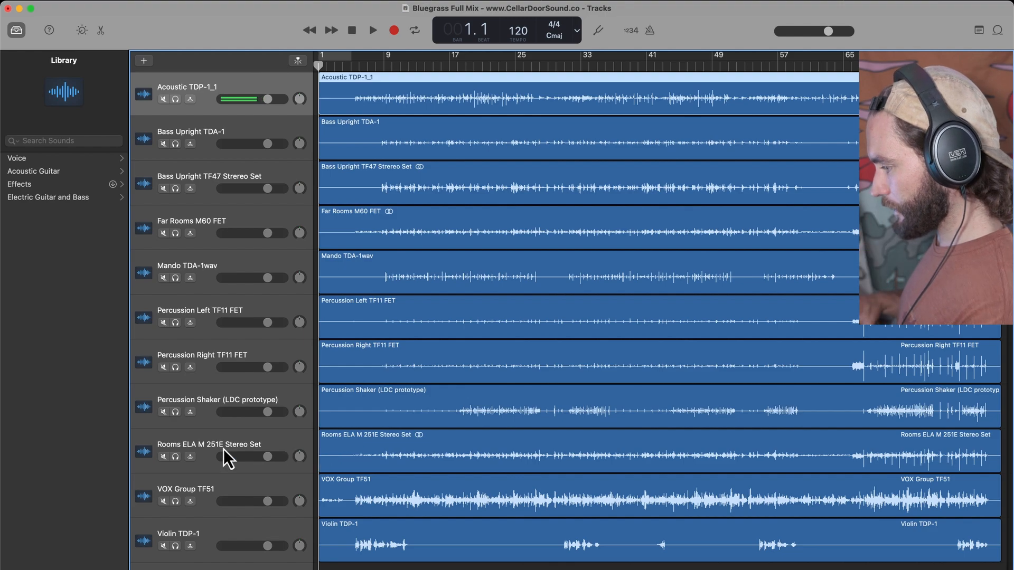
click(198, 132)
right_click(197, 132)
click(184, 131)
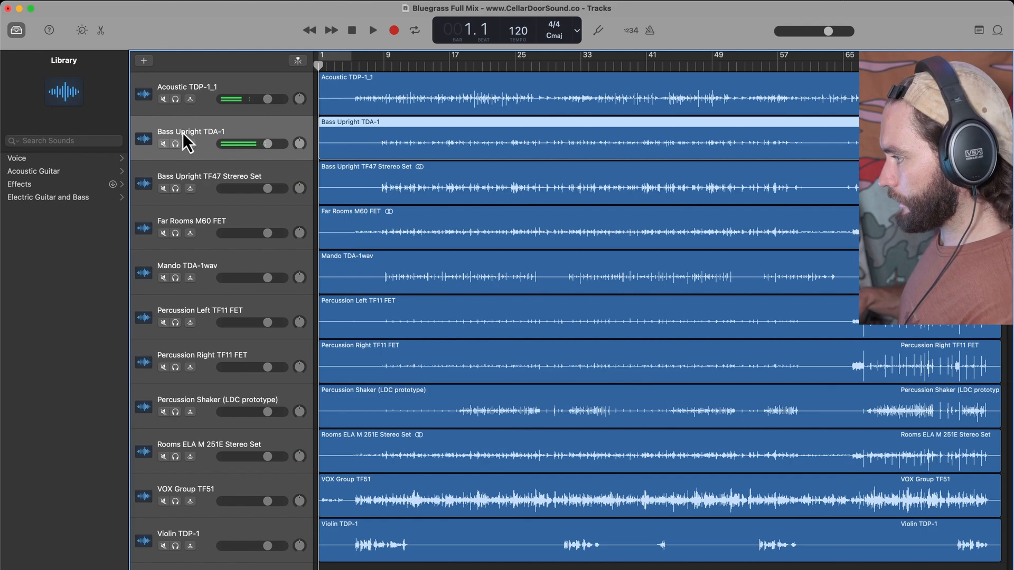
double_click(182, 131)
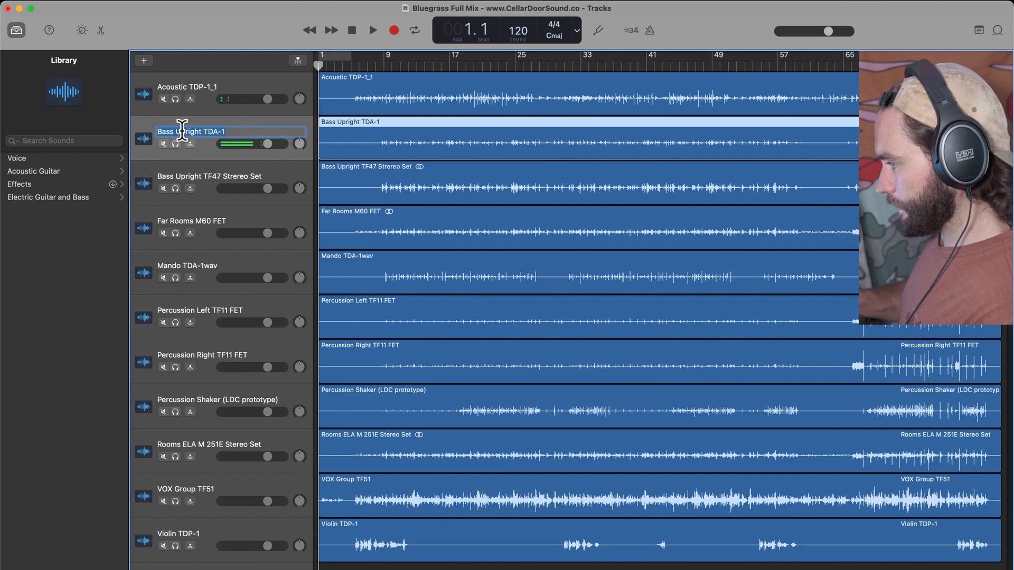
text(Bass )
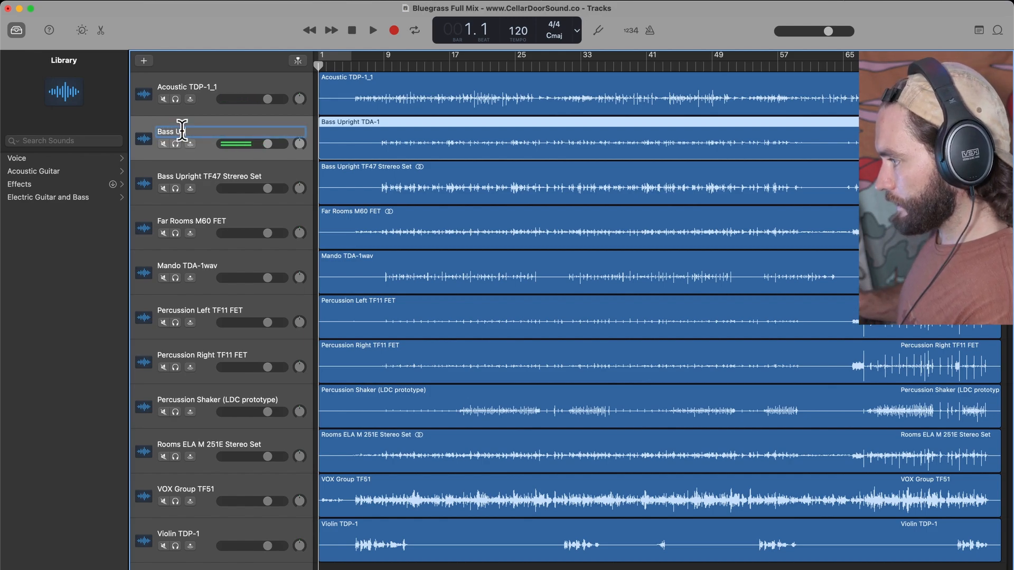
text(Upright Mno)
key(BackSpace)
key(BackSpace)
key(BackSpace)
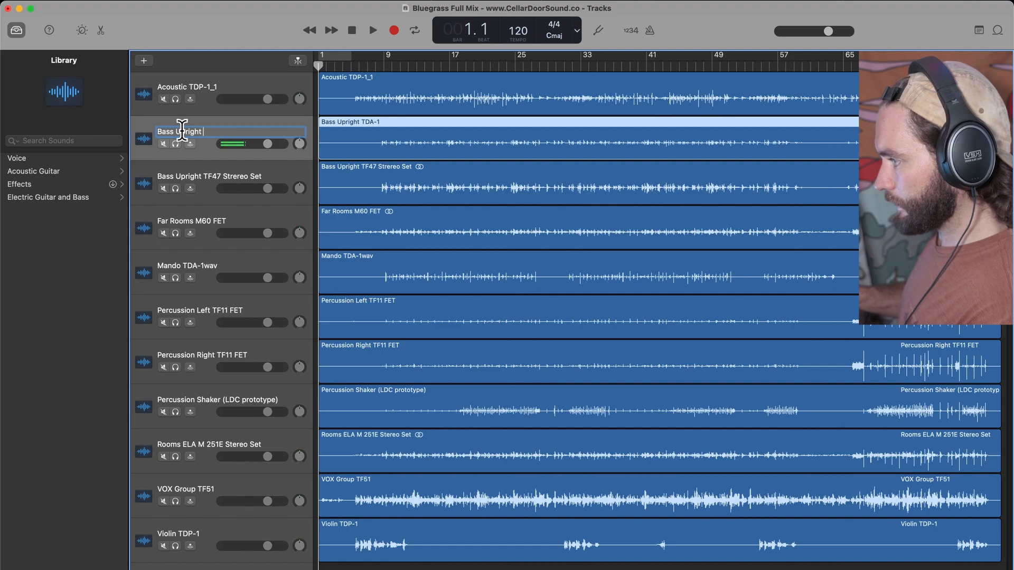
text(1)
key(Return)
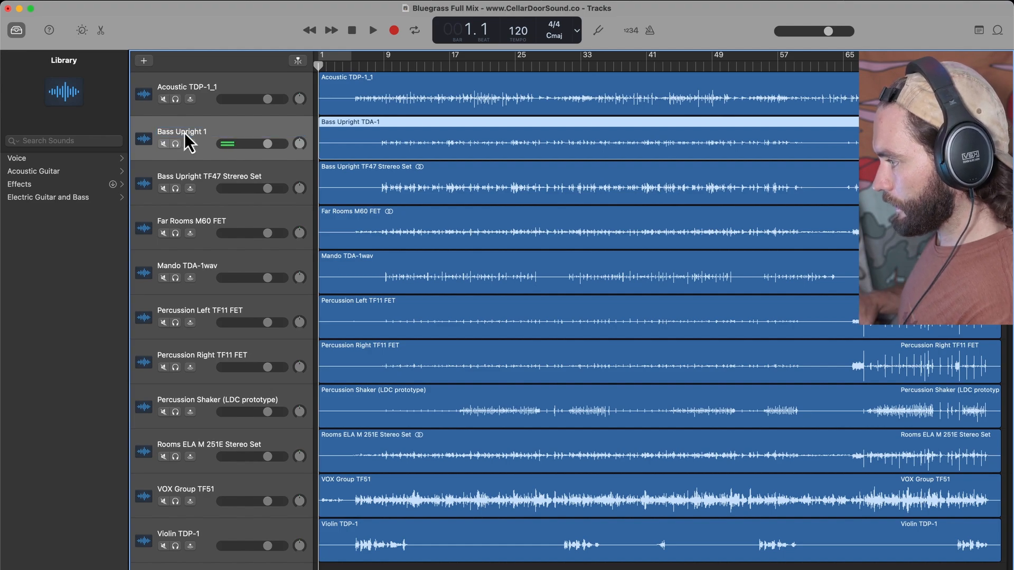
- Rename the Bass Upright TF47 Strereo Set track as "Bass 2" and move both bass tracks above the acoustic track, with Bass Upright 1 first
double_click(208, 174)
text(Bass 2)
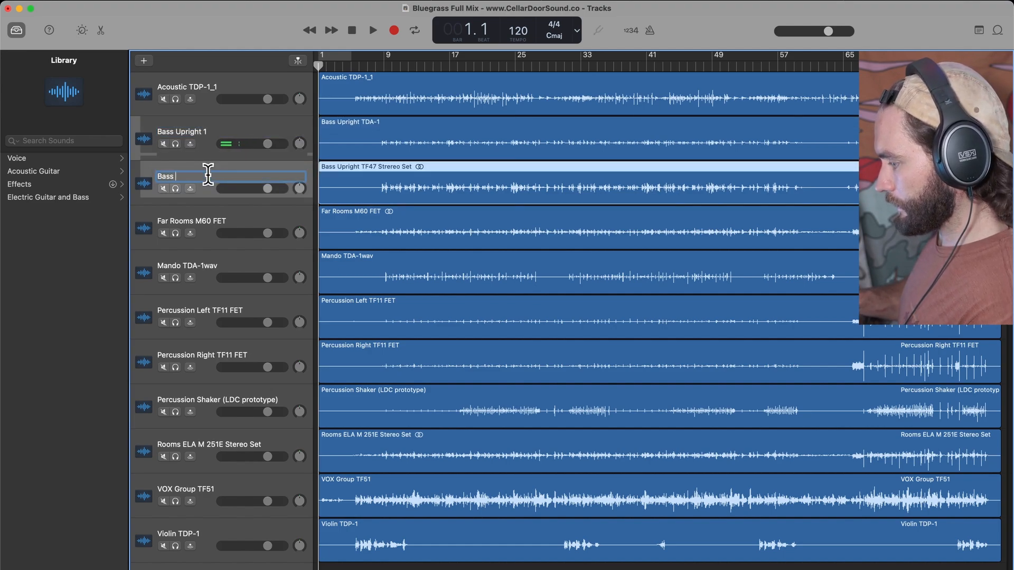
key(Return)
drag(213, 154, 215, 90)
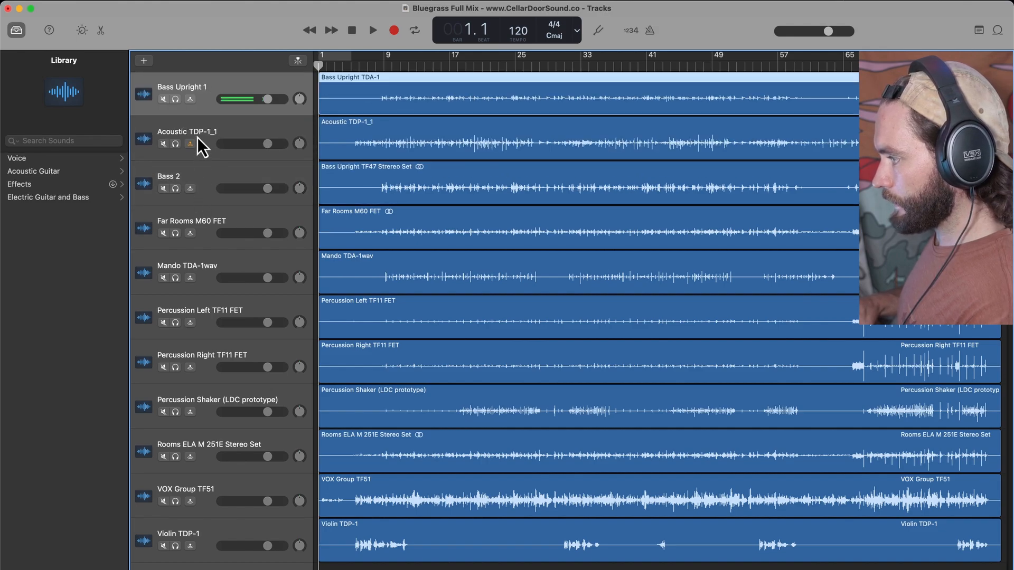
click(201, 171)
drag(205, 185, 204, 135)
- Rename the Acoustic TDP-1_1 track as "Acoustic" and turn off its input monitoring
double_click(192, 177)
text(Aoustic)
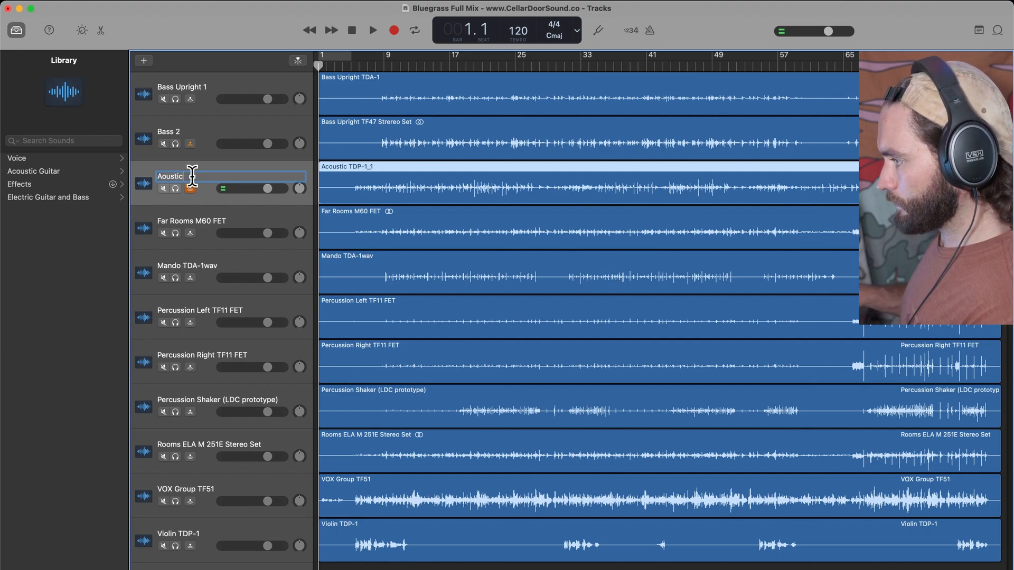
key(BackSpace)
key(BackSpace)
key(BackSpace)
key(BackSpace)
key(BackSpace)
key(BackSpace)
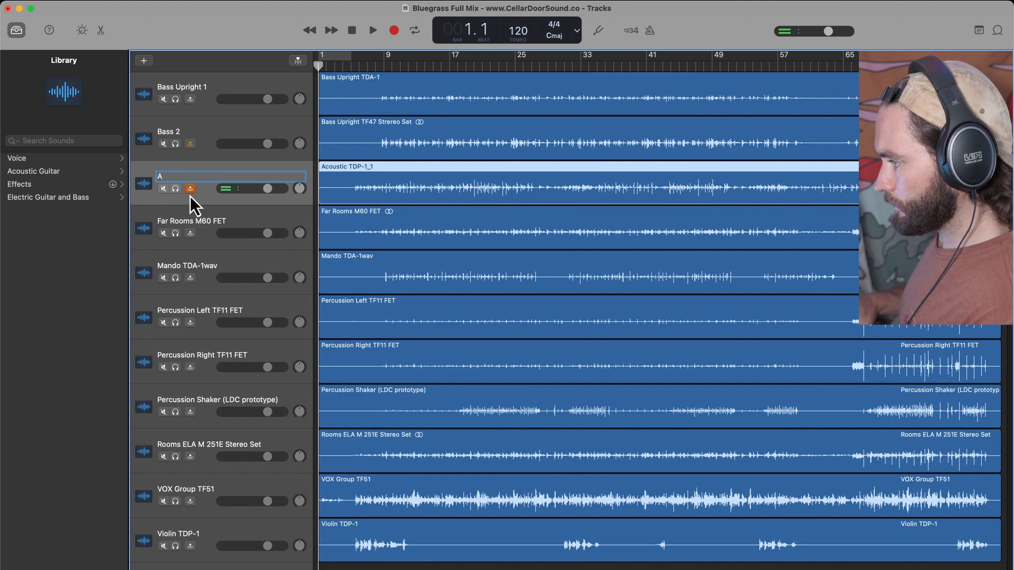
click(190, 190)
double_click(178, 175)
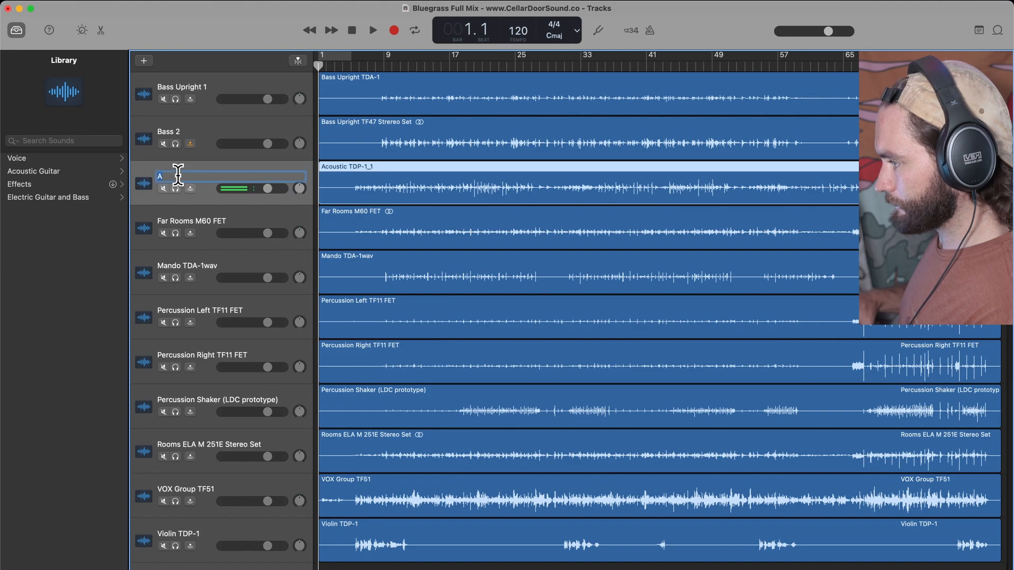
text(Acou)
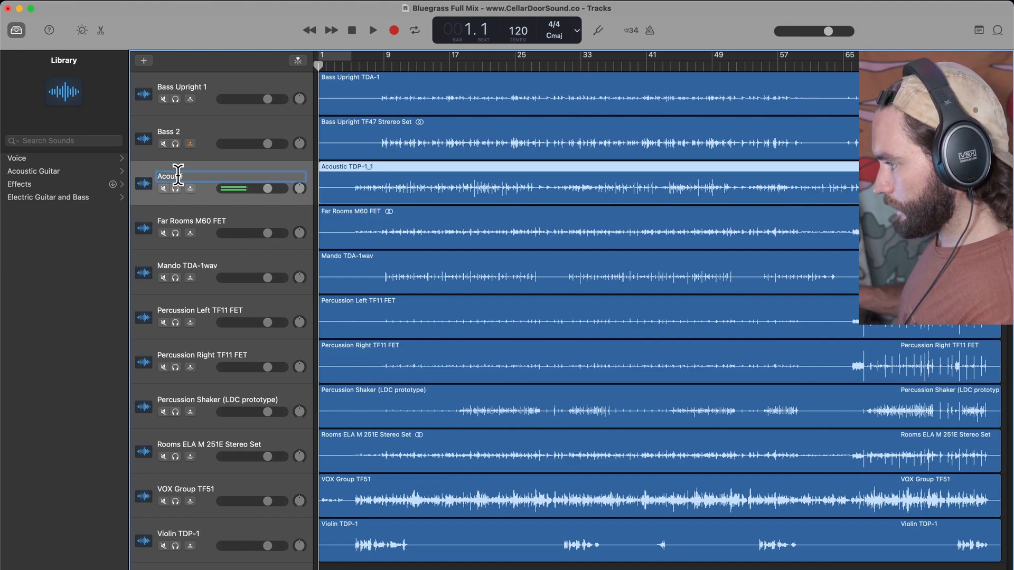
text(stiv)
key(Return)
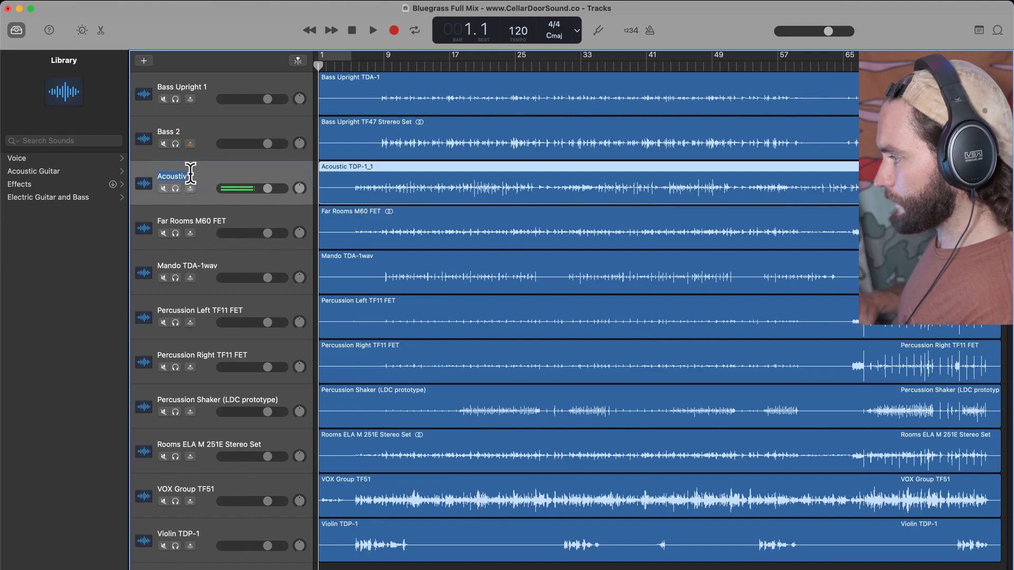
double_click(188, 177)
key(BackSpace)
text(c)
key(Return)
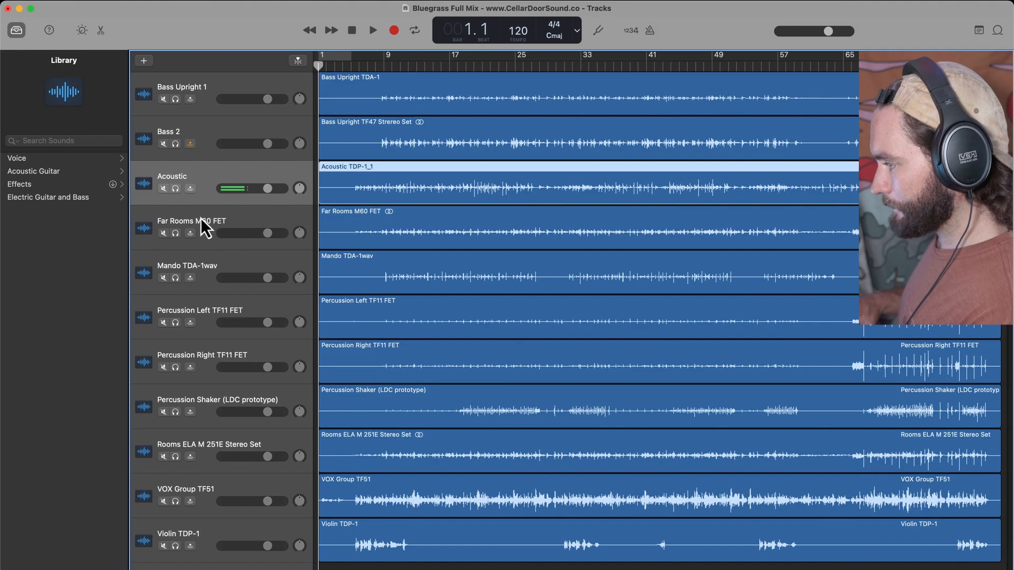
- Reorder the tracks so Mando and Violin follow Acoustic, and Percussion Left, Percussion Right and Percussion Shaker come before Bass Upright 1
drag(207, 270, 208, 225)
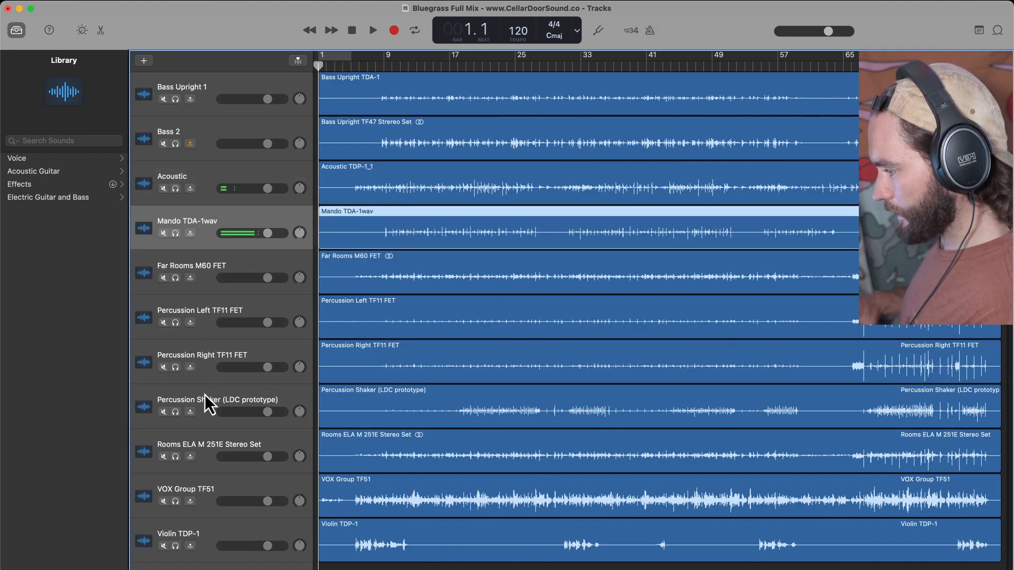
drag(208, 536, 230, 258)
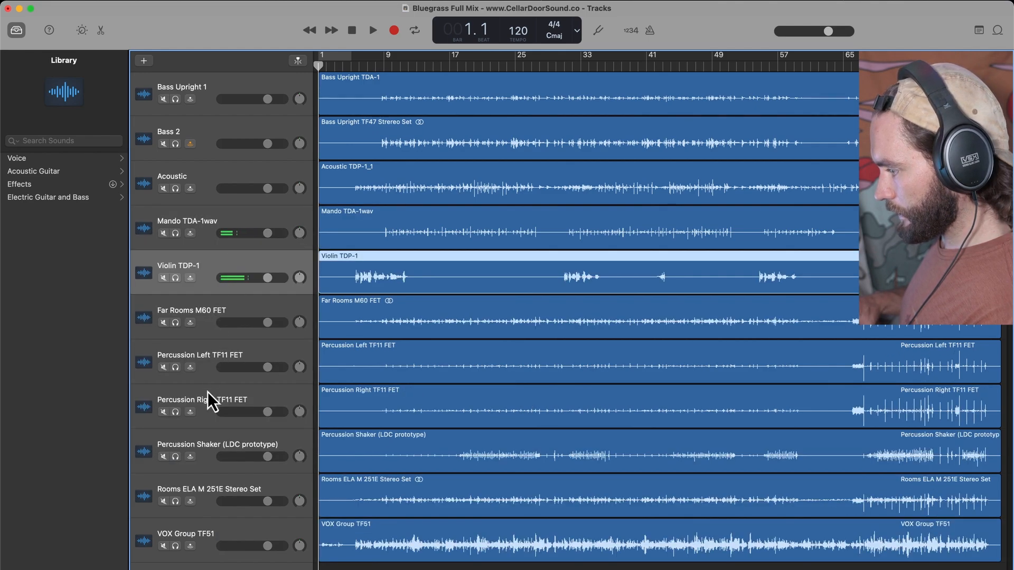
drag(211, 376, 228, 80)
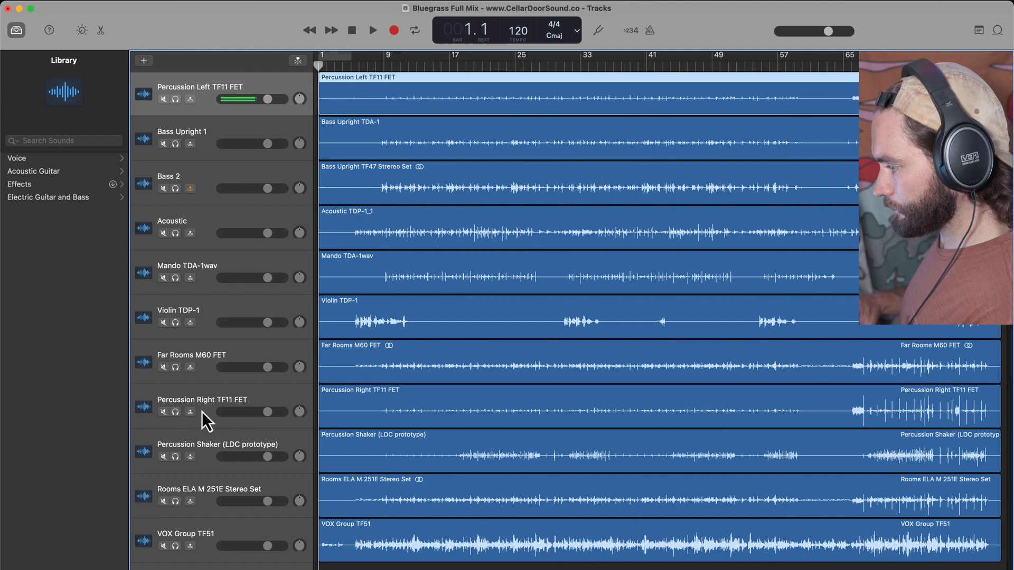
drag(204, 421, 219, 136)
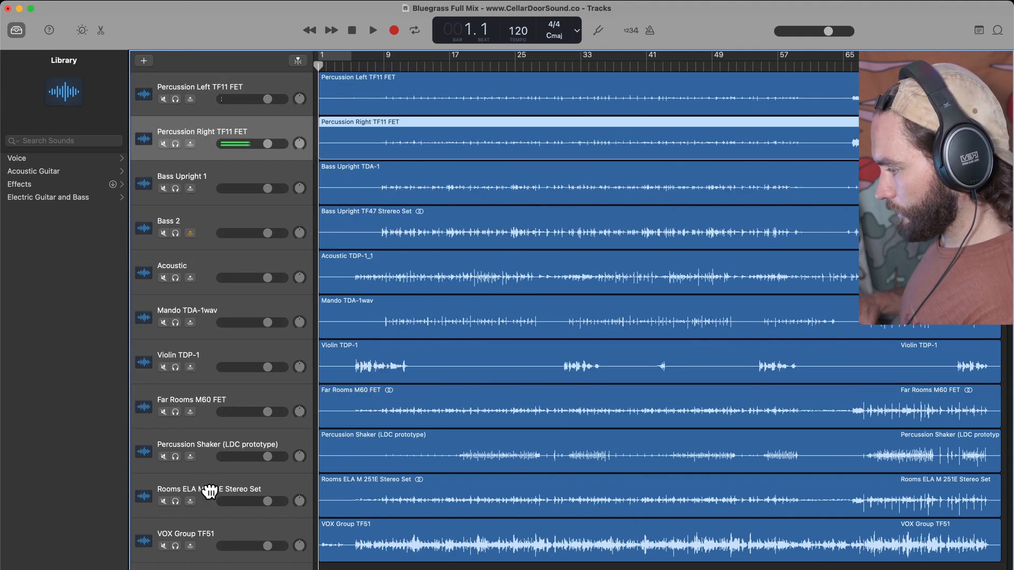
click(210, 491)
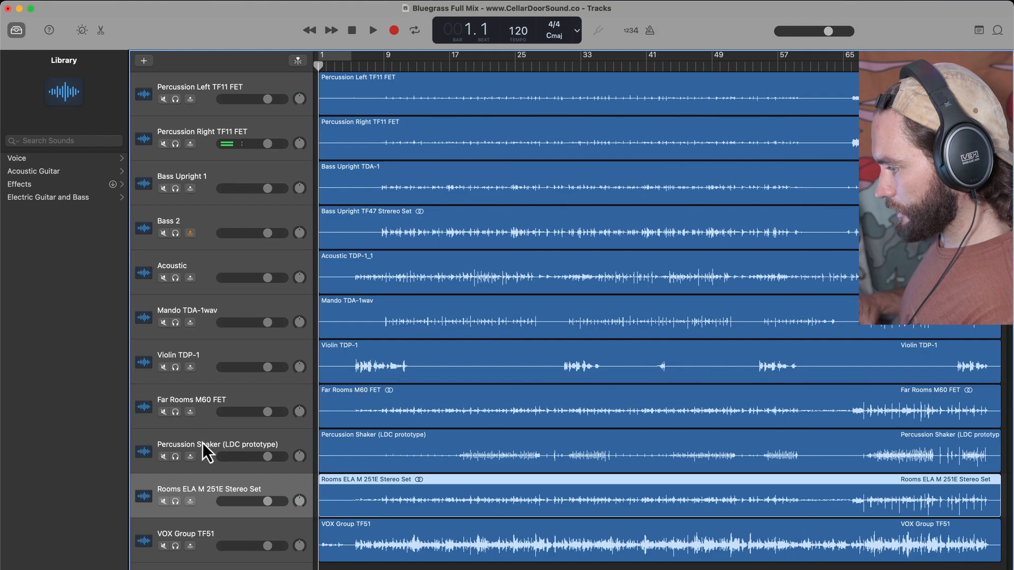
drag(207, 452, 231, 172)
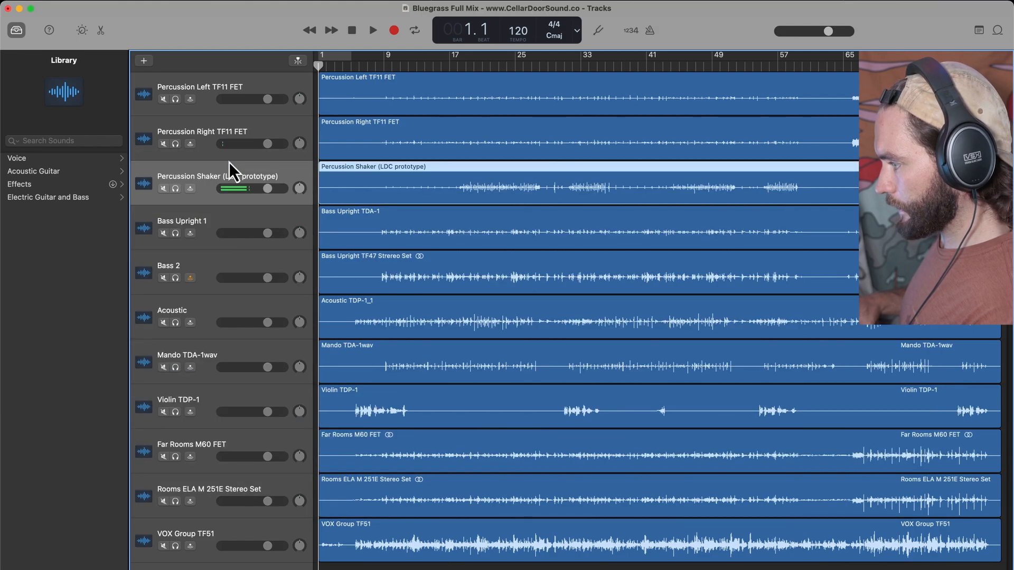
click(210, 468)
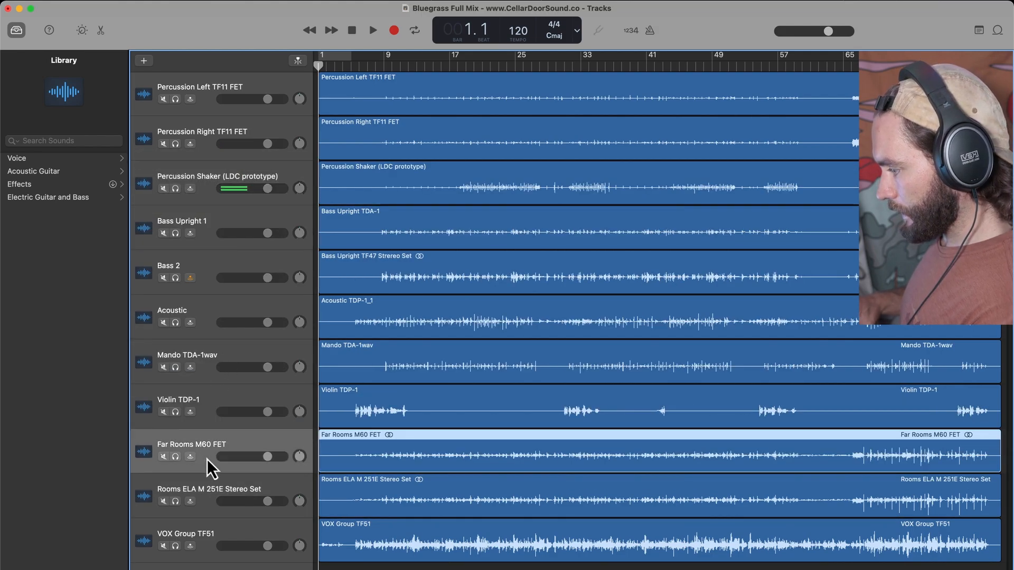
click(210, 503)
click(209, 461)
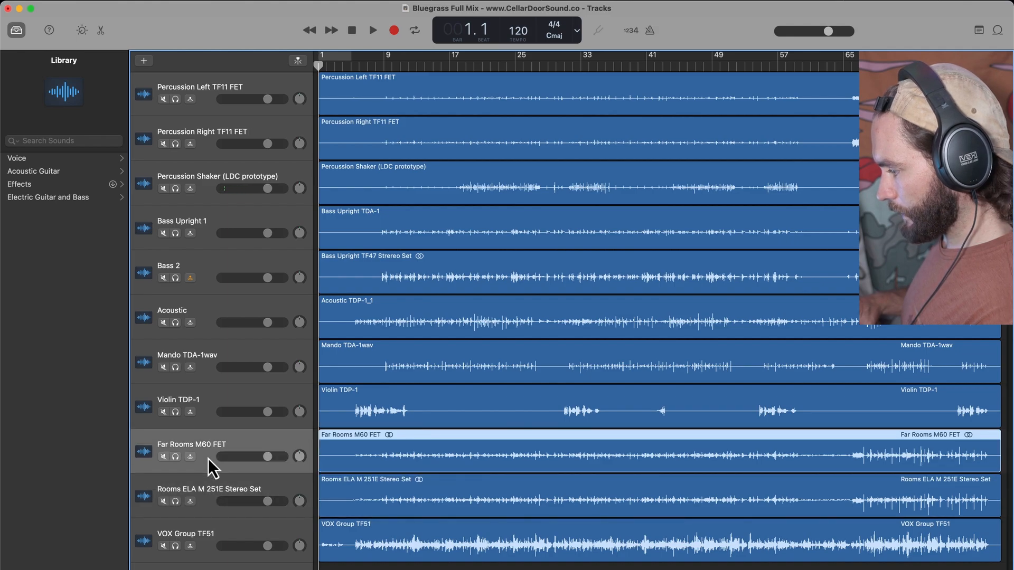
click(206, 552)
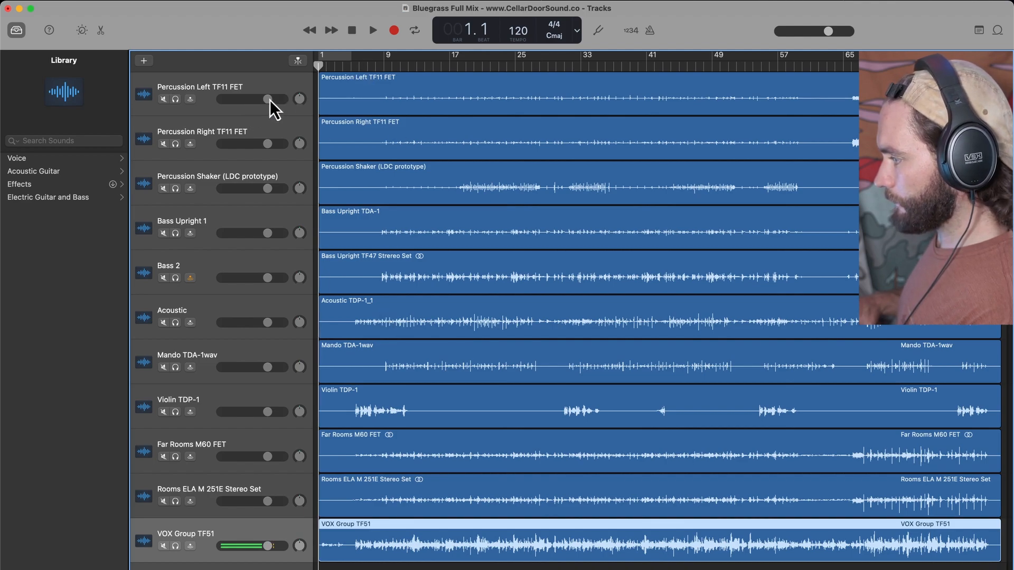
- Pull the volume faders of all tracks from Percussion Left through VOX Group fully down to -∞ dB
drag(269, 99, 125, 147)
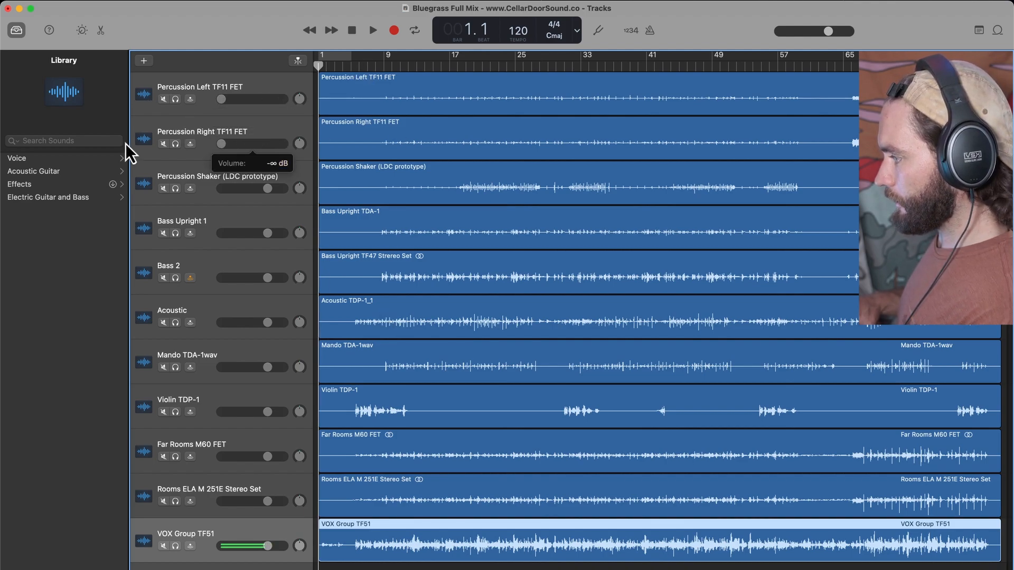
drag(268, 189, 159, 192)
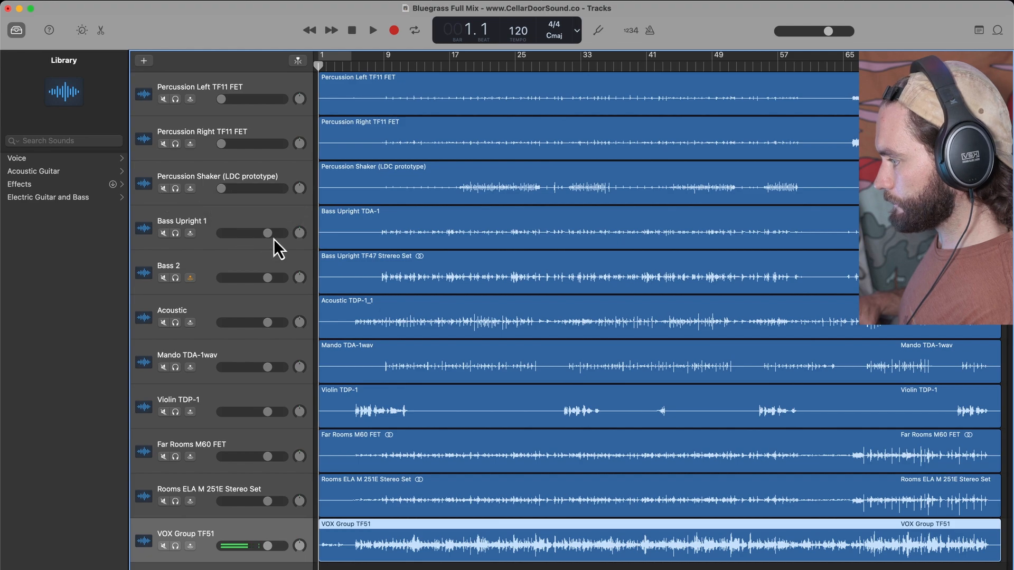
drag(267, 232, 143, 238)
drag(269, 279, 137, 288)
drag(268, 322, 163, 321)
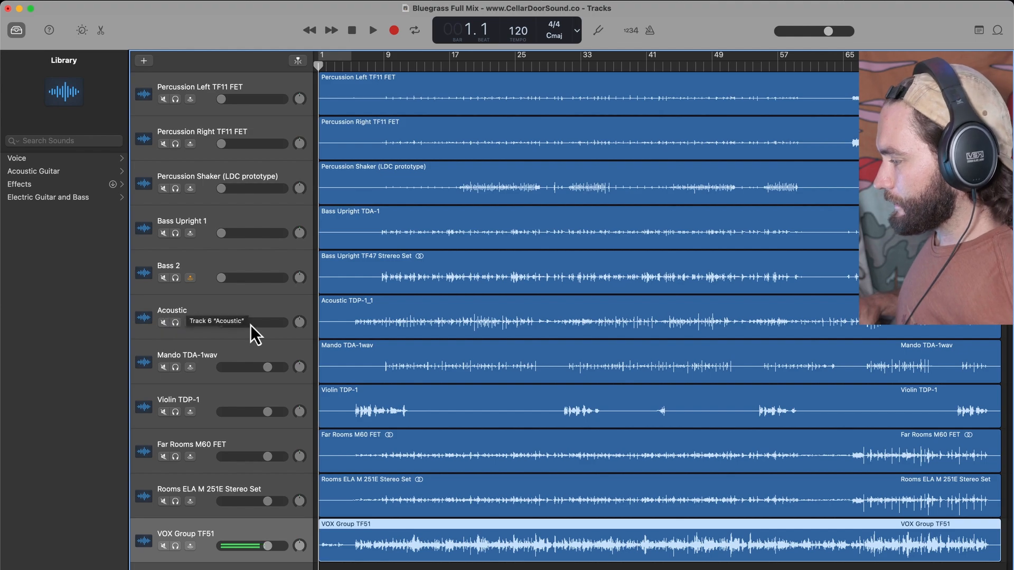
drag(267, 367, 165, 372)
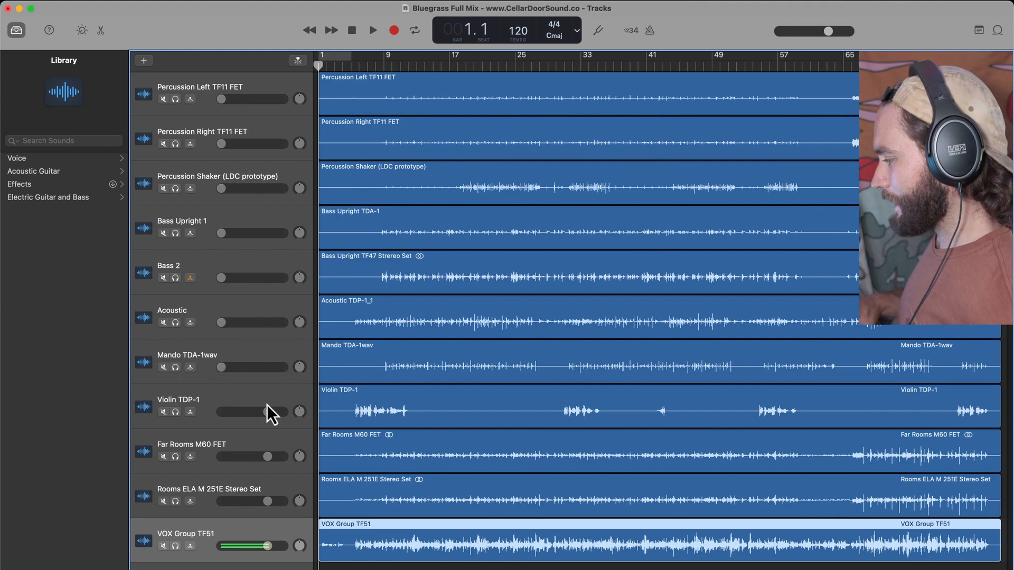
drag(268, 412, 154, 414)
drag(267, 457, 148, 458)
drag(267, 501, 129, 507)
drag(270, 547, 129, 549)
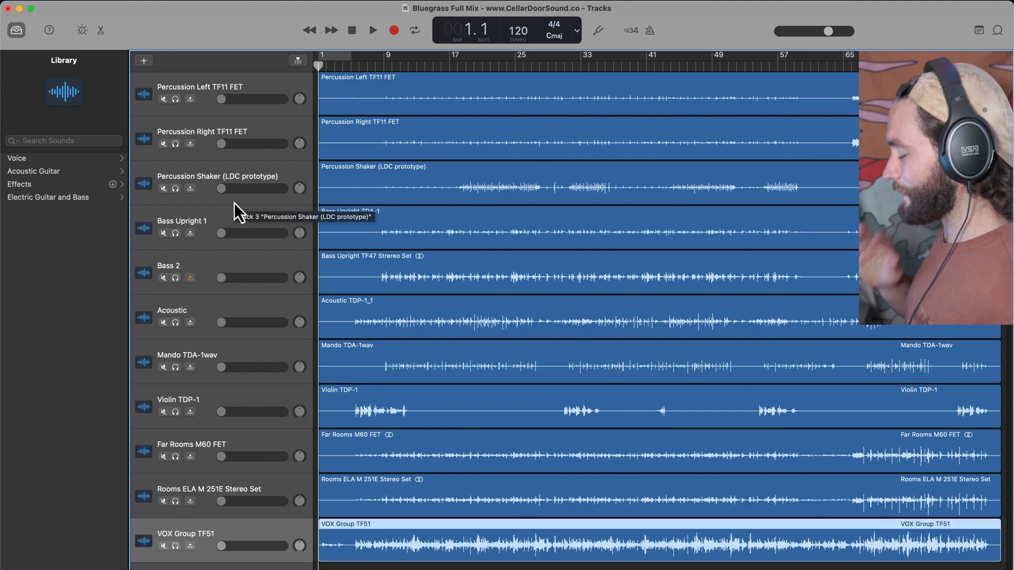
- Assign the red track color to the Percussion Left, Percussion Right and Percussion Shaker tracks
click(207, 102)
right_click(207, 102)
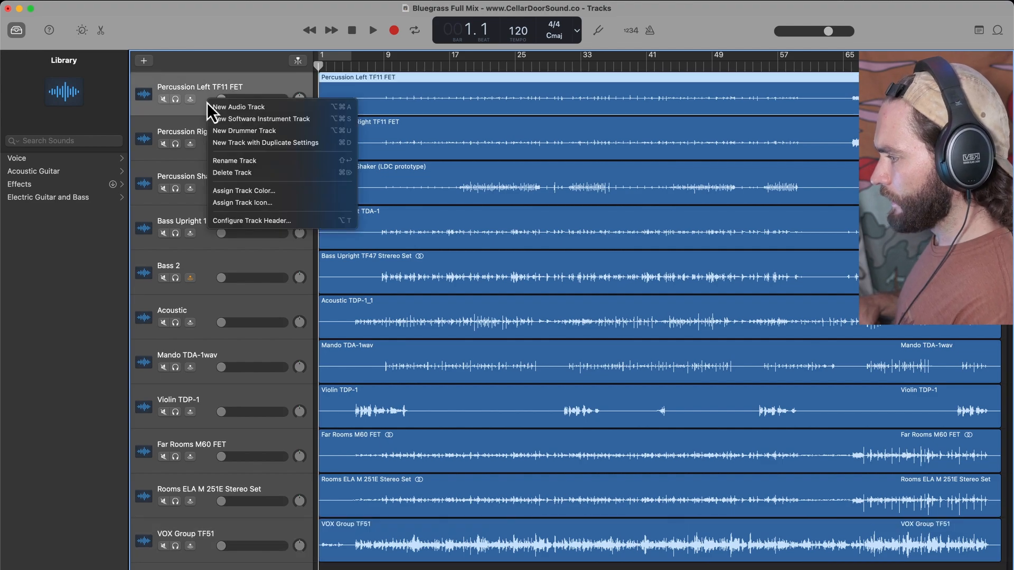
click(263, 193)
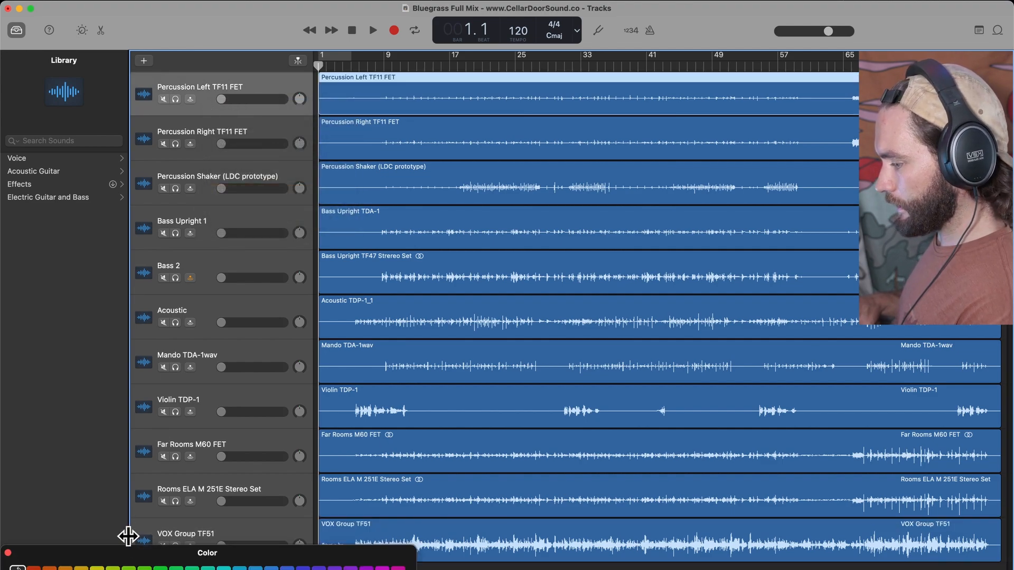
click(33, 568)
click(208, 157)
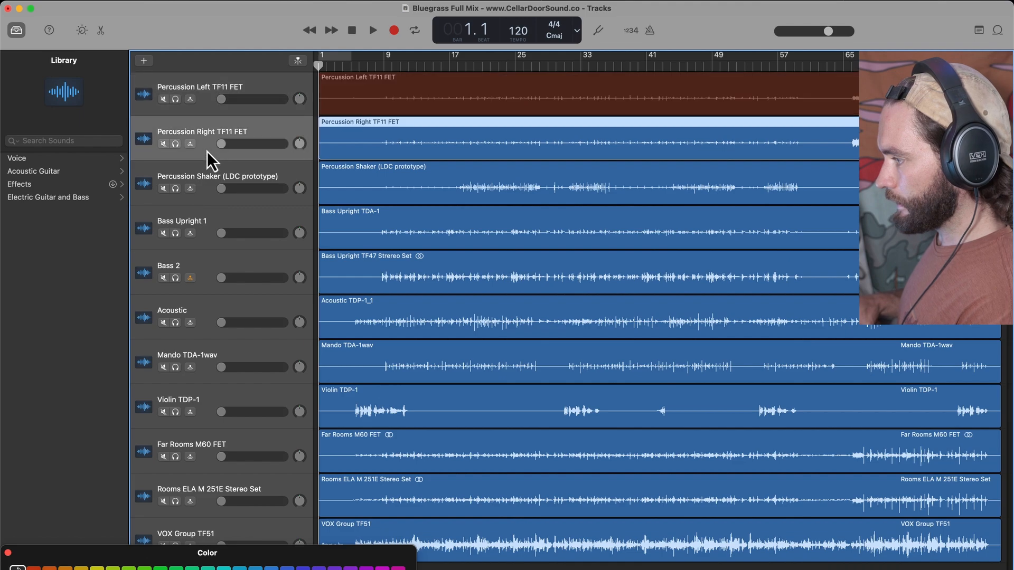
click(33, 568)
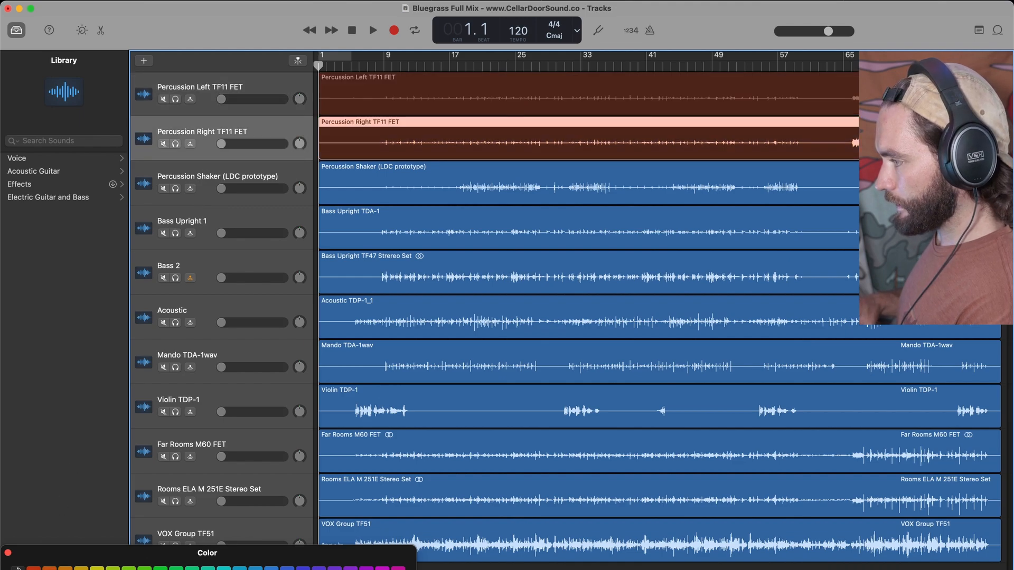
click(211, 201)
click(33, 568)
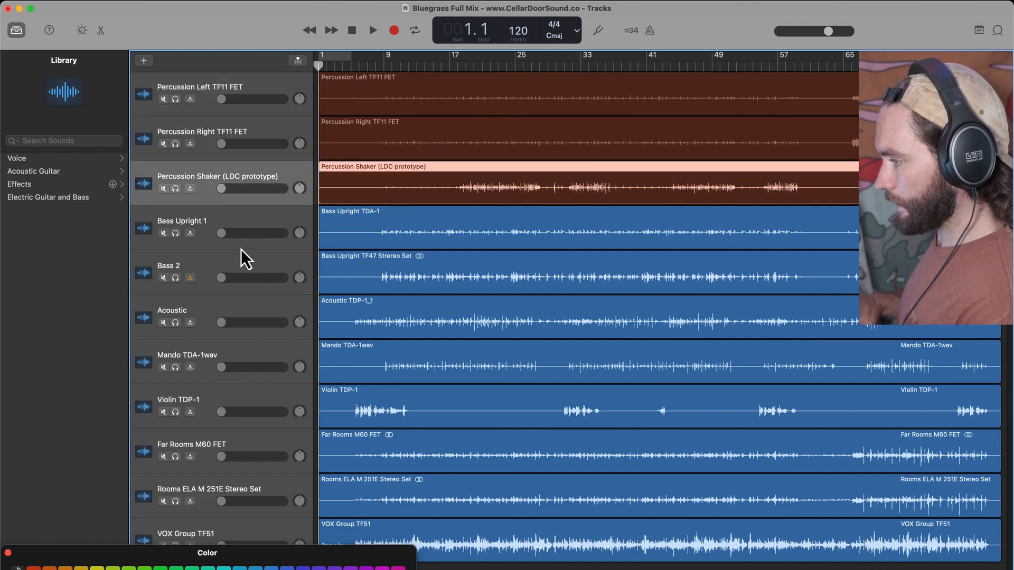
- Color the Bass Upright 1 and Bass 2 tracks green
click(201, 237)
click(160, 568)
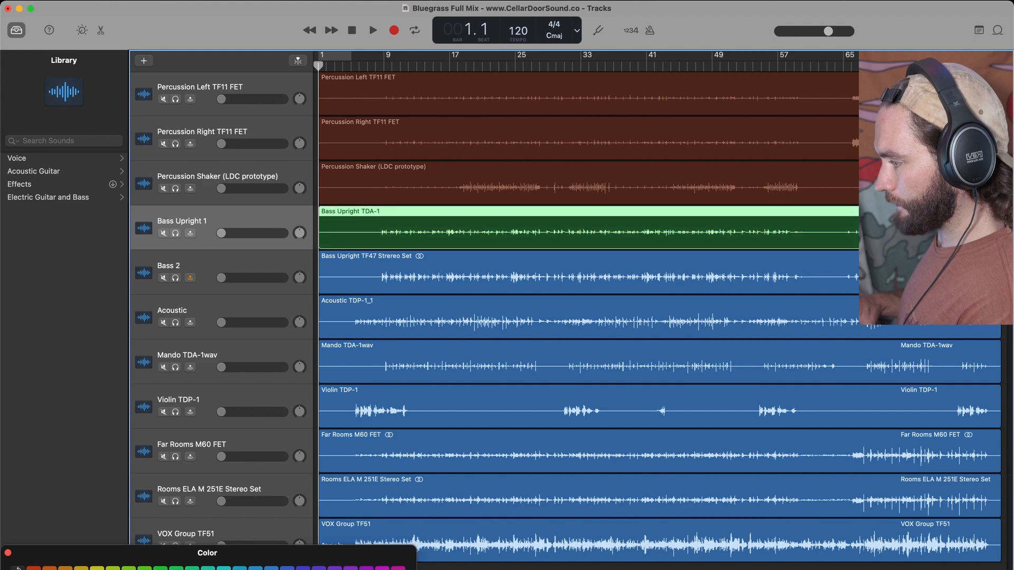
click(197, 288)
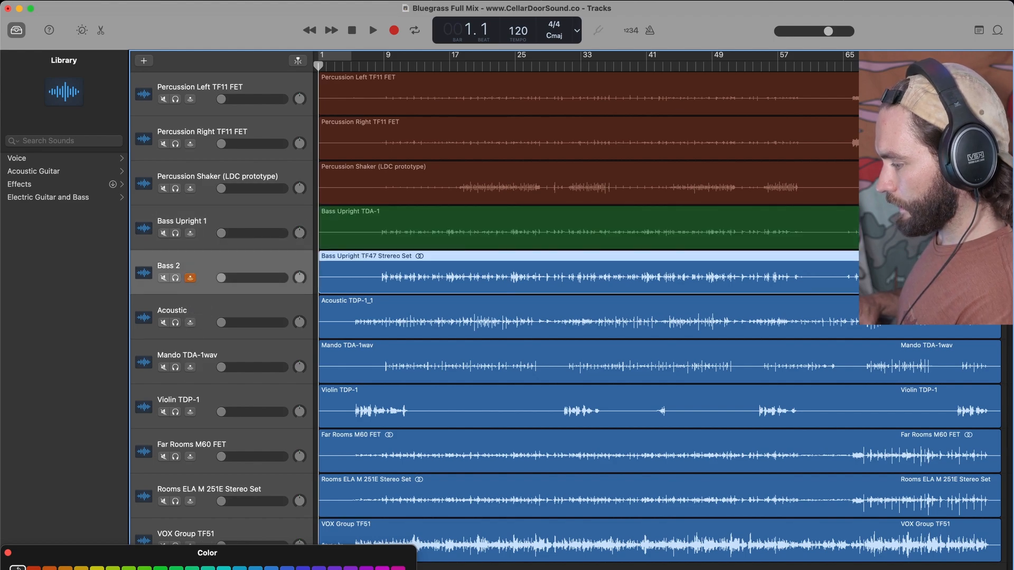
click(160, 568)
- Color the Acoustic and Mando TDA-1wav tracks yellow and the Violin TDP-1 track purple
click(211, 326)
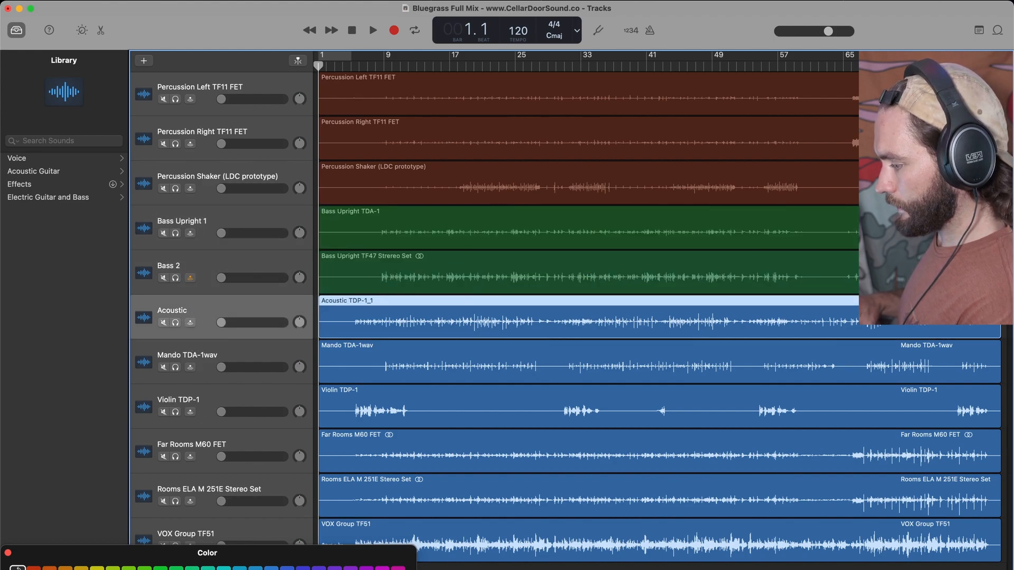
click(97, 568)
click(203, 374)
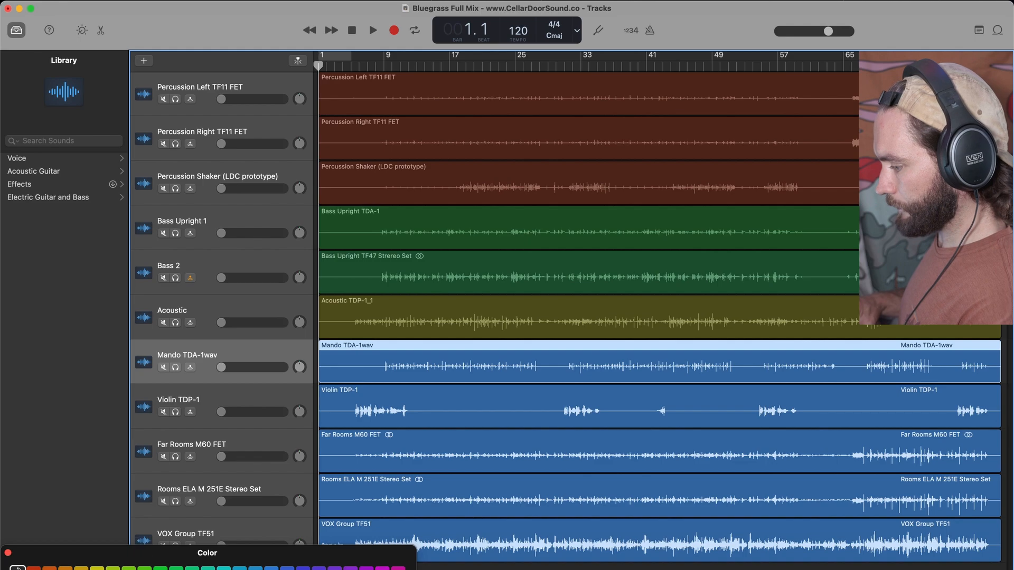
click(97, 568)
click(211, 422)
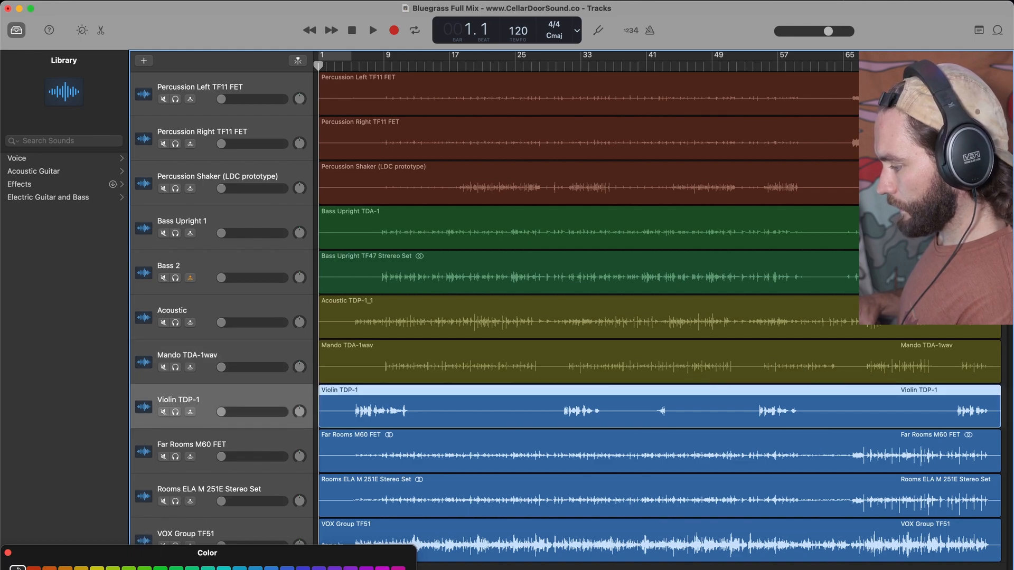
click(318, 568)
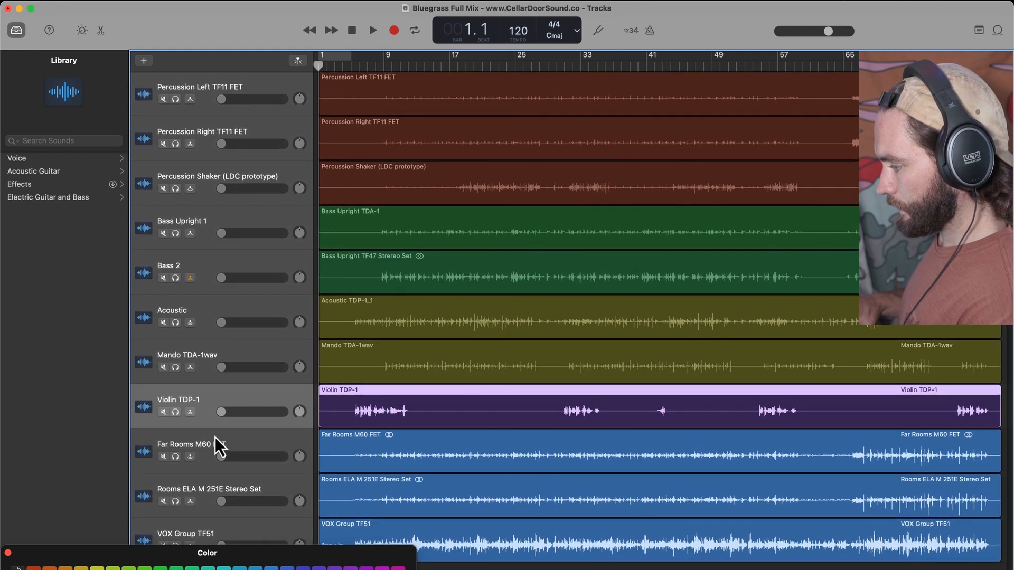
- Color the Far Rooms M60 FET and Rooms ELA M 251E Stereo Set tracks magenta
click(204, 461)
click(207, 509)
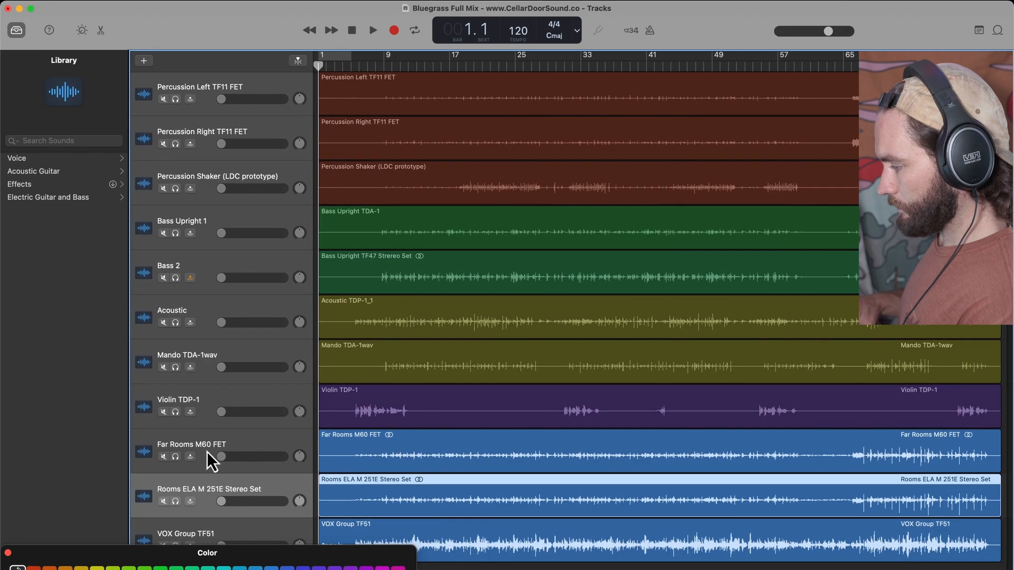
click(203, 469)
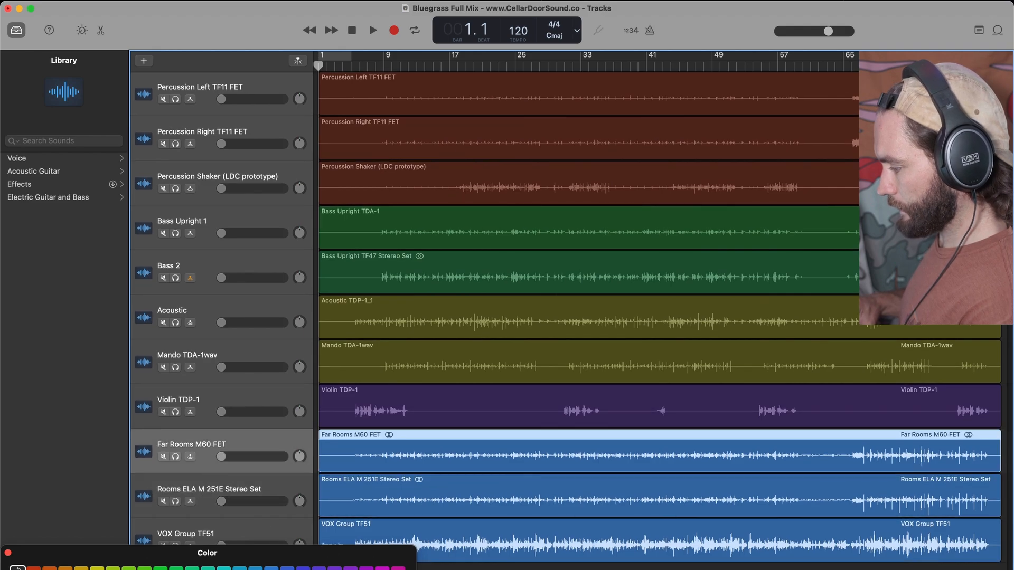
click(397, 568)
click(203, 501)
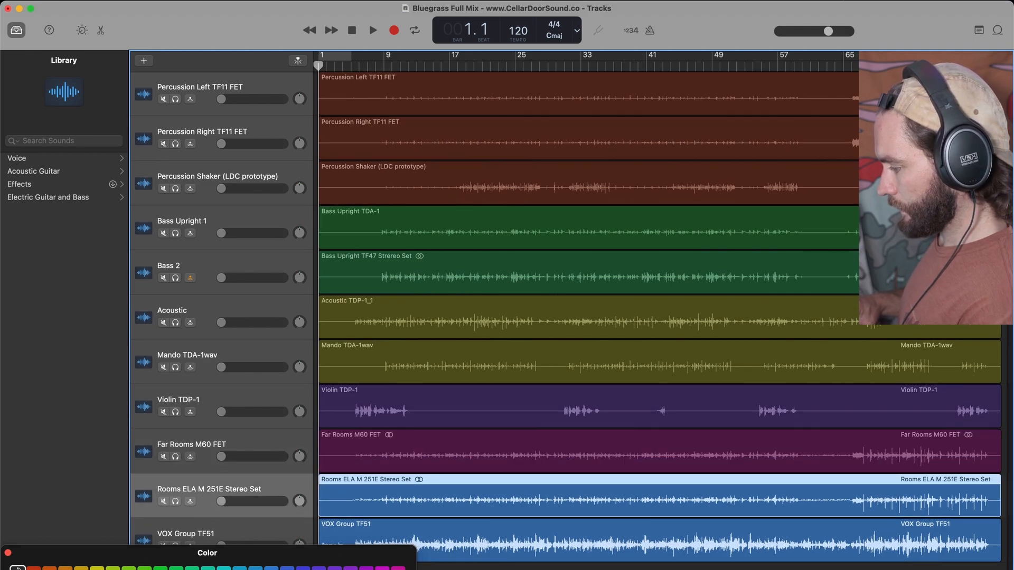
click(398, 569)
- Color the VOX Group TF51 track teal and close the color palette
click(229, 525)
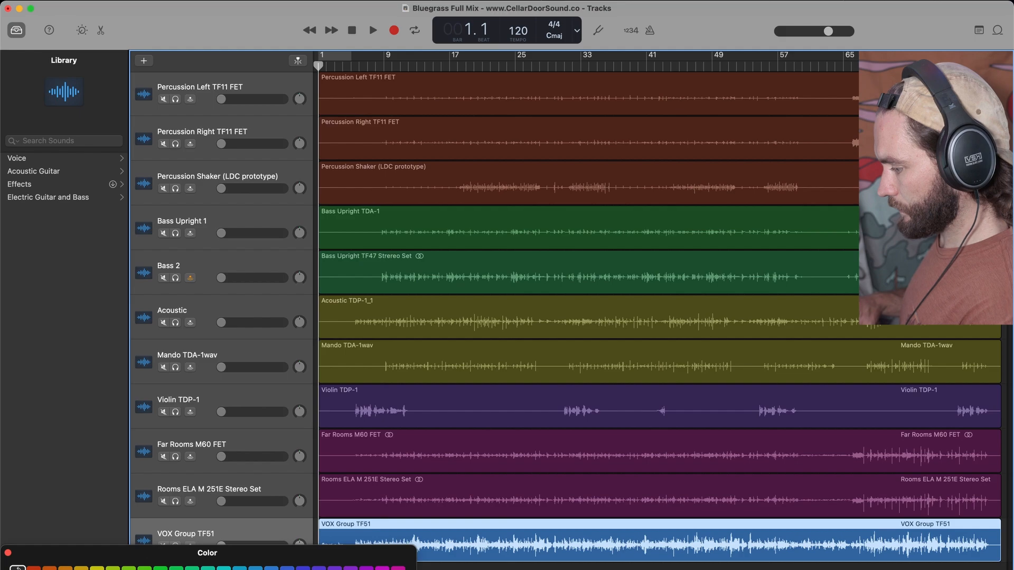
click(224, 569)
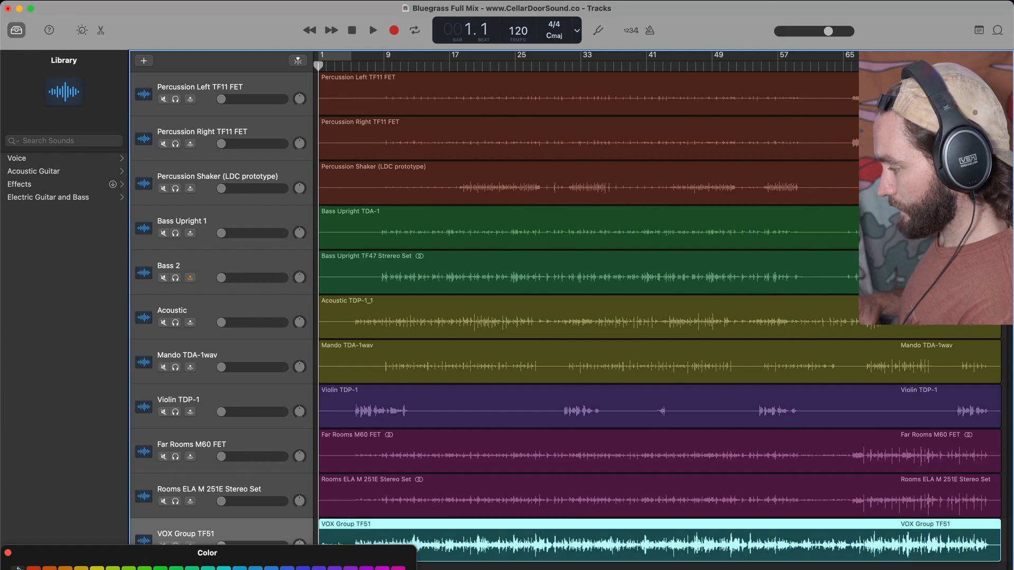
click(7, 552)
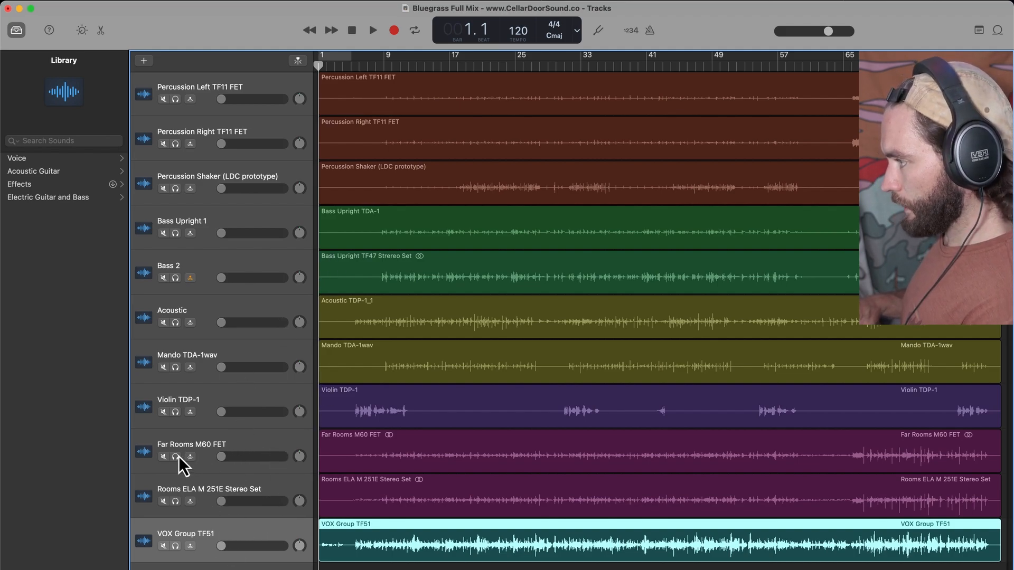
- Raise the Far Rooms M60 FET fader and bring Rooms ELA M 251E Stereo Set to about -3.9 dB, with playback running
drag(221, 456, 263, 456)
drag(223, 502, 257, 501)
key(space)
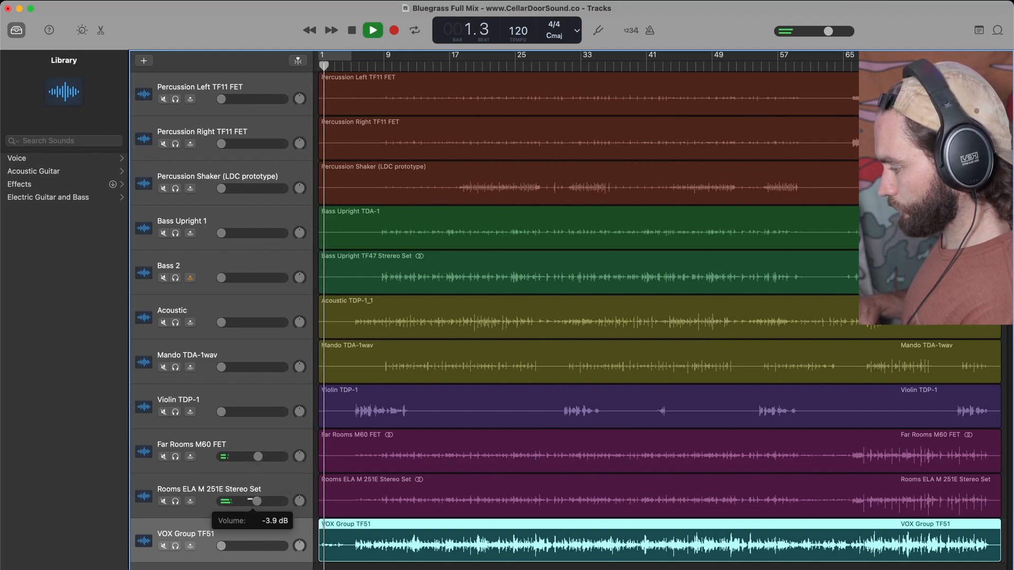
drag(257, 457, 258, 457)
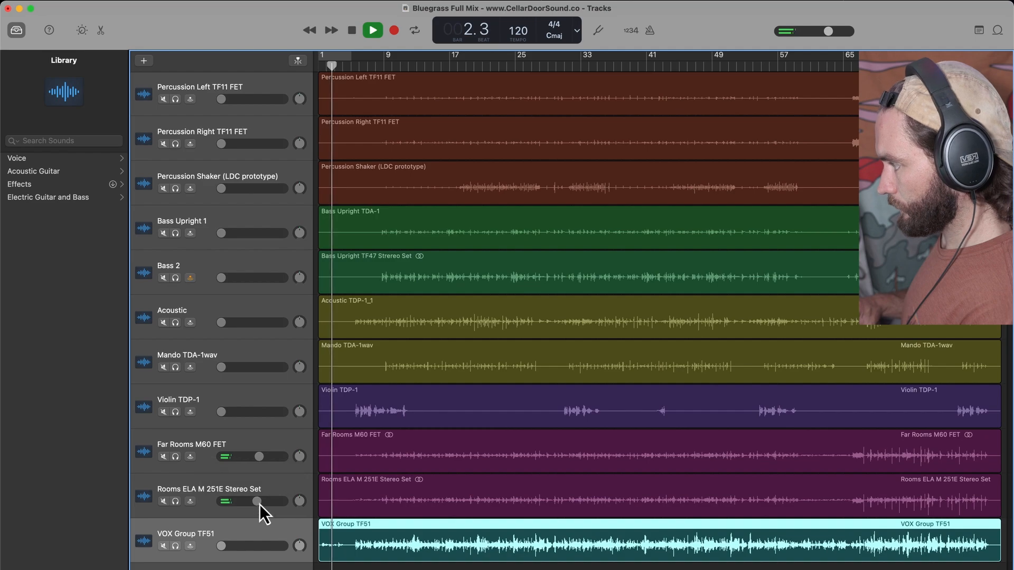
- Stop playback, set a cycle region from bar 5 to beyond bar 65, and play the song from its start
key(space)
click(337, 59)
drag(338, 66, 855, 58)
key(space)
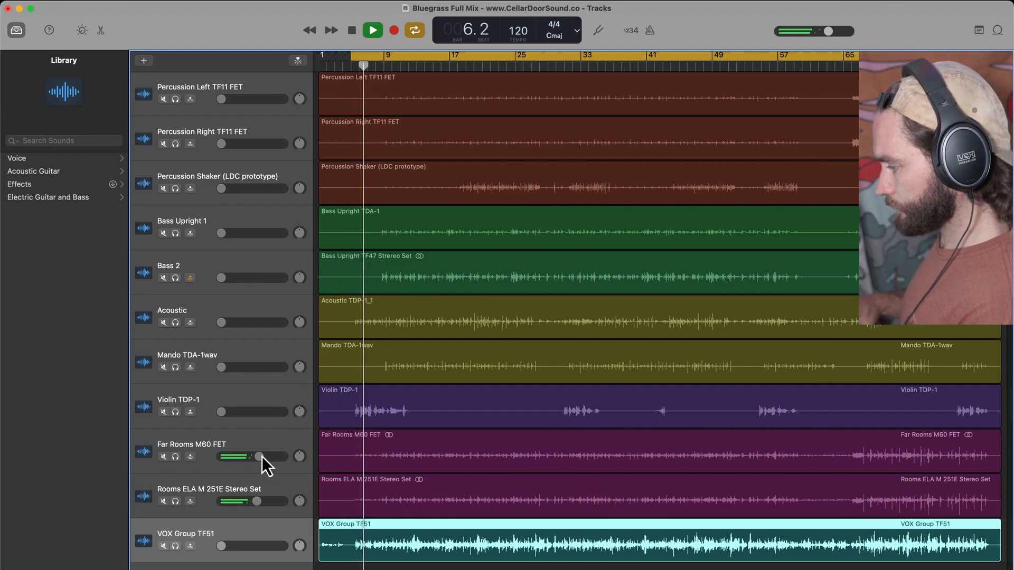
- Raise both room track faders slightly and compare the two tracks by soloing each in turn, leaving both unsoloed
drag(259, 458, 265, 459)
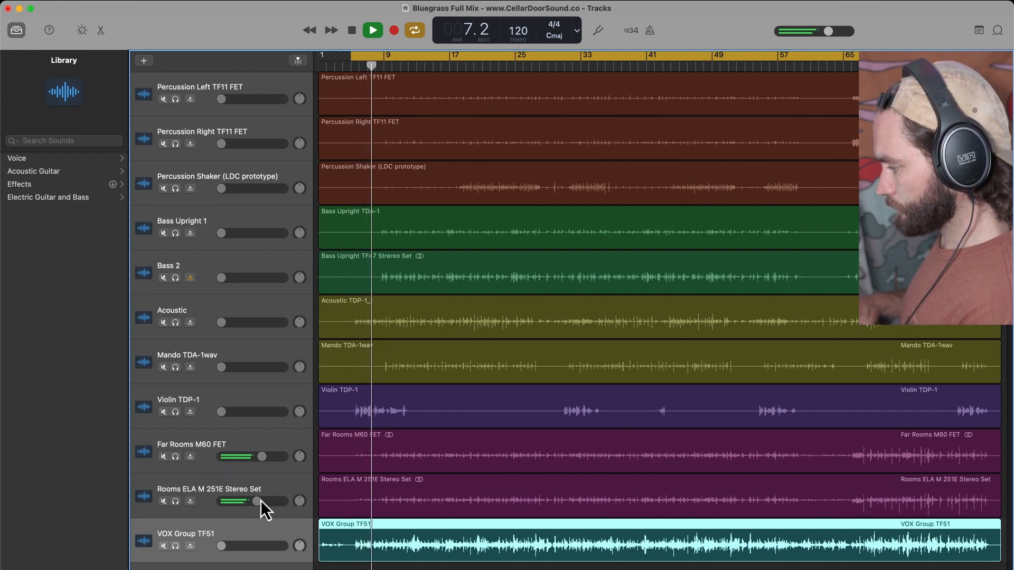
drag(257, 501, 265, 503)
click(175, 456)
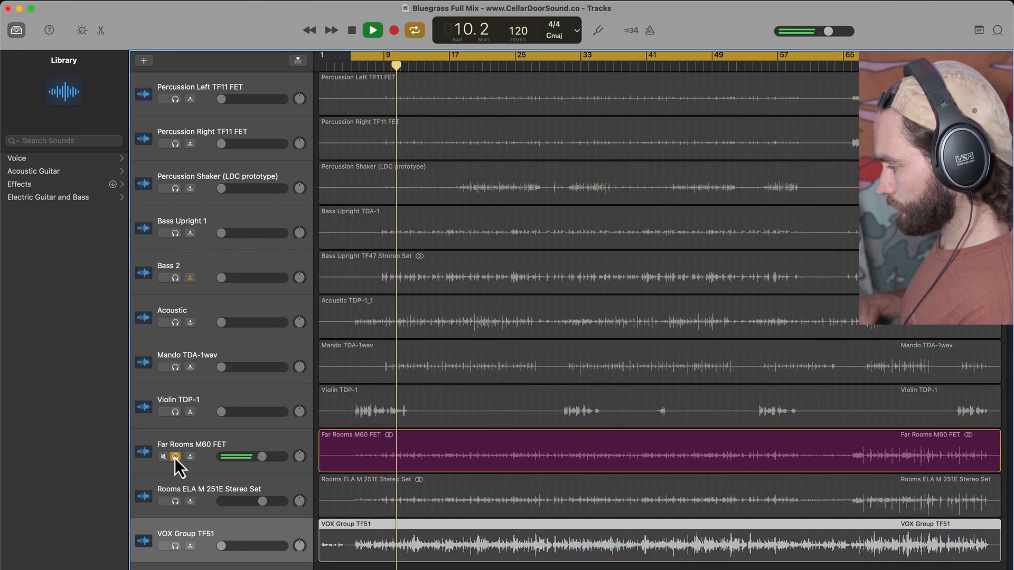
click(175, 502)
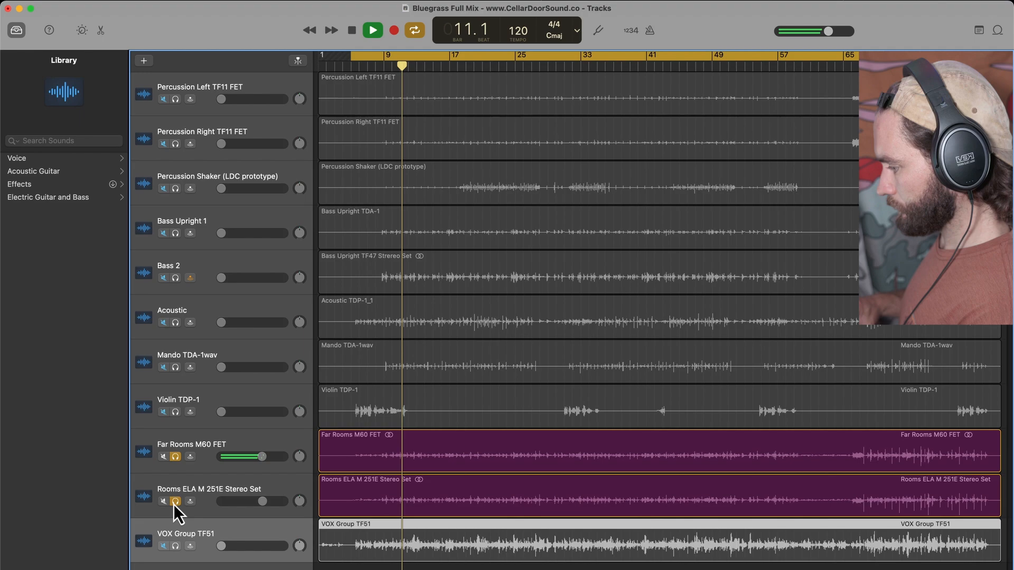
click(175, 457)
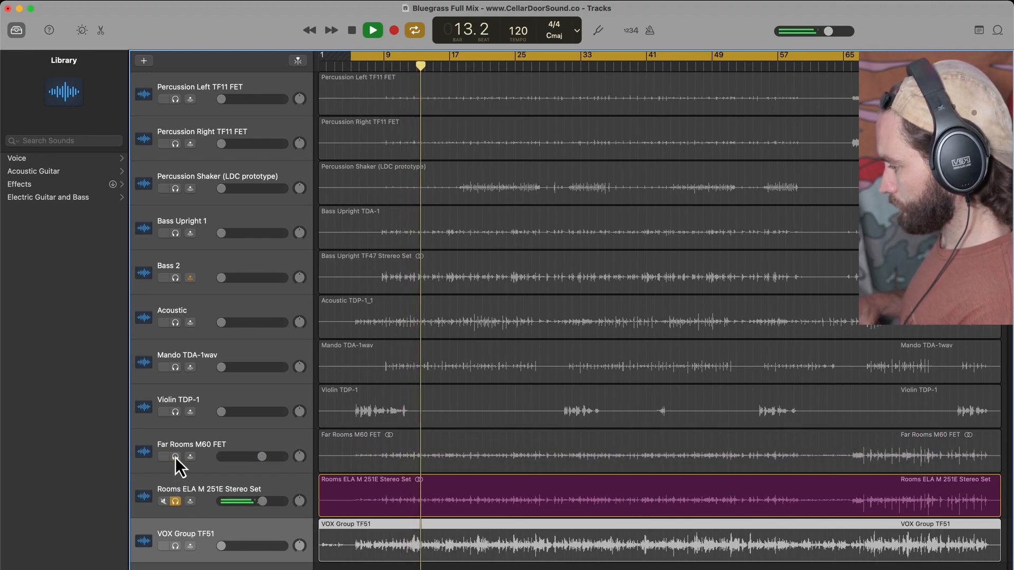
click(176, 501)
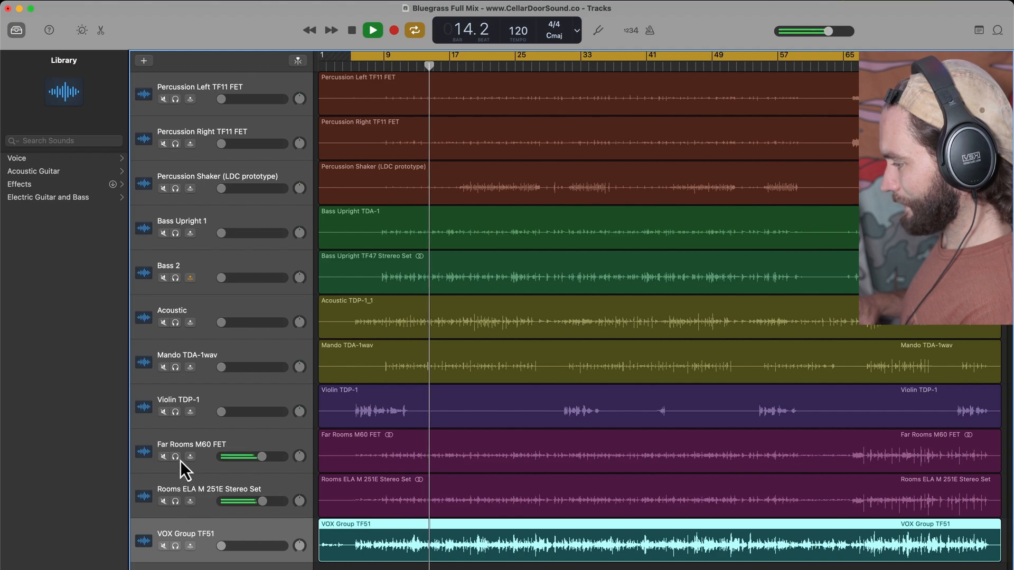
- Pull the Far Rooms M60 FET fader almost fully down and set Rooms ELA M 251E Stereo Set by ear to around 0 dB
key(space)
drag(261, 458, 182, 462)
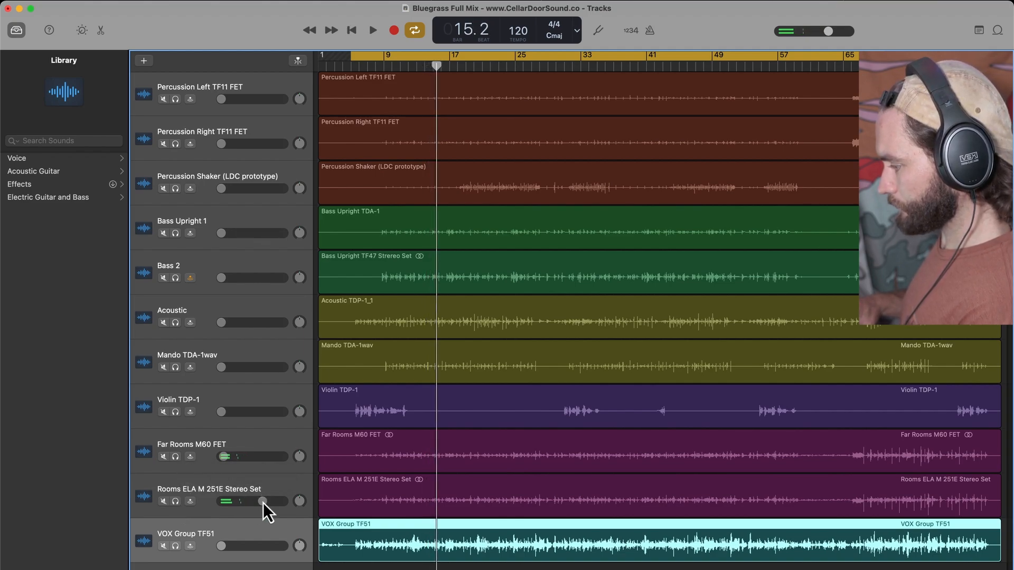
drag(263, 502, 273, 501)
key(space)
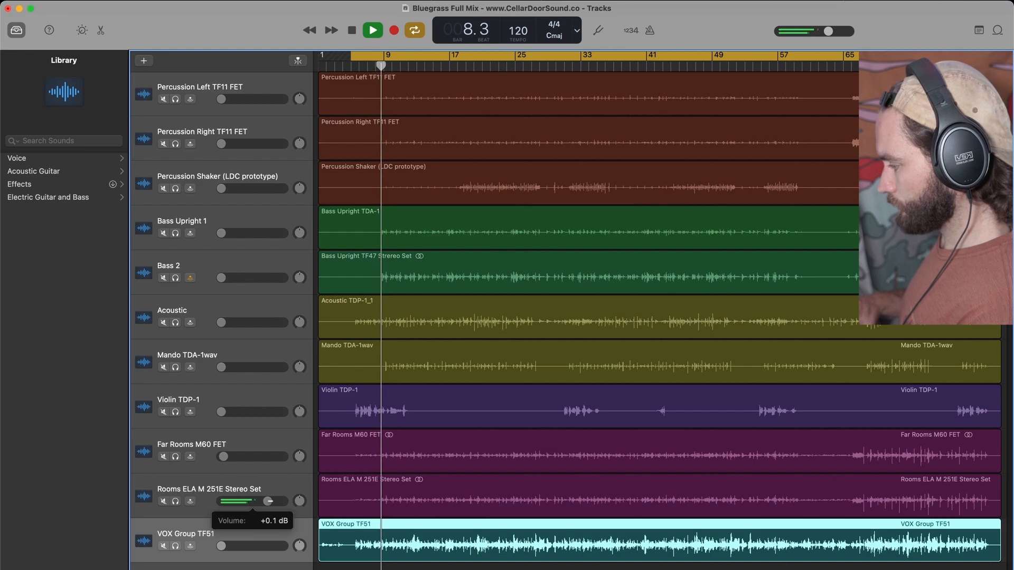
drag(269, 501, 267, 503)
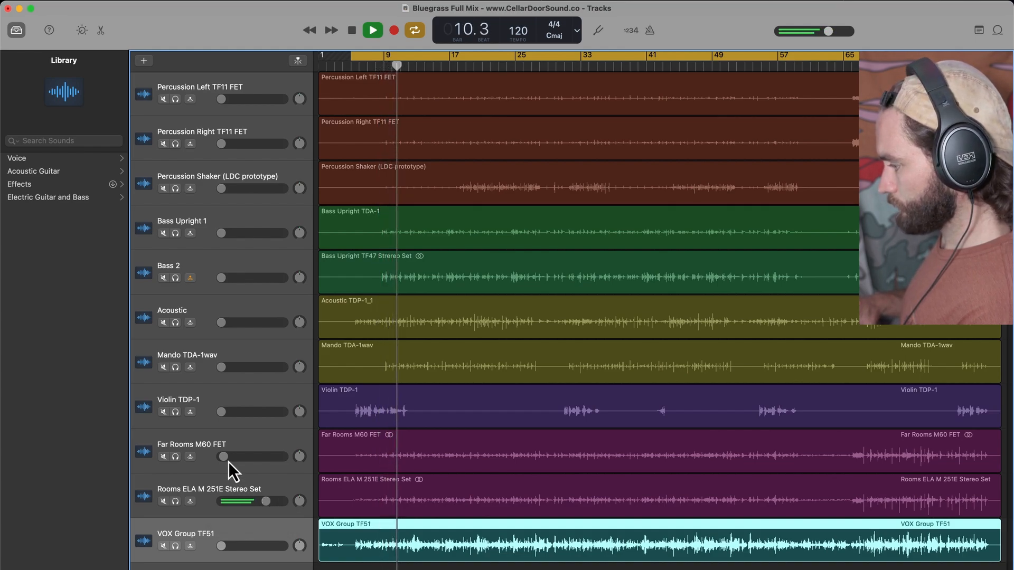
- Bring the Far Rooms M60 FET fader back up during playback and lower Rooms ELA M 251E Stereo Set slightly to balance the two
drag(224, 458, 268, 457)
drag(266, 501, 263, 501)
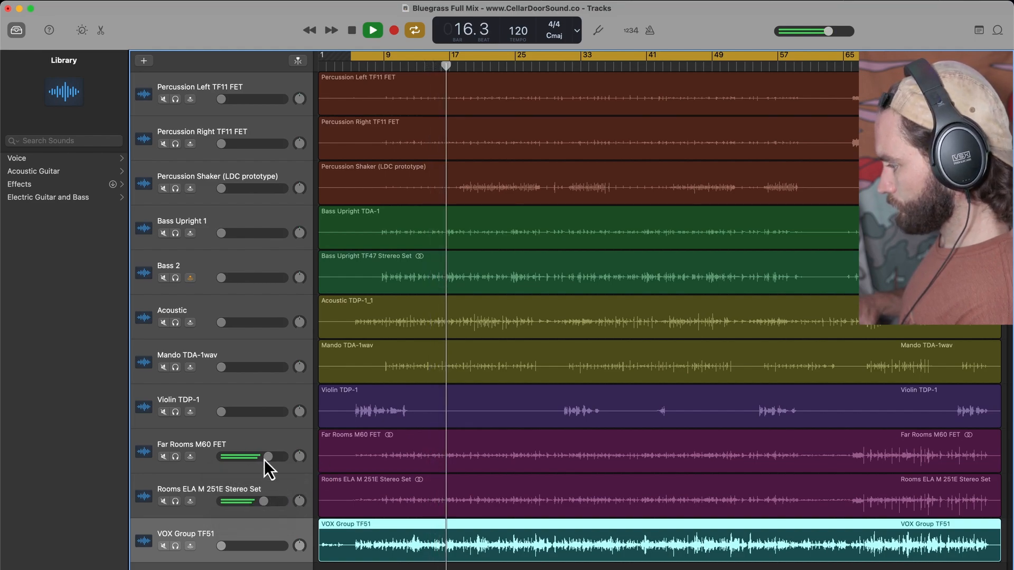
click(269, 456)
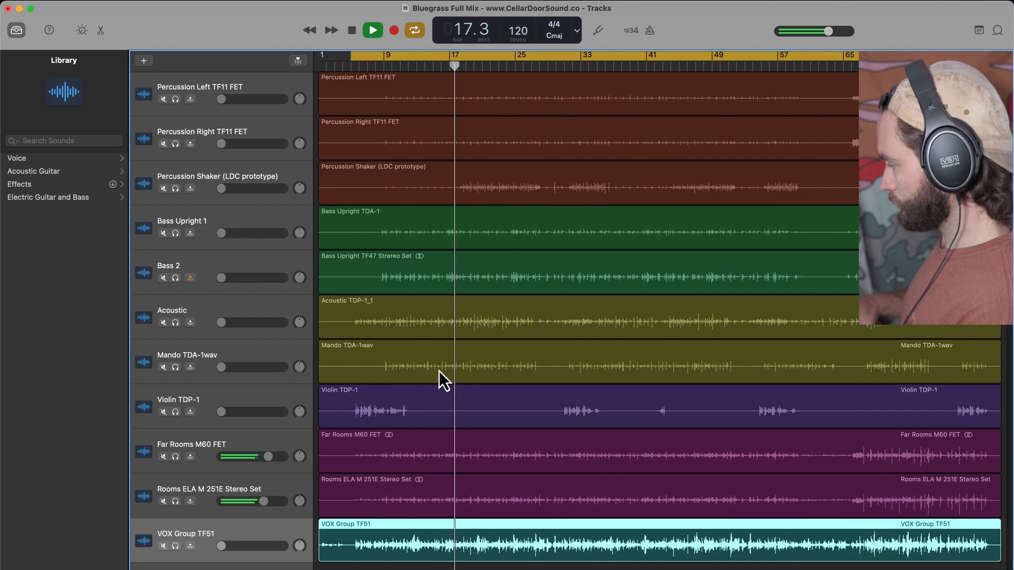
- Stop playback, turn off the cycle, and inspect the region waveforms around bar 68
key(space)
key(c)
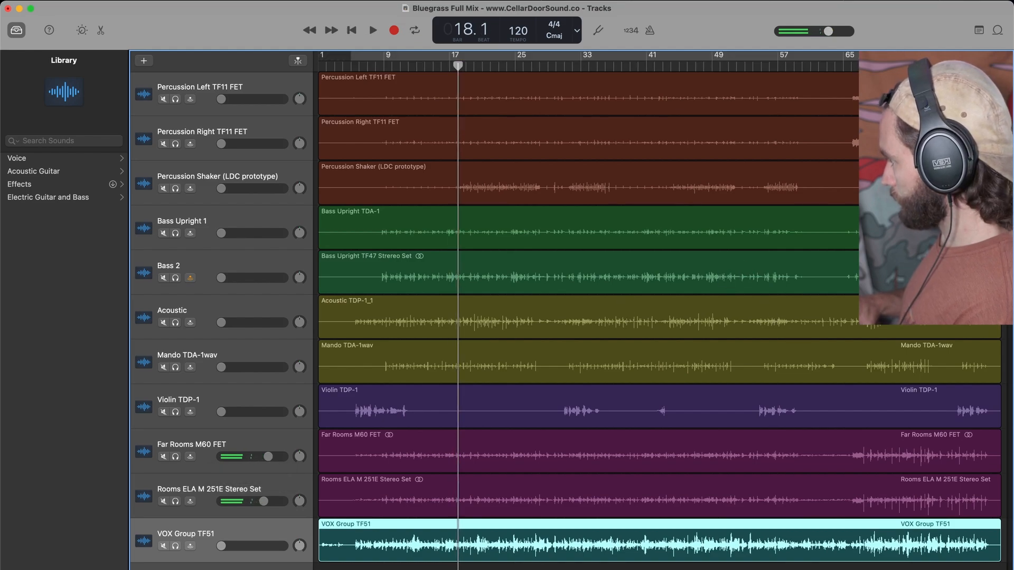
click(868, 69)
key(super+Right)
key(super+Right)
key(super+Right)
key(super+Right)
key(super+Right)
key(super+Right)
key(super+Right)
key(super+Right)
key(super+Right)
key(super+Right)
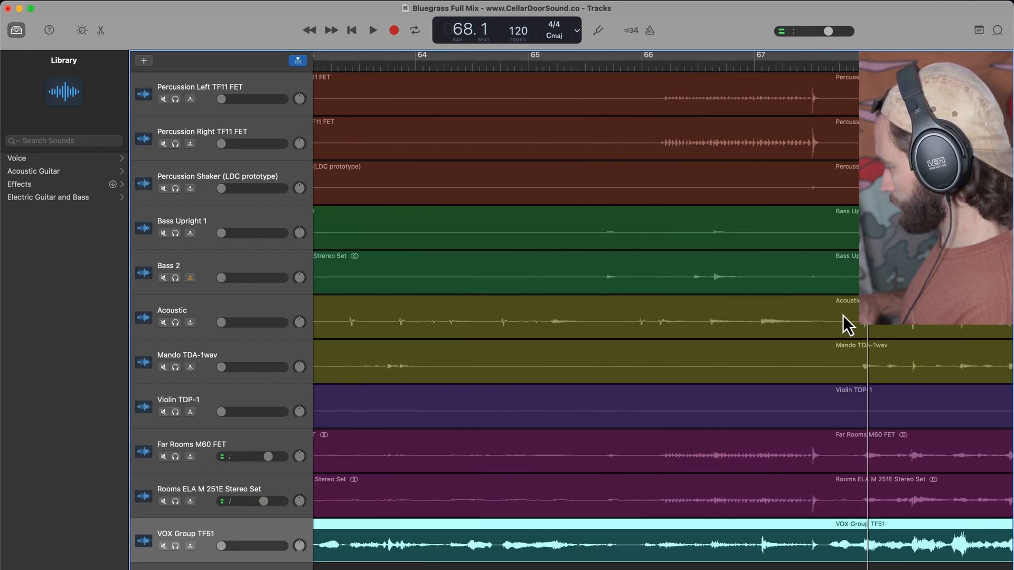
key(super+Right)
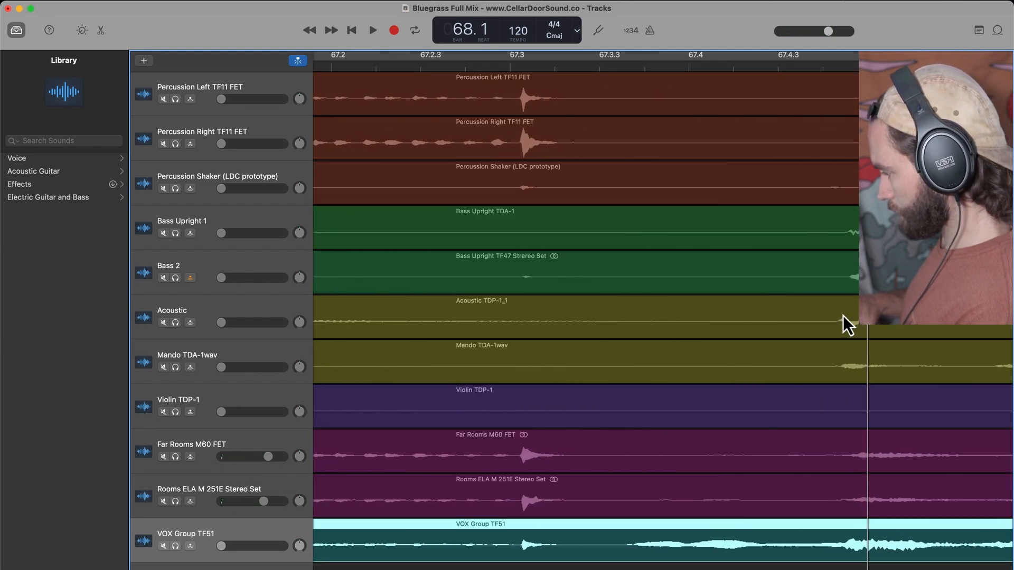
- Examine the percussive hit just after 67.3, comparing its arrival on the close and room mic tracks, and return to the full song
click(518, 66)
key(super+Right)
key(super+Right)
key(super+Right)
key(super+Right)
key(super+Right)
key(super+Right)
key(super+Right)
key(super+Right)
key(super+Right)
key(super+Right)
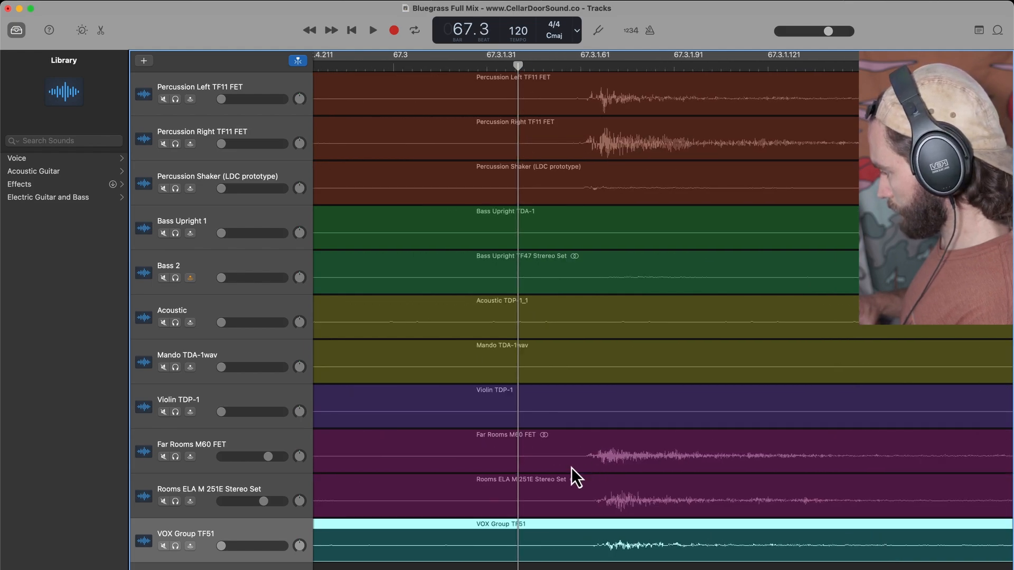
key(super+Left)
key(super+Left)
key(super+Left)
key(super+Left)
key(super+Left)
key(super+Left)
key(super+Left)
key(super+Left)
key(super+Left)
key(super+Left)
key(super+Left)
key(super+Left)
key(super+Left)
key(super+Left)
key(super+Left)
key(super+Left)
key(super+Left)
key(super+Left)
key(super+Left)
key(super+Left)
key(super+Left)
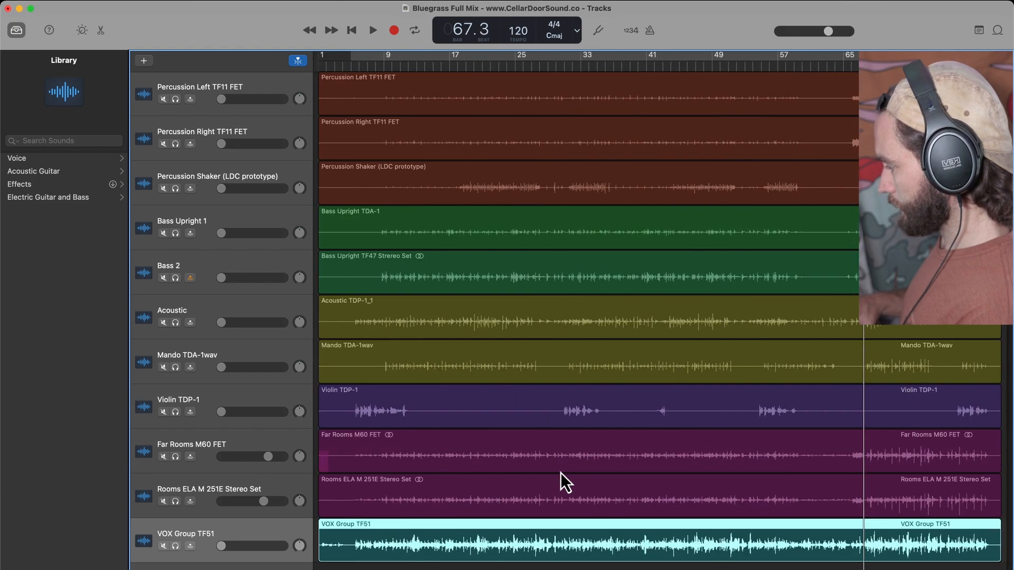
- Turn the cycle back on, play from its start, and try raising the Acoustic fader to about -8 dB before stopping playback
click(226, 464)
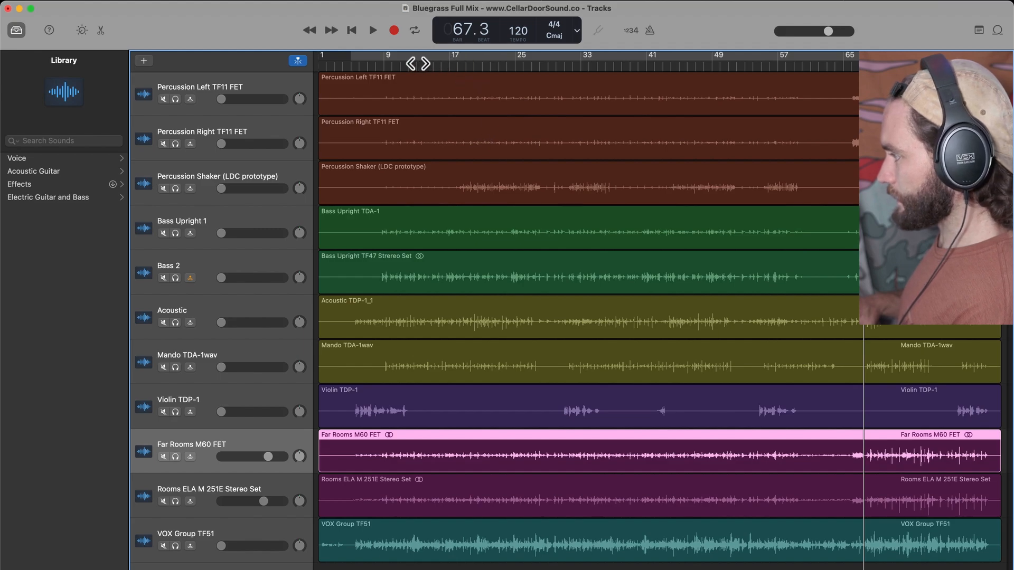
click(417, 63)
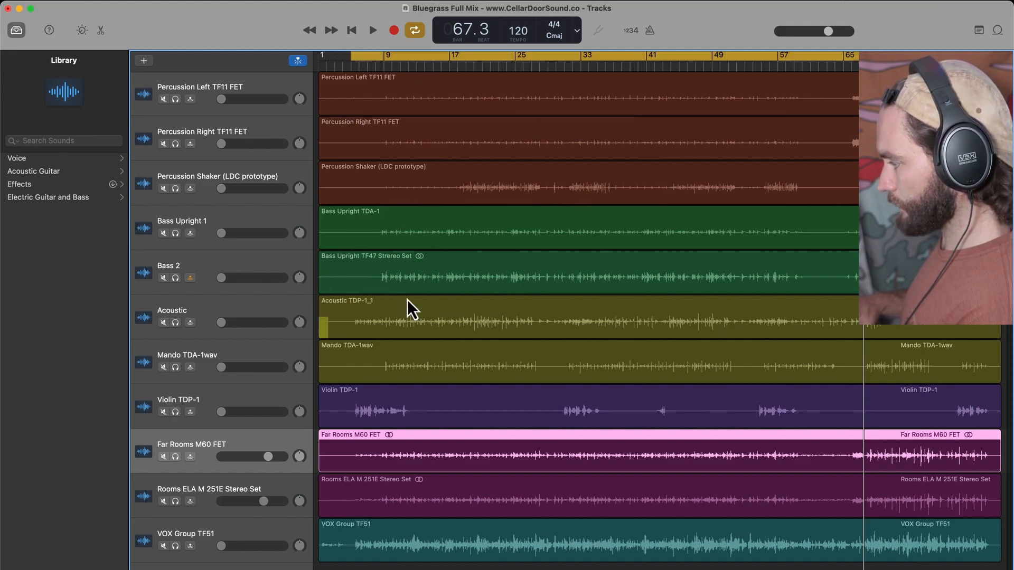
key(space)
mouse_move(222, 322)
mouse_move(222, 323)
mouse_down()
mouse_move(257, 323)
mouse_move(222, 322)
mouse_up()
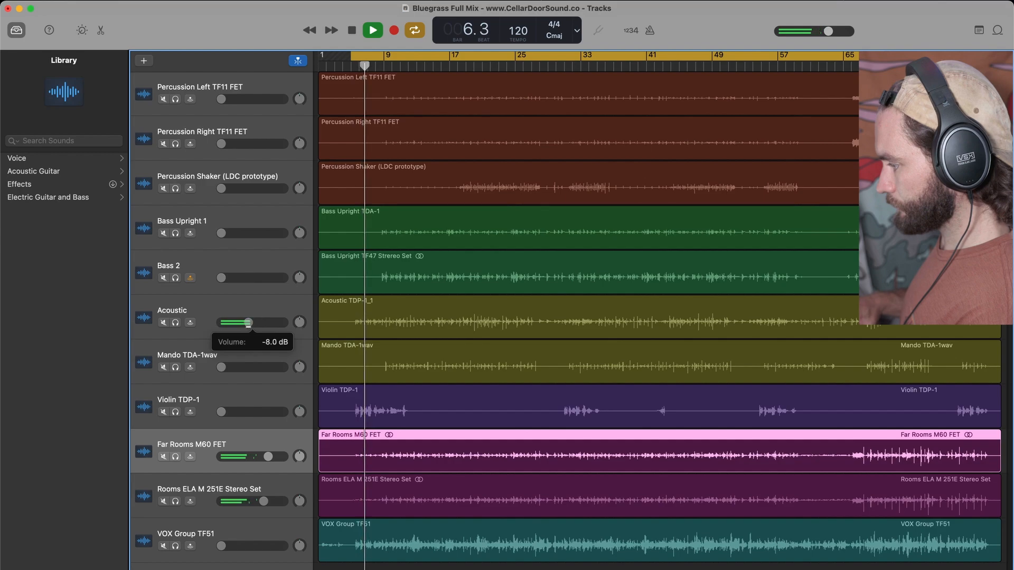
key(space)
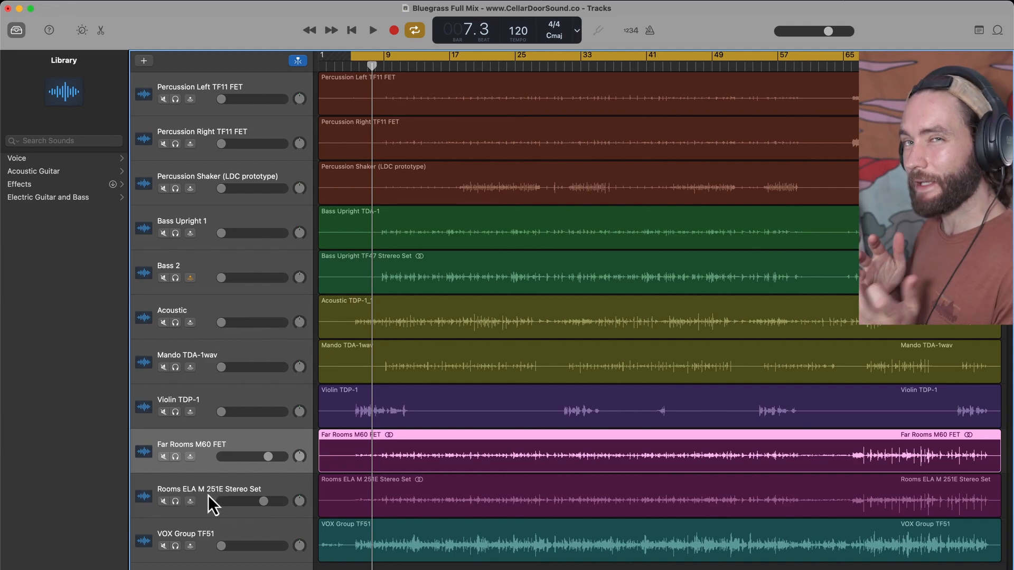
- Resume playback, raise the Acoustic fader further and pan it slightly left, muting and unmuting the track to compare its contribution
key(space)
drag(221, 322, 296, 323)
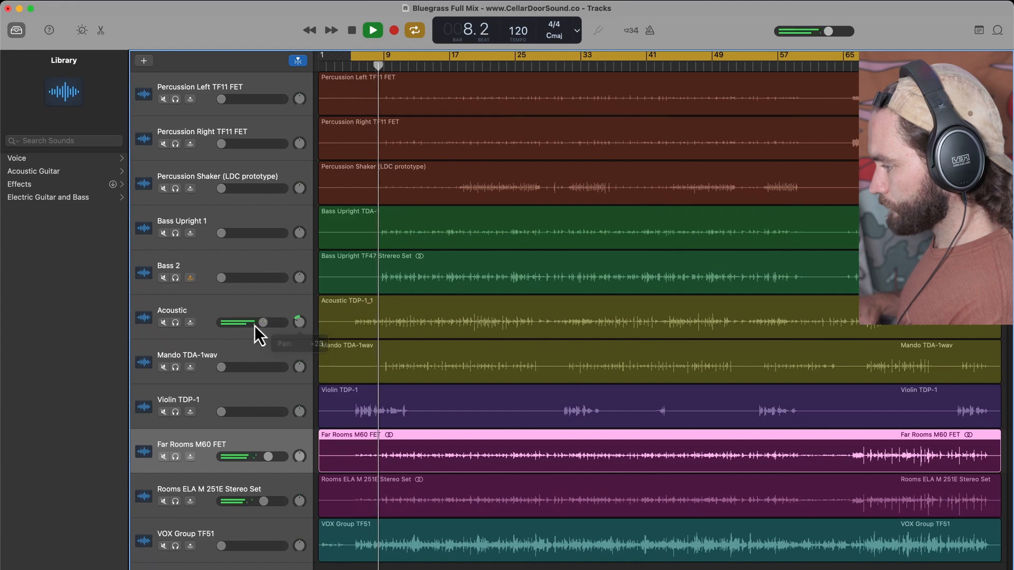
click(163, 322)
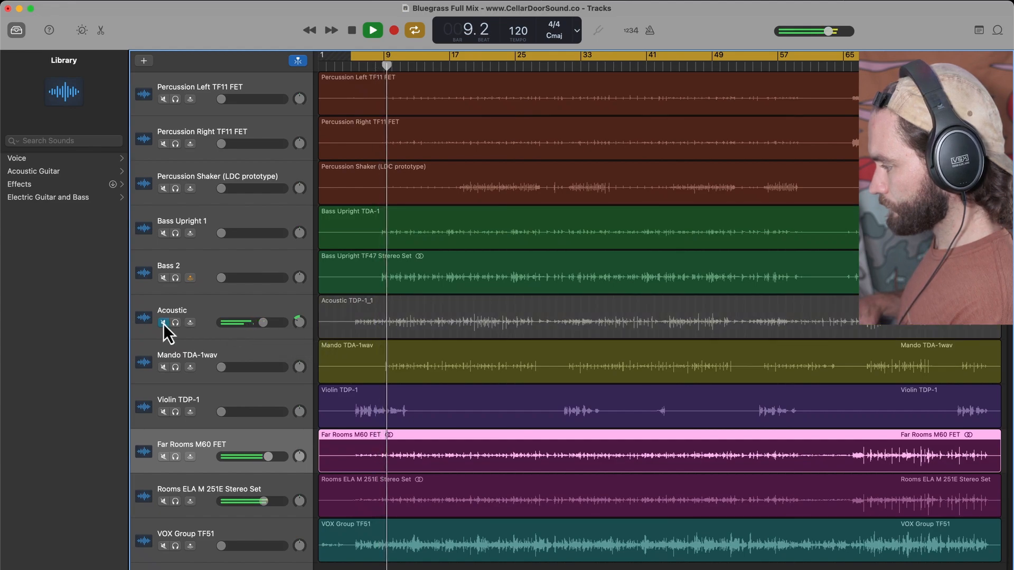
click(163, 322)
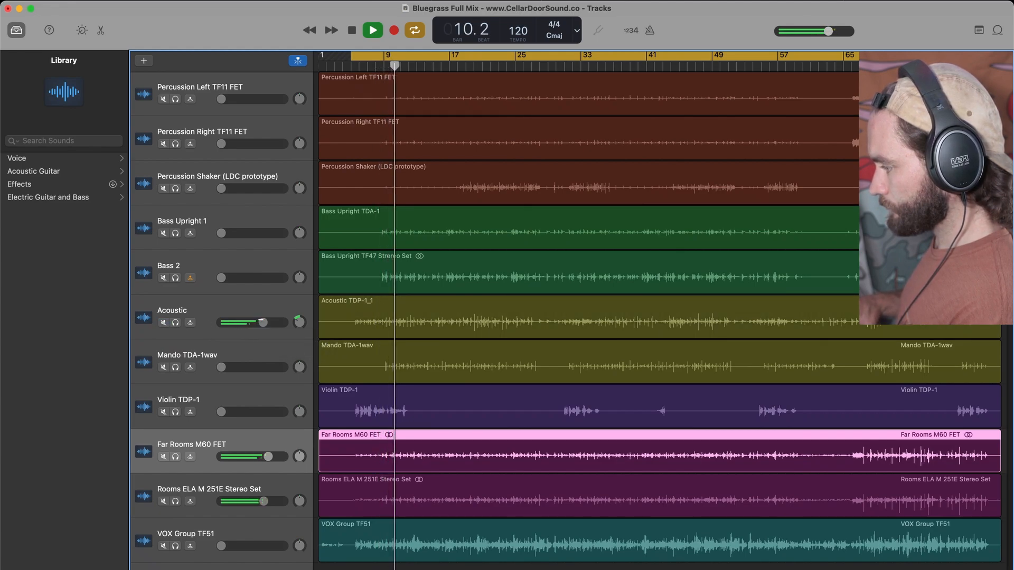
click(262, 323)
drag(263, 323, 263, 323)
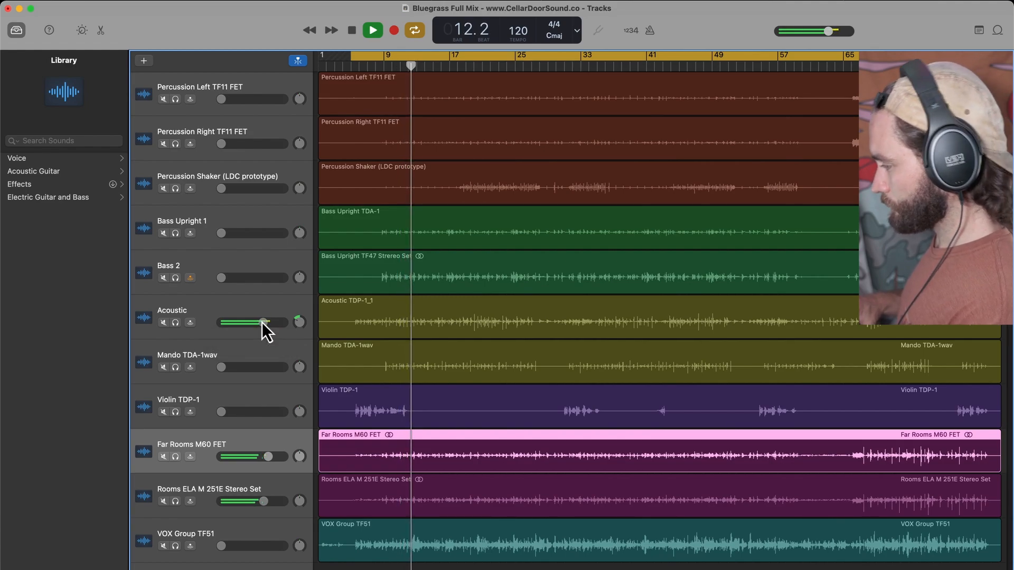
- Raise the Bass Upright 1 fader by ear and check the track soloed, leaving it unsoloed
drag(223, 233, 267, 233)
click(175, 233)
click(175, 234)
- Raise the Bass 2 fader to blend with Bass Upright 1 while both are soloed, leaving both unsoloed
click(175, 278)
drag(221, 278, 246, 278)
click(176, 234)
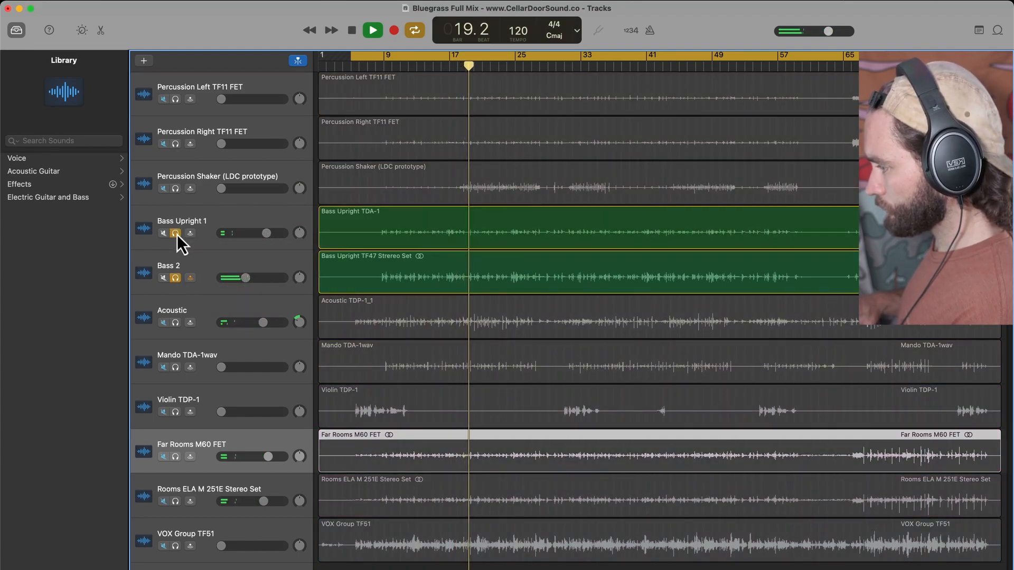
drag(244, 278, 251, 277)
click(176, 235)
click(176, 275)
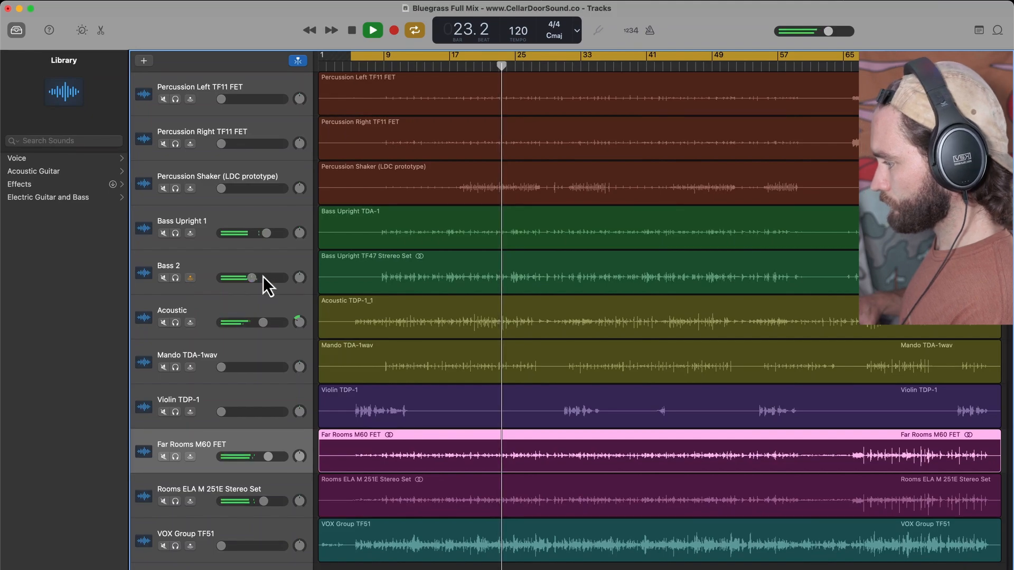
mouse_move(252, 278)
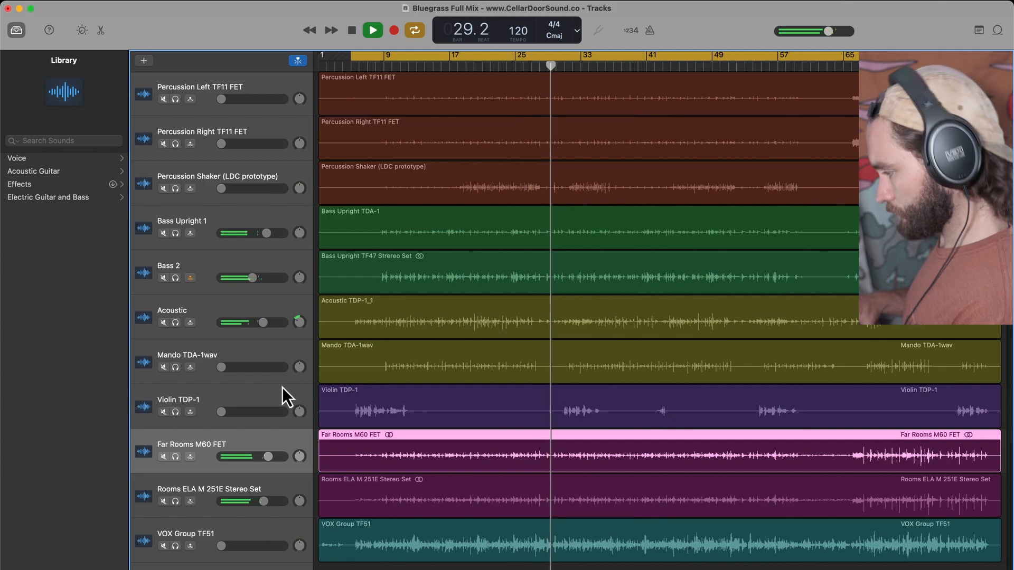
- Bring up the VOX Group TF51 fader by ear with a brief solo check, and lower Bass Upright 1 slightly
drag(221, 545, 252, 546)
click(175, 546)
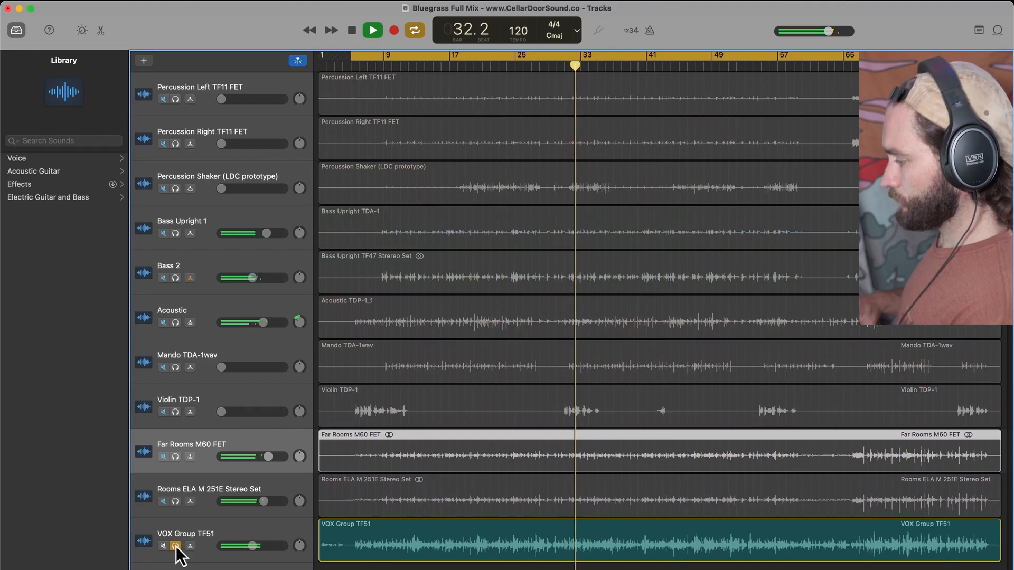
click(175, 546)
drag(252, 545, 253, 546)
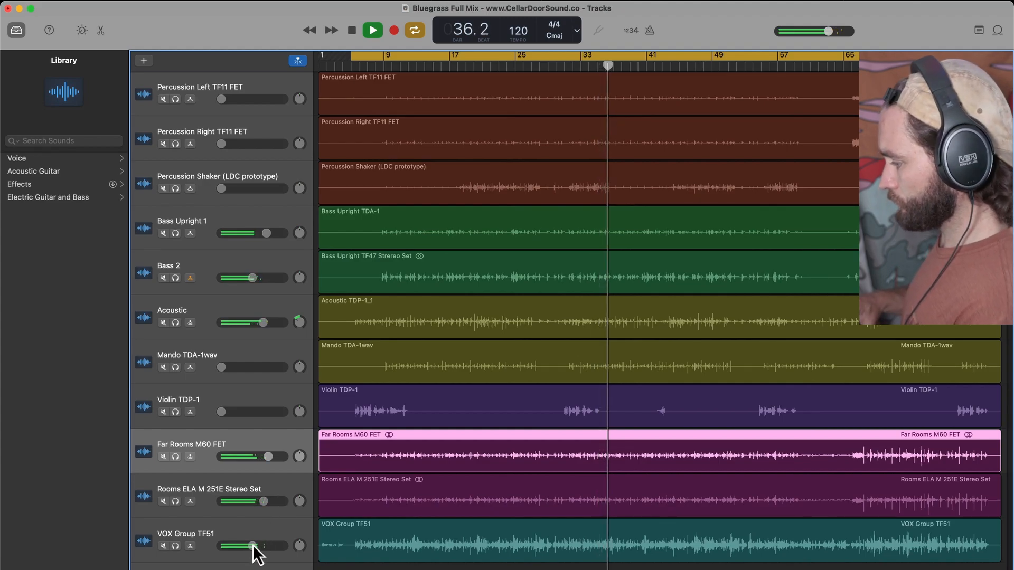
drag(253, 546, 254, 546)
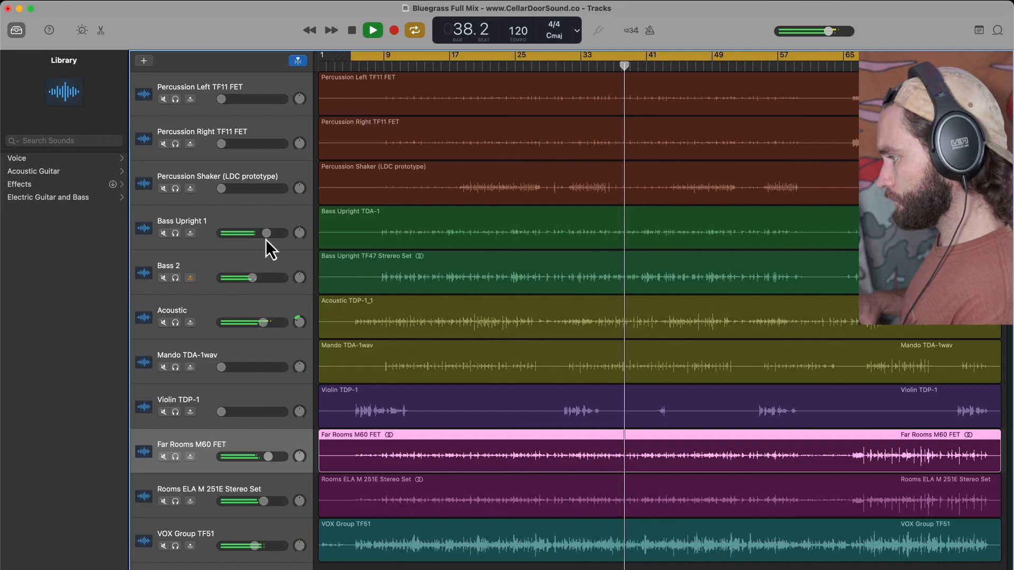
drag(266, 234, 264, 234)
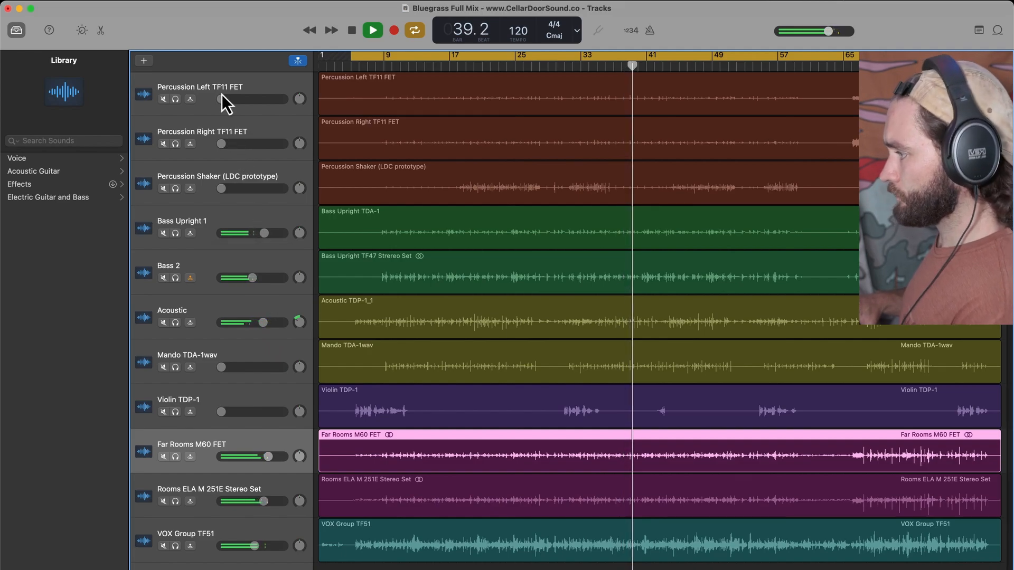
- Set Percussion Left TF11 FET to about -6.4 dB, solo both TF11 FET tracks, and bring up Percussion Right
drag(221, 99, 250, 98)
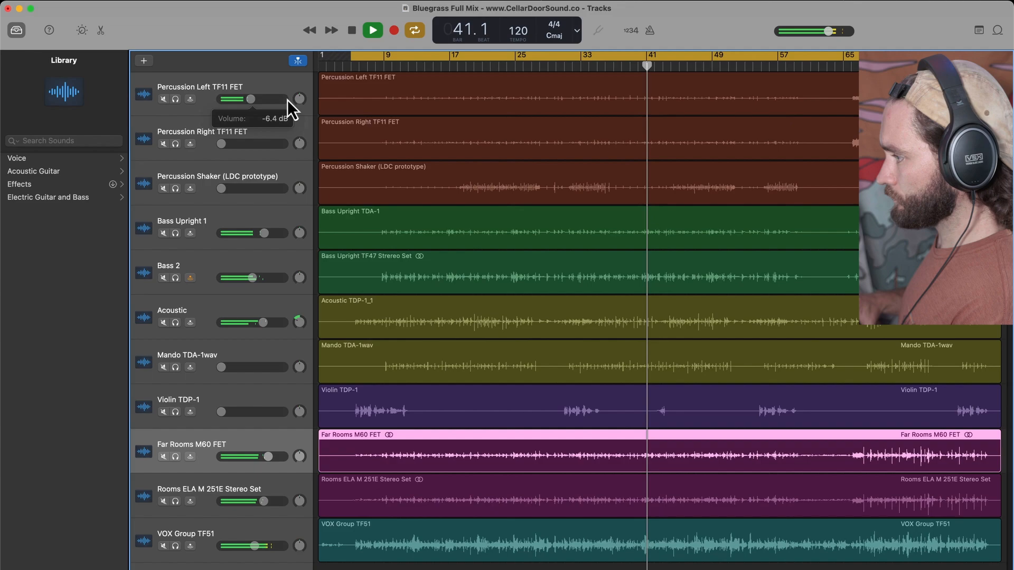
click(176, 99)
click(175, 143)
drag(221, 143, 254, 144)
click(248, 96)
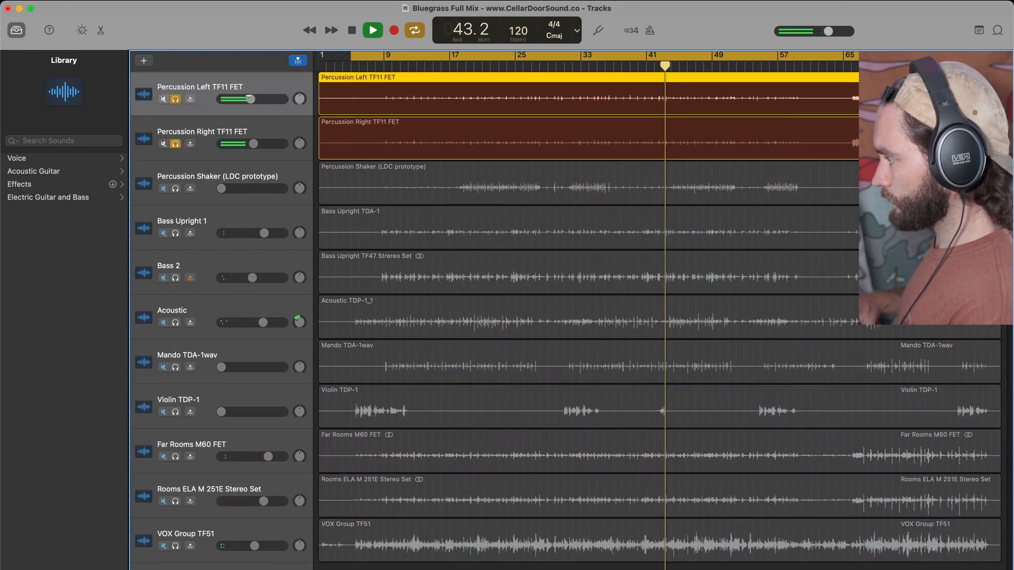
- Raise both percussion TF11 FET faders further, pan Percussion Left to the left, and unsolo both tracks
drag(251, 99, 257, 98)
drag(254, 144, 263, 144)
drag(257, 100, 295, 105)
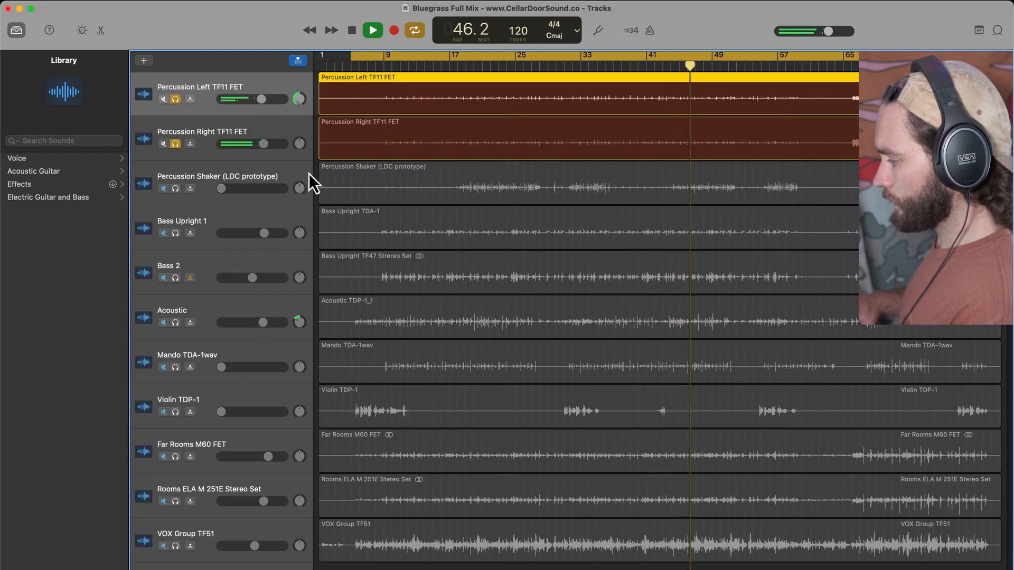
click(176, 99)
click(175, 144)
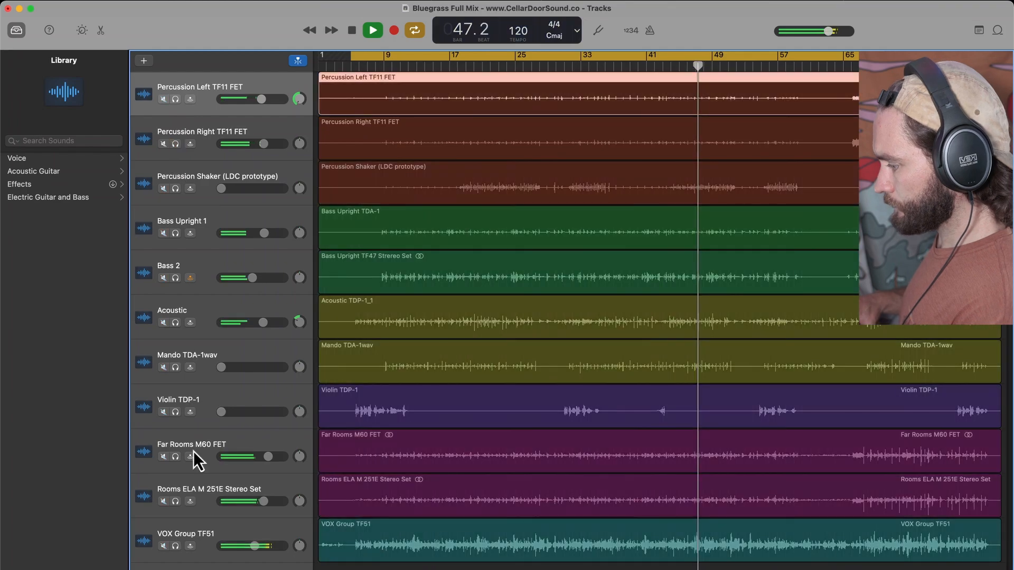
- Solo-check Rooms ELA M 251E Stereo Set, pan Percussion Right to the right at about -1.3 dB, and nudge Percussion Left's level up
click(175, 501)
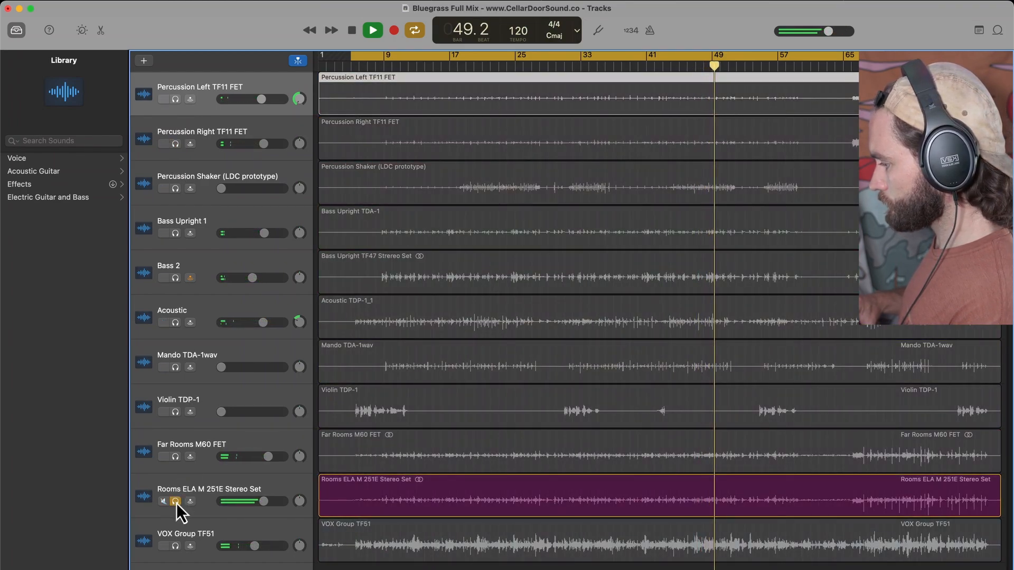
click(175, 501)
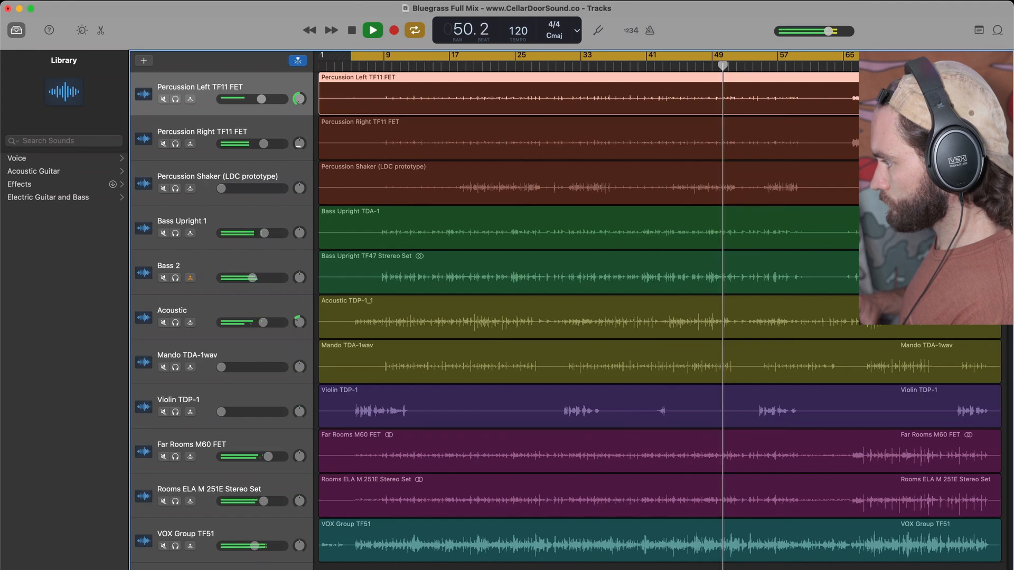
drag(298, 145, 288, 23)
drag(263, 142, 263, 142)
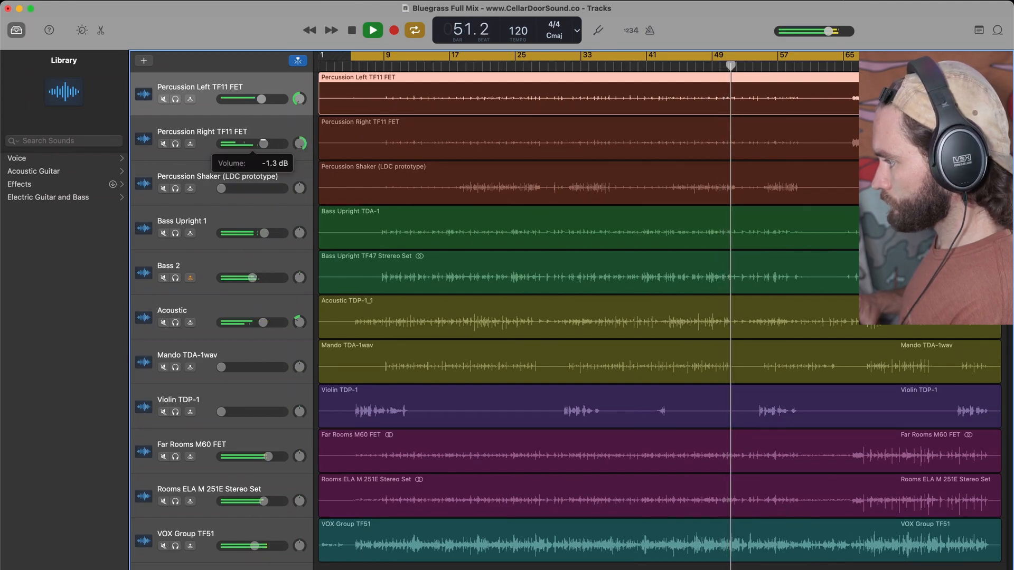
drag(261, 99, 267, 102)
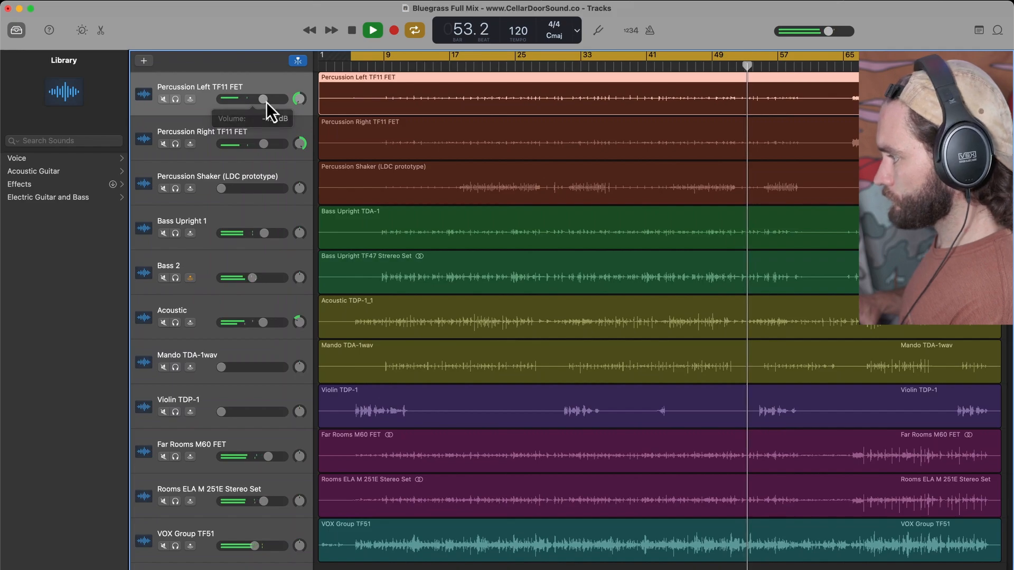
click(266, 142)
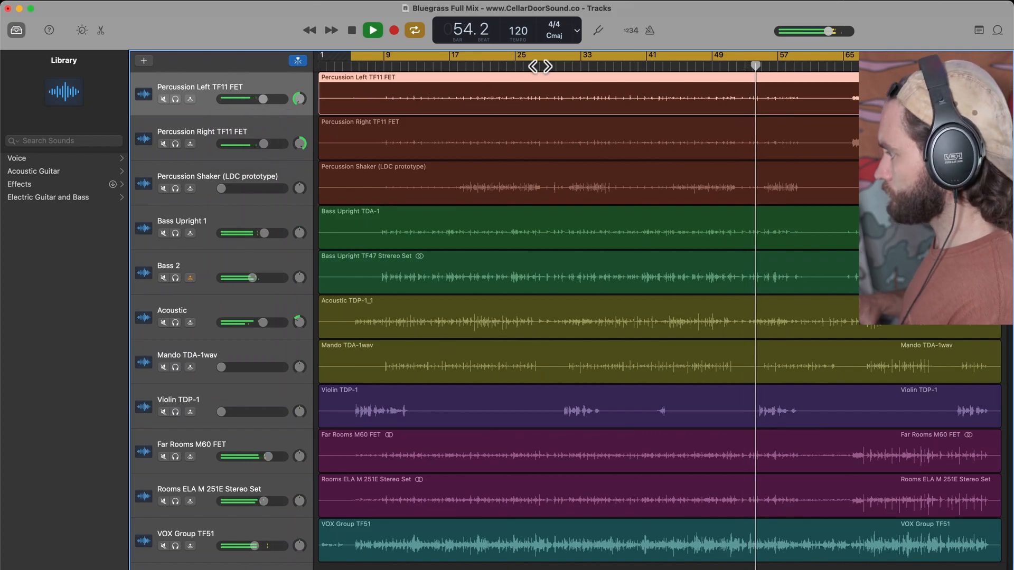
- Play from around bar 20 and raise the Percussion Shaker fader by ear, checking it soloed and leaving it unsoloed
click(483, 66)
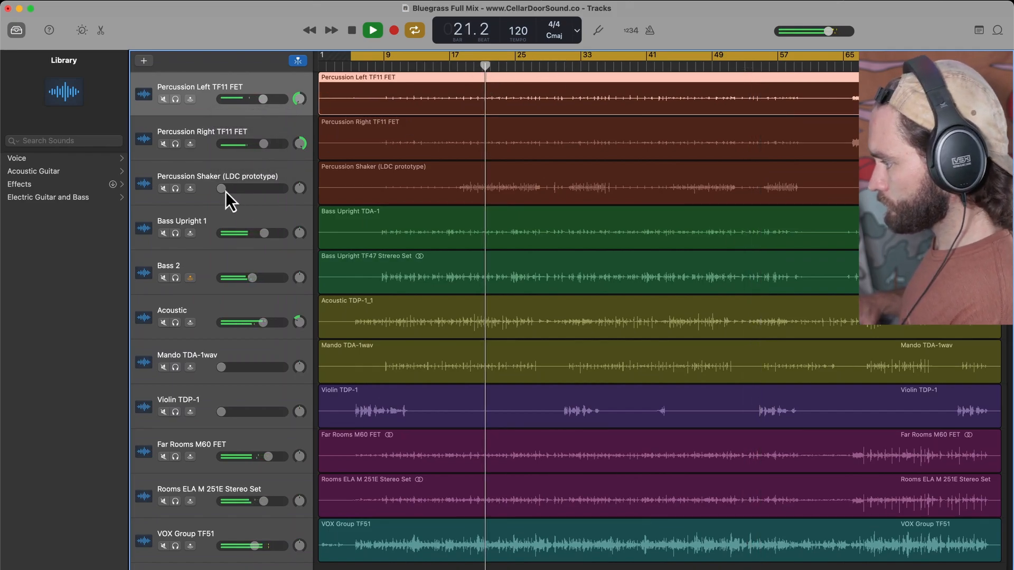
drag(226, 191, 248, 189)
click(177, 188)
click(176, 189)
- Play from around bar 12, set Mando TDA-1wav to about -2.4 dB with pan +32, and solo-check it and Rooms ELA M 251E
click(417, 66)
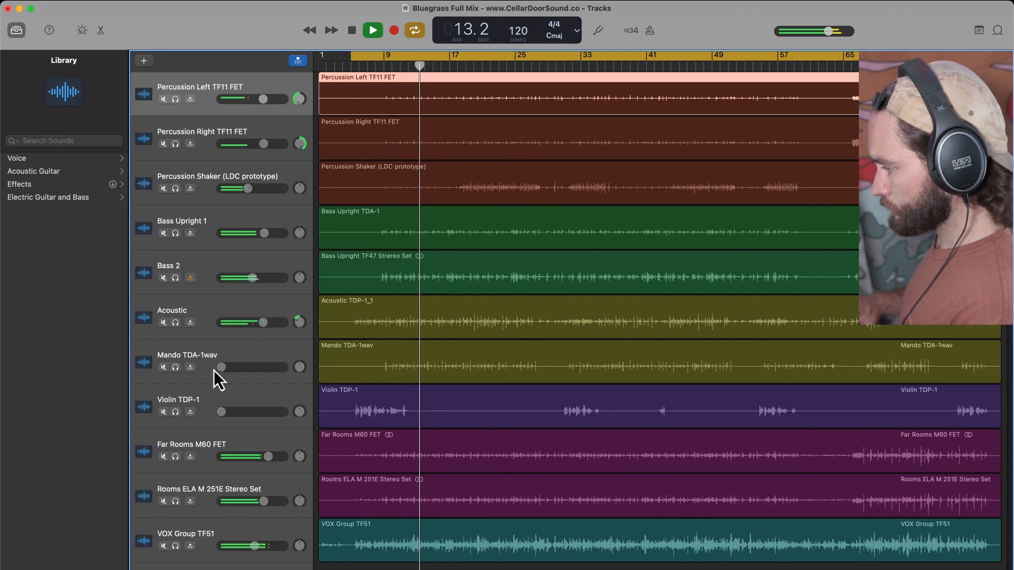
drag(221, 367, 296, 348)
click(175, 367)
click(175, 366)
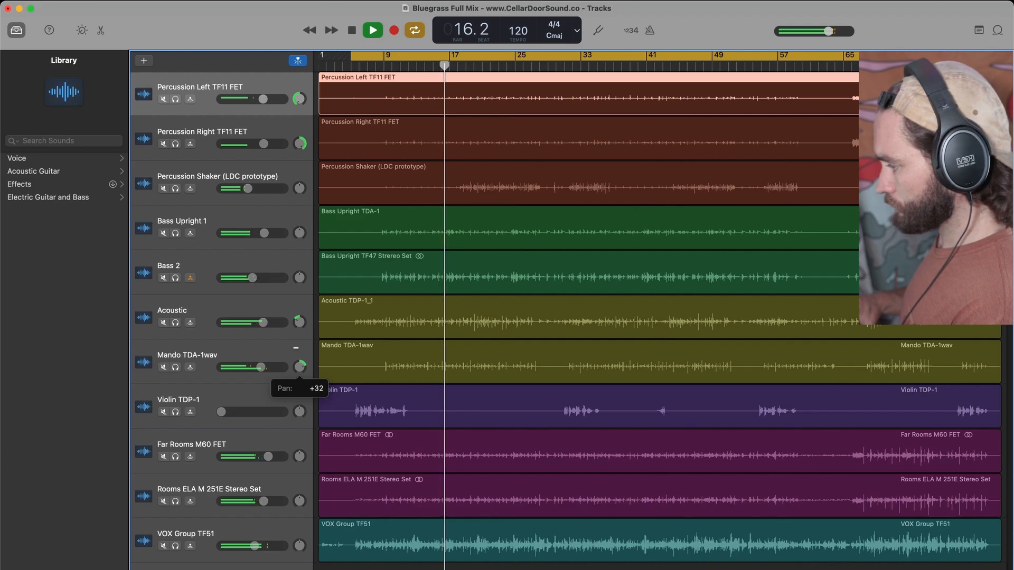
click(261, 368)
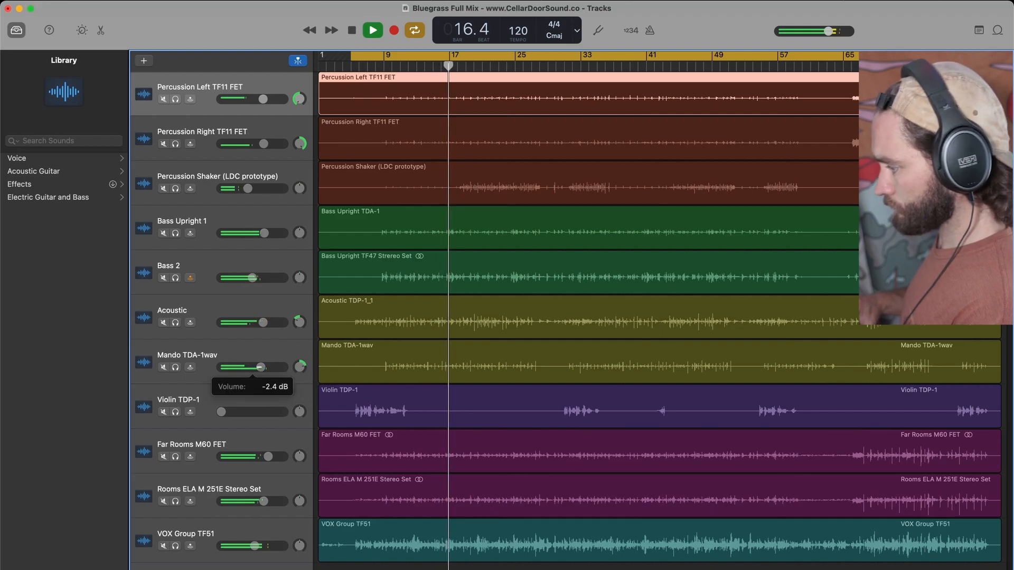
click(175, 501)
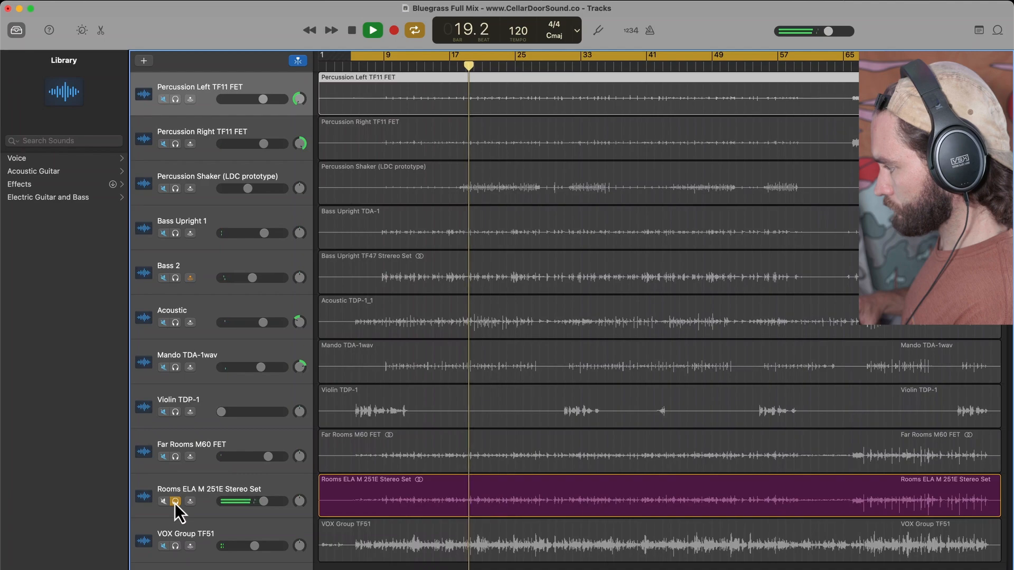
click(175, 502)
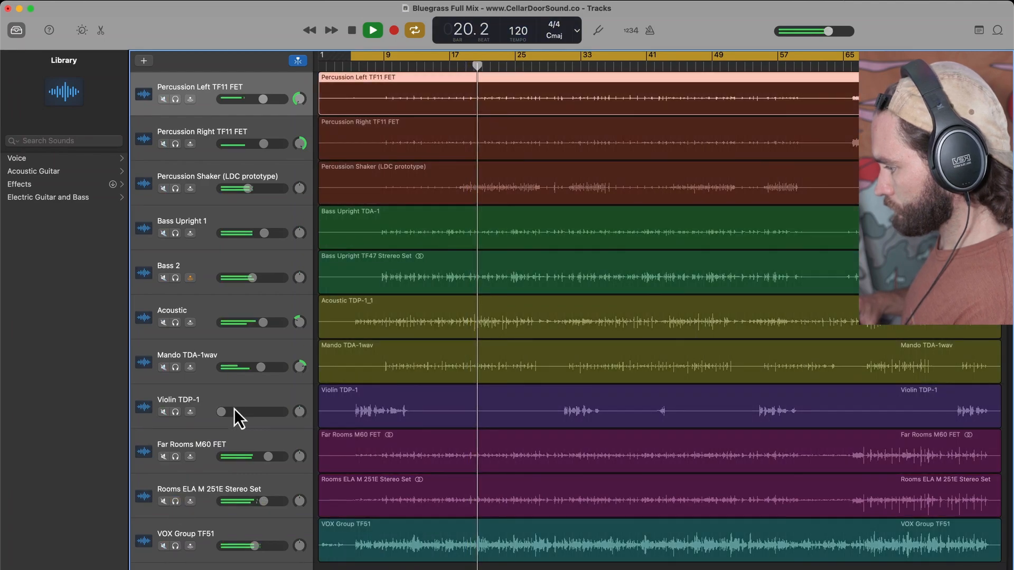
- Solo-check Percussion Left, Percussion Right, Percussion Shaker and VOX Group TF51 in turn during playback, leaving every track unsoloed
click(175, 99)
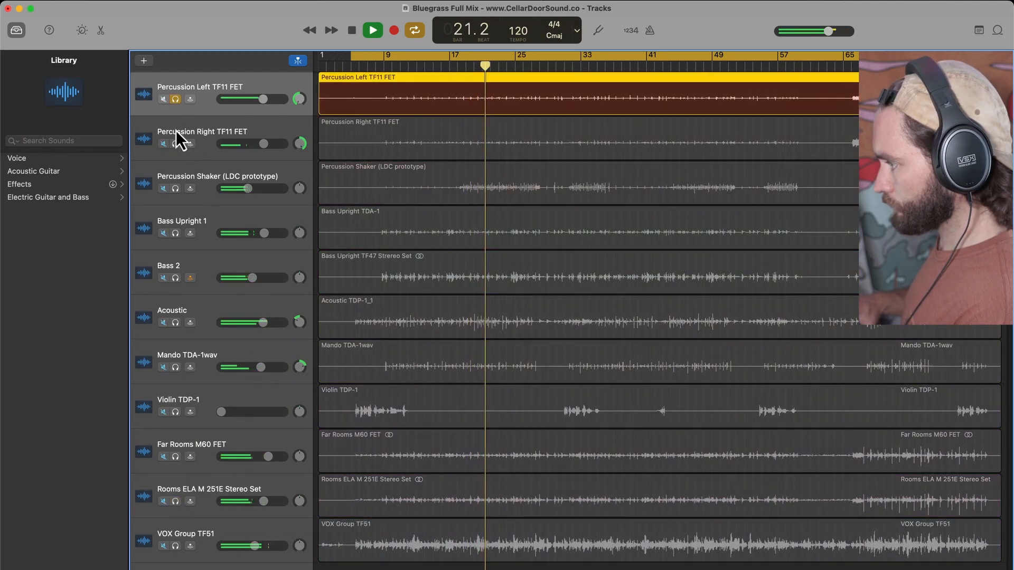
click(176, 144)
click(177, 99)
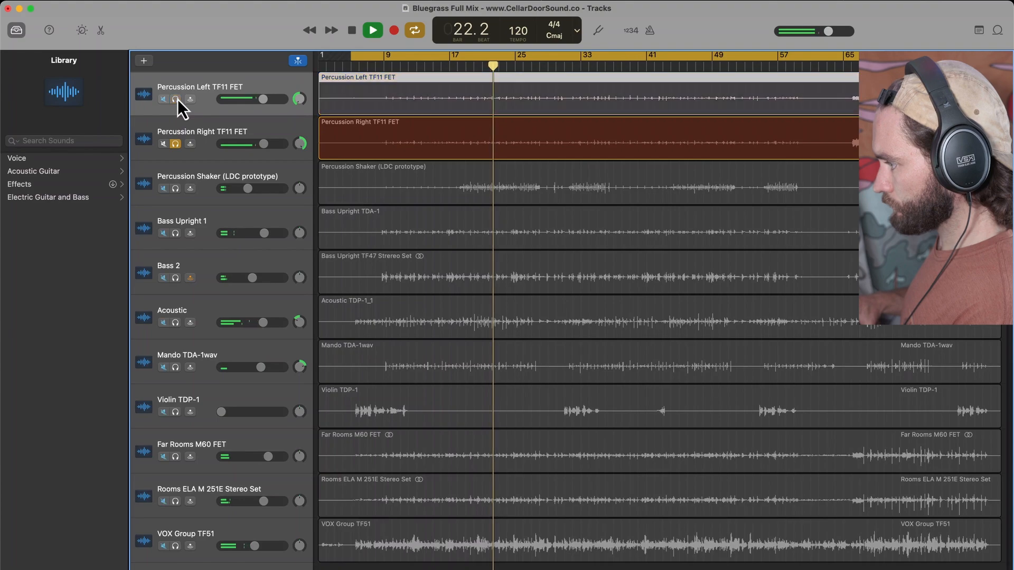
click(175, 143)
click(175, 188)
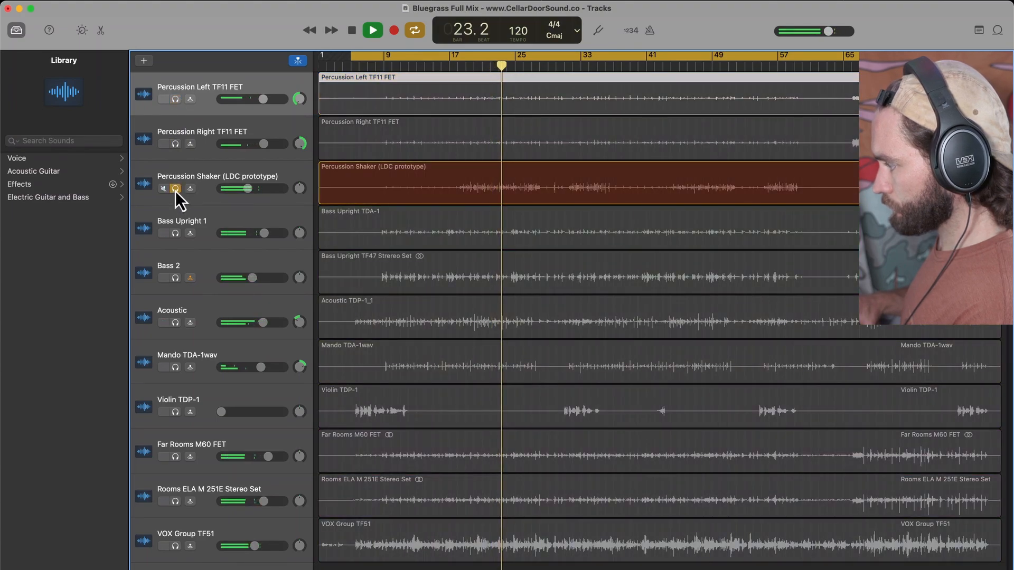
click(175, 188)
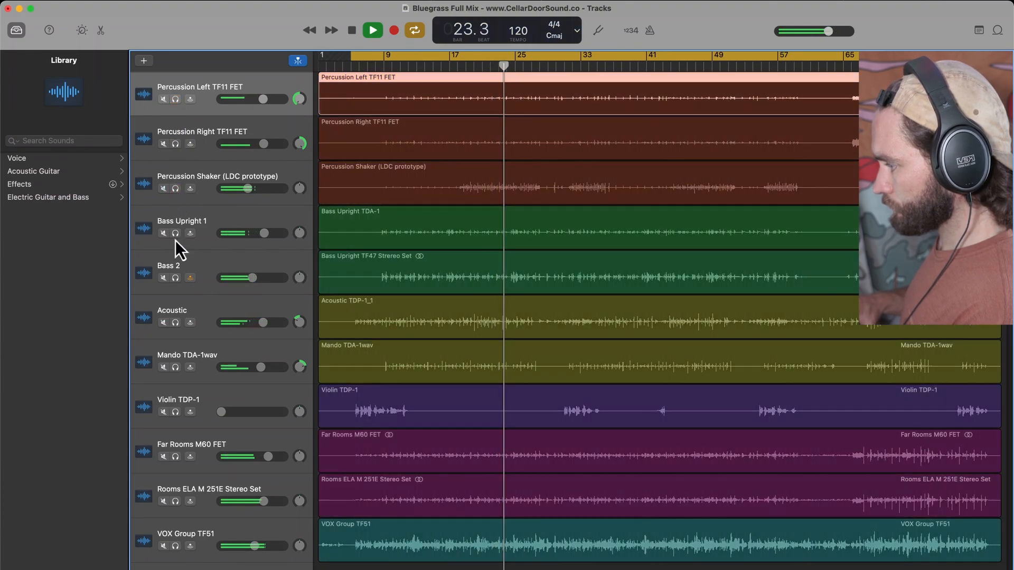
click(175, 546)
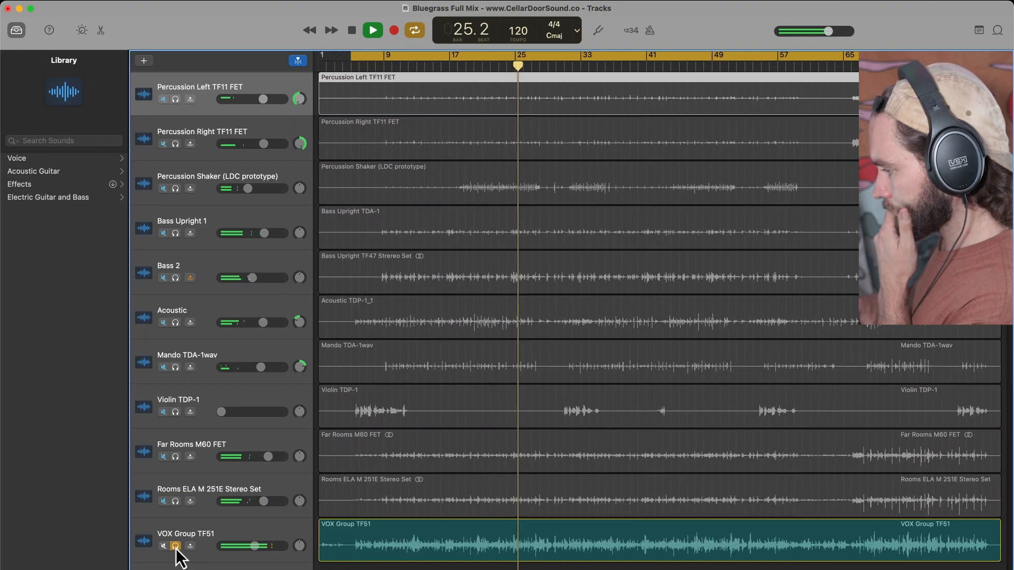
click(175, 546)
- Check the Mando TDA-1wav pan, raise the Violin TDP-1 fader by ear, and compare it against VOX Group TF51 soloed and unsoloed
drag(300, 365, 303, 373)
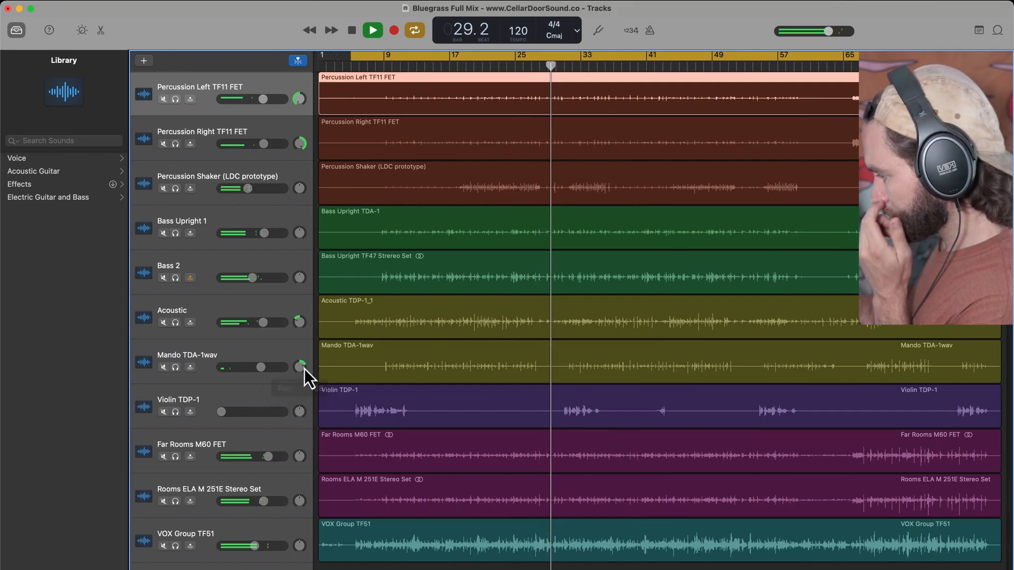
drag(226, 412, 260, 412)
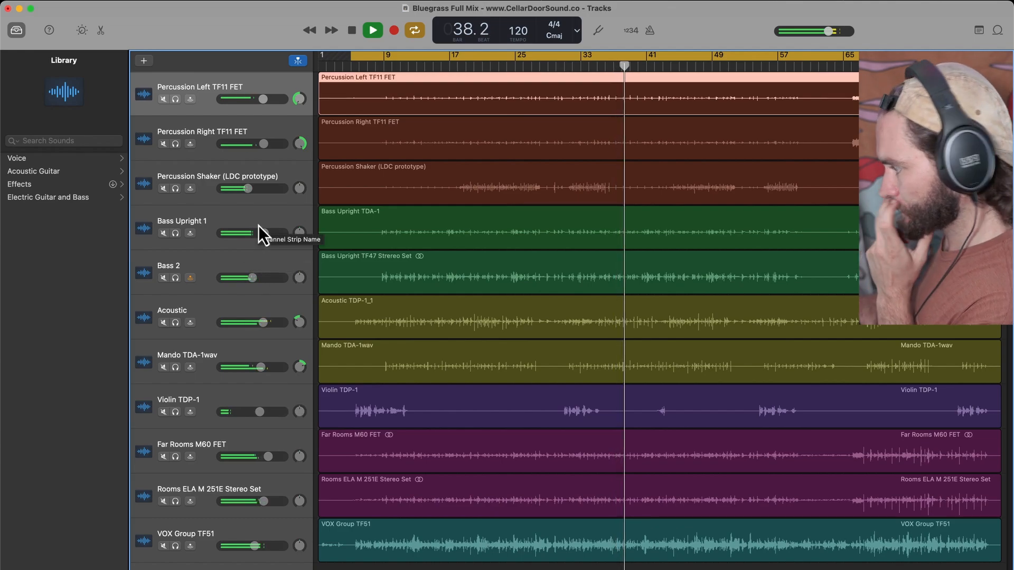
click(175, 546)
click(175, 546)
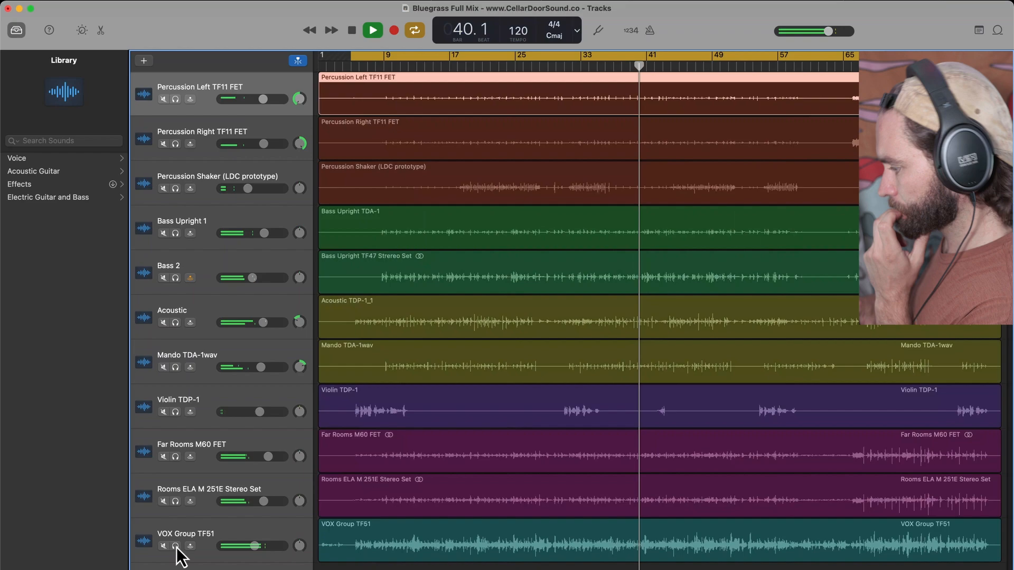
click(255, 546)
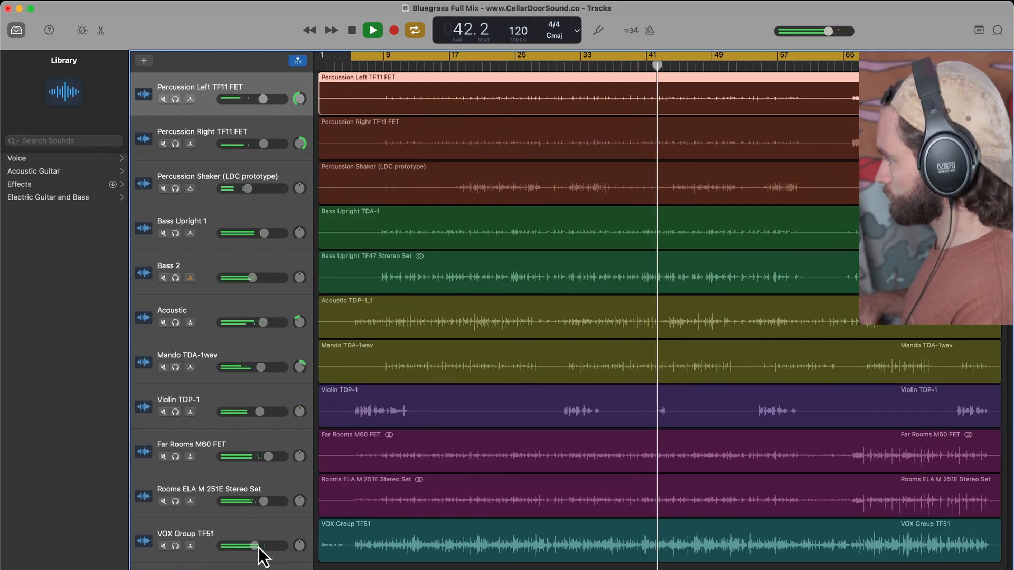
click(259, 412)
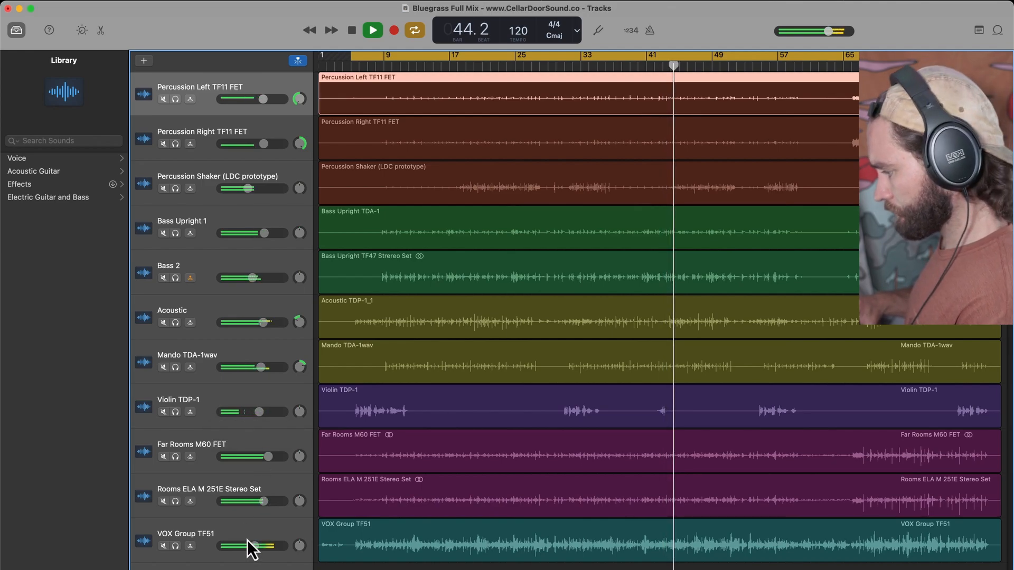
- Set Rooms ELA M 251E Stereo Set to about -1.5 dB, fine-tune VOX Group TF51 around -4.7 dB, and stop playback
click(263, 501)
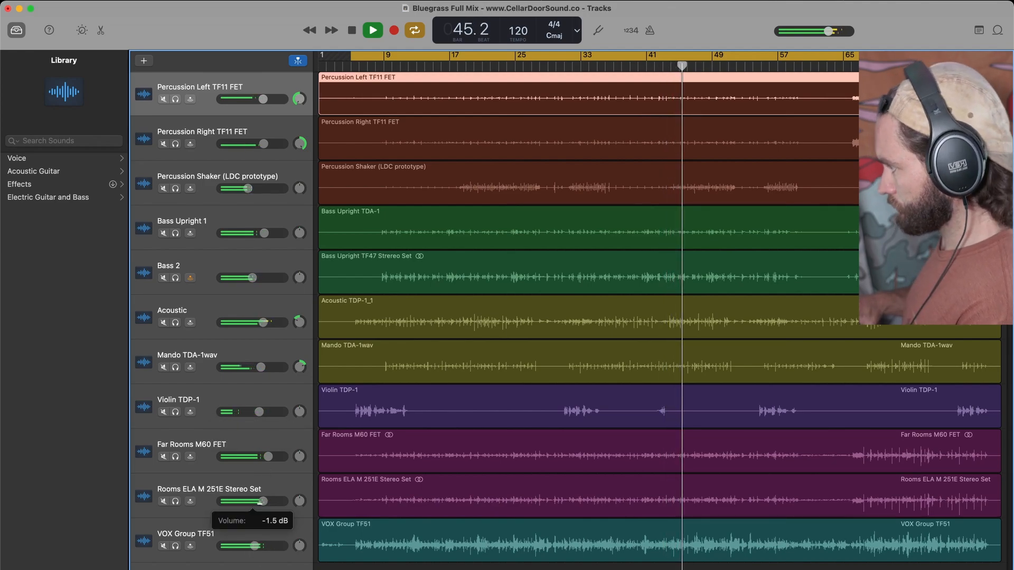
click(256, 546)
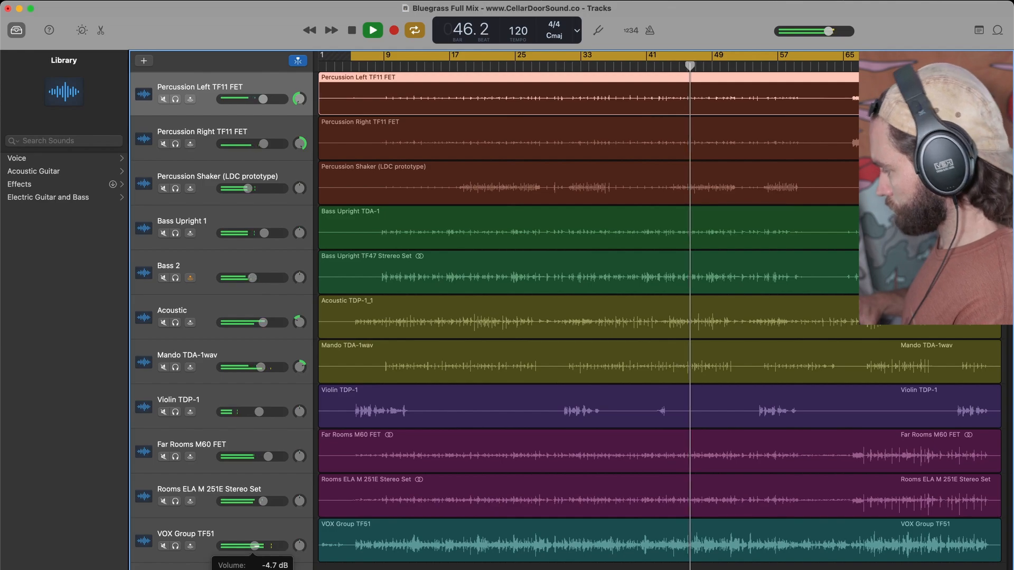
click(256, 548)
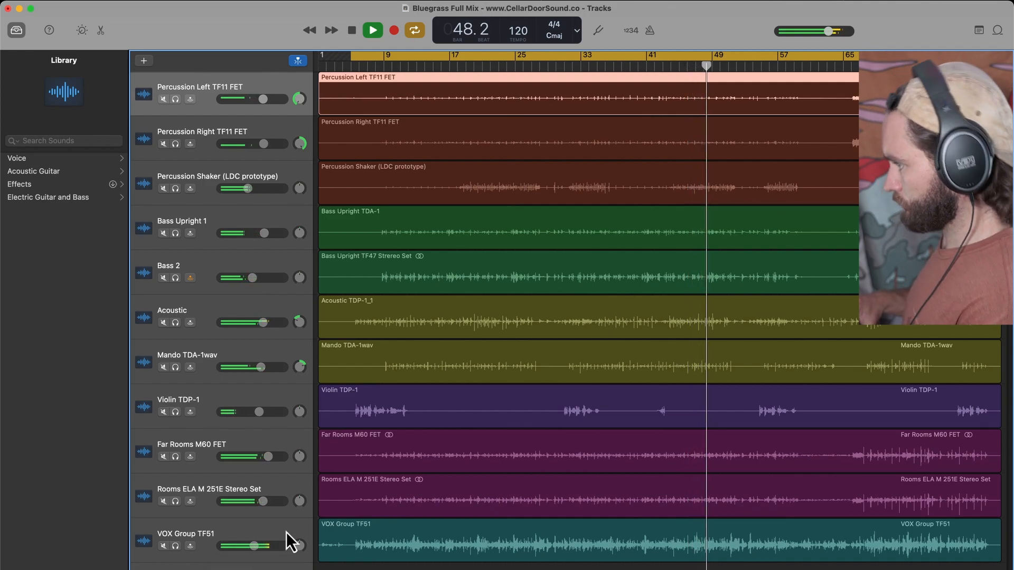
key(space)
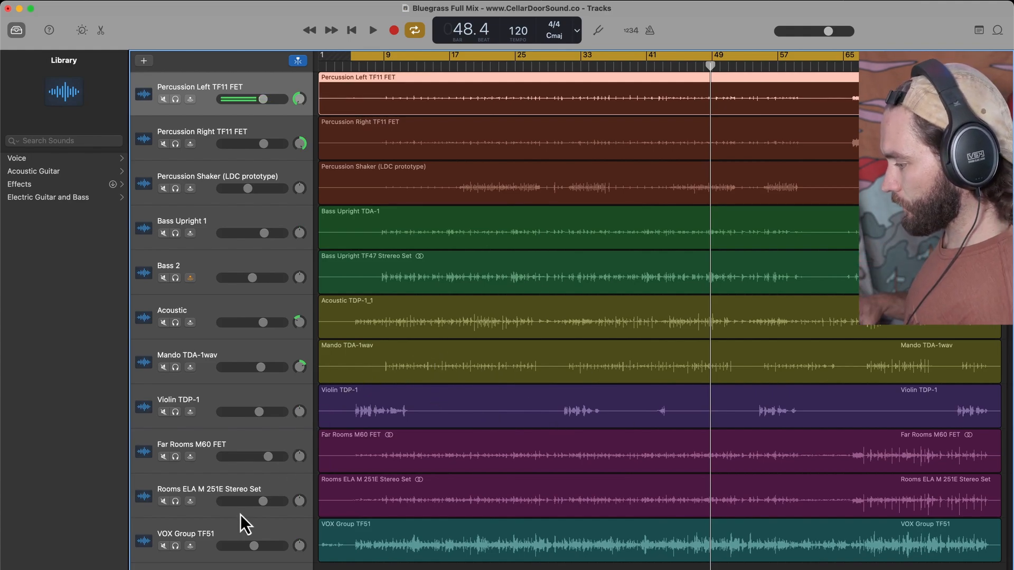
- Show the Smart Controls for VOX Group TF51, solo it, and audition it with the cycle region starting around bar 16
click(214, 526)
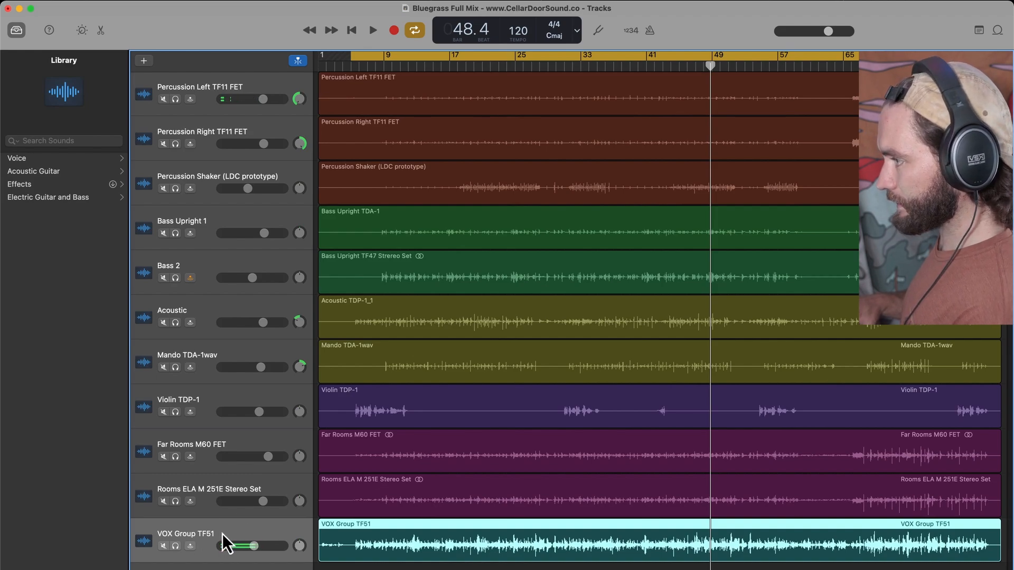
click(82, 29)
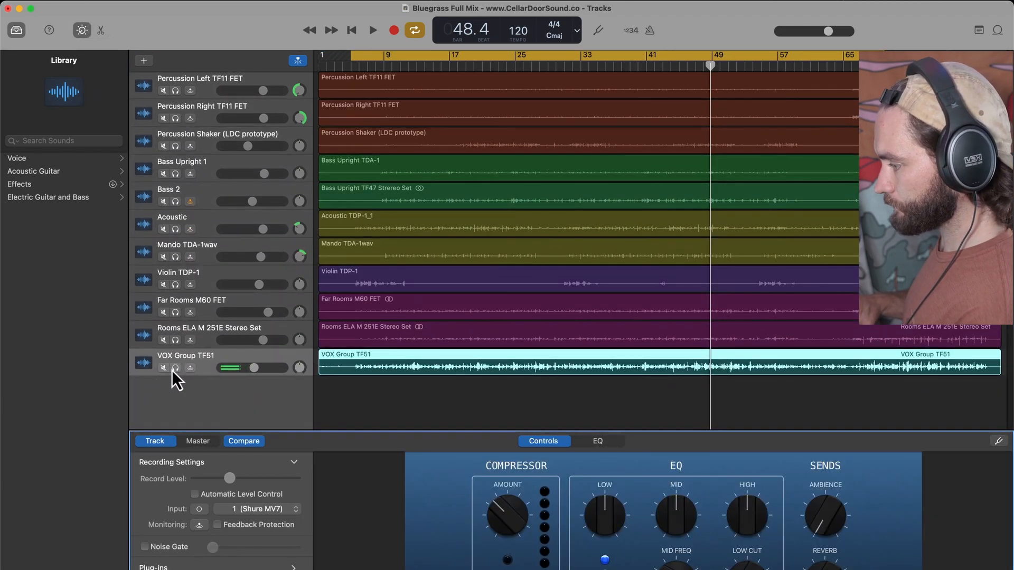
click(175, 368)
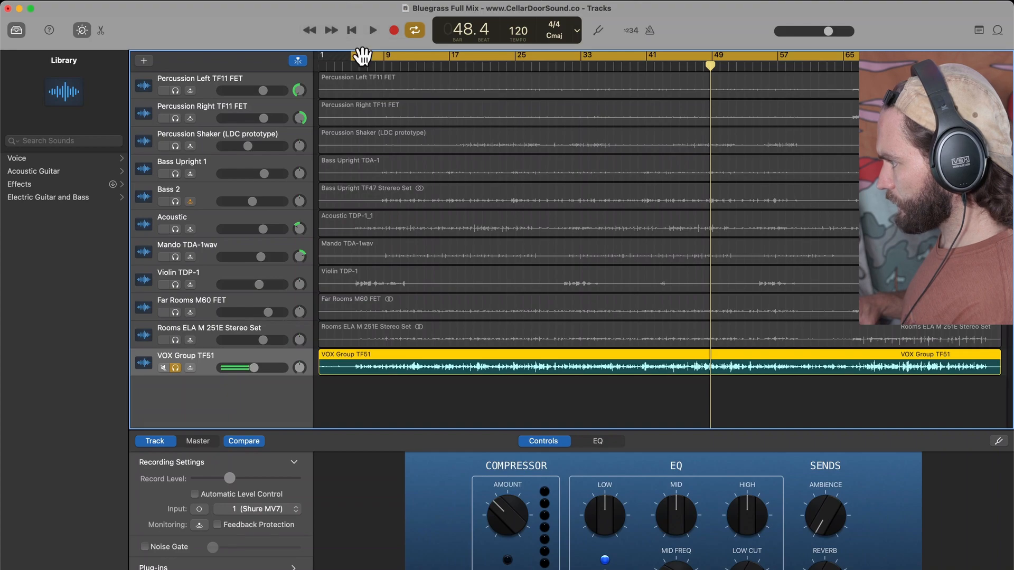
drag(351, 58, 442, 58)
key(space)
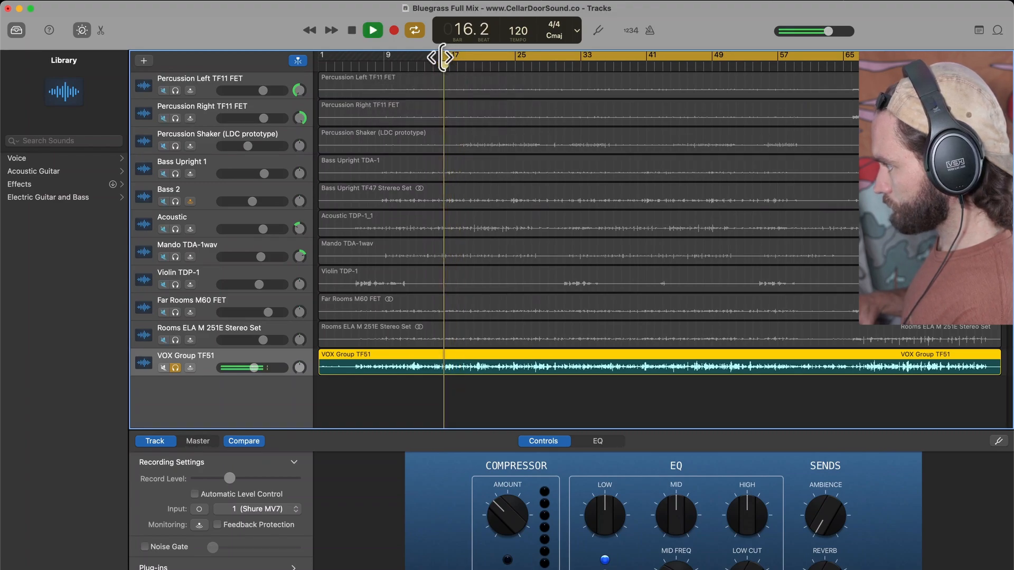
key(space)
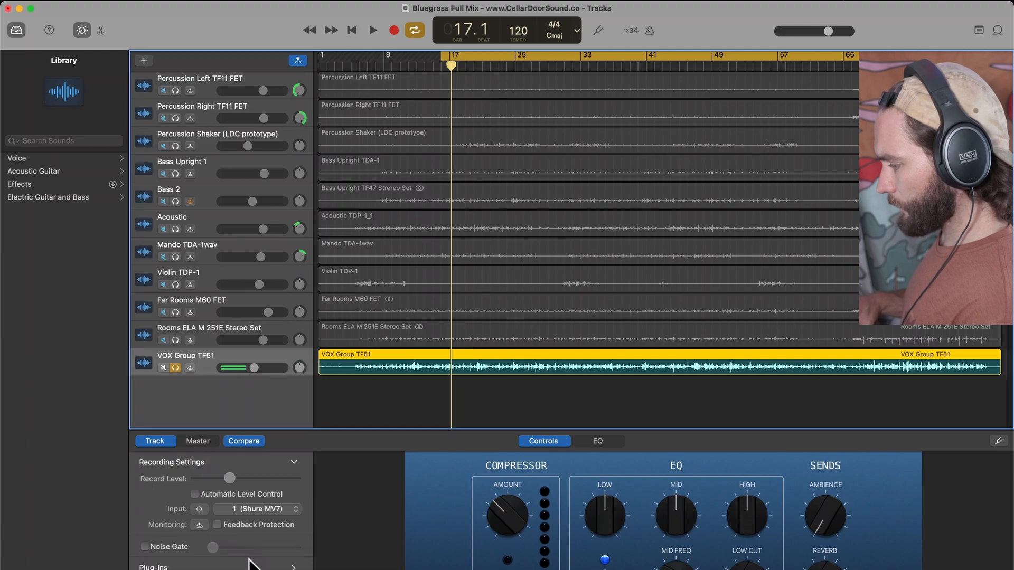
- Replace the Compressor plug-in on VOX Group TF51 with Klanghelm's DC1A3
scroll(249, 564, down, 1)
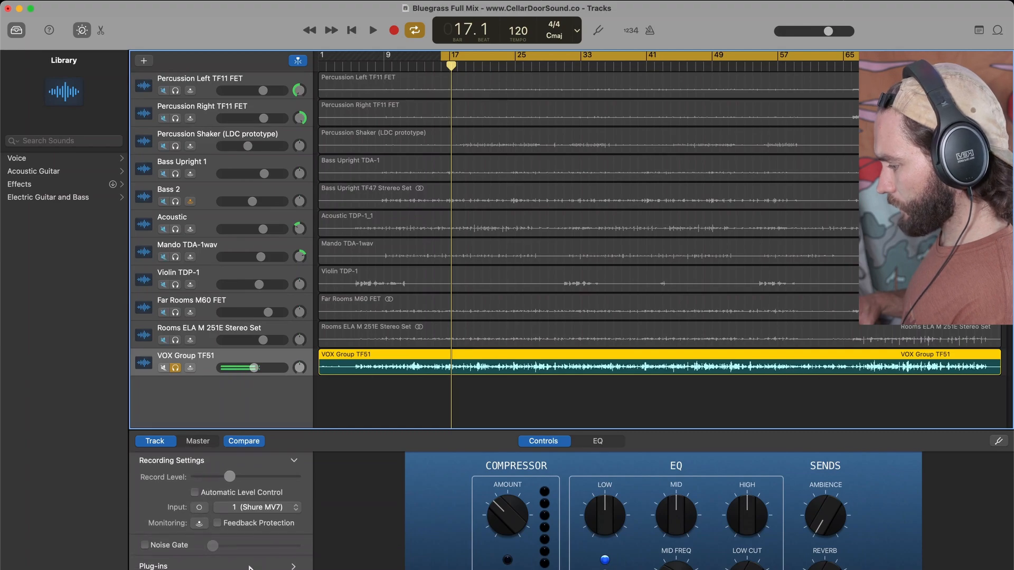
scroll(294, 560, down, 3)
click(293, 541)
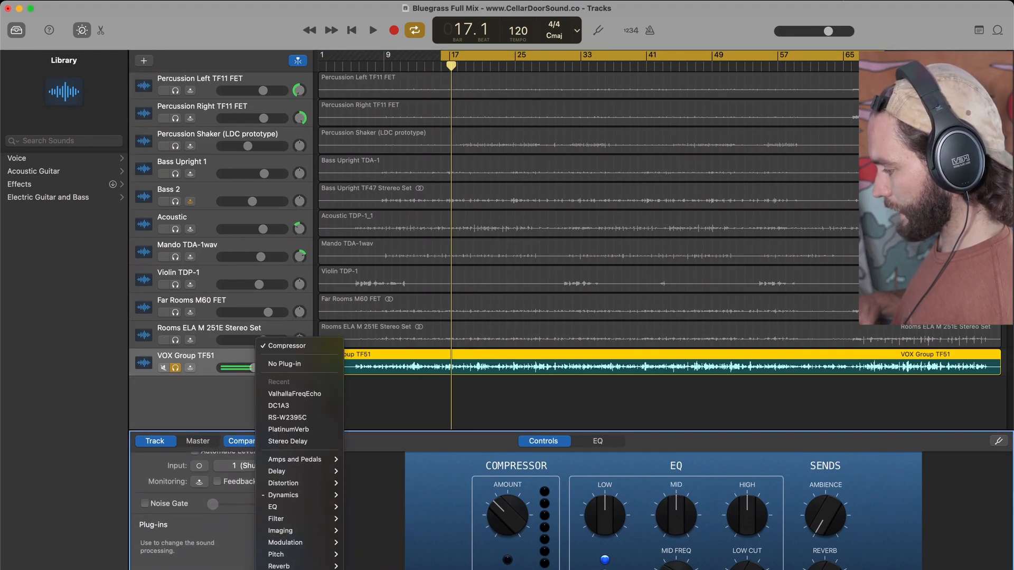
mouse_move(427, 337)
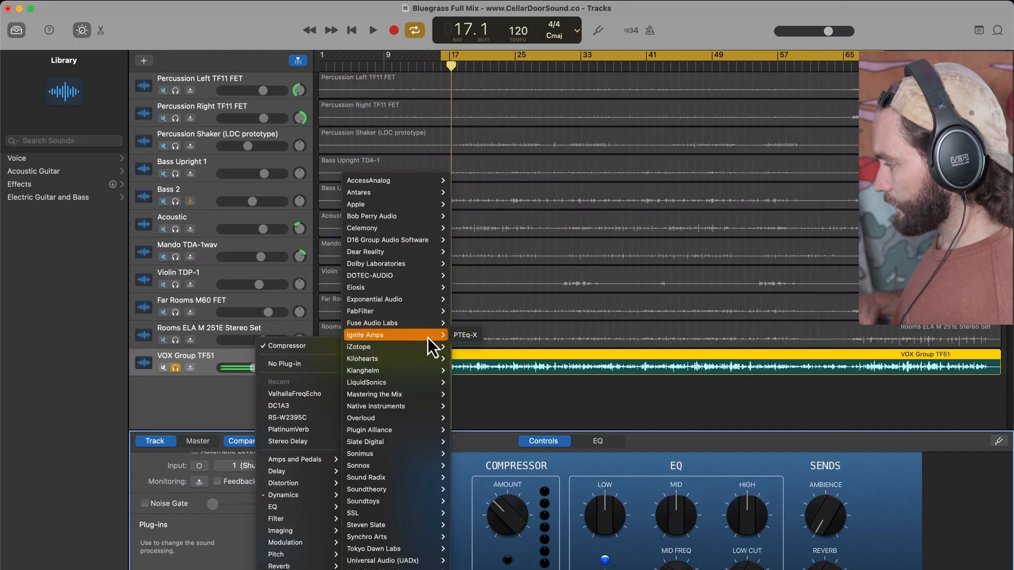
mouse_move(420, 370)
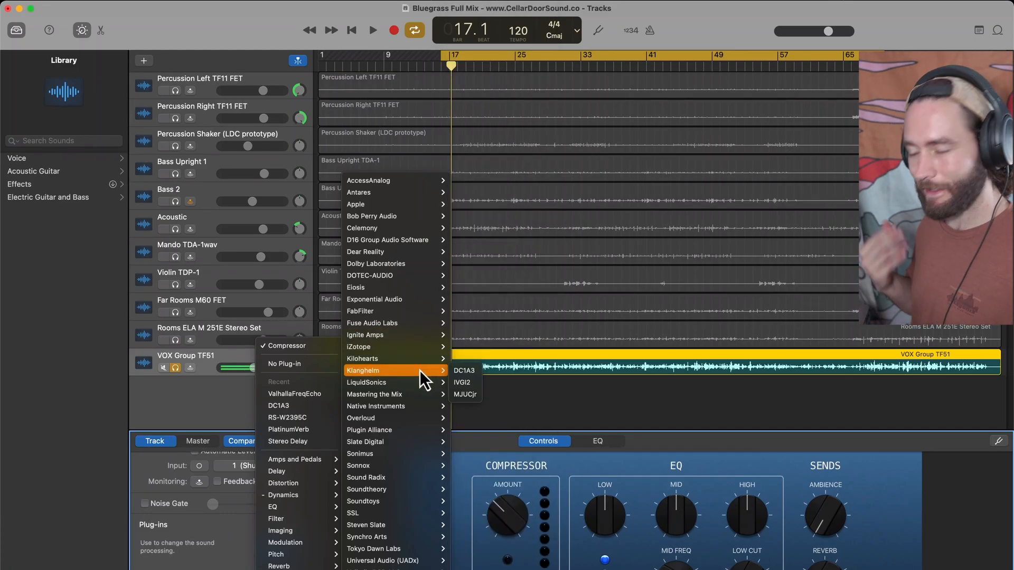
click(461, 371)
- Play the soloed vocals, enable DC1A3's Deep mode, and raise its input to -3.8
key(space)
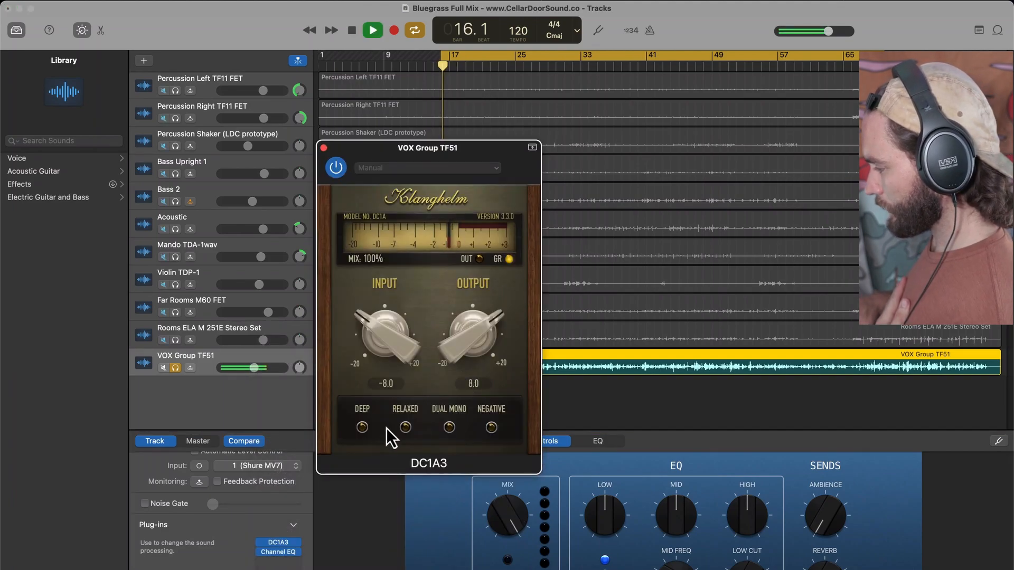
click(362, 427)
drag(377, 343, 369, 287)
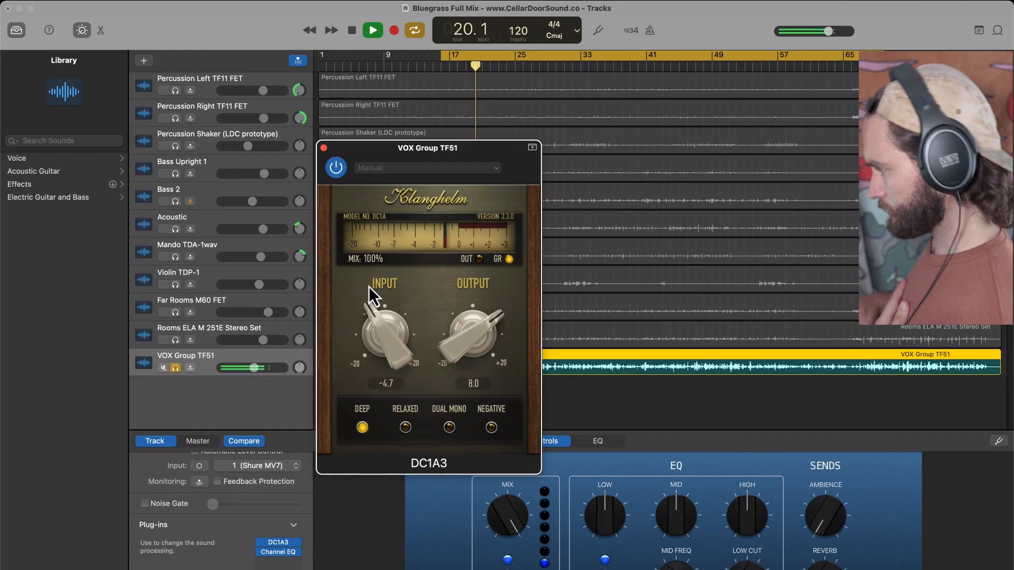
drag(368, 286, 366, 273)
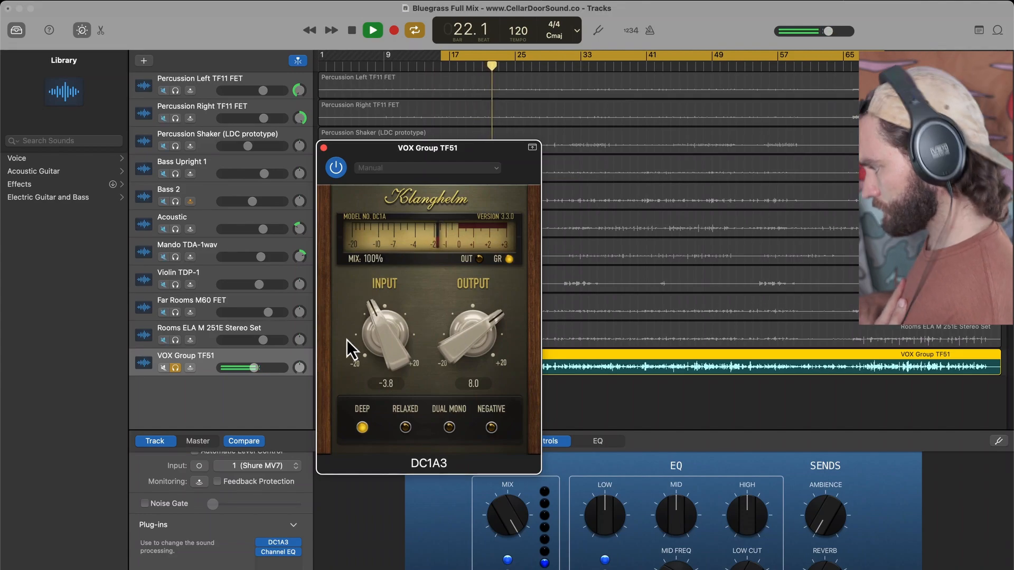
- Unsolo the vocals, compare DC1A3 bypassed and active, fine-tune its input to -3.1 and output to 8.2, and close the plug-in
click(177, 369)
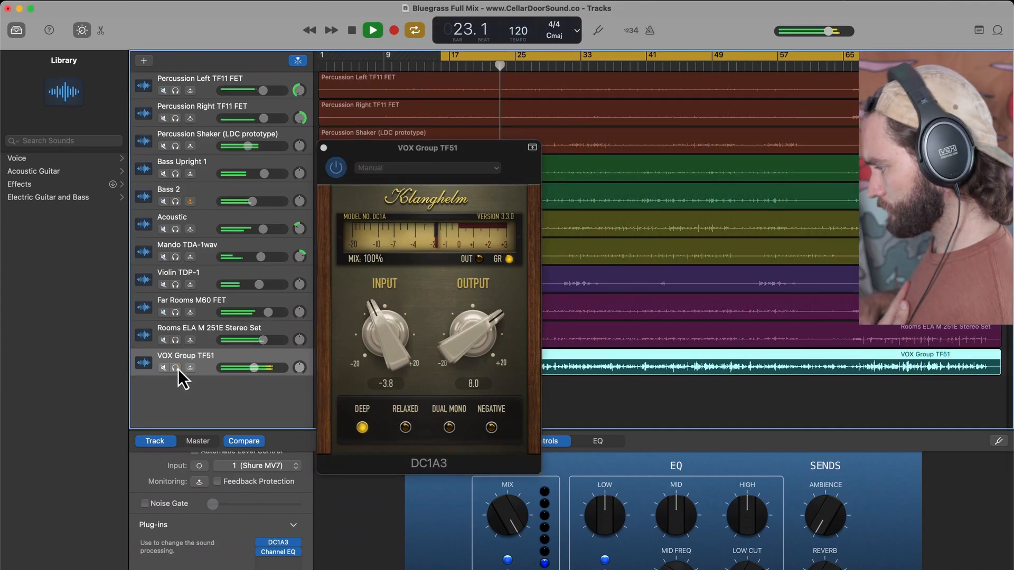
click(337, 169)
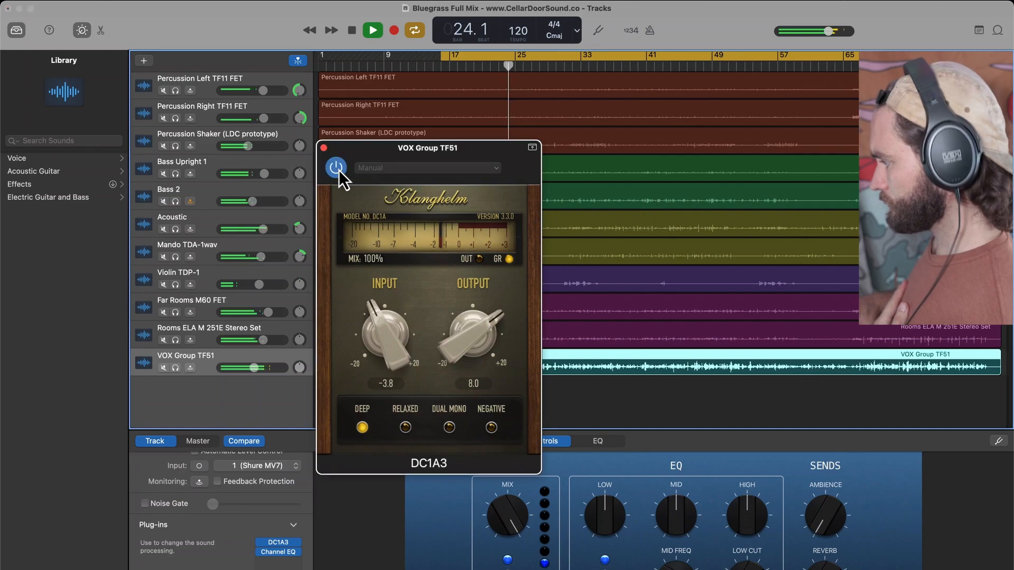
click(337, 169)
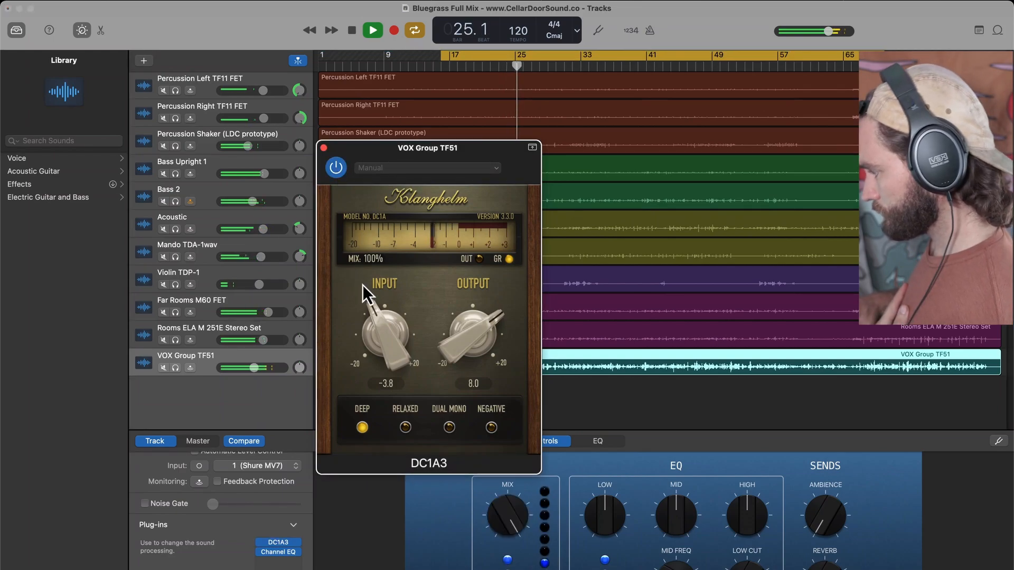
drag(381, 324, 378, 313)
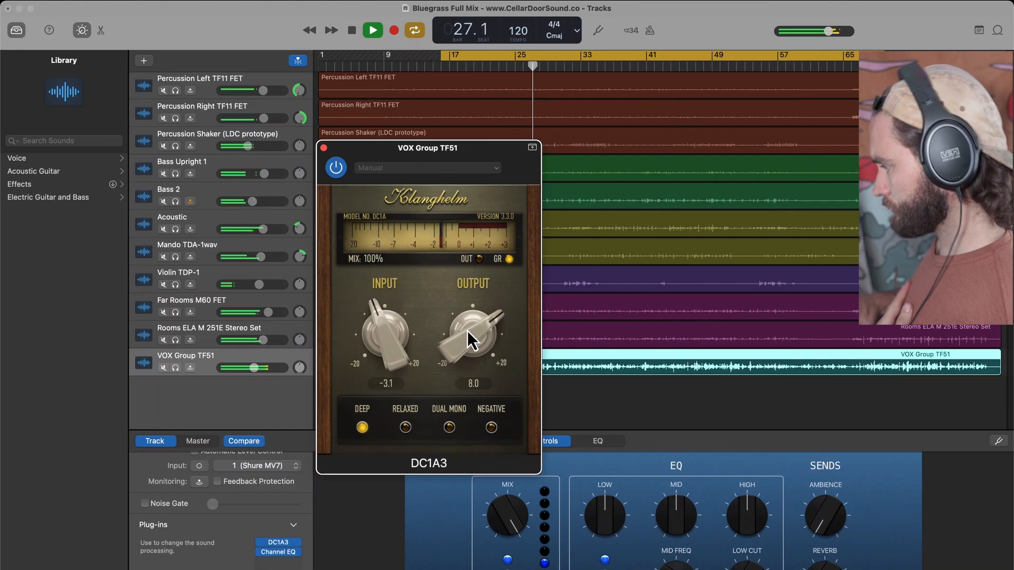
drag(467, 331, 467, 327)
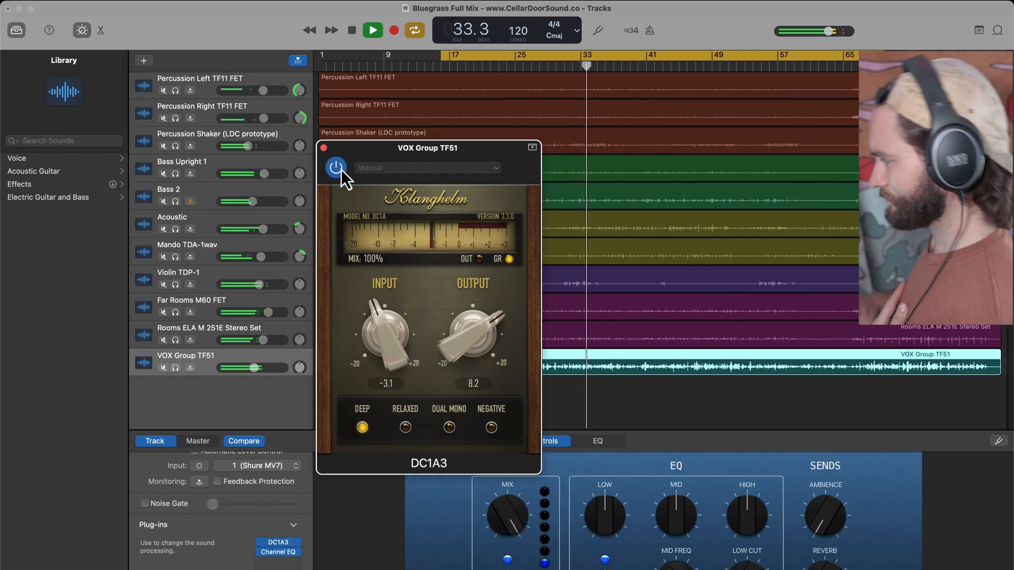
click(325, 149)
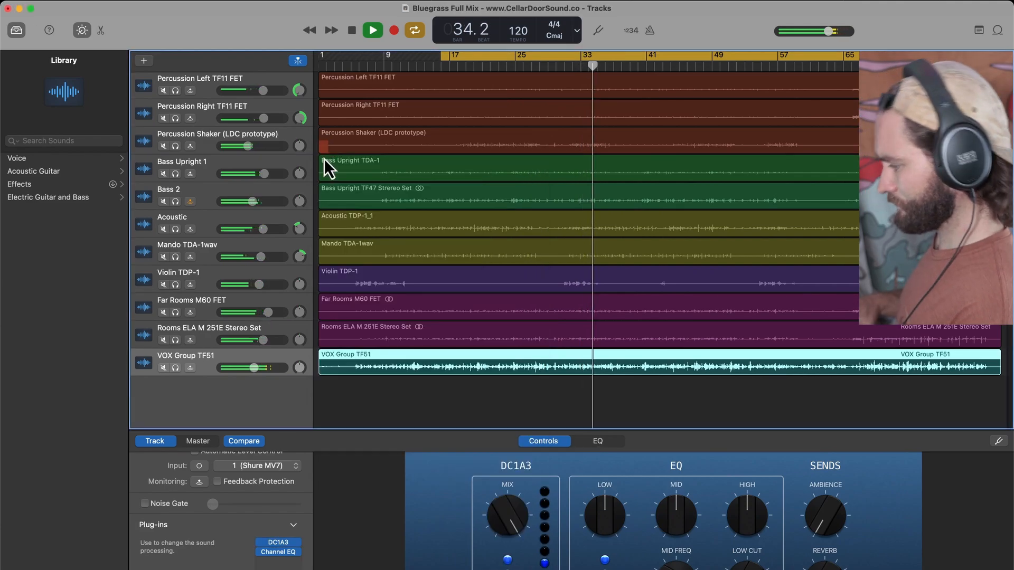
- Solo VOX Group TF51 and enable a 24 dB/Oct low cut at about 74 Hz in its Channel EQ
click(176, 372)
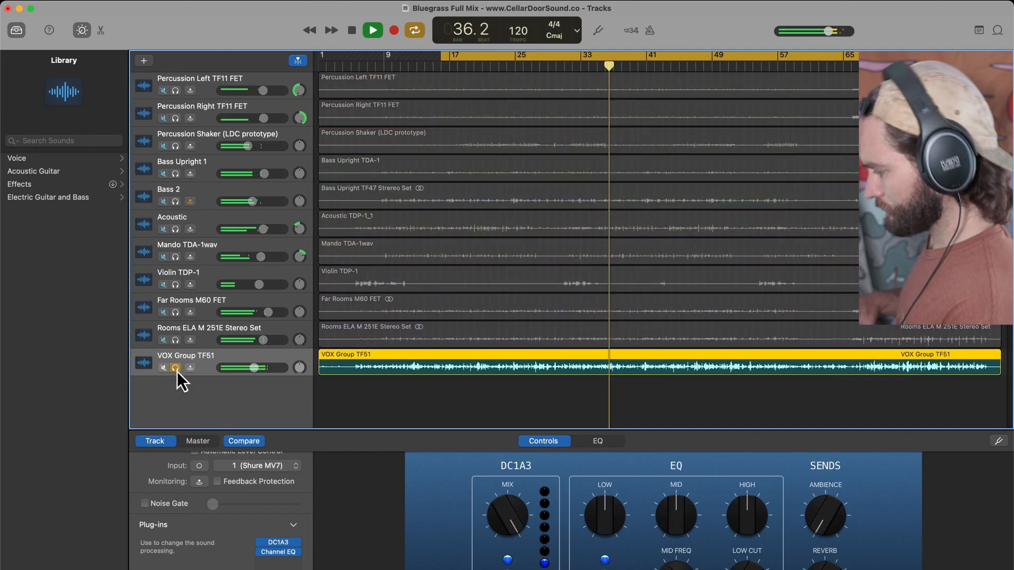
click(278, 552)
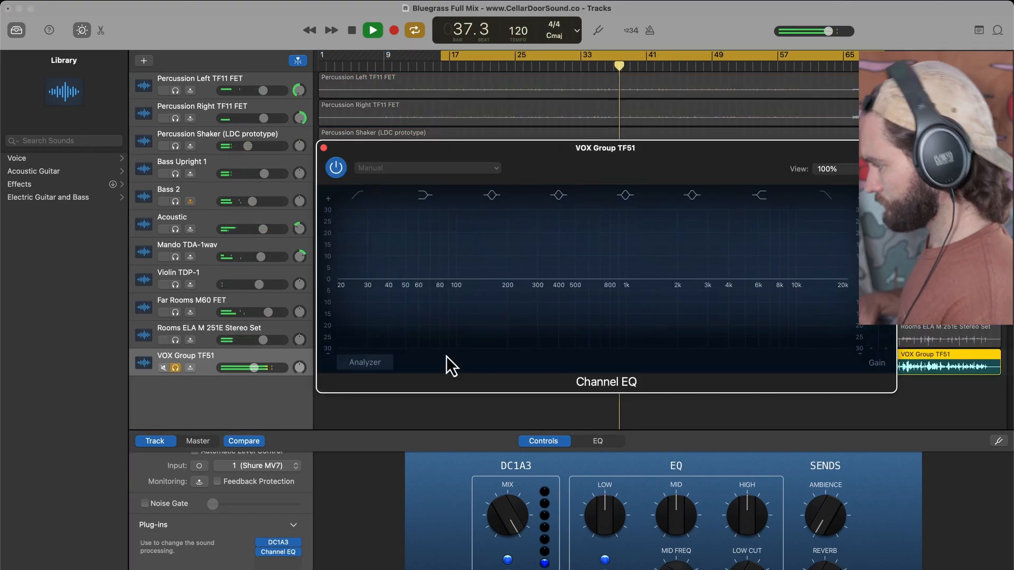
click(357, 195)
drag(350, 290, 434, 290)
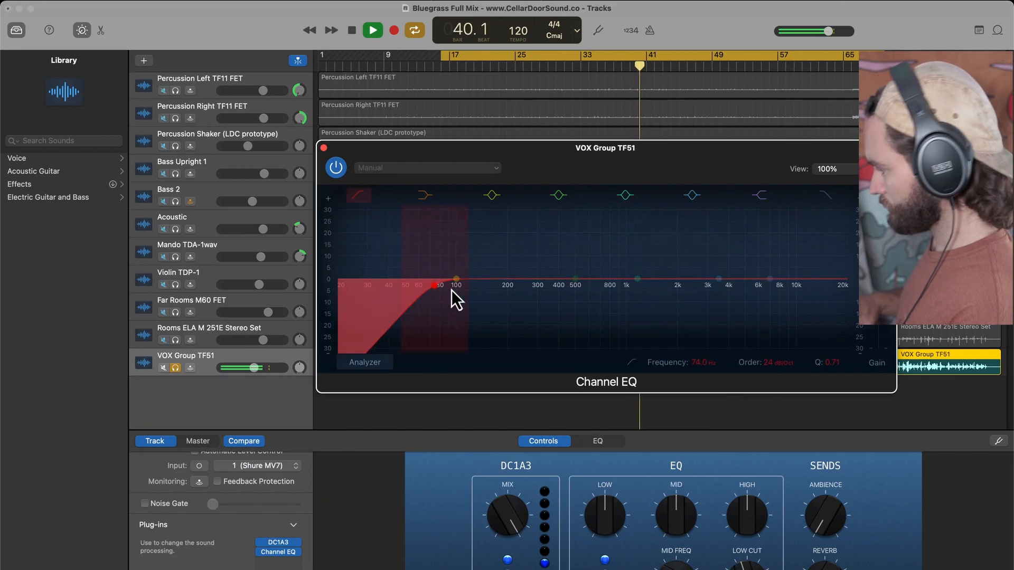
- Turn on the Channel EQ analyzer and cut the vocals by 2.0 dB at 310 Hz with a Q of 2.00
click(376, 363)
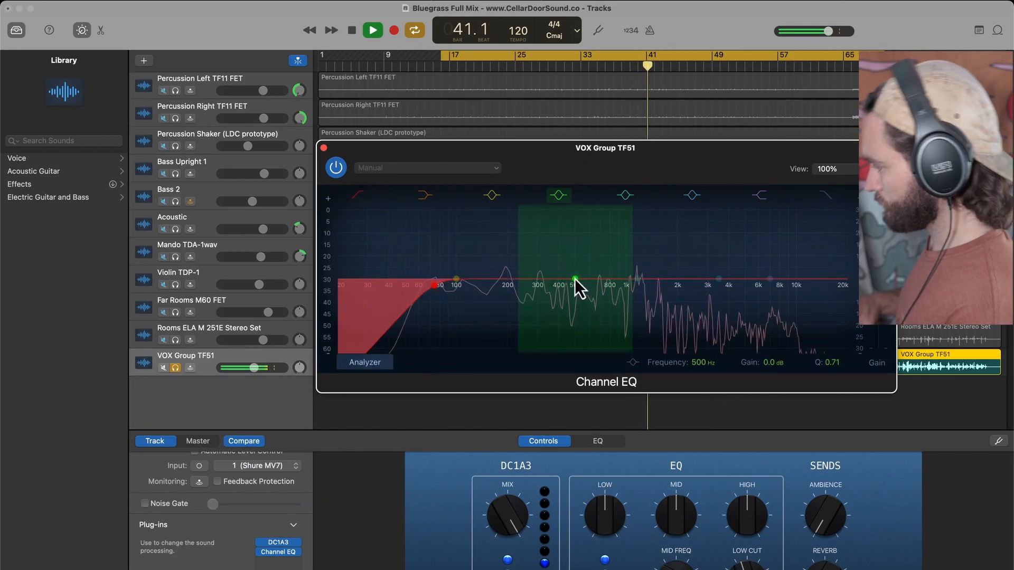
drag(575, 278, 519, 262)
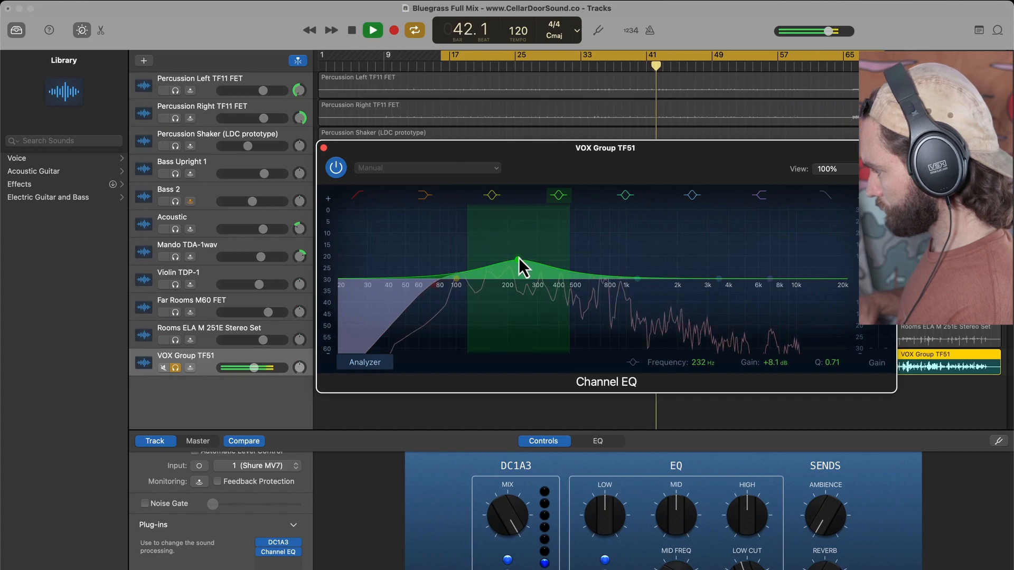
scroll(518, 261, up, 5)
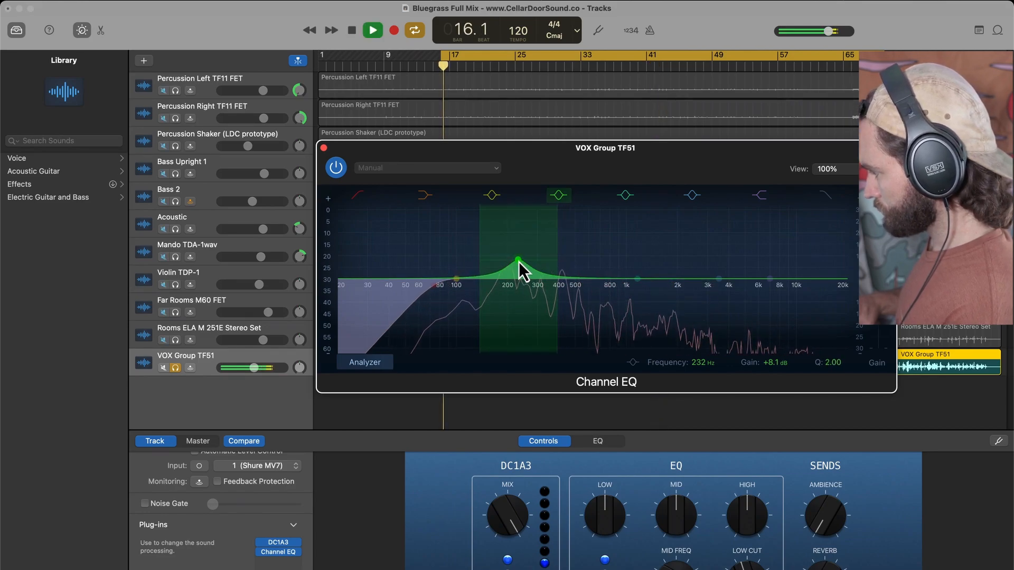
drag(518, 261, 540, 290)
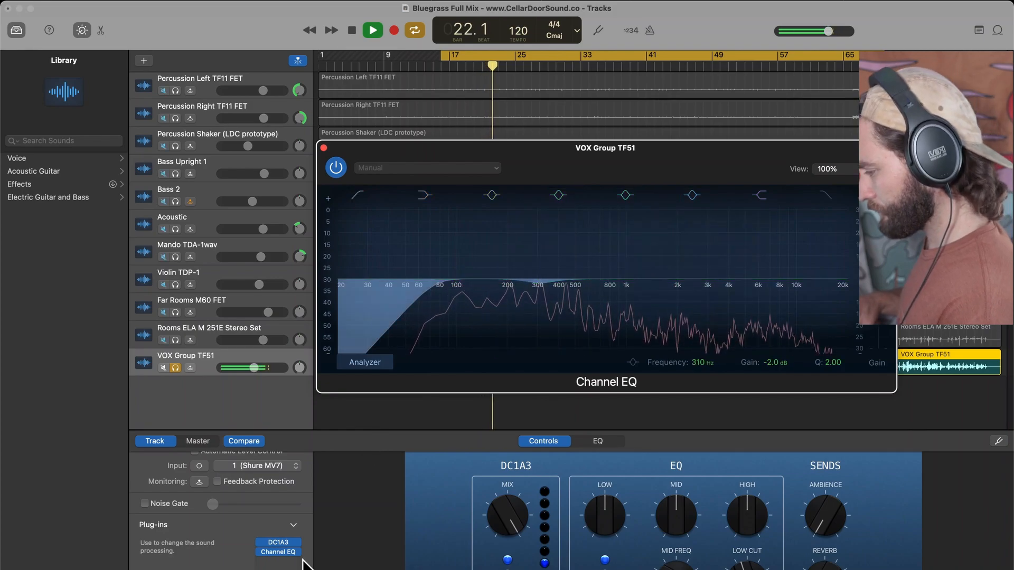
- Add Fuse Audio Labs' RS-W2395C to VOX Group TF51 after the Channel EQ
click(279, 561)
scroll(294, 565, down, 5)
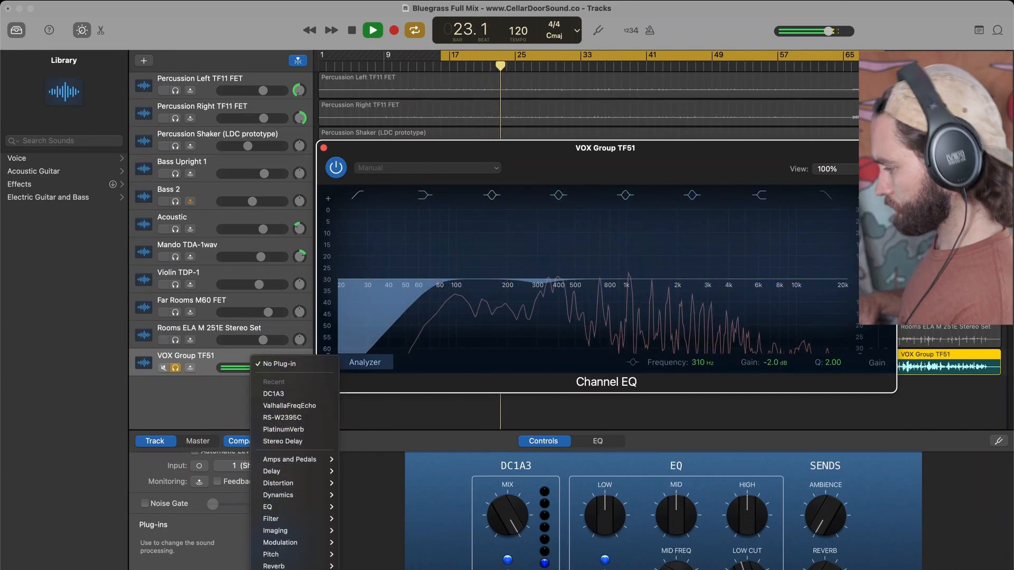
mouse_move(295, 568)
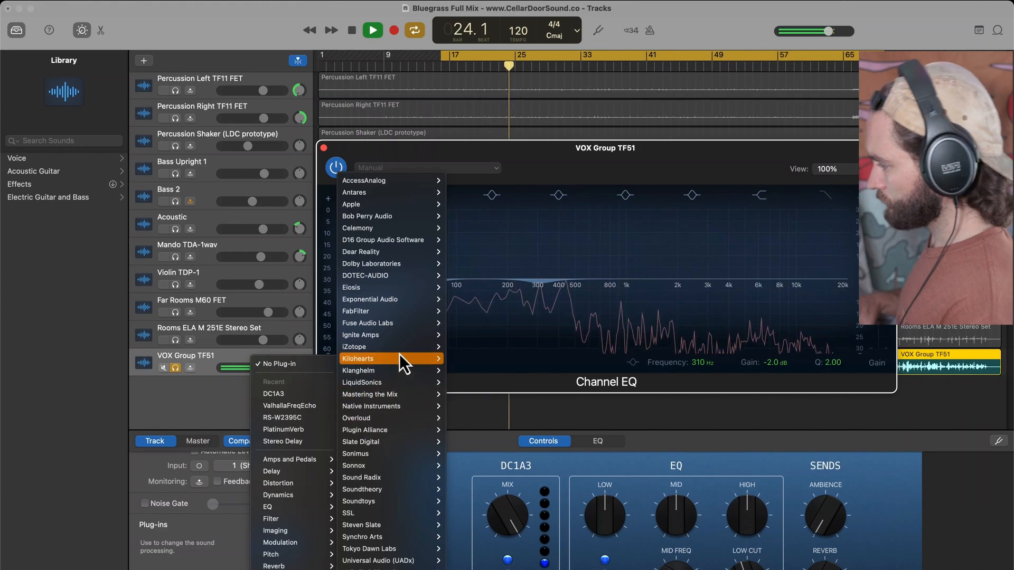
mouse_move(398, 323)
click(458, 323)
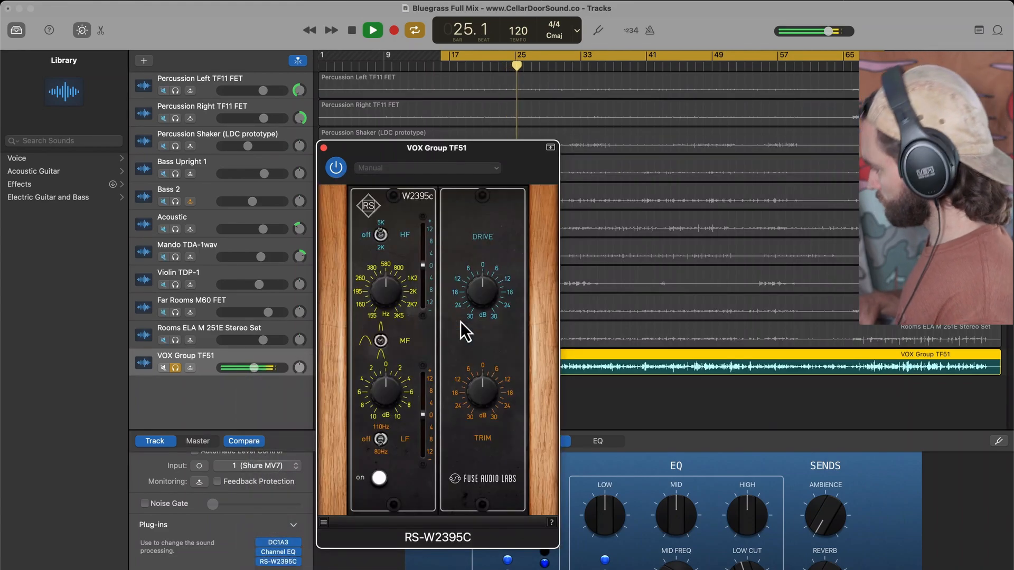
- Boost RS-W2395C's HF slightly and its LF to 8.2 dB, check the unsoloed vocals in the full mix, and close the plug-in
drag(424, 267, 423, 265)
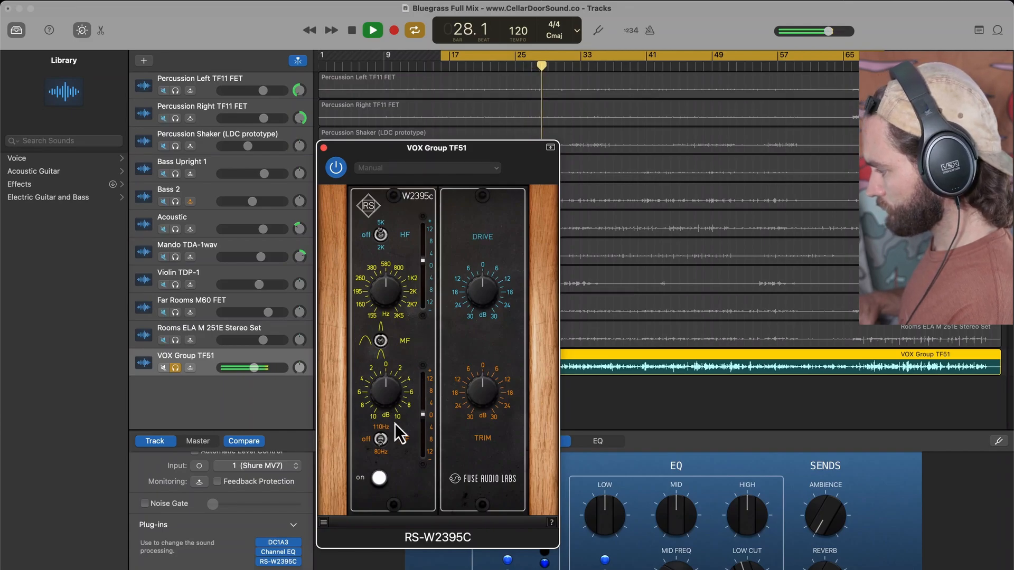
drag(429, 418, 427, 392)
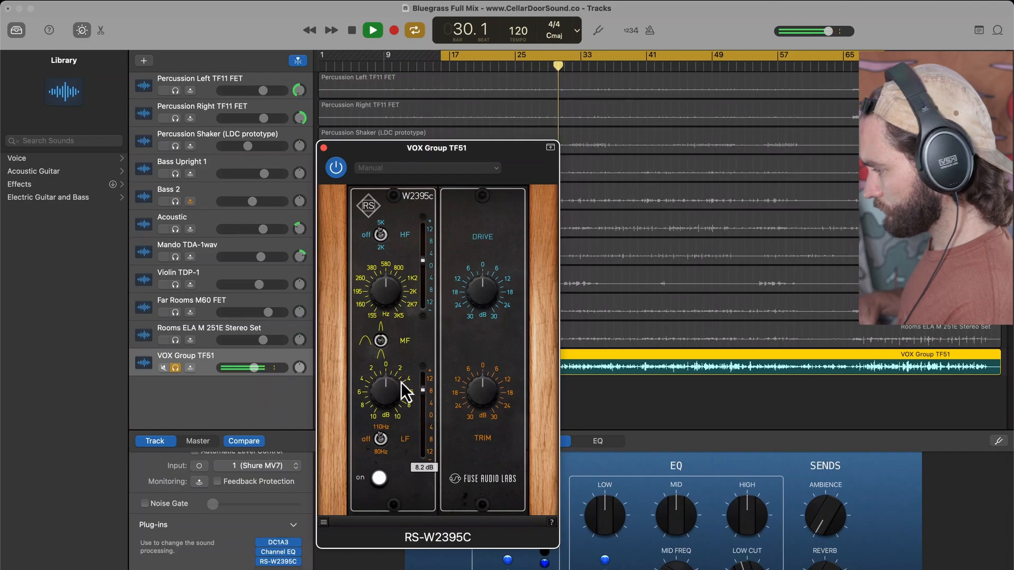
click(176, 367)
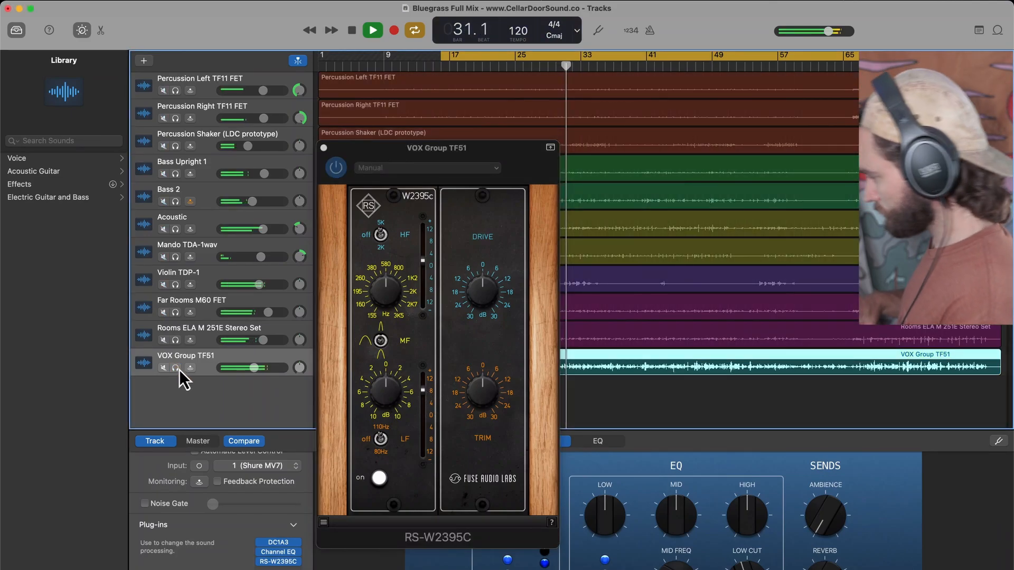
key(space)
key(space)
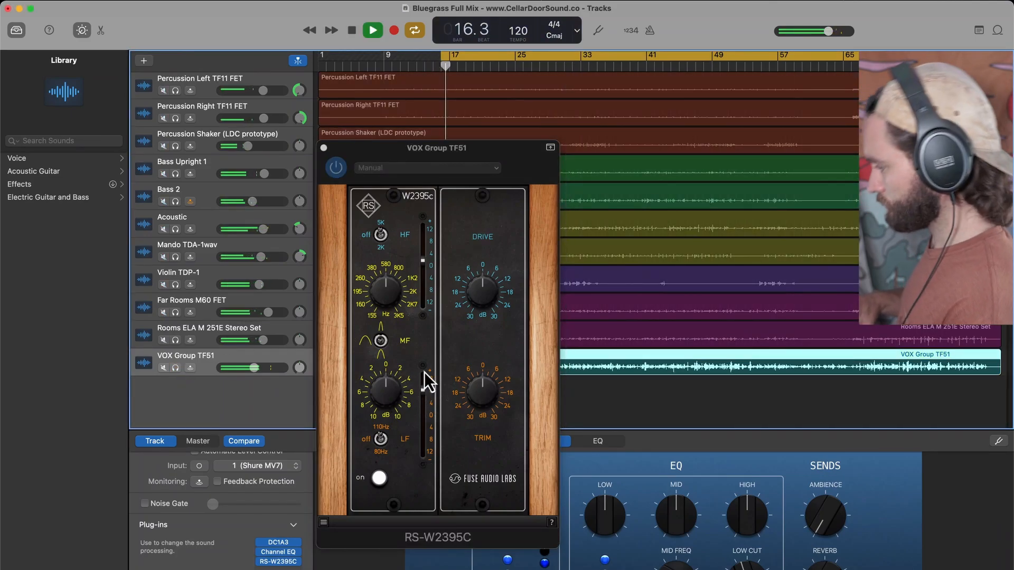
click(423, 391)
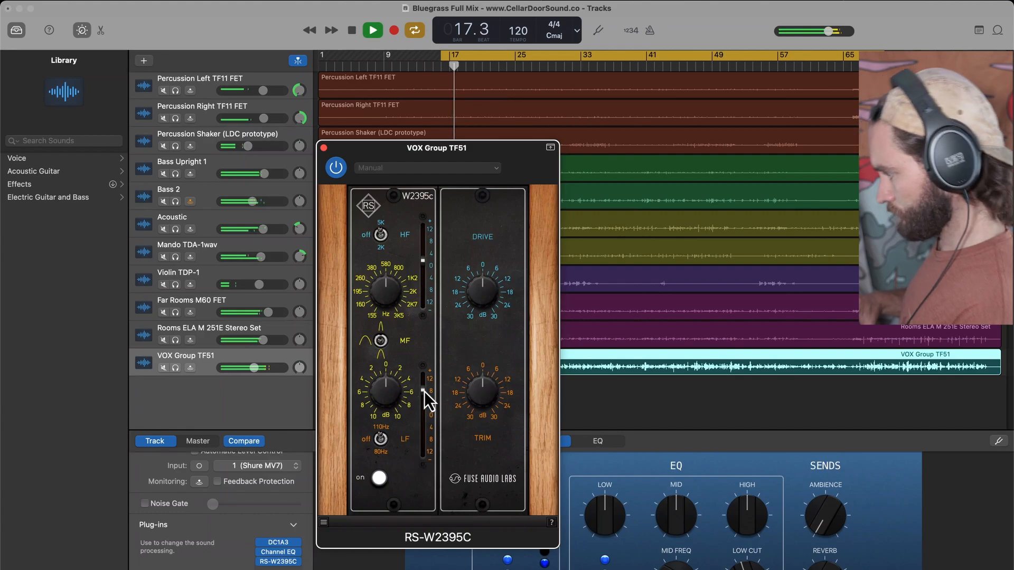
click(324, 148)
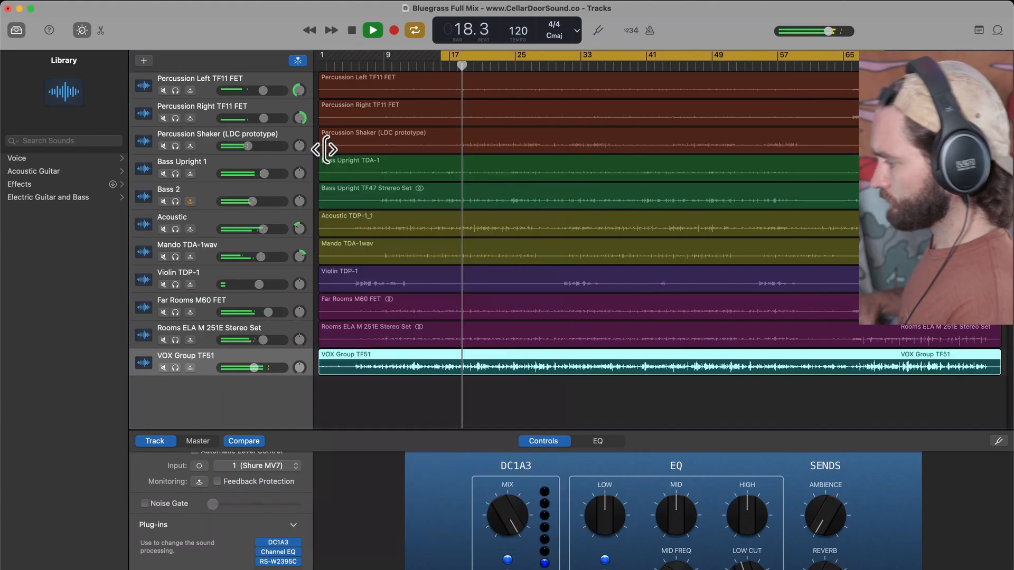
- Stop playback, add Tokyo Dawn Labs' TDR Nova to VOX Group TF51, and move its window higher up
key(space)
click(279, 569)
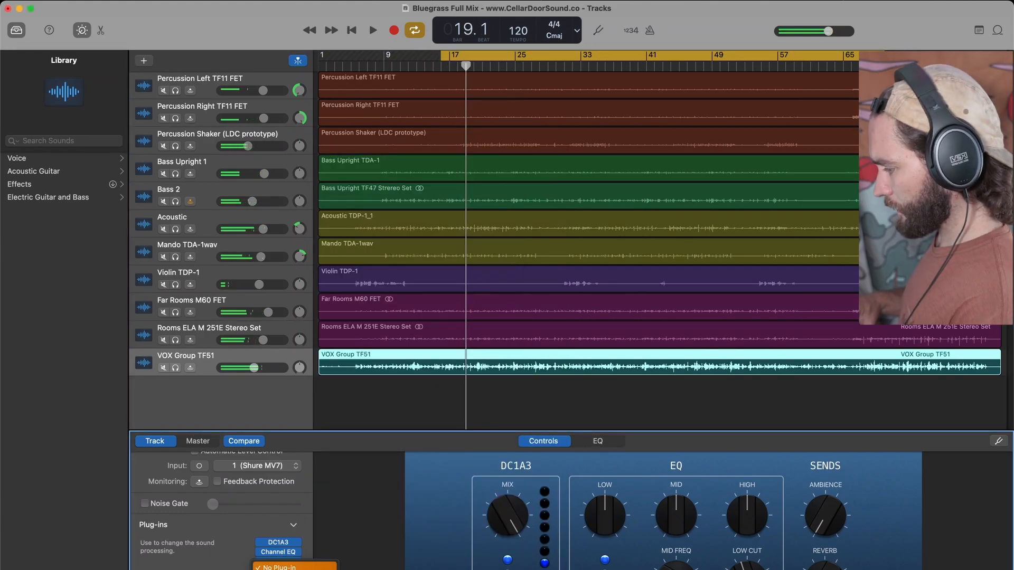
mouse_move(285, 569)
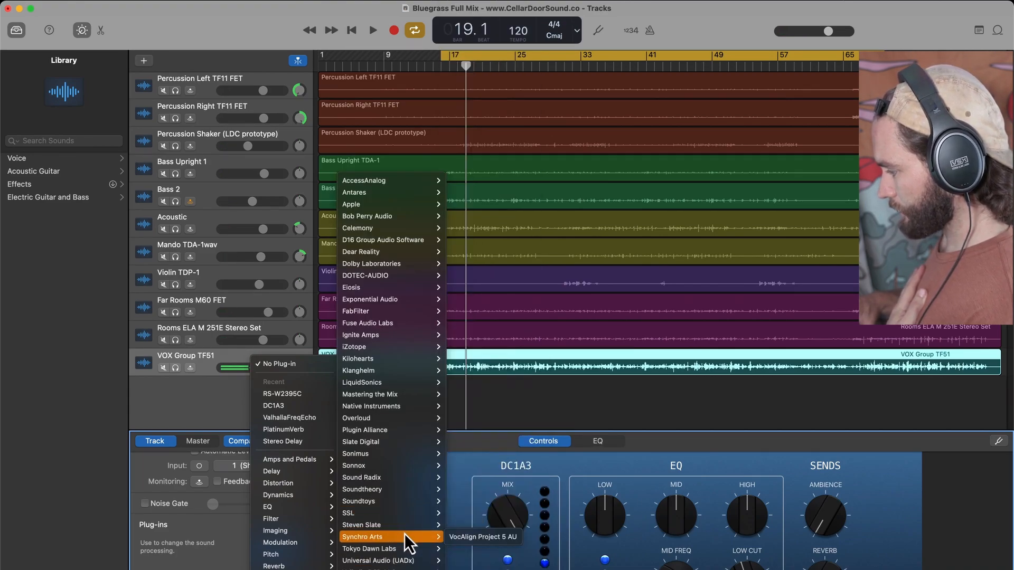
mouse_move(405, 550)
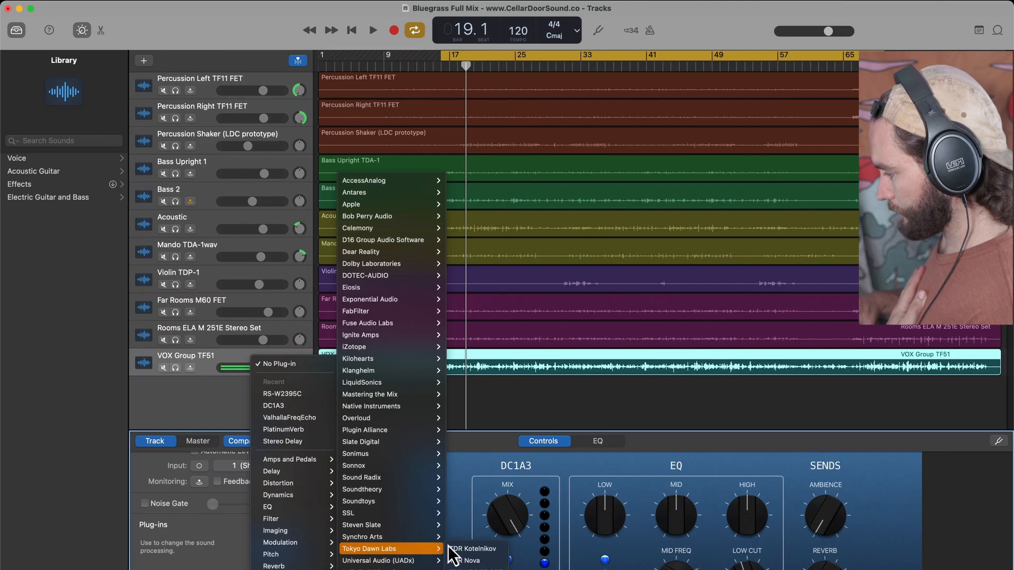
click(470, 560)
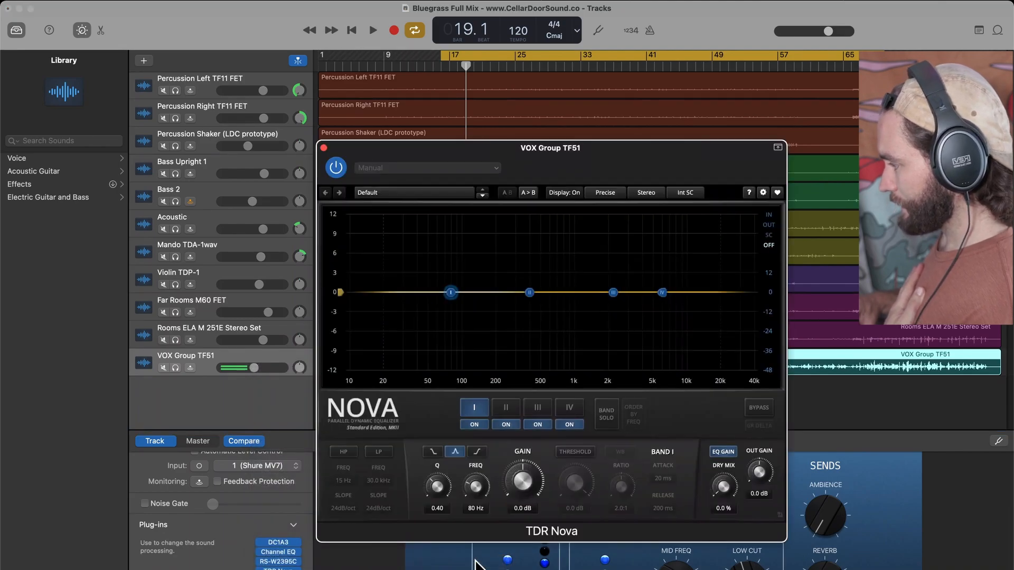
drag(613, 150, 626, 59)
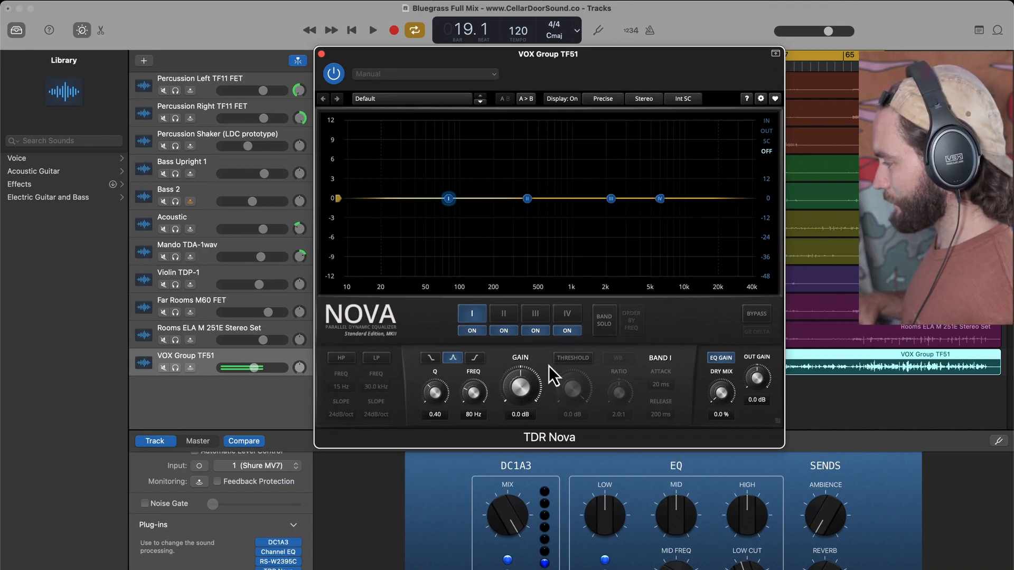
- Enable the threshold on Nova's high-shelf band IV at 6.1 kHz and solo VOX Group TF51
click(659, 199)
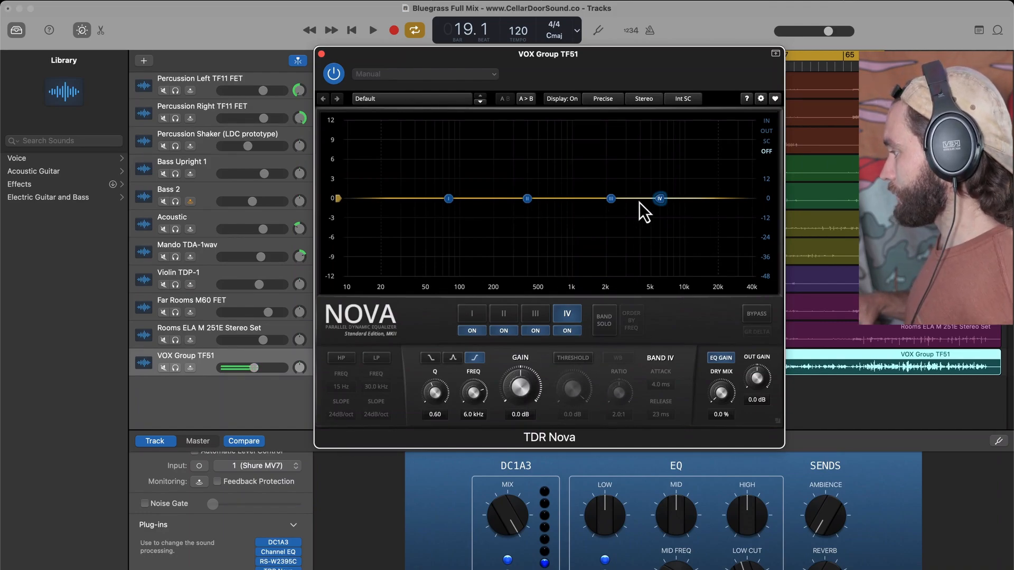
click(573, 358)
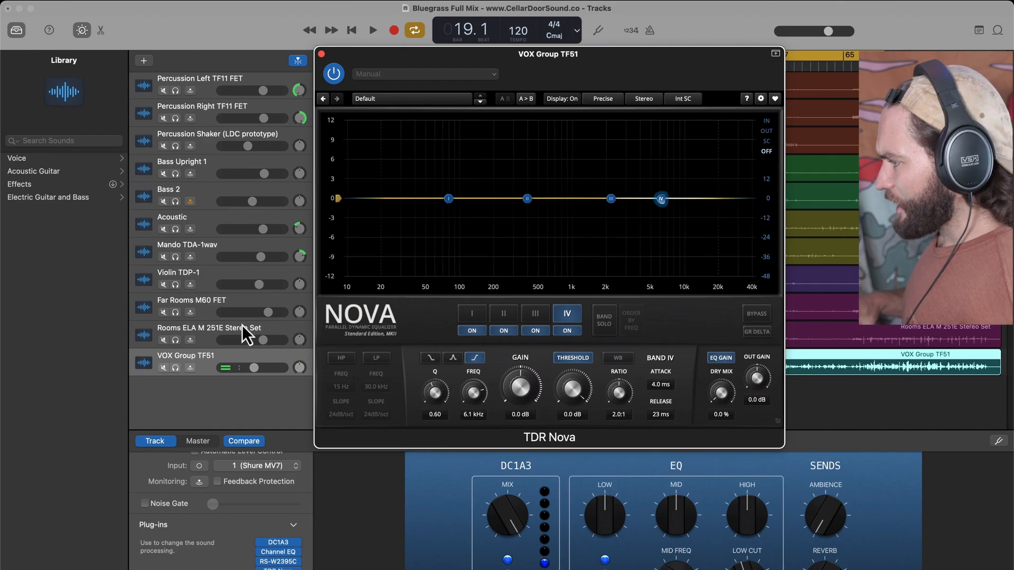
click(176, 368)
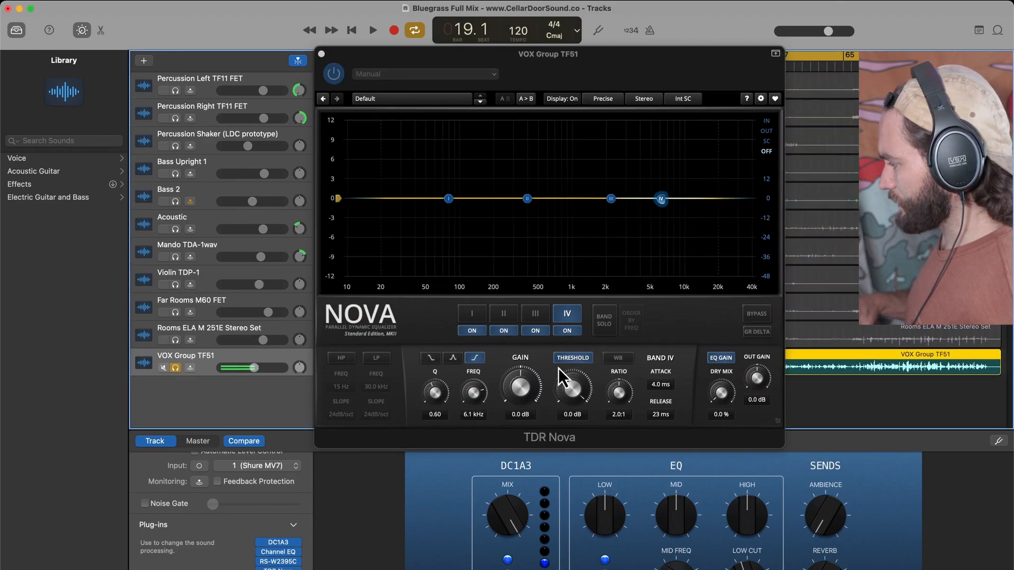
- Play the soloed vocals, set Nova's band IV threshold to -14.2 dB, attack to 2.6 ms and release to 13 ms, and close the plug-in
drag(572, 387, 572, 420)
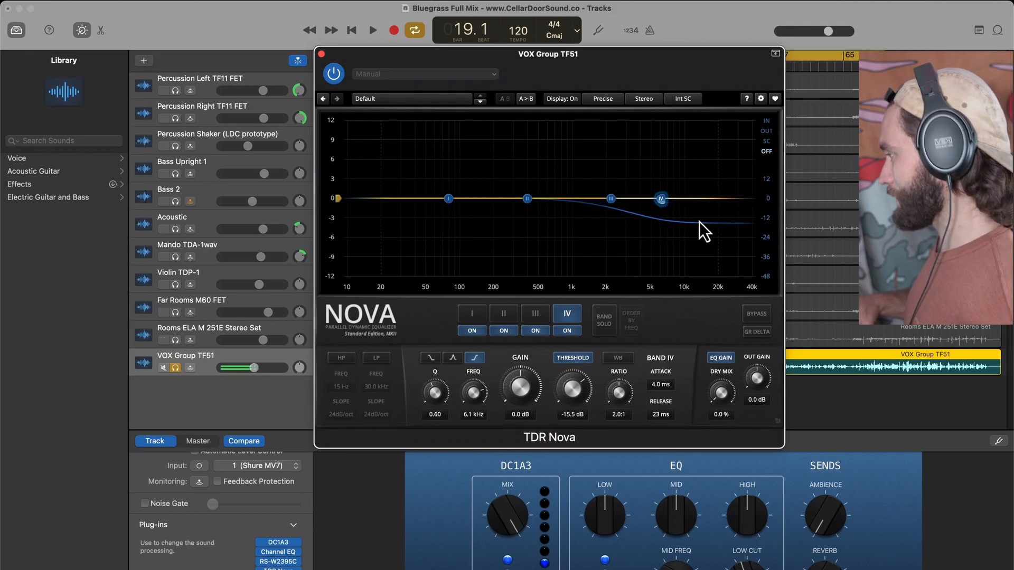
double_click(575, 382)
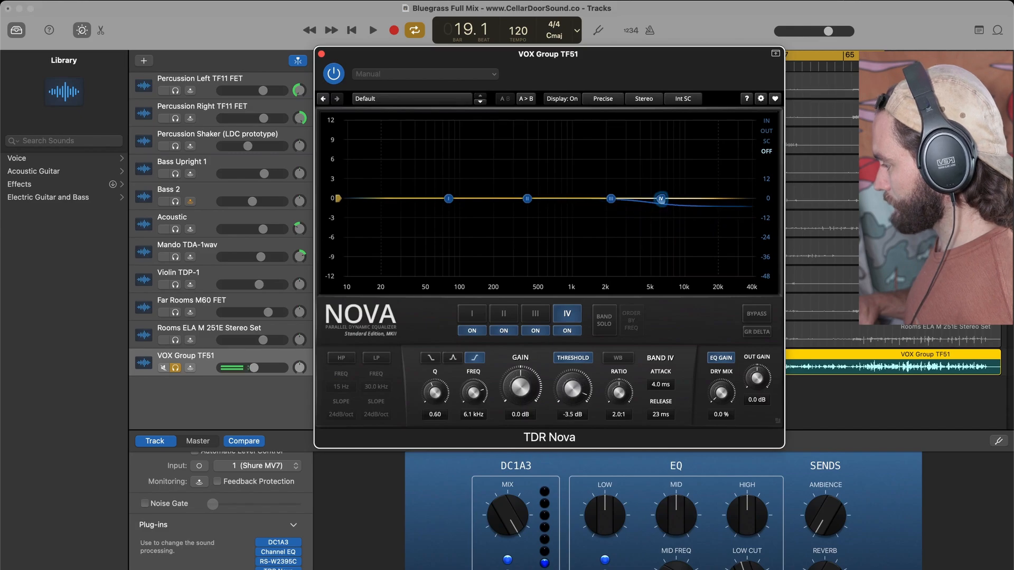
key(space)
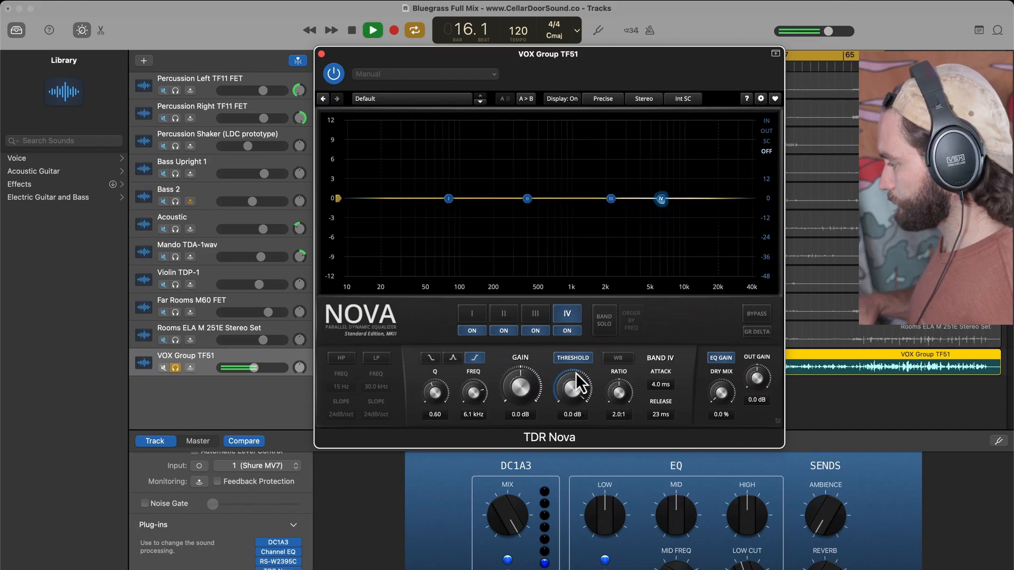
drag(575, 381, 572, 407)
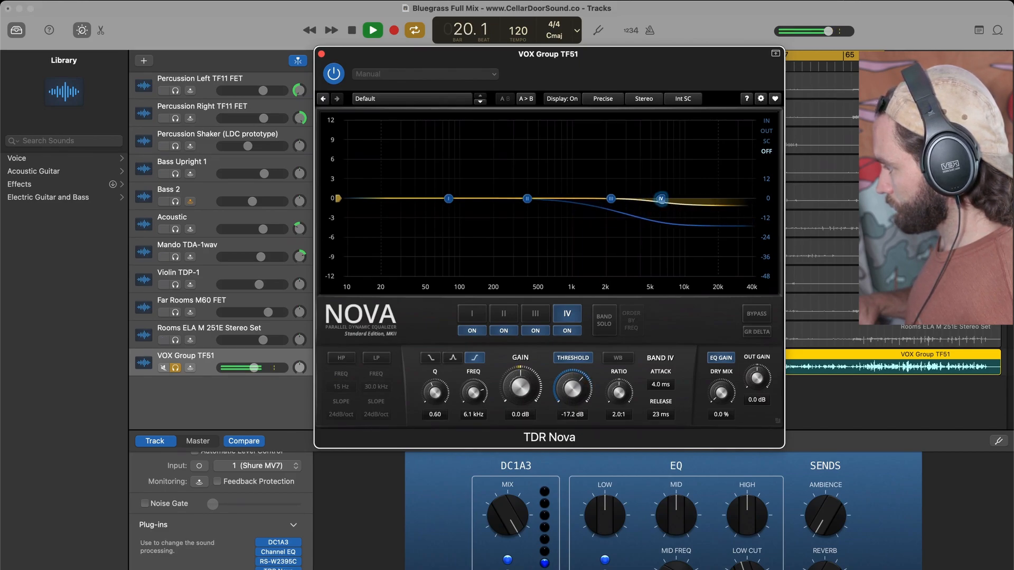
drag(572, 388, 572, 386)
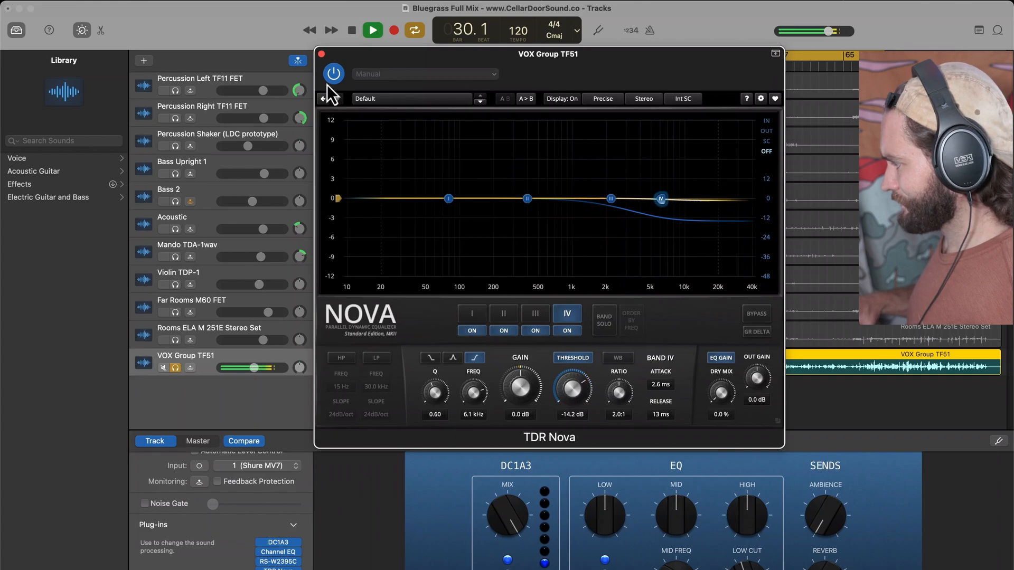
click(321, 54)
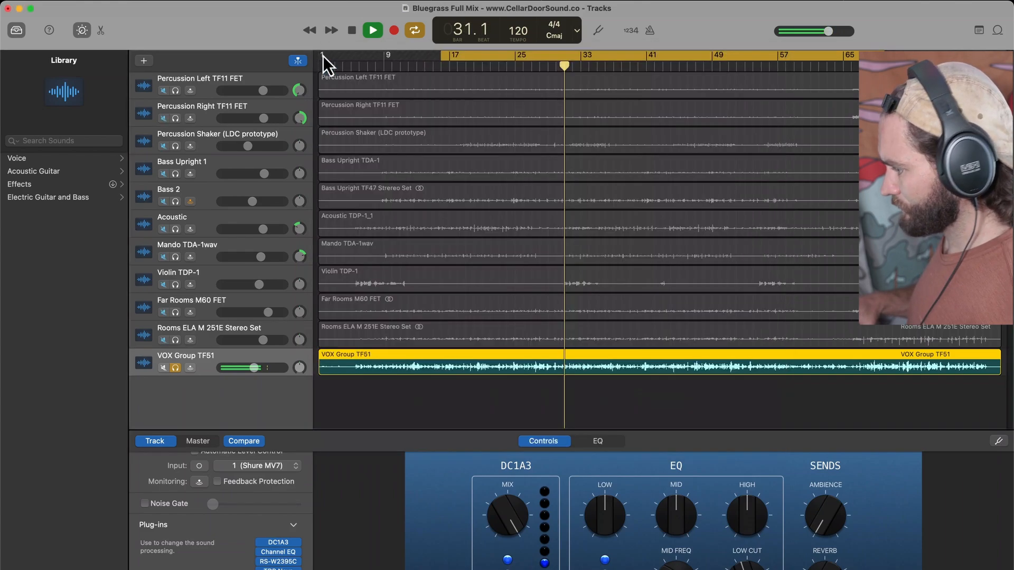
- Unsolo the vocals, restart the full mix, and move TDR Nova ahead of RS-W2395C in the plug-in chain
click(175, 367)
key(Return)
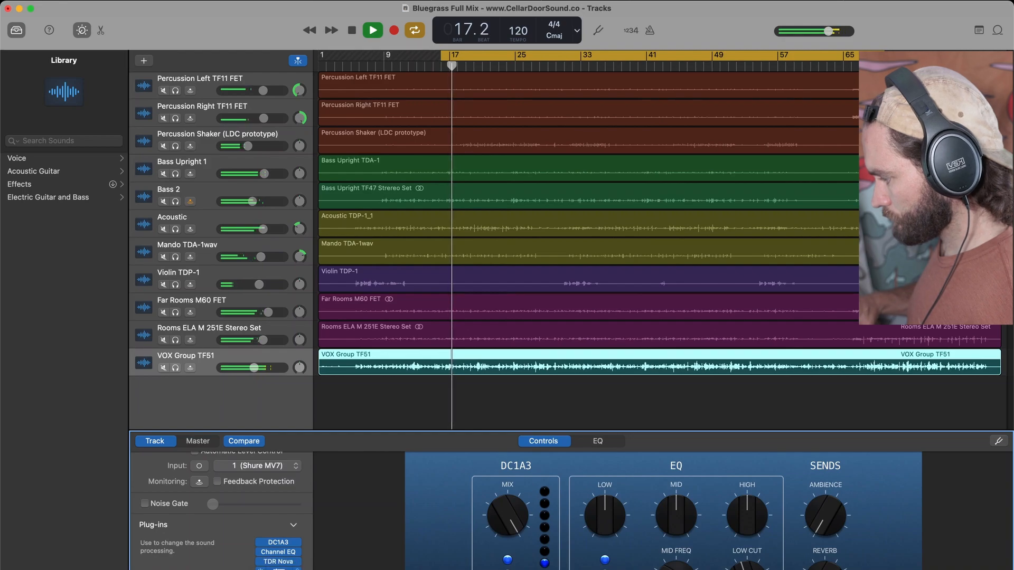
- Reopen TDR Nova, raise its band IV threshold slightly against the full mix, and close the plug-in
click(279, 564)
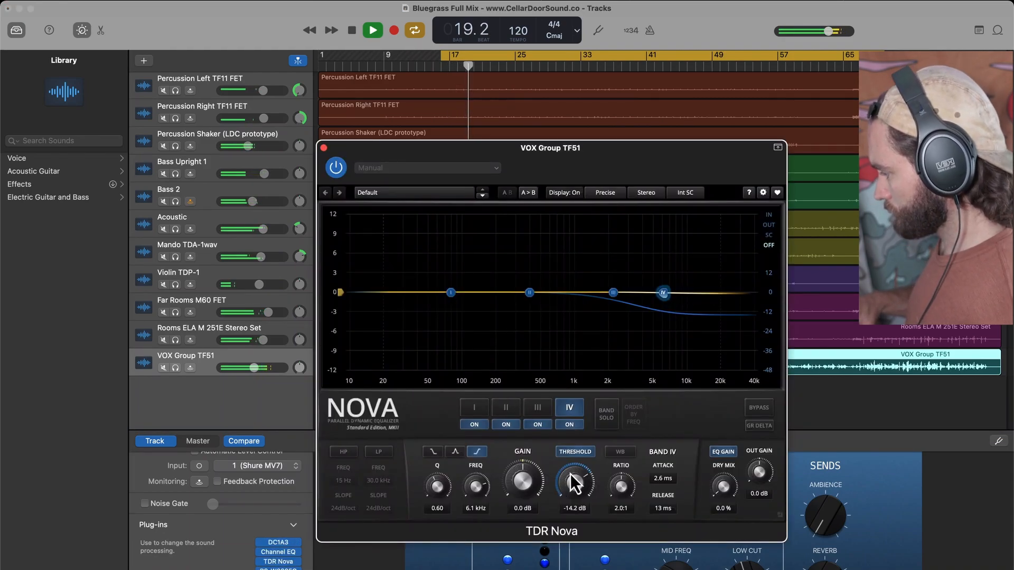
drag(575, 477, 574, 473)
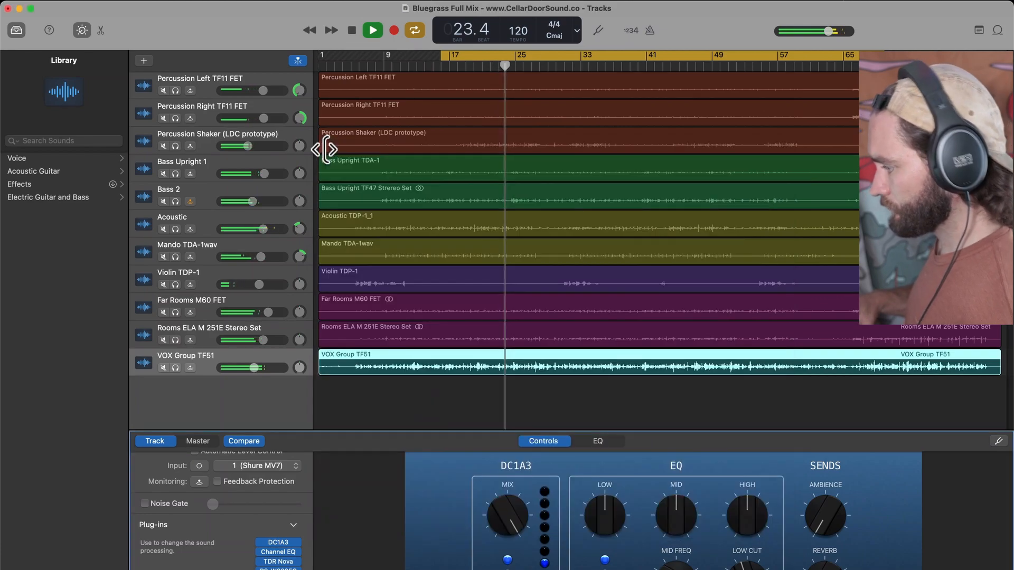
click(324, 148)
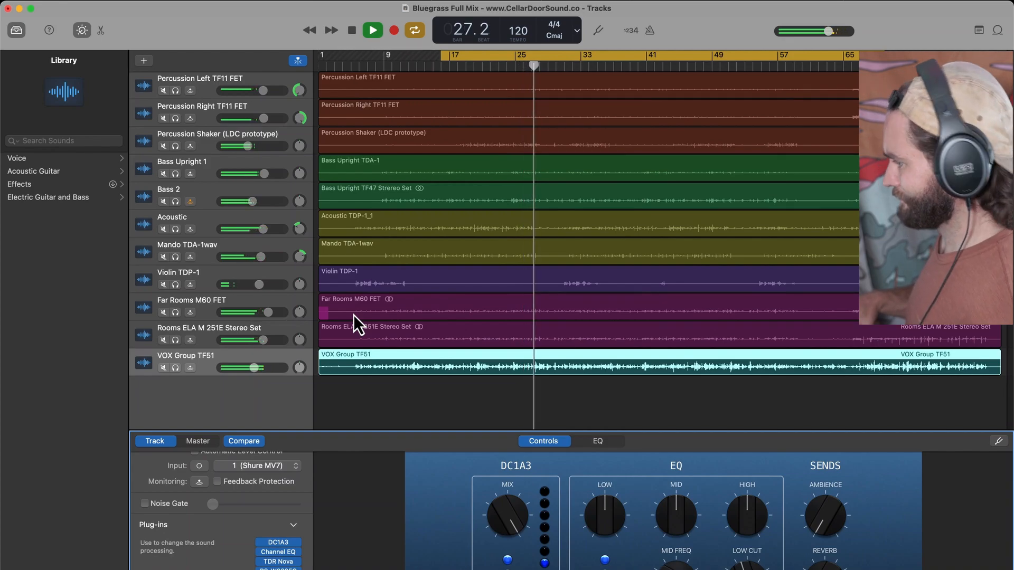
- Play Bass 2 soloed, switch the solo to Bass Upright 1 to compare them, and stop playback
key(space)
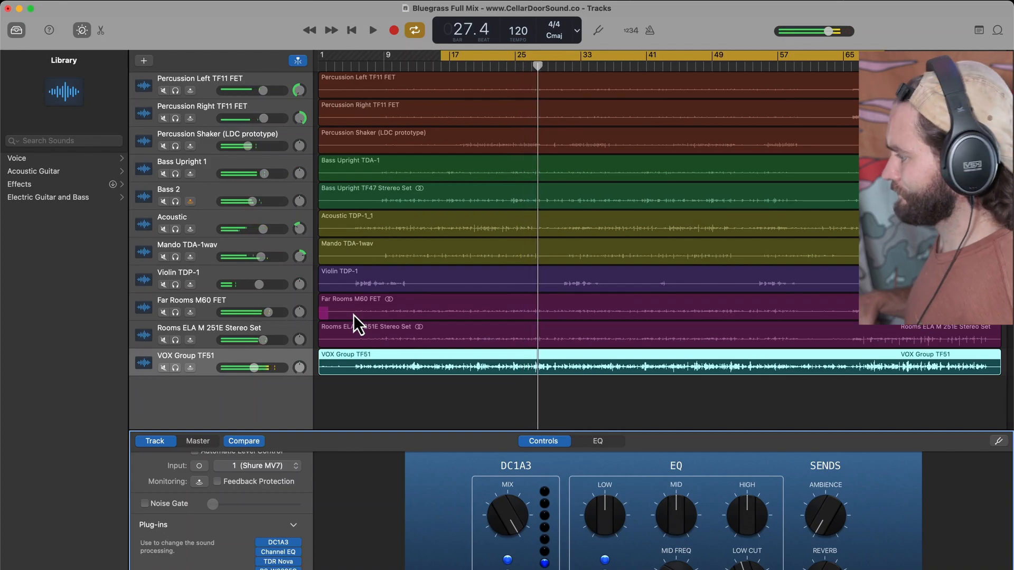
click(175, 201)
key(space)
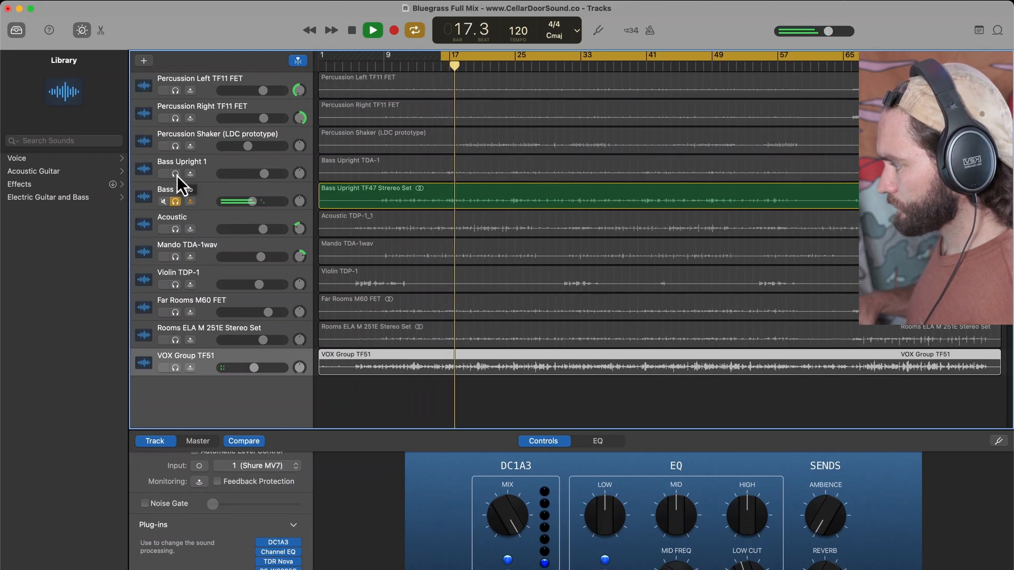
click(175, 174)
click(176, 202)
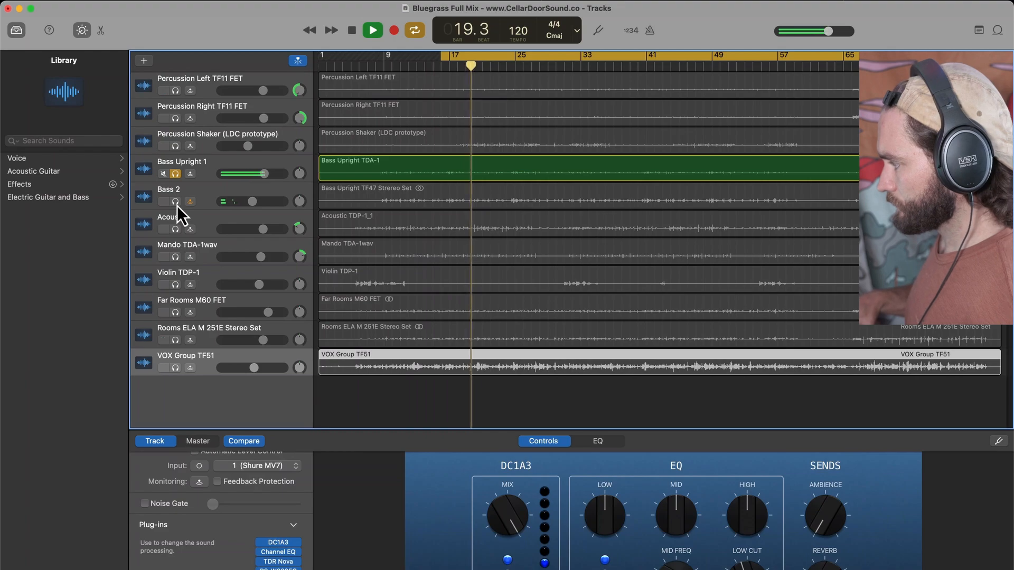
key(space)
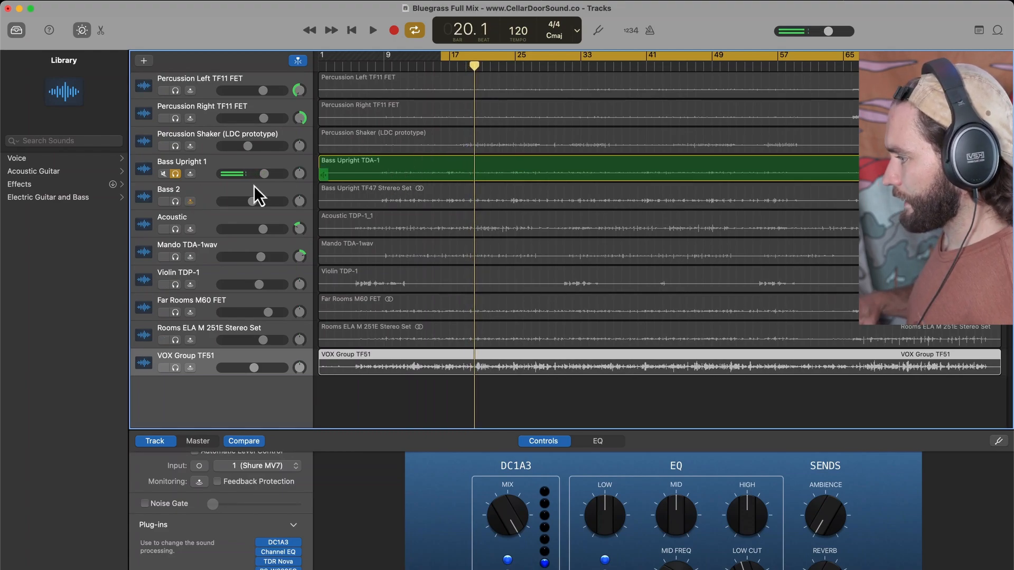
- Switch the solo to Bass 2, add a high cut at around 4 kHz in its Channel EQ, and close the EQ
click(177, 201)
click(176, 174)
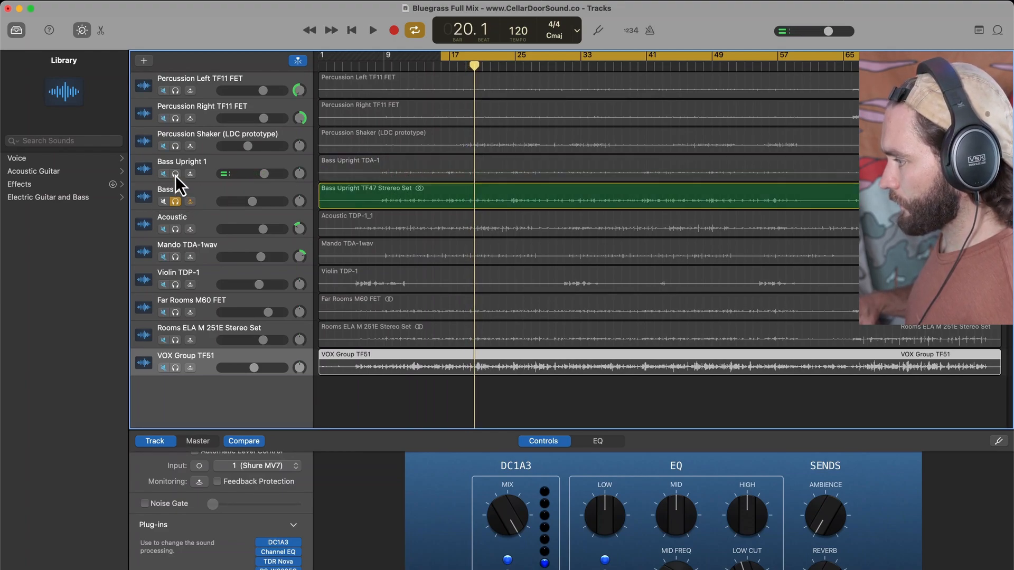
click(190, 202)
click(278, 552)
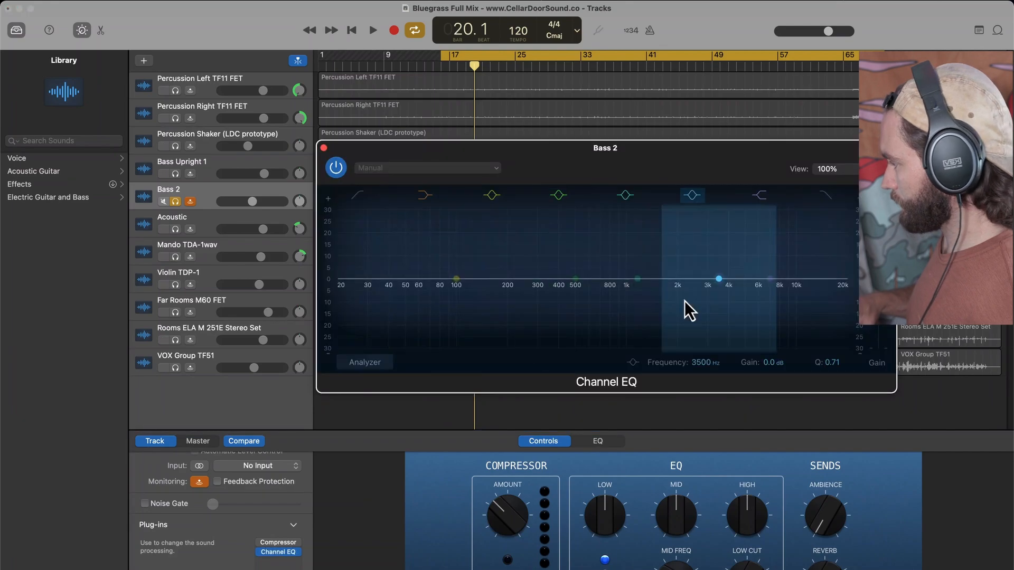
click(825, 198)
key(space)
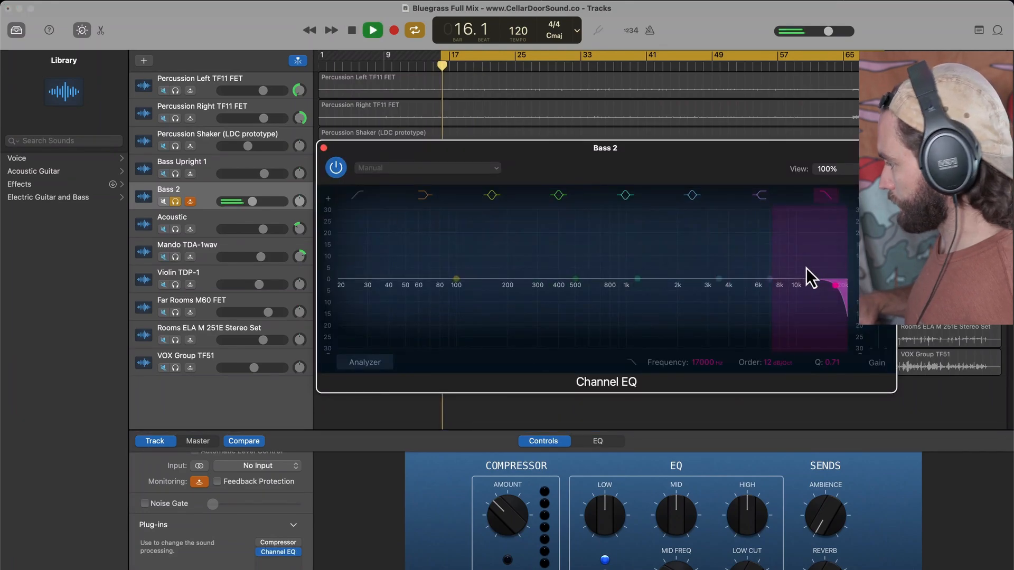
drag(836, 287, 732, 285)
click(322, 148)
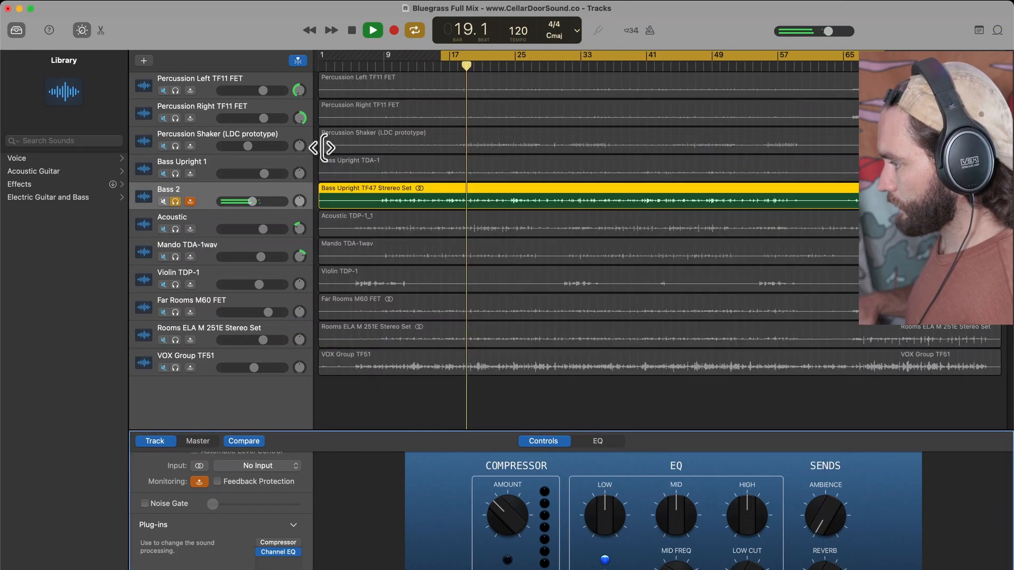
key(space)
click(190, 201)
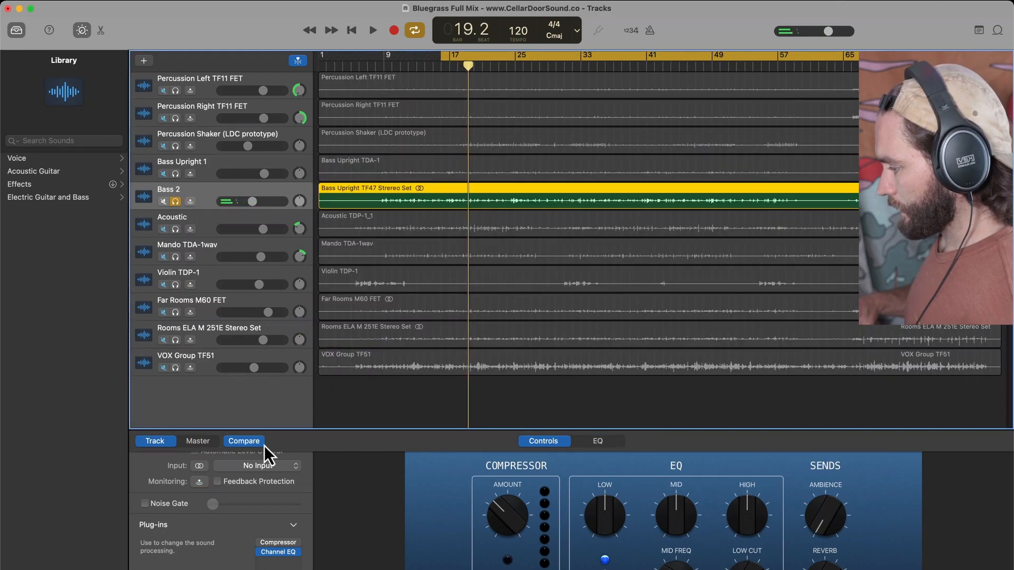
- Add DC1A3 to Bass 2's plug-in chain, enable Deep, and set the input to -2.5 while the track plays soloed
click(297, 549)
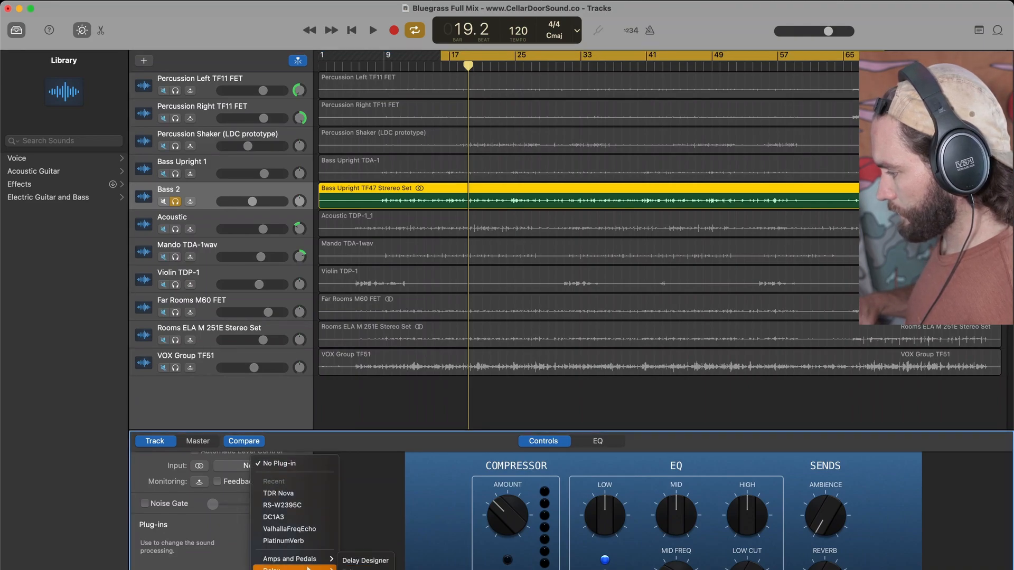
click(315, 520)
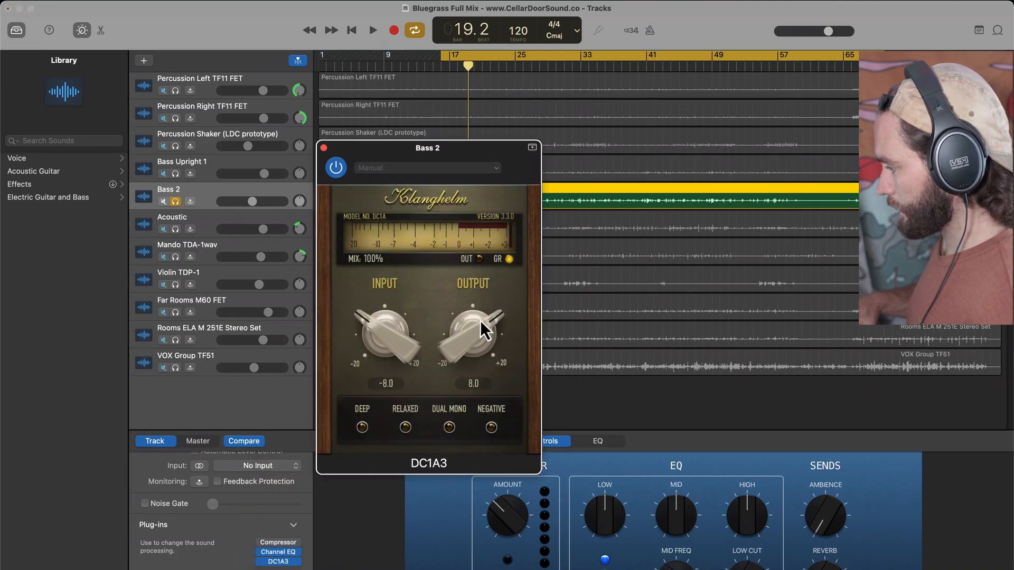
key(space)
click(363, 427)
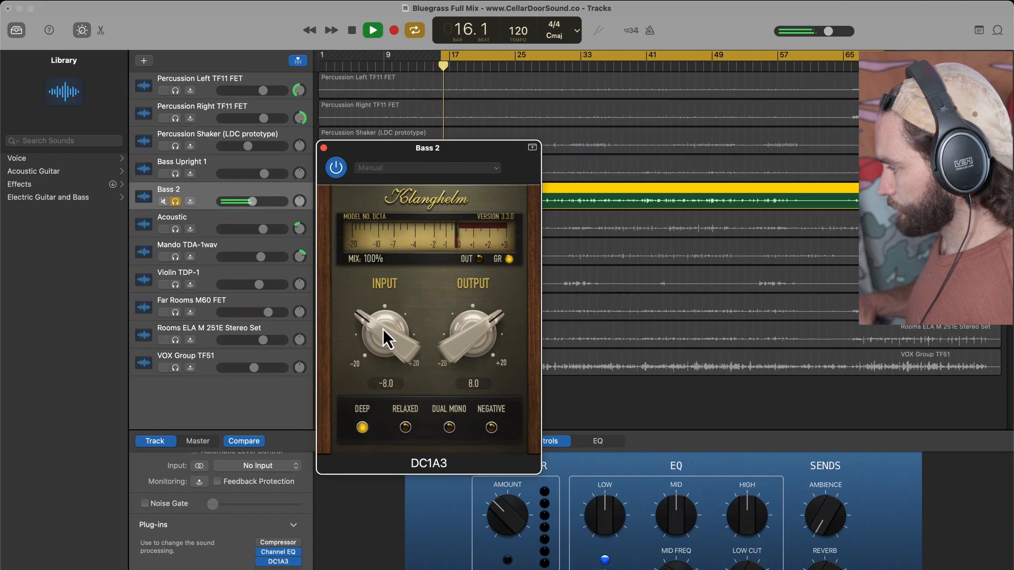
drag(382, 328, 382, 280)
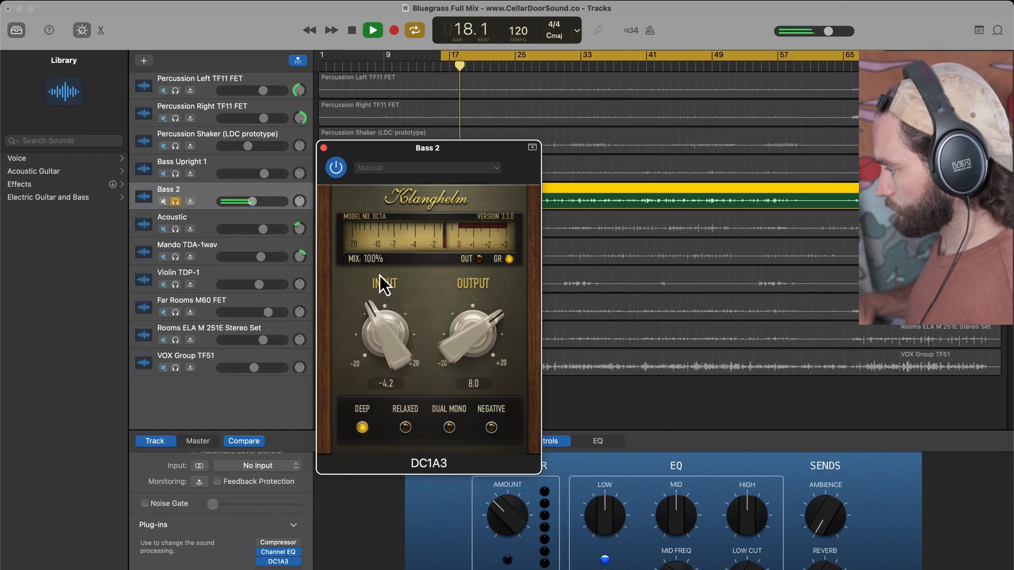
drag(383, 327, 382, 303)
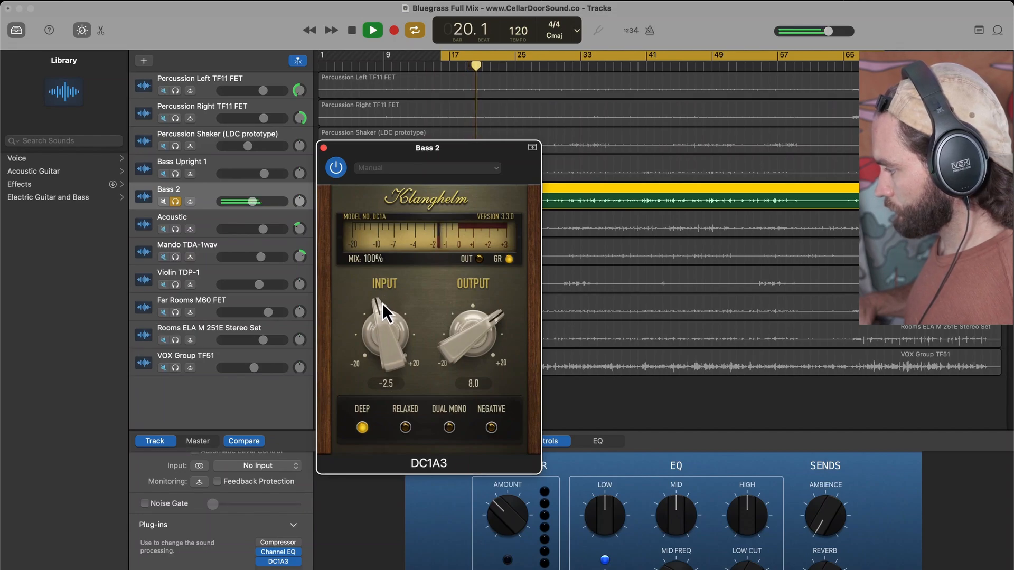
- Return Bass 2 to the full mix, close DC1A3, and fine-tune the track's volume
click(175, 201)
click(323, 148)
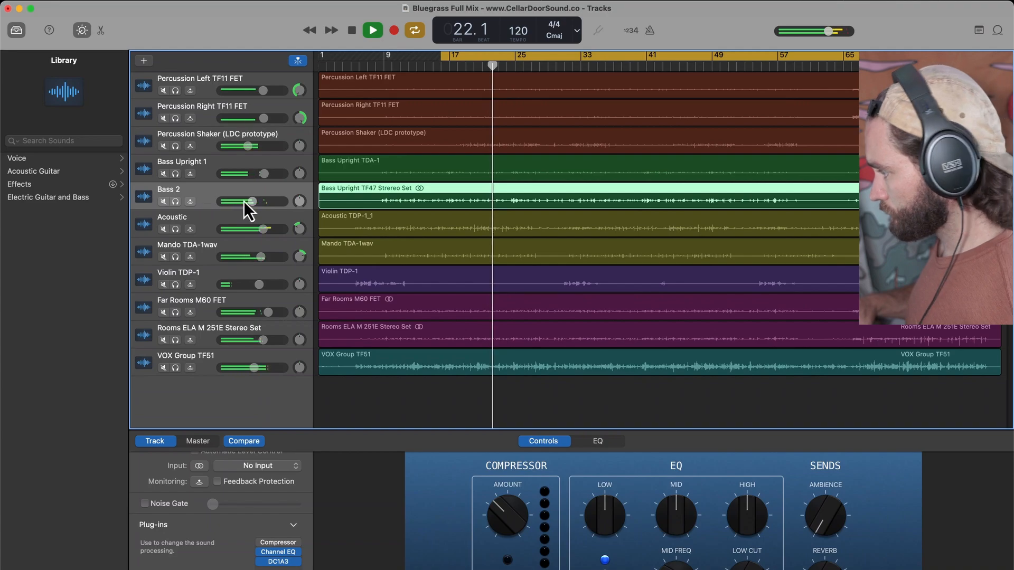
click(252, 201)
drag(252, 201, 253, 201)
- Solo Bass Upright 1 and compare how it sounds with and without Bass 2
click(175, 174)
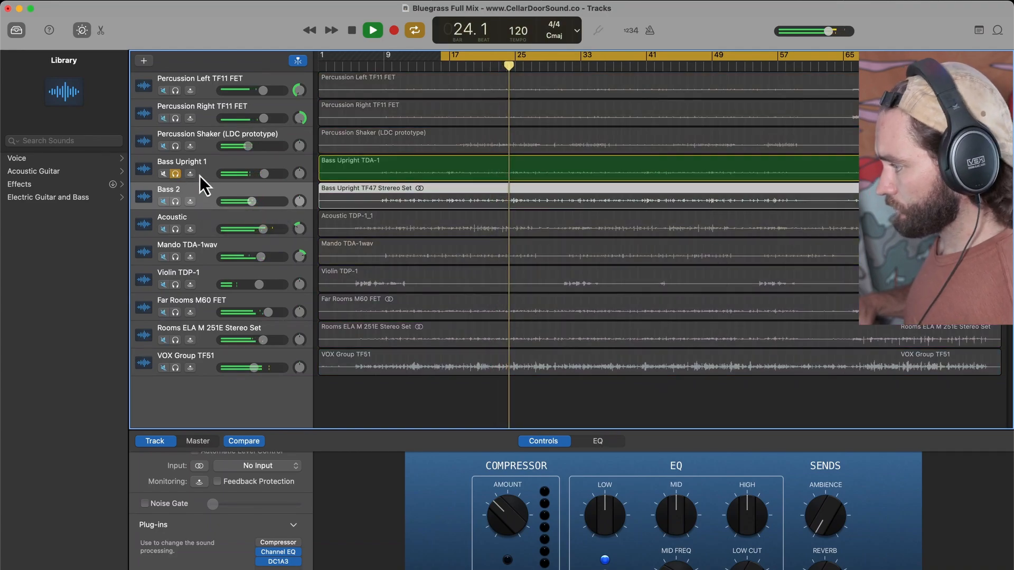
click(175, 201)
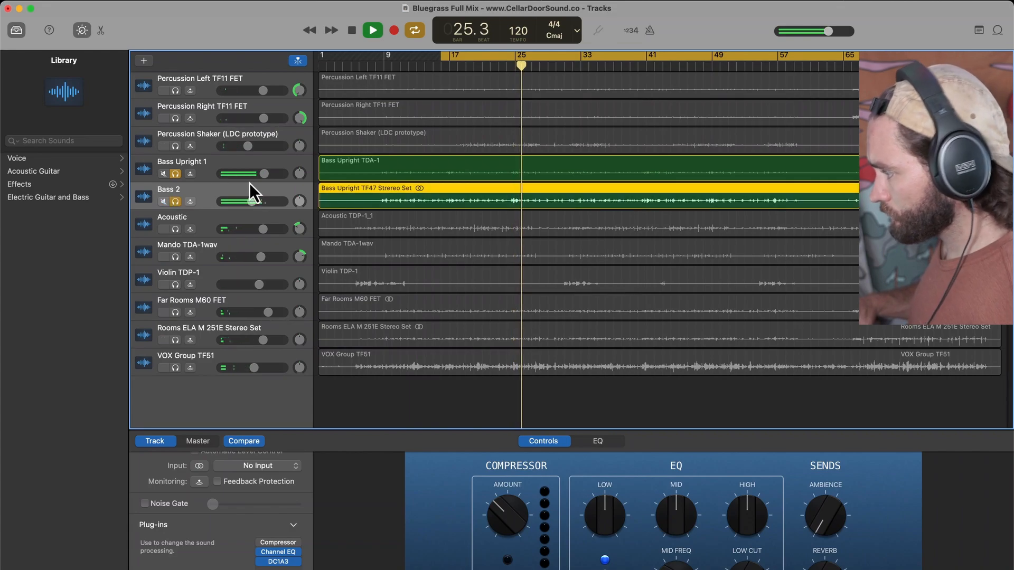
click(176, 201)
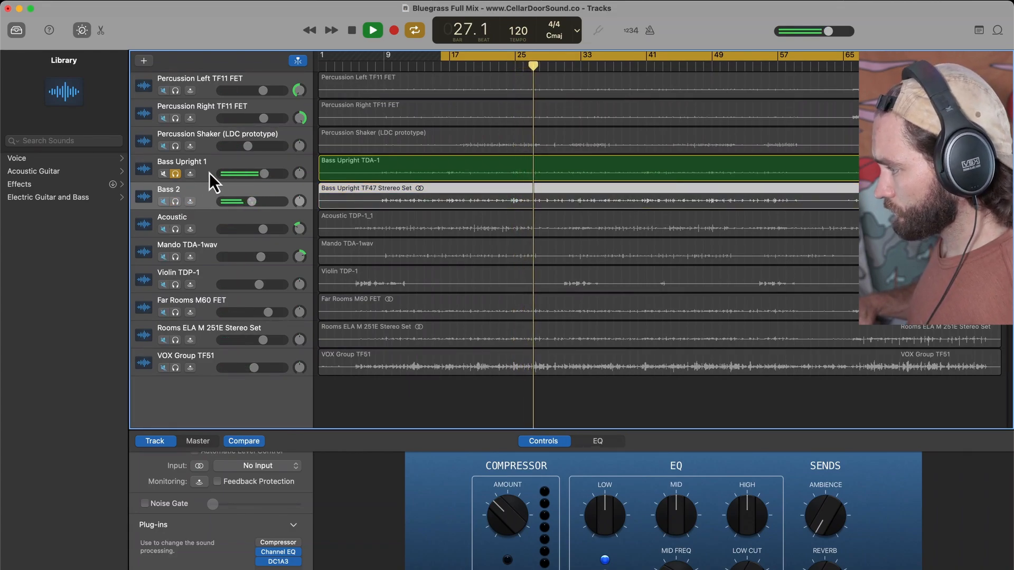
- Replace the Compressor on Bass Upright 1 with DC1A3, enable Deep, and set the input to -0.5 during playback
click(209, 173)
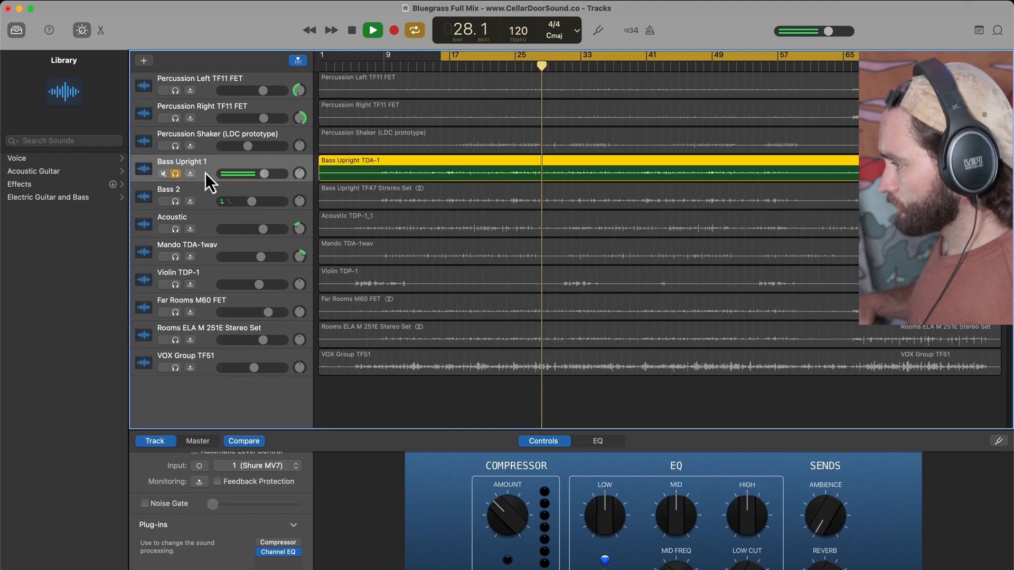
key(space)
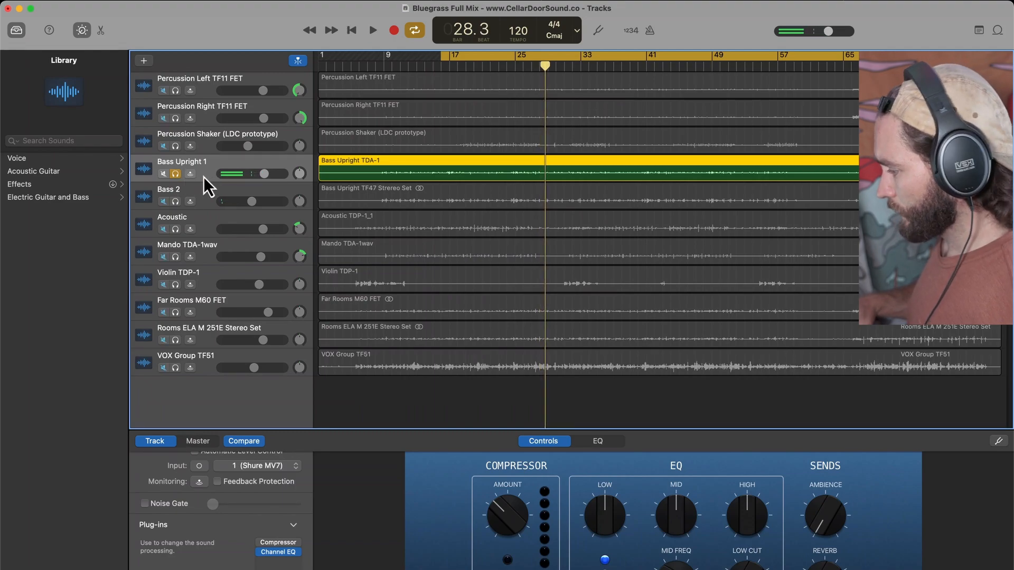
click(296, 543)
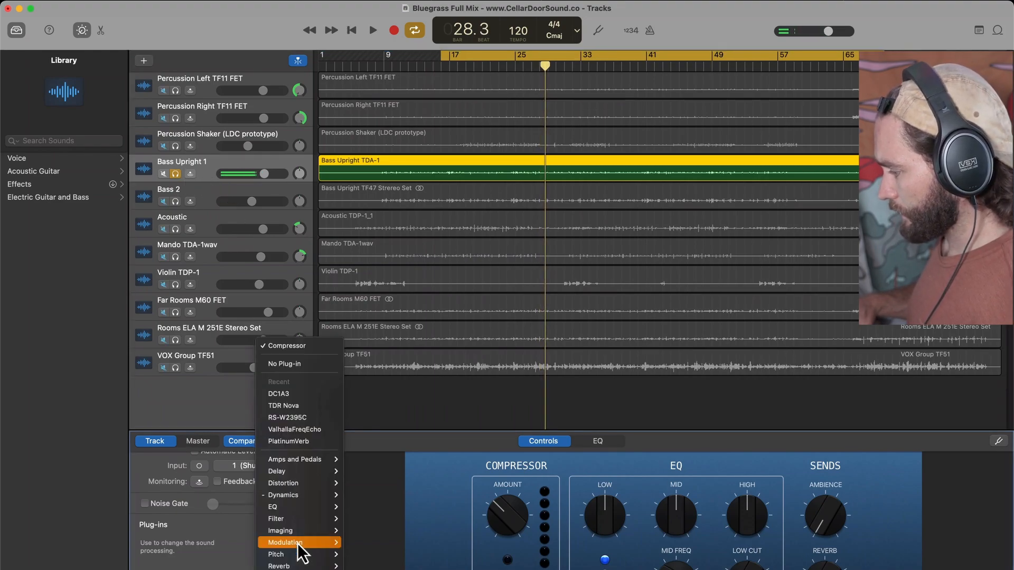
click(299, 397)
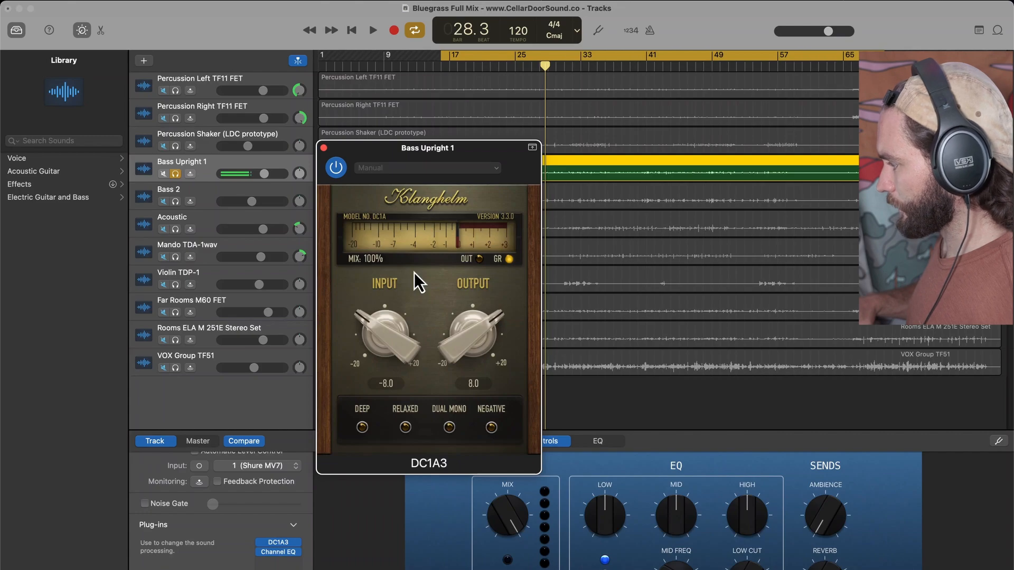
key(space)
drag(385, 335, 373, 261)
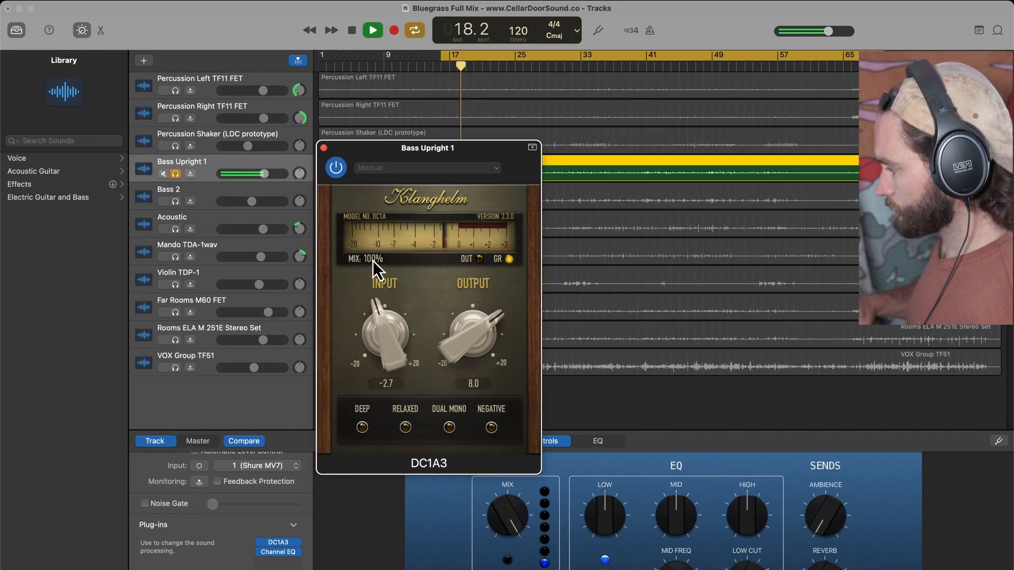
click(362, 427)
drag(379, 339, 376, 307)
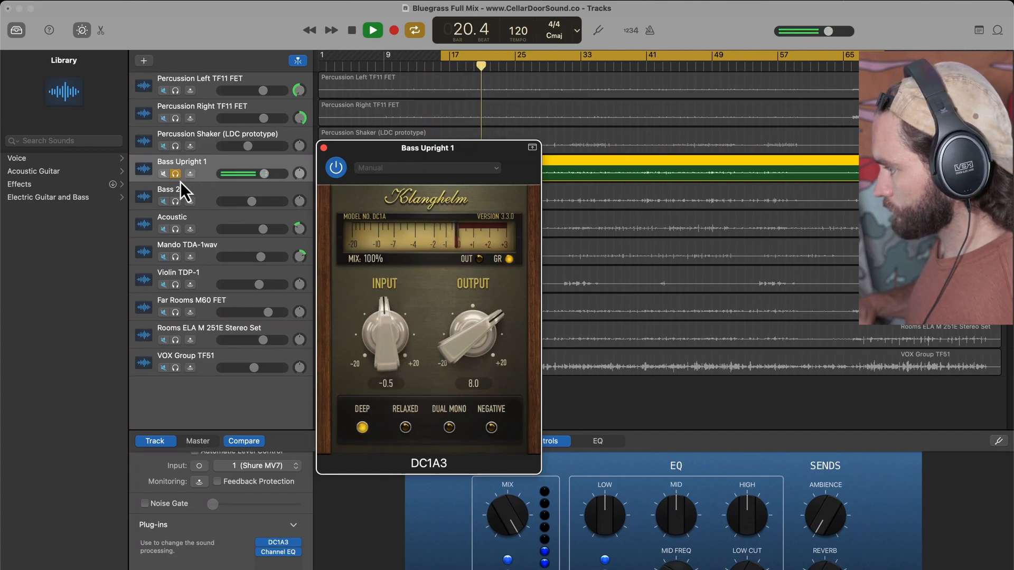
- Audition both basses together, return them to the full mix, and set Bass Upright 1's volume to -2.5 dB
click(176, 201)
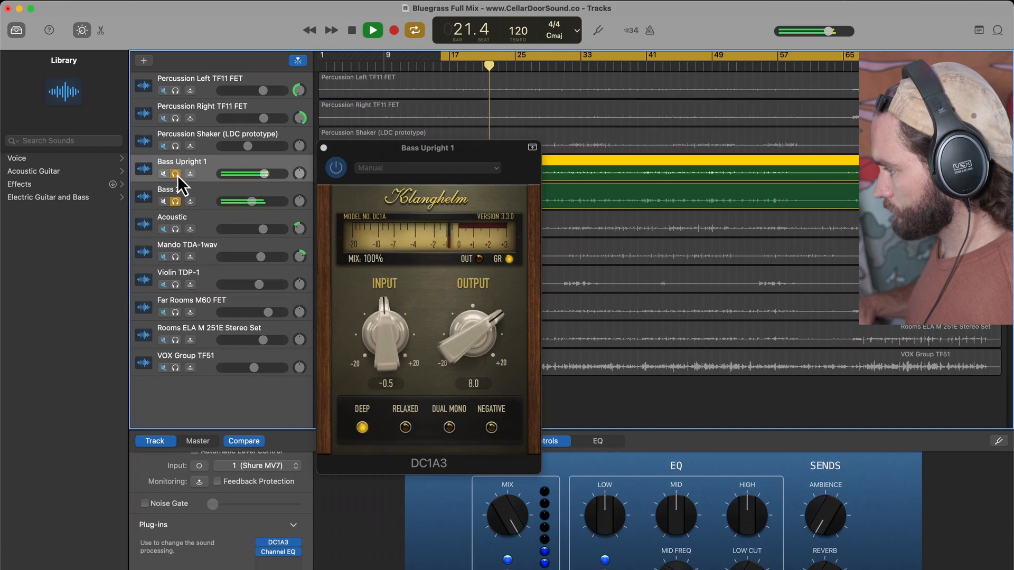
click(175, 174)
click(175, 202)
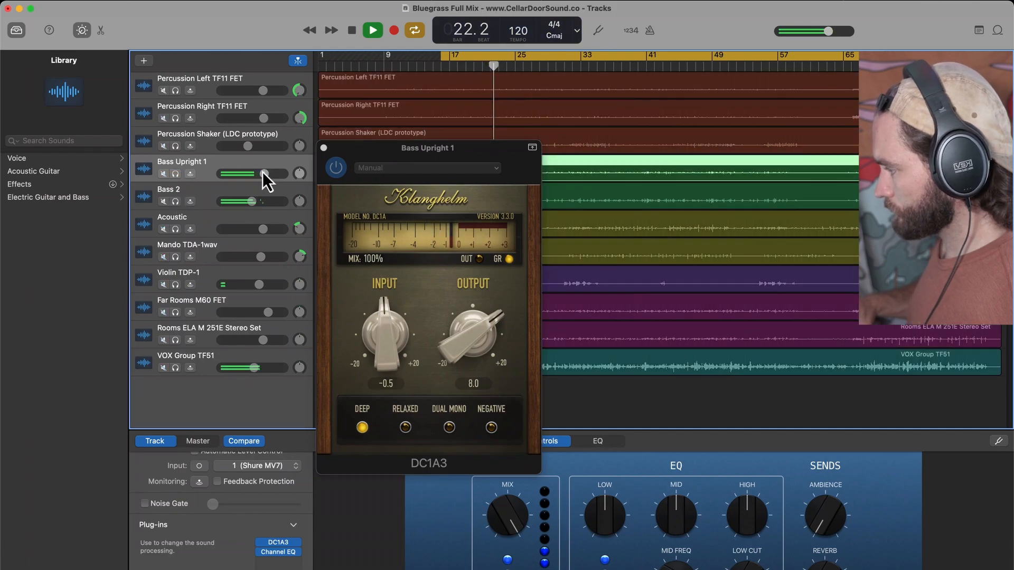
click(324, 148)
drag(264, 175, 260, 174)
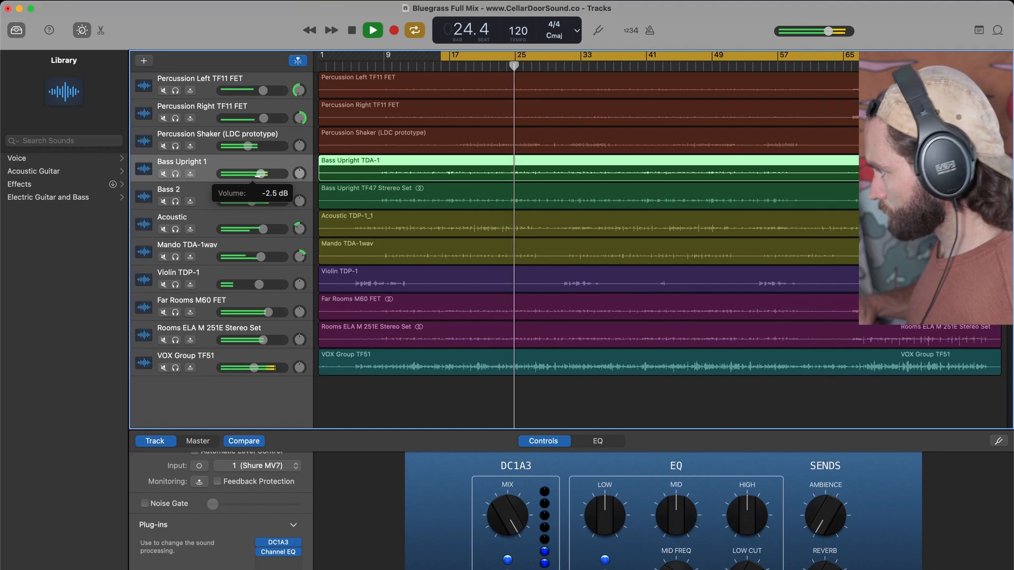
click(254, 200)
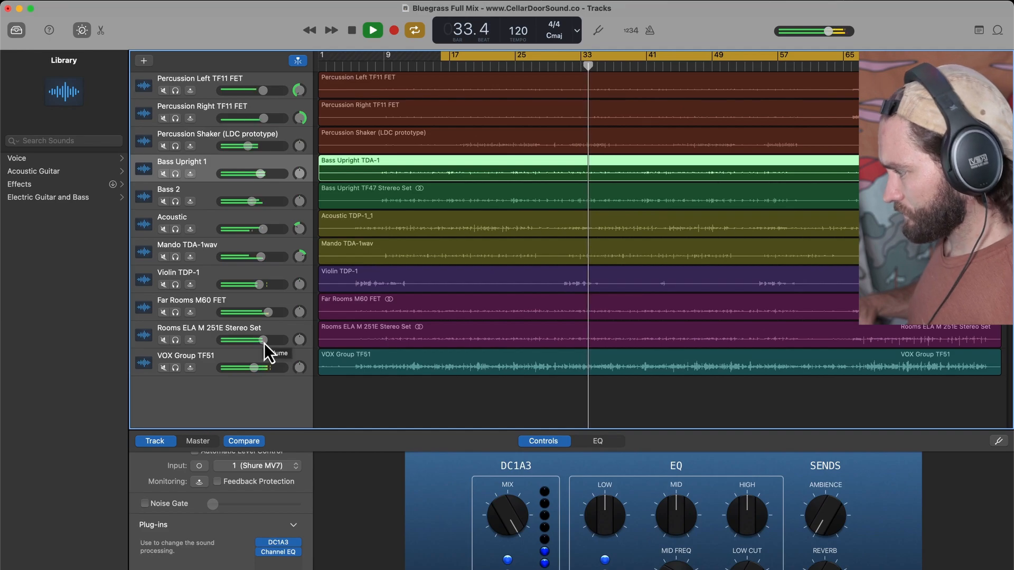
key(space)
- Extend the cycle range back to bar 5 and play Violin TDP-1 soloed together with VOX Group TF51
click(250, 270)
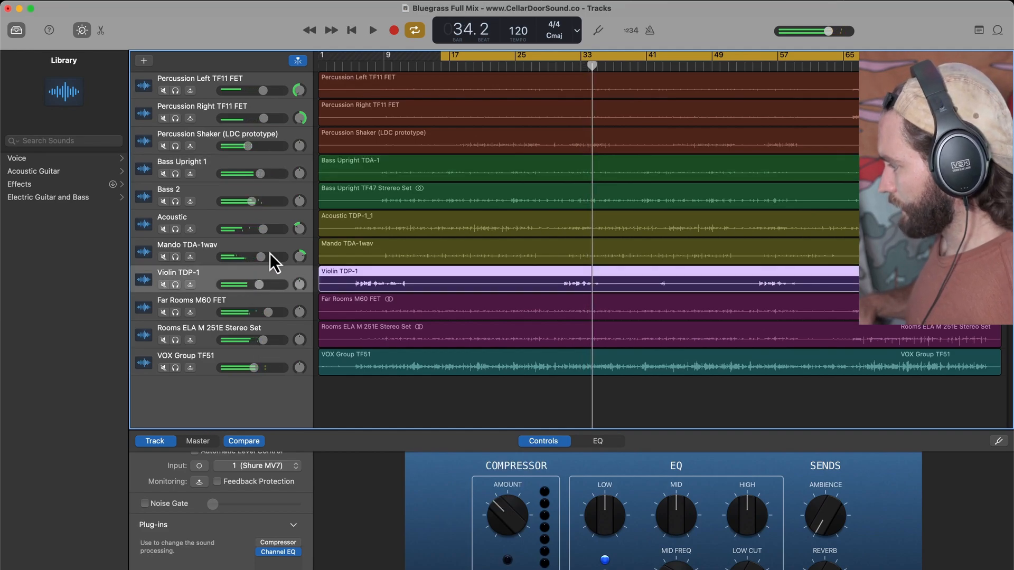
drag(443, 54, 355, 57)
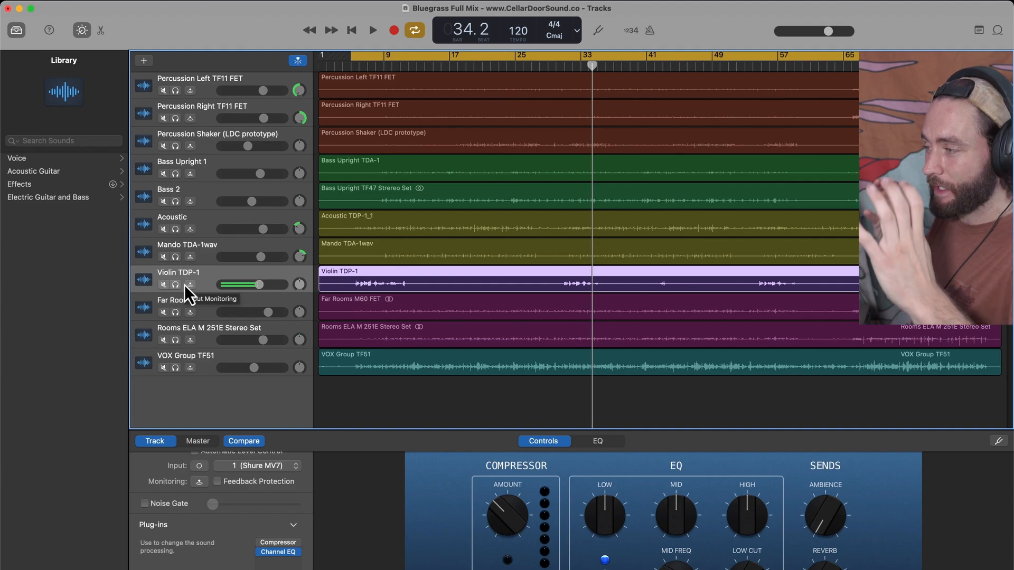
click(175, 284)
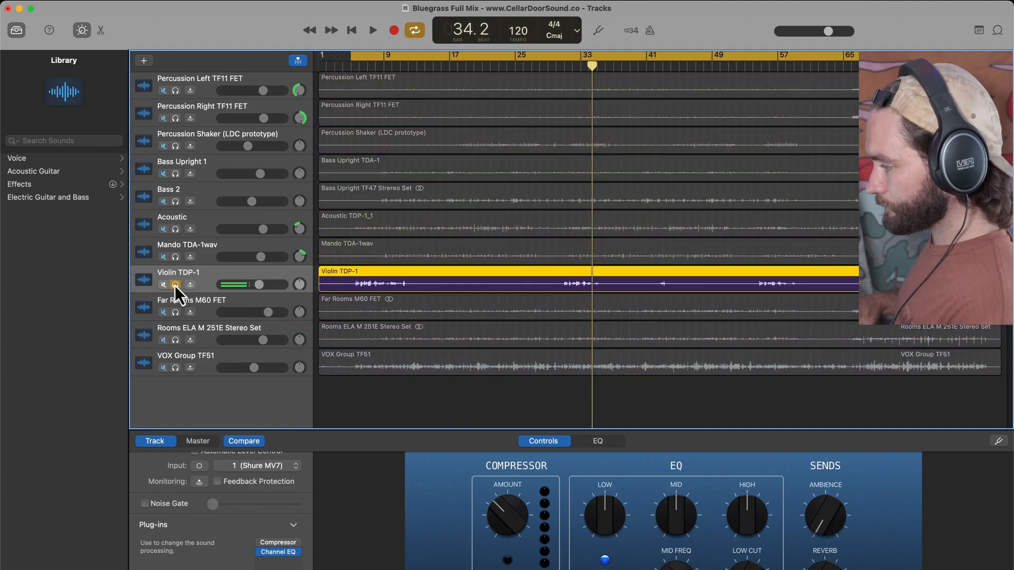
key(space)
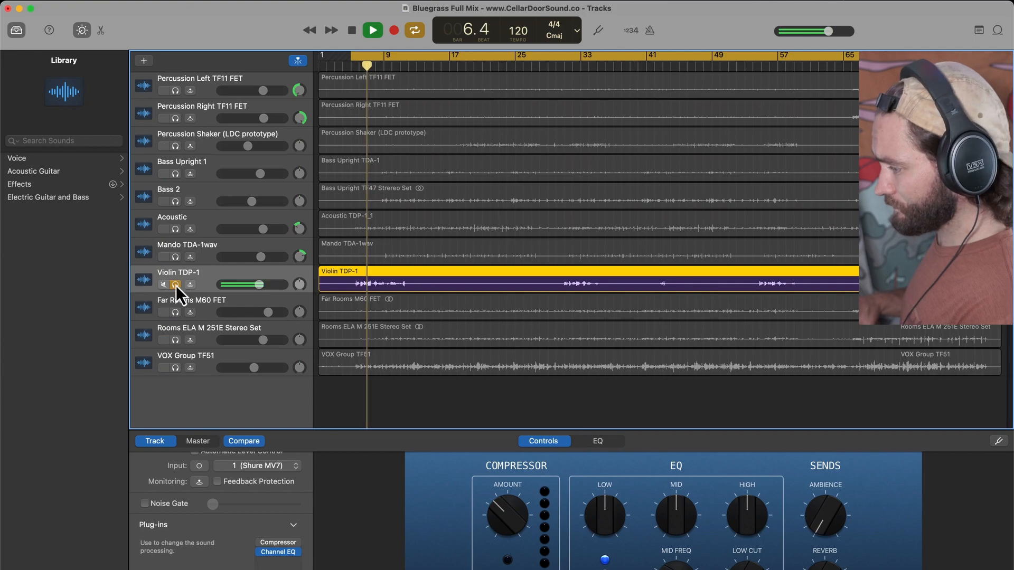
click(177, 370)
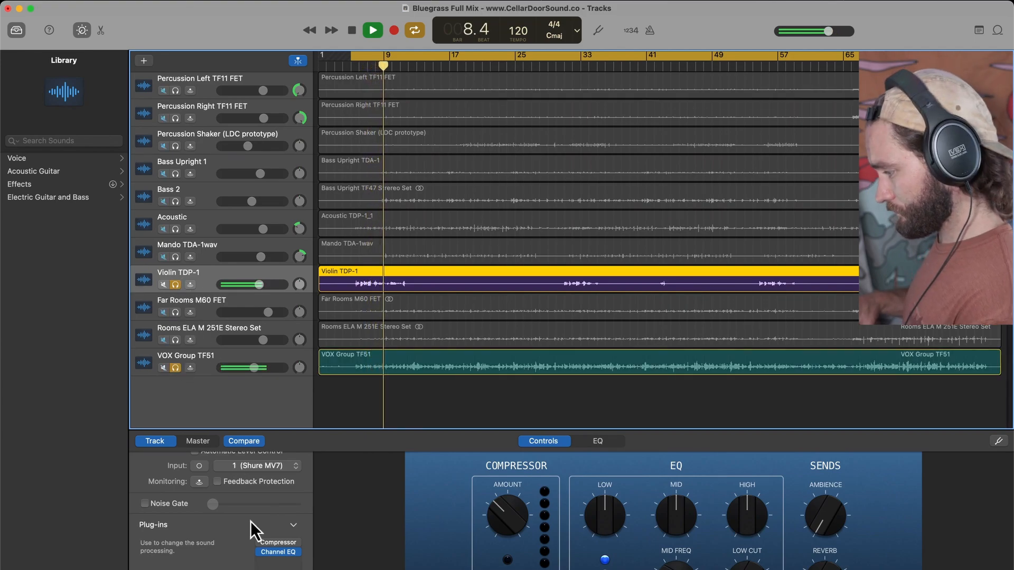
- Turn on the analyzer in the violin's Channel EQ and add a low cut at about 102 Hz
click(278, 552)
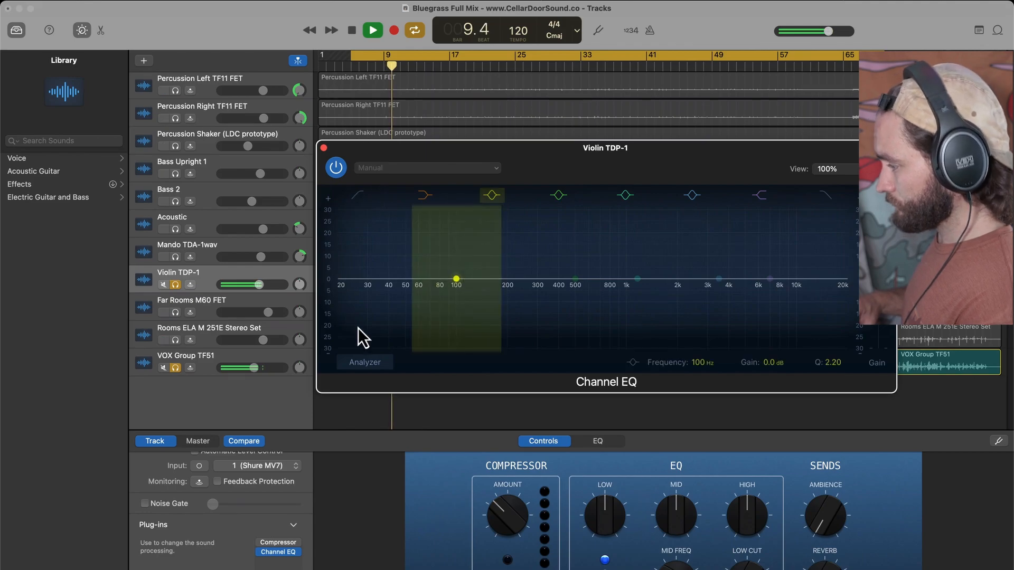
click(373, 363)
click(357, 195)
drag(339, 281, 458, 288)
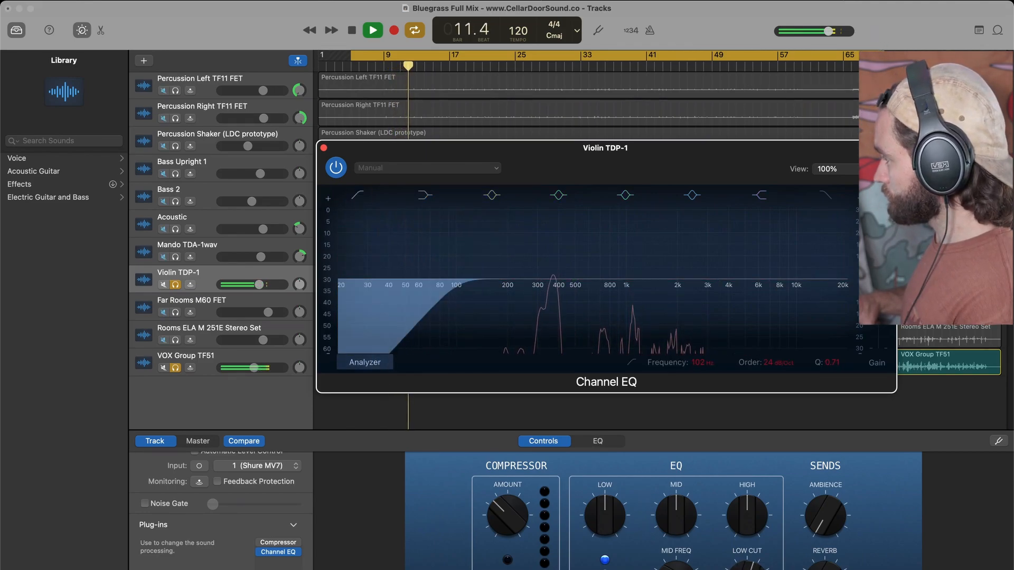
- Shorten the cycle to end around bar 11, lower the violin's low cut slightly, and cut 2780 Hz by 6.2 dB with Q 1.40
drag(852, 55, 404, 97)
drag(458, 288, 450, 288)
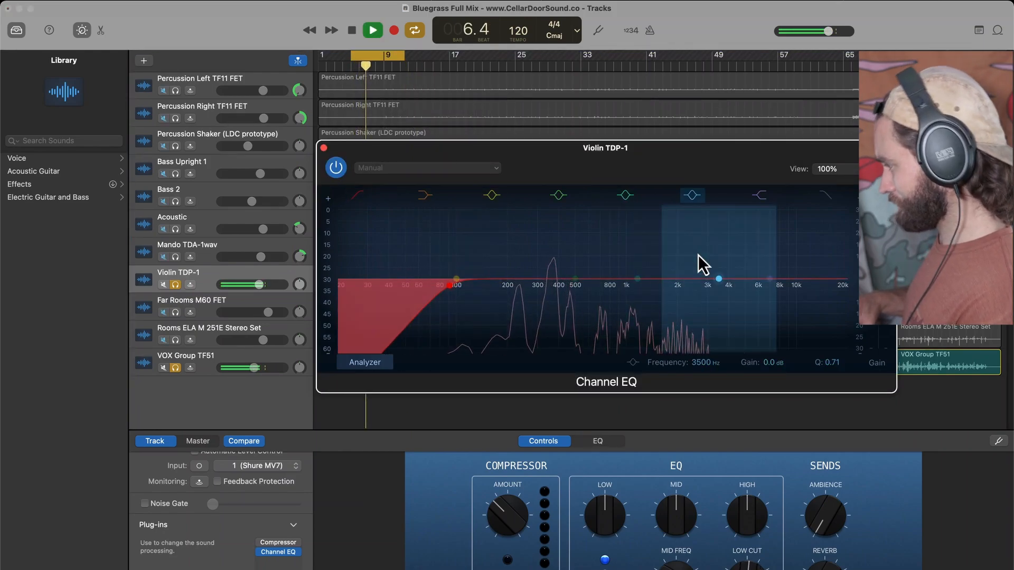
drag(642, 290, 701, 297)
scroll(703, 292, down, 5)
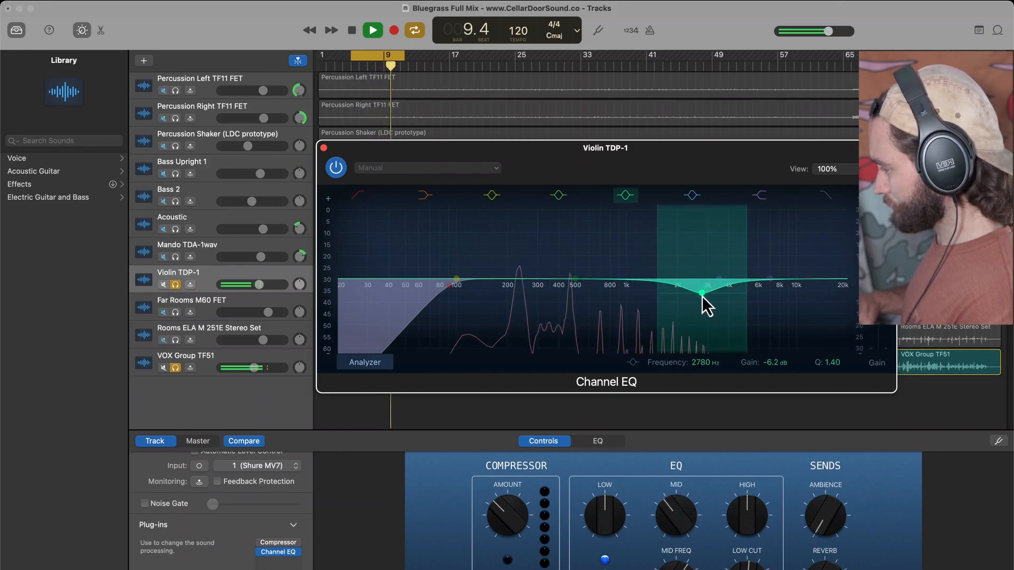
- Move the violin's Channel EQ ahead of its Compressor and replace the Compressor with Klanghelm's MJUCjr
drag(282, 553, 284, 544)
click(297, 559)
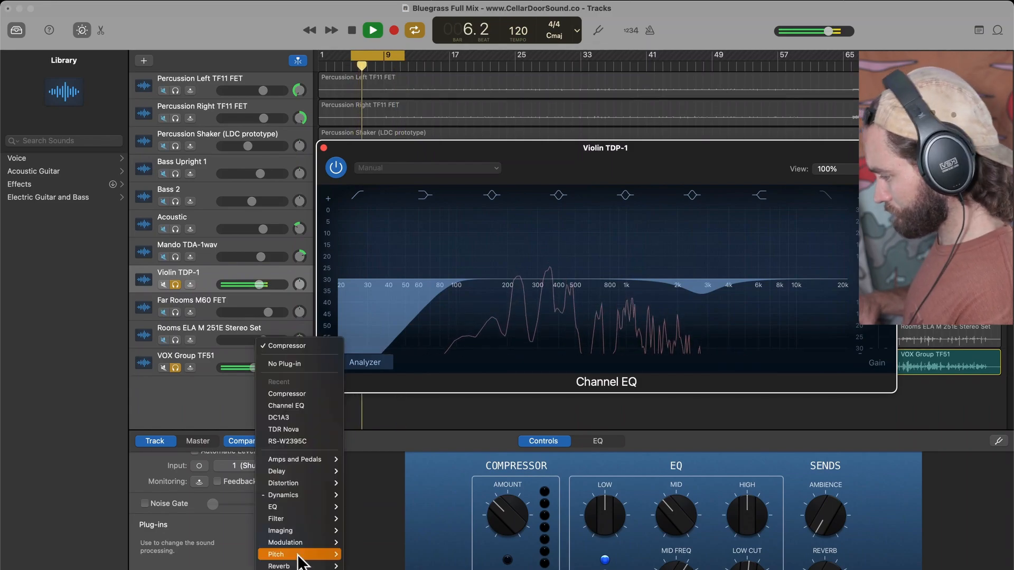
mouse_move(299, 565)
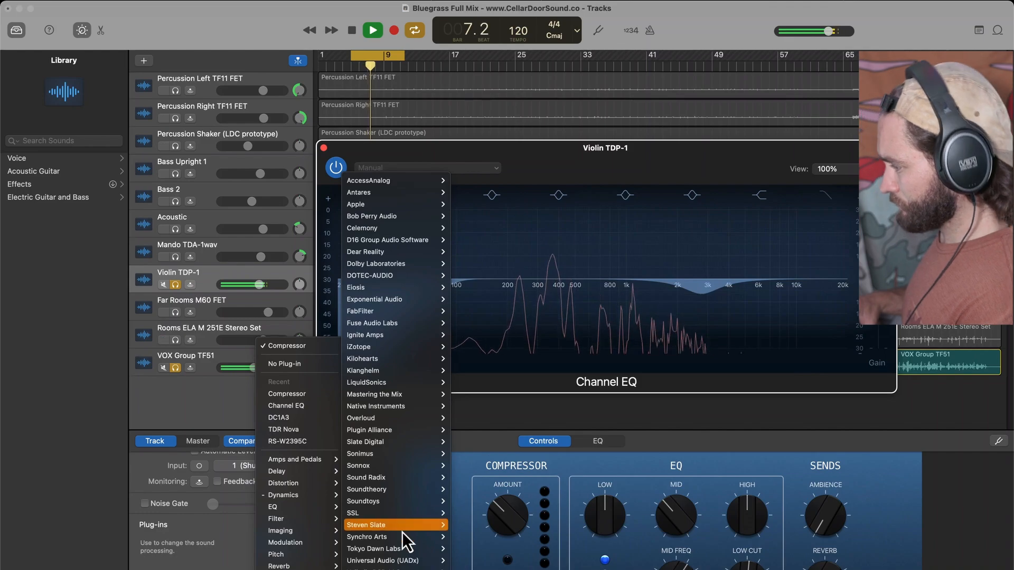
mouse_move(400, 340)
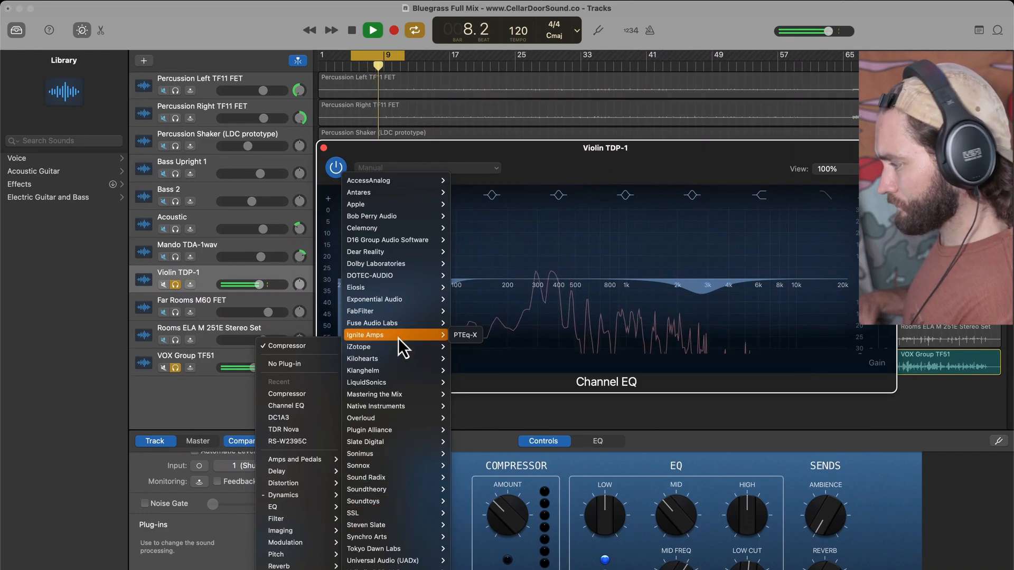
mouse_move(398, 372)
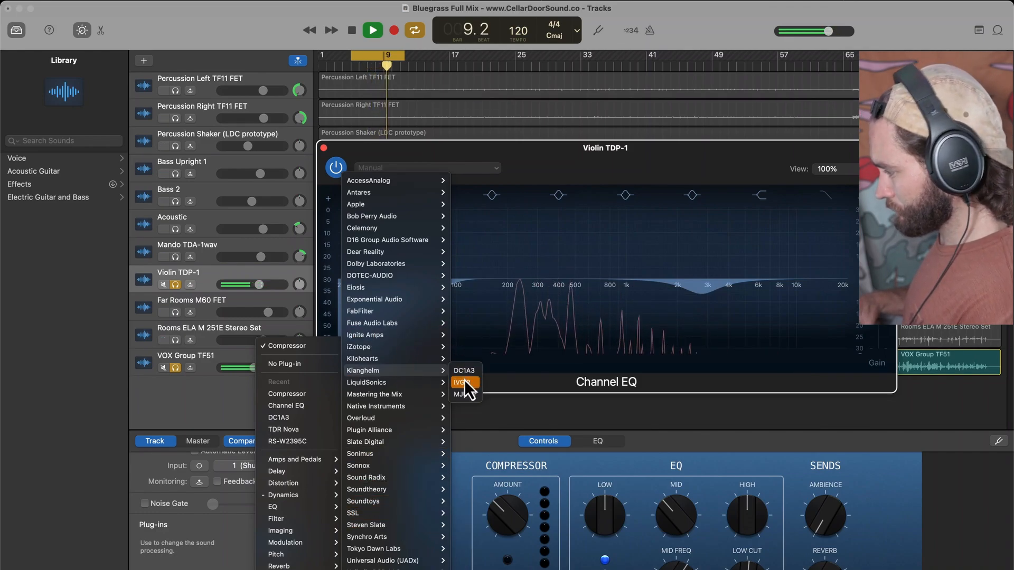
click(469, 394)
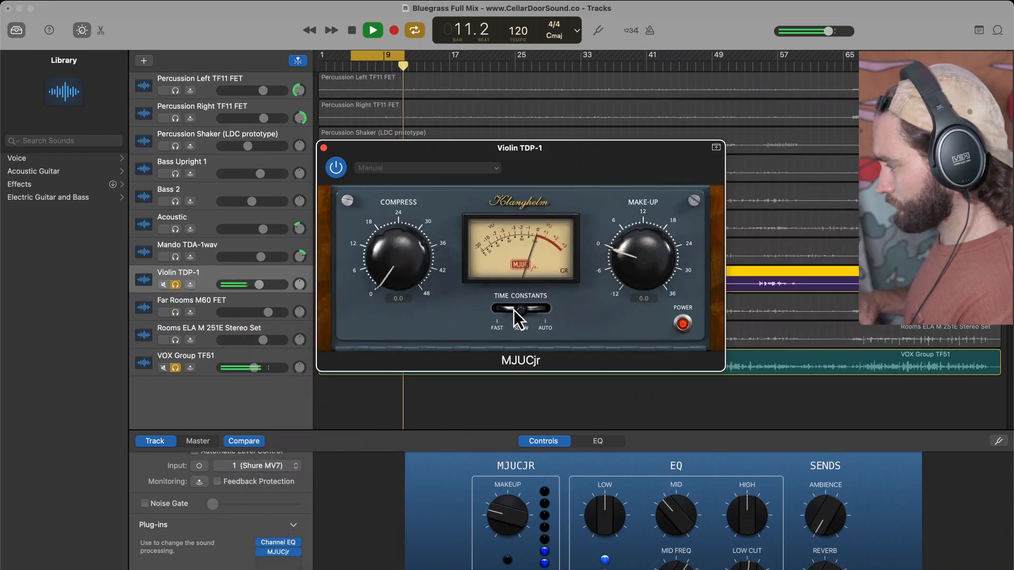
- Set the violin's MJUCjr time constants to Fast and Compress to 16.3, and close the plug-in
drag(513, 309, 483, 309)
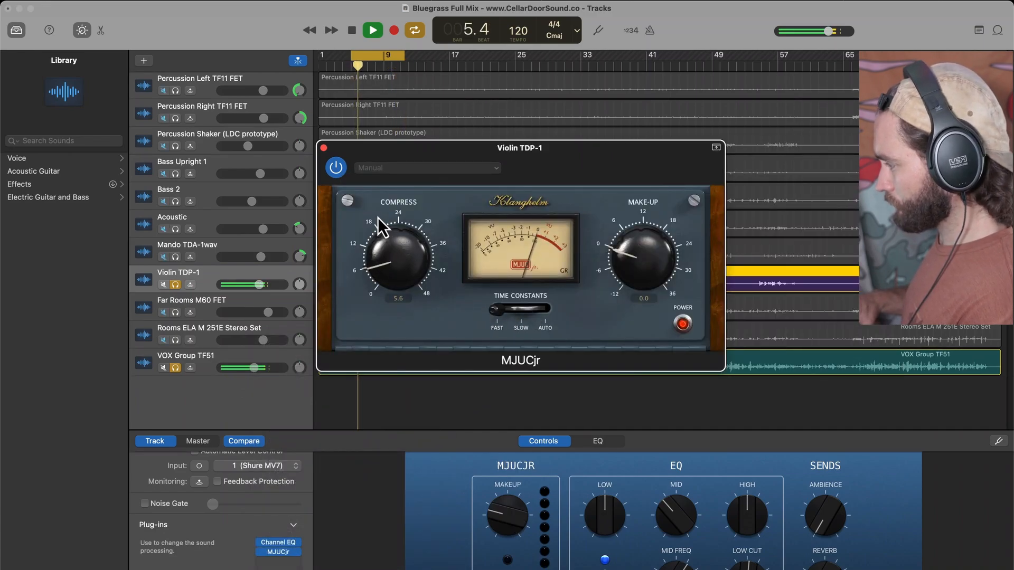
drag(378, 218, 371, 167)
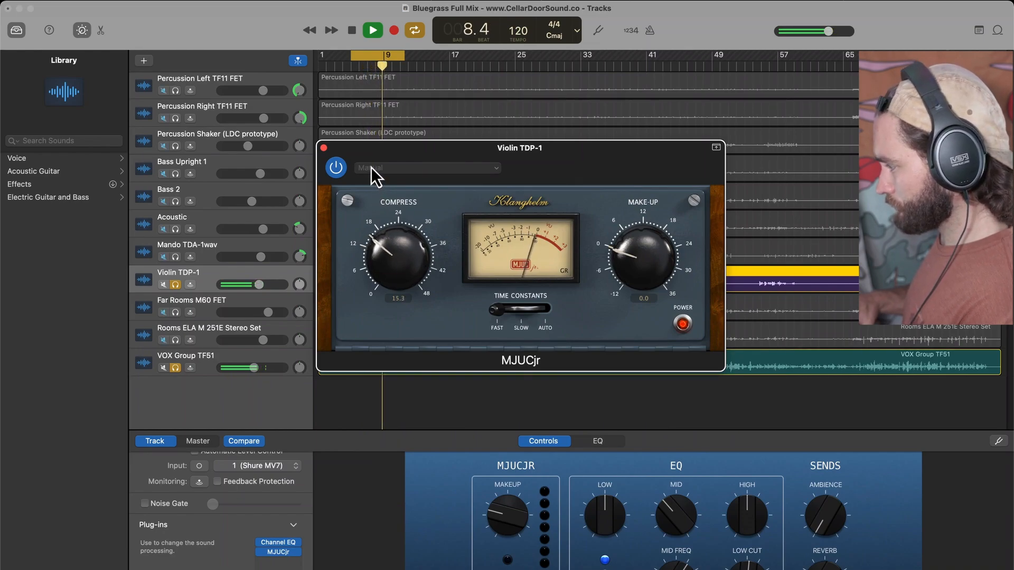
drag(388, 245, 387, 239)
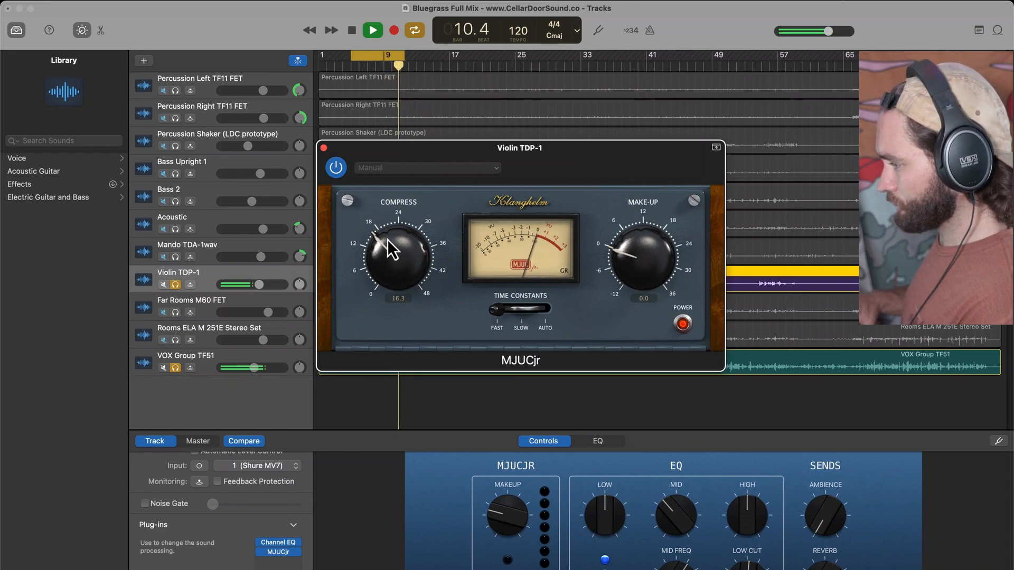
click(324, 148)
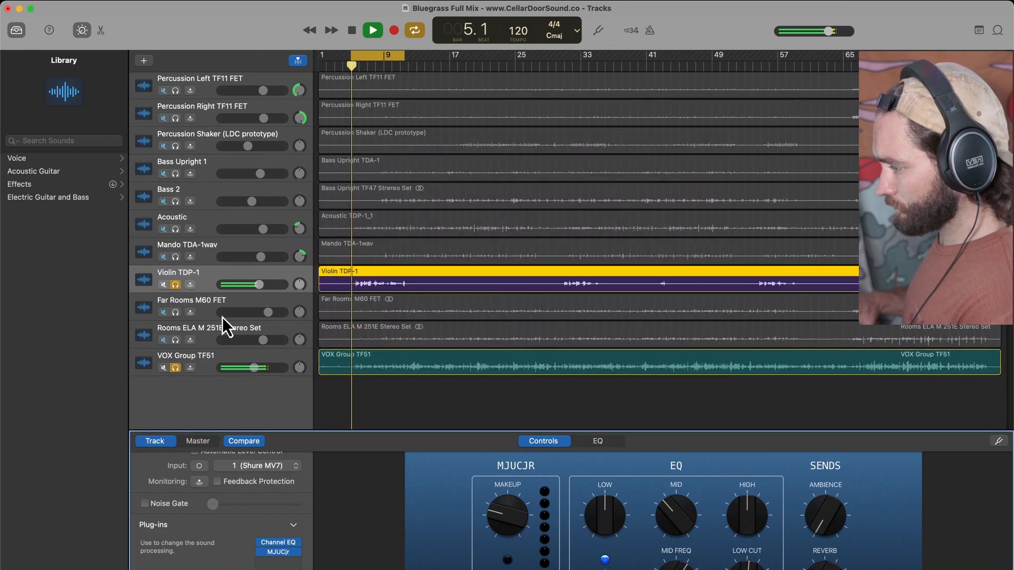
- Compare the violin with and without the soloed VOX Group TF51, leave the vocals unsoloed, and stop playback
click(176, 368)
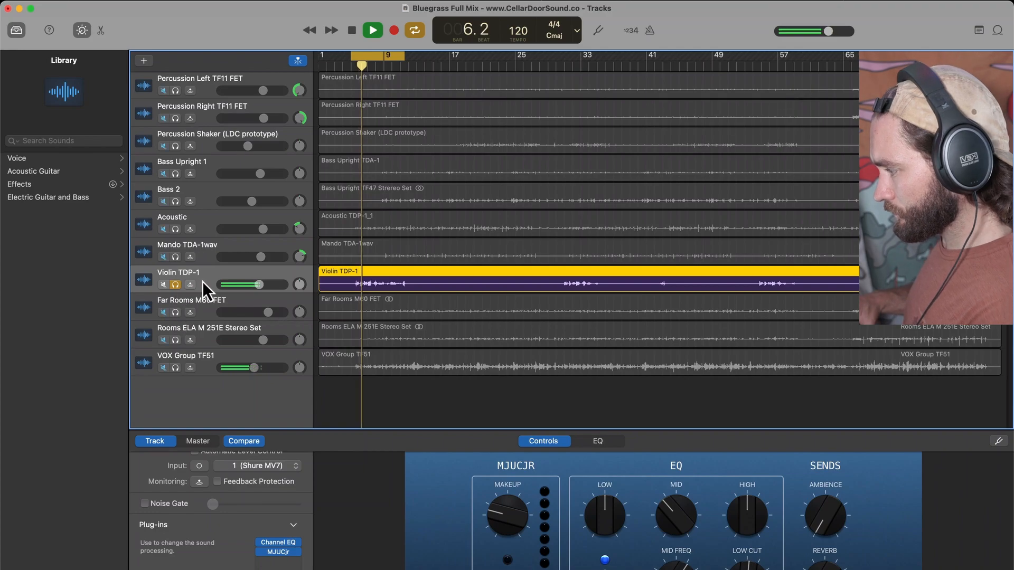
click(176, 368)
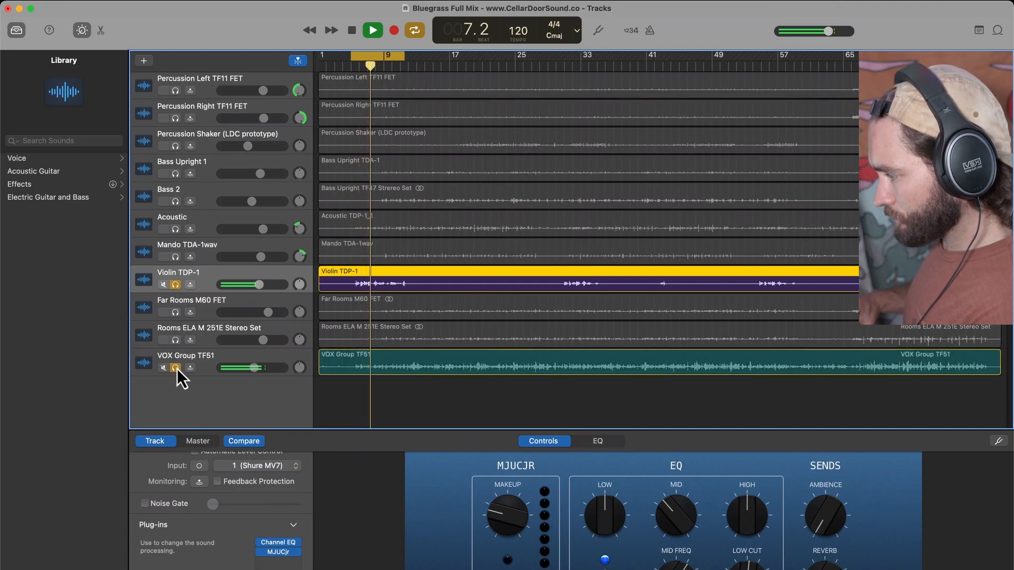
click(175, 367)
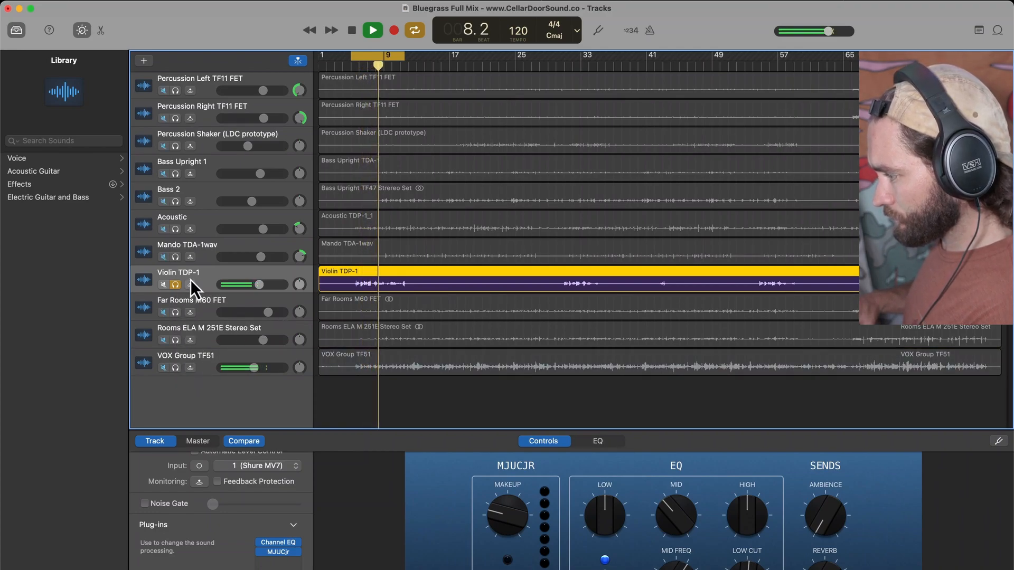
key(space)
- Leave only Violin TDP-1 soloed and extend the cycle range from bar 1 through the end of the song
click(176, 284)
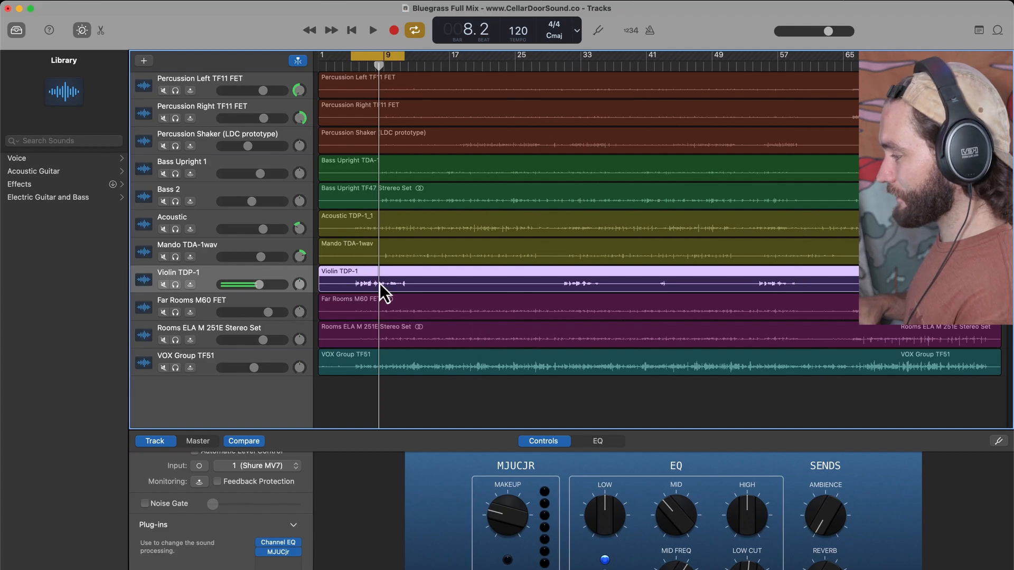
click(175, 286)
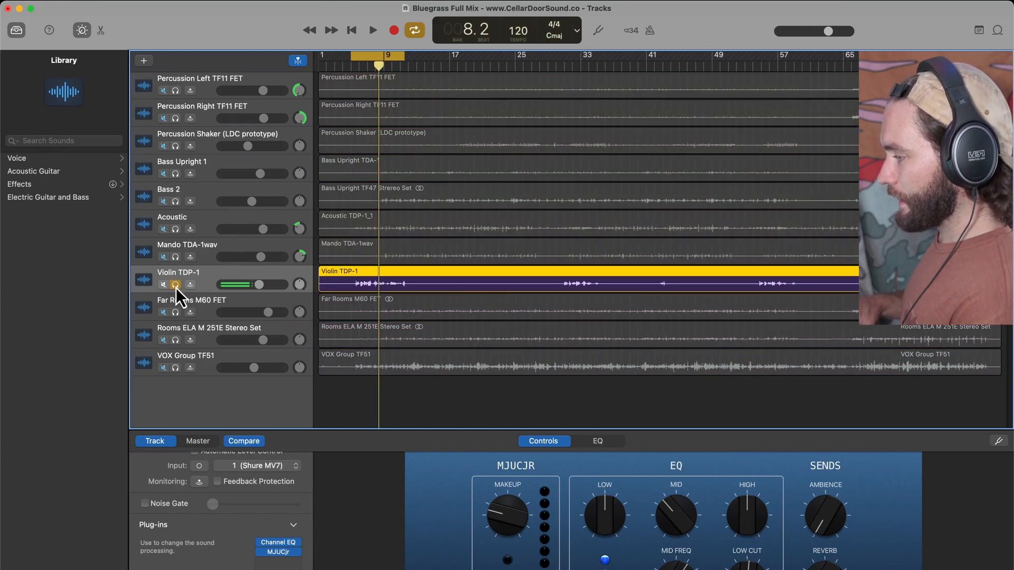
drag(353, 49, 320, 49)
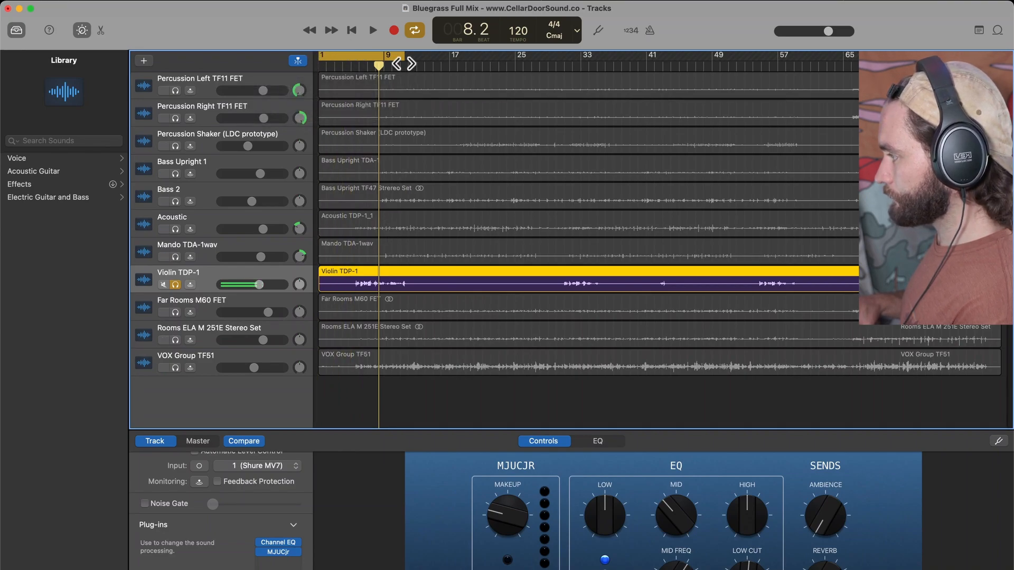
drag(404, 59, 996, 46)
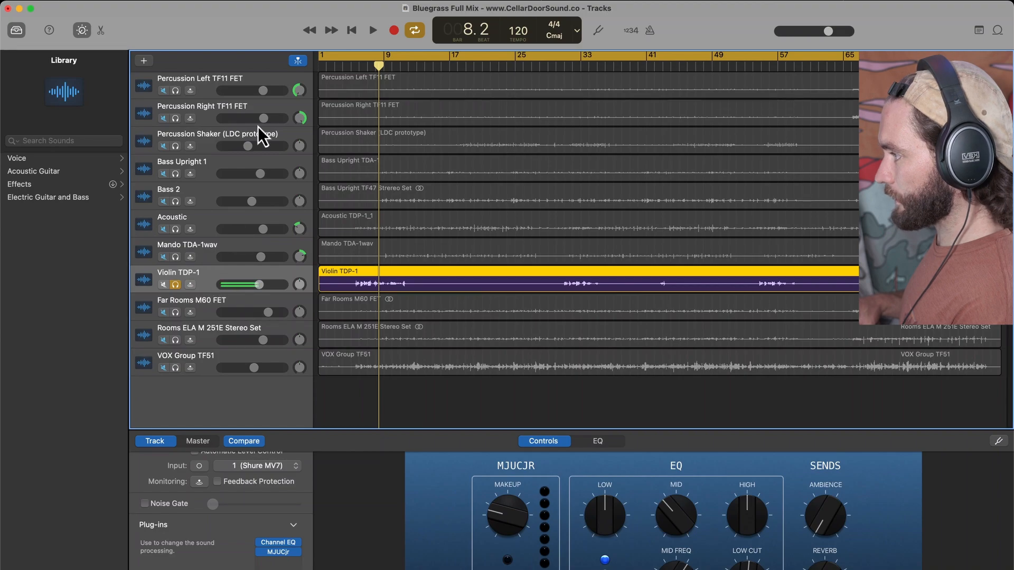
- Export the soloed violin's cycle area to Downloads as "Vio Verb", an uncompressed 24-bit WAVE file
click(240, 3)
click(270, 86)
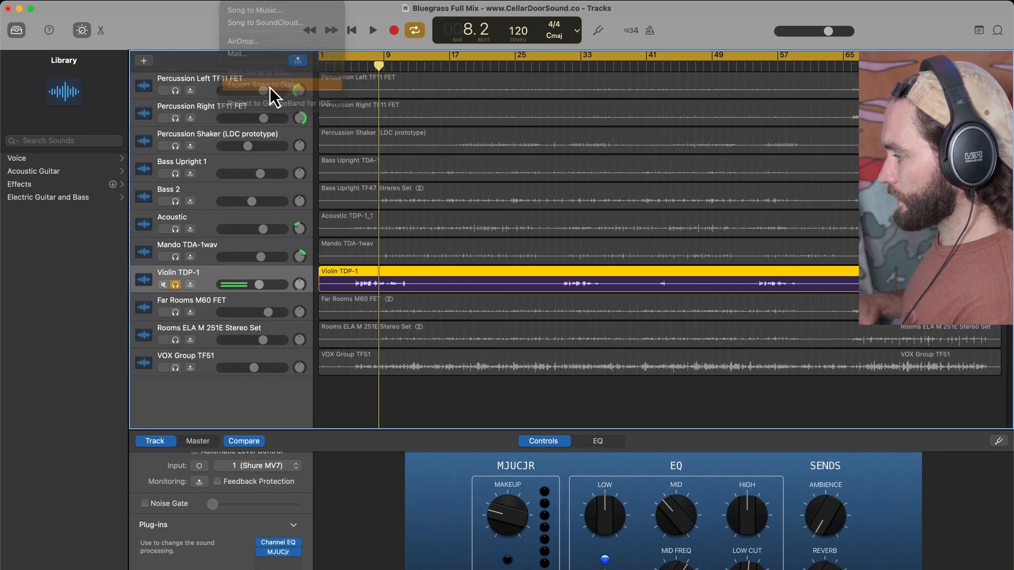
text(Vio Verb)
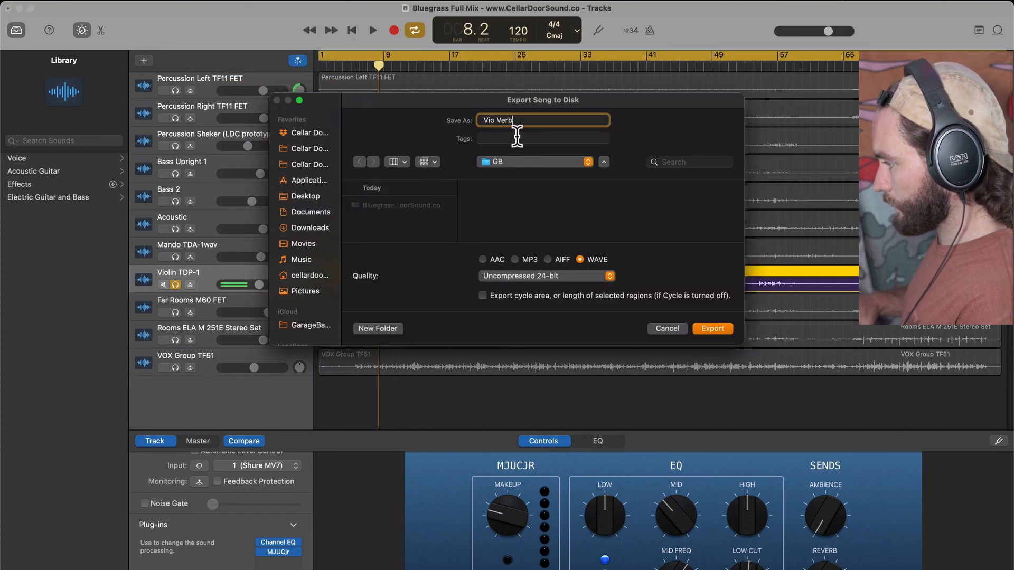
click(312, 233)
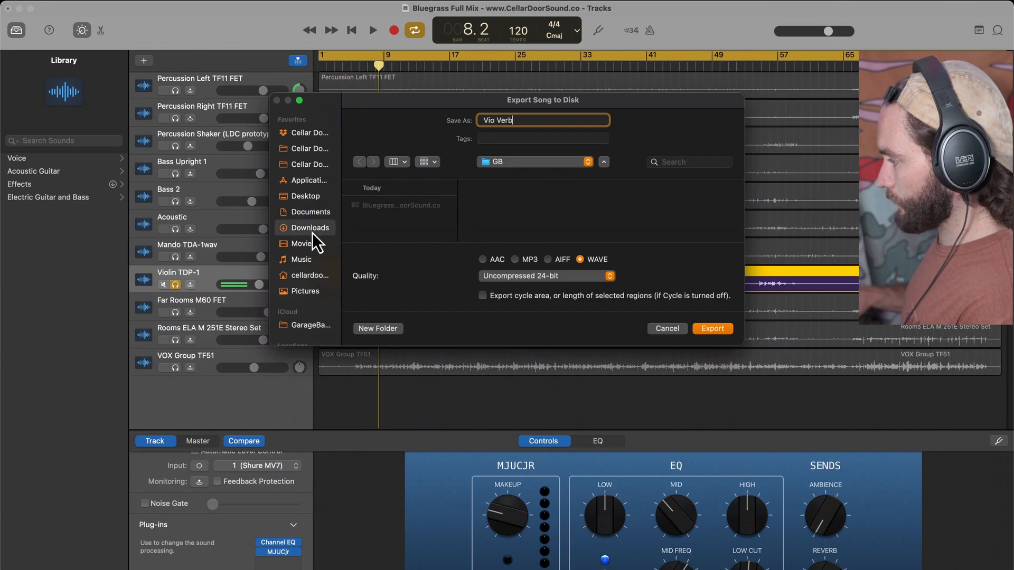
click(563, 280)
click(563, 279)
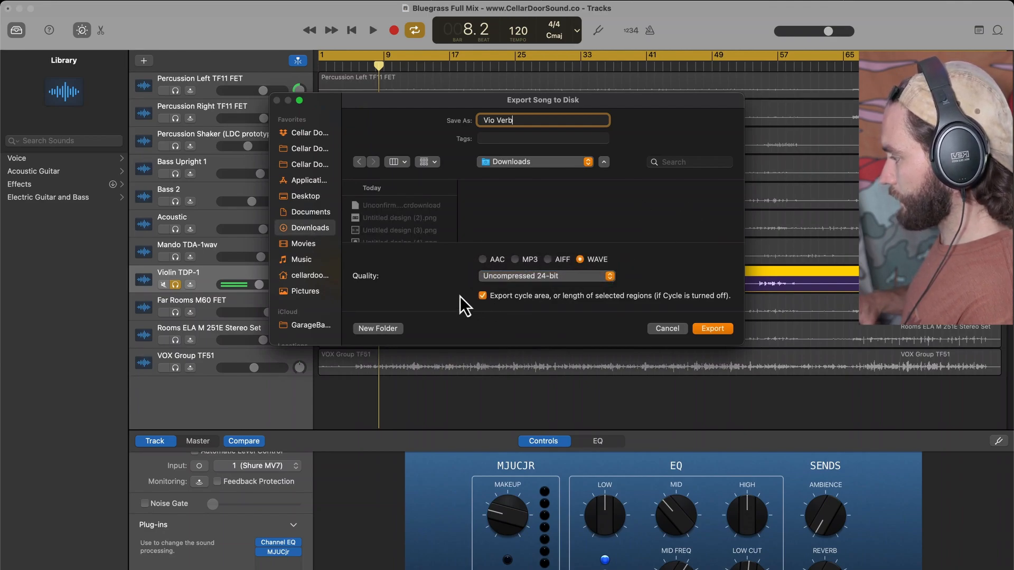
key(Return)
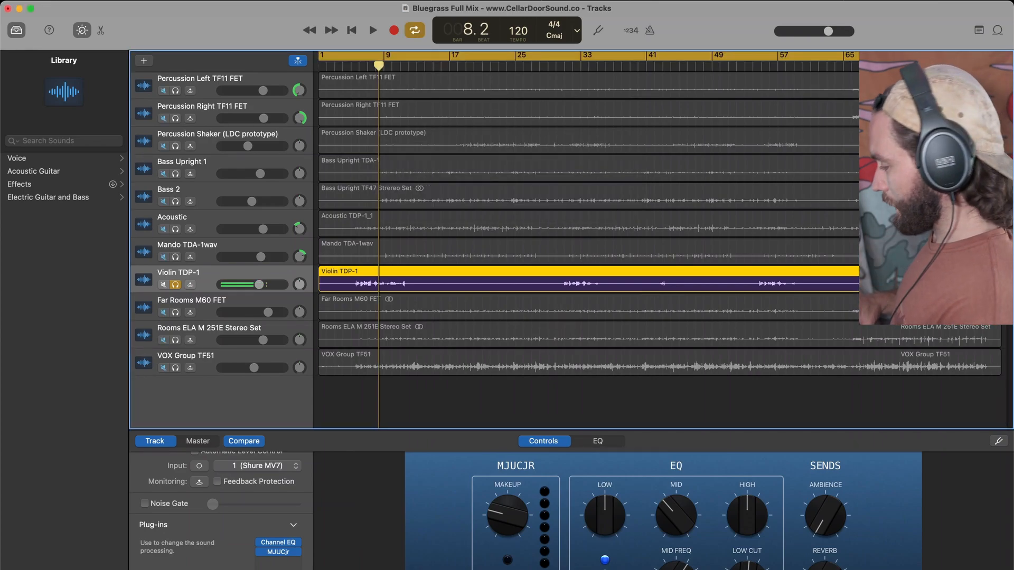
- Import Vio Verb.wav from Downloads as a new track directly below Violin TDP-1 and solo it instead of the violin
click(682, 566)
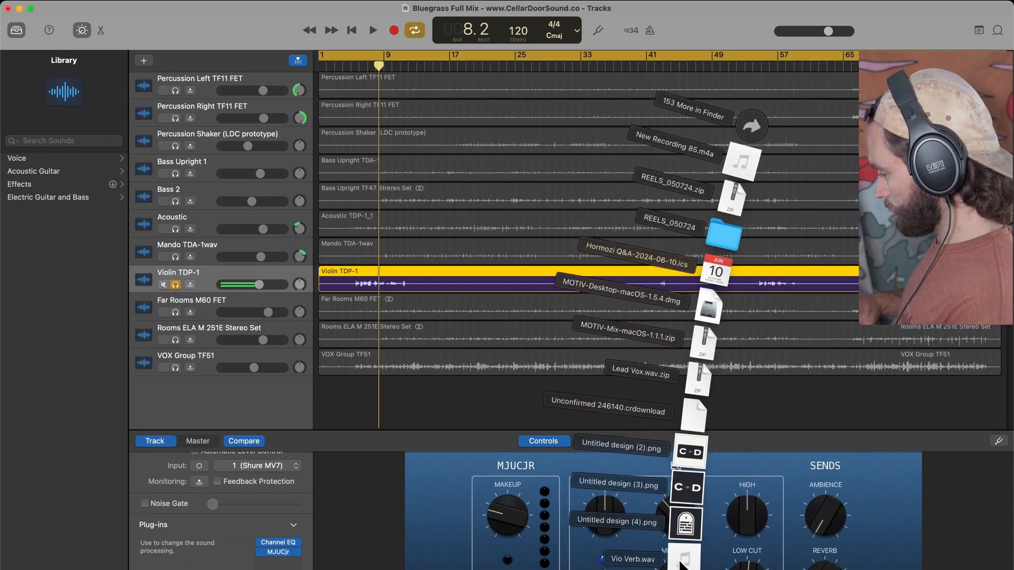
drag(681, 565, 318, 413)
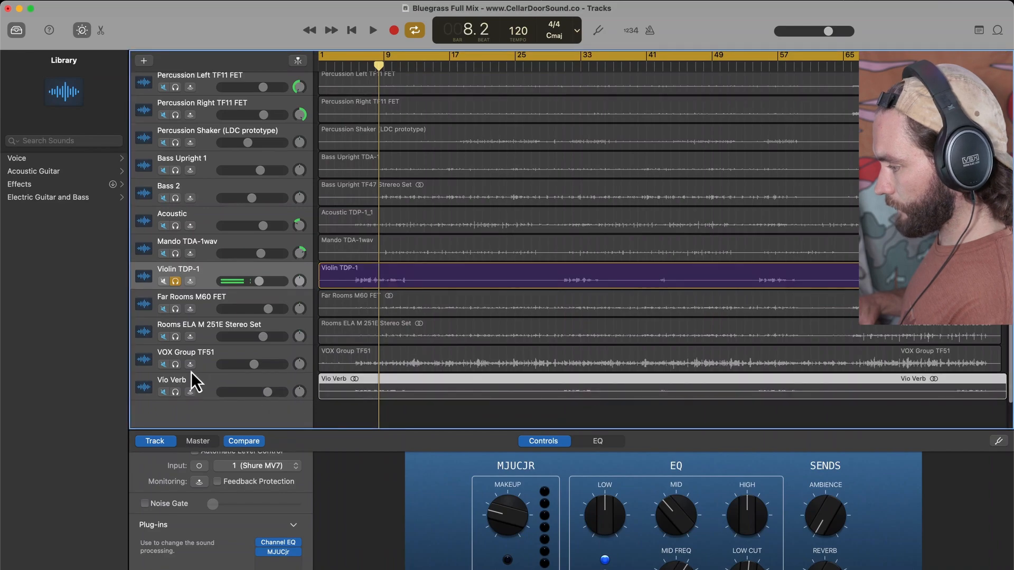
drag(207, 385, 208, 293)
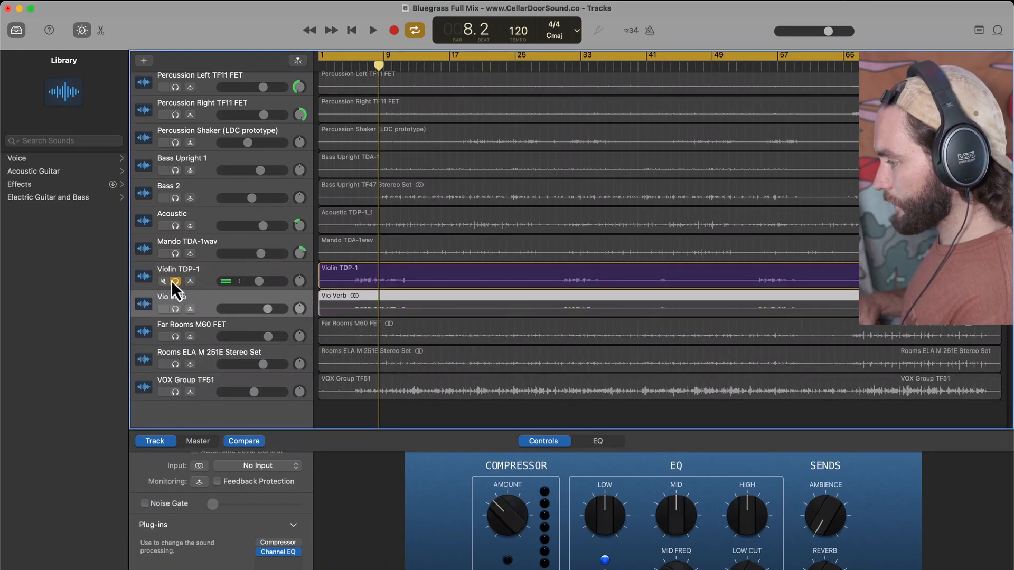
click(176, 283)
click(176, 310)
- Assign the Vio Verb track the same purple colour as Violin TDP-1 and close the colour palette
right_click(204, 301)
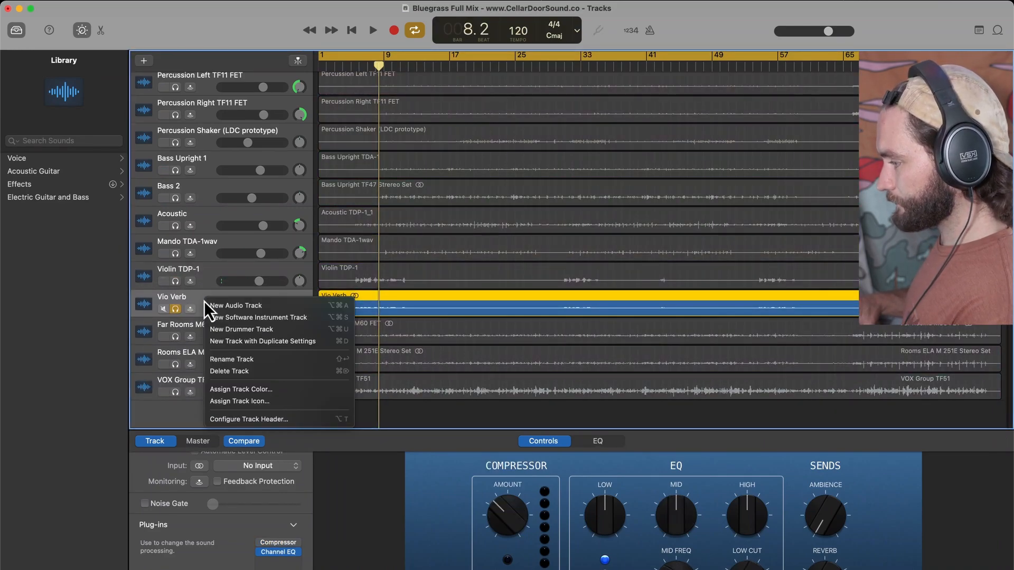
click(255, 391)
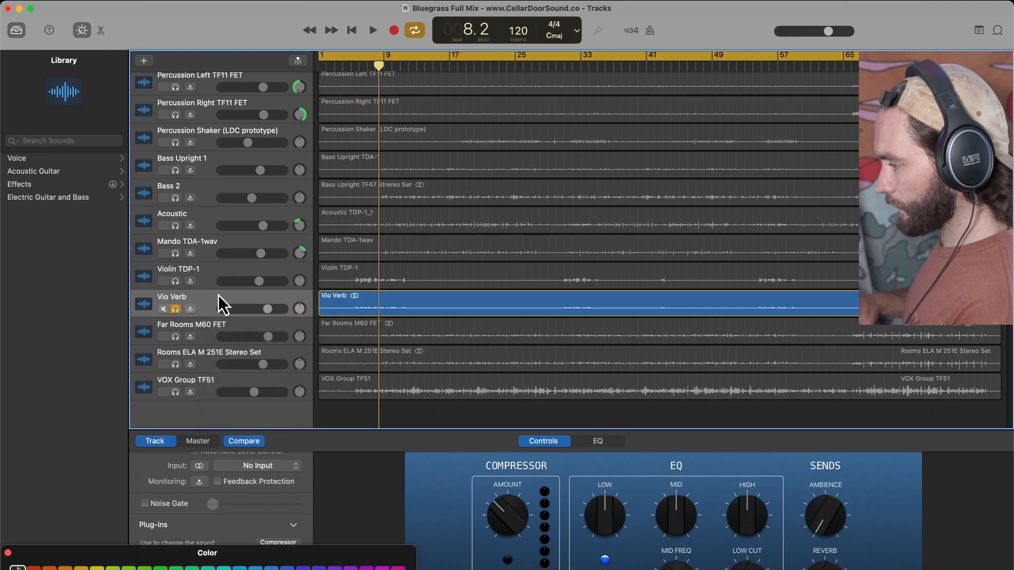
click(208, 279)
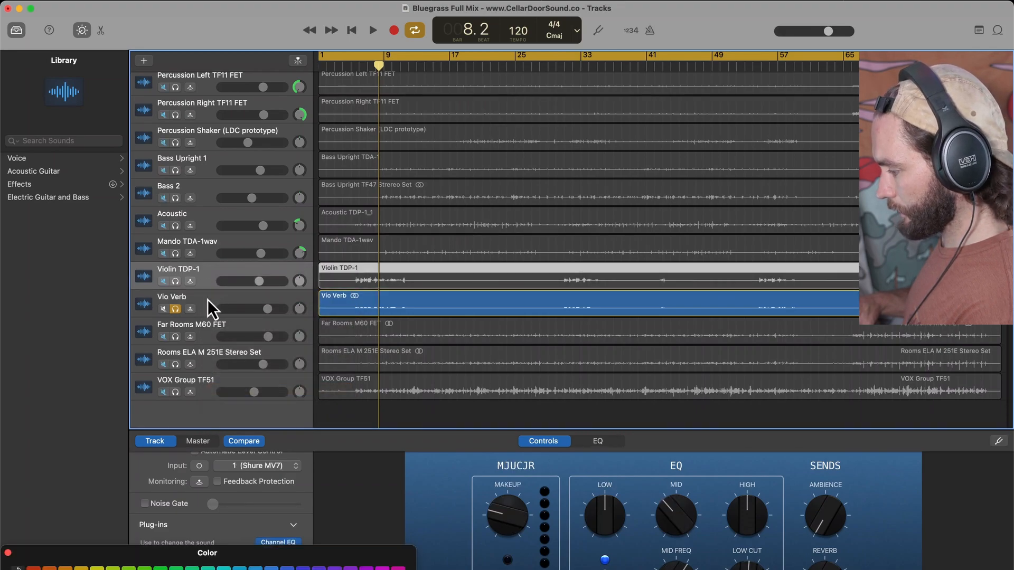
click(207, 299)
click(18, 567)
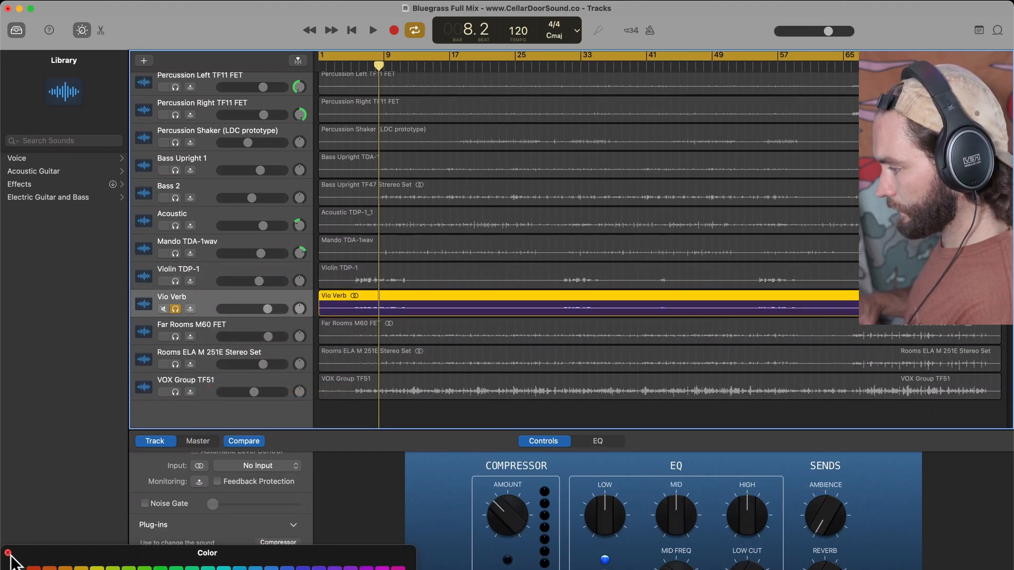
click(8, 553)
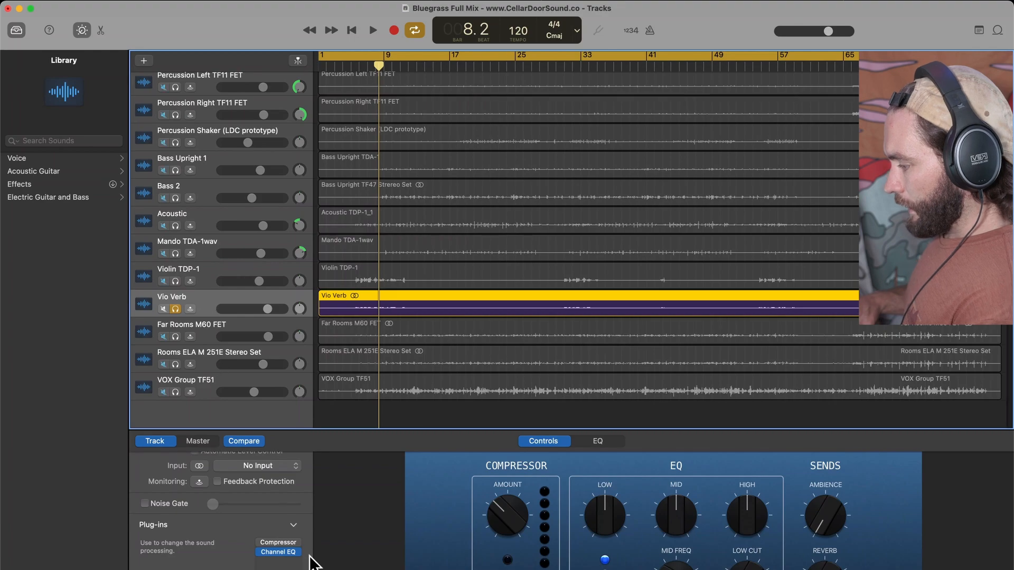
- Replace the Compressor on Vio Verb with the Space Designer reverb and move its window clear of the track list
click(297, 544)
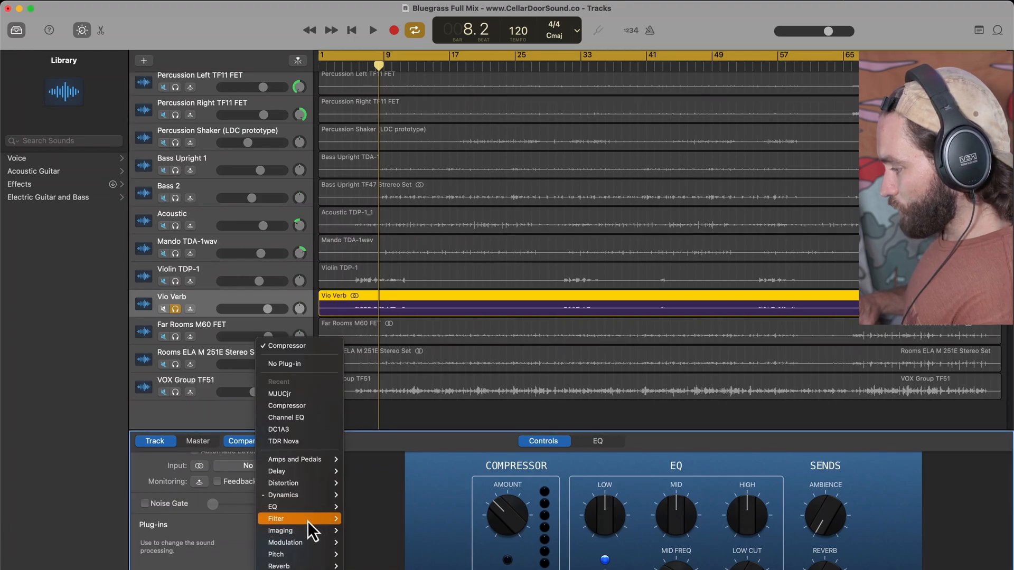
mouse_move(309, 554)
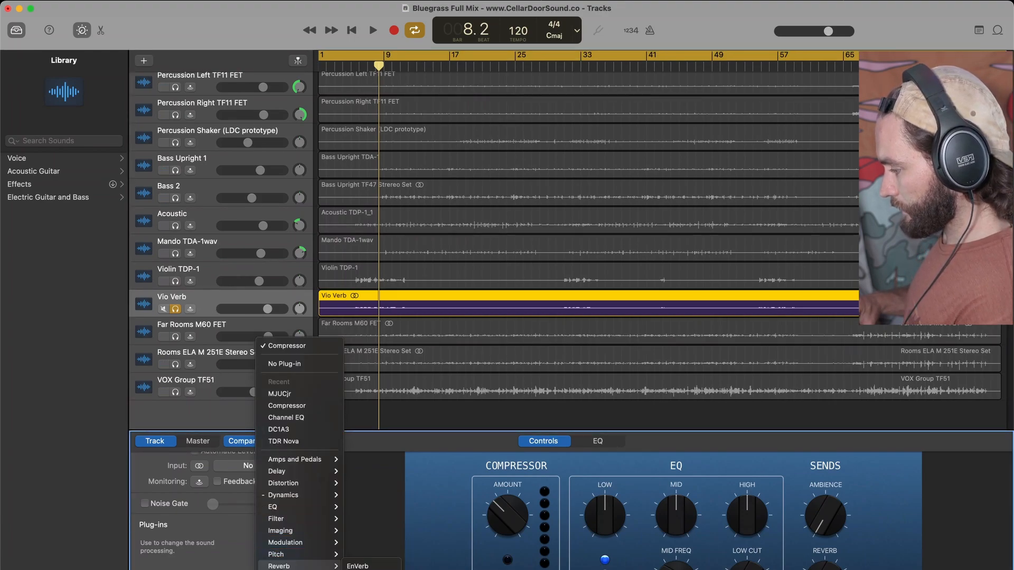
click(363, 569)
drag(415, 157, 513, 102)
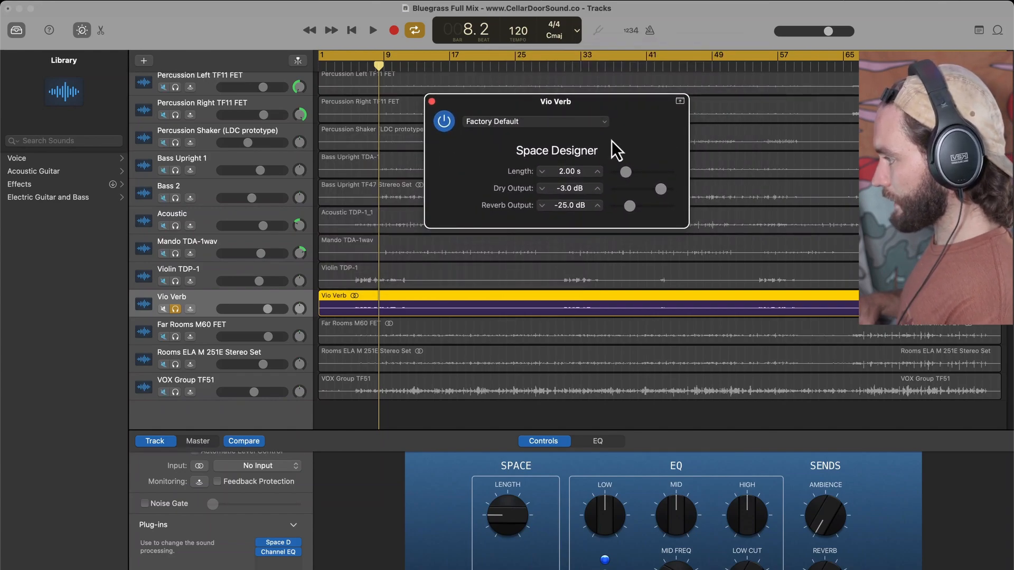
- Move the cycle area's start to bar 5 and audition Space Designer's 0.3s Wooden Chamber small-room preset on Vio Verb
drag(320, 59, 351, 52)
click(584, 122)
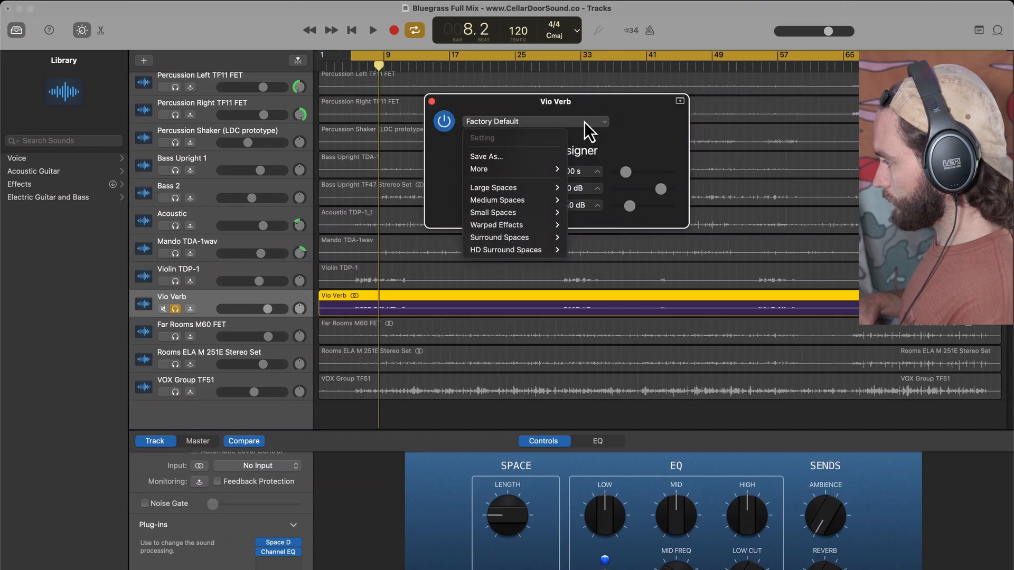
mouse_move(514, 201)
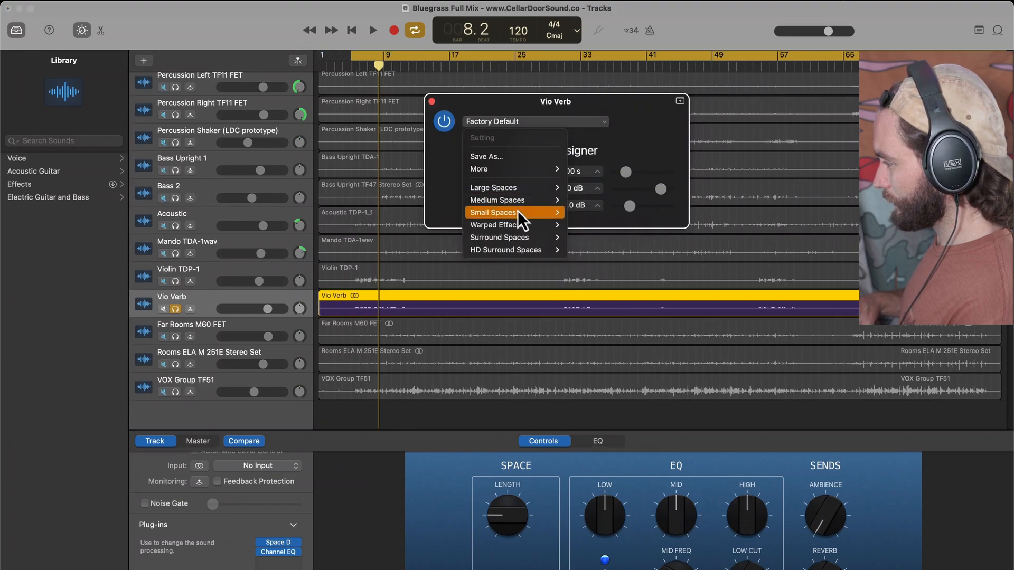
mouse_move(597, 211)
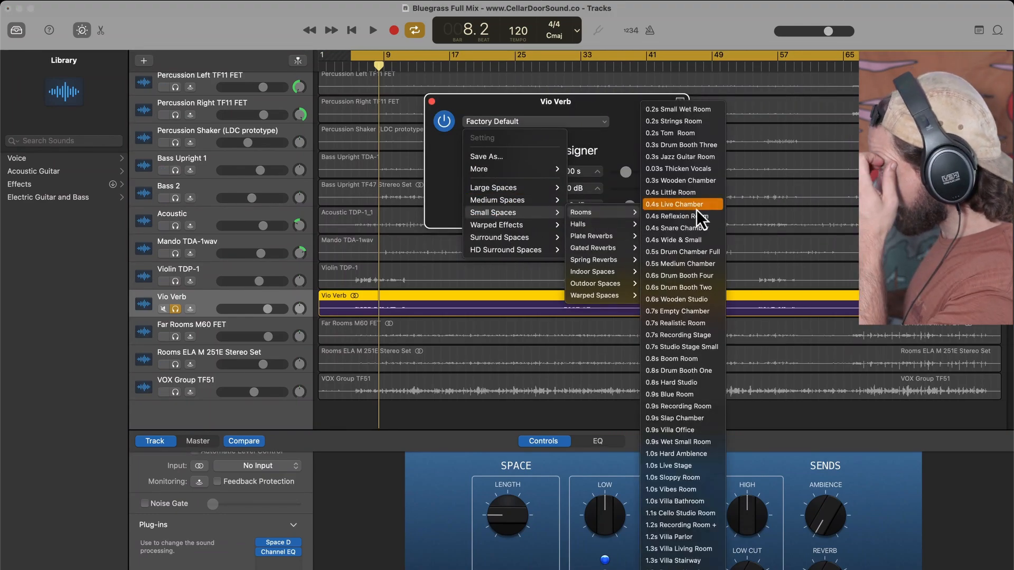
click(710, 180)
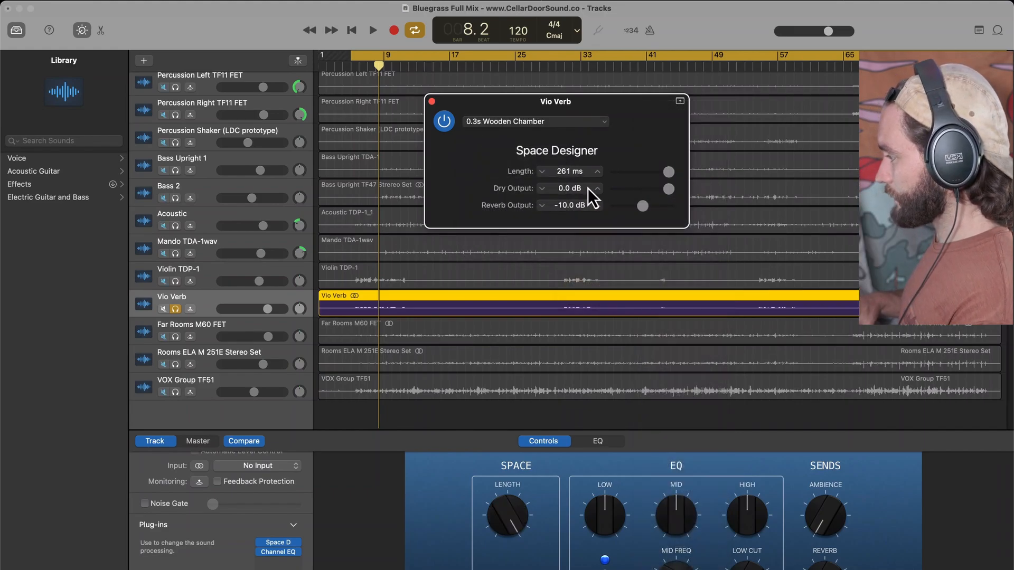
key(space)
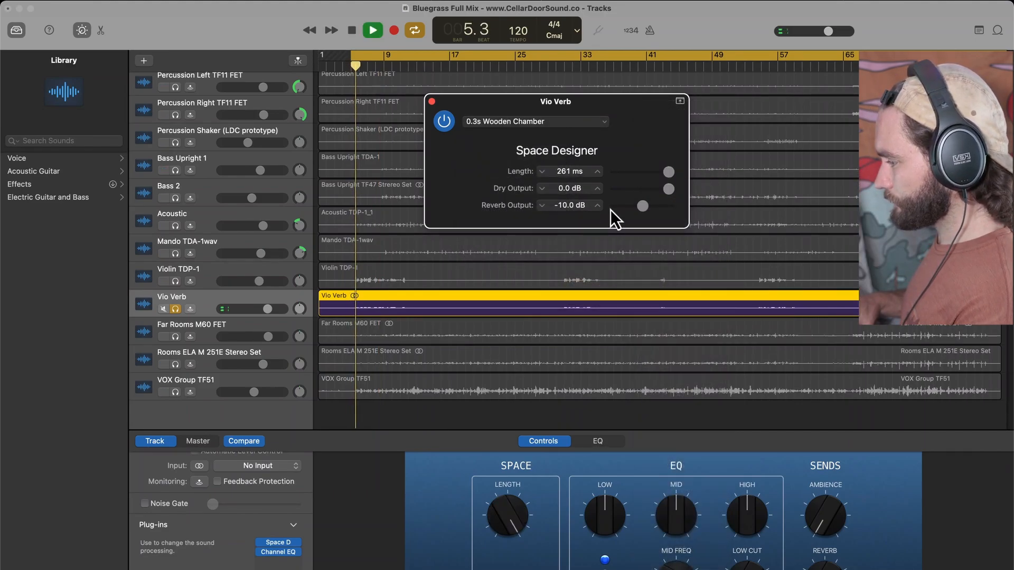
key(space)
- Load Space Designer's 1.1s Cello Studio Room small-room preset, set the length to 1.10 s and mute the dry output
click(564, 124)
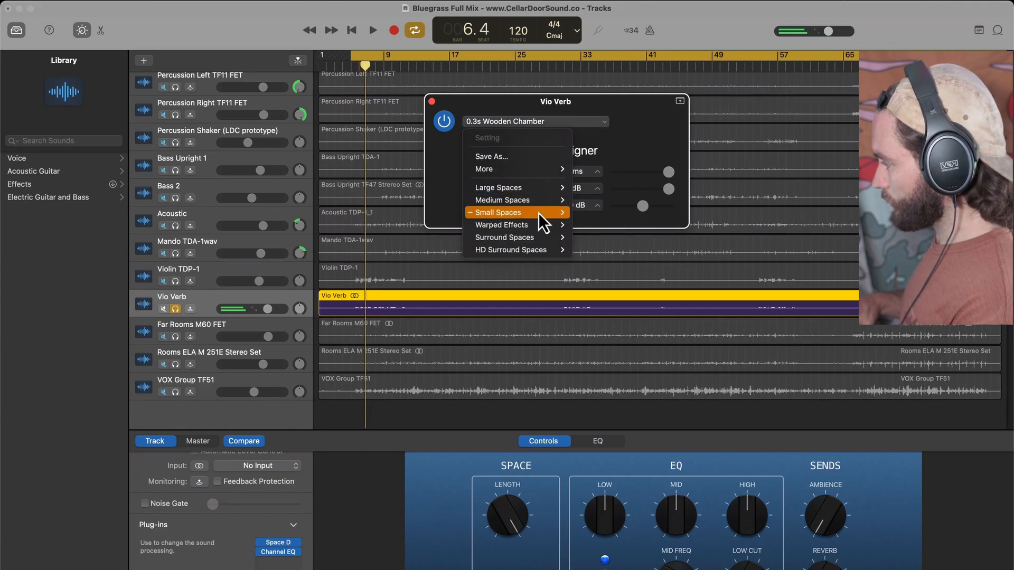
mouse_move(538, 213)
mouse_move(601, 212)
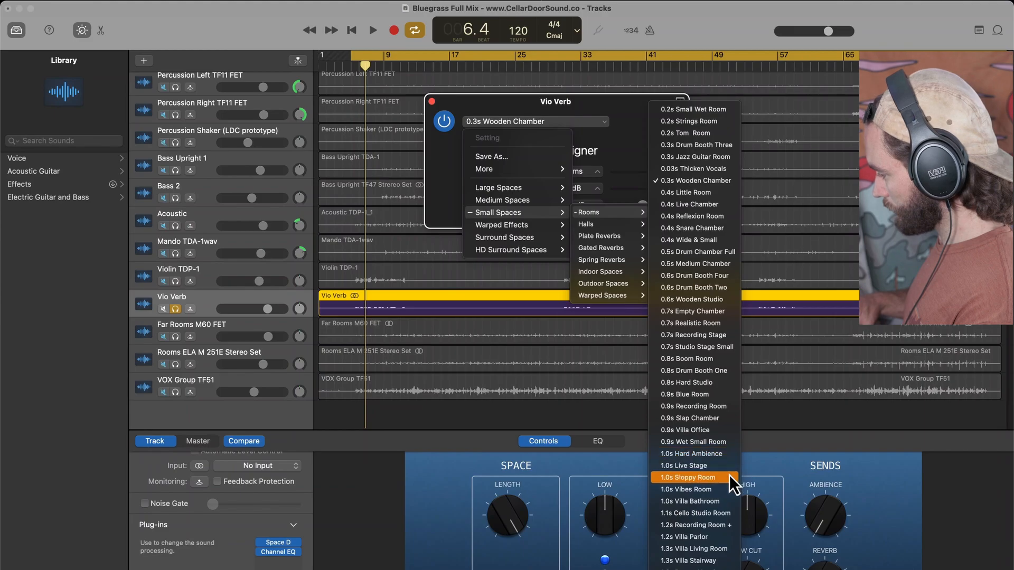
click(735, 512)
key(space)
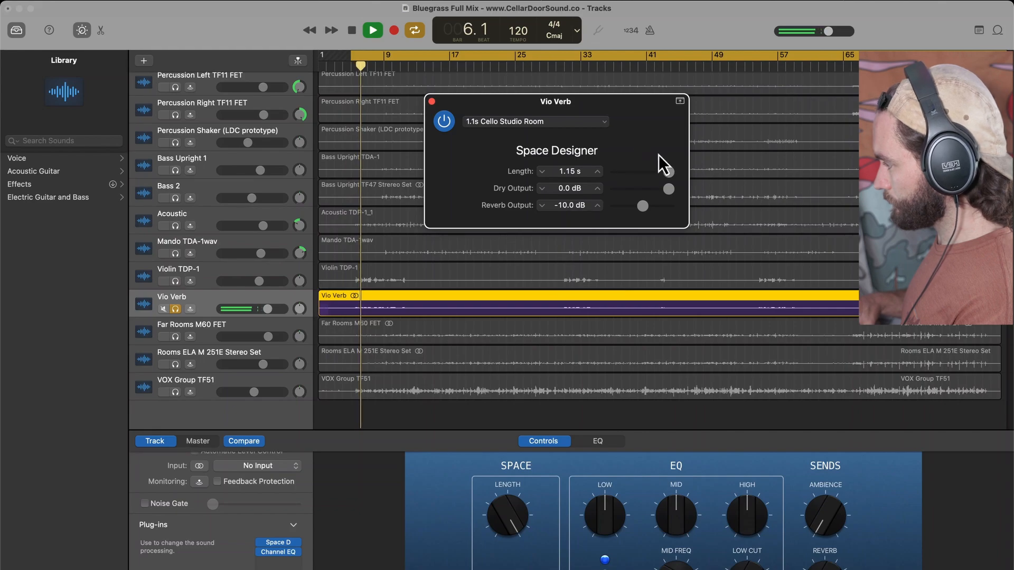
drag(669, 173, 668, 172)
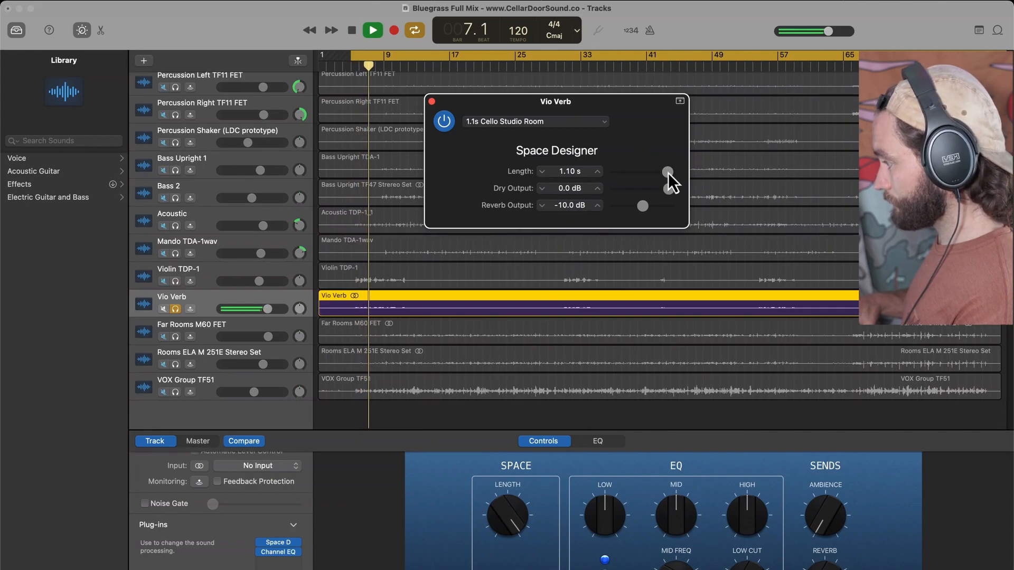
key(space)
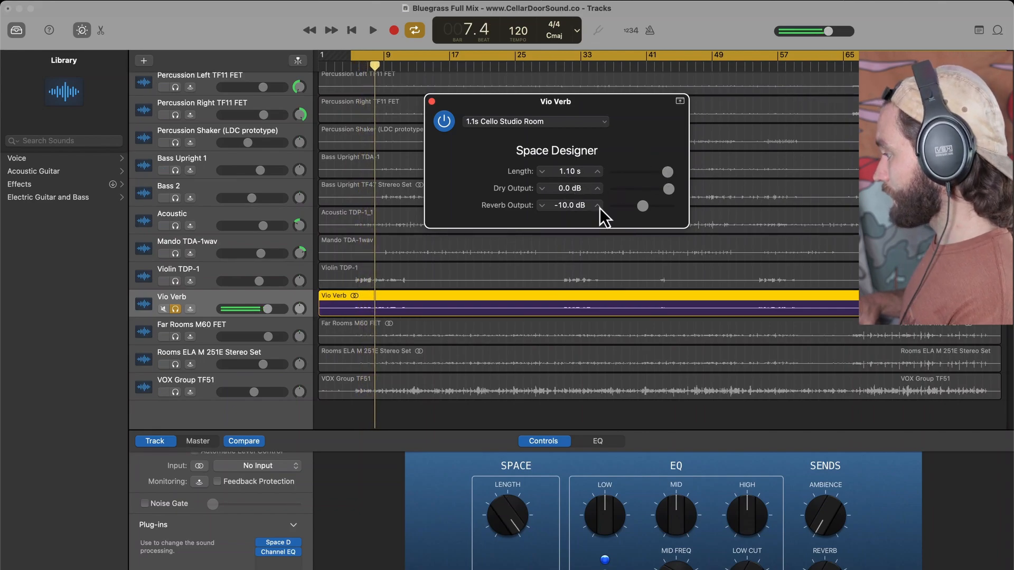
drag(668, 189, 580, 189)
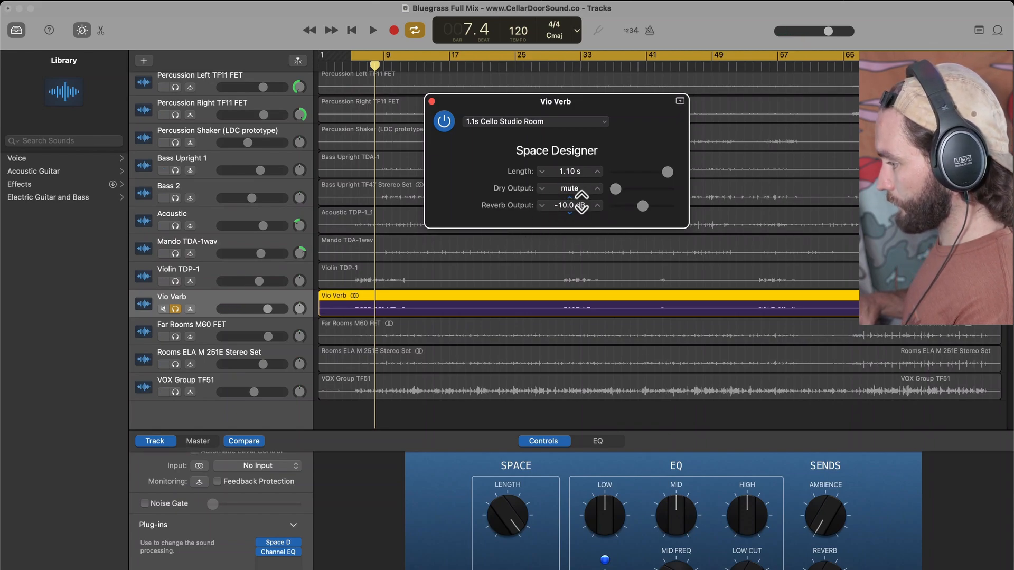
- Solo Violin TDP-1 and VOX Group TF51 with Vio Verb, and during playback raise Vio Verb's volume from near zero to about -4.4 dB
click(179, 281)
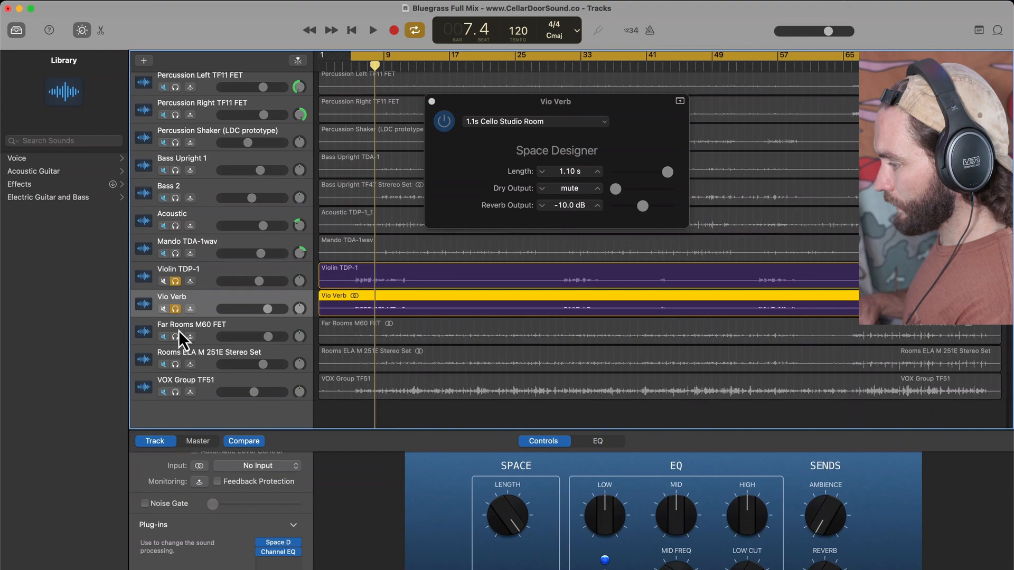
click(176, 392)
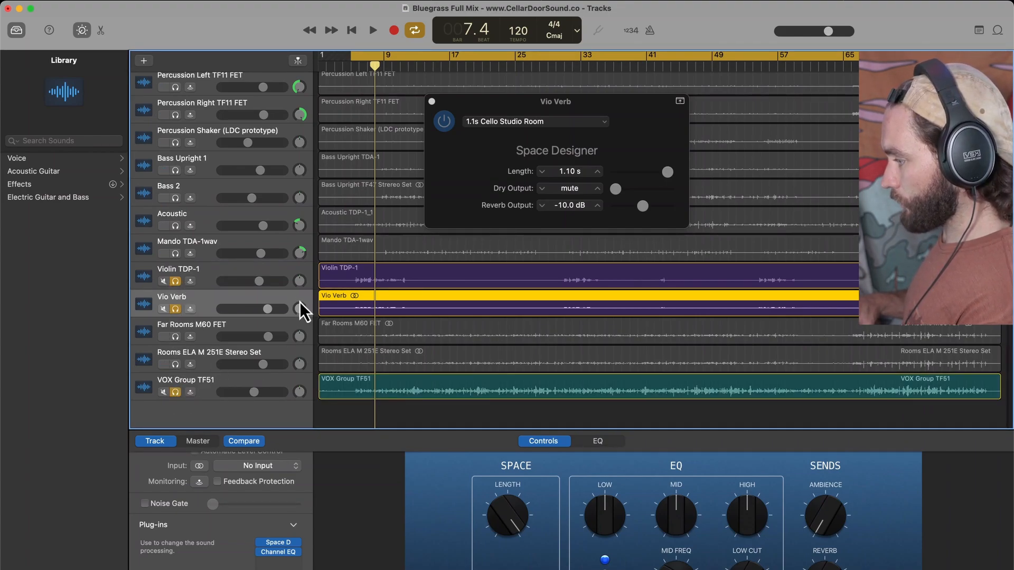
drag(268, 308, 221, 309)
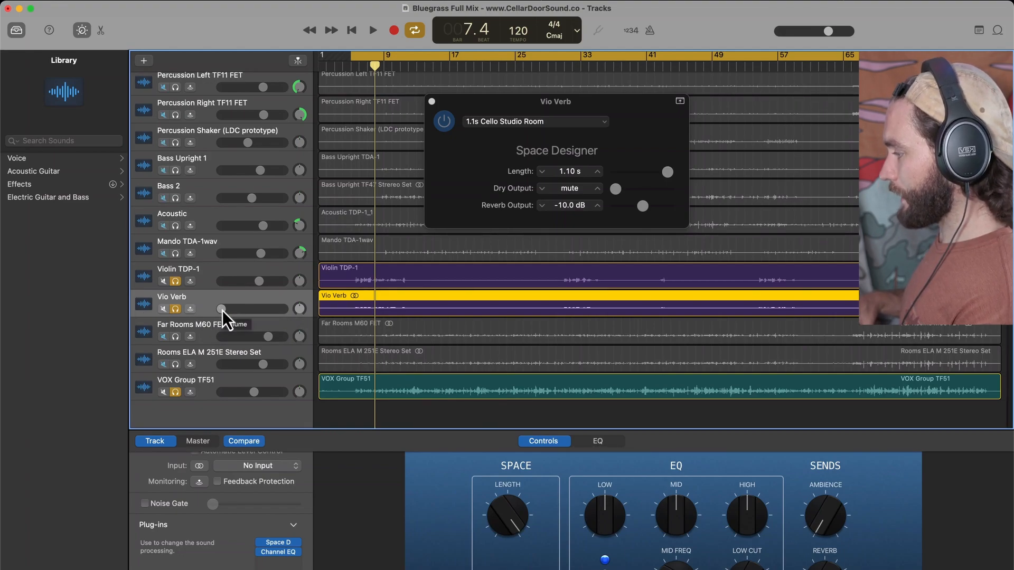
key(space)
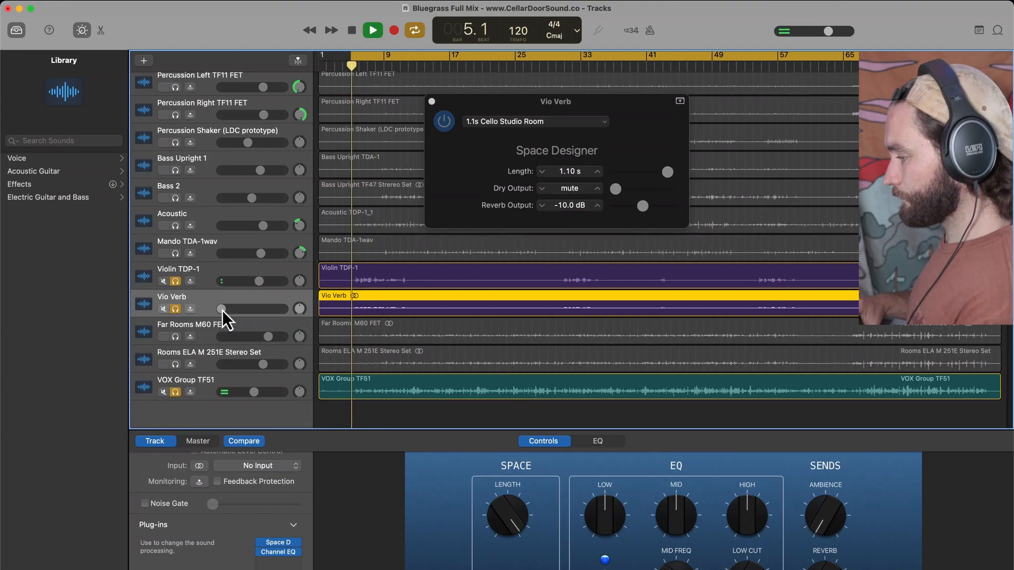
drag(222, 309, 255, 309)
key(space)
- Compare the soloed violin and vocals with Vio Verb muted and unmuted during playback
key(space)
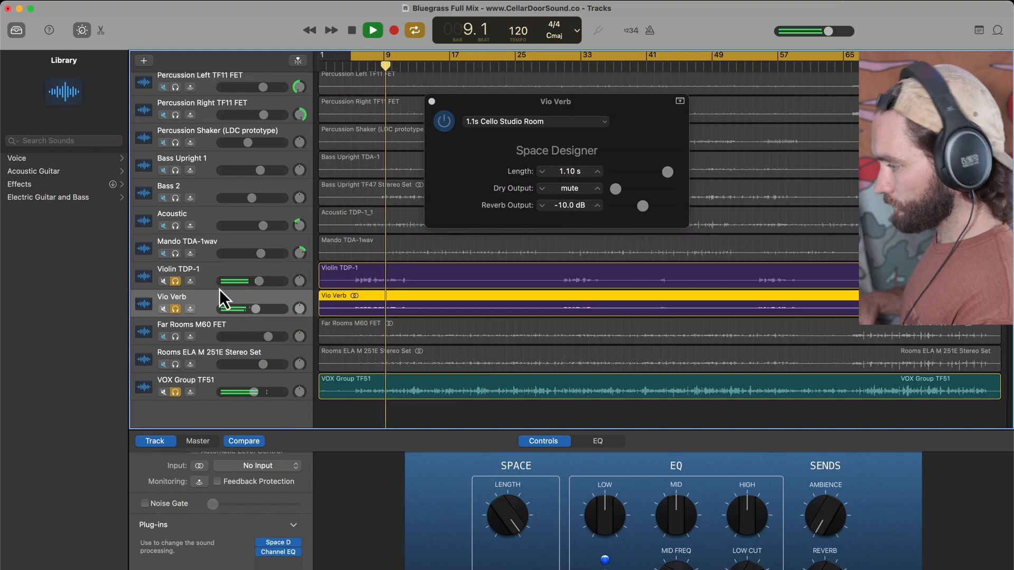
click(163, 310)
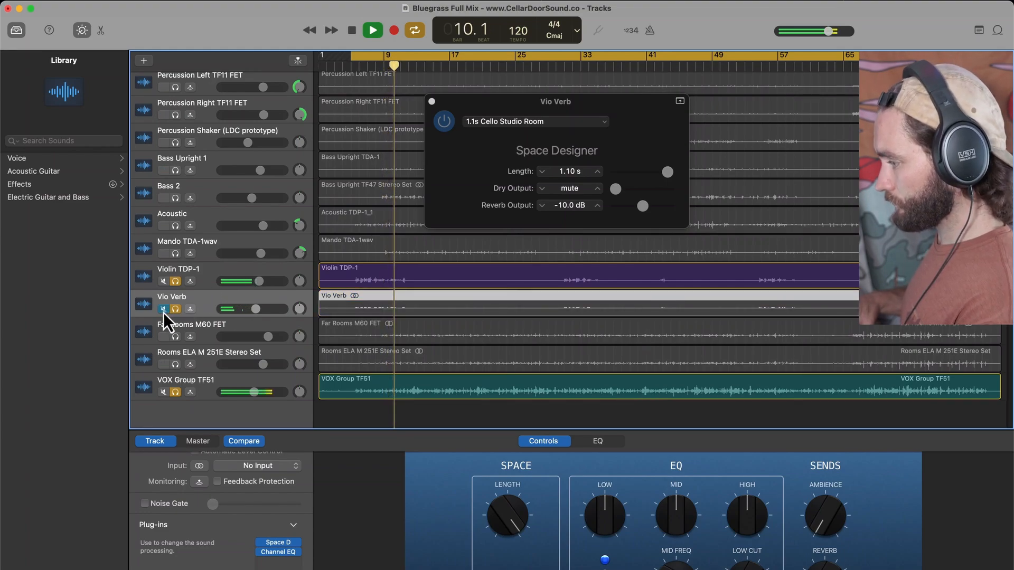
click(163, 310)
key(space)
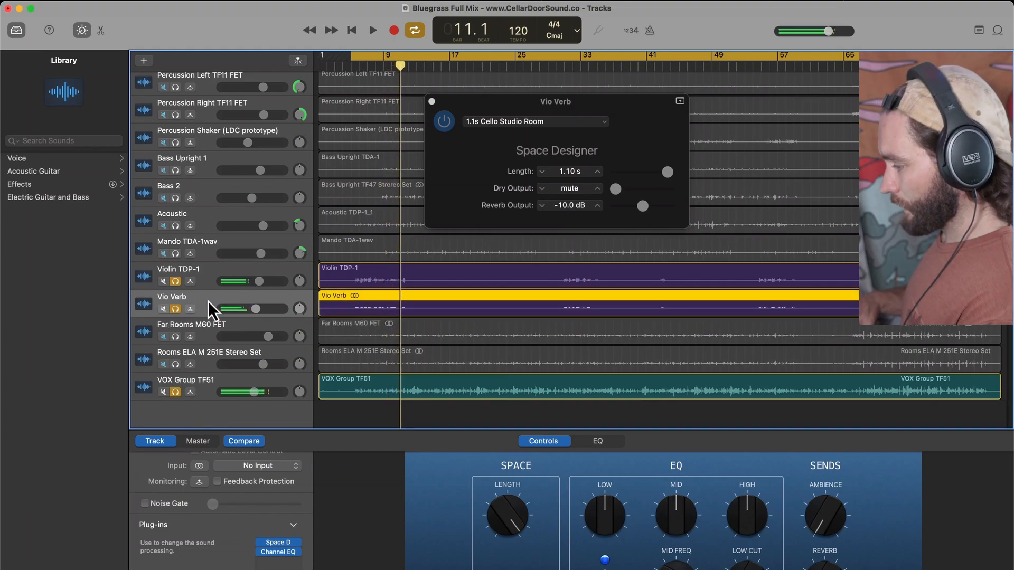
- Enable the low-cut band in Vio Verb's Channel EQ at about 150 Hz and close the EQ window
click(278, 551)
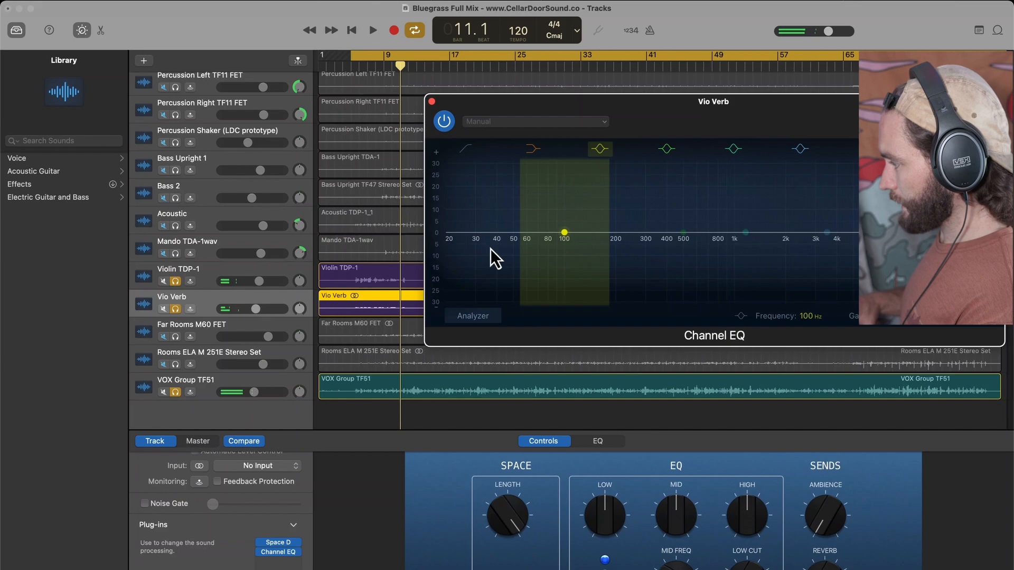
click(471, 153)
drag(446, 242, 597, 243)
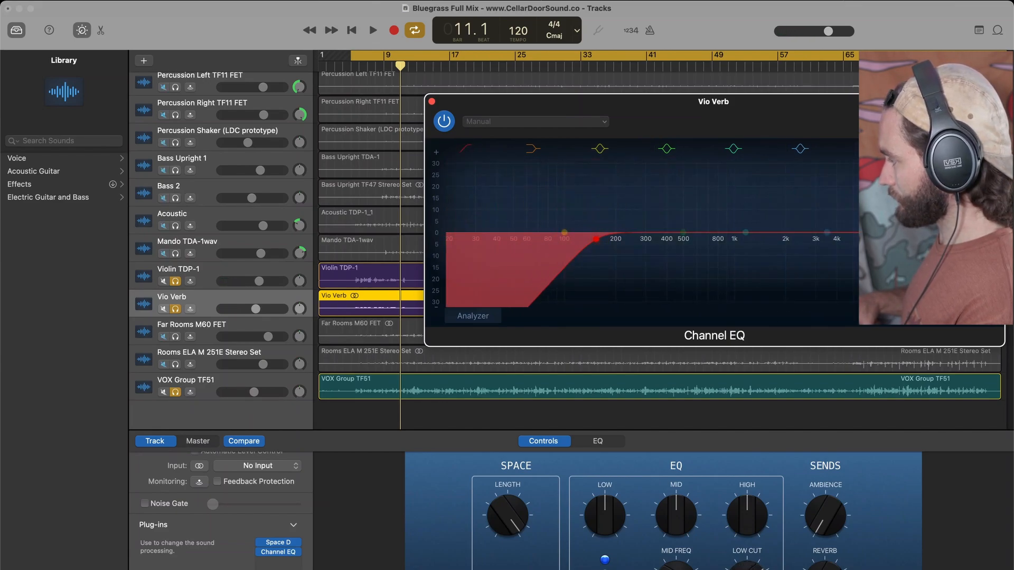
click(432, 101)
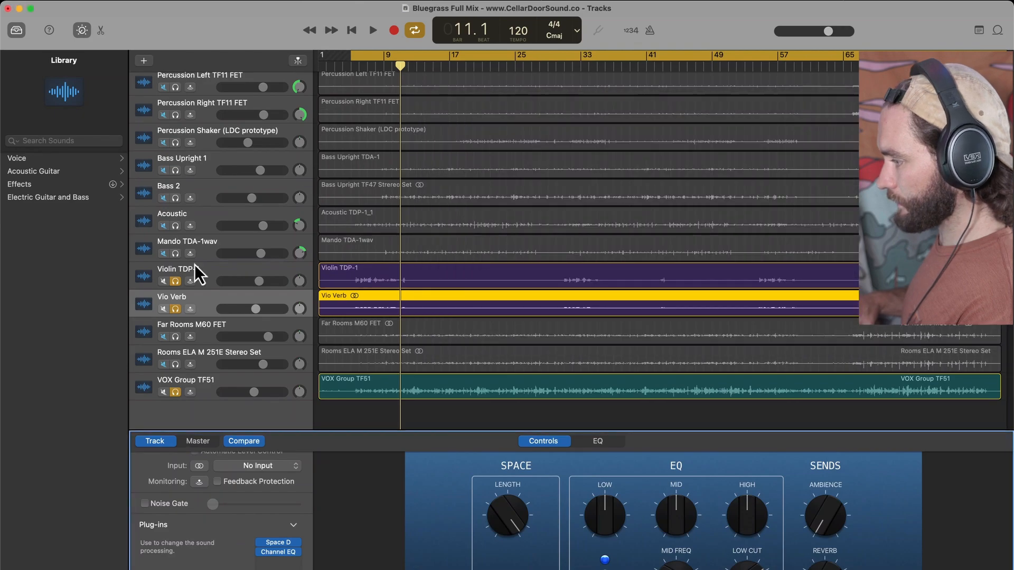
- Unsolo Violin TDP-1, Vio Verb and VOX Group TF51, and compare the full mix with Vio Verb muted and unmuted
click(175, 280)
click(175, 309)
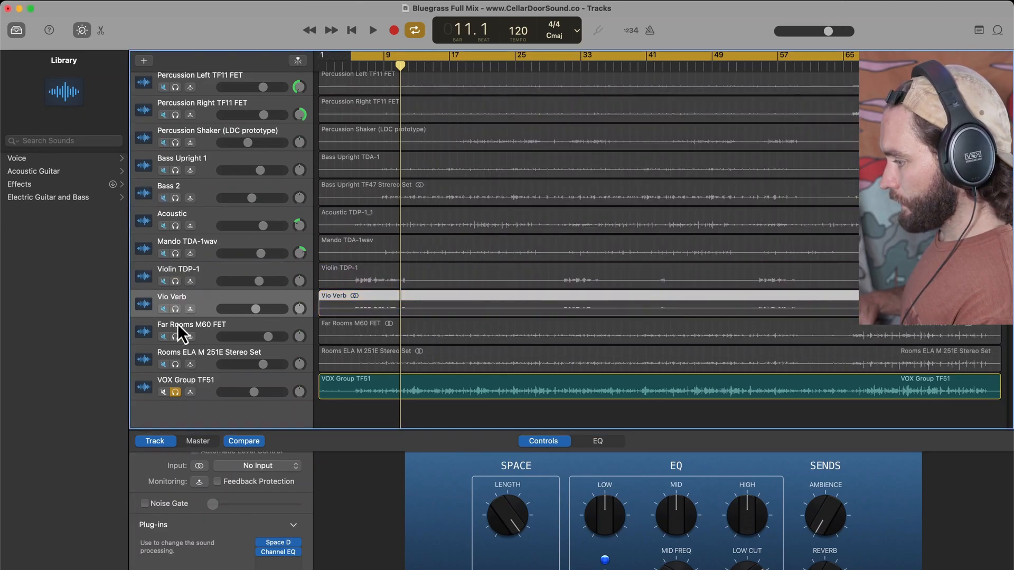
click(176, 392)
key(space)
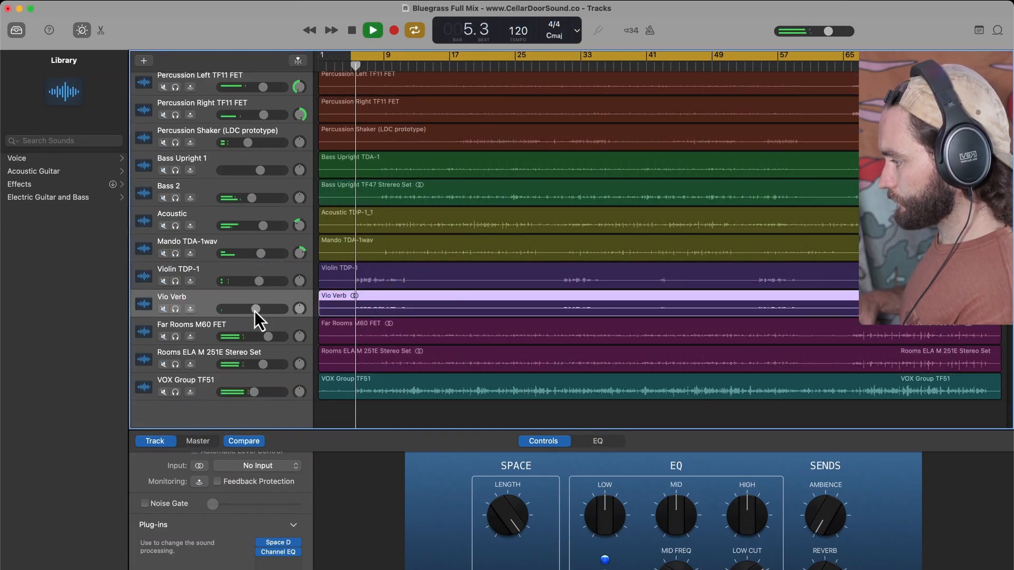
click(255, 311)
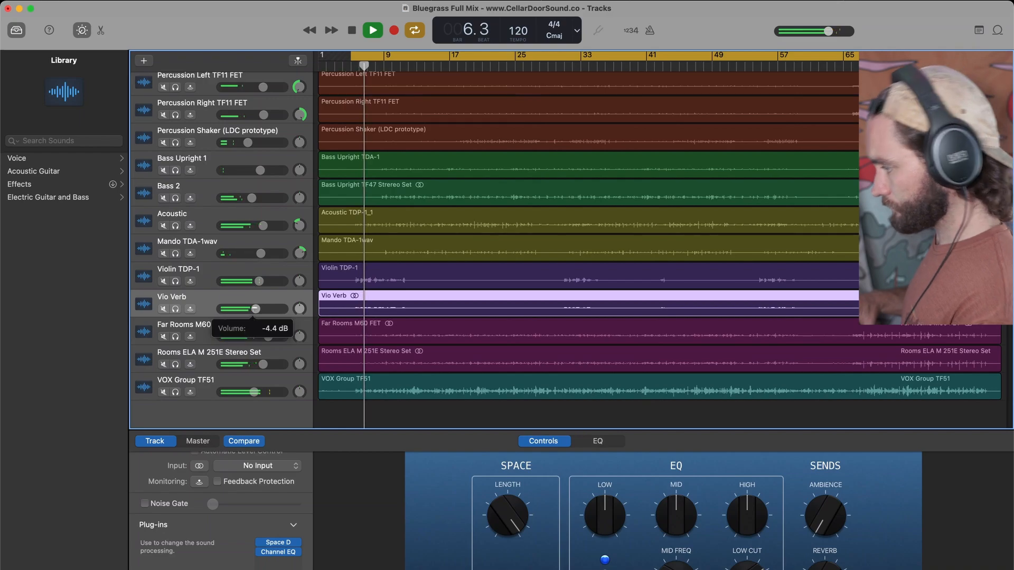
click(164, 309)
click(164, 309)
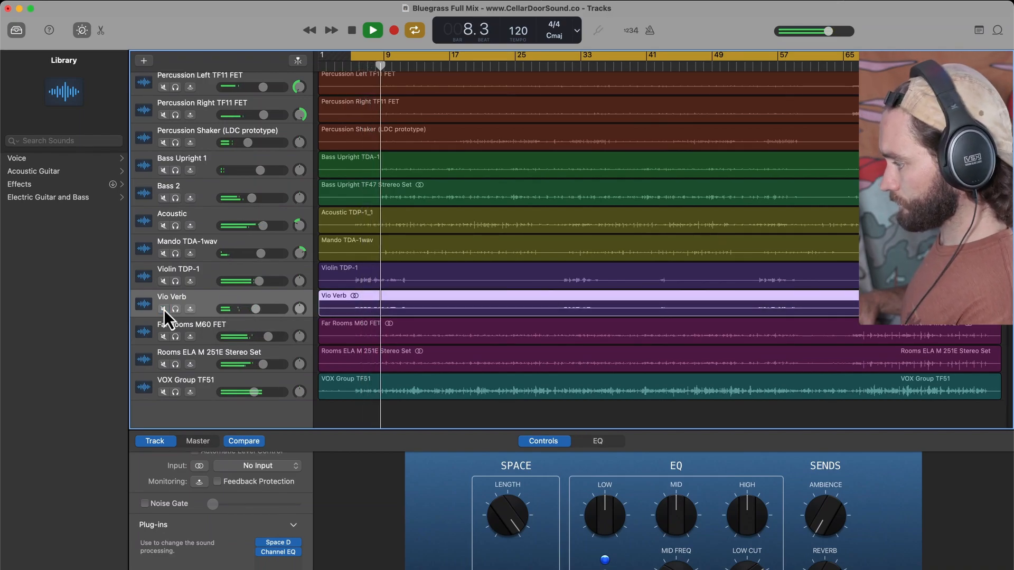
- Slightly lower the volumes of Far Rooms M60 FET and Rooms ELA M 251E Stereo Set and stop playback
drag(256, 309, 257, 310)
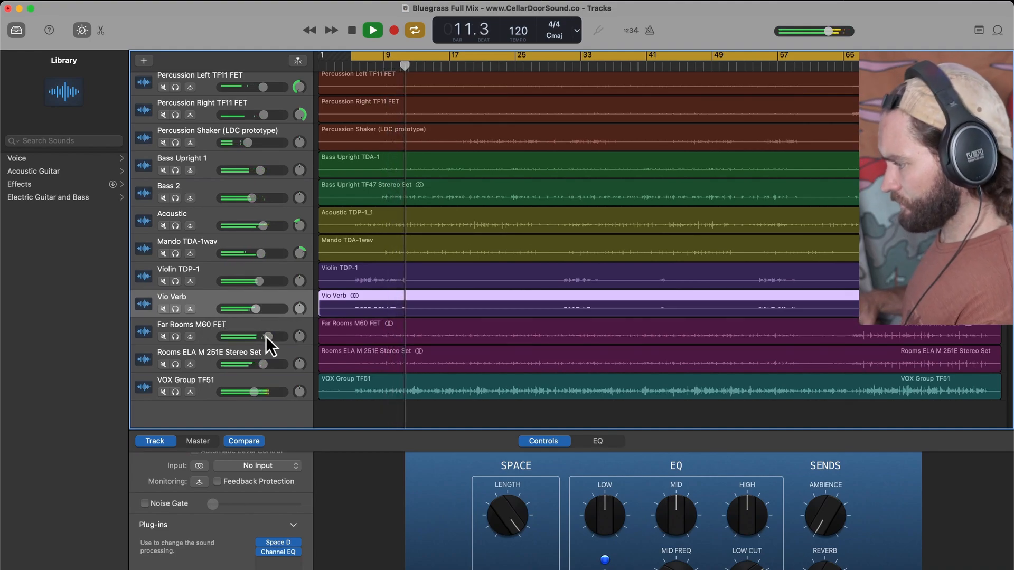
drag(267, 336, 259, 364)
key(space)
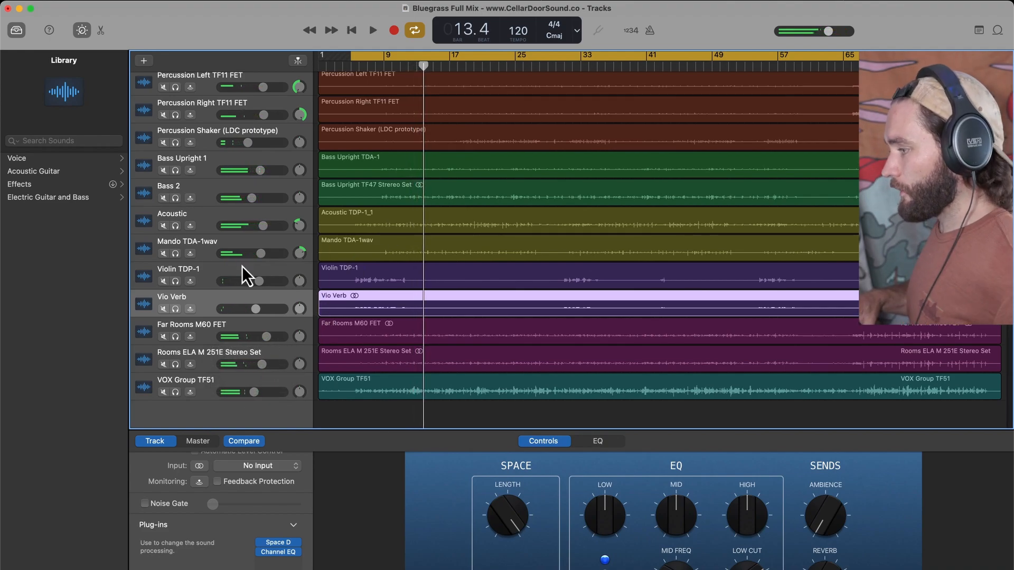
click(205, 274)
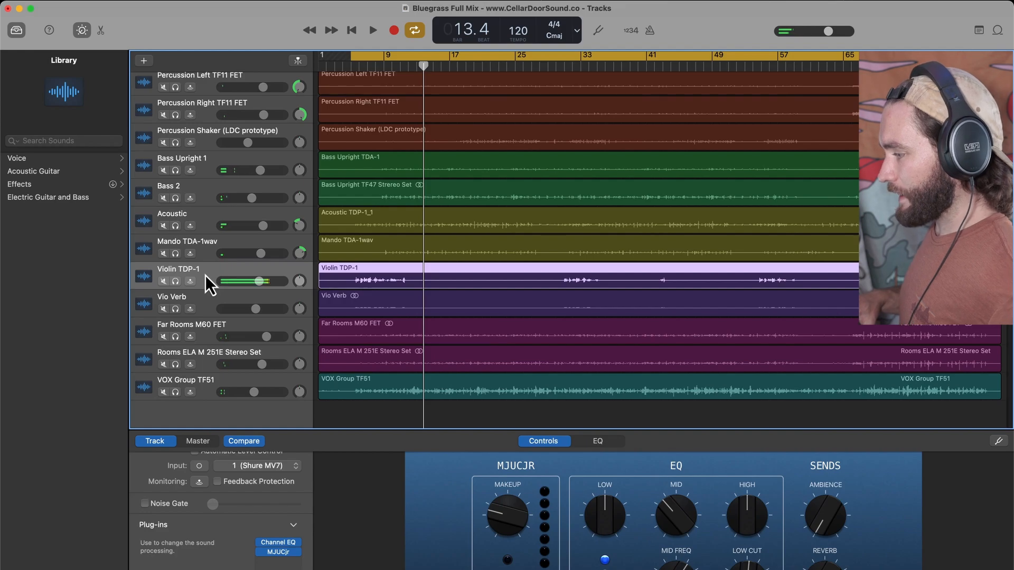
right_click(205, 271)
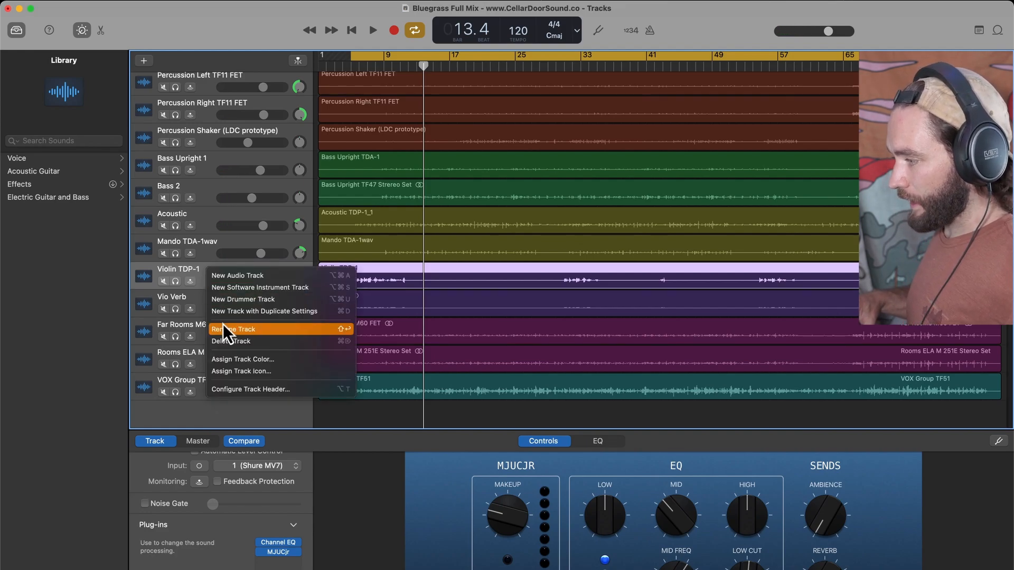
click(201, 285)
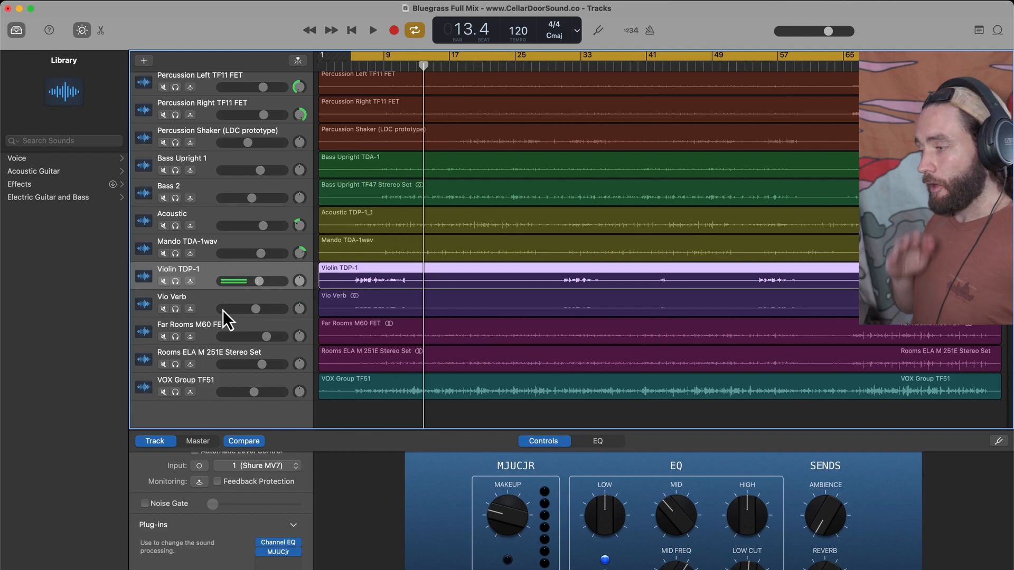
click(210, 252)
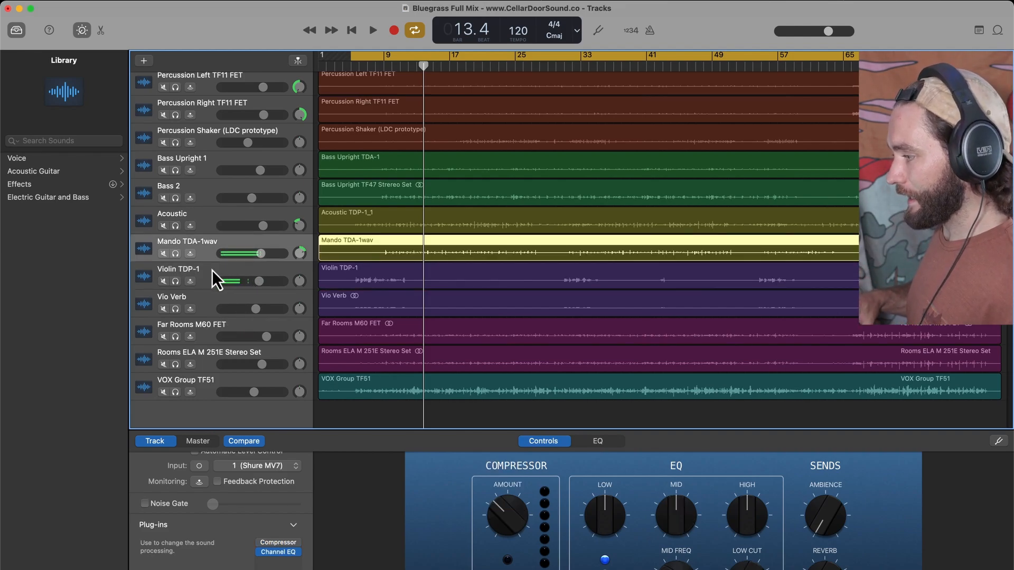
click(211, 270)
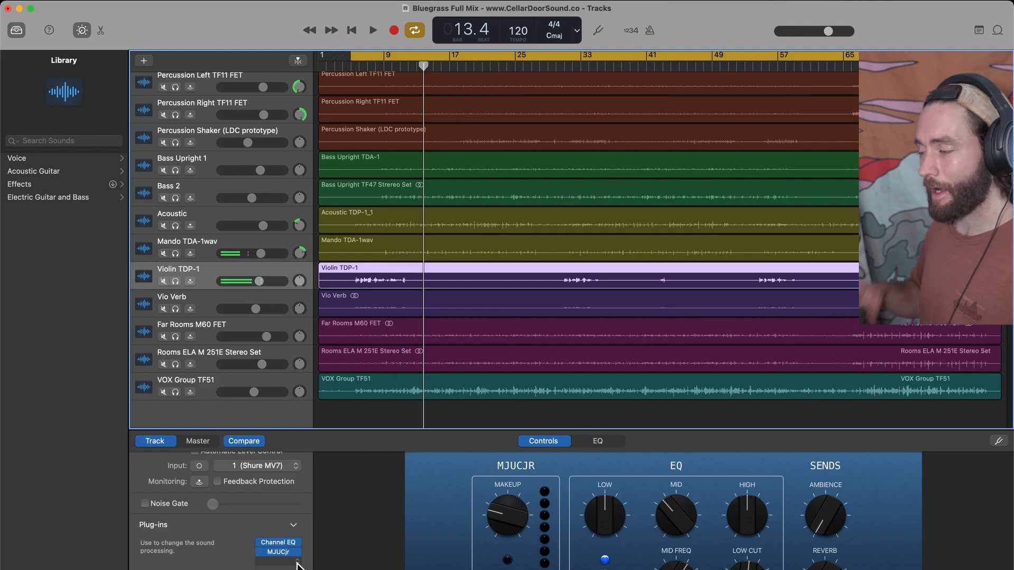
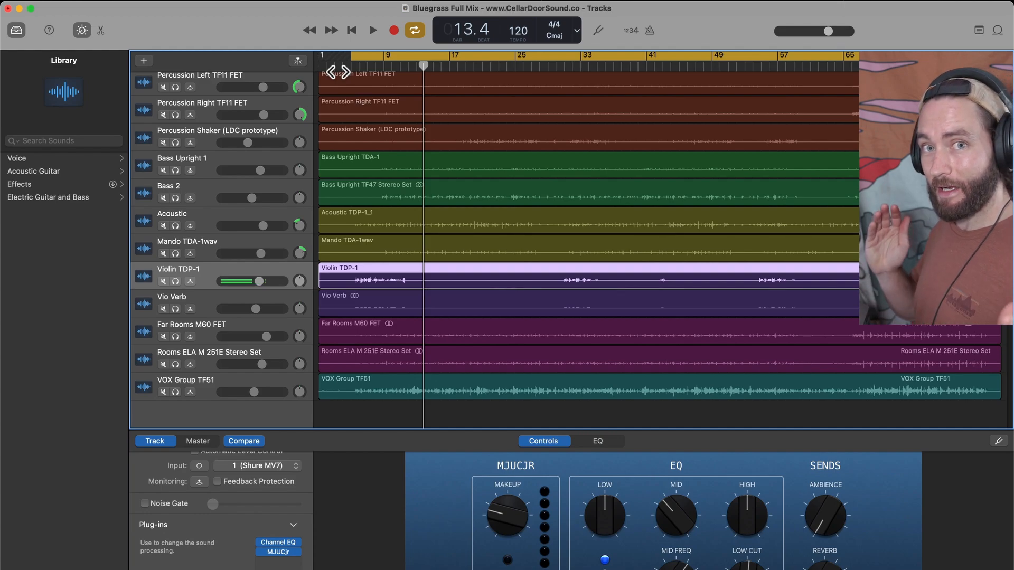
click(200, 298)
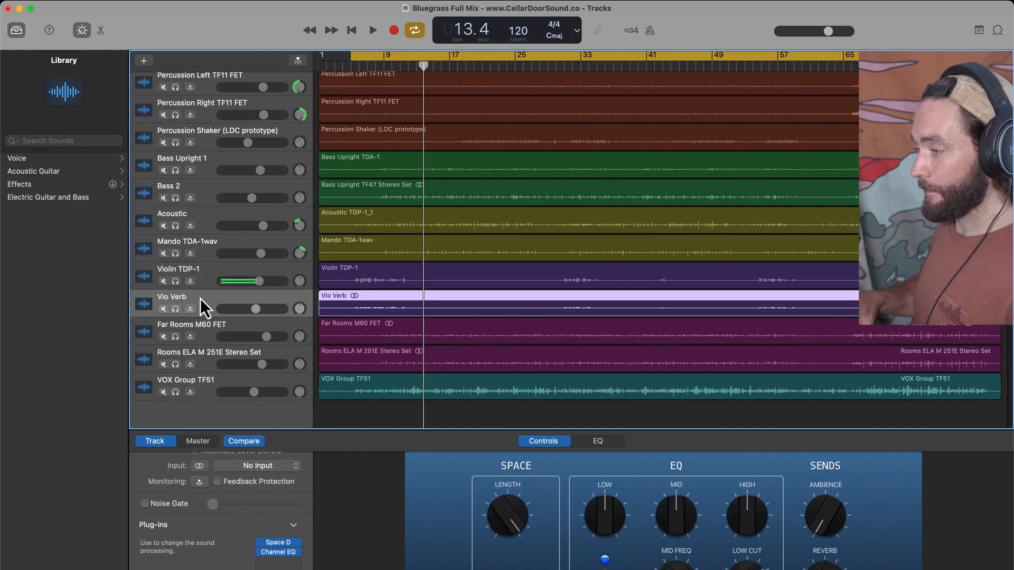
mouse_move(289, 558)
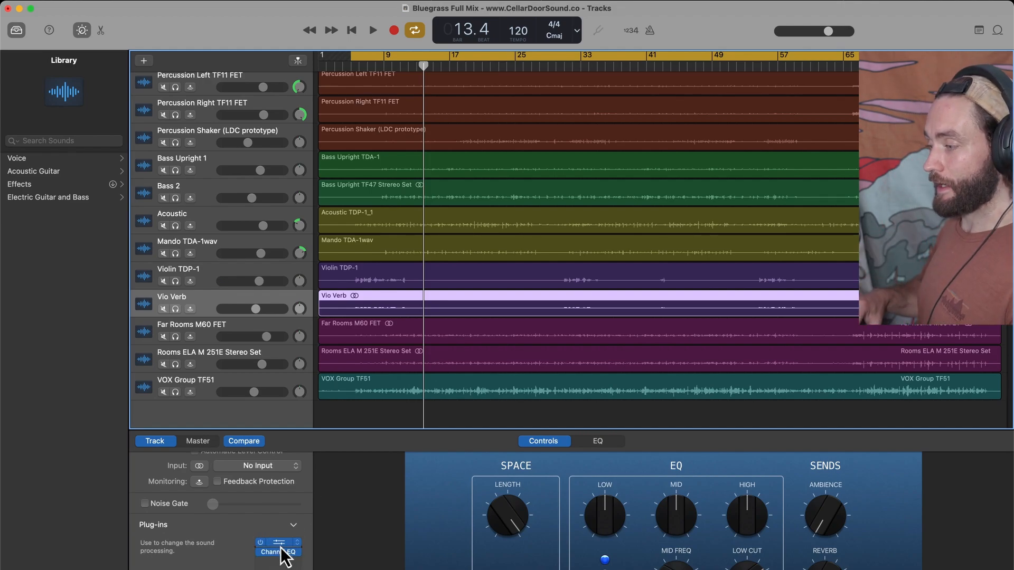
- Show and hide the track automation lanes, and play back a passage of the full mix
key(a)
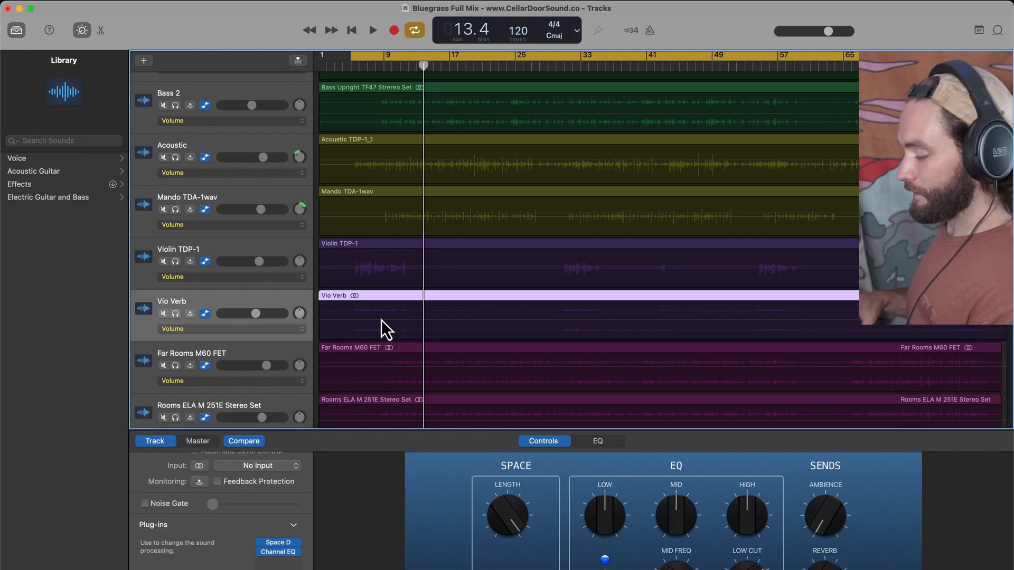
key(a)
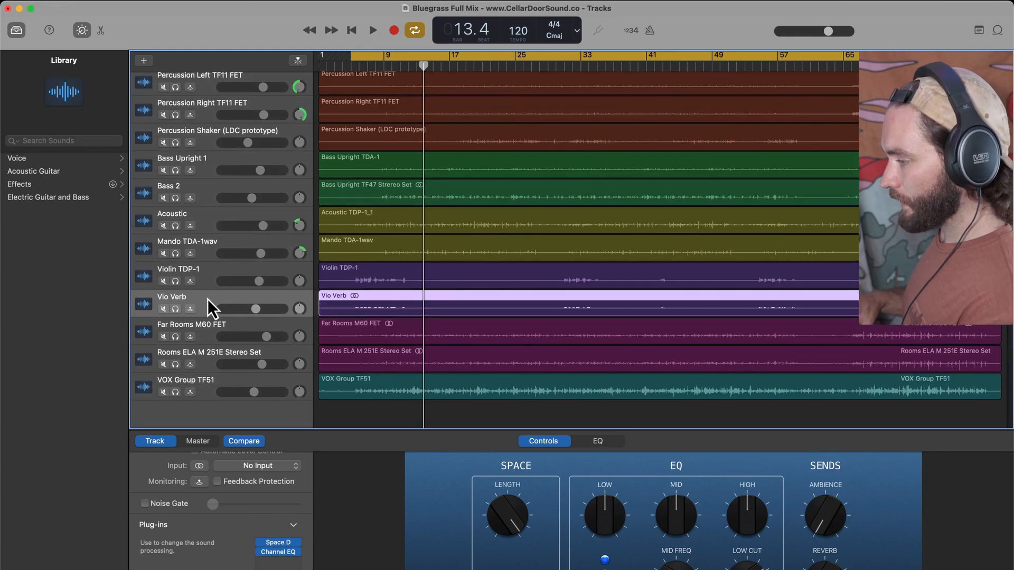
key(space)
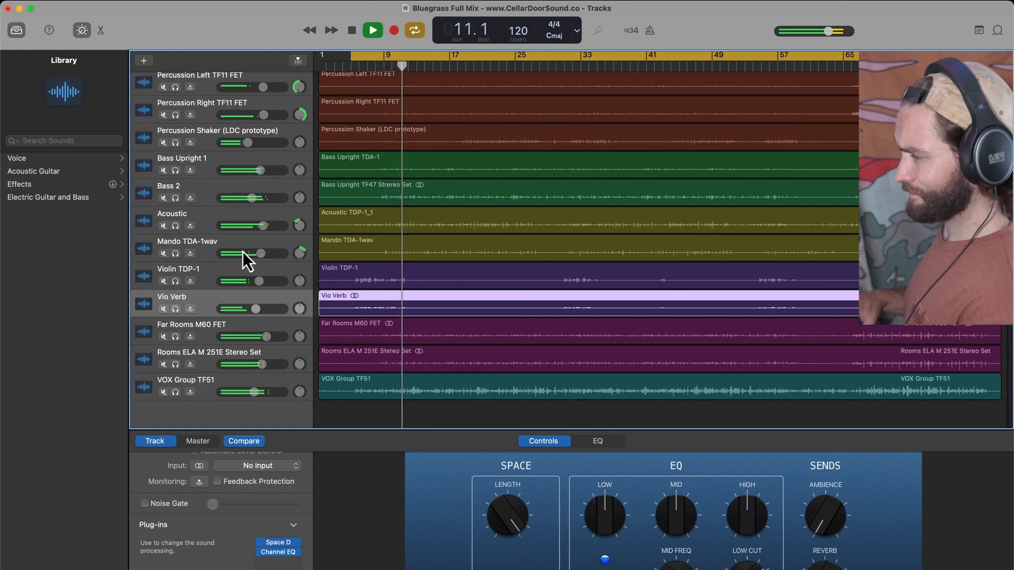
scroll(209, 227, up, 1)
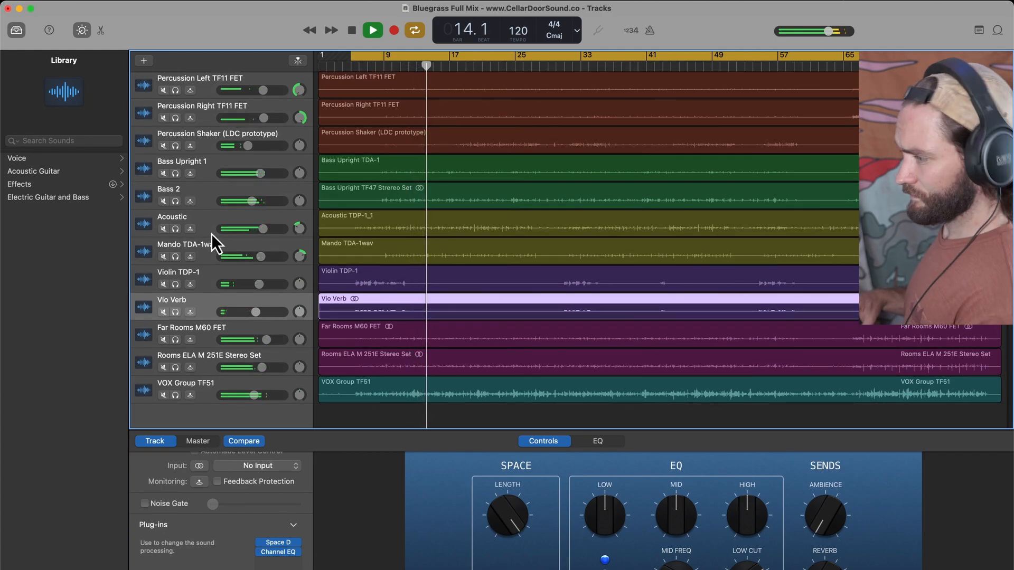
key(space)
- Solo and select VOX Group TF51, and extend the cycle area's start back to bar 1
click(176, 395)
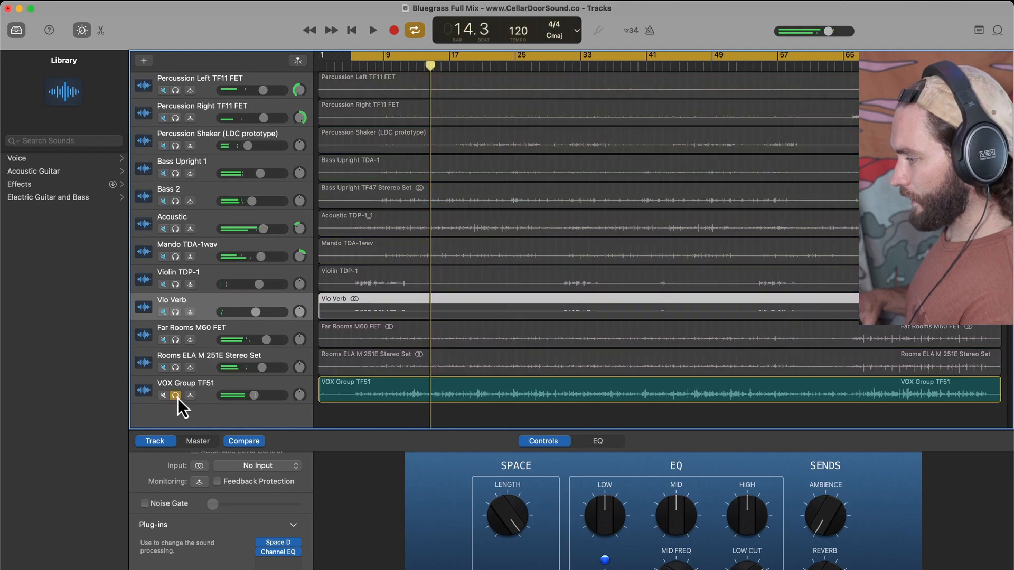
click(205, 393)
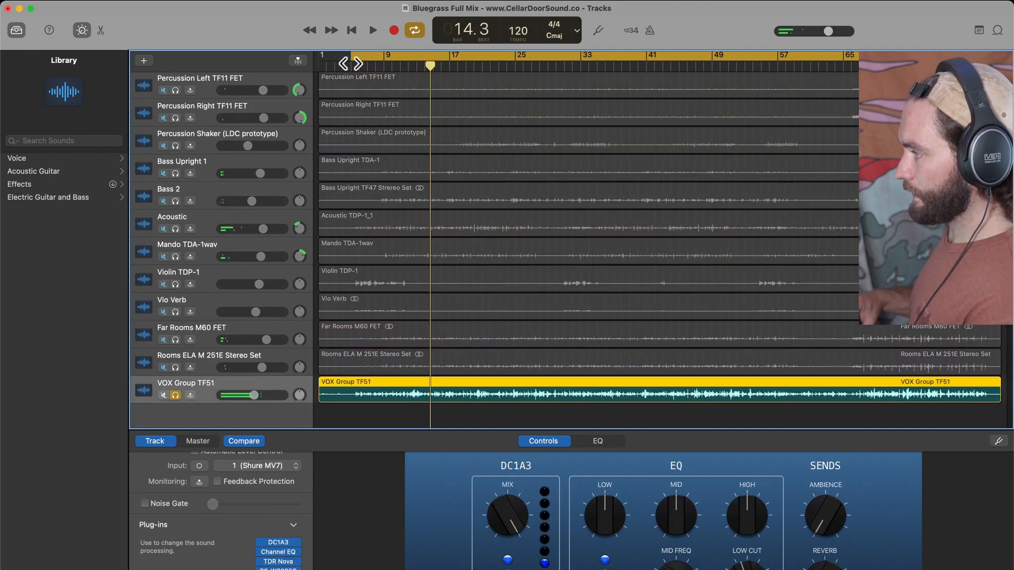
drag(352, 60, 318, 59)
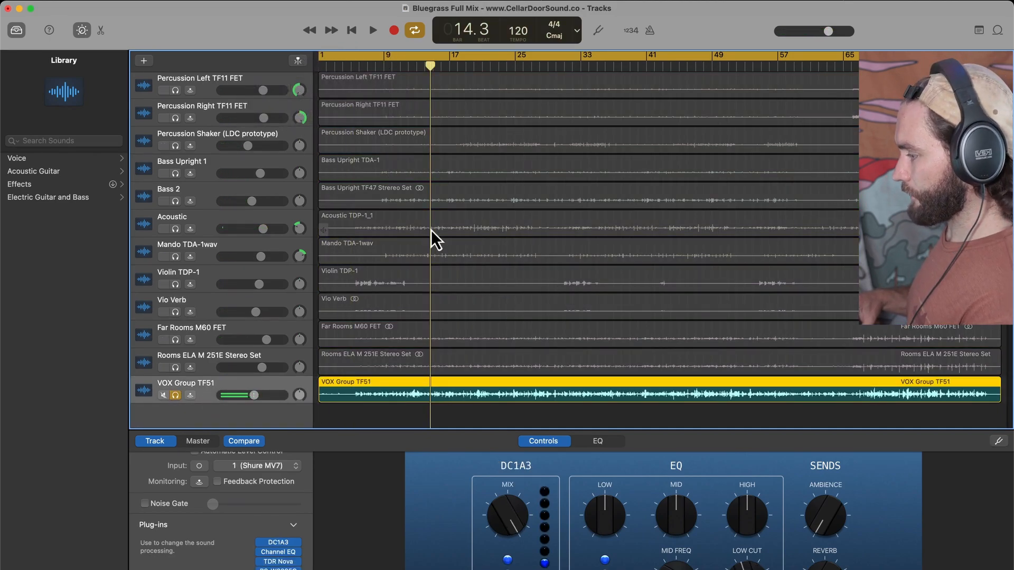
- Export the soloed vocals to Downloads as an uncompressed 24-bit WAVE file named Vocal Verb
click(248, 6)
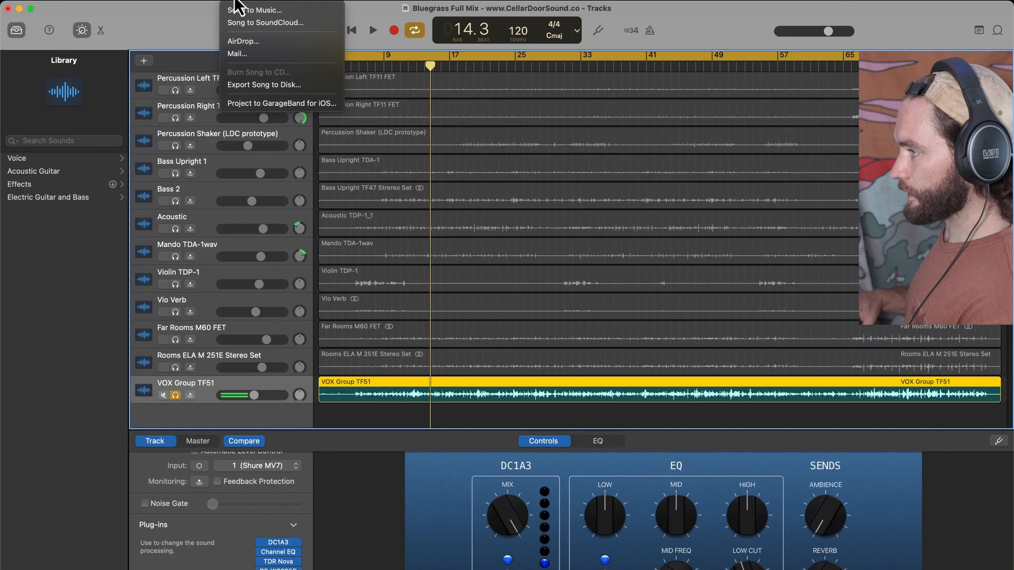
click(265, 87)
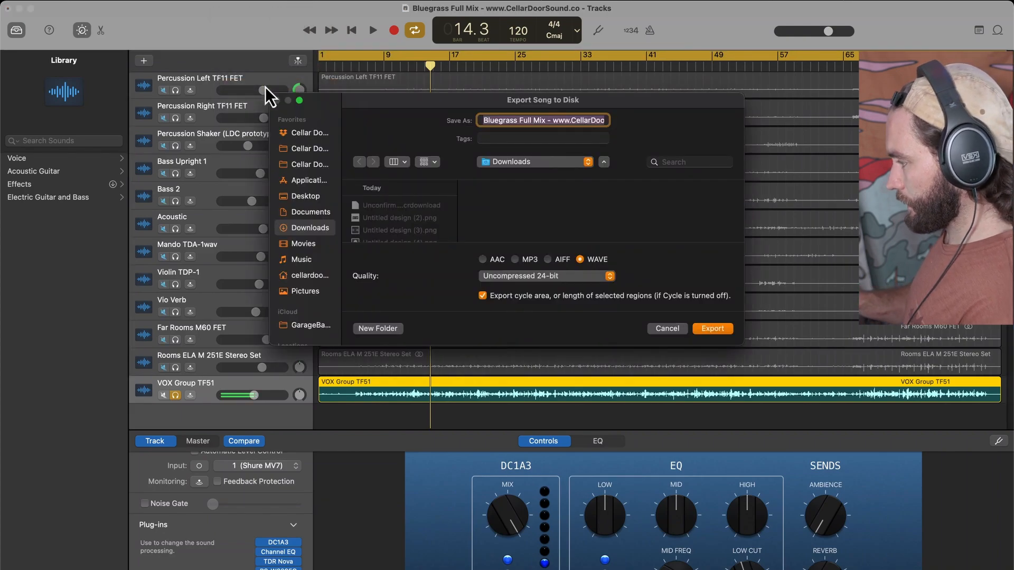
text(Vocal)
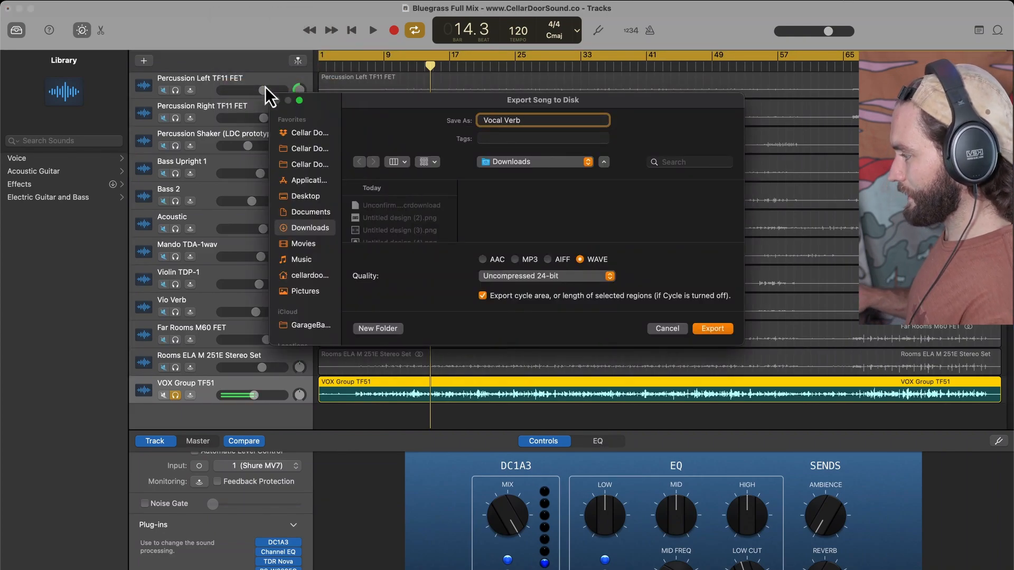
text( Verb)
key(Return)
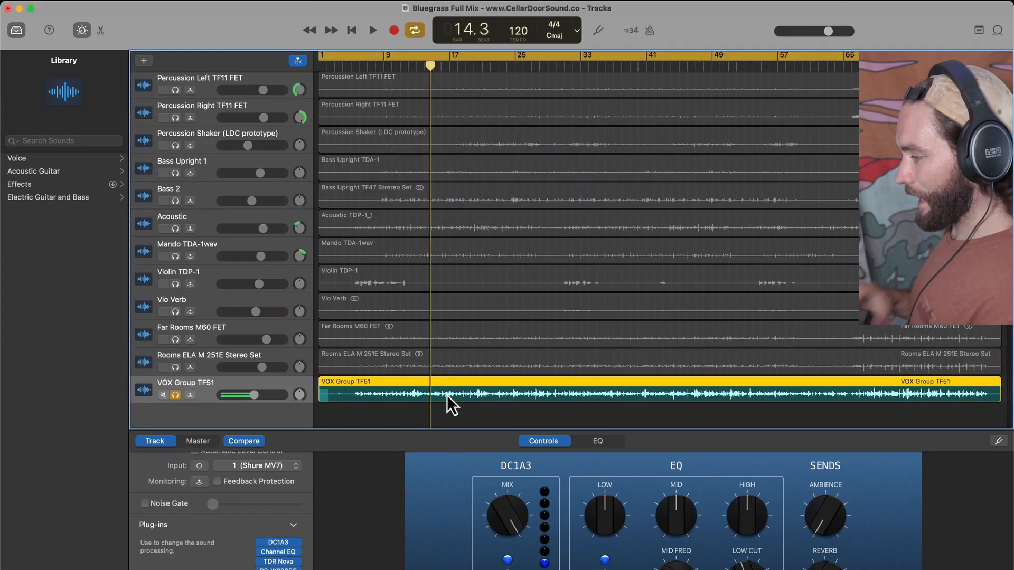
- Import Vocal Verb.wav from Downloads as a new track below VOX Group TF51, and solo it in place of the group
click(176, 395)
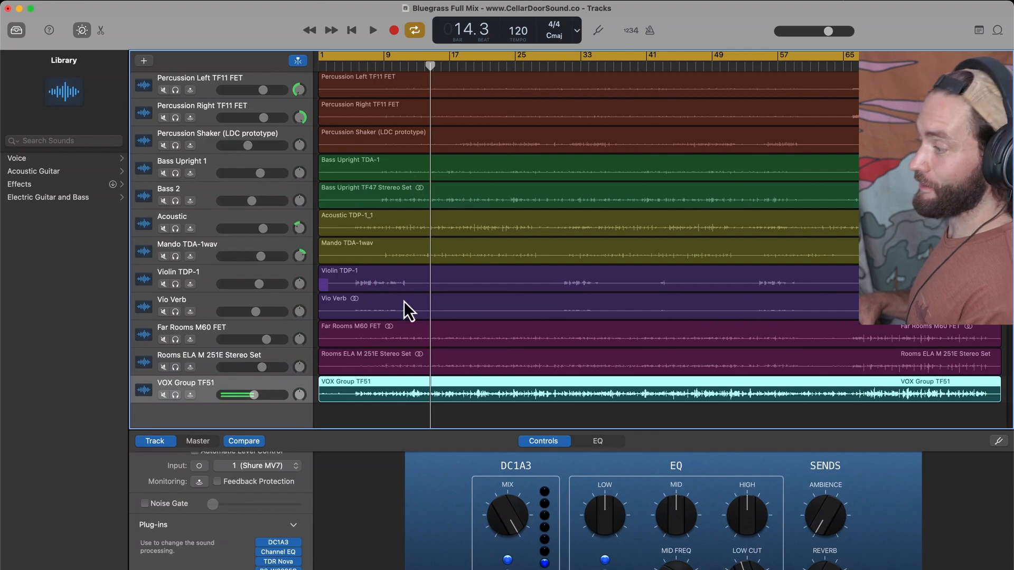
click(175, 395)
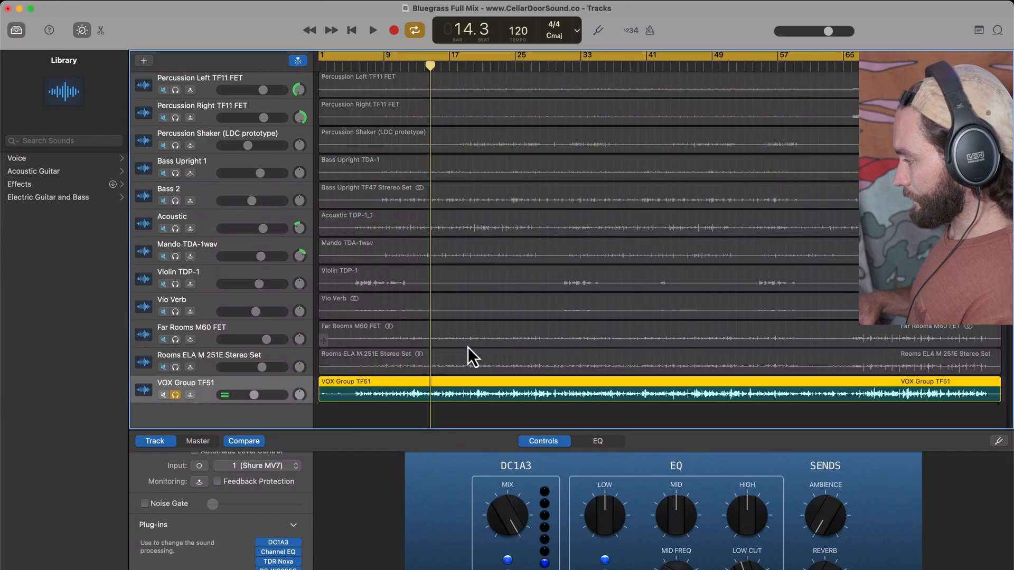
click(669, 569)
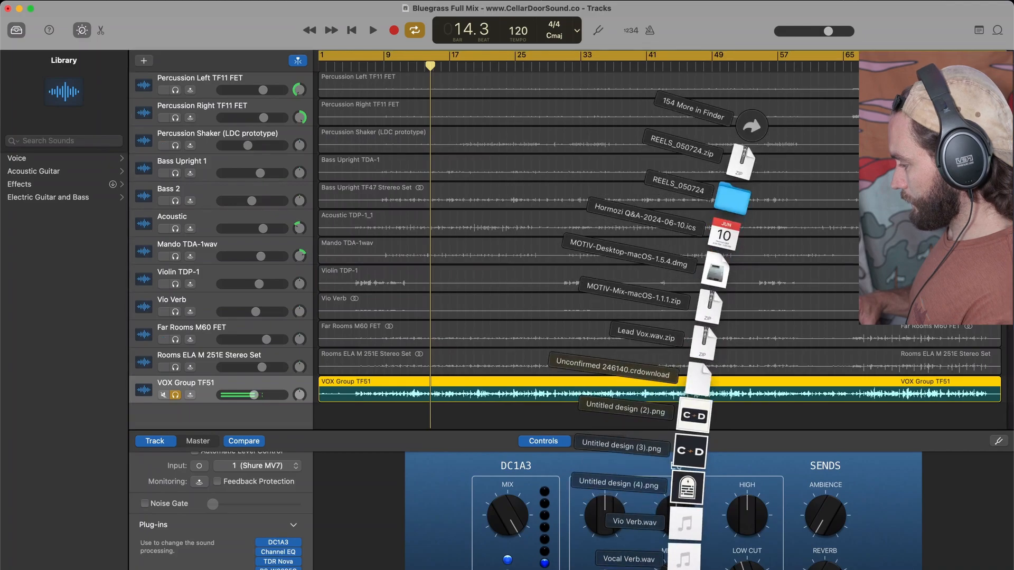
drag(681, 558, 310, 416)
click(176, 381)
click(175, 408)
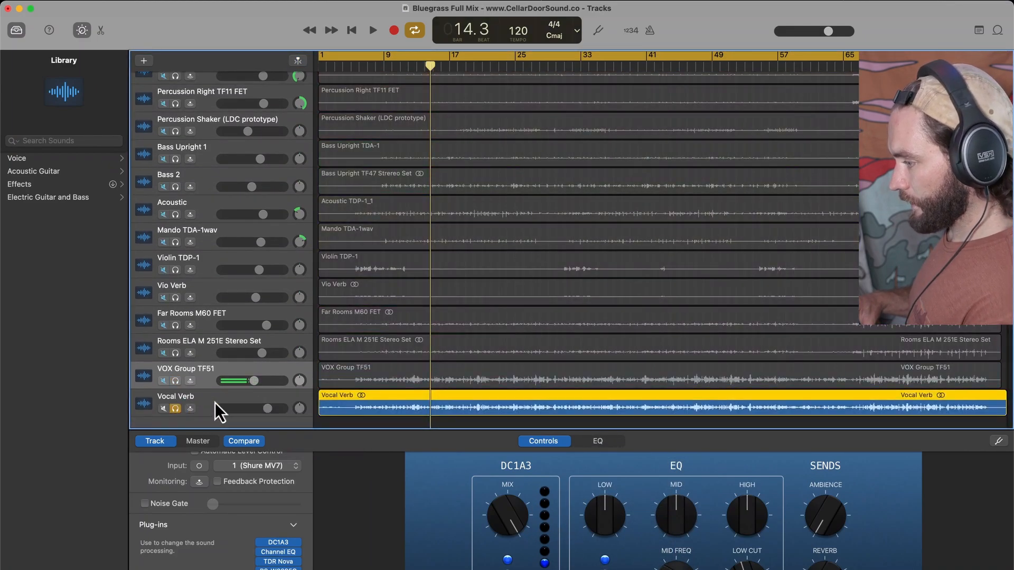
- Replace the Compressor plug-in on the Vocal Verb track with Space Designer
click(214, 402)
click(300, 548)
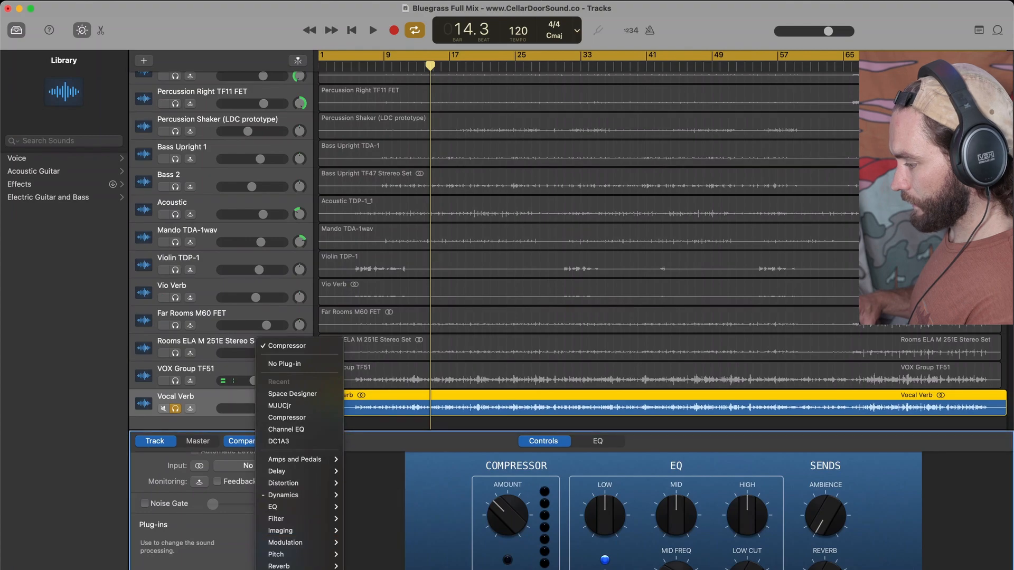
click(305, 397)
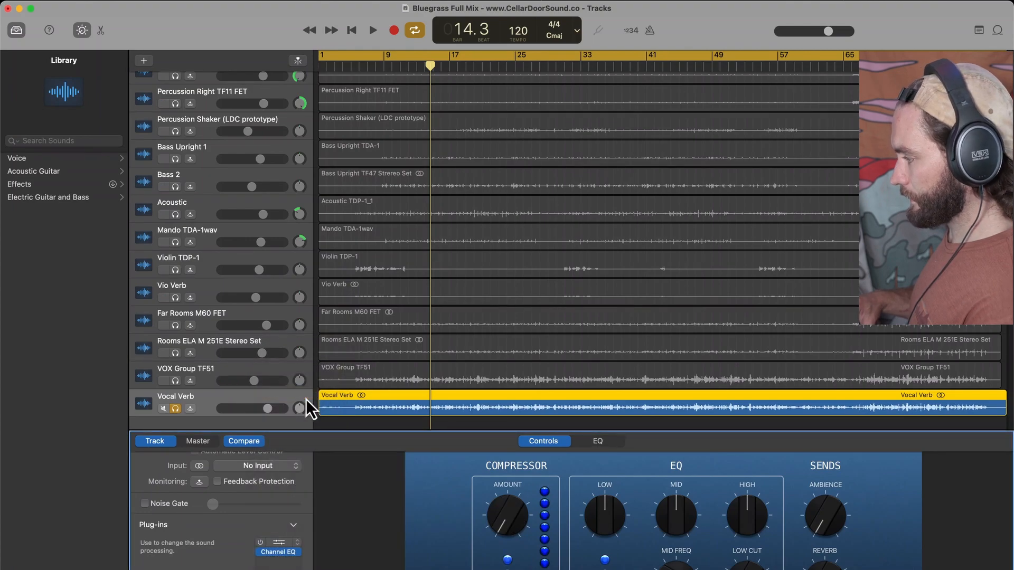
- Load the 1.1s Cello Studio Room preset from the small rooms into the Vocal Verb track's Space Designer
click(422, 177)
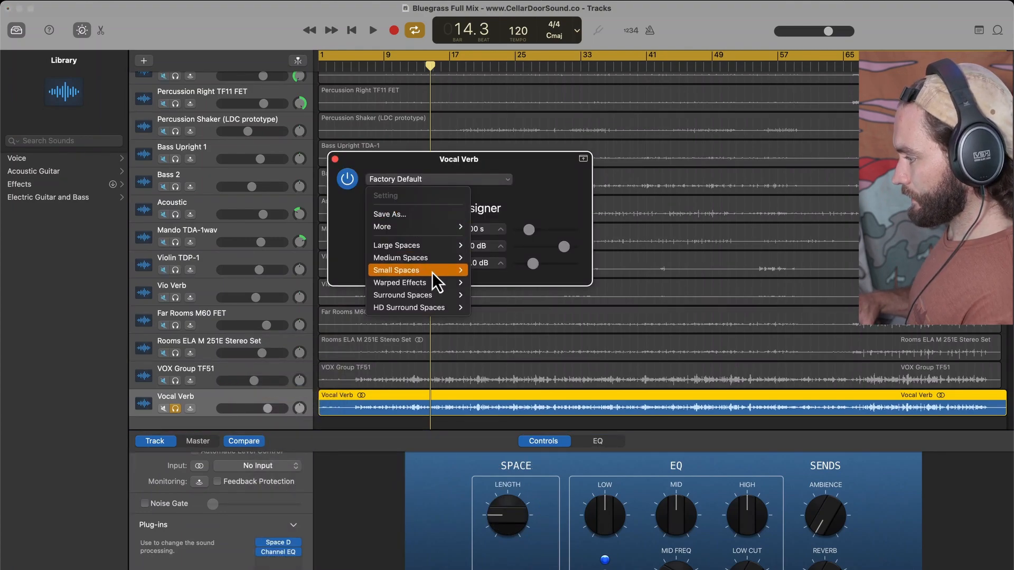
mouse_move(436, 286)
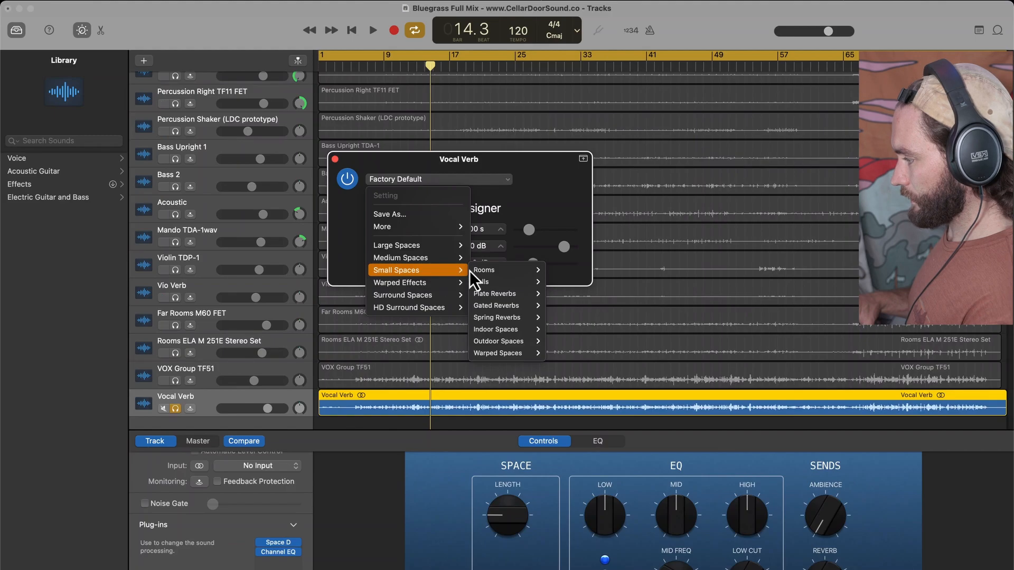
mouse_move(490, 270)
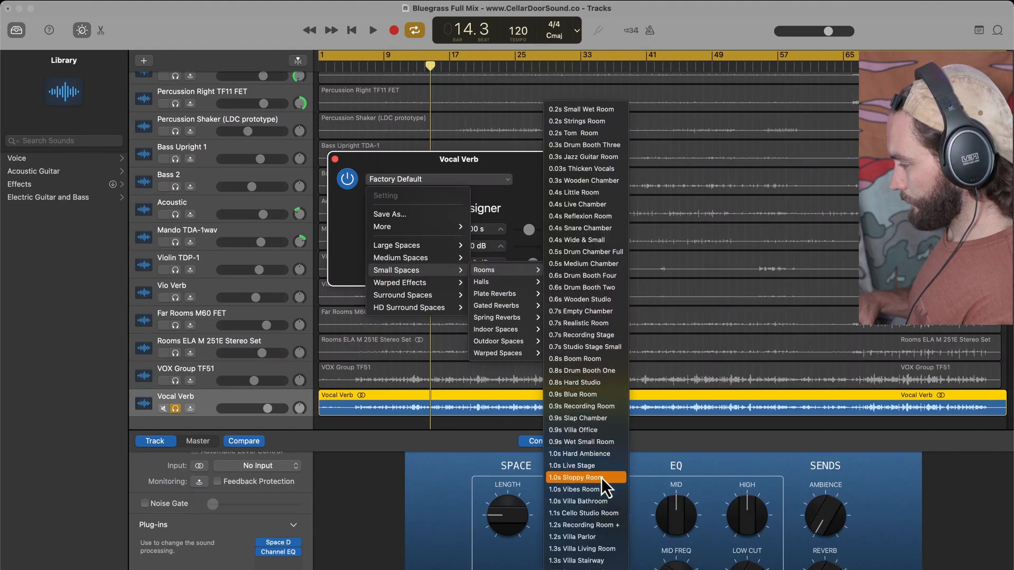
click(610, 513)
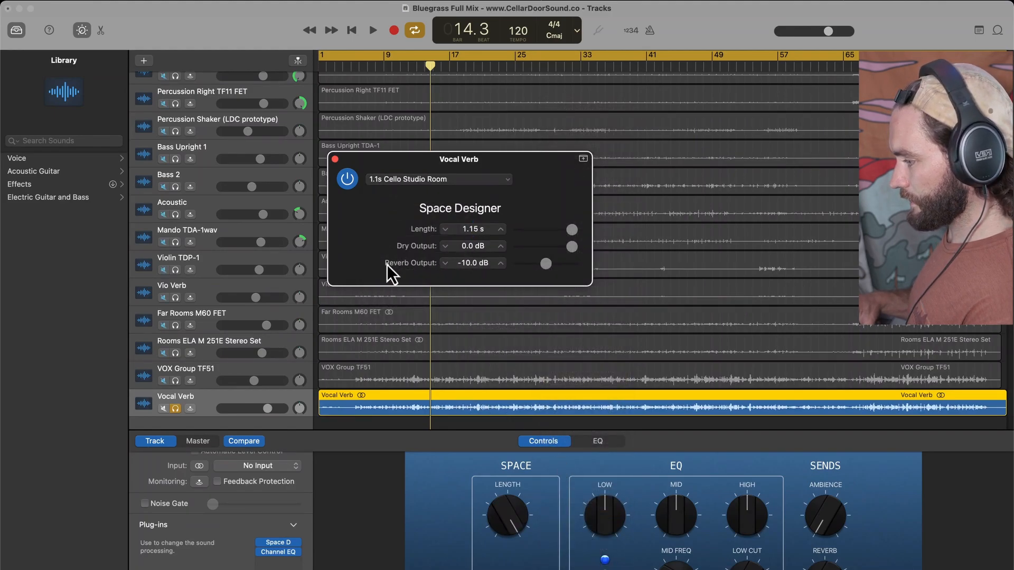
- Move the cycle start to bar 5, play the Vocal Verb track, and set Space Designer's dry output to mute
key(Return)
key(space)
key(space)
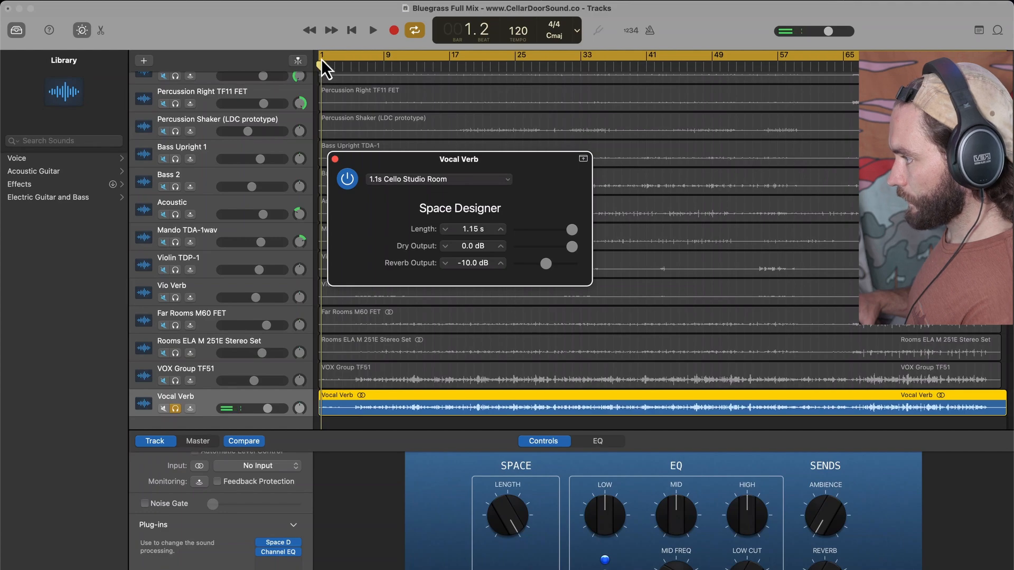
drag(320, 55, 351, 55)
key(space)
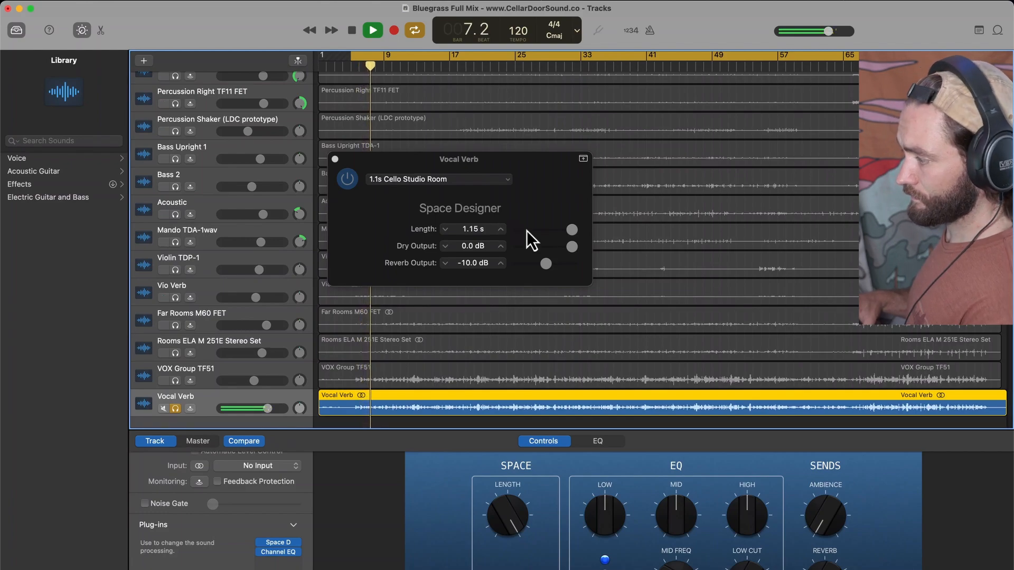
drag(568, 246, 482, 248)
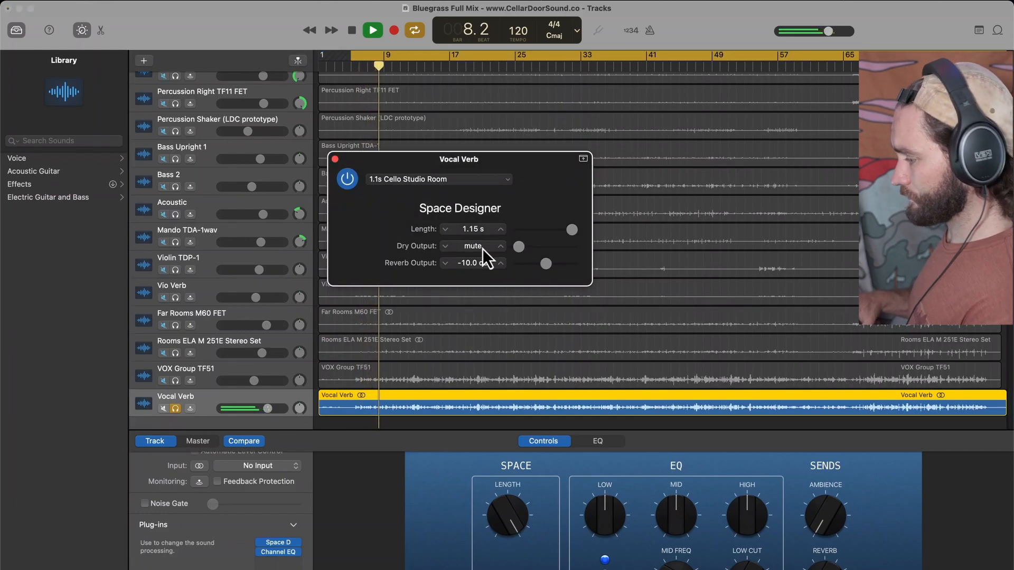
- In the Vocal Verb Channel EQ, enable a low cut at about 195 Hz and a high cut at about 7700 Hz
click(278, 551)
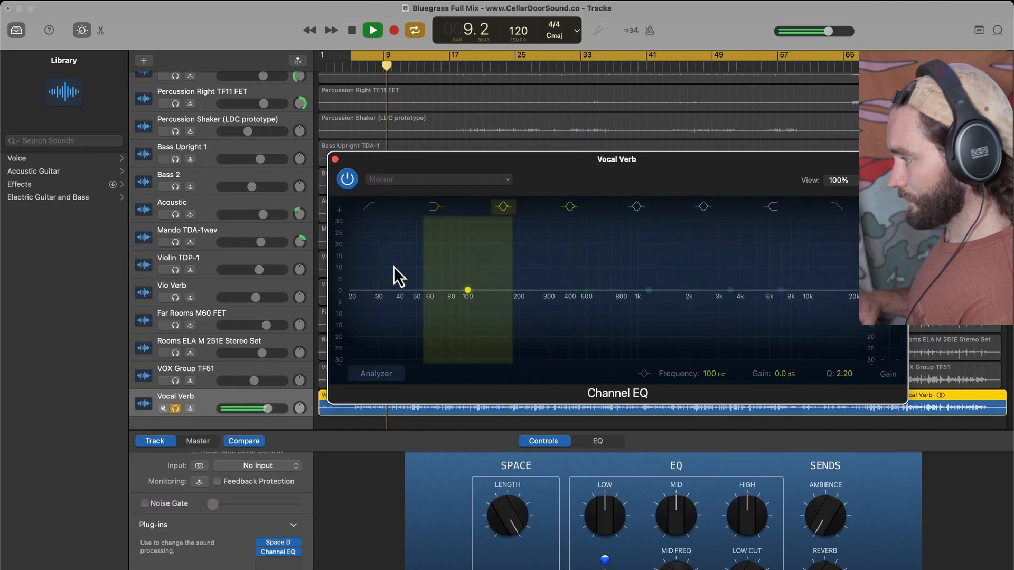
click(369, 206)
drag(351, 291, 517, 299)
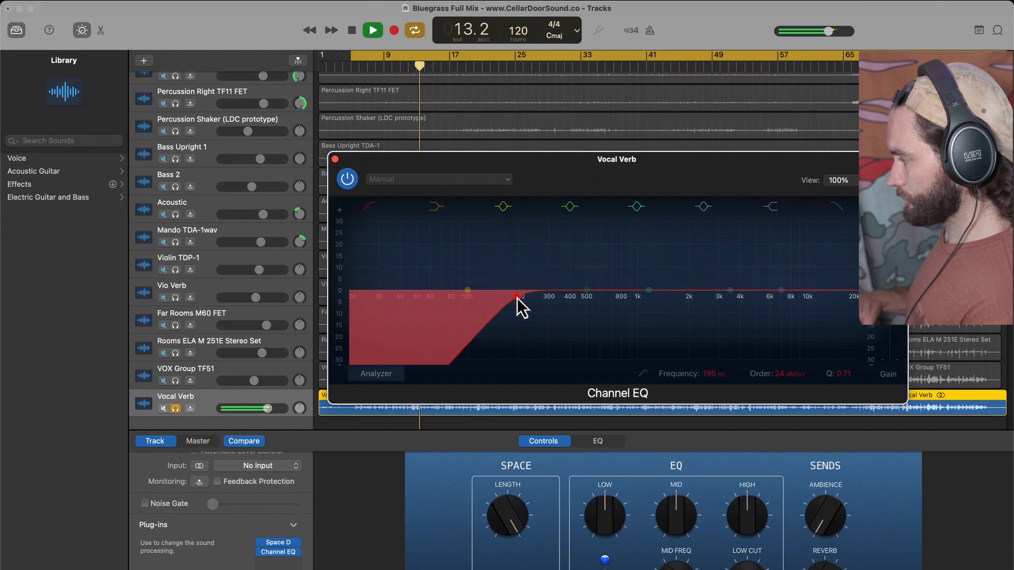
click(836, 206)
drag(845, 296, 789, 299)
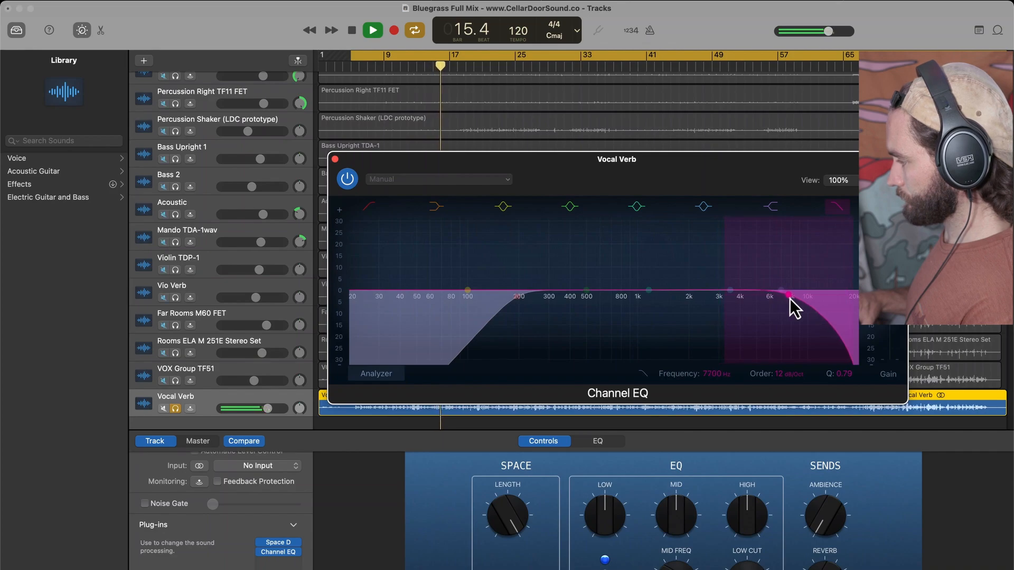
- Stop playback and solo the VOX Group TF51 track together with Vocal Verb
key(space)
click(178, 410)
click(175, 380)
click(175, 408)
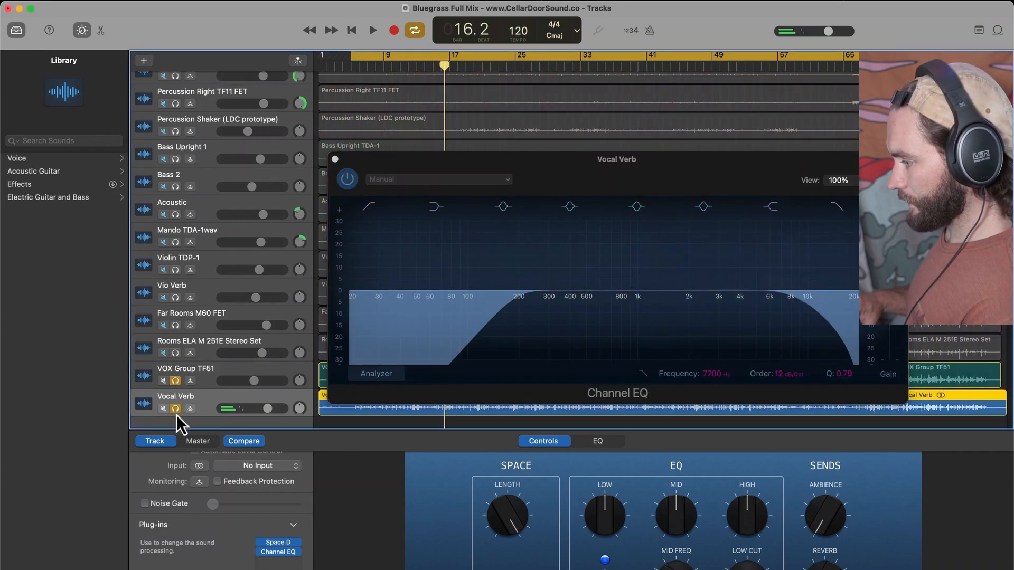
- Pull the Vocal Verb volume fully down, and raise it during playback to about -9.6 dB against the soloed vocal
drag(270, 410, 127, 407)
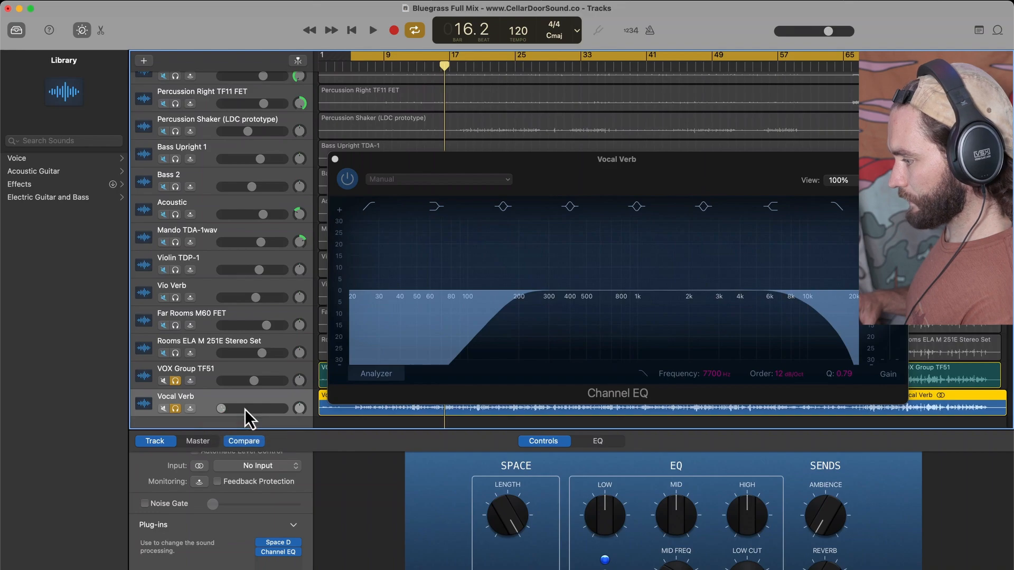
key(space)
drag(221, 409, 267, 410)
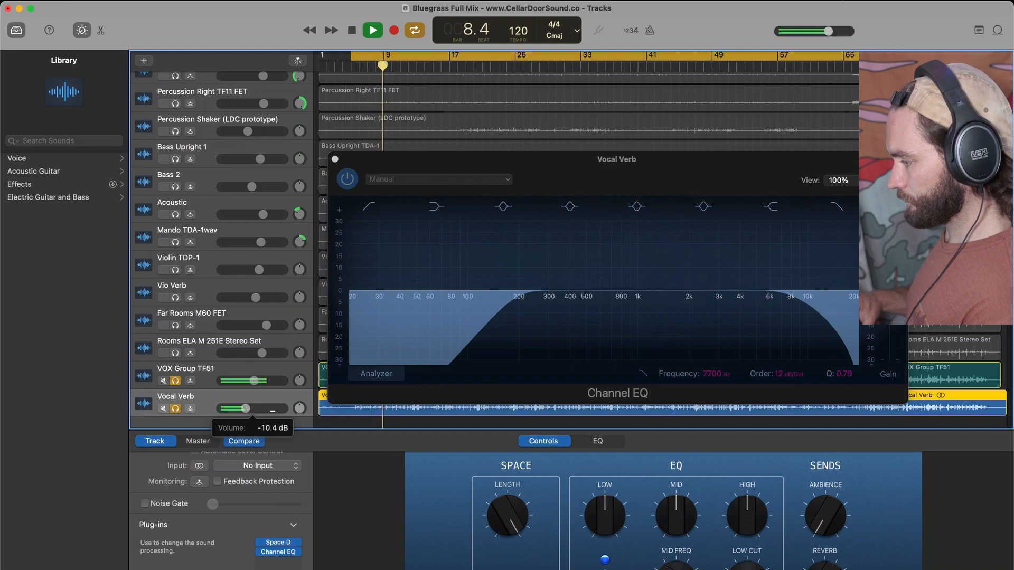
click(334, 160)
drag(244, 408, 245, 408)
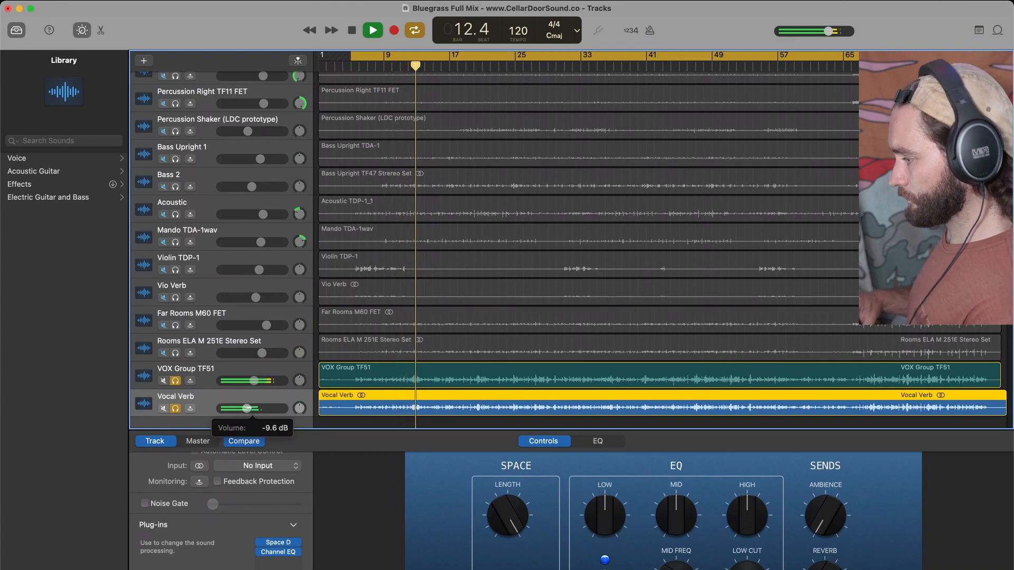
- Unsolo both vocal tracks and trim the Vocal Verb volume to about -10.2 dB within the full mix
drag(246, 408, 245, 409)
drag(176, 382, 177, 397)
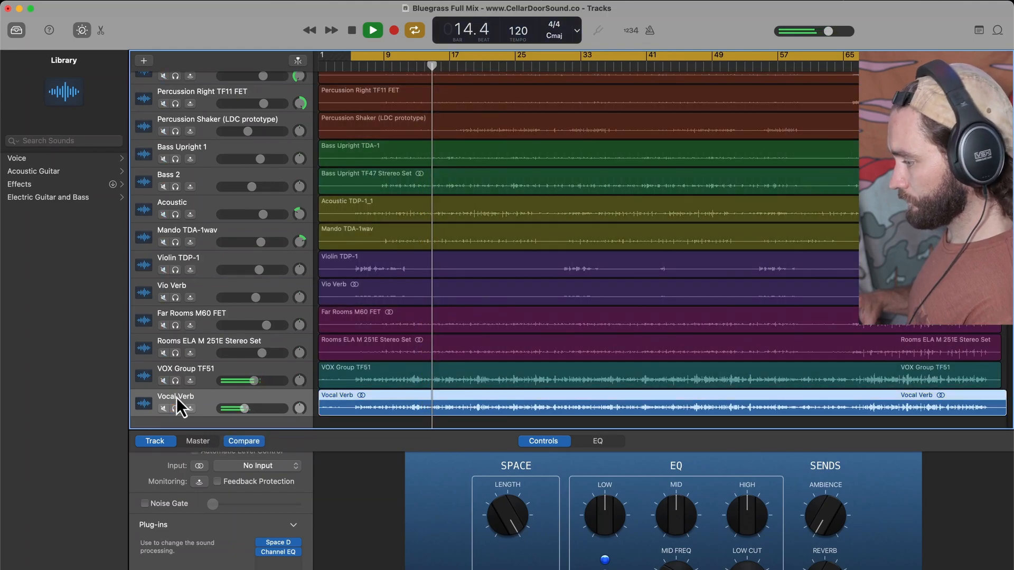
drag(245, 408, 245, 408)
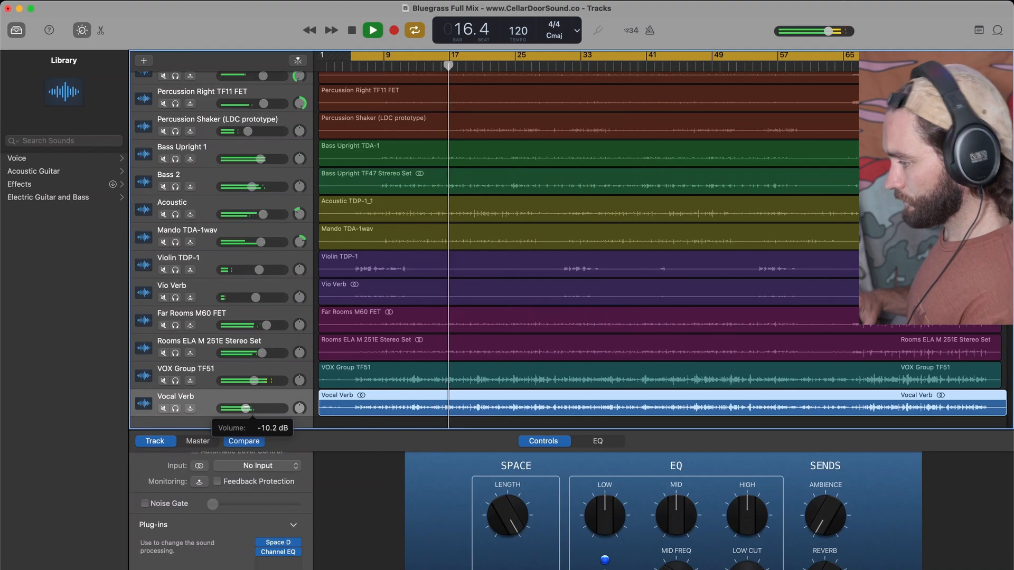
- Replay the full mix from the cycle start and check the VOX Group TF51 and Vocal Verb levels
key(Return)
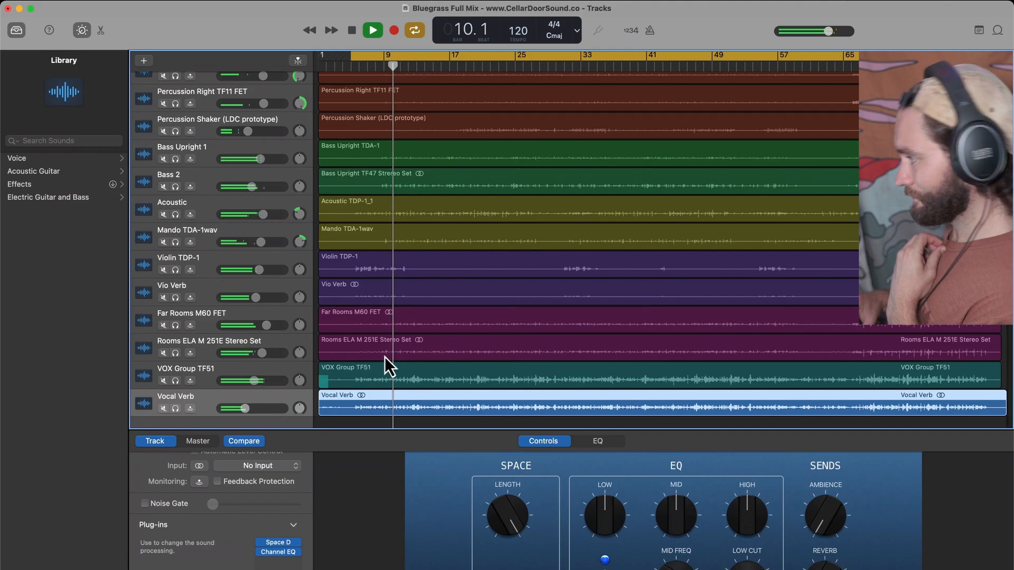
scroll(400, 356, up, 1)
scroll(400, 349, up, 2)
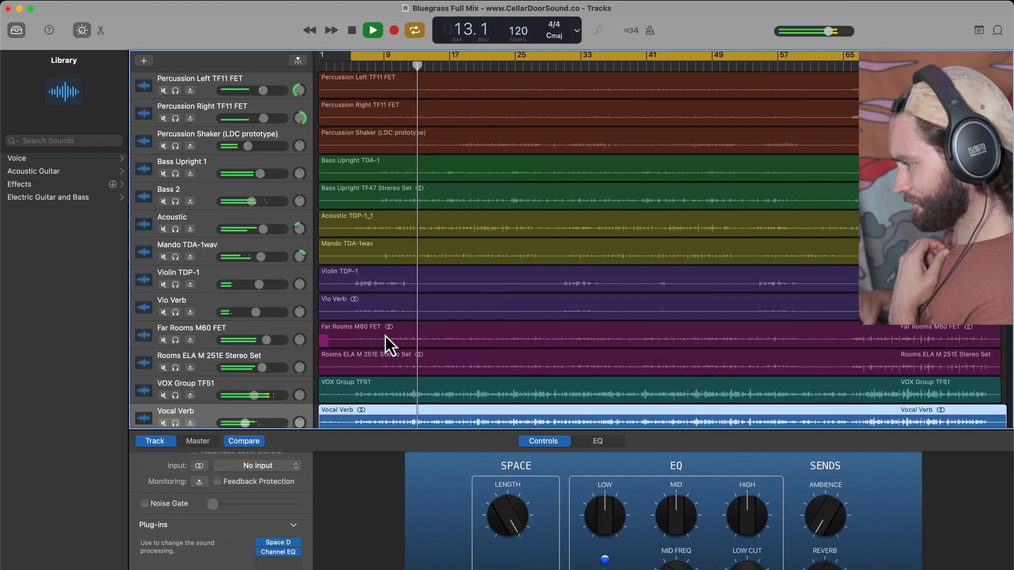
scroll(353, 356, down, 1)
mouse_move(254, 386)
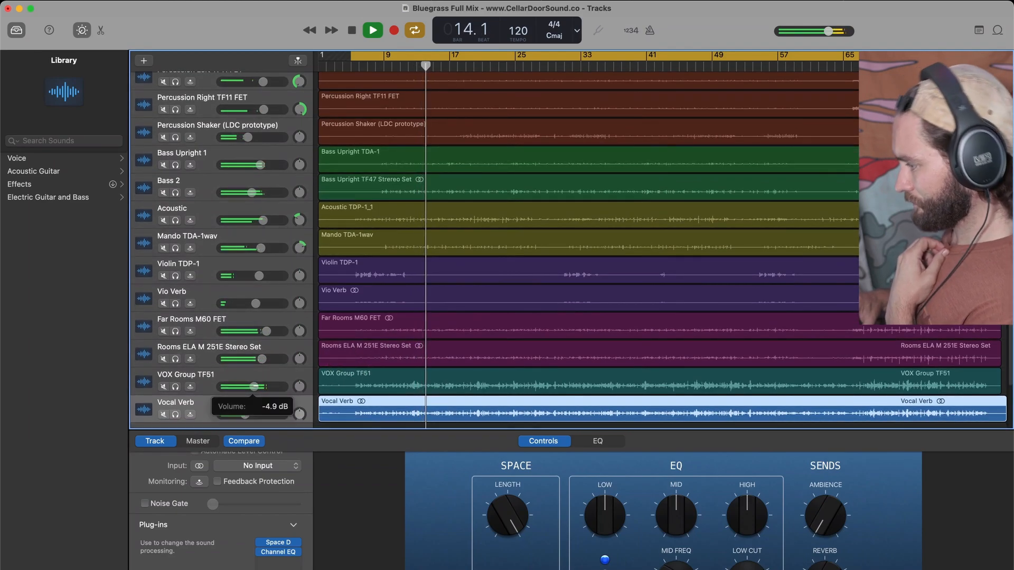
mouse_move(244, 415)
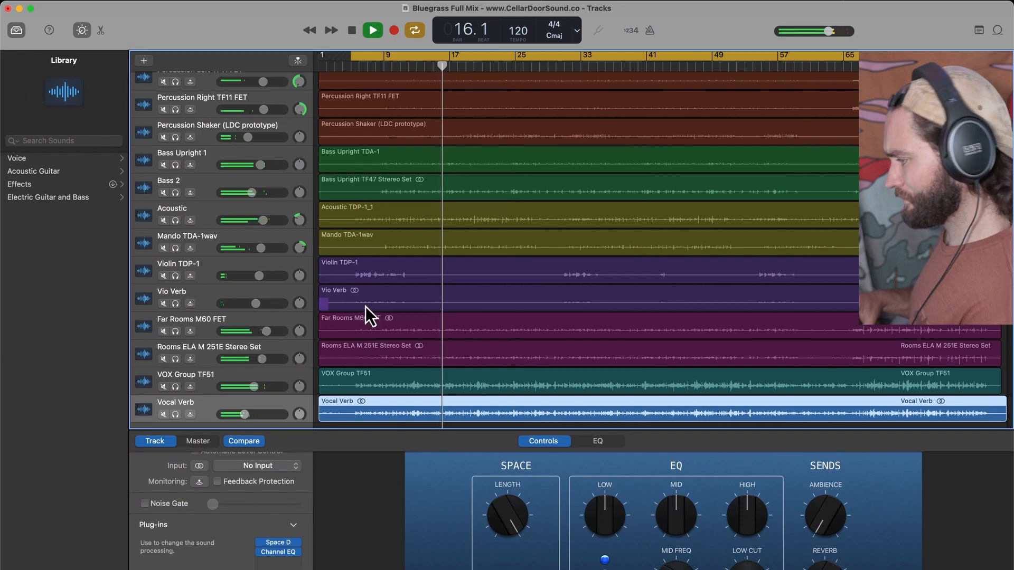
scroll(378, 313, down, 1)
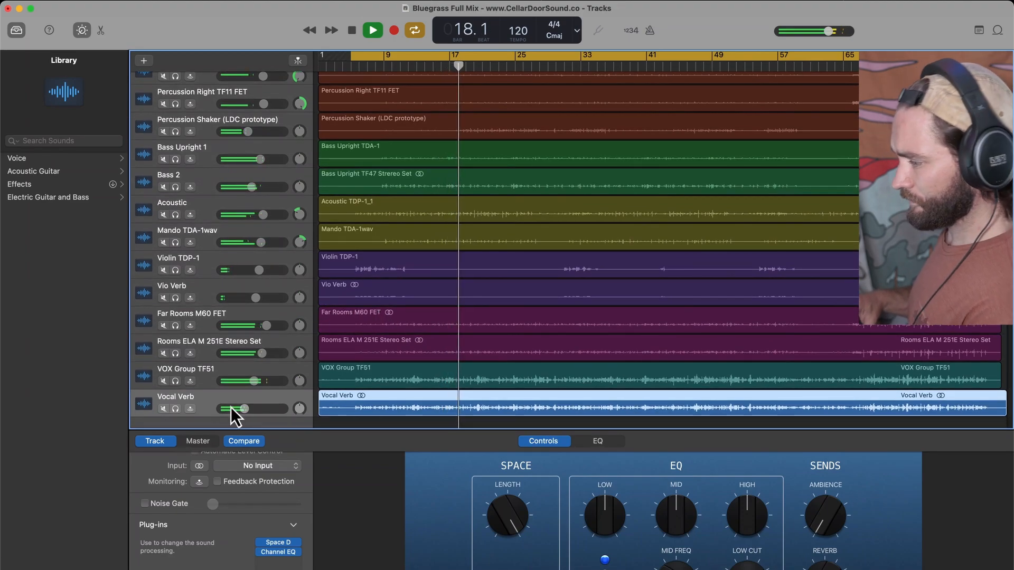
- Solo Vocal Verb to cut about 4.3 dB at 2960 Hz in its Channel EQ, and return to the full mix
click(175, 408)
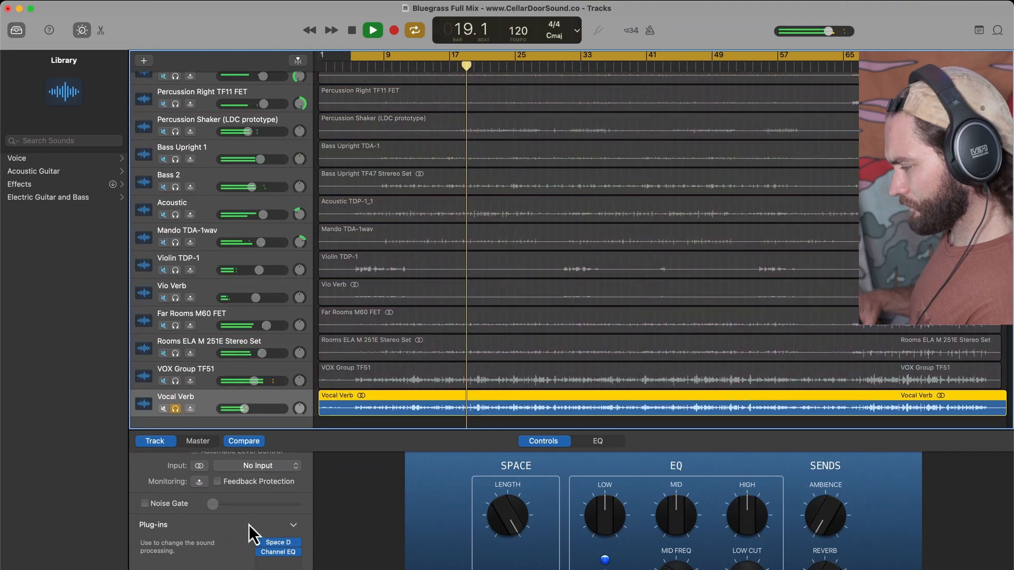
click(278, 552)
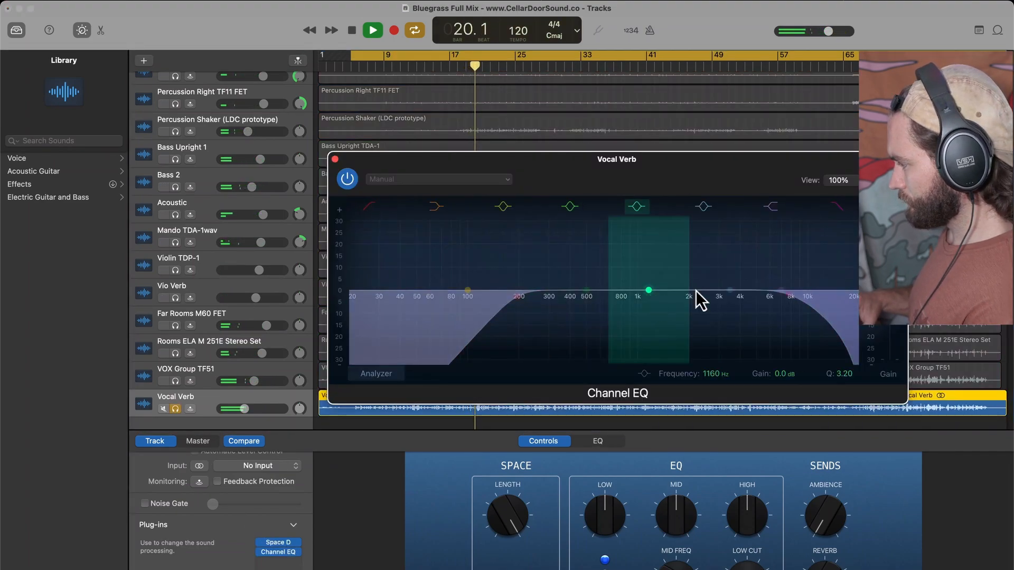
mouse_move(724, 289)
mouse_down()
mouse_move(650, 296)
mouse_move(717, 246)
mouse_move(737, 246)
mouse_move(717, 253)
mouse_move(719, 302)
mouse_up()
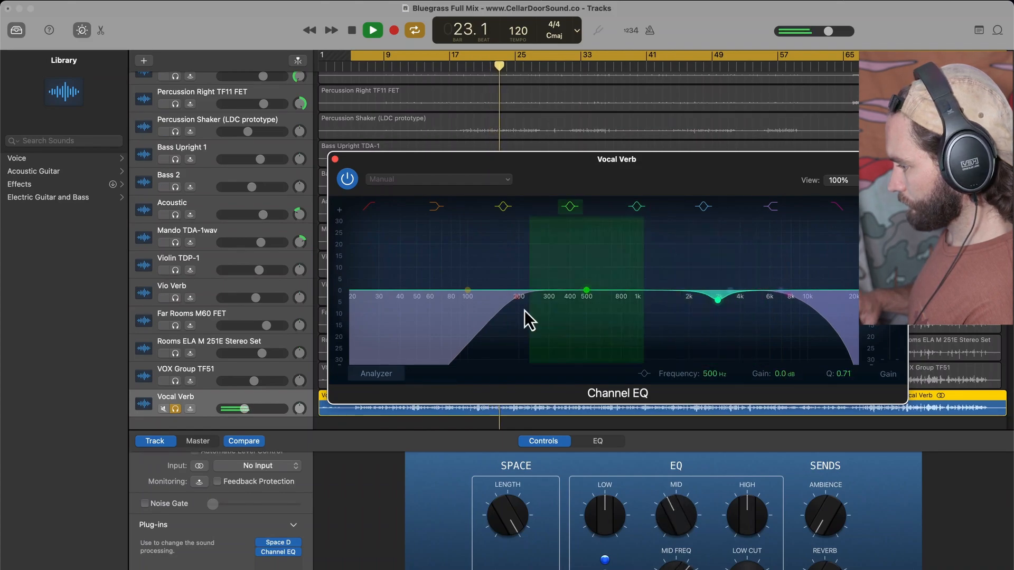
click(176, 409)
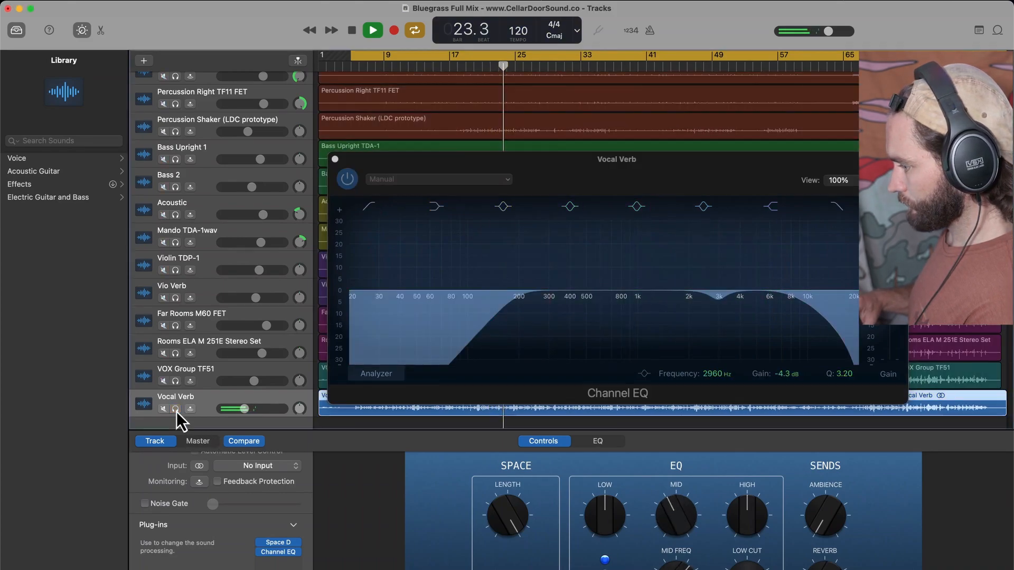
click(335, 159)
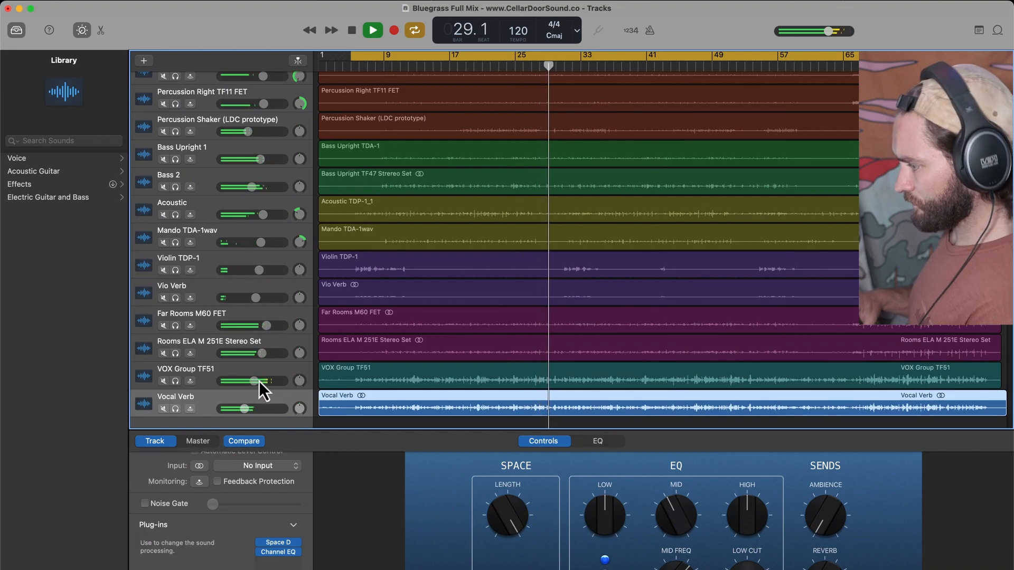
- Stop playback, show the master track, and select it for processing
key(space)
scroll(373, 248, up, 1)
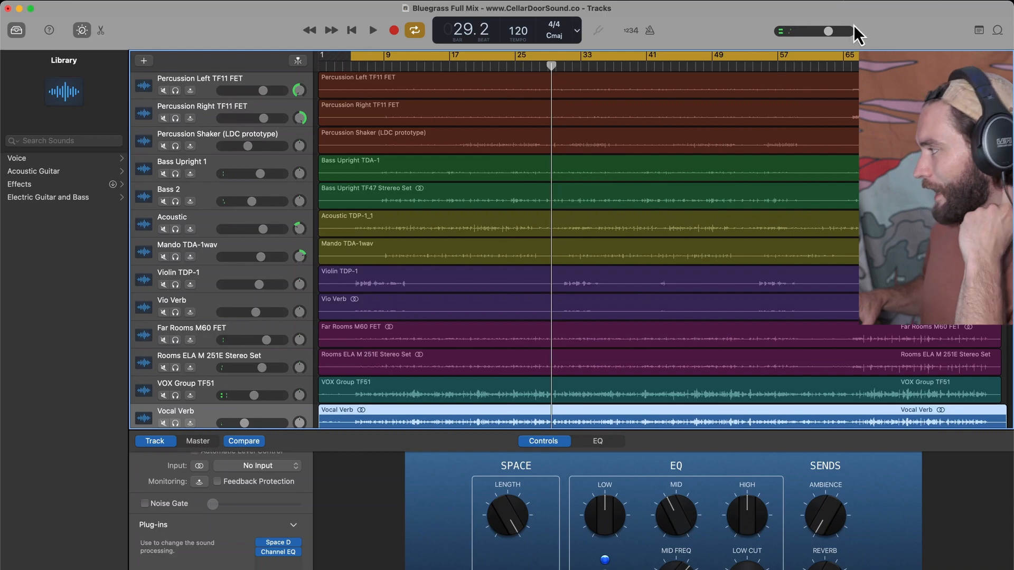
scroll(373, 340, down, 4)
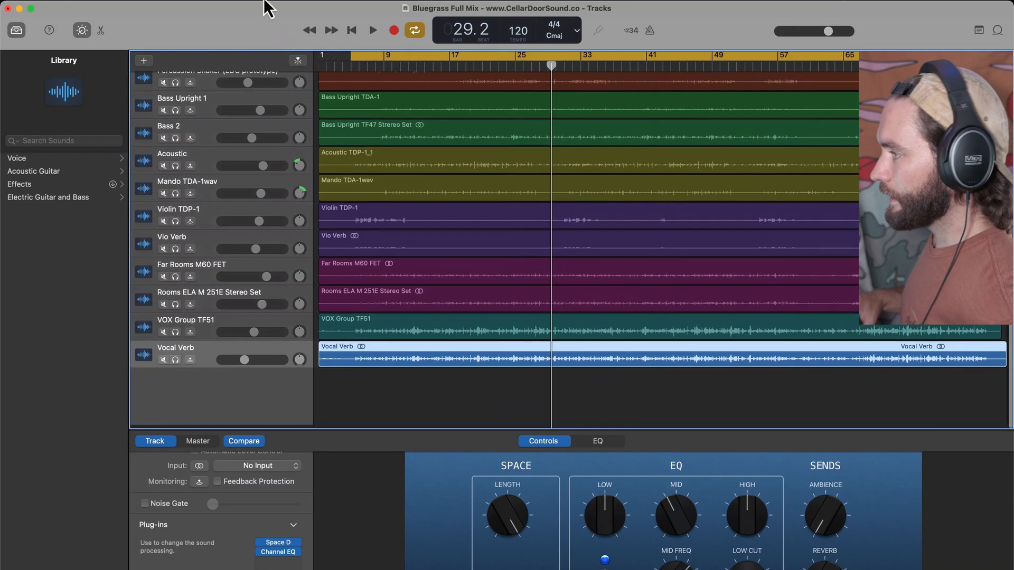
click(156, 5)
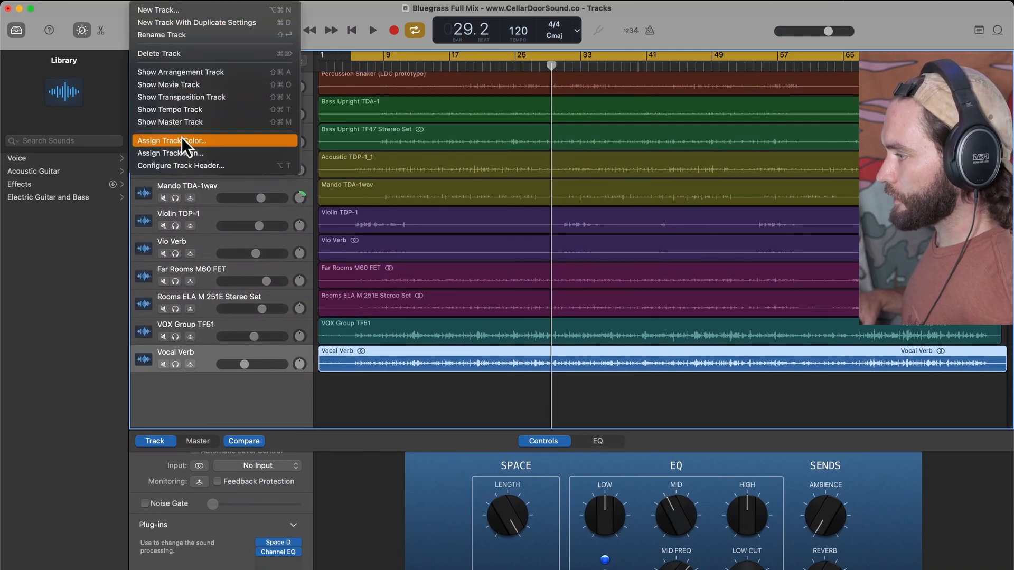
click(194, 122)
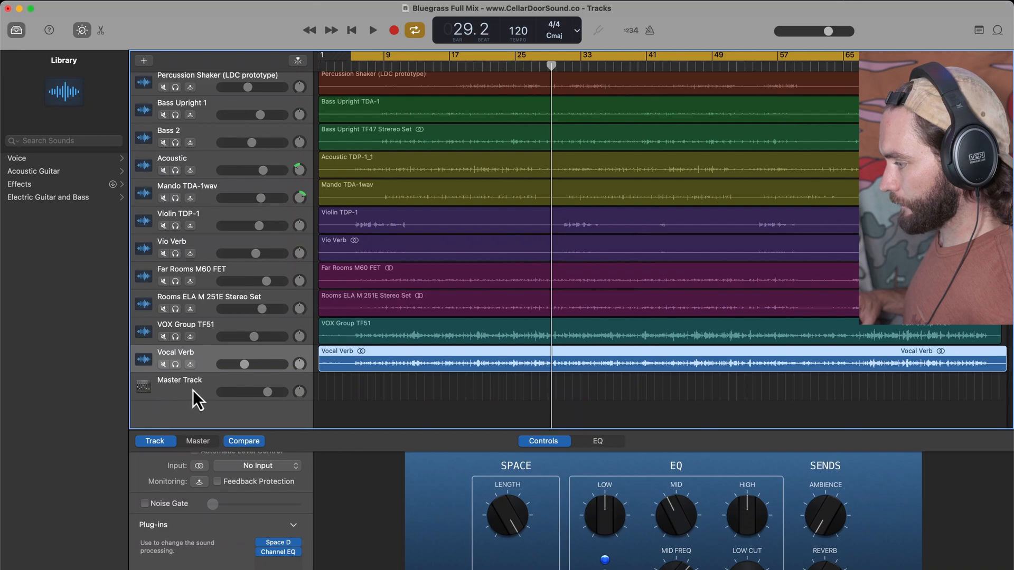
click(195, 390)
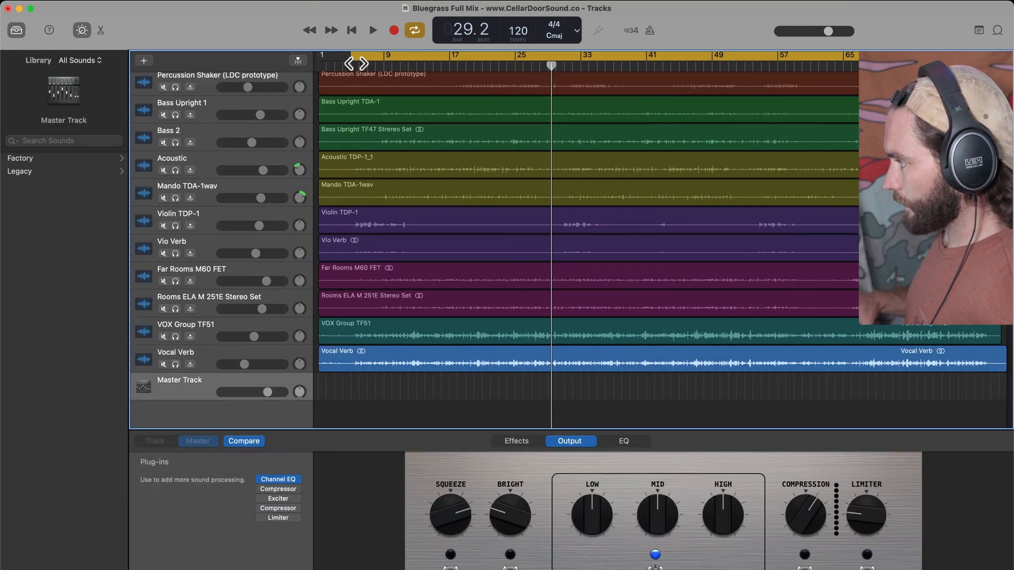
- Move the cycle start to bar 20, play the mix, and shift the cycle start on to about bar 27
drag(356, 64, 474, 64)
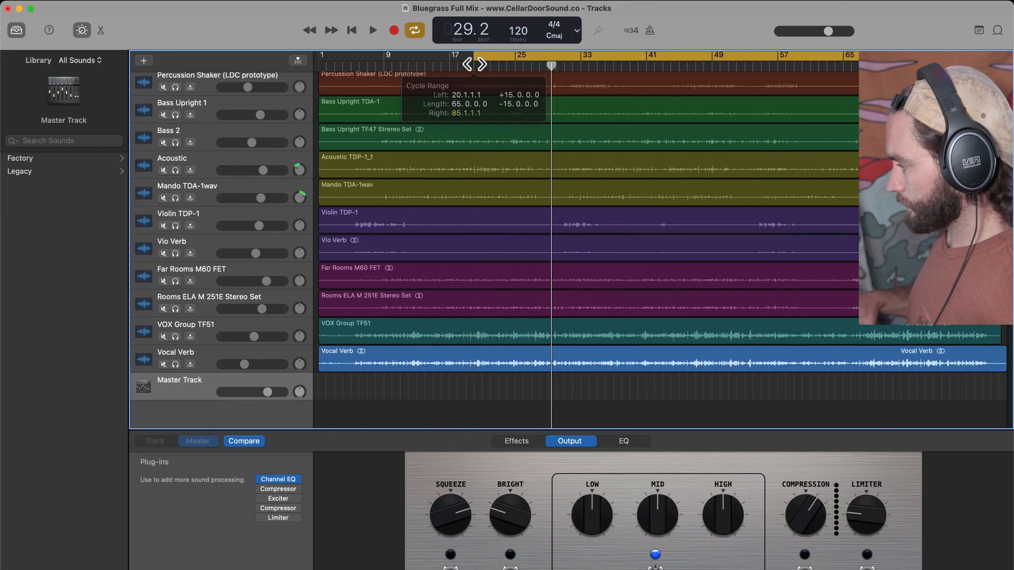
key(space)
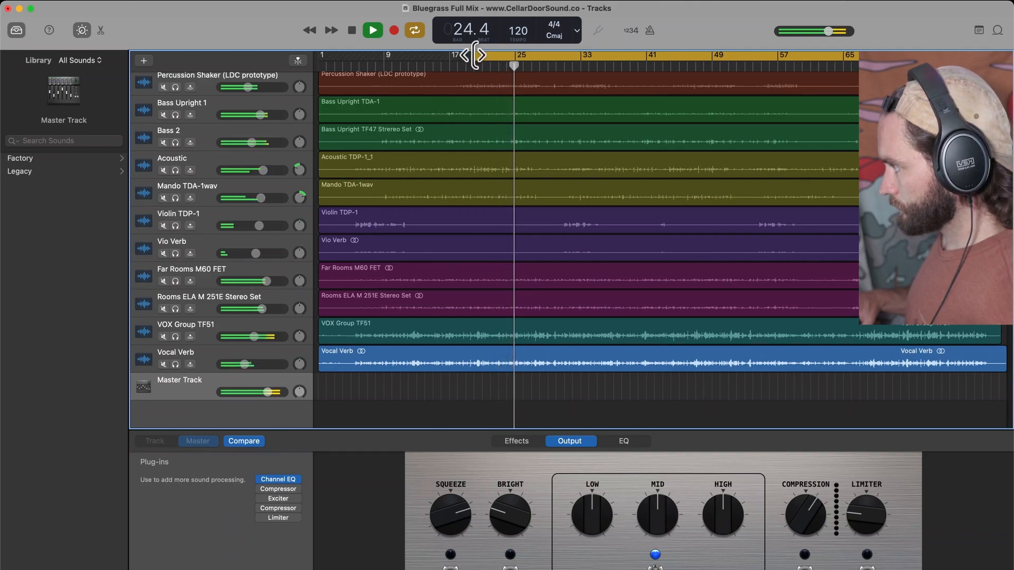
drag(475, 54, 534, 60)
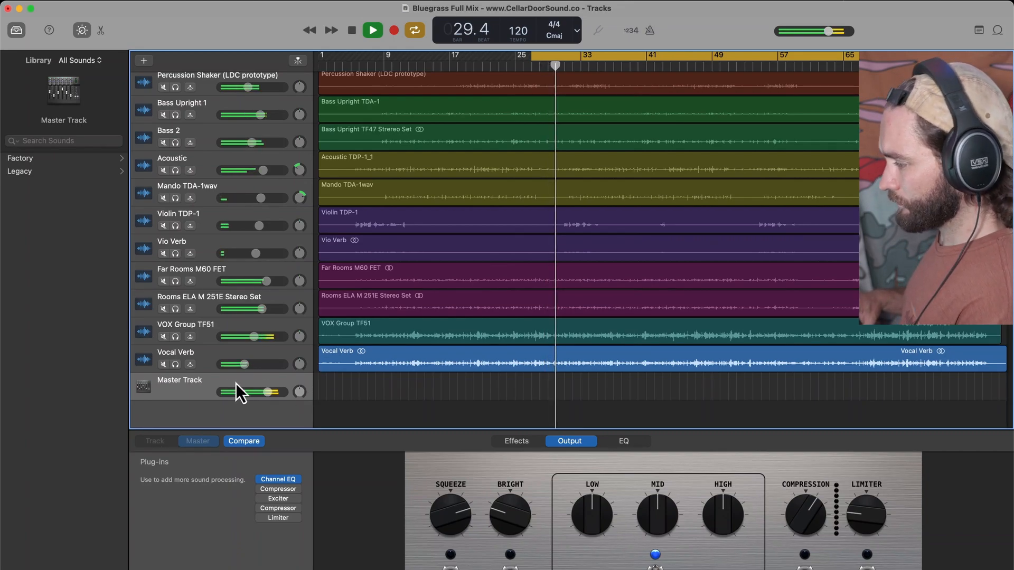
scroll(220, 382, up, 3)
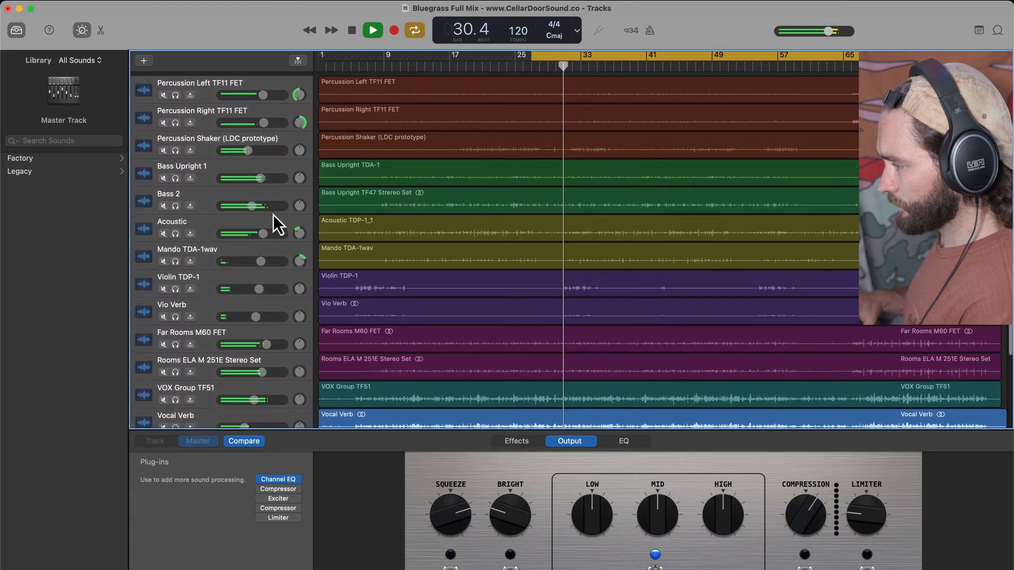
- Stop playback, set Percussion Left to -2.7 dB and Bass Upright 1 to -3.5 dB, and slightly lower Percussion Right and Percussion Shaker
key(space)
click(263, 92)
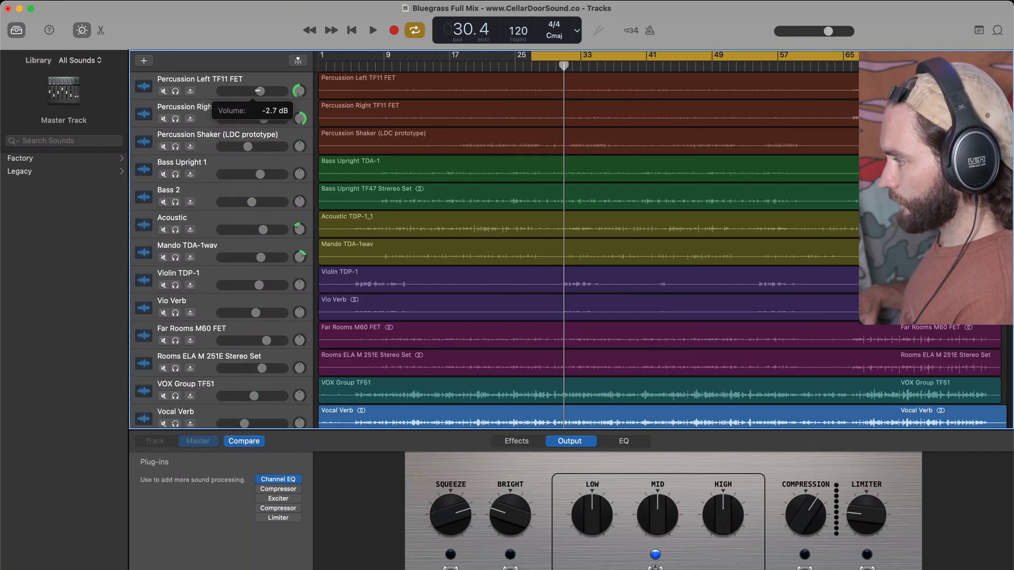
drag(259, 91, 258, 93)
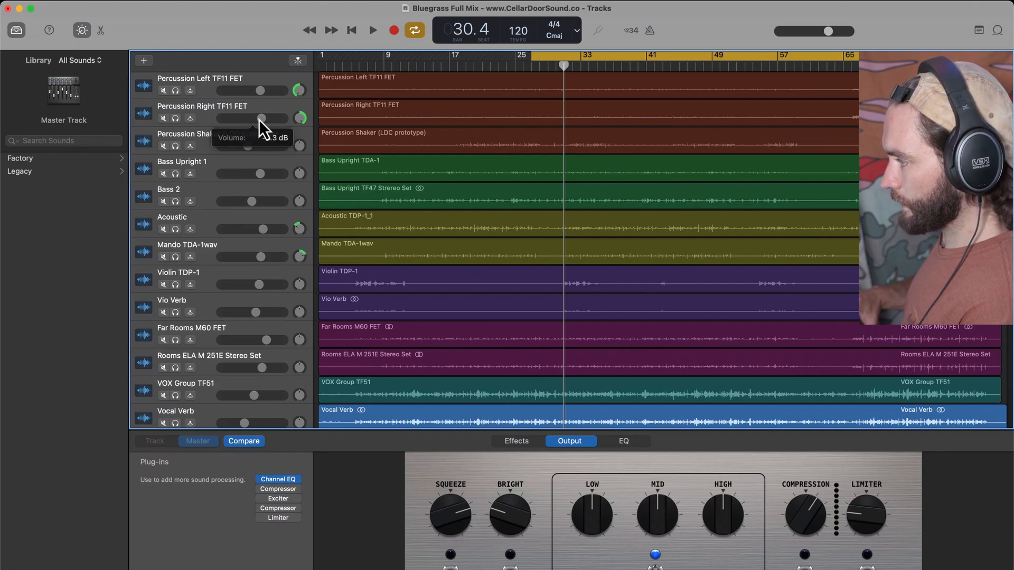
drag(249, 146, 261, 174)
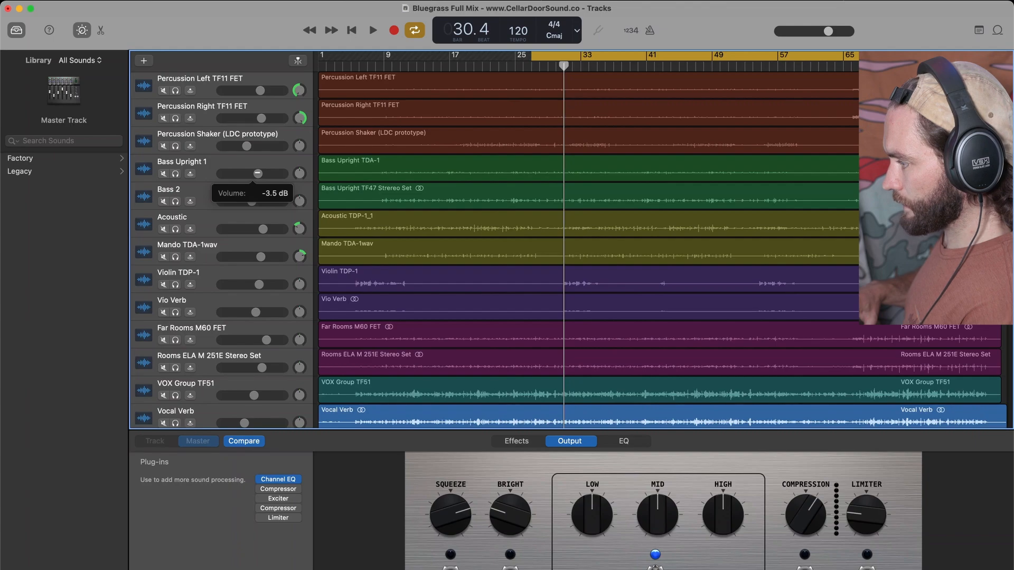
- Lower Bass 2 to -7.0 dB, Acoustic to -2.3 dB and Mando TDA-1wav to -3.3 dB
drag(257, 173, 251, 201)
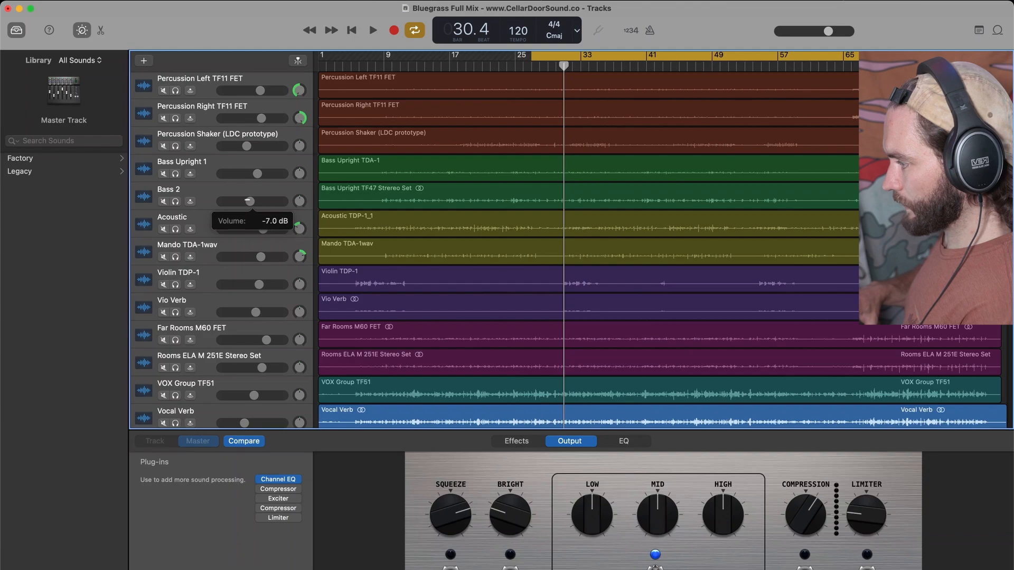
drag(249, 201, 263, 229)
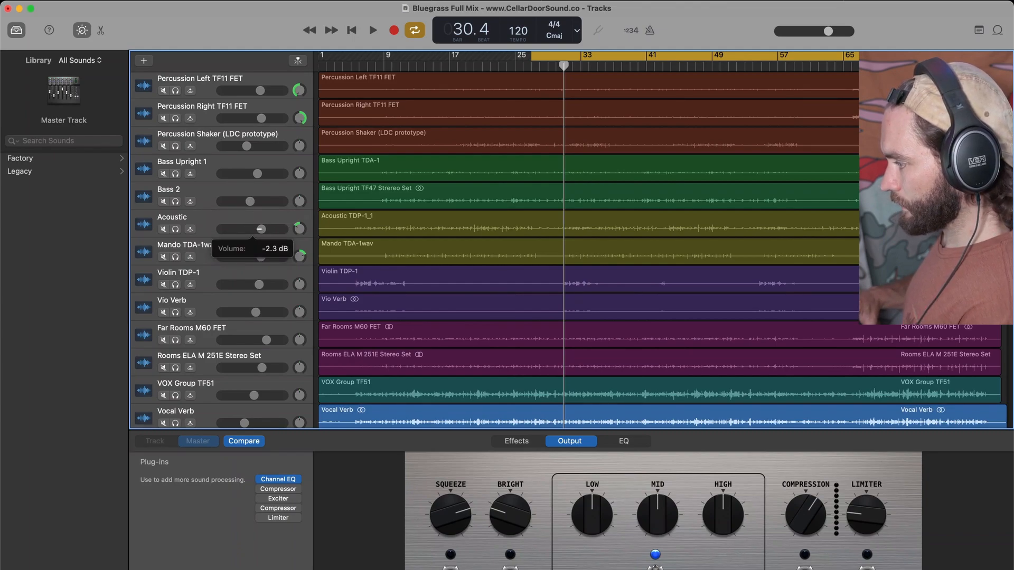
drag(261, 257, 260, 257)
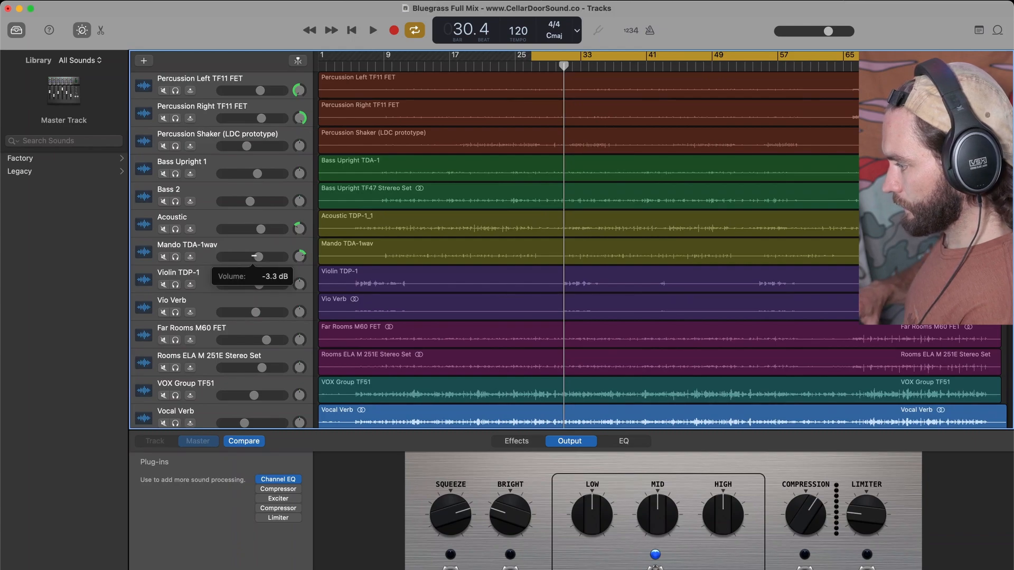
drag(255, 257, 258, 257)
- Lower Violin TDP-1 to -3.6 dB, Vio Verb to -5.3 dB and Far Rooms M60 FET to -1.2 dB, and slightly lower Rooms ELA M 251E
scroll(259, 274, down, 2)
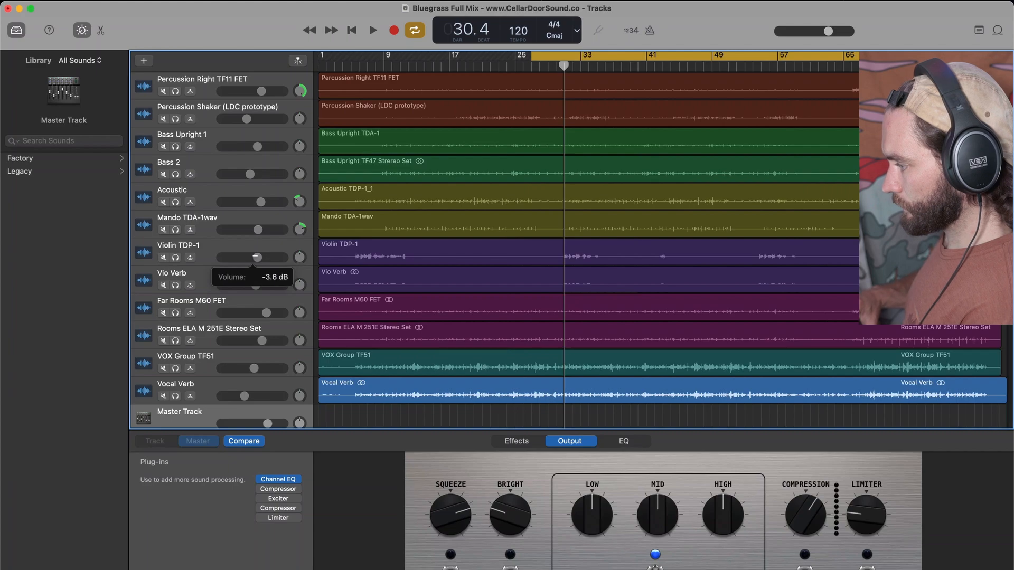
drag(254, 258, 255, 285)
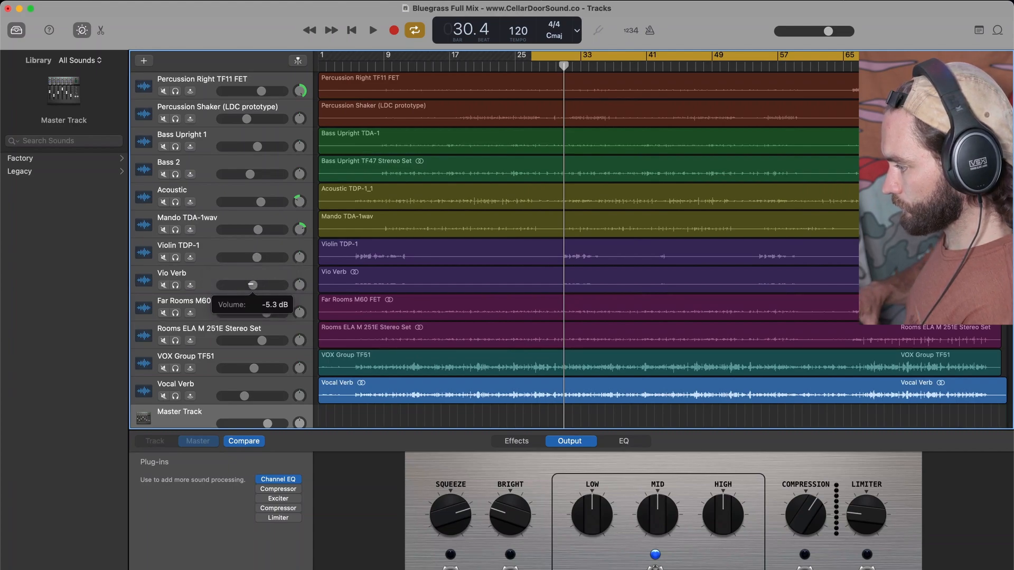
drag(265, 312, 266, 313)
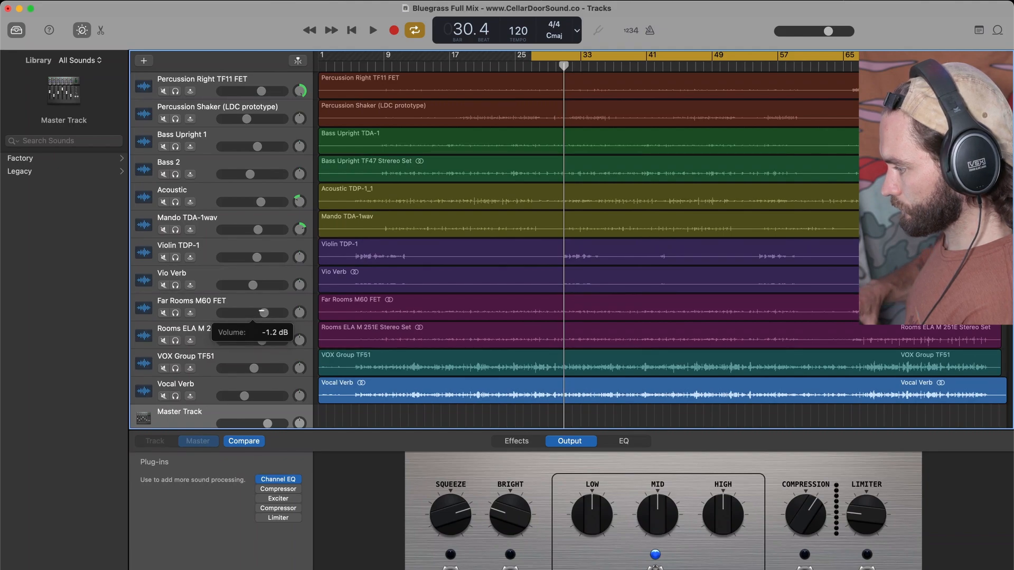
drag(262, 340, 262, 340)
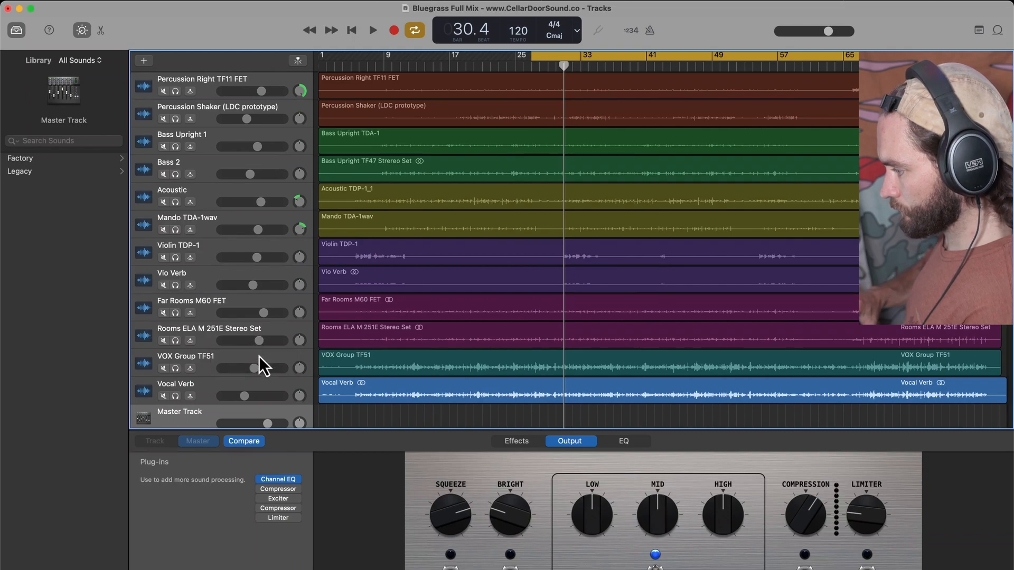
- Lower VOX Group TF51 to -5.9 dB and Vocal Verb slightly, and start playing the mix
drag(257, 367, 254, 368)
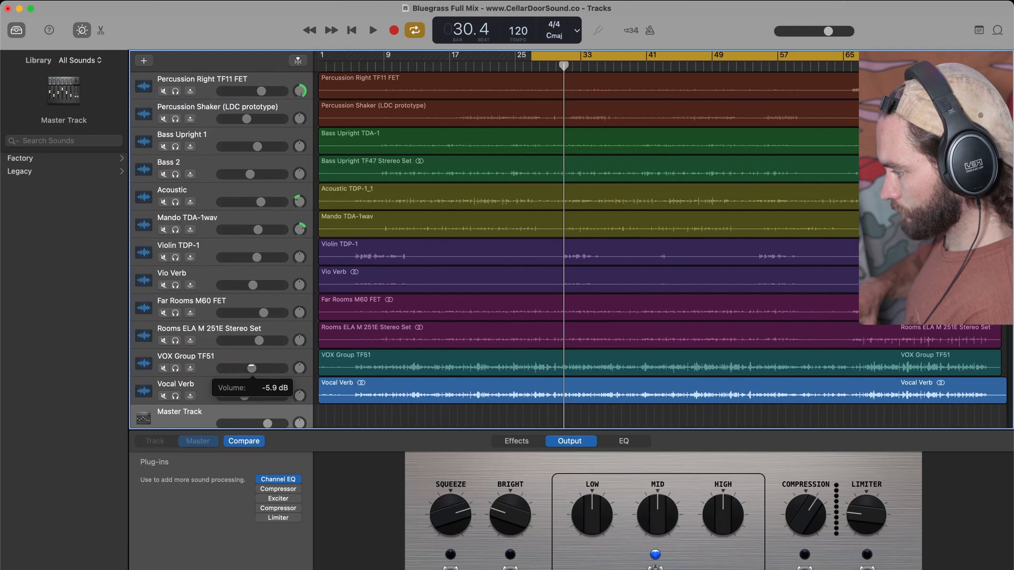
drag(251, 368, 243, 395)
key(space)
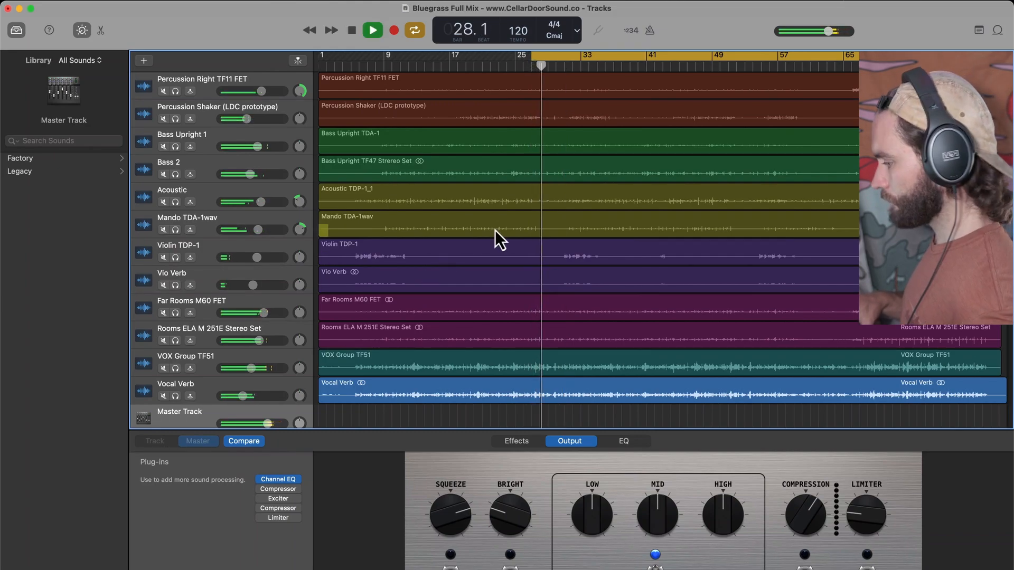
- Replay the mix from the cycle start with the master track in view to check its level
scroll(429, 276, down, 2)
key(space)
key(space)
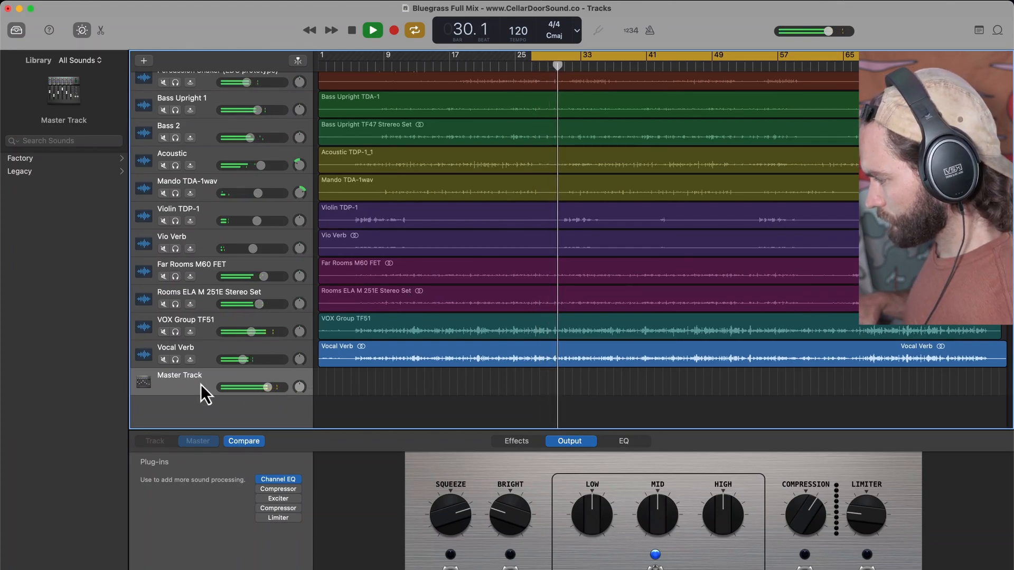
key(space)
key(space)
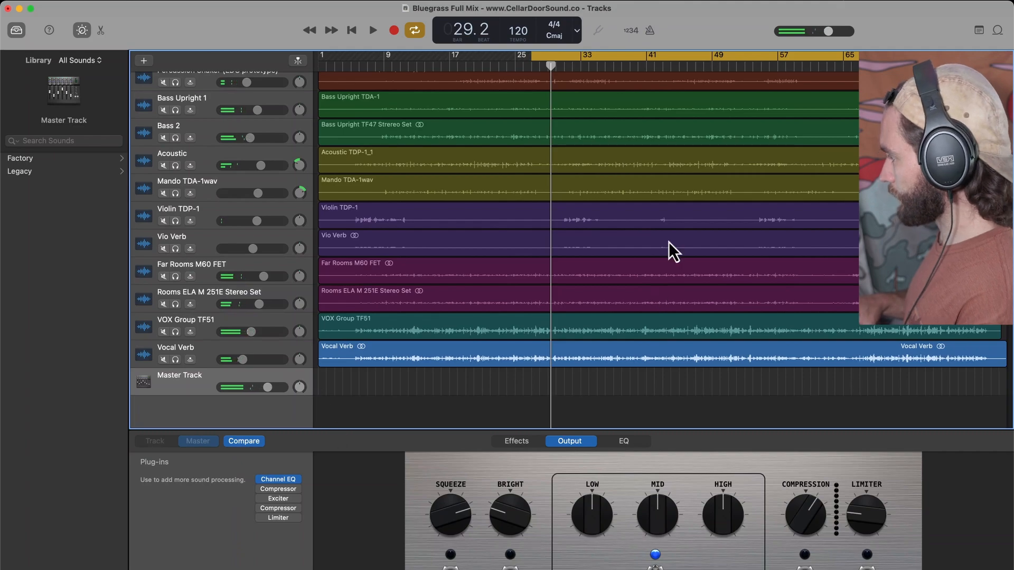
- Turn off cycling and play the full mix from about bar 72
click(663, 61)
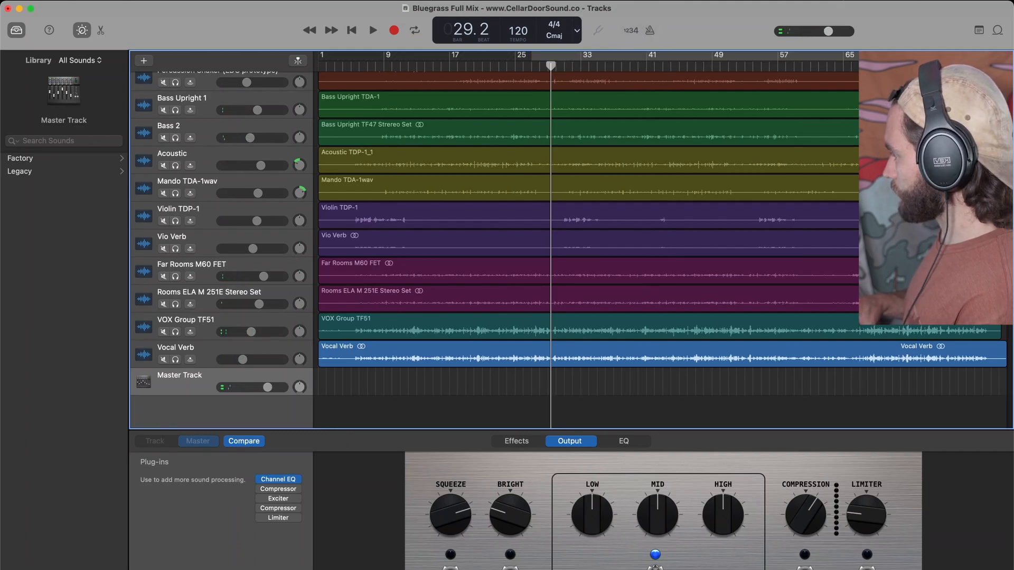
click(900, 65)
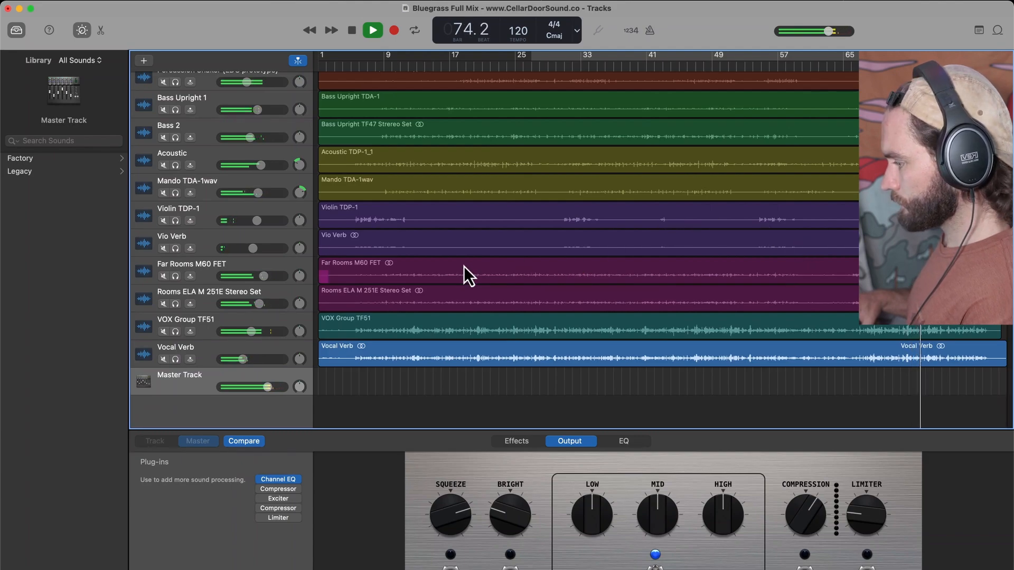
scroll(464, 266, up, 1)
scroll(463, 266, up, 3)
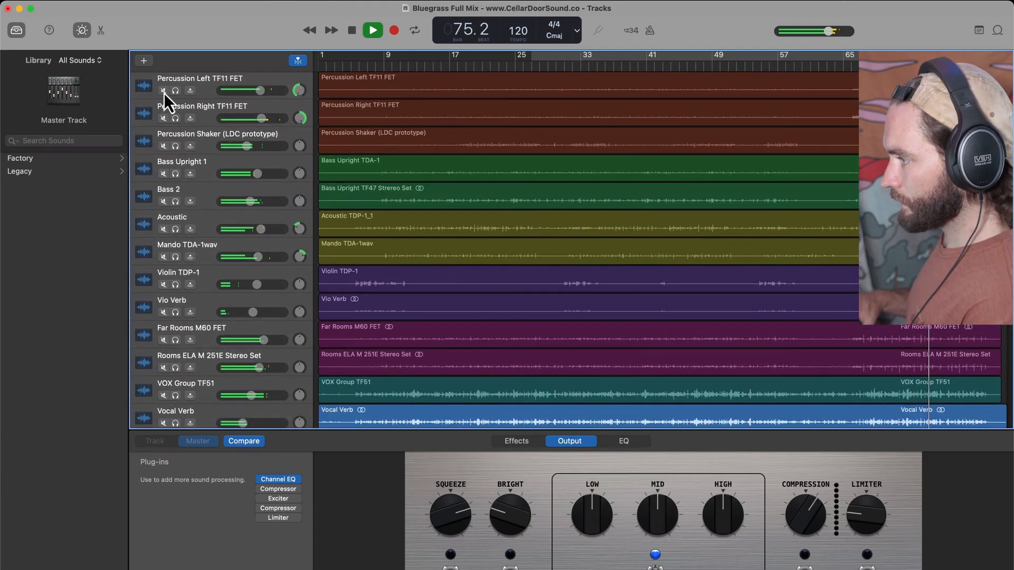
- Mute Percussion Left, Percussion Right and Percussion Shaker, and replay the section from about bar 72
drag(164, 92, 167, 147)
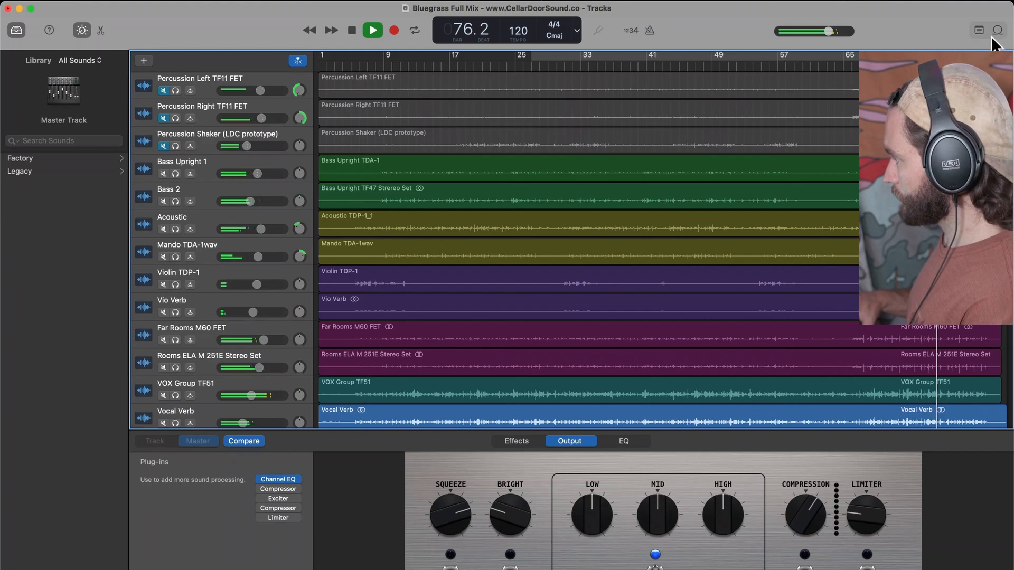
click(900, 66)
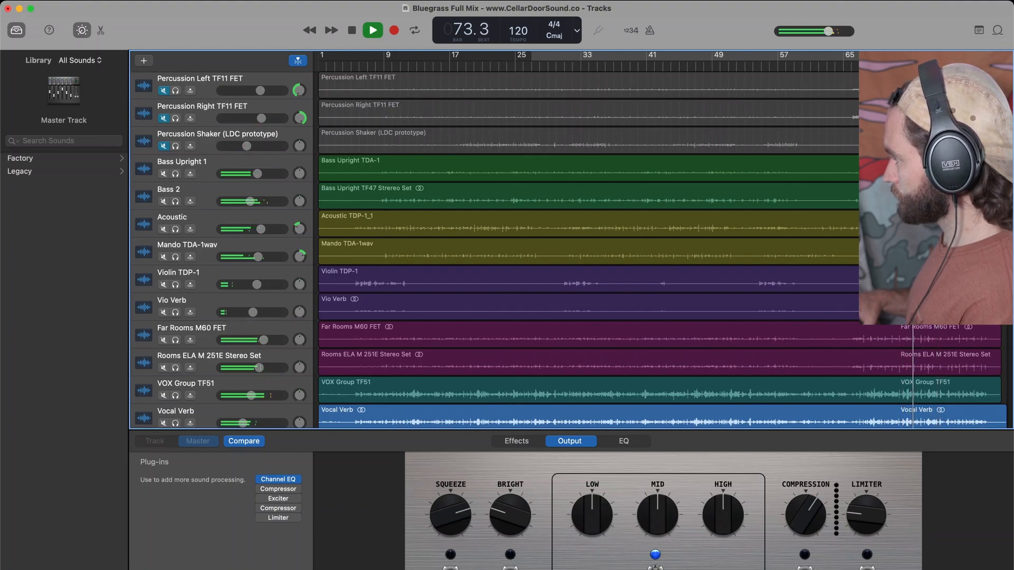
scroll(389, 236, down, 2)
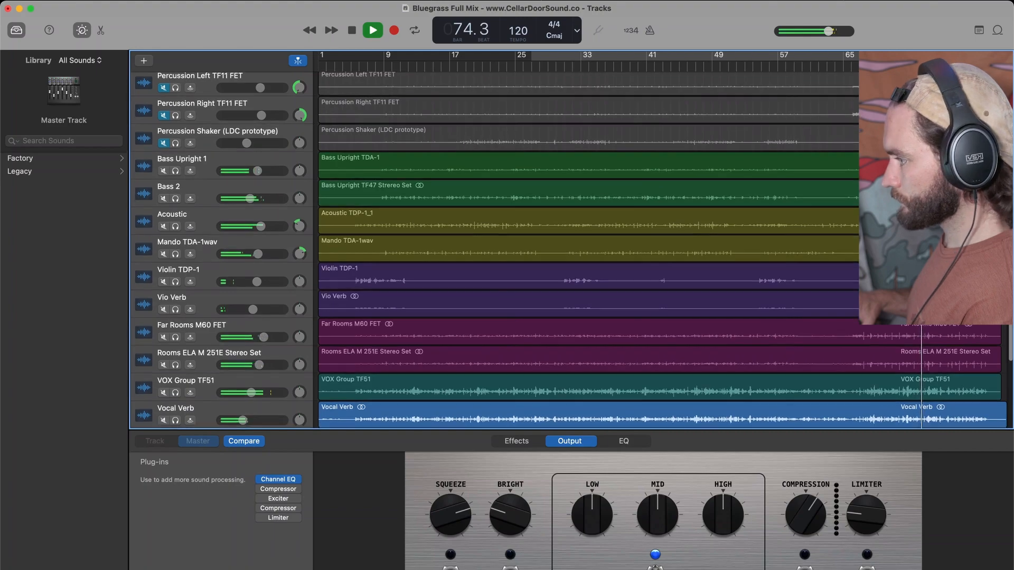
key(space)
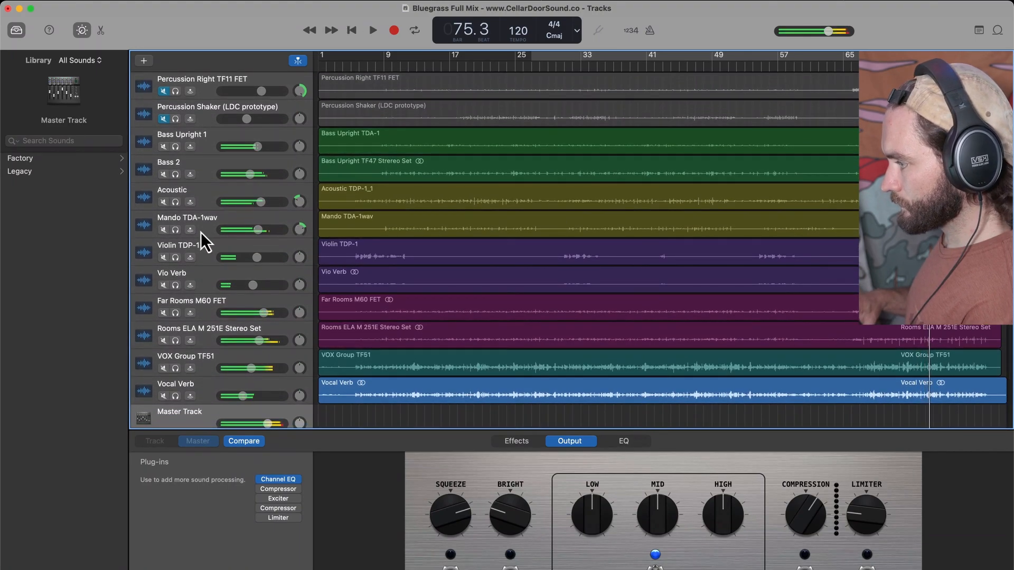
- Set a cycle range from about bar 72 to bar 80 and audition Mando TDA-1wav soloed before returning to the mix
click(176, 230)
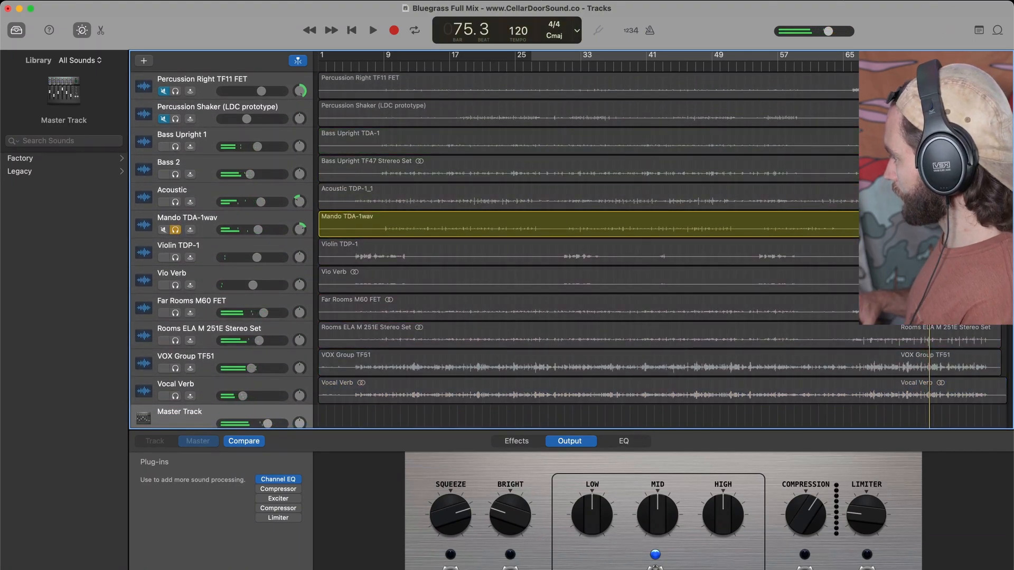
drag(900, 56, 966, 55)
key(space)
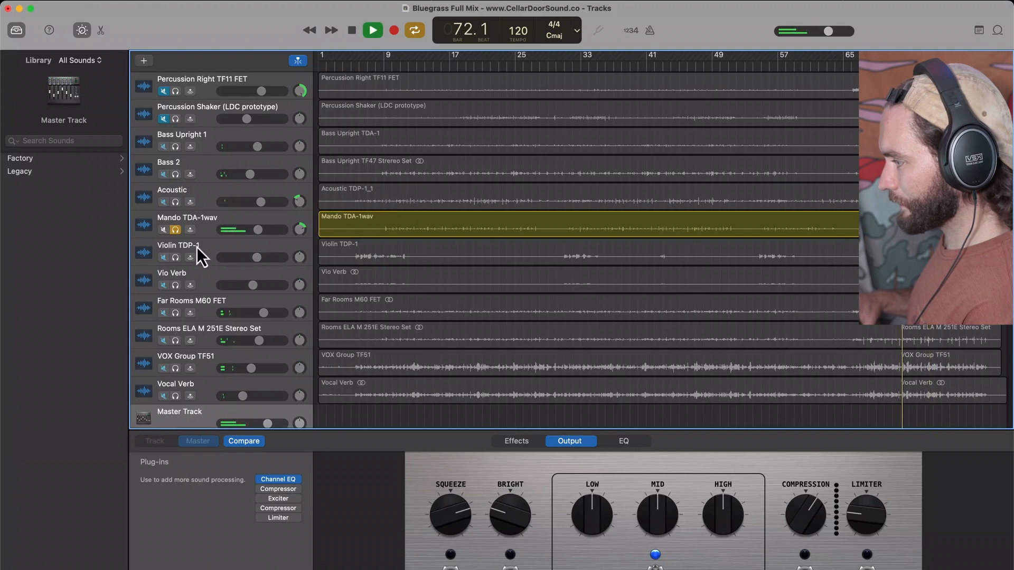
click(176, 230)
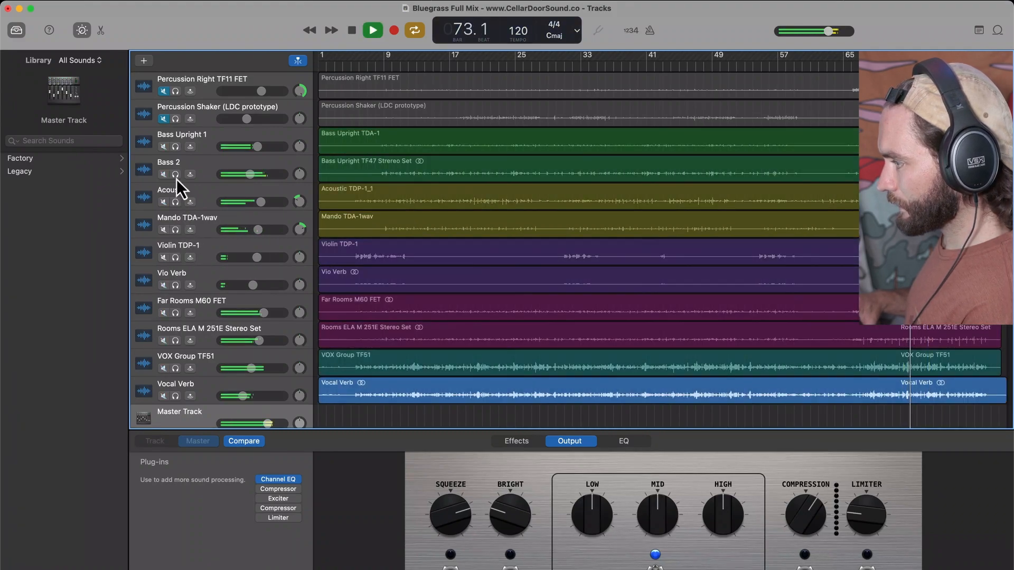
- Solo Far Rooms M60 FET briefly, switch the solo to Rooms ELA M 251E Stereo Set, and stop playback
click(175, 312)
click(177, 315)
click(175, 340)
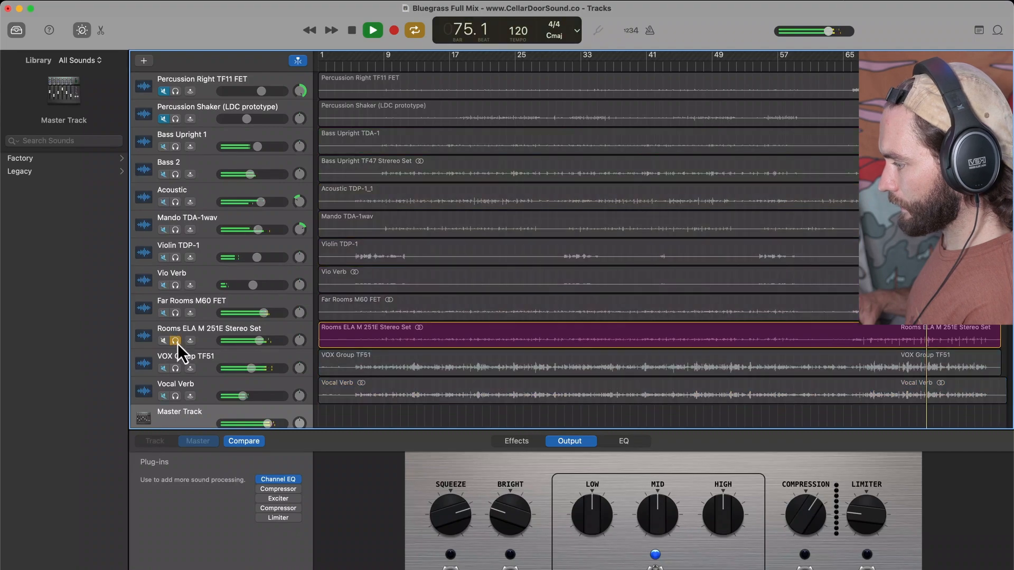
key(space)
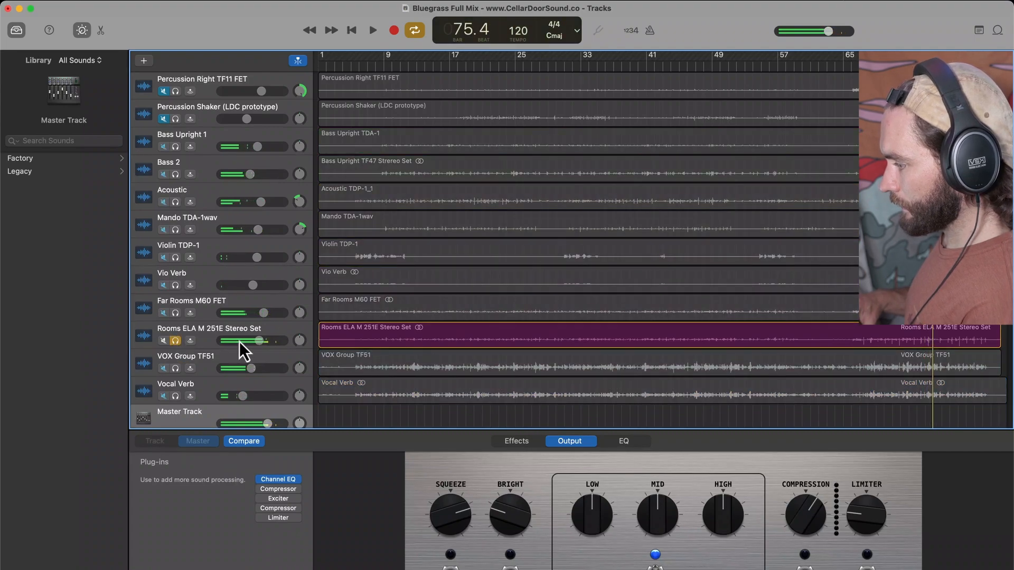
- Replace the Compressor on the Rooms ELA M 251E Stereo Set track with the DC1A3 plug-in
click(202, 340)
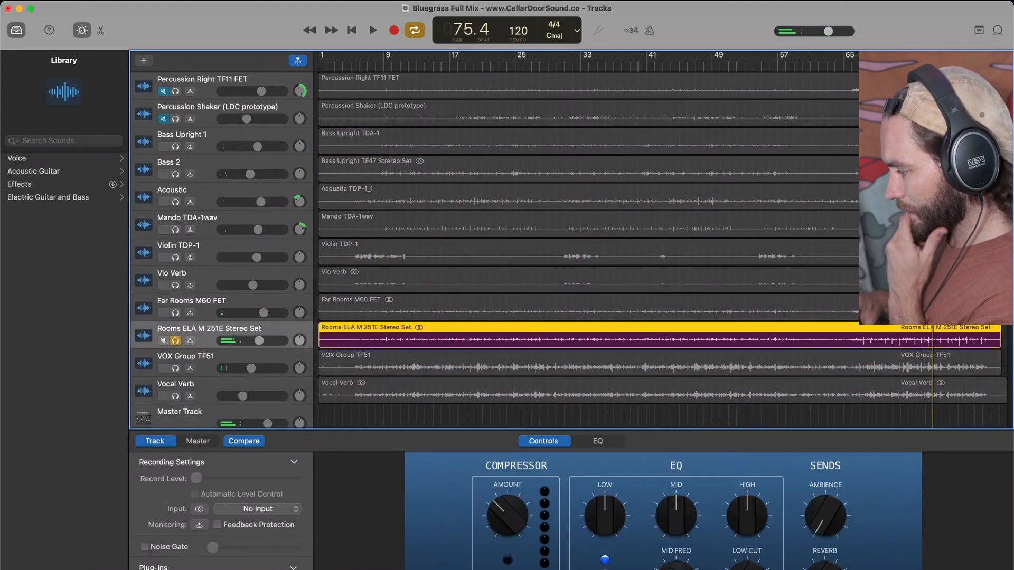
click(257, 569)
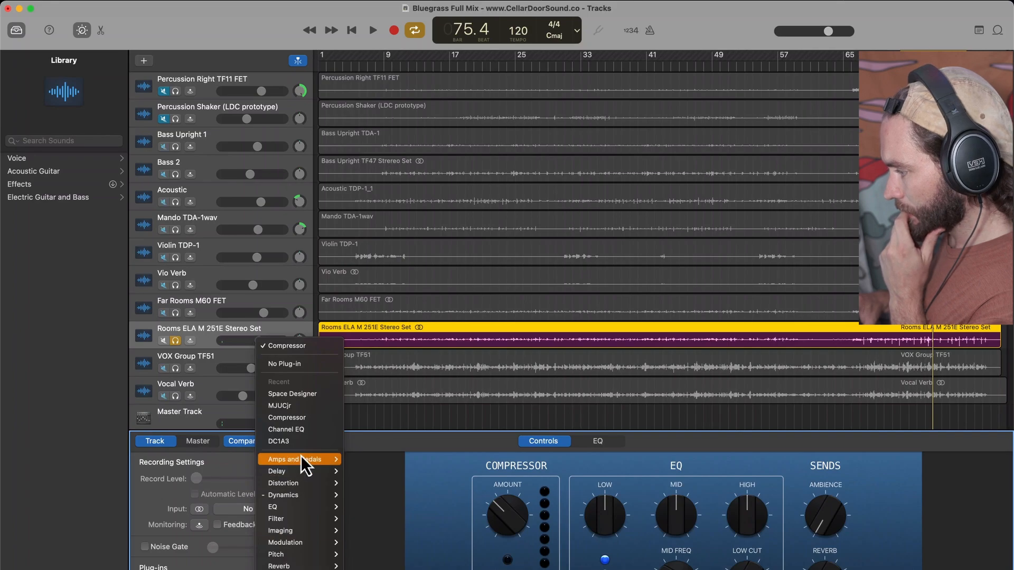
click(301, 440)
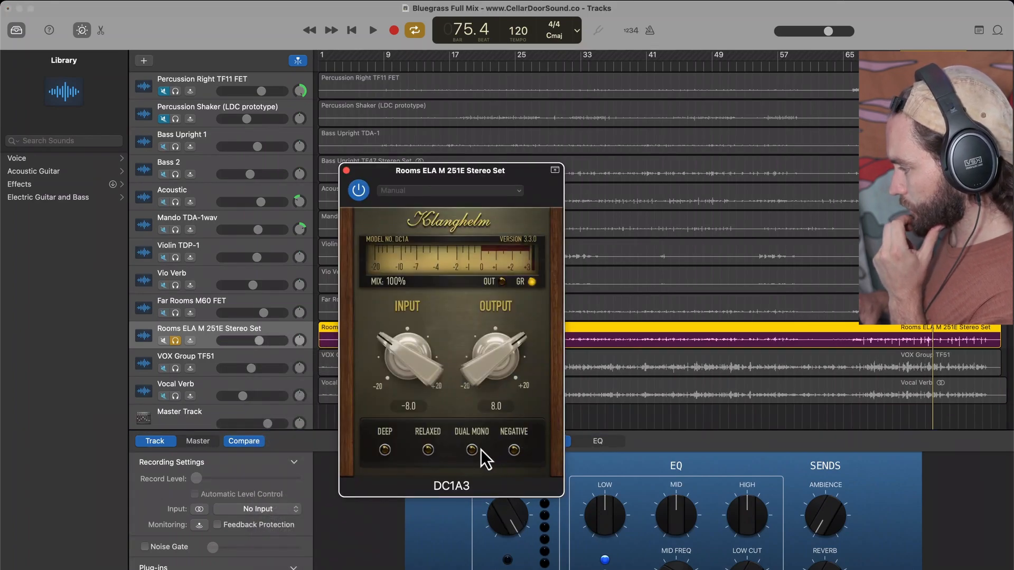
- Enable Dual Mono in DC1A3 and set its Input to -2.8 while playing the soloed room track
click(472, 450)
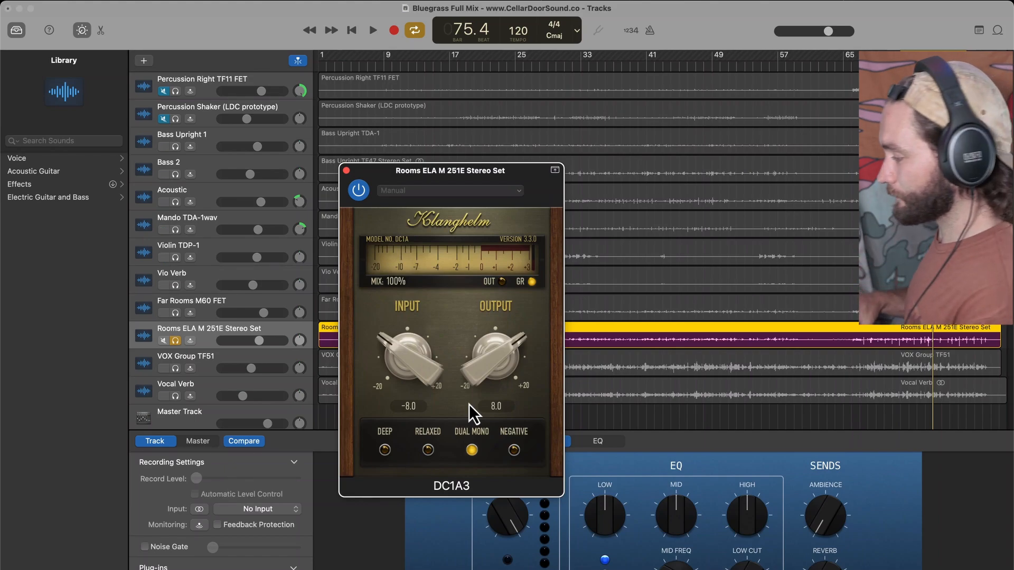
key(space)
drag(410, 357, 401, 283)
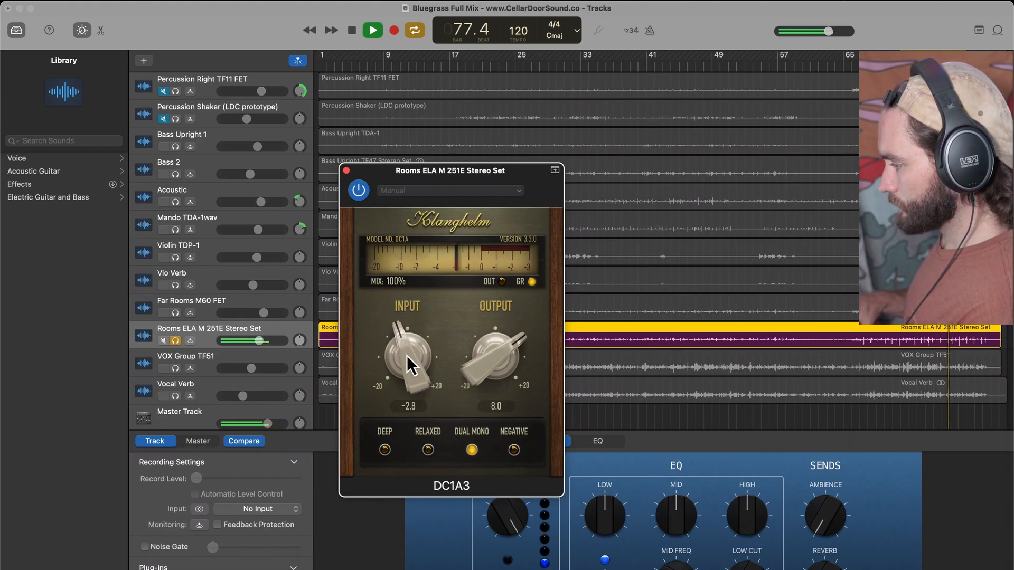
key(space)
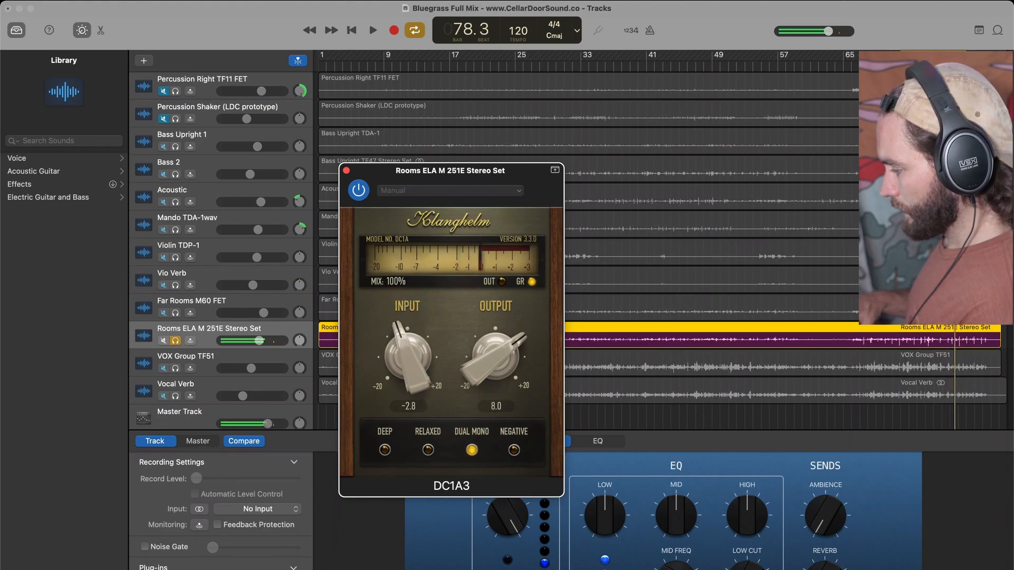
- Replace DC1A3 on the Rooms ELA M 251E Stereo Set track with the Tokyo Dawn Labs TDR Kotelnikov compressor
click(256, 569)
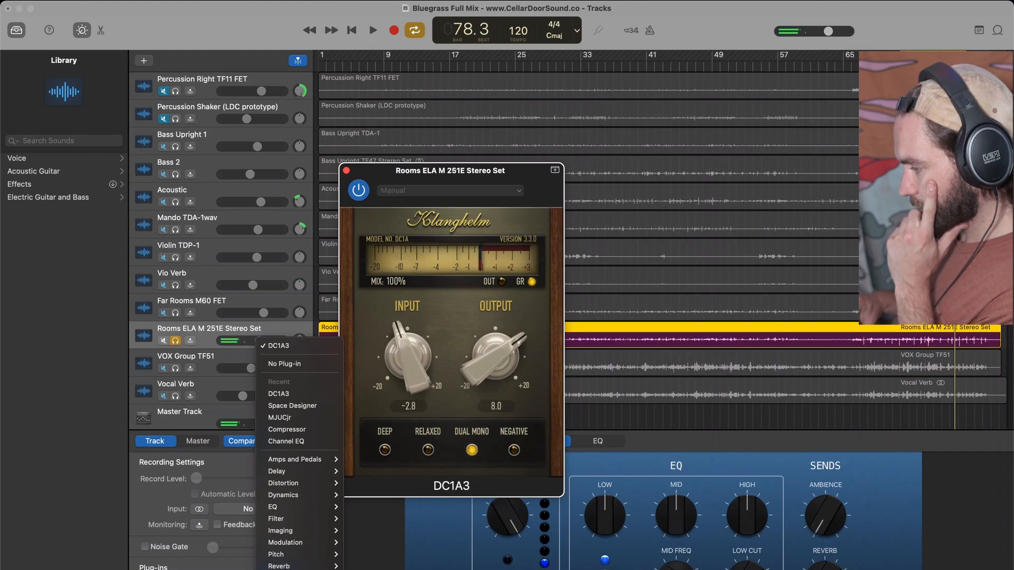
mouse_move(295, 569)
mouse_move(370, 569)
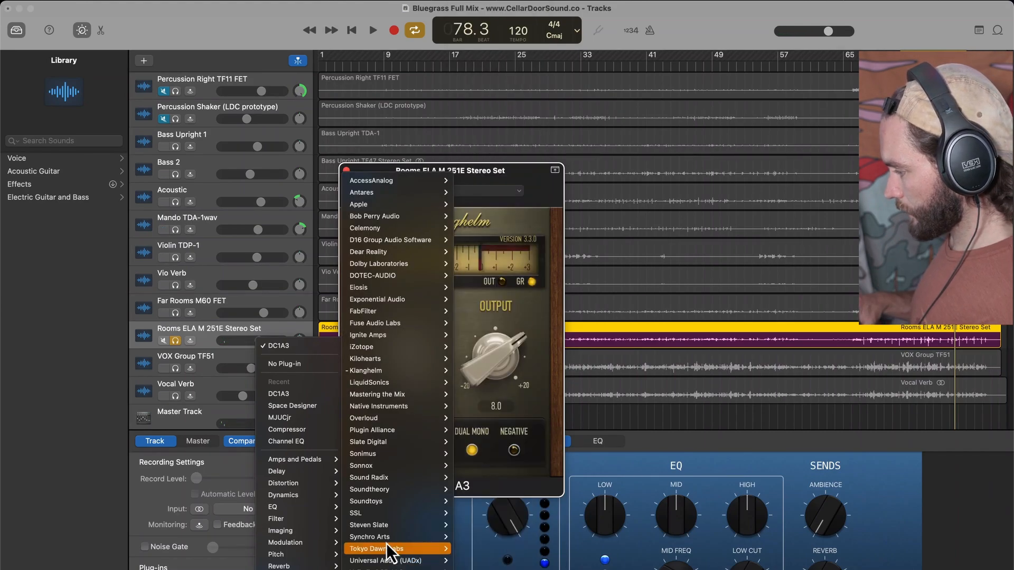
mouse_move(396, 504)
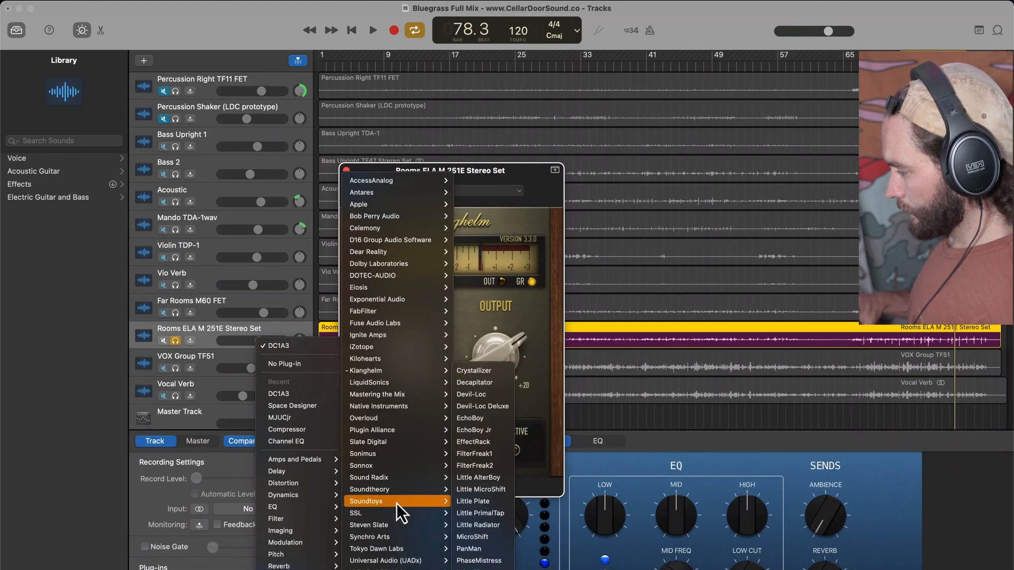
mouse_move(402, 547)
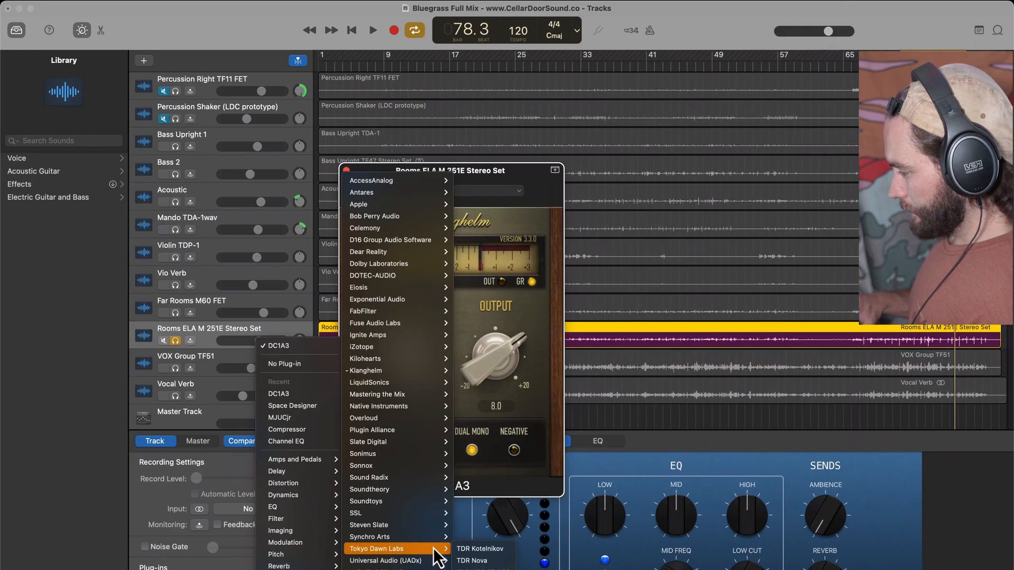
click(468, 549)
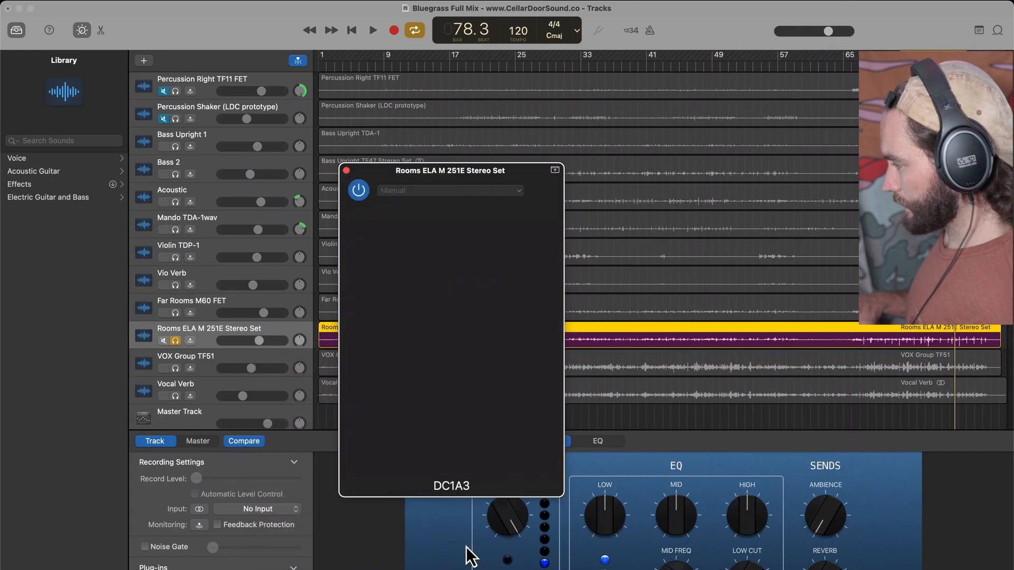
drag(460, 172, 431, 115)
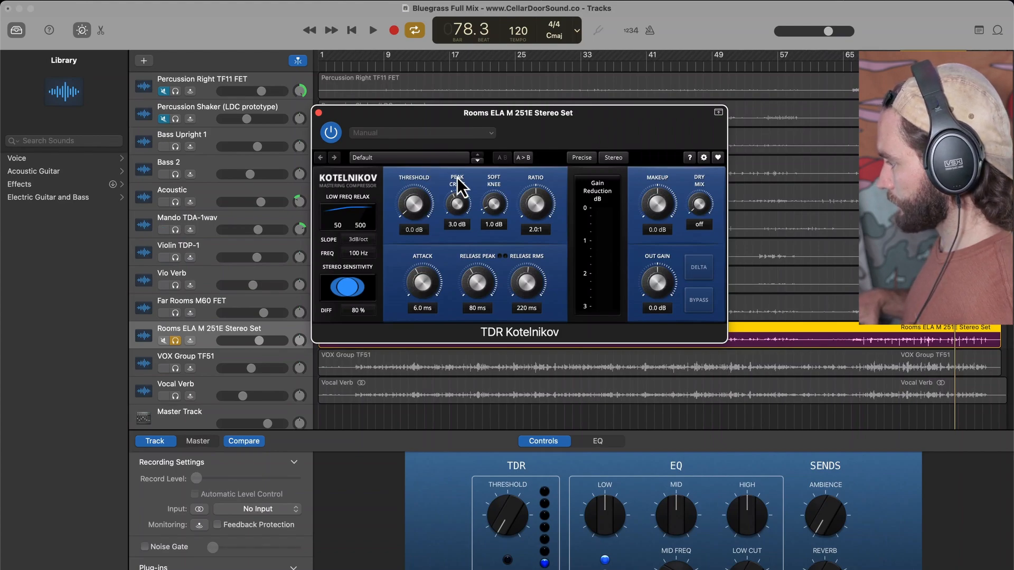
- Set the Kotelnikov Threshold to -27.6 dB while playing the soloed room track, and stop playback
key(space)
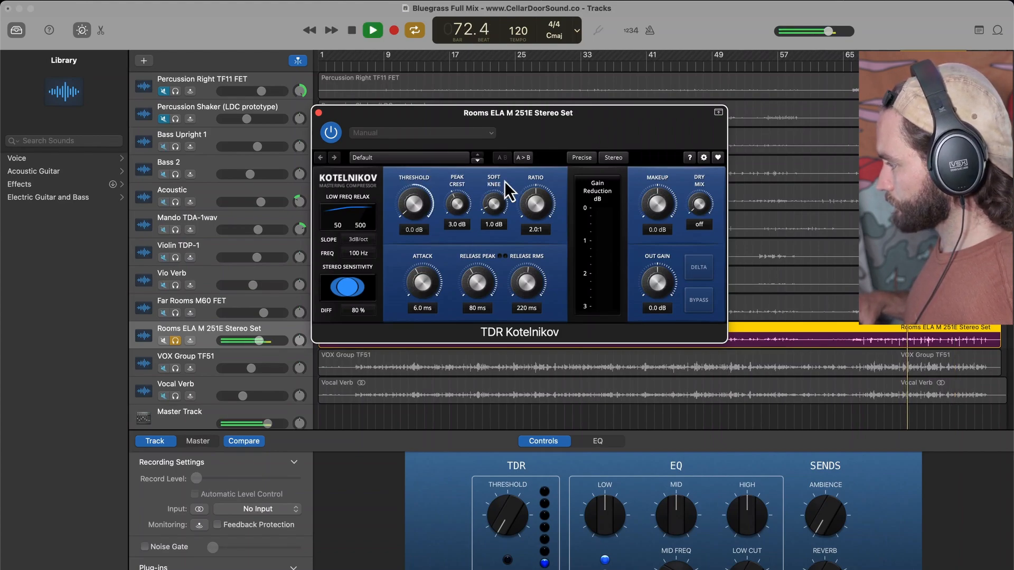
drag(410, 205, 410, 212)
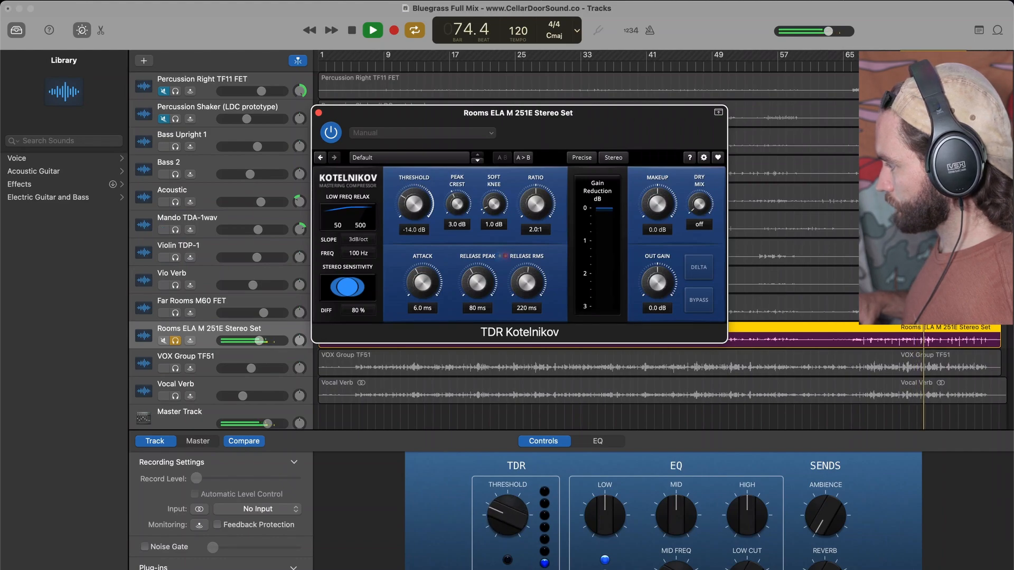
mouse_move(410, 205)
mouse_down()
mouse_move(413, 188)
mouse_move(414, 196)
mouse_up()
key(space)
- Compare the soloed room track's output level with Kotelnikov on and bypassed, leaving the compressor enabled
key(space)
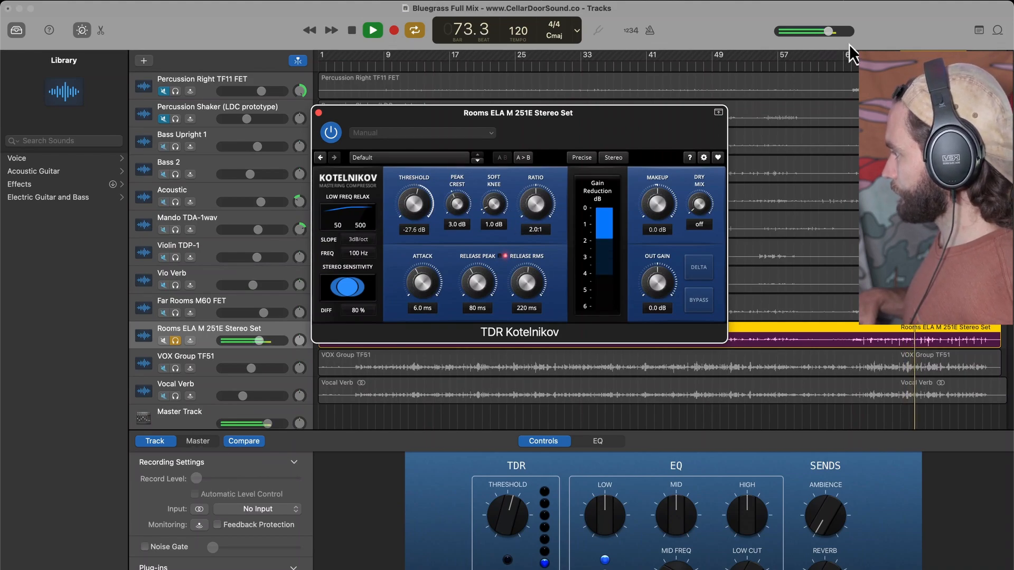
key(space)
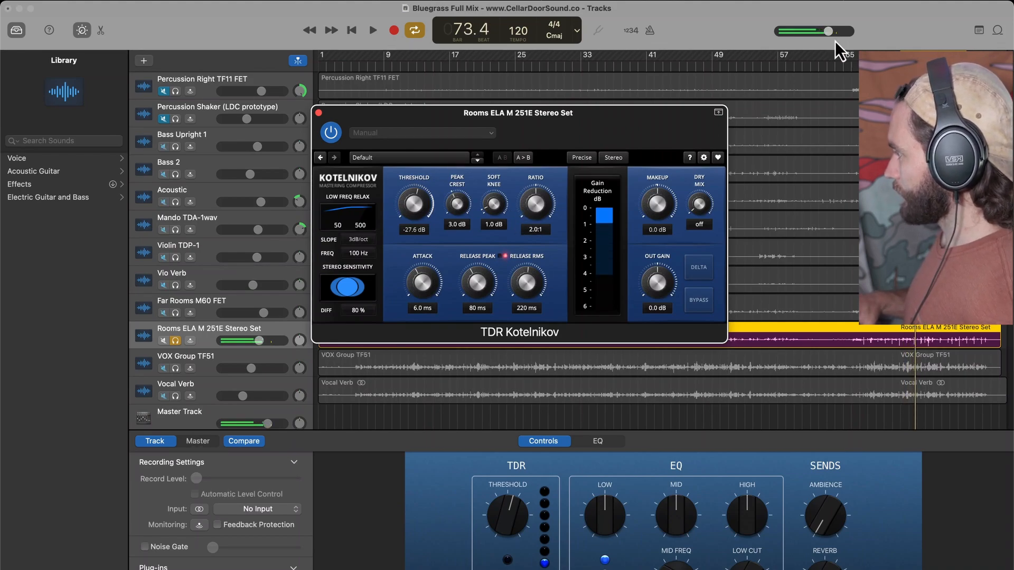
click(328, 131)
key(space)
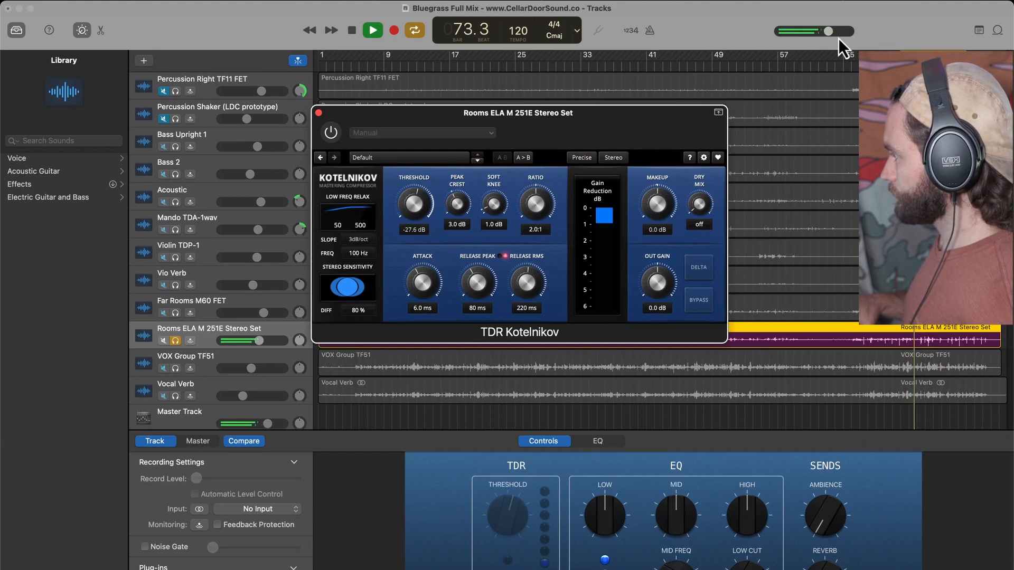
key(space)
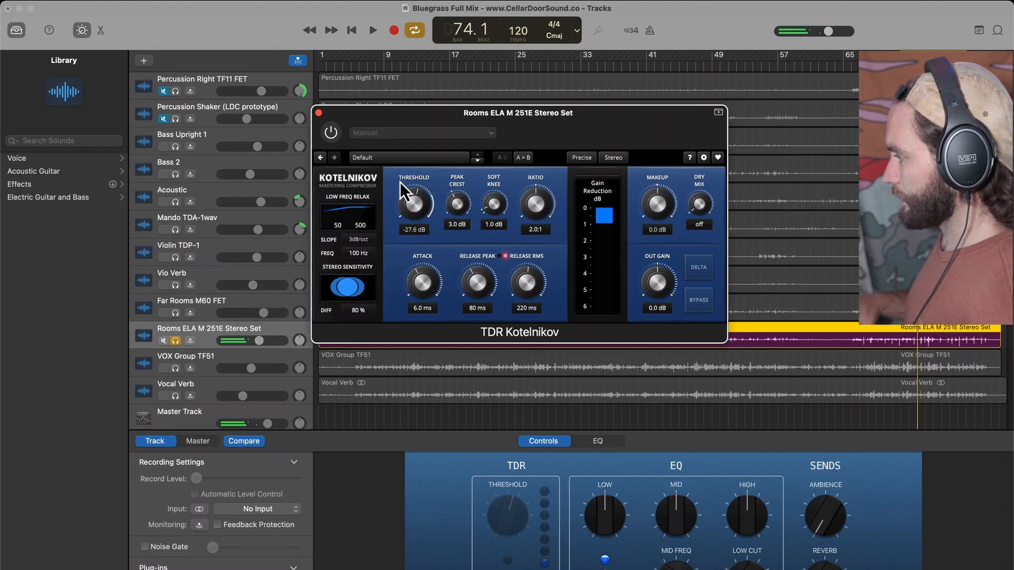
click(336, 134)
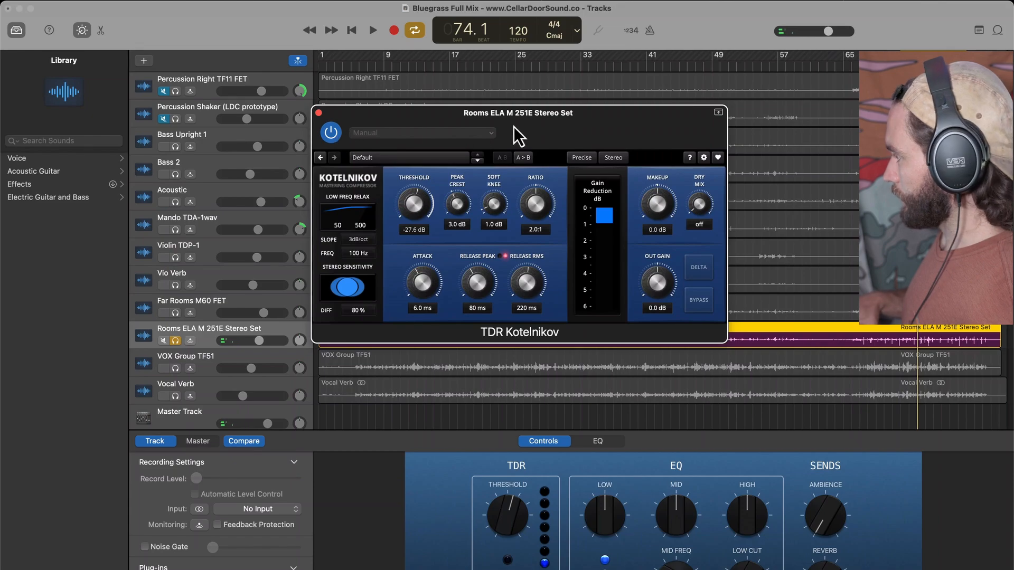
key(space)
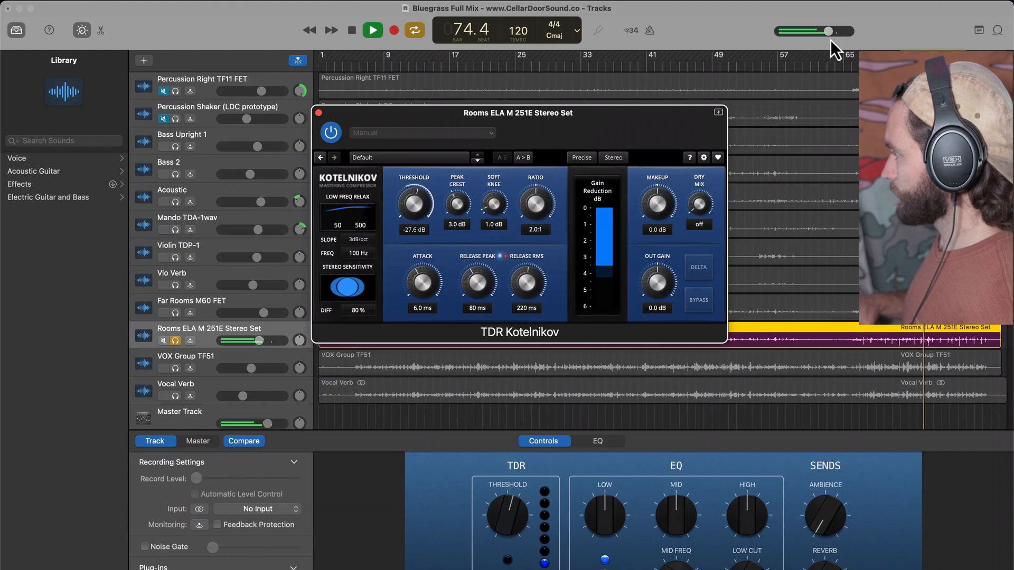
key(space)
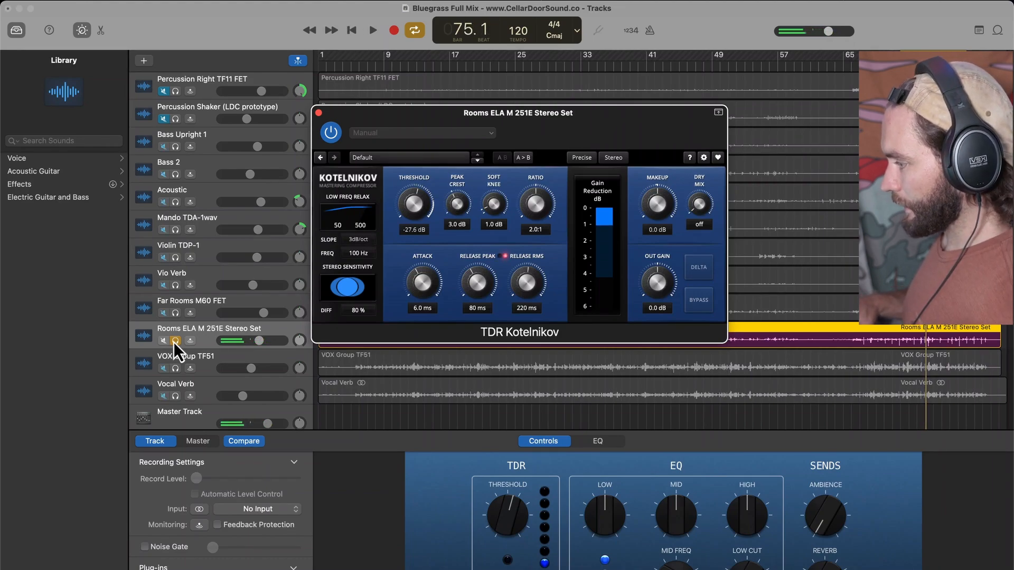
- Unsolo Rooms ELA M 251E Stereo Set and, with the full mix playing, set Kotelnikov's Ratio to 3.0:1 and the track volume to -5.9 dB
click(175, 340)
key(space)
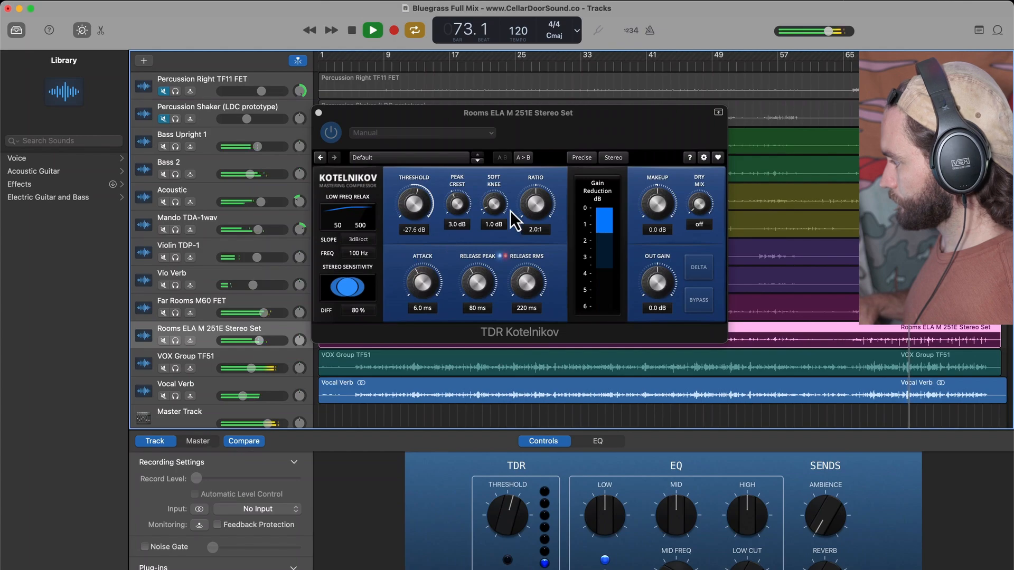
click(534, 208)
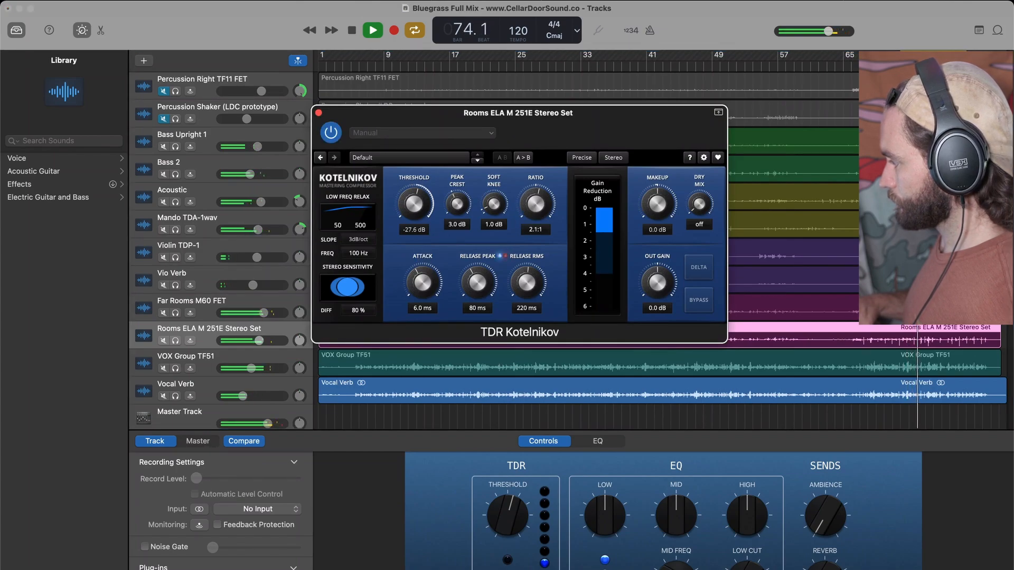
drag(534, 204, 534, 188)
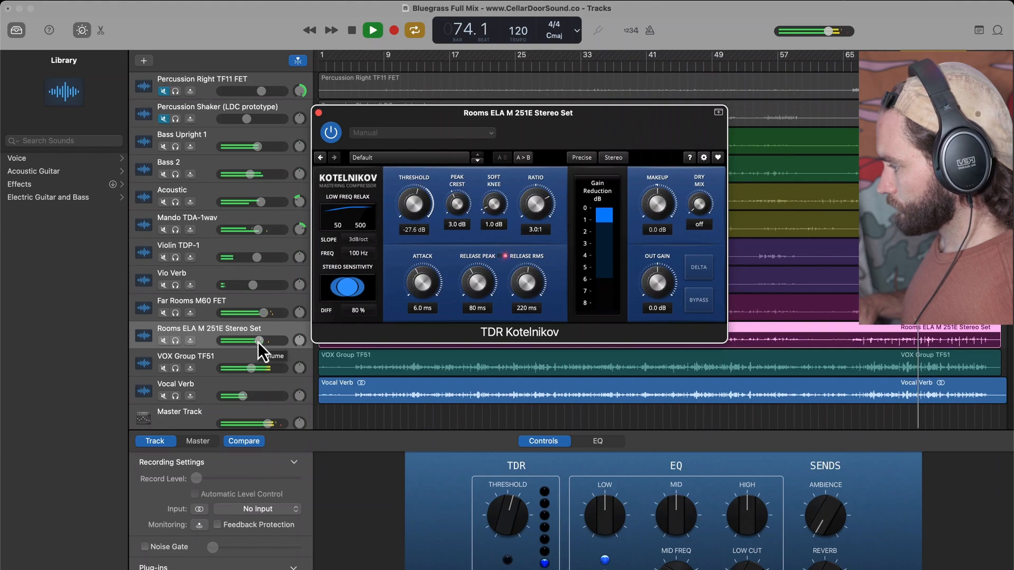
drag(257, 342, 243, 340)
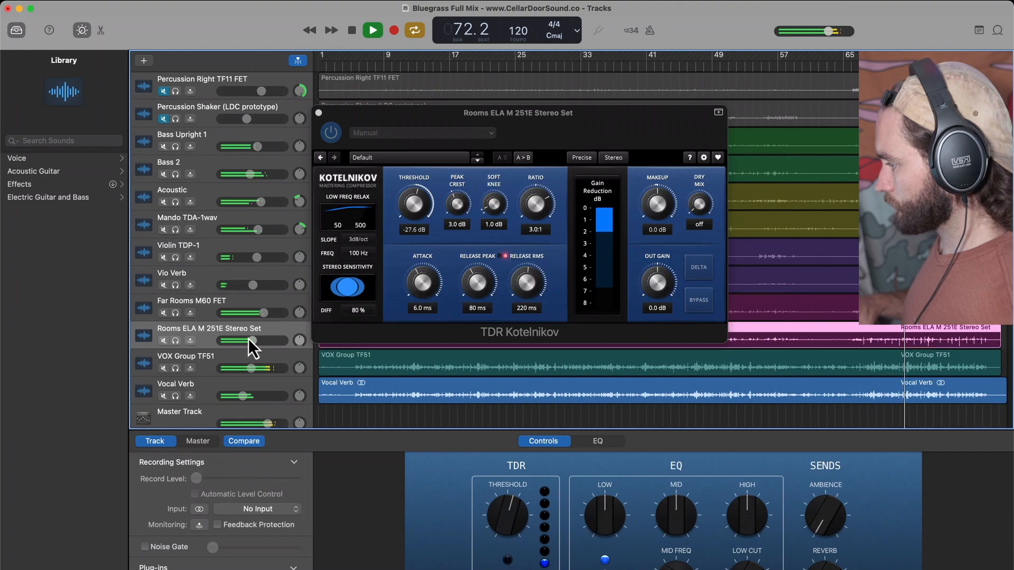
click(251, 341)
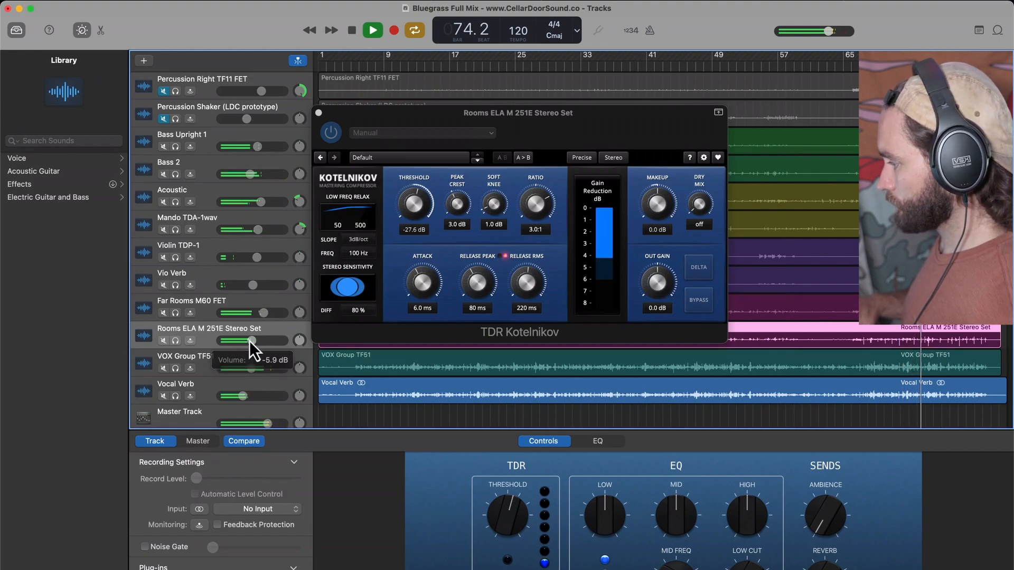
- Solo and select Far Rooms M60 FET, stop playback, and replace its Compressor with TDR Kotelnikov
click(175, 313)
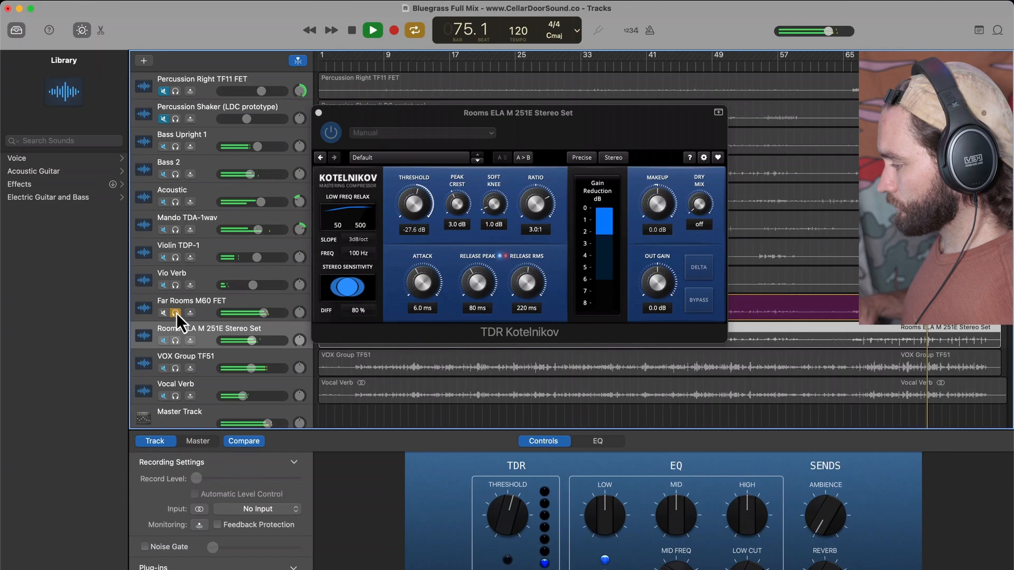
click(209, 310)
key(space)
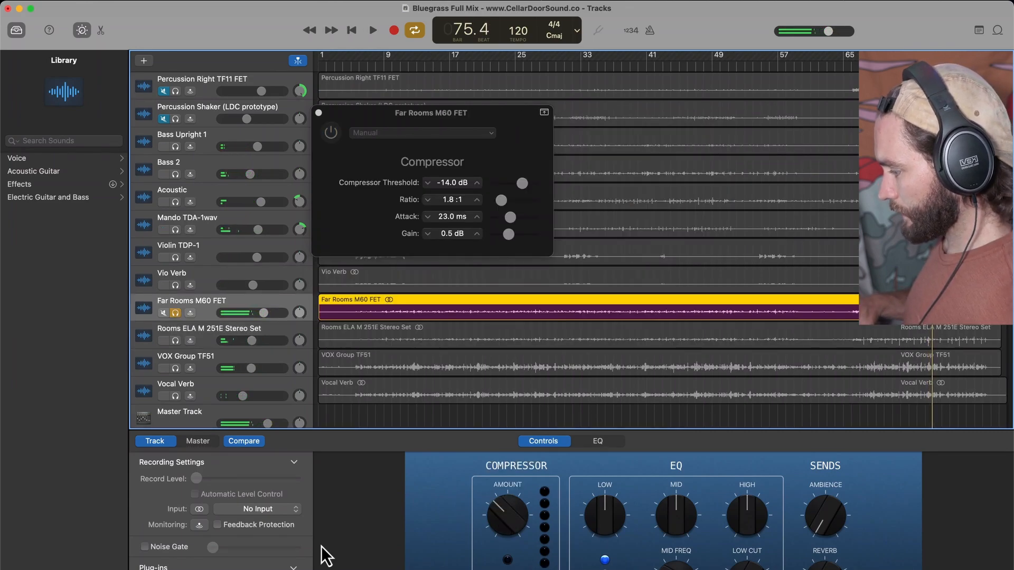
click(290, 569)
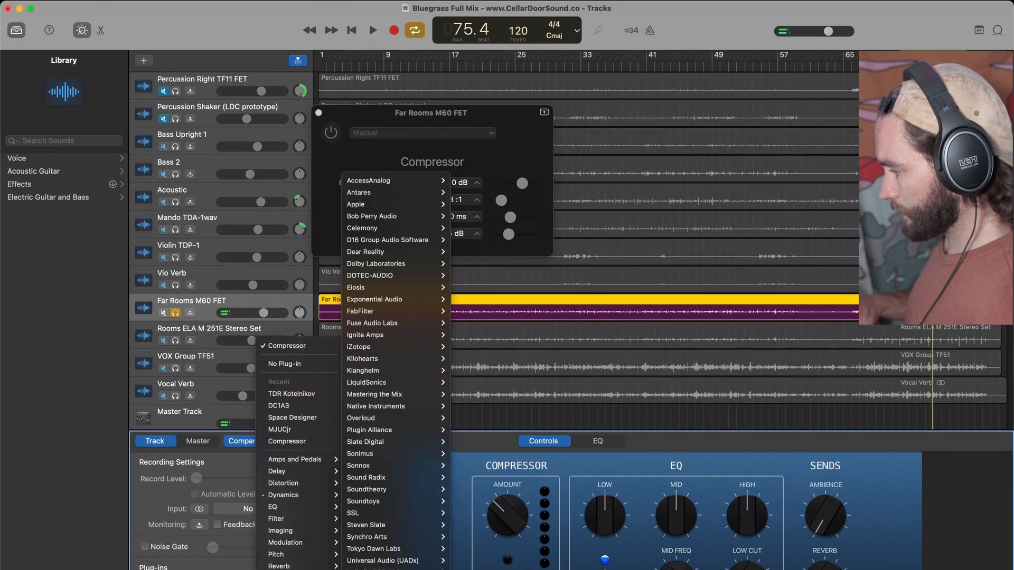
click(301, 395)
- Set Kotelnikov's Threshold to -26.3 dB and Ratio to 5.4:1 while playing the soloed Far Rooms M60 FET track
key(space)
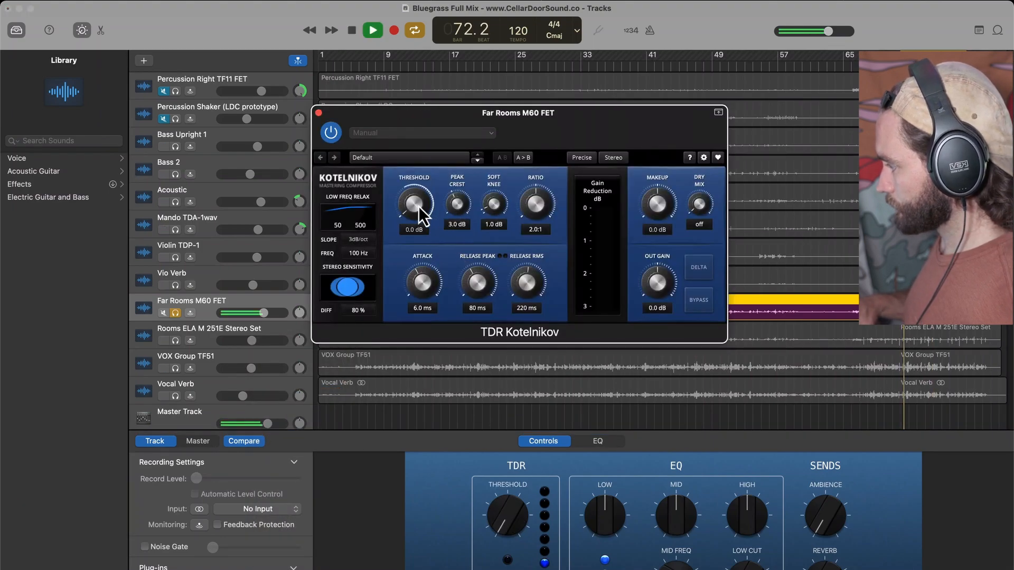
drag(418, 206, 418, 255)
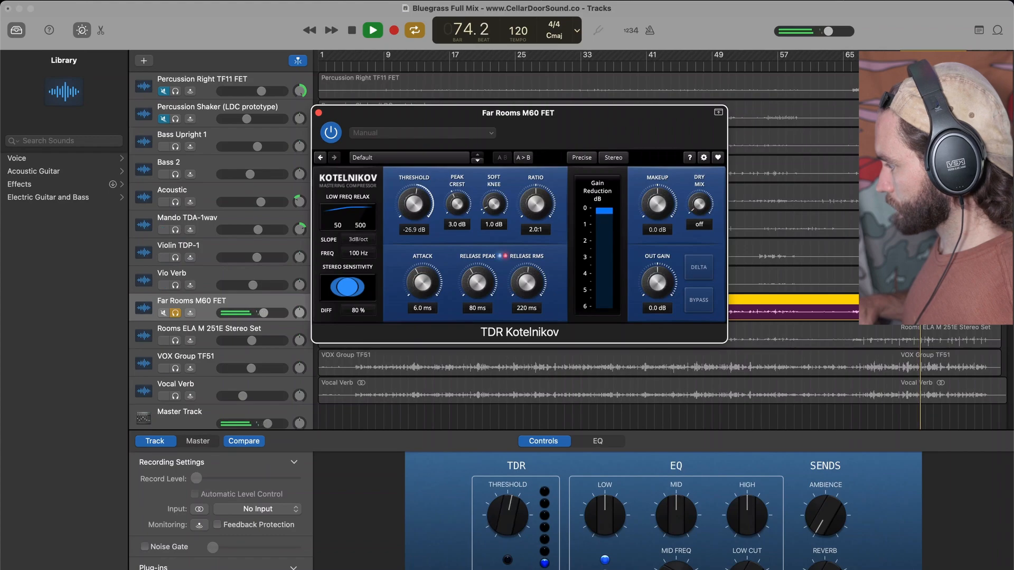
drag(457, 338, 457, 336)
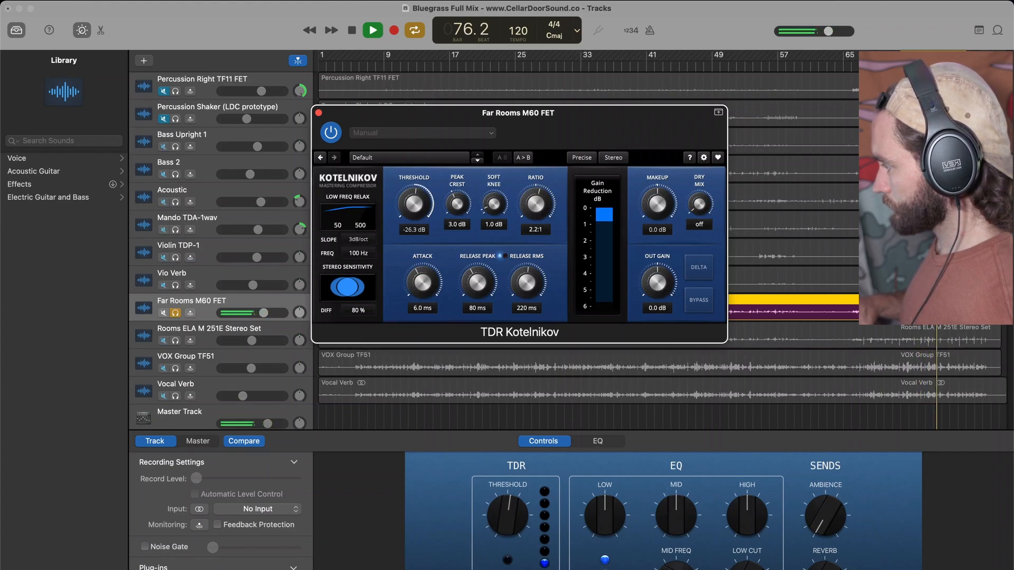
drag(535, 204, 535, 183)
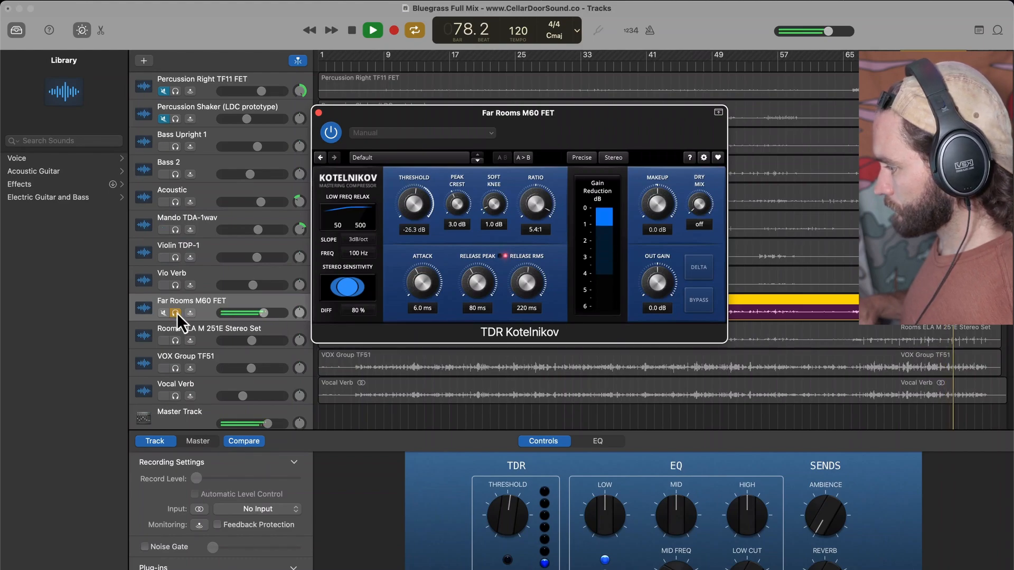
- Unsolo Far Rooms M60 FET and lower its volume slightly against the playing mix, then stop playback and close the plug-in window
click(240, 314)
drag(263, 313, 256, 313)
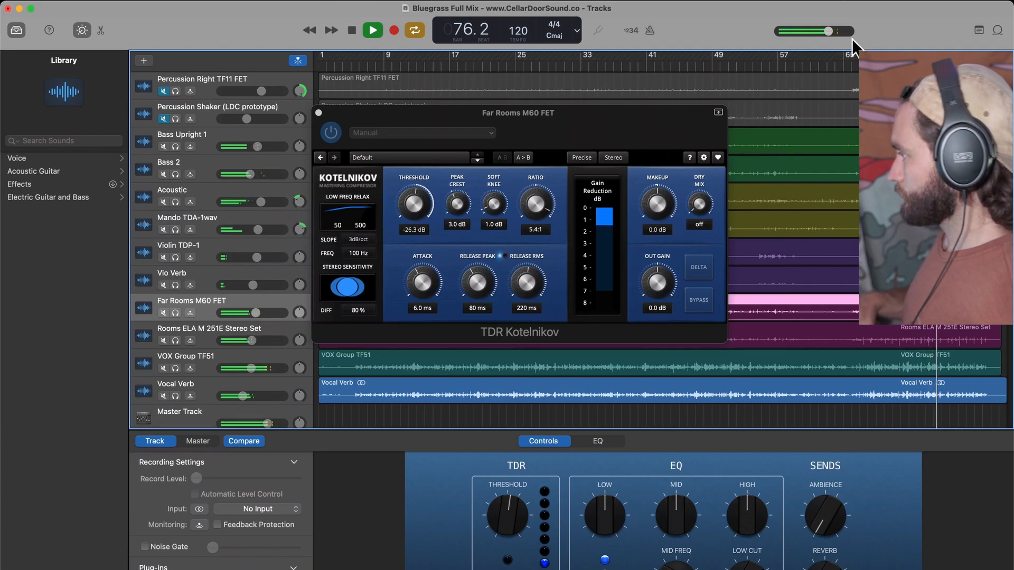
key(space)
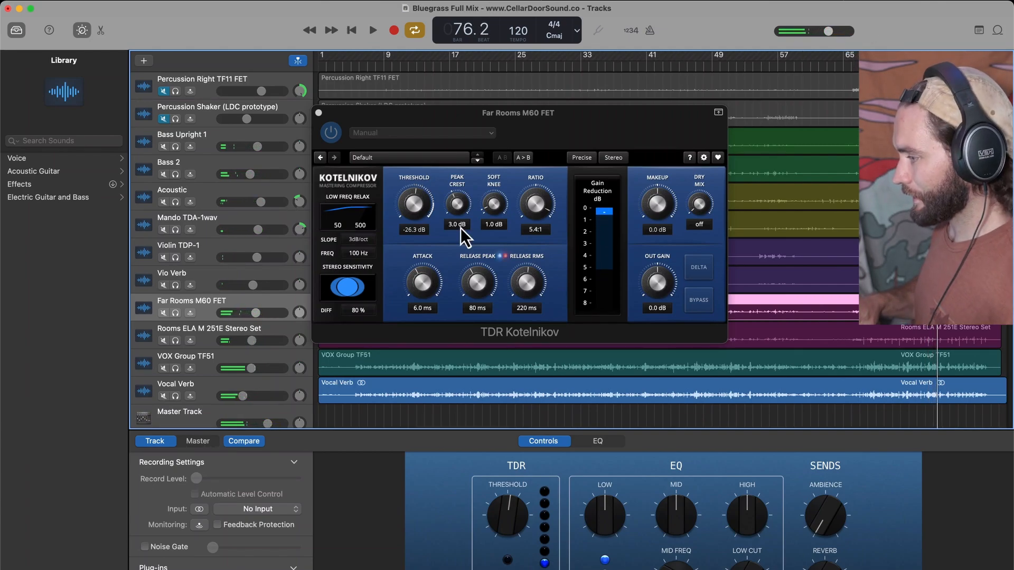
click(319, 113)
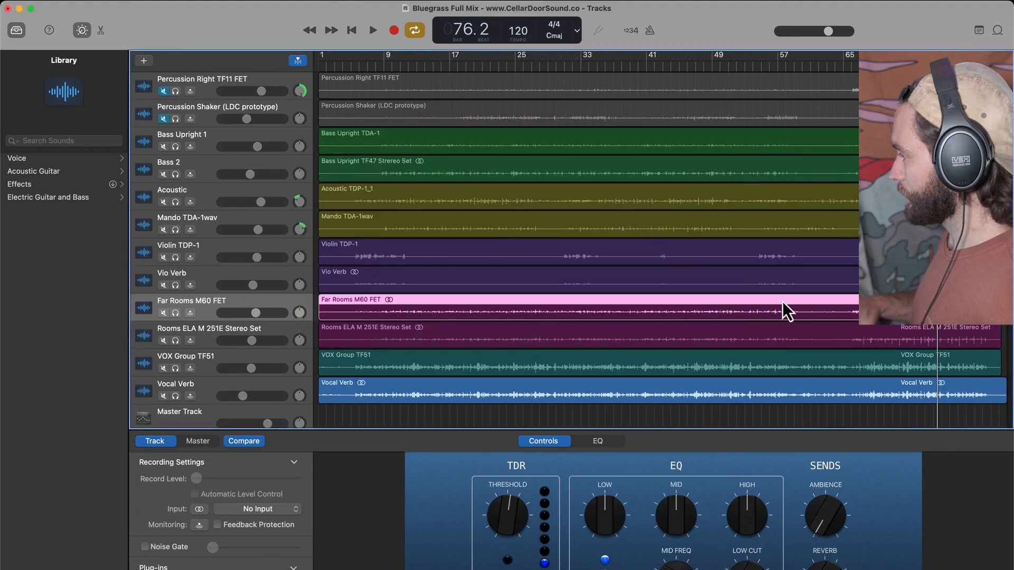
- Unmute the Percussion Left, Percussion Right and Percussion Shaker tracks and play the full mix
scroll(781, 304, up, 2)
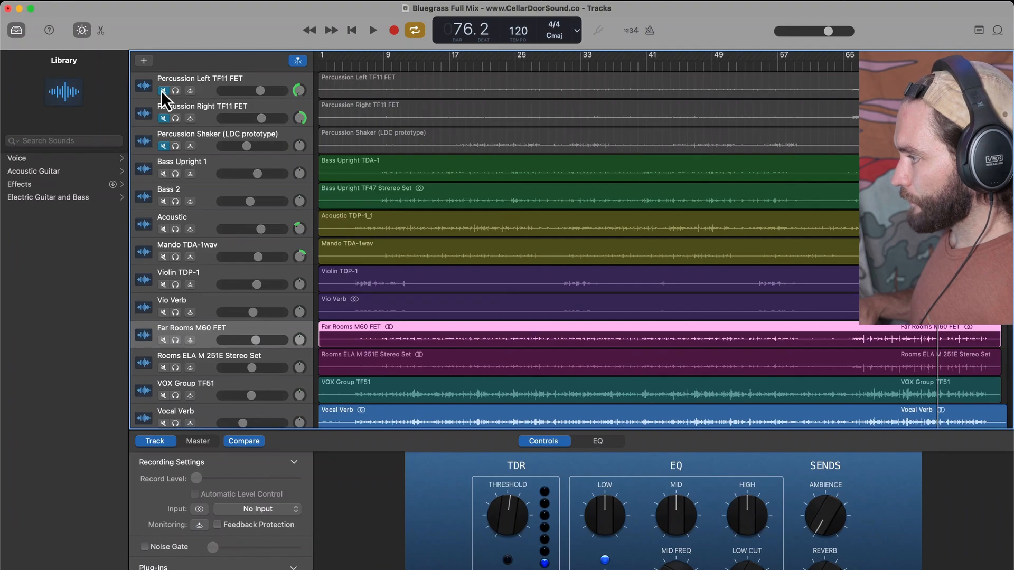
drag(162, 91, 164, 148)
key(space)
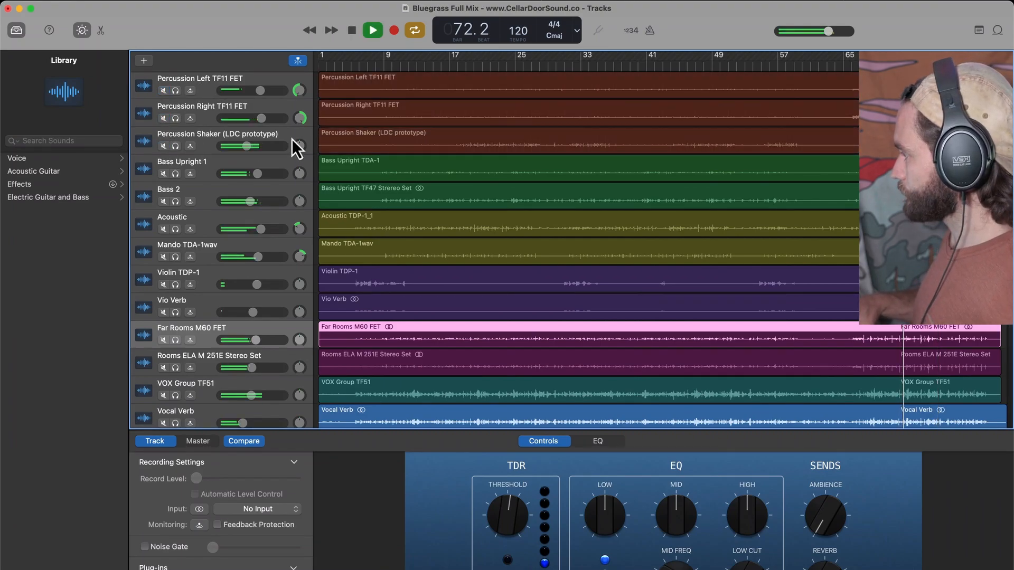
- Solo Percussion Left TF11 FET and replace its Compressor with DC1A3, enabling Deep and setting Input to -2.6 during playback
click(177, 91)
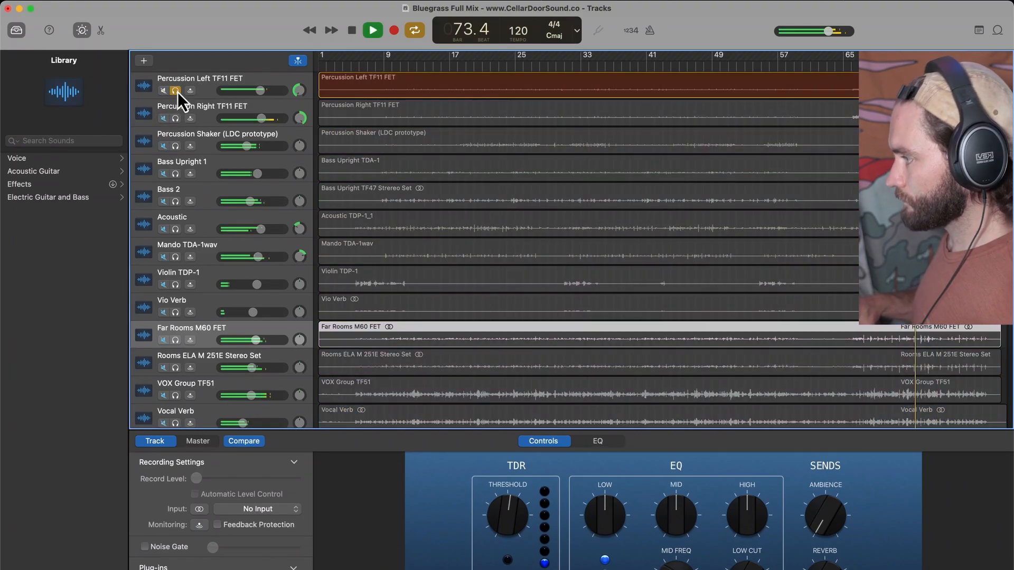
click(210, 90)
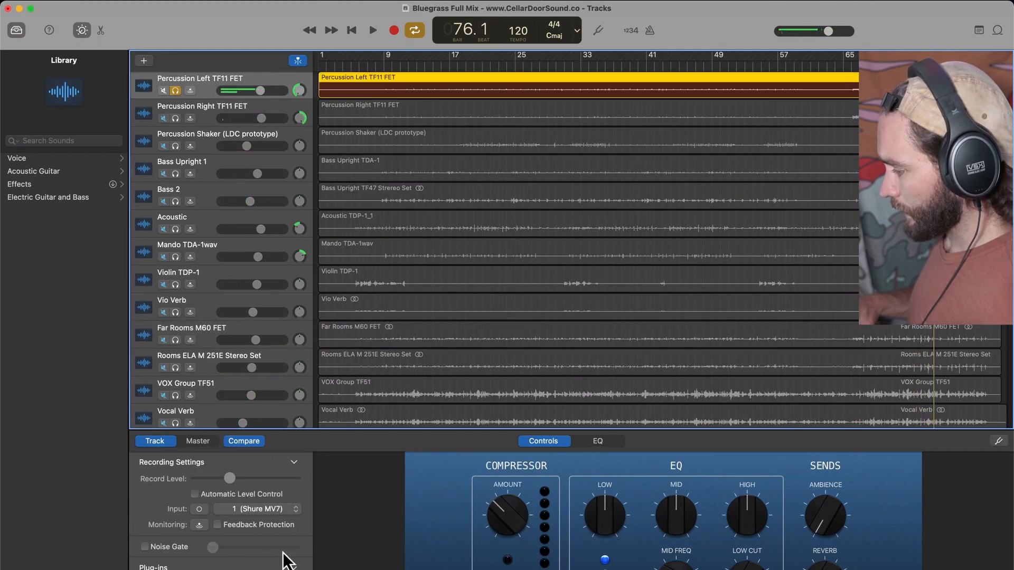
click(292, 569)
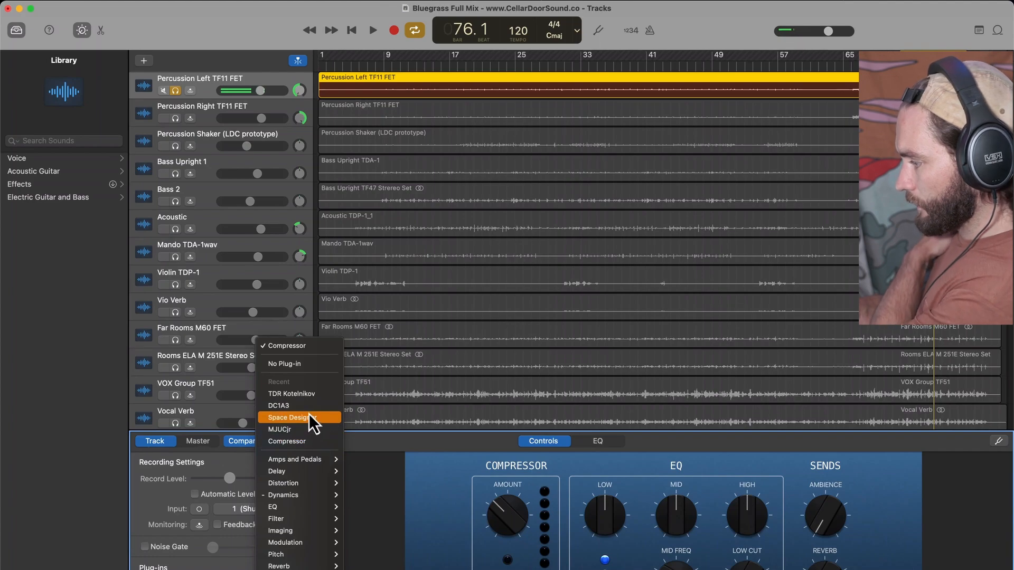
click(308, 410)
key(space)
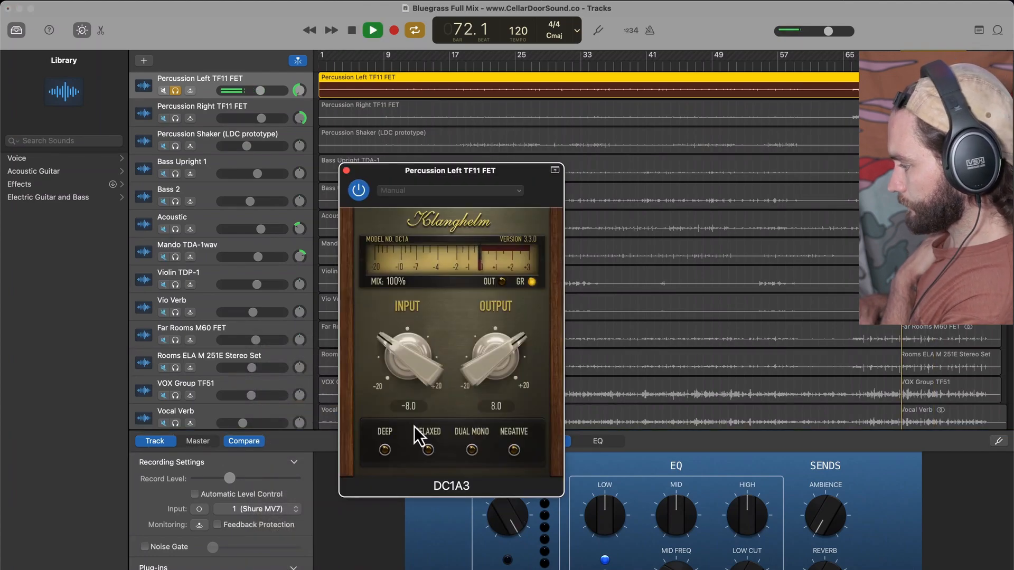
drag(401, 389, 393, 293)
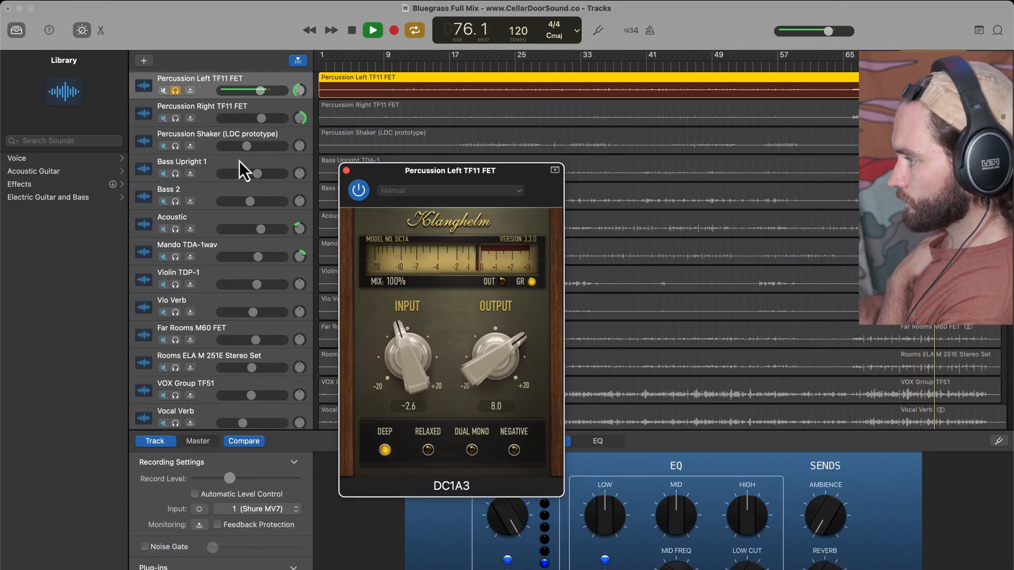
- Solo Percussion Right TF11 FET too and replace its Compressor with DC1A3, enabling Deep with Input -1.2 and Output 7.3
click(176, 121)
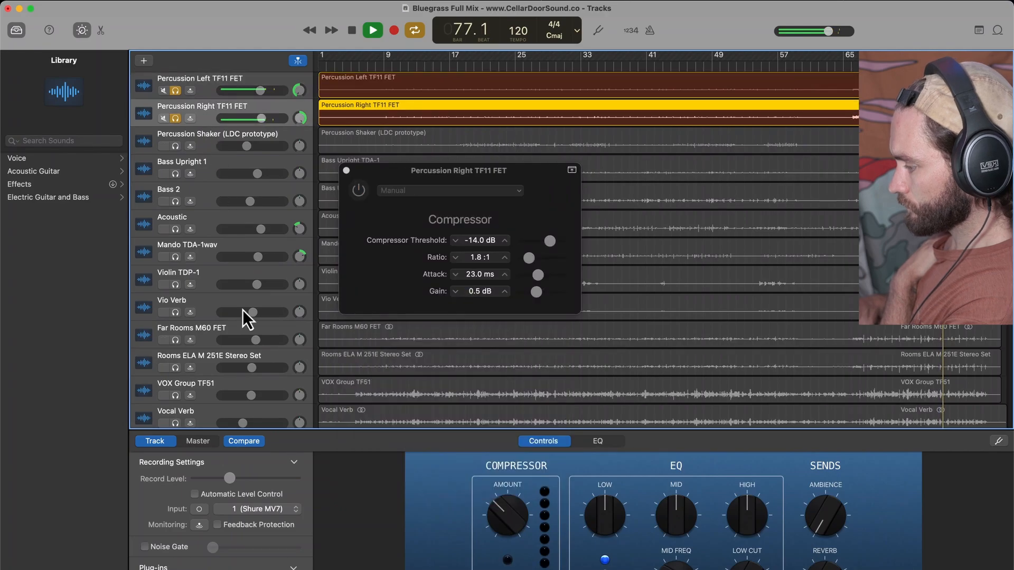
click(258, 568)
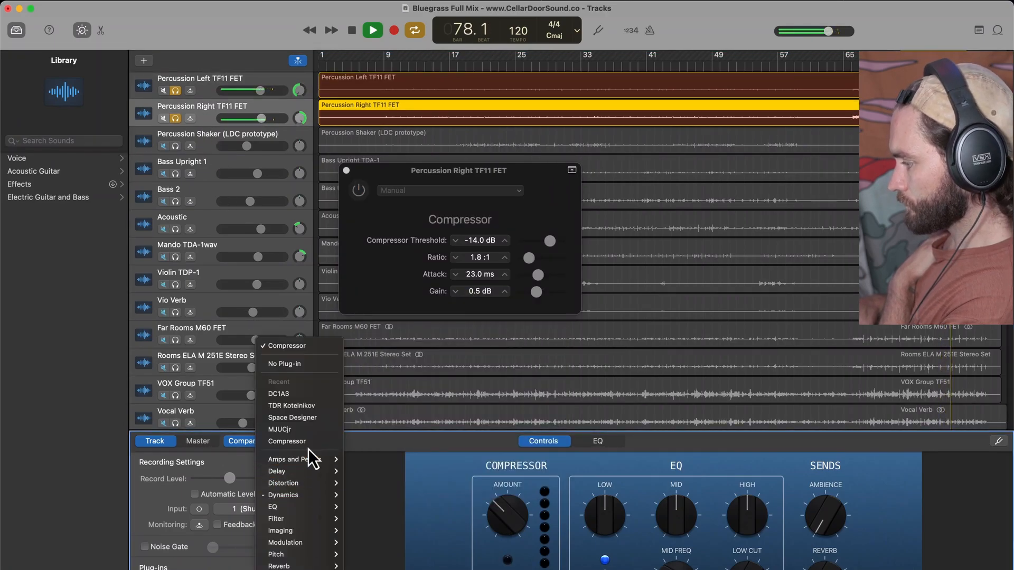
click(309, 397)
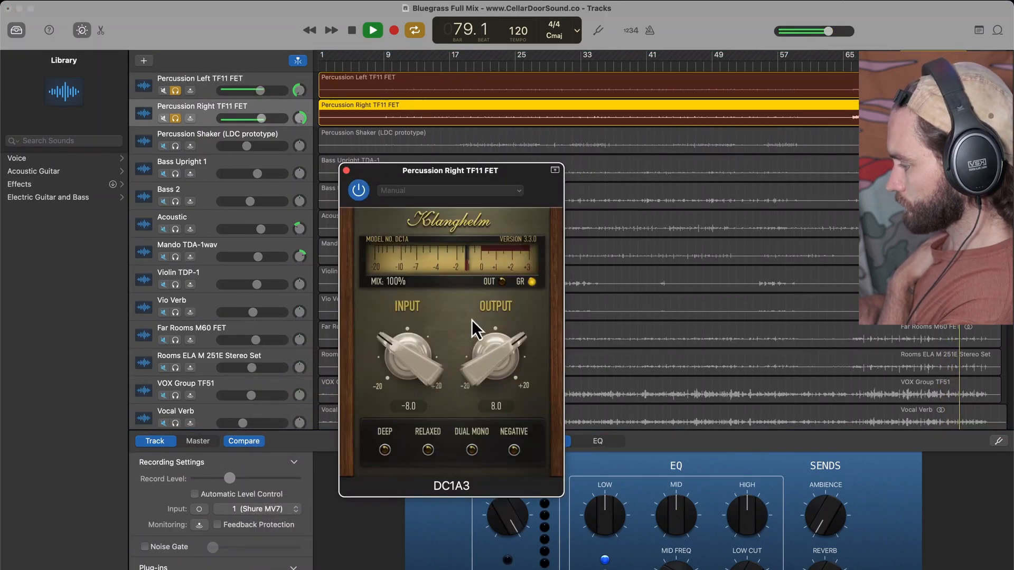
click(385, 450)
drag(403, 380, 384, 276)
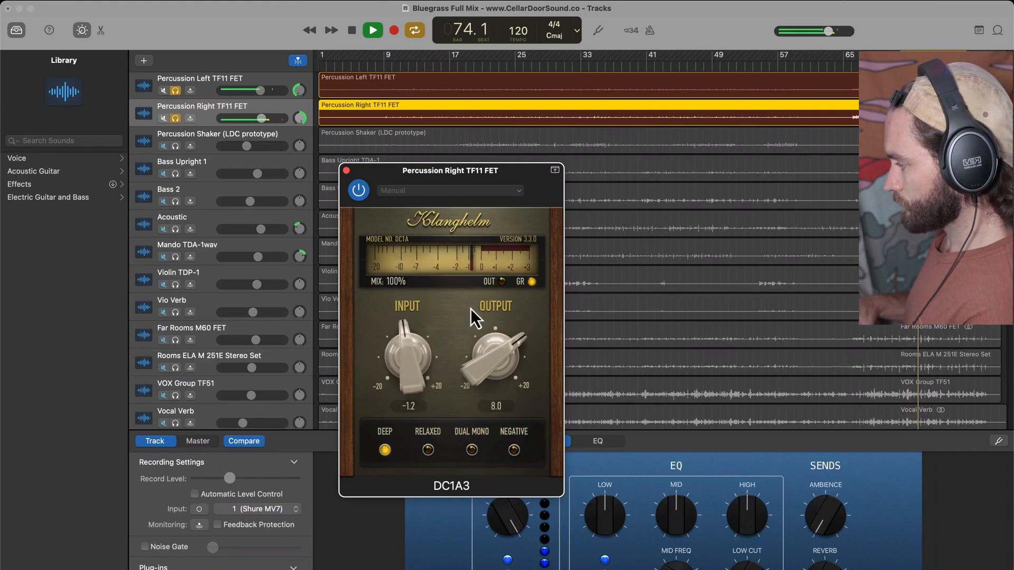
drag(488, 354, 490, 363)
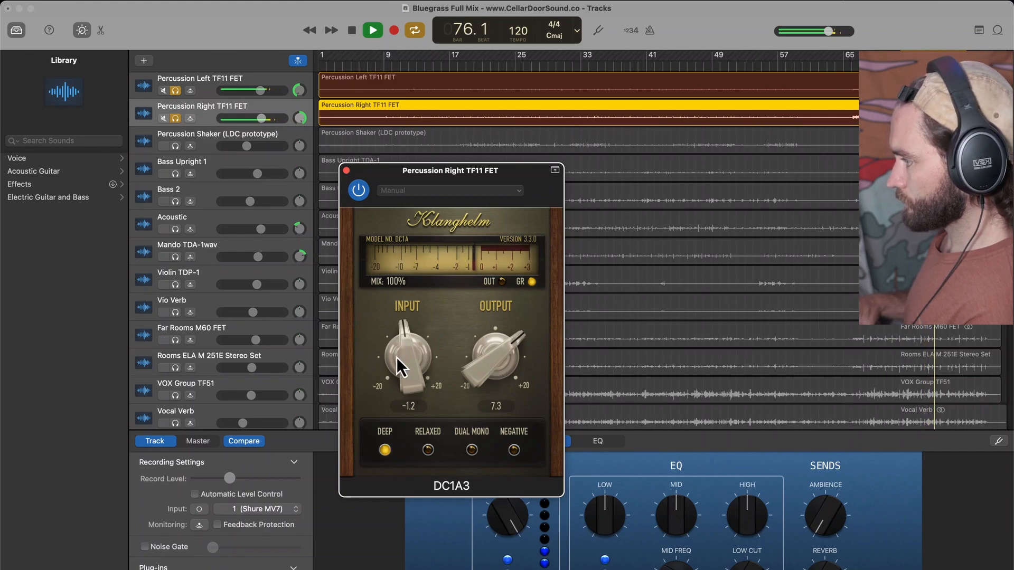
- Unsolo Percussion Left and Percussion Right and lower both volumes against the playing mix, temporarily muting Percussion Shaker
click(175, 92)
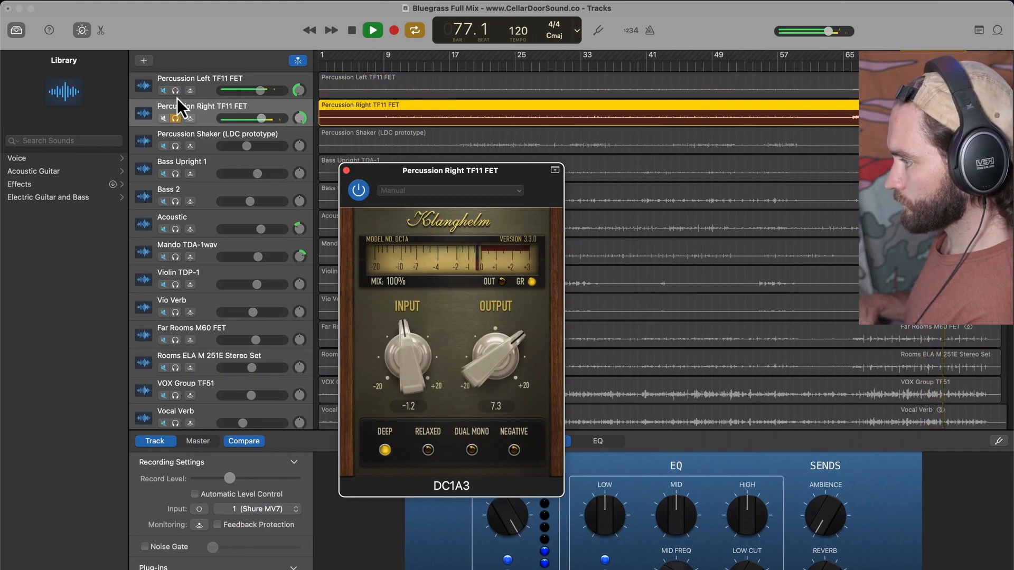
click(176, 119)
click(198, 117)
drag(261, 118, 249, 90)
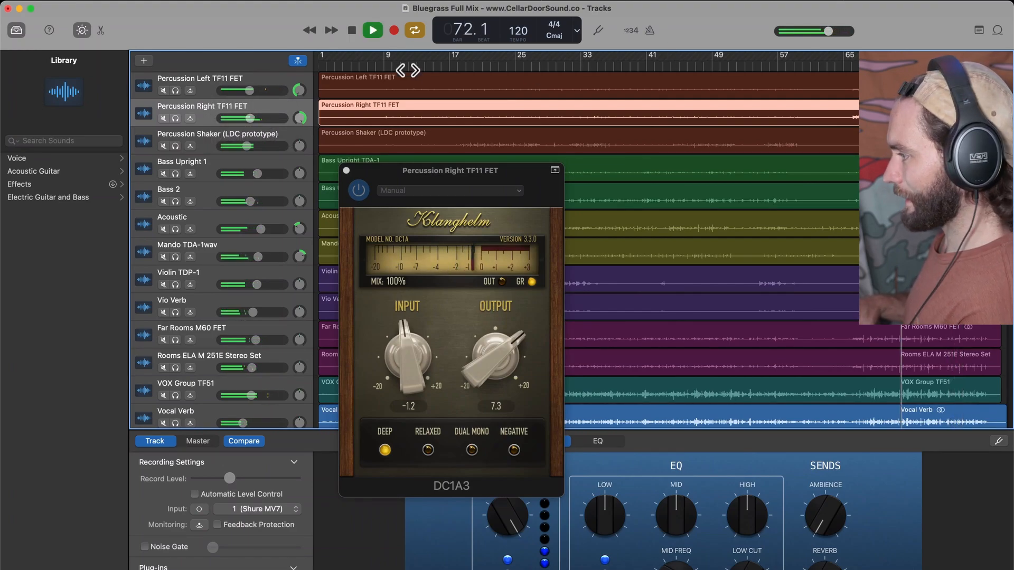
click(163, 146)
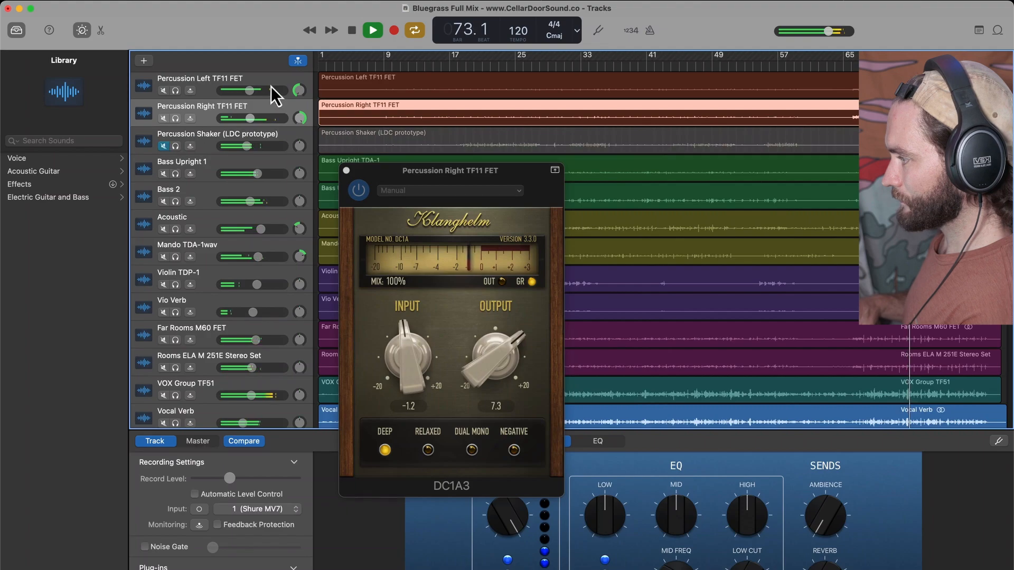
mouse_move(249, 90)
mouse_down()
mouse_move(251, 119)
mouse_move(246, 94)
mouse_up()
click(164, 146)
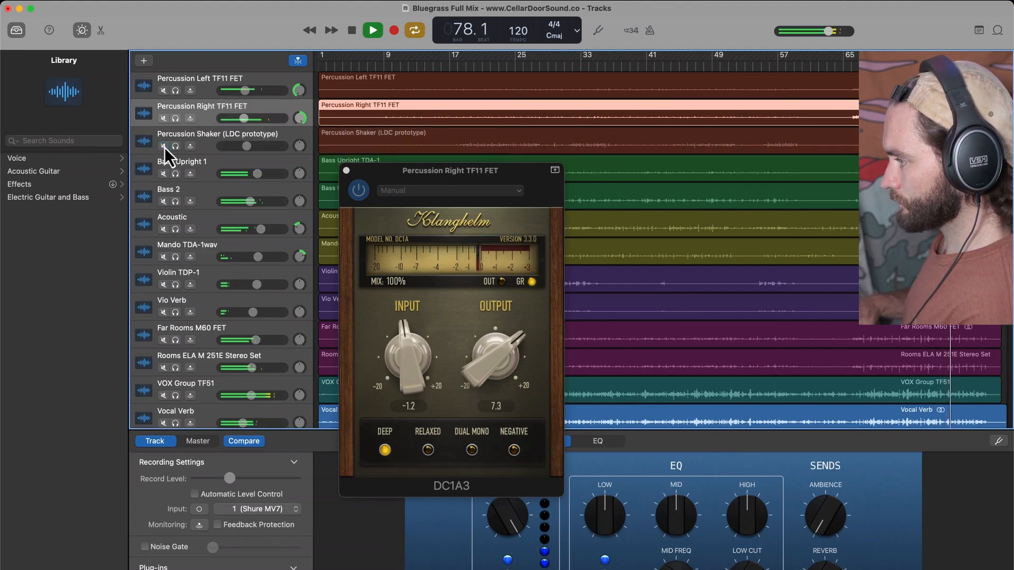
- Solo Percussion Shaker and replace its Compressor with DC1A3, setting Input to -5.1 and enabling Relaxed
click(211, 144)
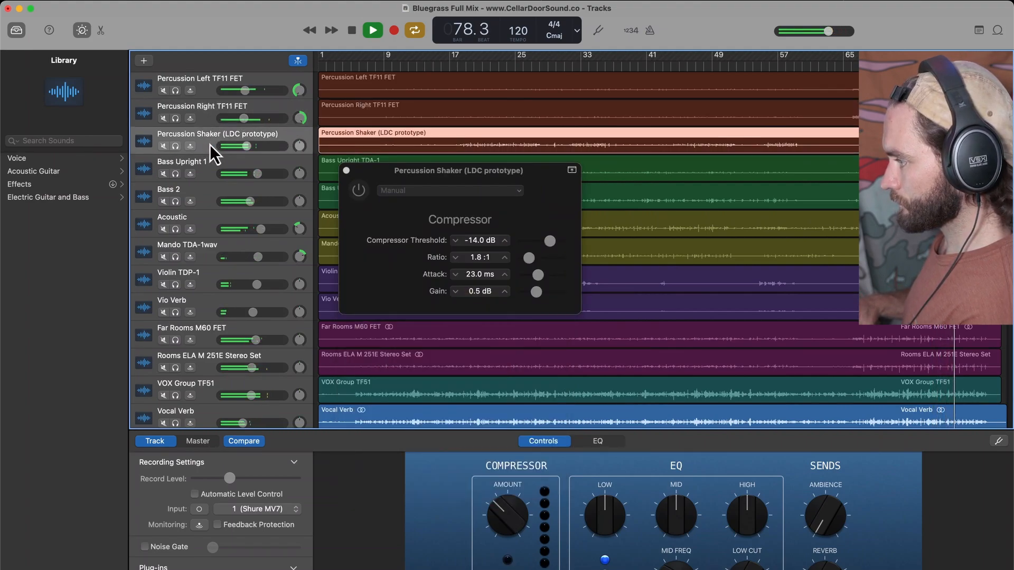
click(176, 149)
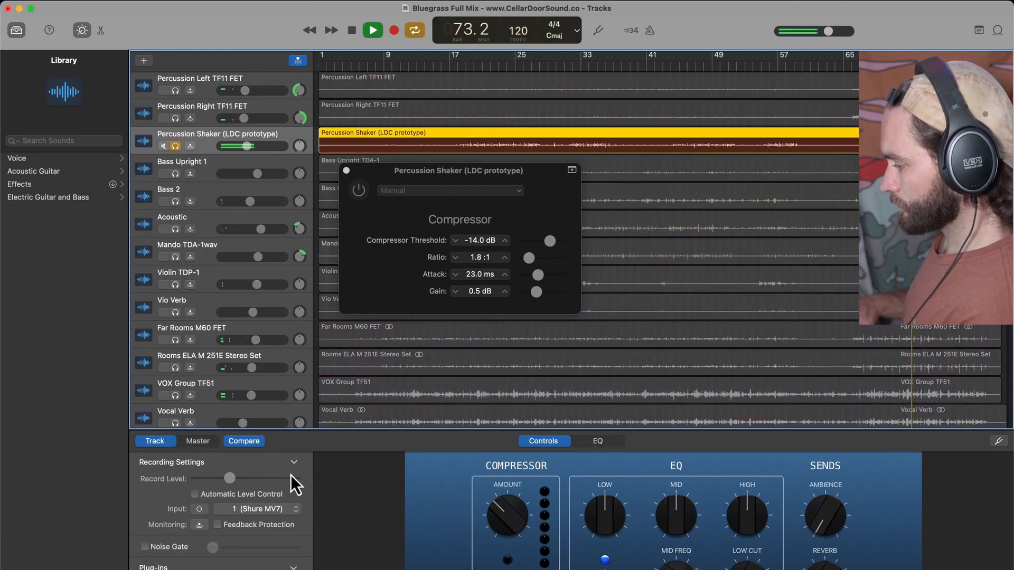
click(302, 569)
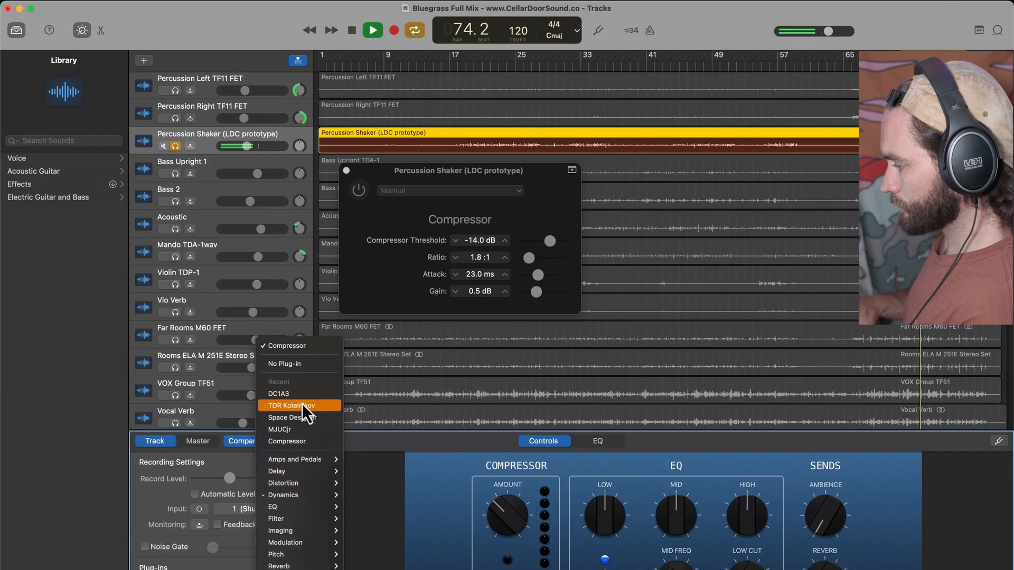
click(290, 394)
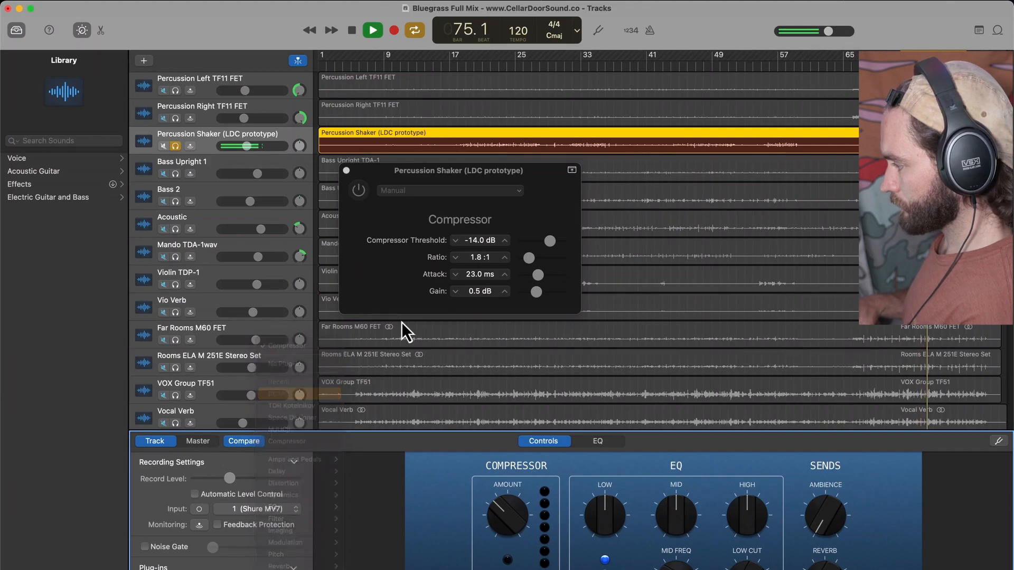
drag(407, 363, 407, 340)
click(428, 449)
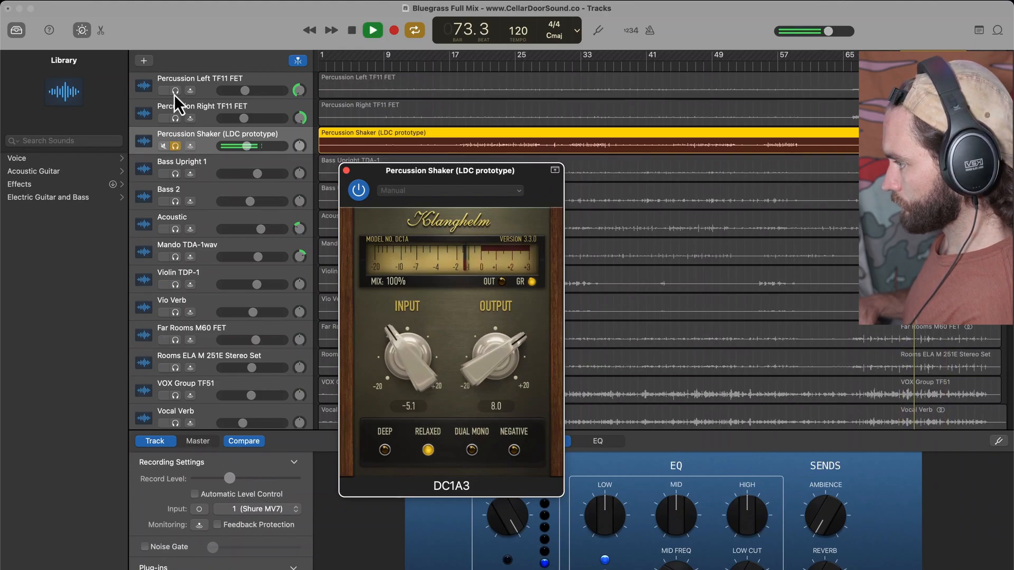
- Lower Percussion Shaker's volume slightly, first against the soloed left and right percussion and then in the full mix, and close the plug-in window
drag(176, 90, 176, 126)
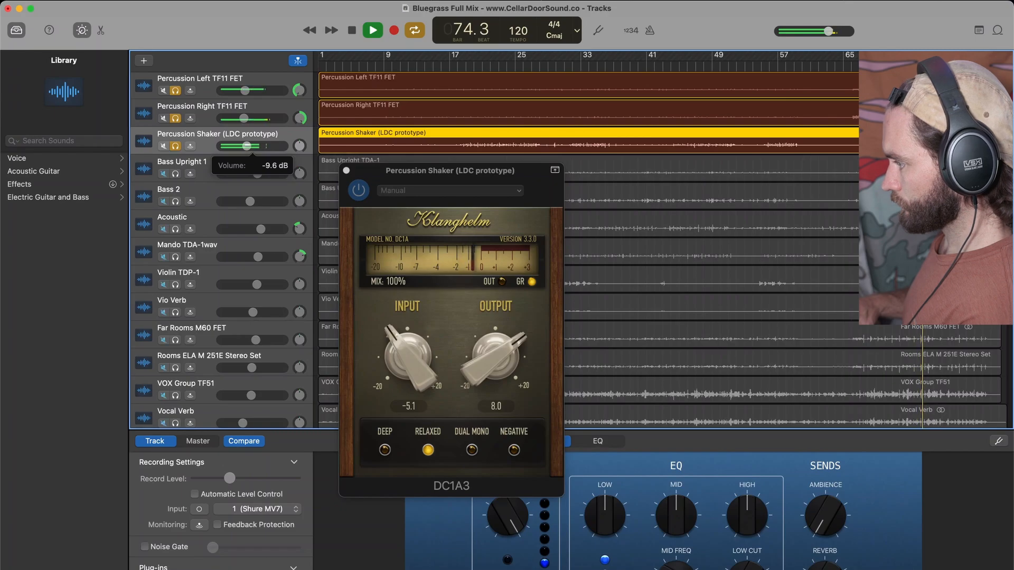
drag(247, 147, 242, 146)
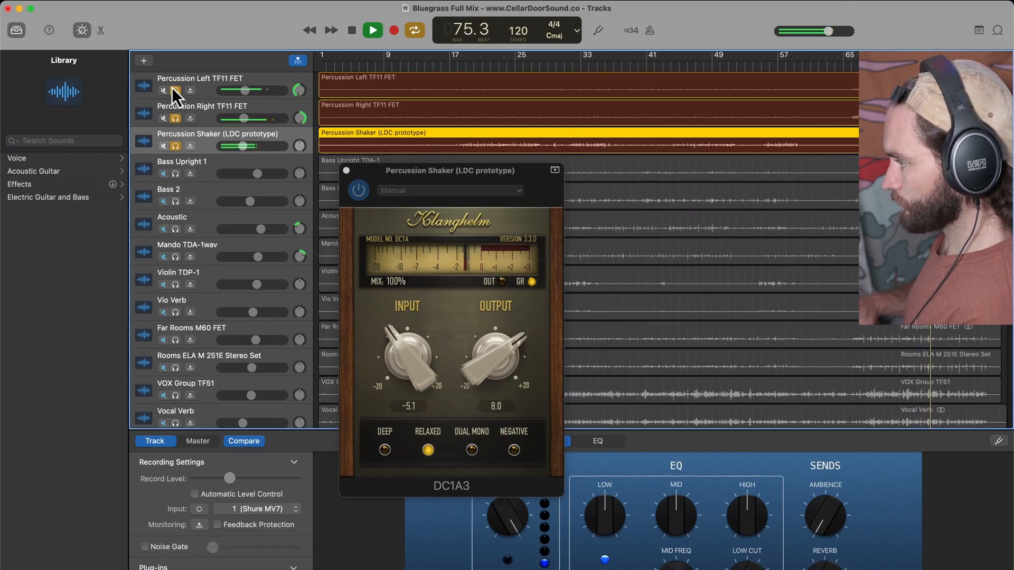
drag(175, 90, 176, 147)
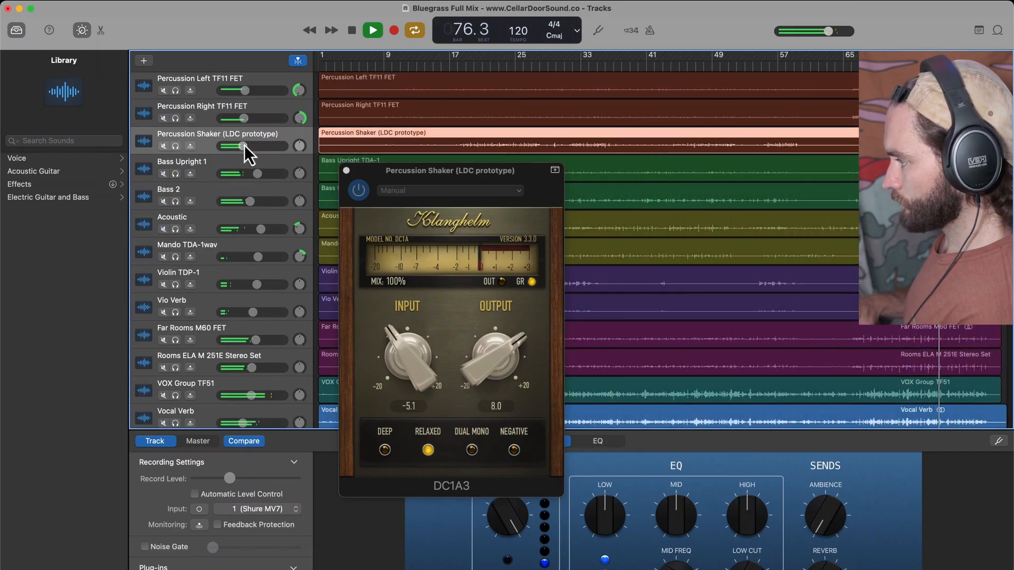
drag(244, 146, 242, 146)
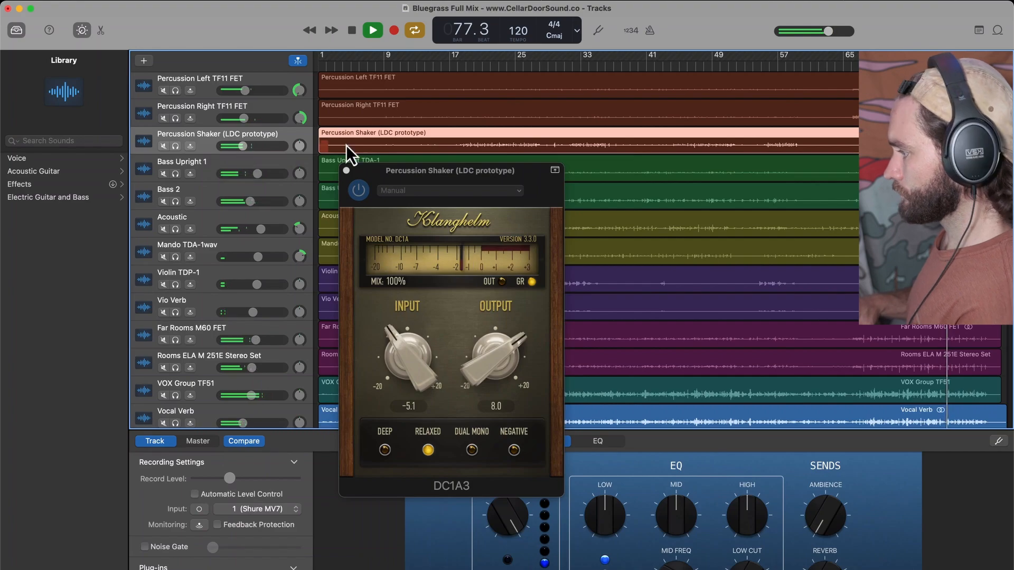
click(346, 170)
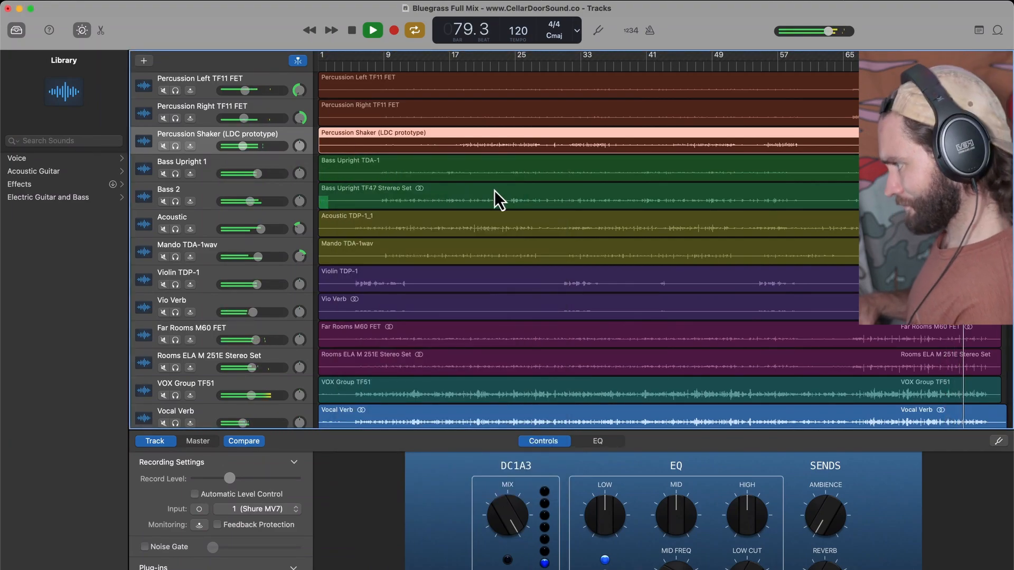
- Stop playback and set the cycle range from bar 5 to bar 29
scroll(467, 223, down, 1)
key(space)
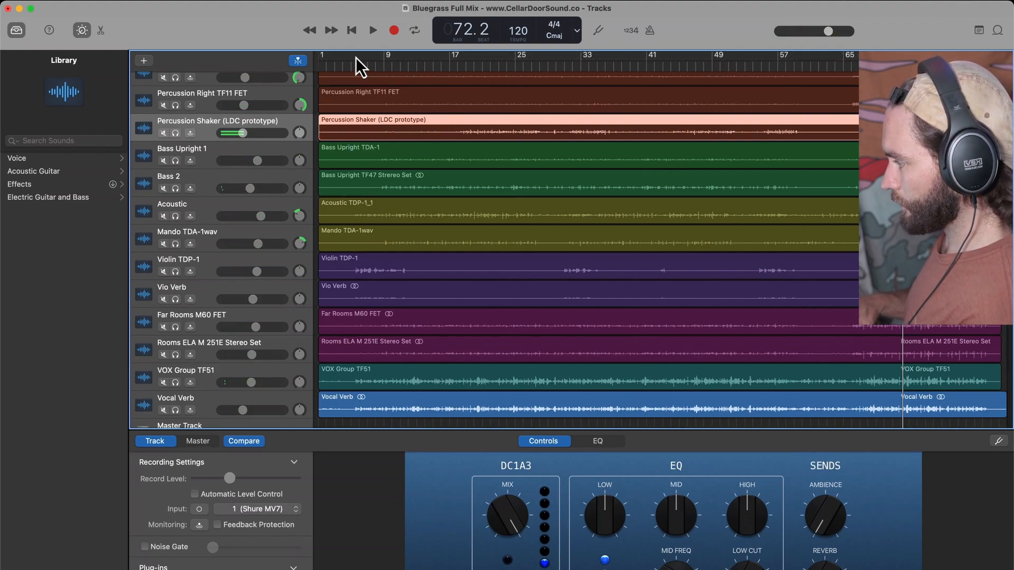
drag(357, 59, 554, 66)
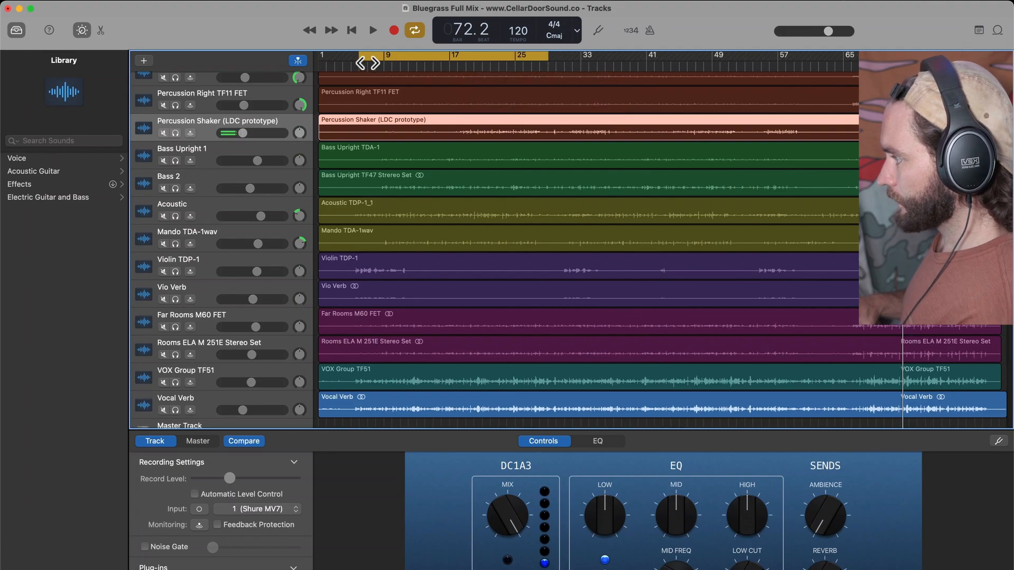
drag(361, 59, 352, 63)
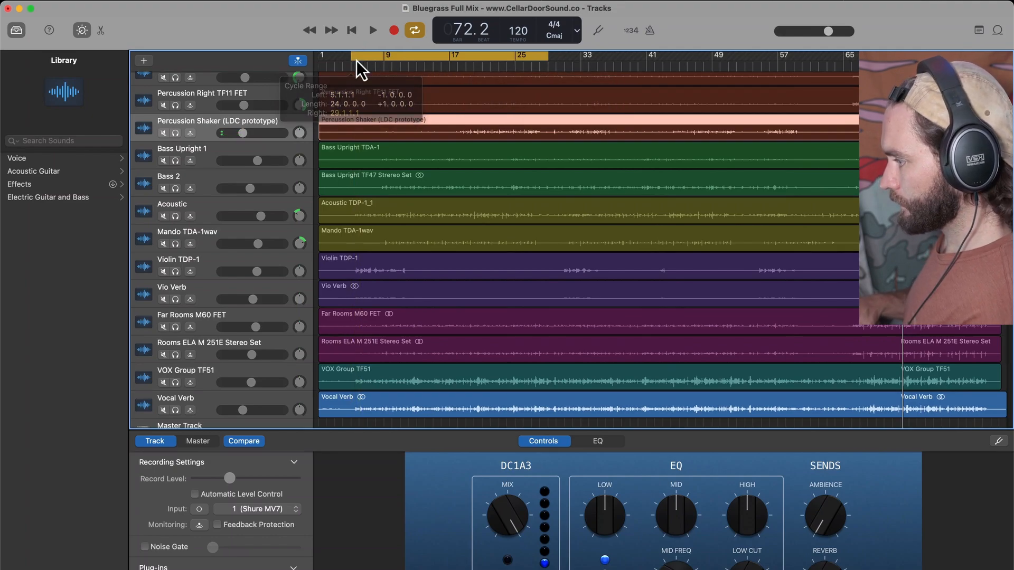
- Play the Acoustic track soloed and replace its Compressor with DC1A3, enabling Relaxed and setting Input to -6.0
click(175, 216)
key(space)
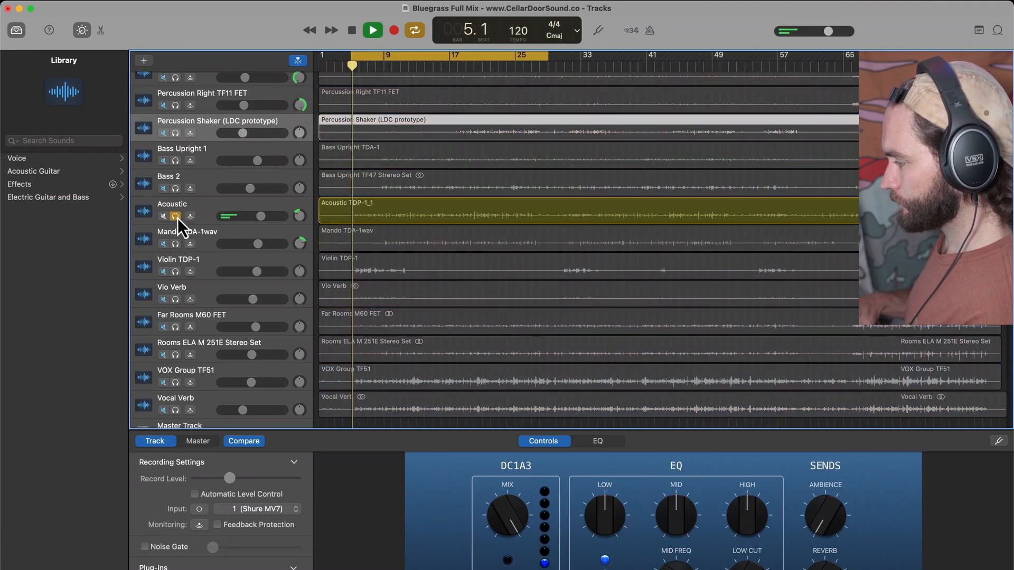
click(208, 210)
click(286, 569)
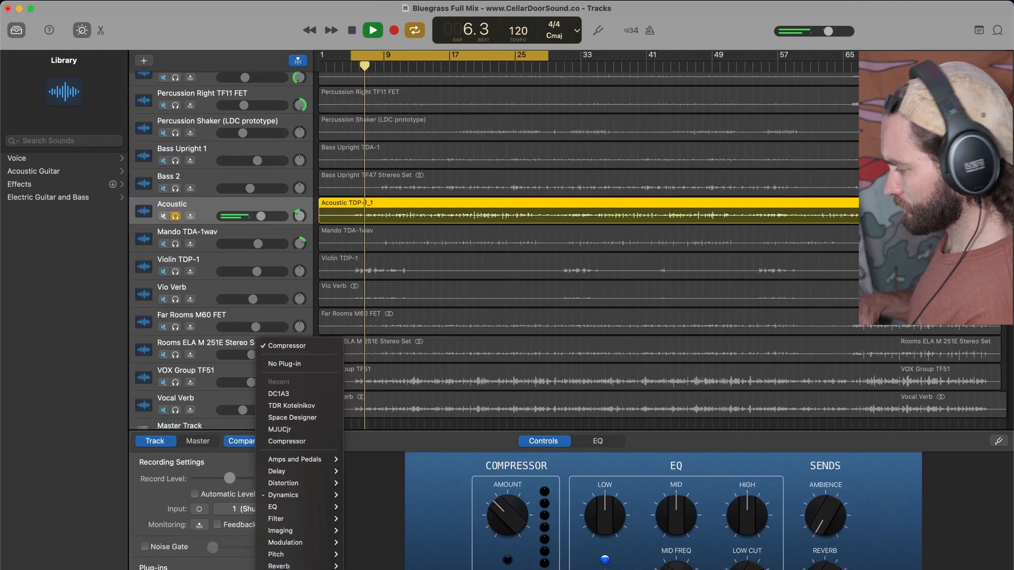
click(300, 396)
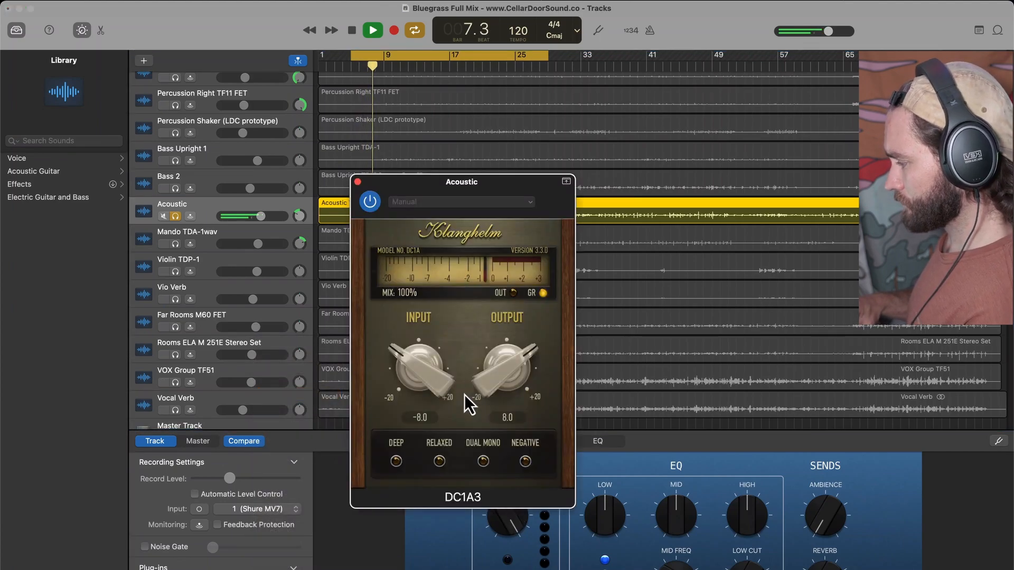
click(439, 461)
drag(426, 365, 430, 416)
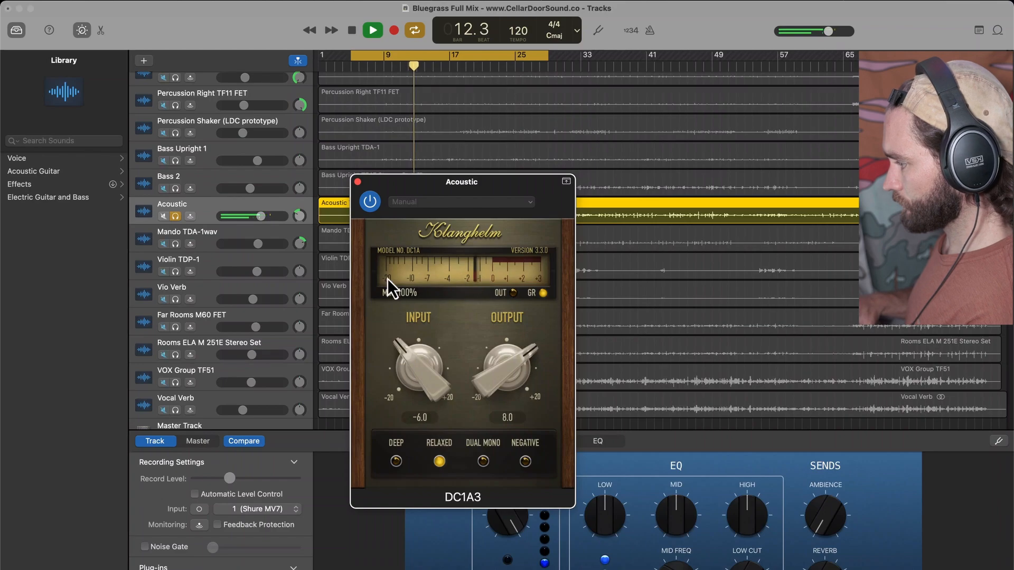
- Add Channel EQ to the Acoustic track with a low cut just below 100 Hz and a -3.3 dB dip at 166 Hz, Q 2.10
click(296, 569)
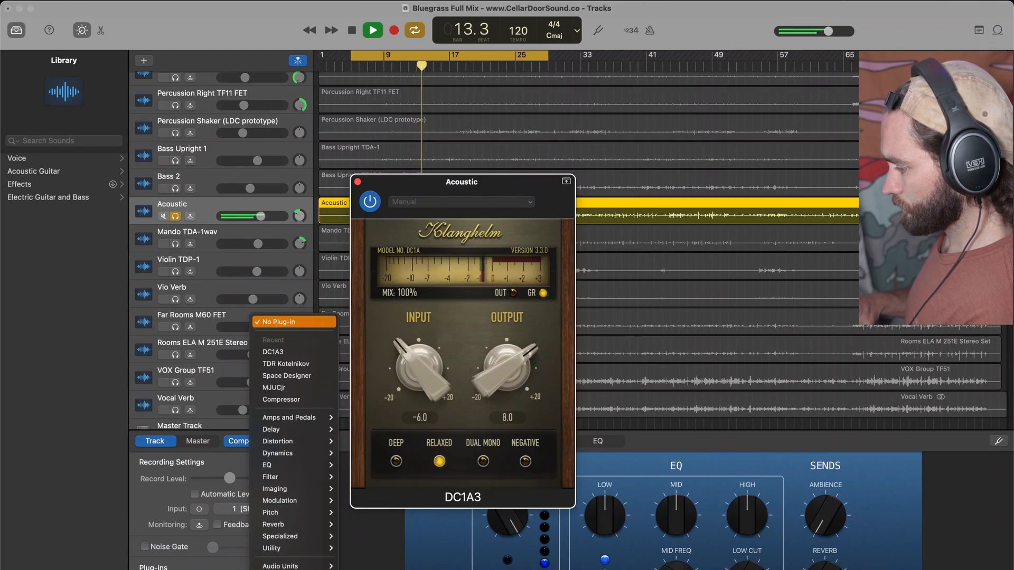
key(Escape)
key(space)
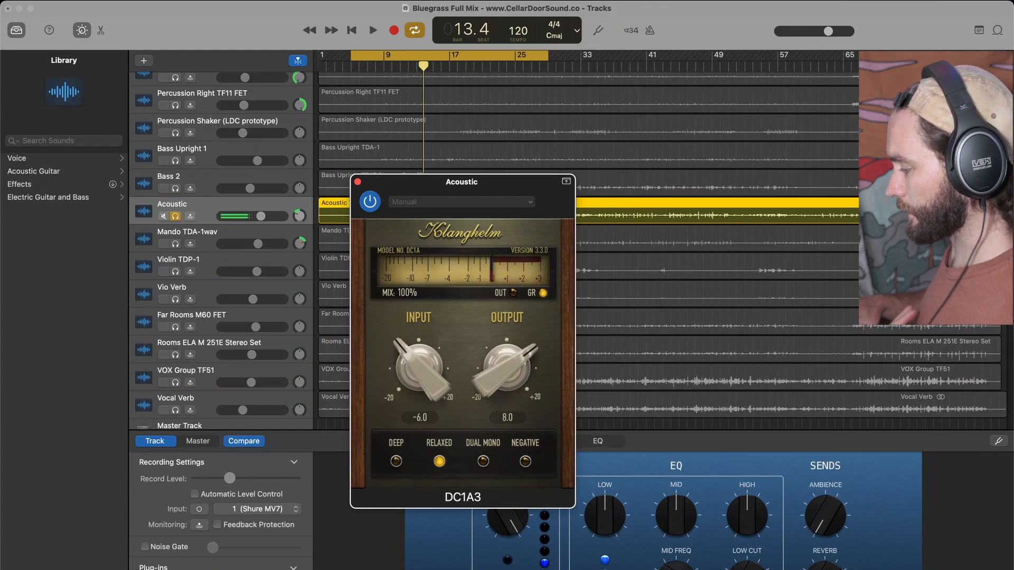
click(232, 569)
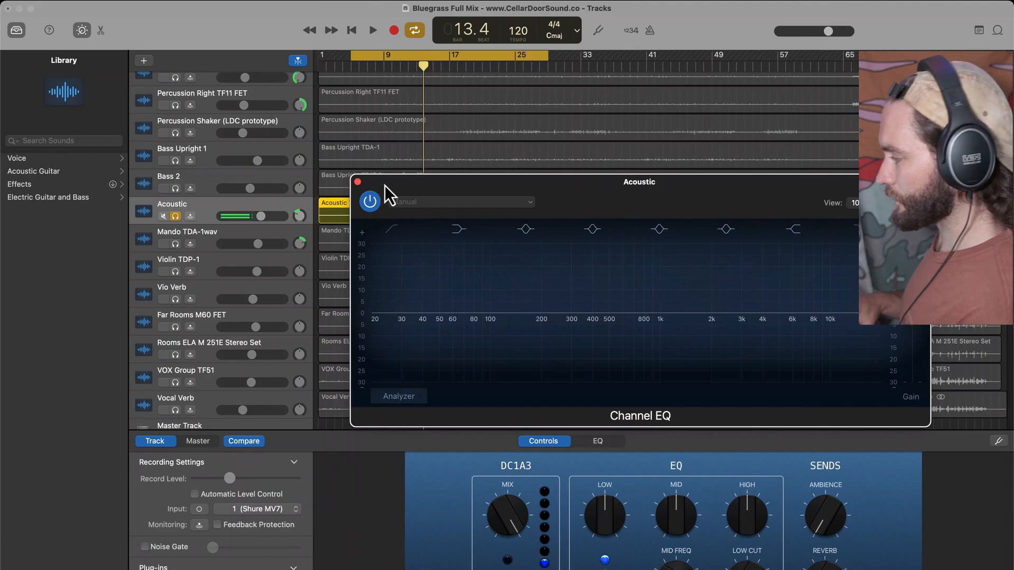
key(space)
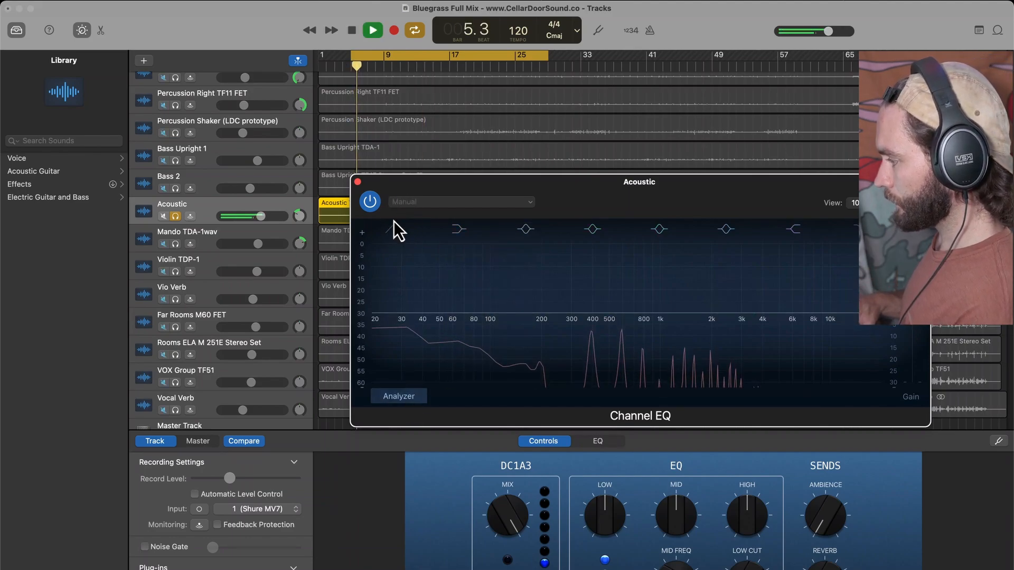
click(393, 226)
drag(376, 328, 483, 321)
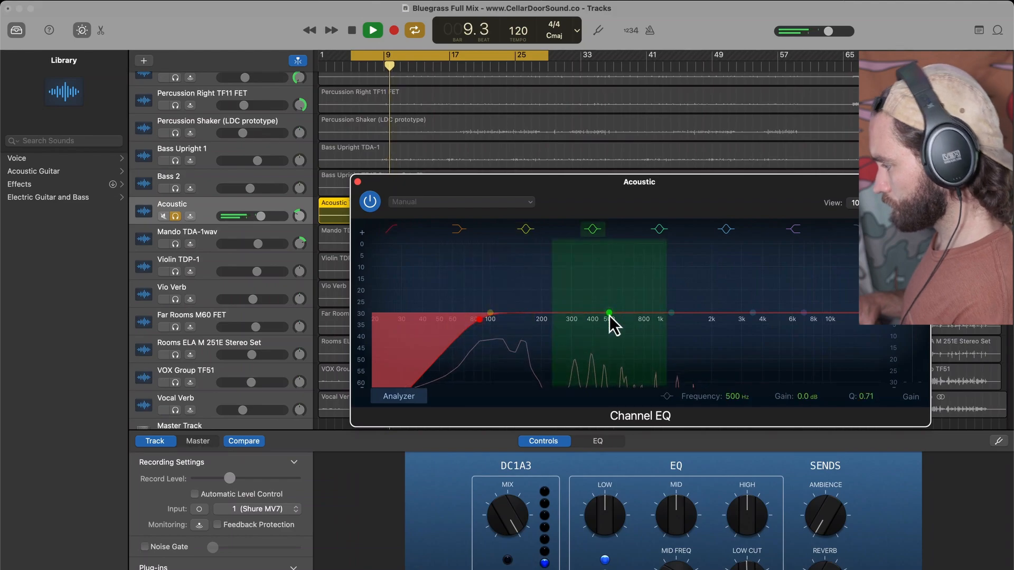
drag(610, 315, 527, 331)
scroll(527, 296, up, 5)
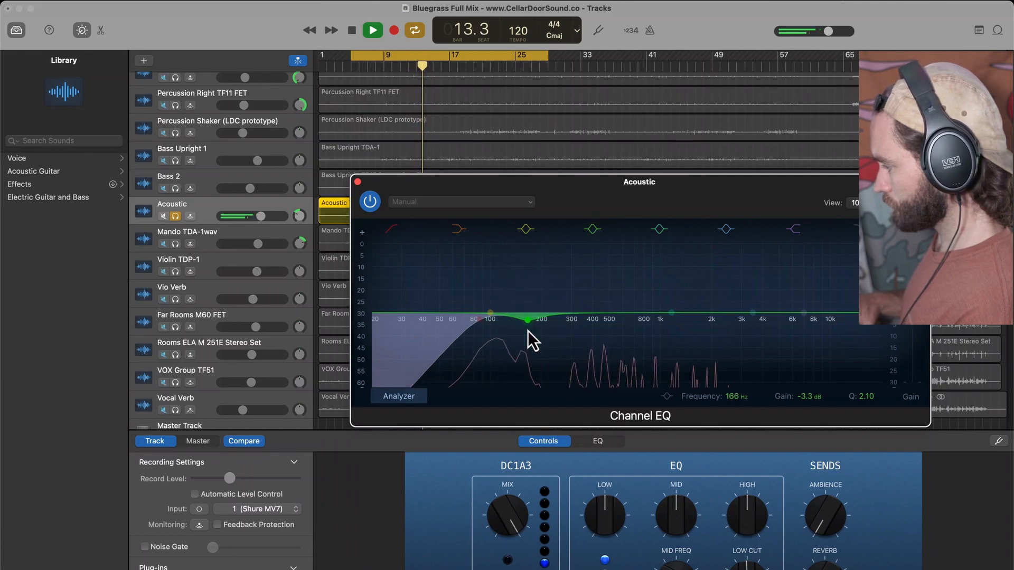
- Close the EQ and set Input to -4.3 in the Acoustic track's DC1A3, with playback restarted from the cycle start
click(358, 182)
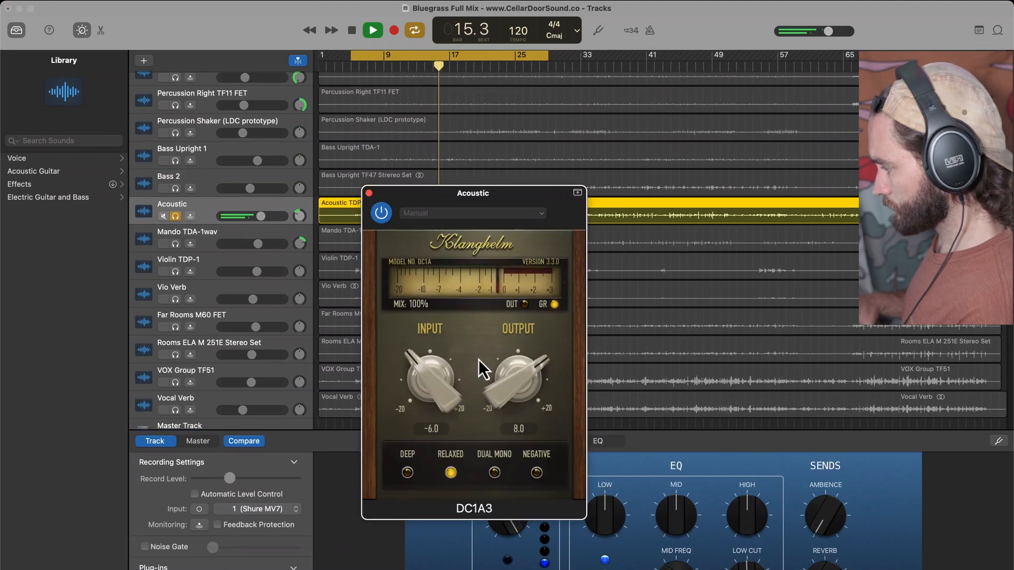
key(Return)
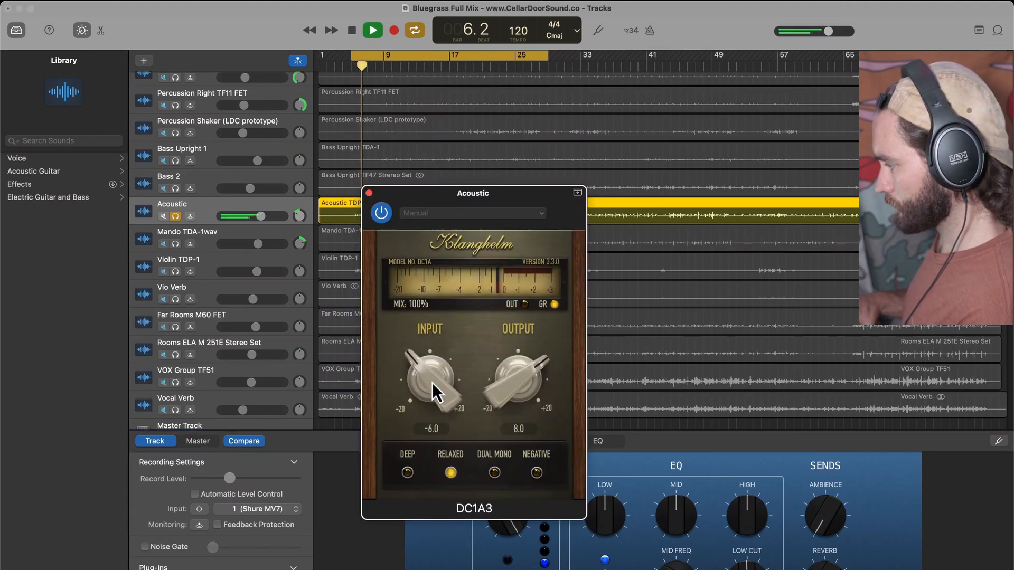
drag(432, 383, 425, 359)
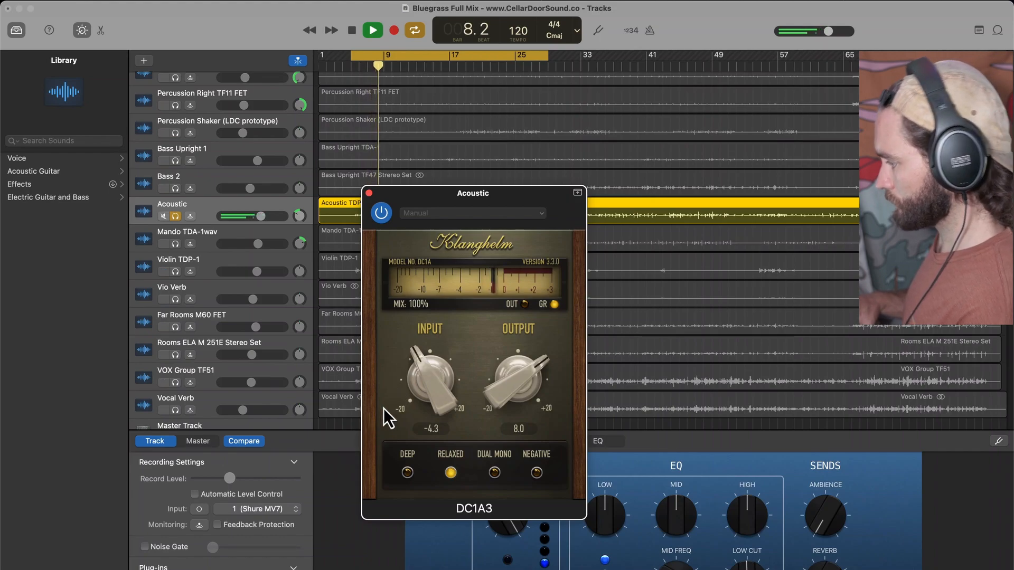
- Load the Fuse Audio Labs RS-W2395C in the Acoustic track's empty plug-in slot and stop playback
click(297, 565)
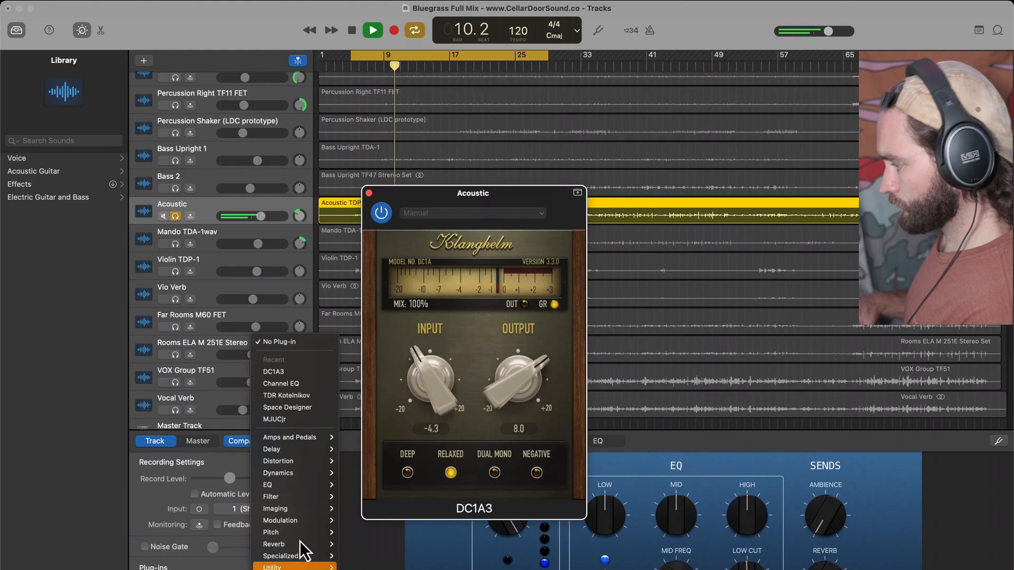
mouse_move(296, 569)
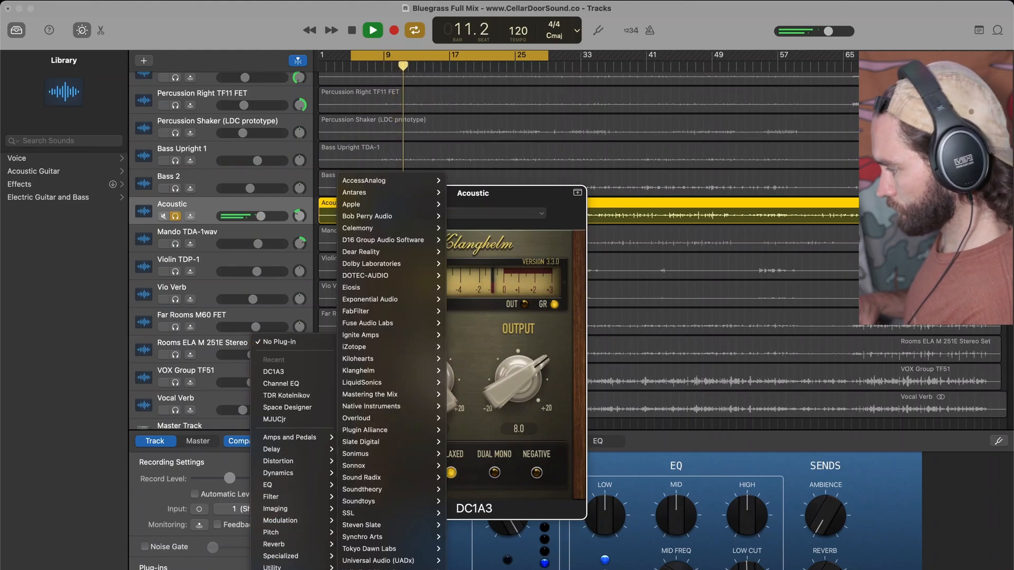
mouse_move(399, 322)
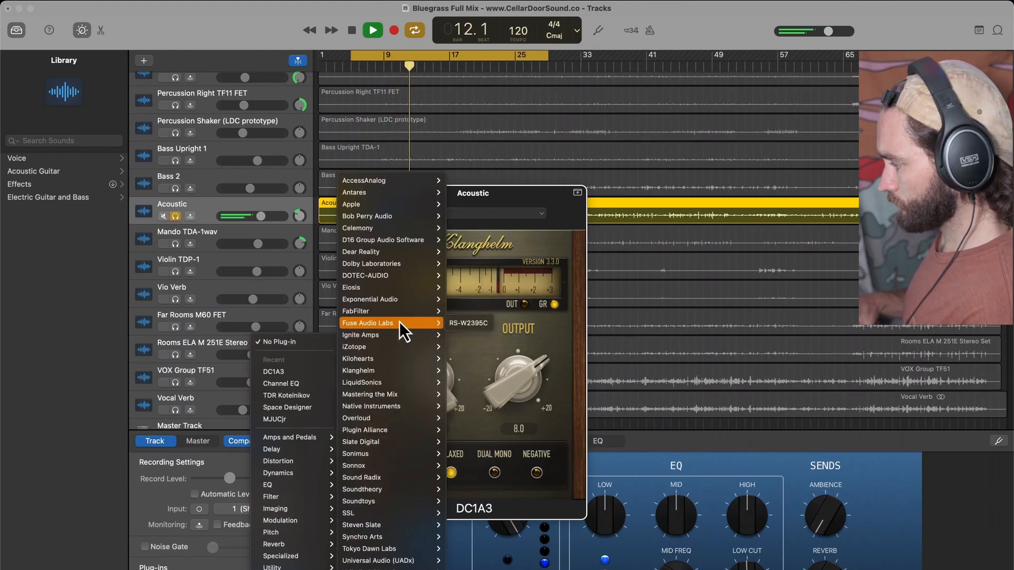
click(468, 323)
key(space)
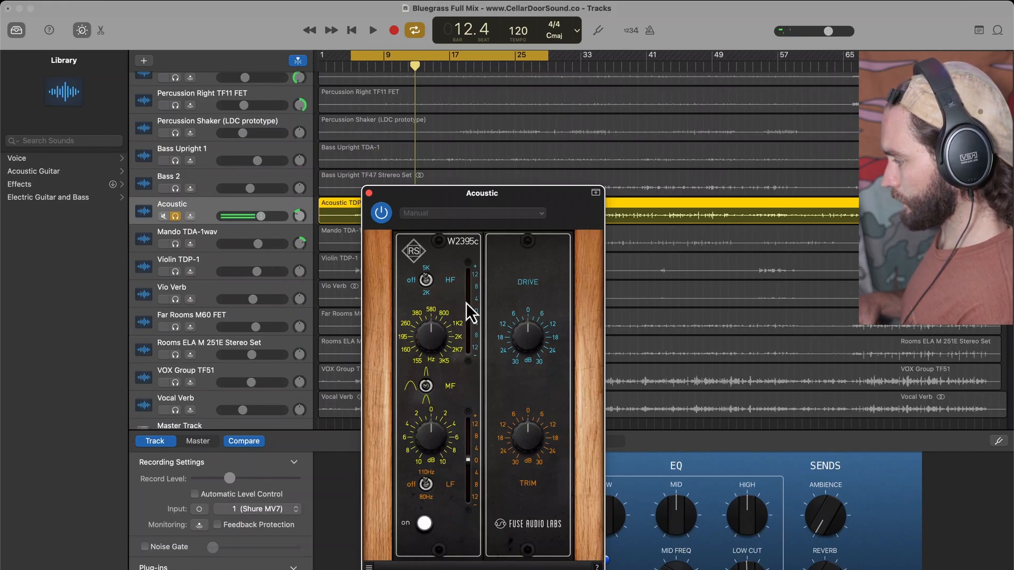
- Boost HF by about 12 dB and LF by about 5 dB in the W2395C, adjusting both against the full mix
key(space)
drag(469, 312, 470, 274)
click(175, 216)
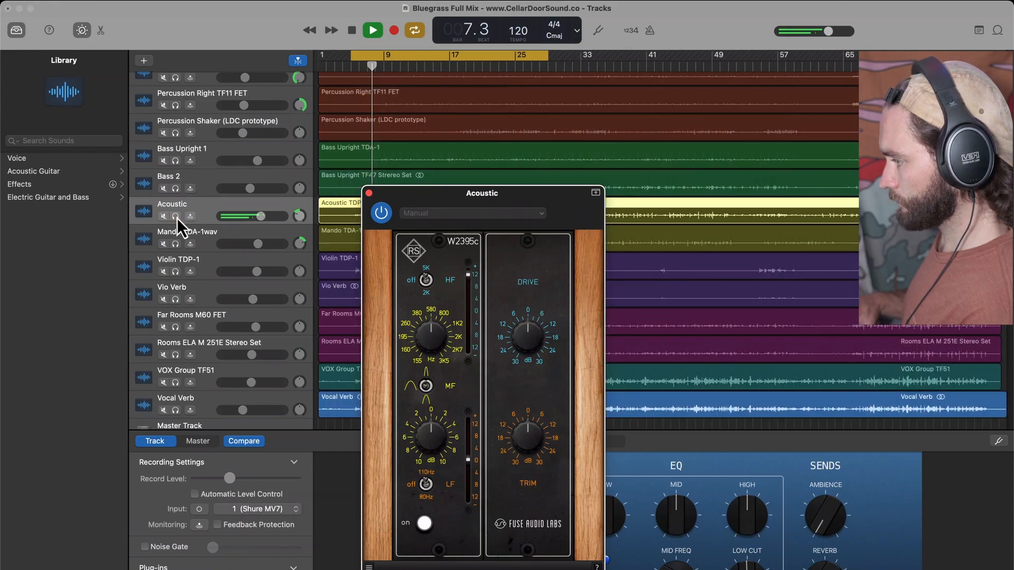
drag(467, 275, 468, 277)
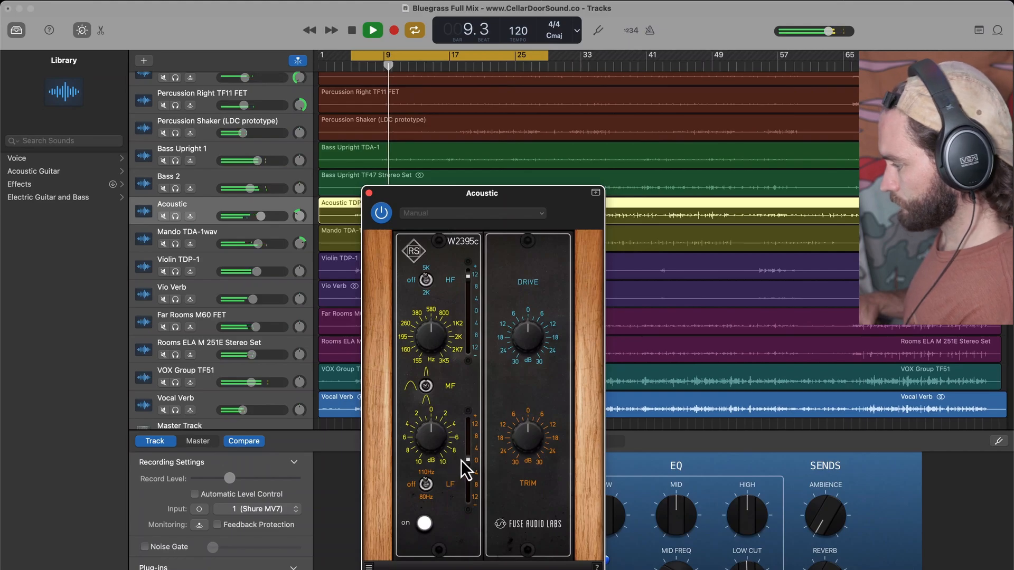
drag(466, 460, 467, 442)
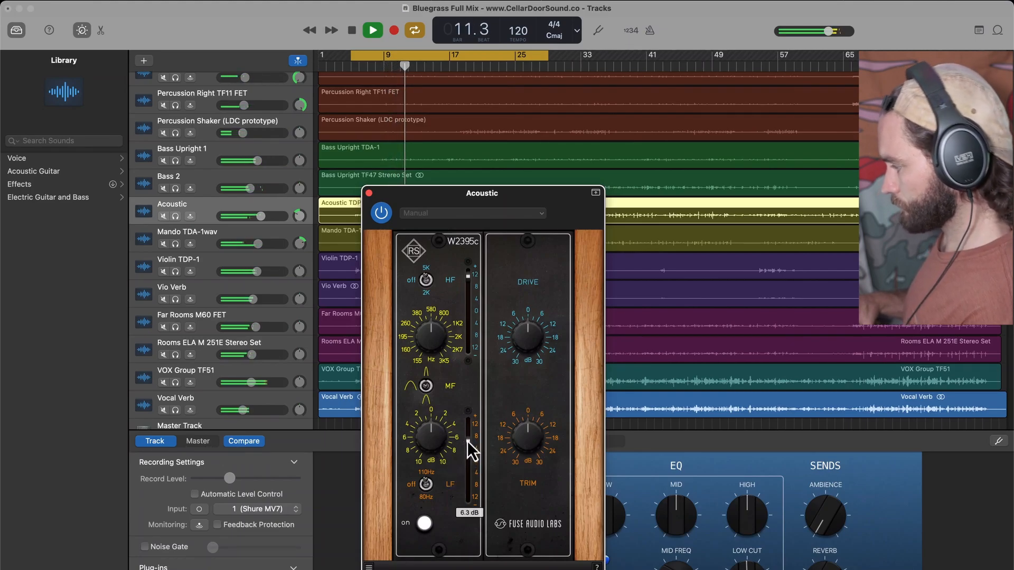
drag(467, 443, 468, 445)
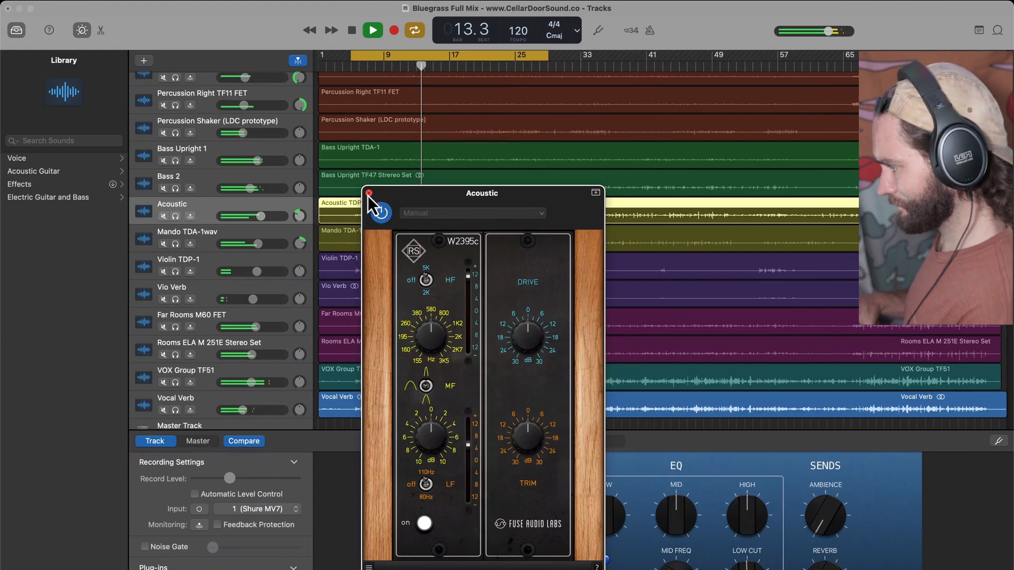
click(369, 193)
- Compare the Acoustic and VOX Group TF51 tracks, each briefly soloed, with the full mix
click(176, 217)
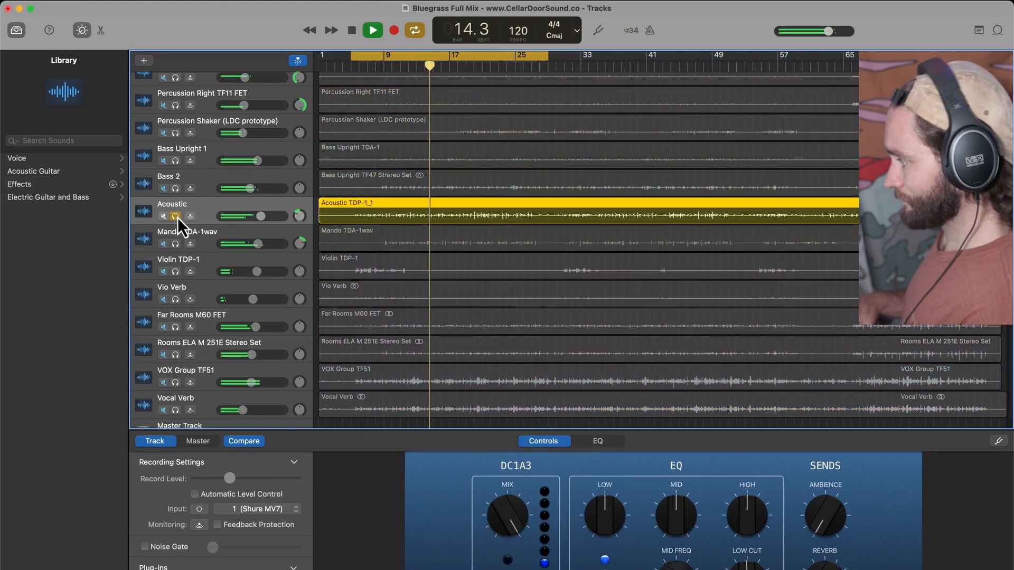
click(178, 216)
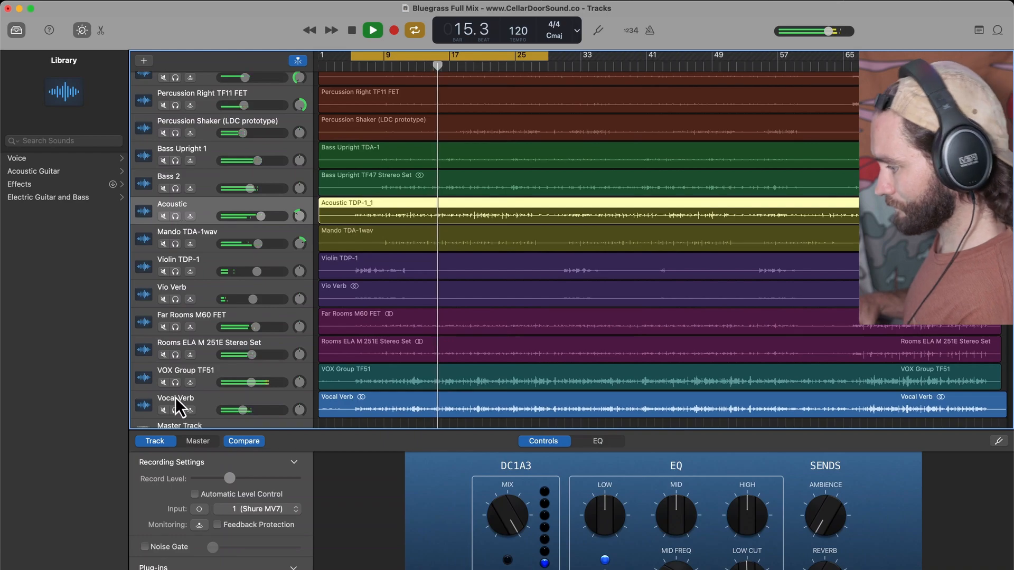
scroll(185, 380, down, 2)
click(176, 356)
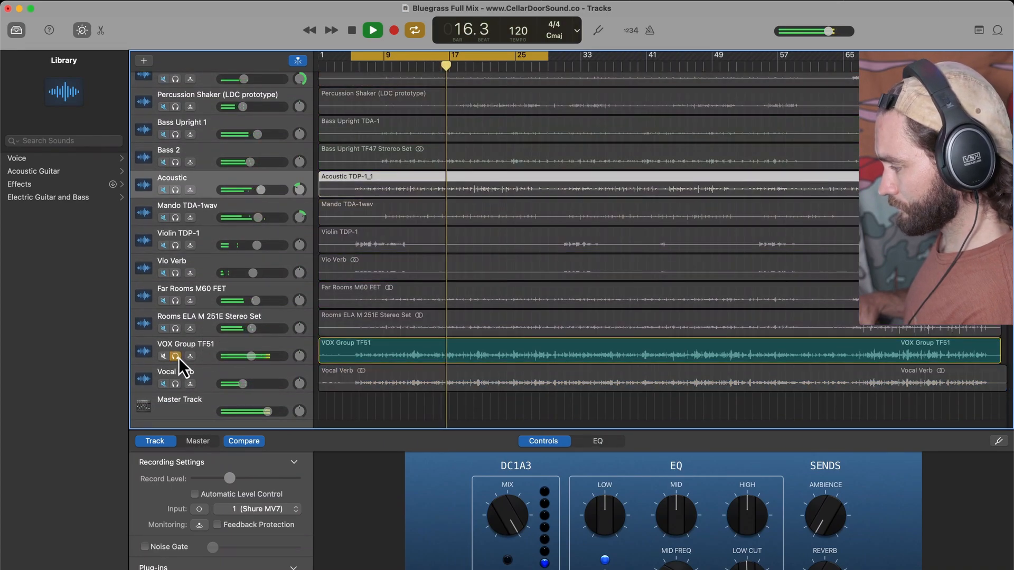
click(177, 357)
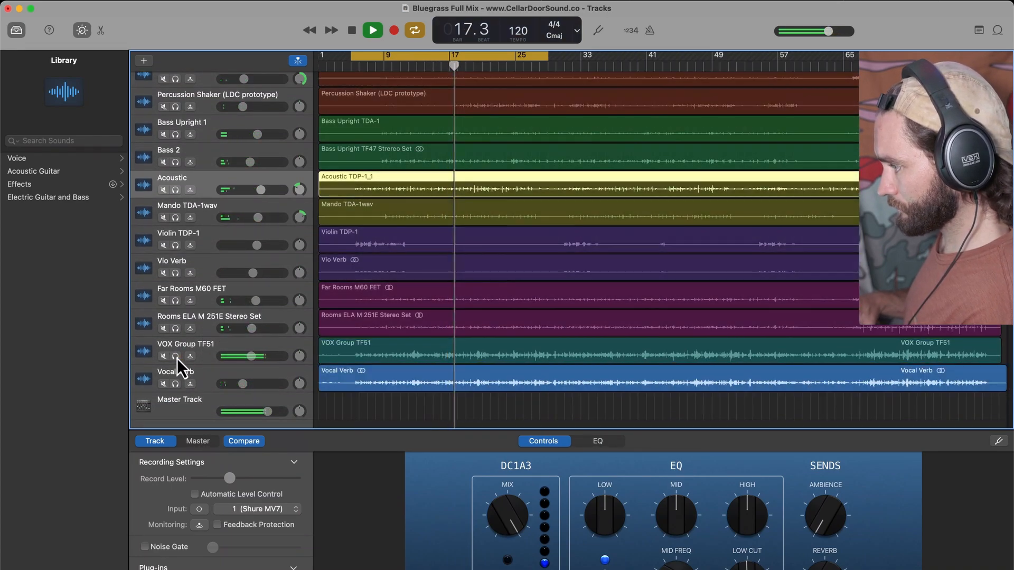
scroll(203, 233, up, 2)
- Solo Acoustic and set the W2395C's mid band to about 2 kHz with a gain of about -1.1 dB
click(176, 218)
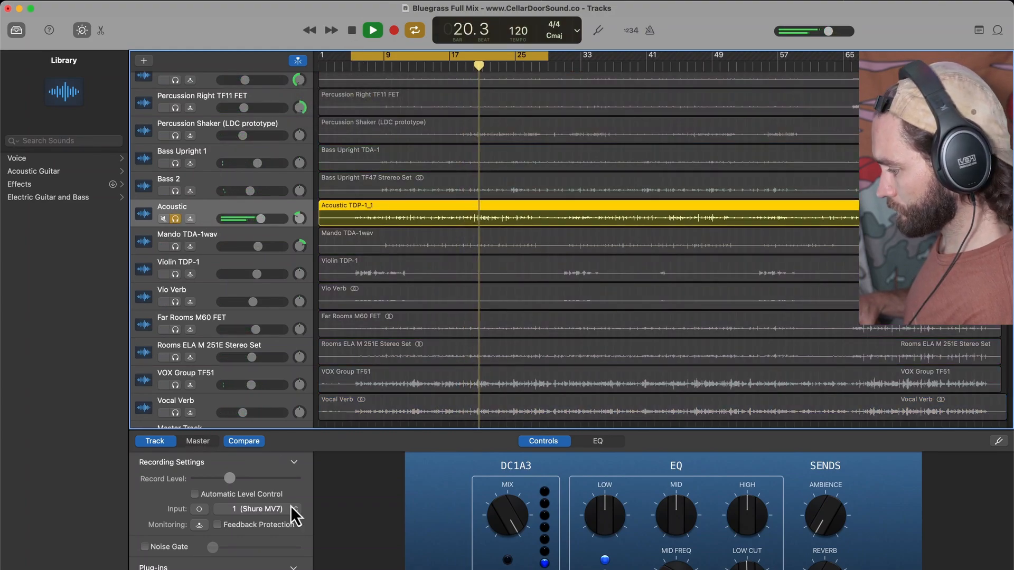
click(264, 569)
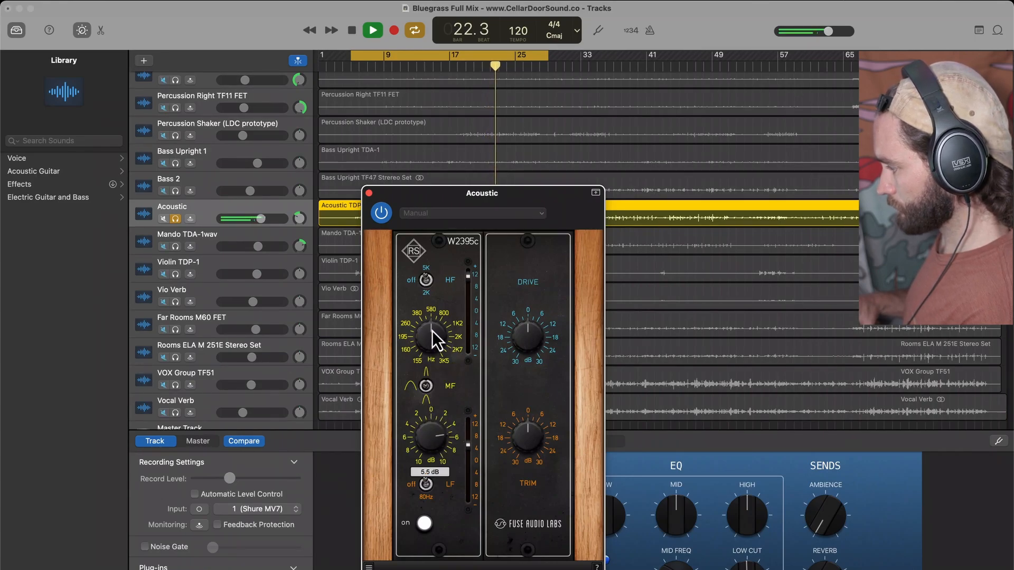
drag(432, 330, 429, 296)
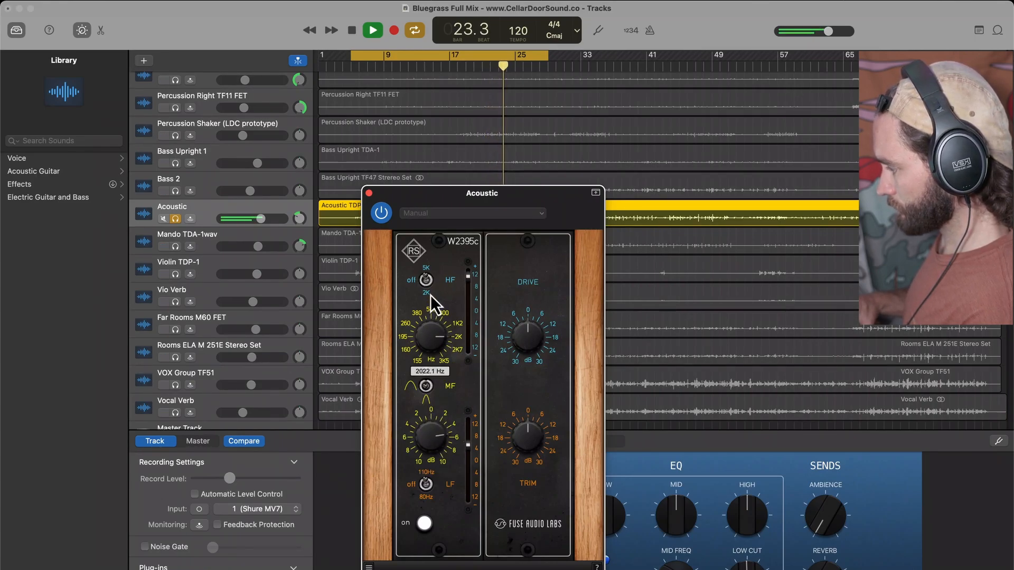
click(435, 440)
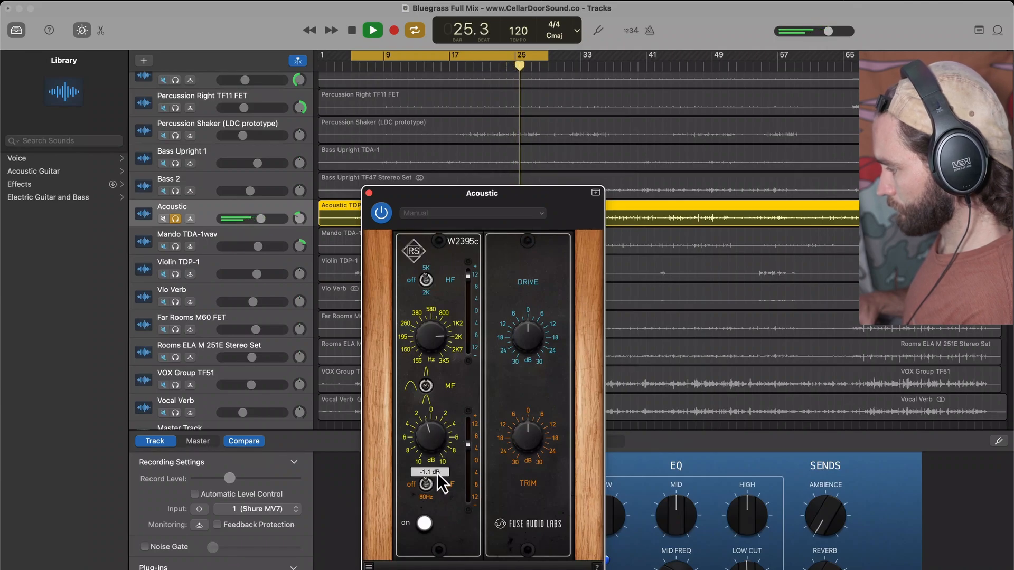
click(369, 193)
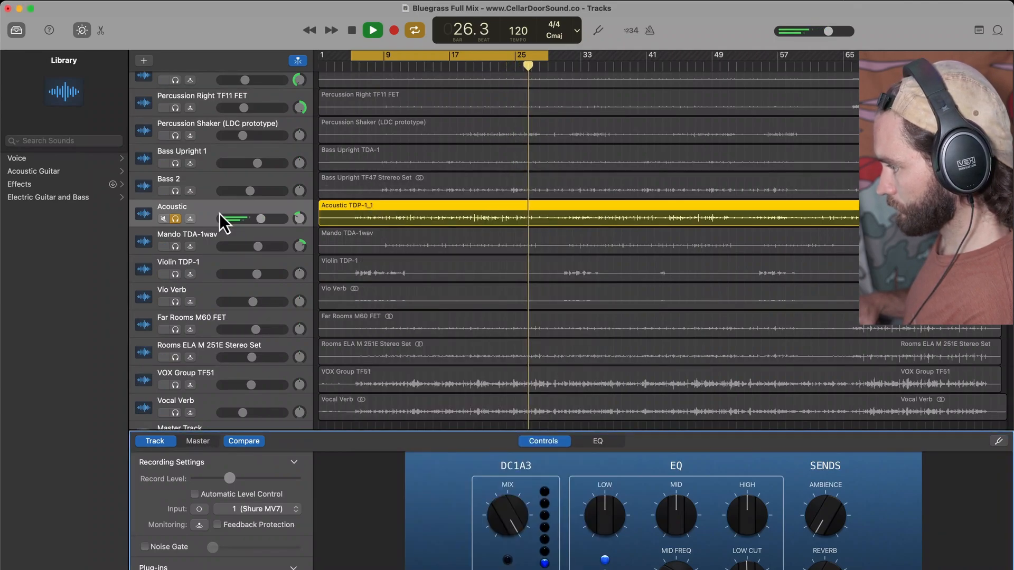
- Return to the full mix, raise the Acoustic track's volume slightly and stop playback
click(176, 218)
drag(260, 218, 262, 218)
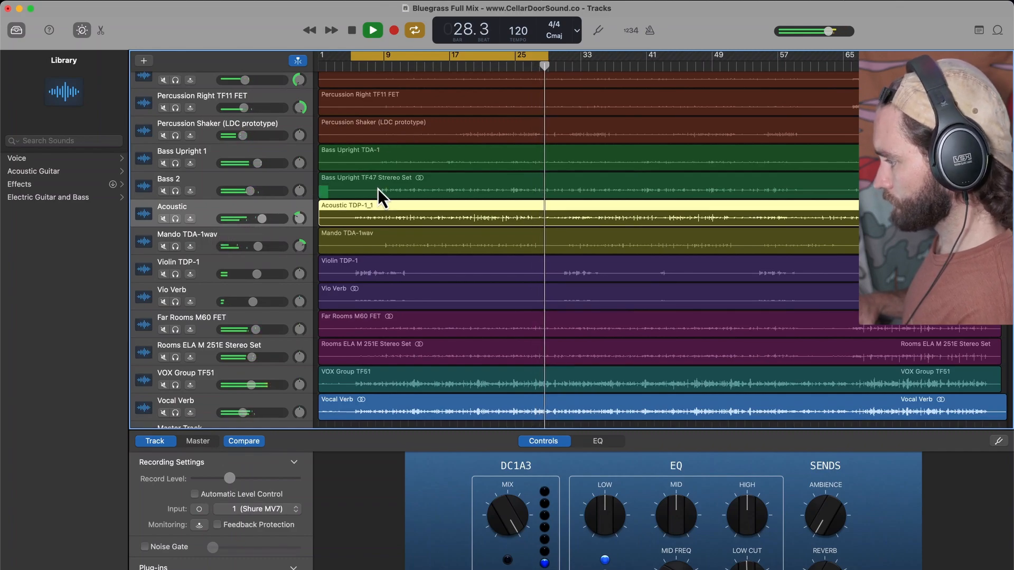
key(space)
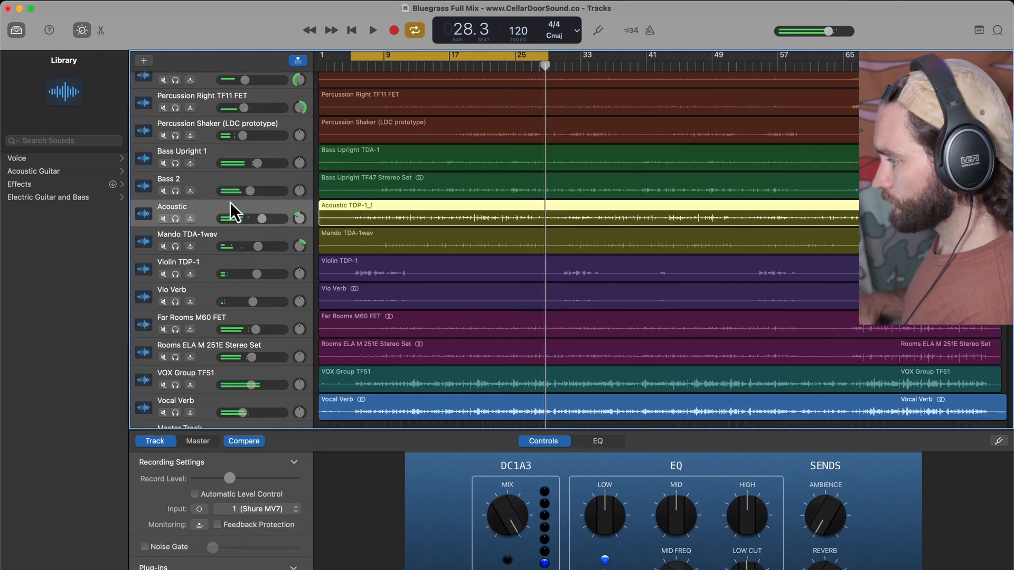
- Solo Acoustic and extend the cycle range so it runs from bar 5 past bar 65, towards the song's end
click(176, 220)
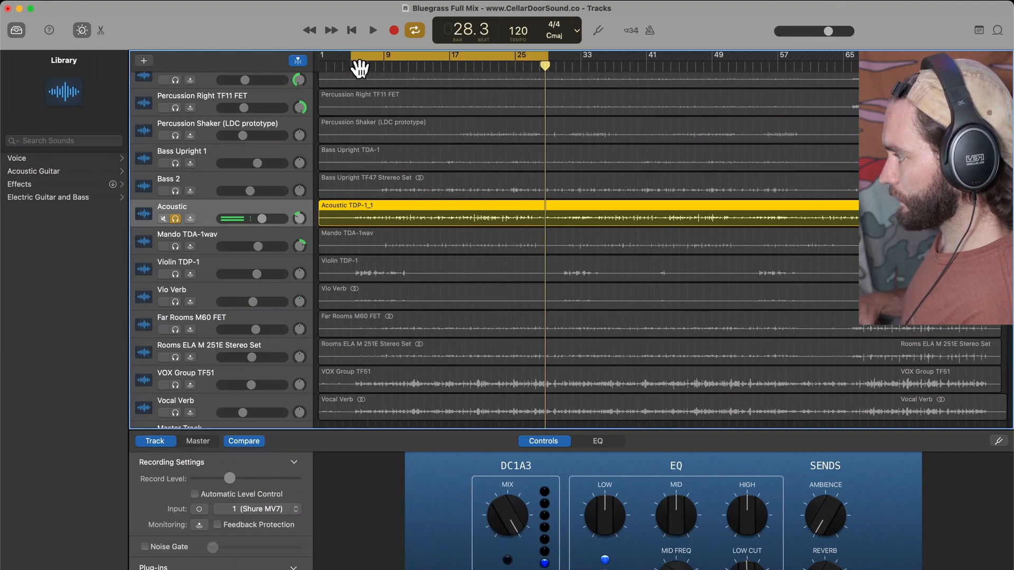
drag(355, 60, 351, 59)
key(space)
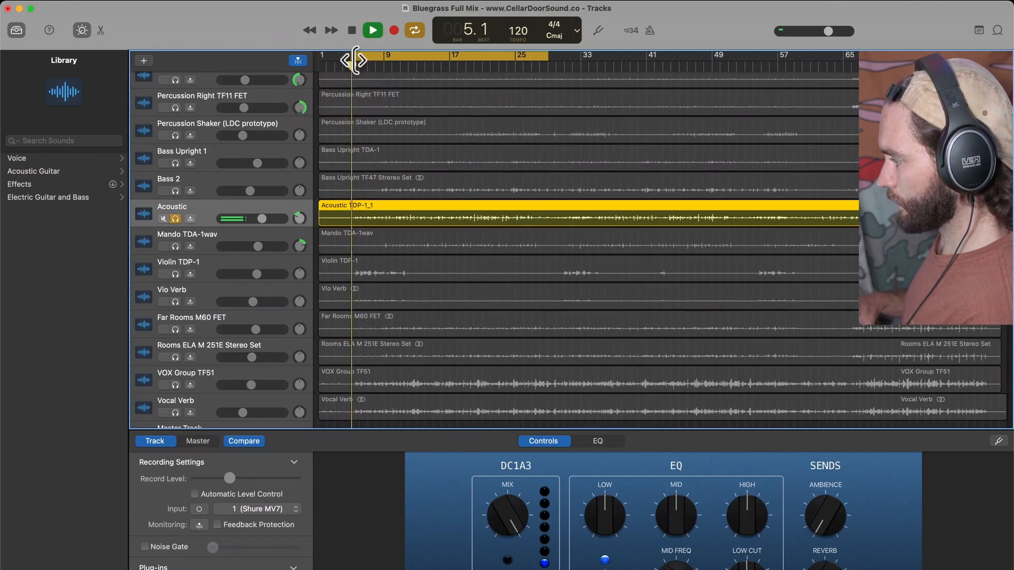
key(space)
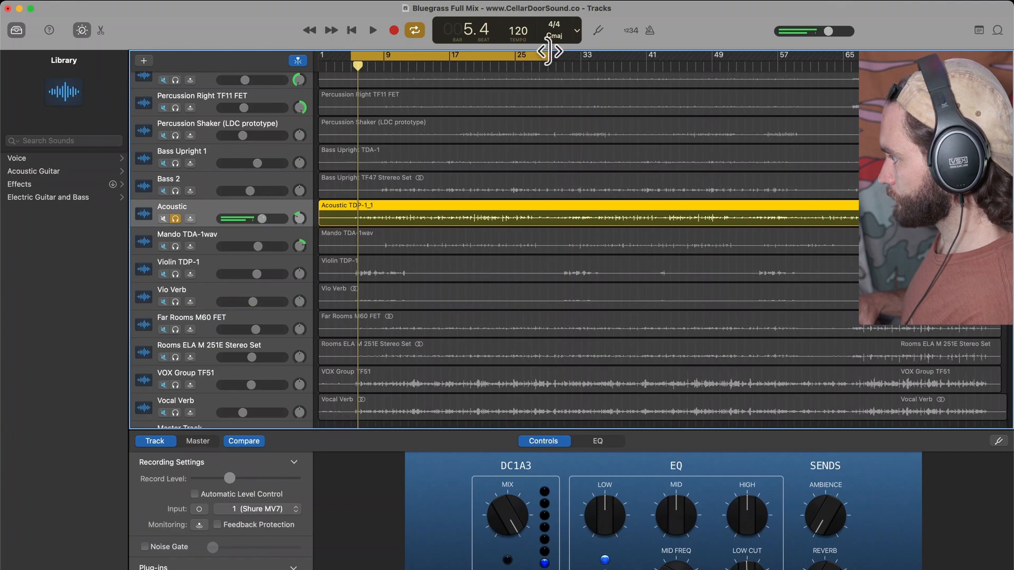
drag(547, 59, 974, 62)
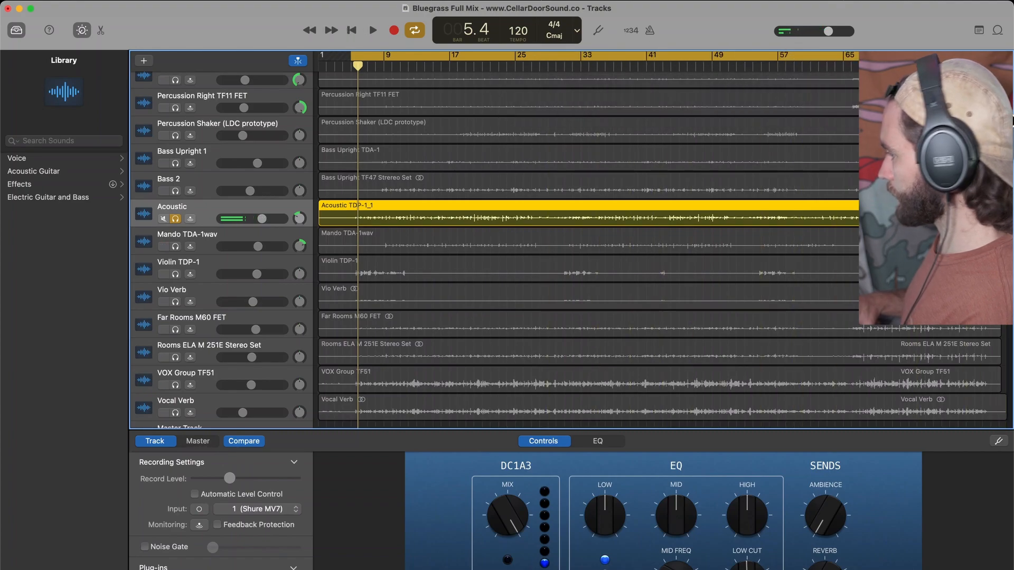
- Export the soloed Acoustic track's cycle area to the Downloads folder as an uncompressed 24-bit WAVE file
click(243, 4)
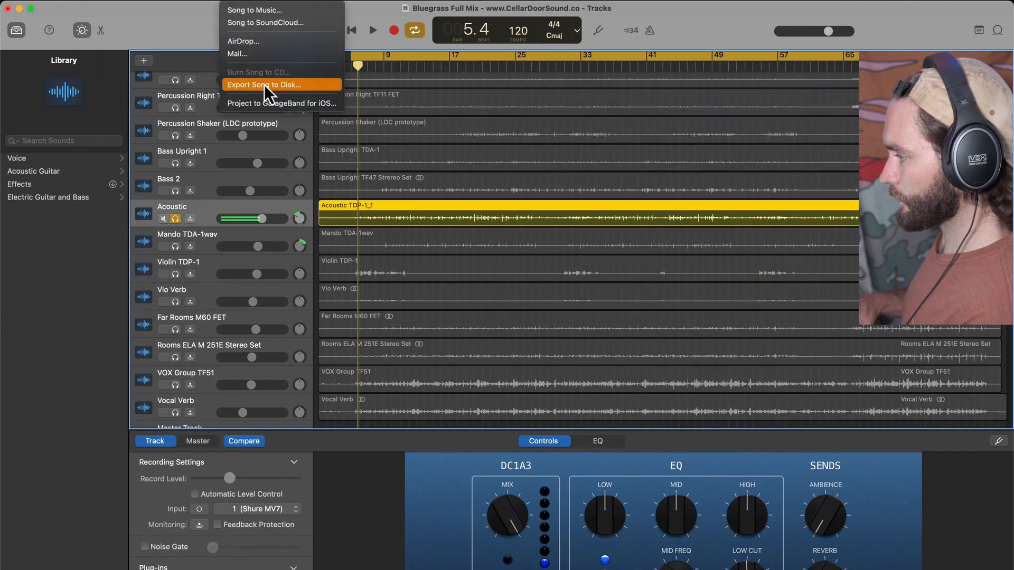
click(264, 85)
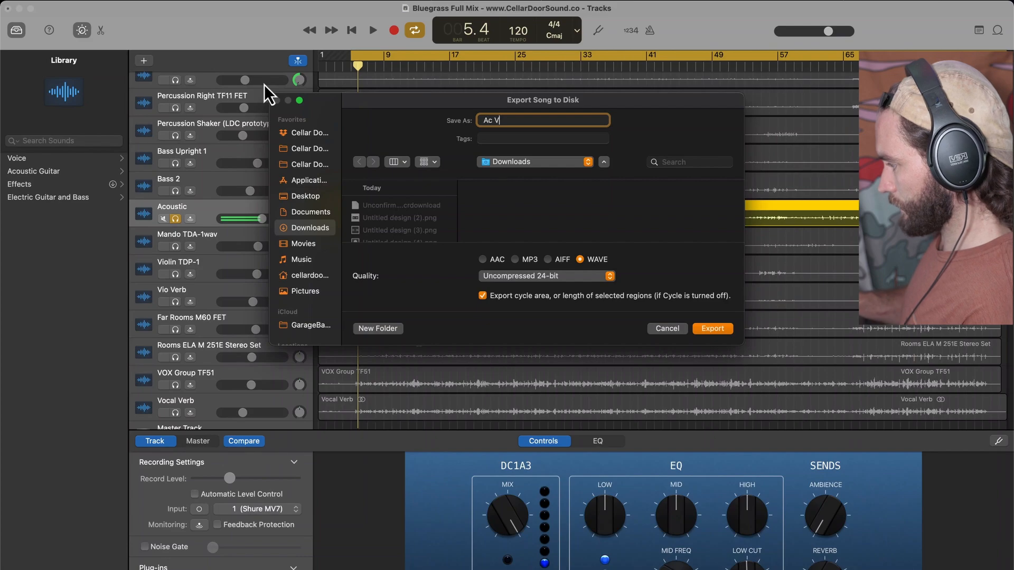
key(Return)
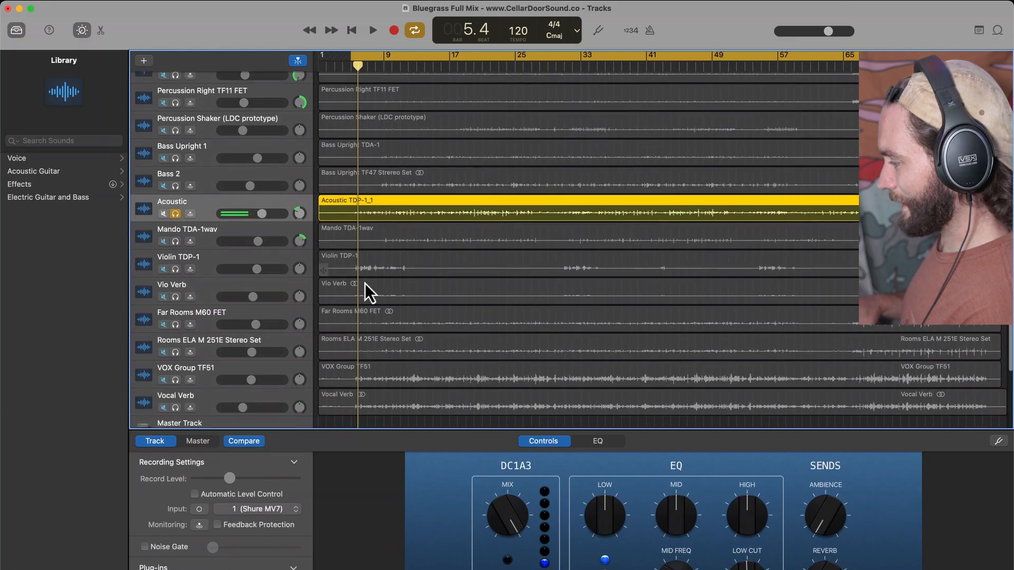
- Import the bounced acoustic file from the Bounced Files folder as its own Ac Verb track directly below Acoustic
scroll(365, 283, down, 3)
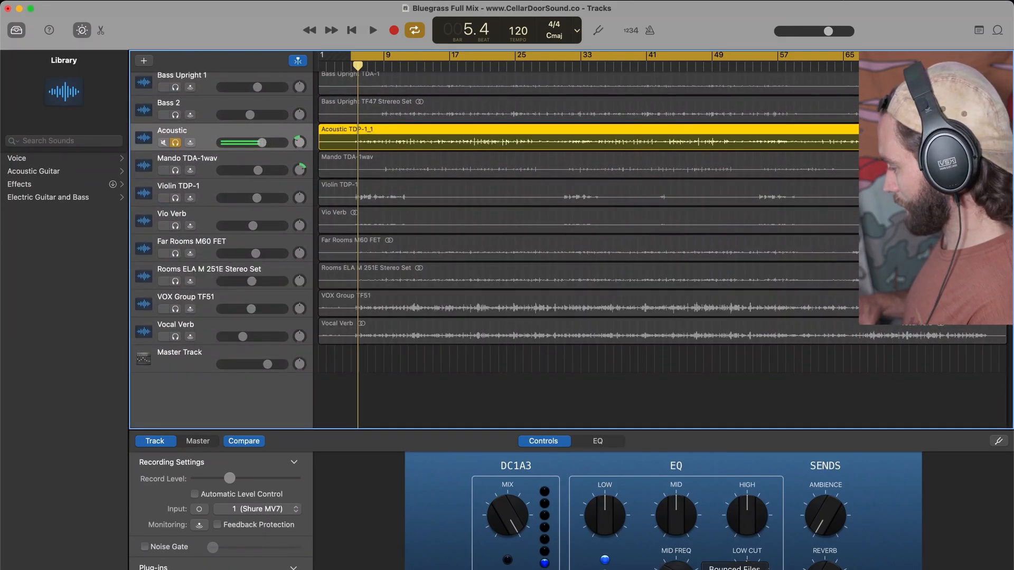
click(682, 569)
drag(685, 555, 213, 163)
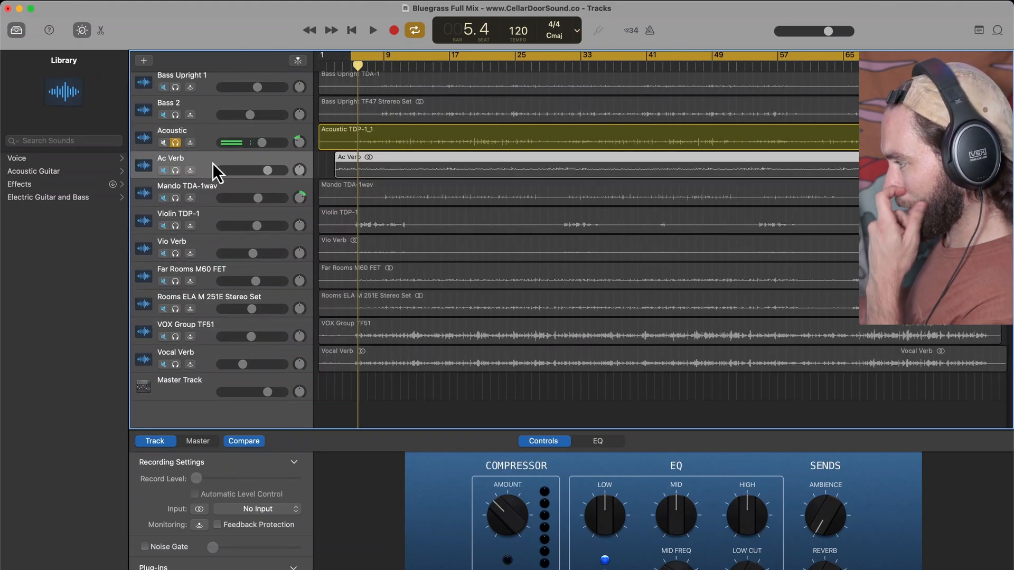
- Move the Ac Verb region so it starts at bar 5, in line with the cycle start
scroll(350, 147, up, 10)
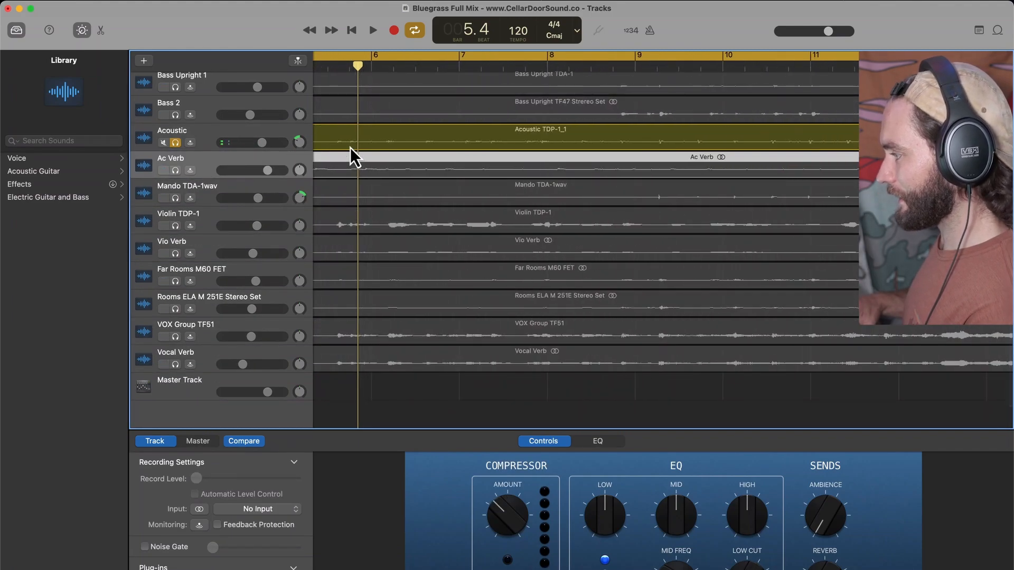
scroll(350, 147, left, 5)
drag(385, 151, 559, 156)
scroll(559, 157, down, 8)
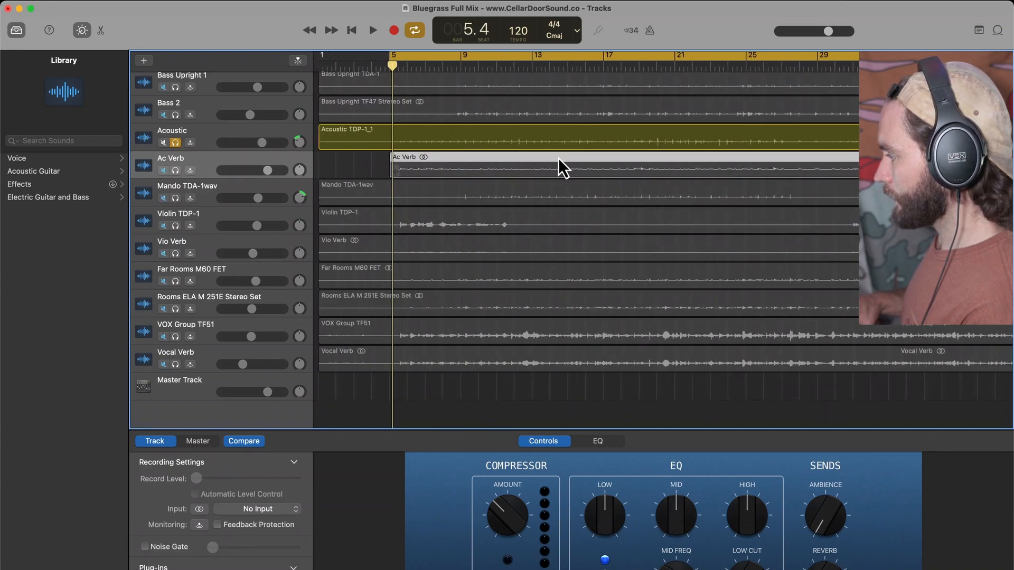
scroll(558, 157, down, 5)
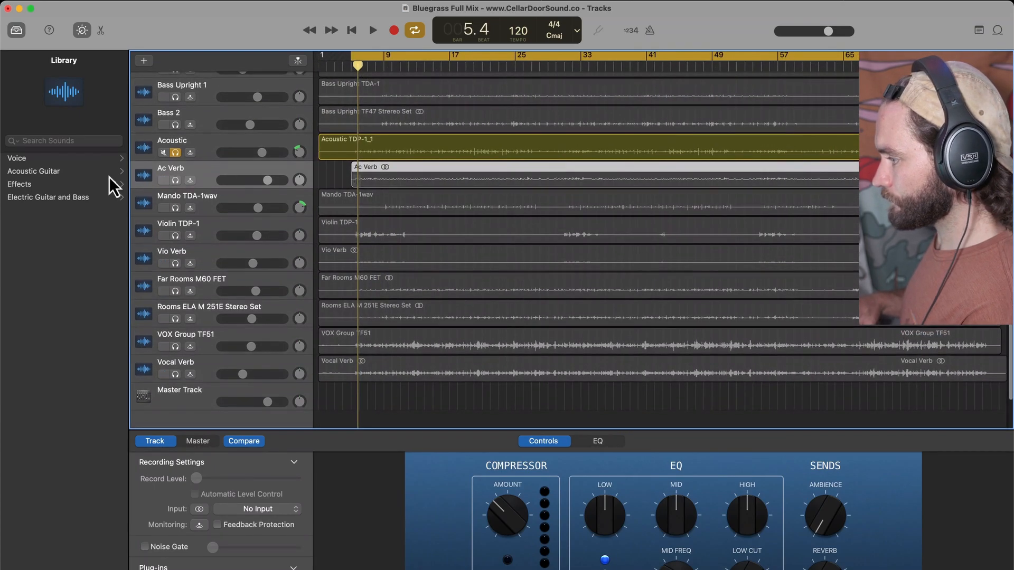
- Switch the solo from Acoustic to Ac Verb and play it with and without Acoustic to compare them
click(175, 152)
click(176, 181)
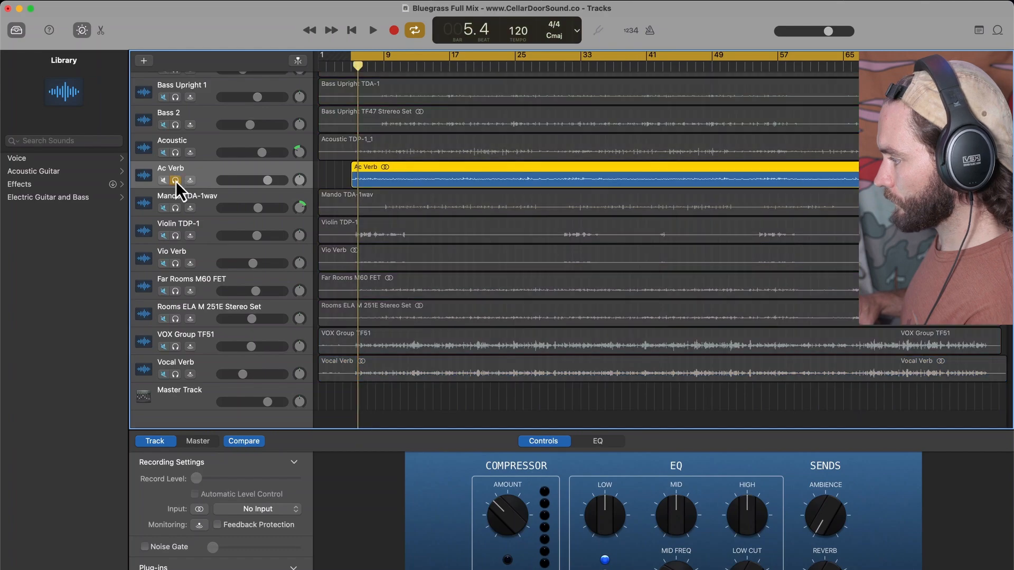
key(space)
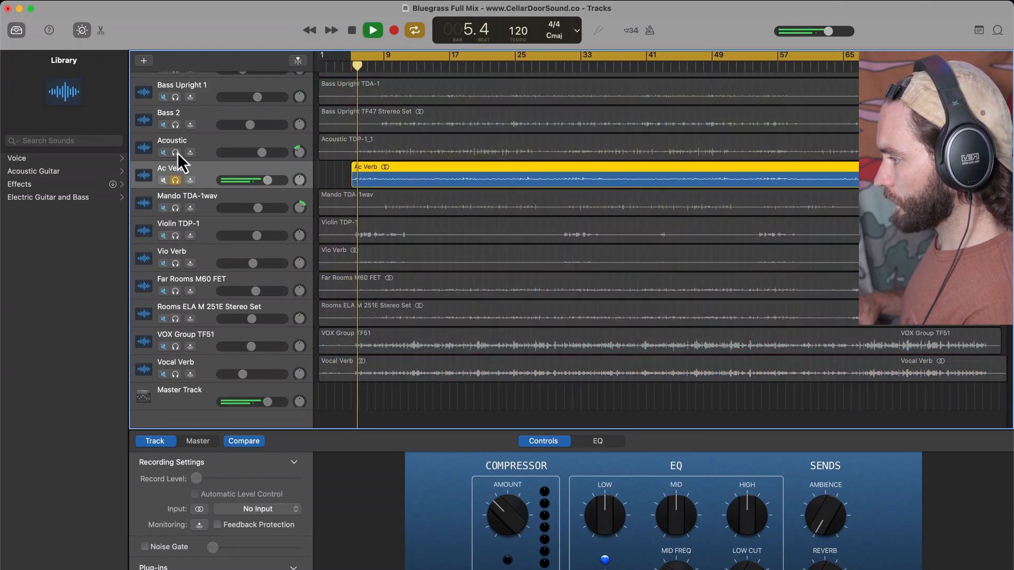
click(176, 152)
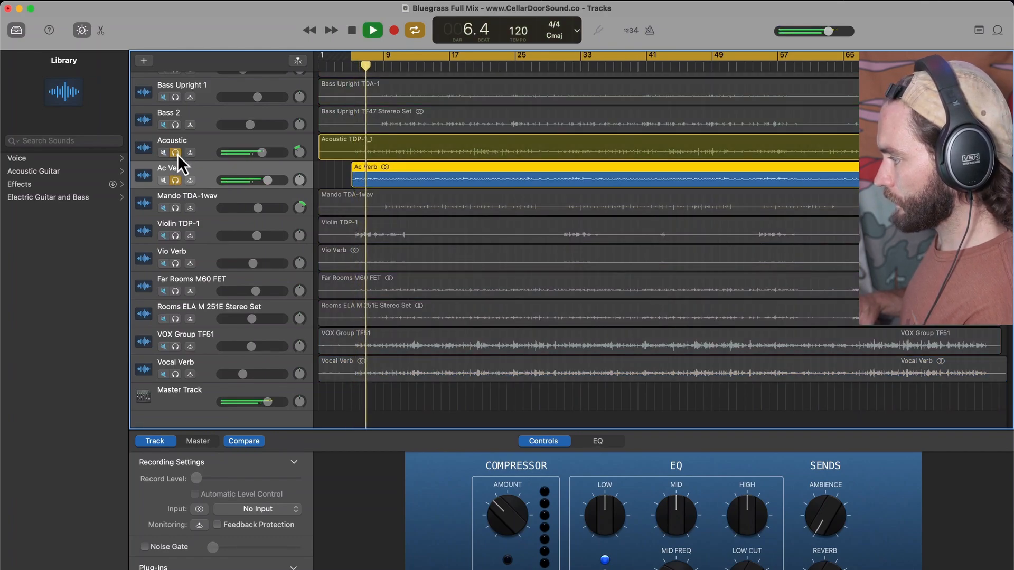
click(177, 154)
key(space)
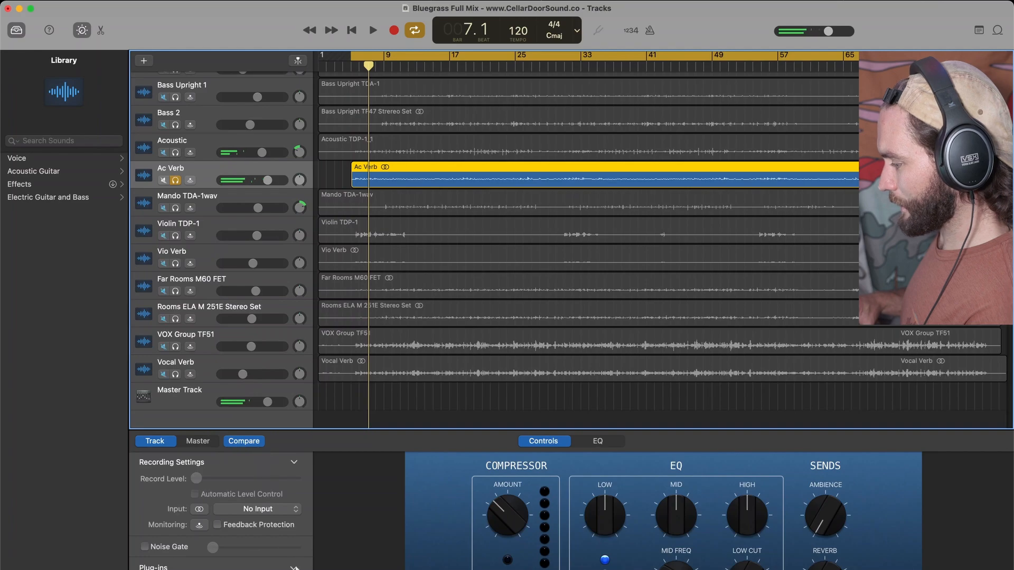
- Replace Ac Verb's Compressor with Space Designer using the 1.1s Cello Studio Room preset, length 1.01 s and dry output muted
click(297, 569)
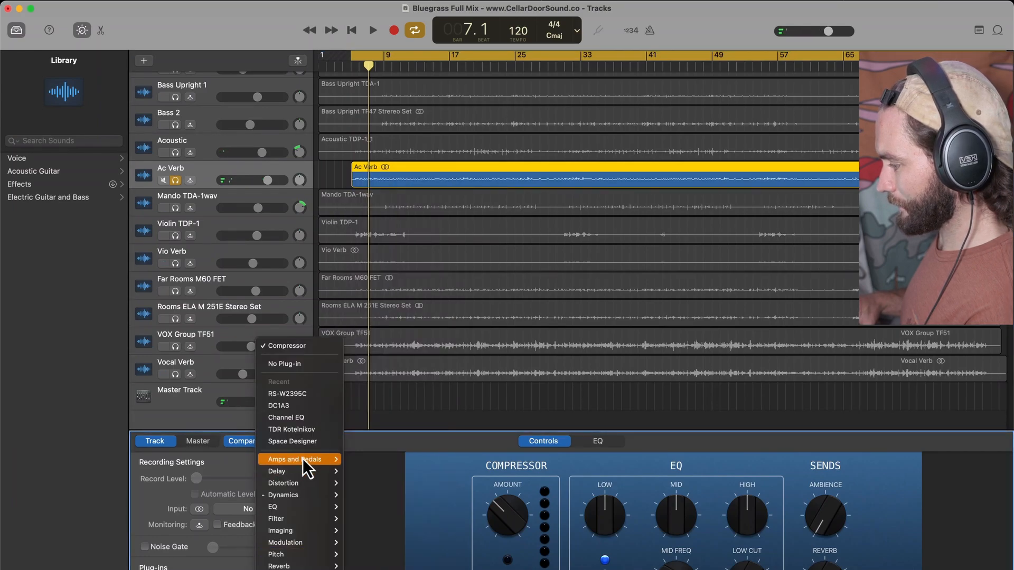
click(309, 442)
click(477, 213)
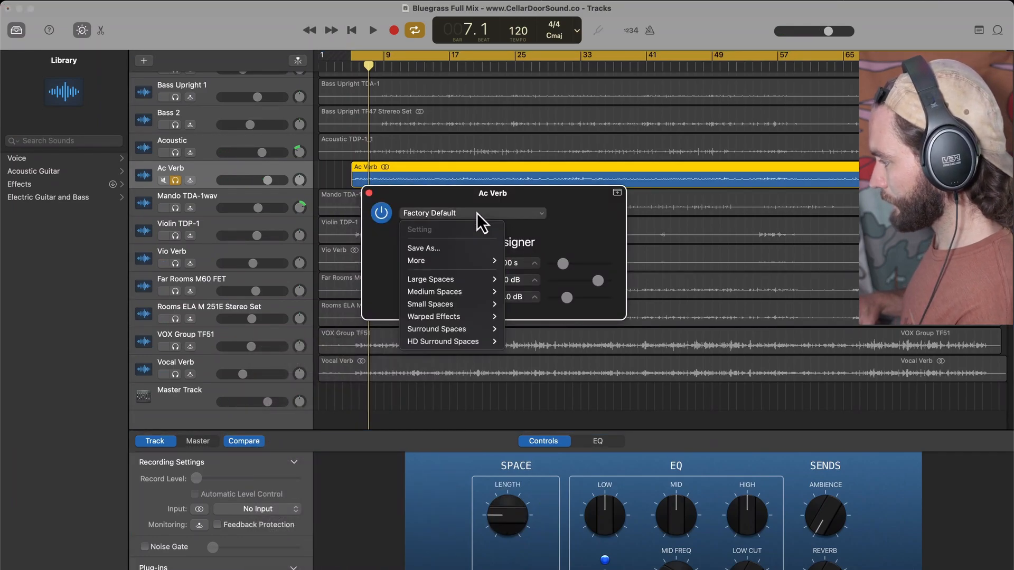
mouse_move(461, 304)
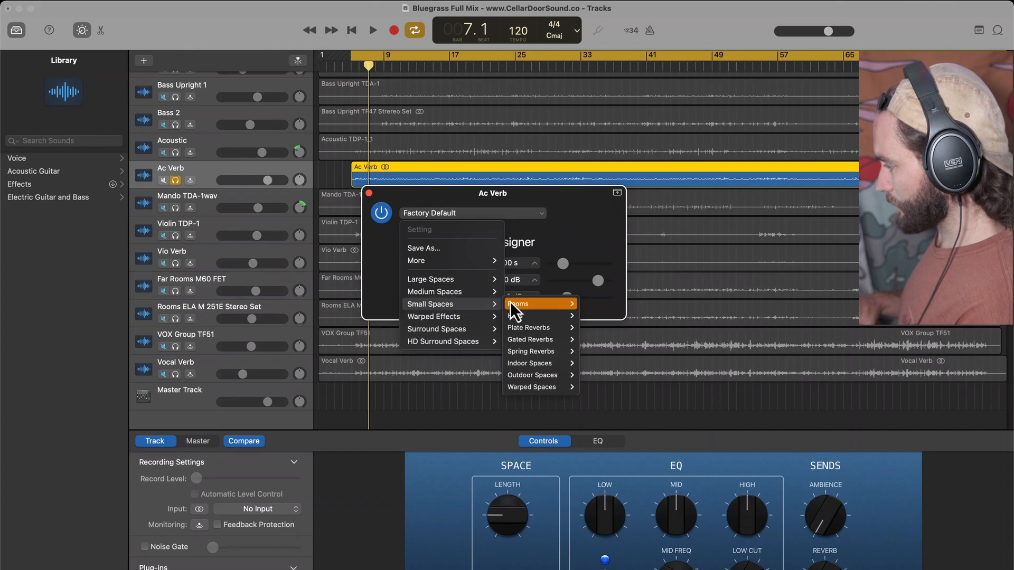
mouse_move(511, 304)
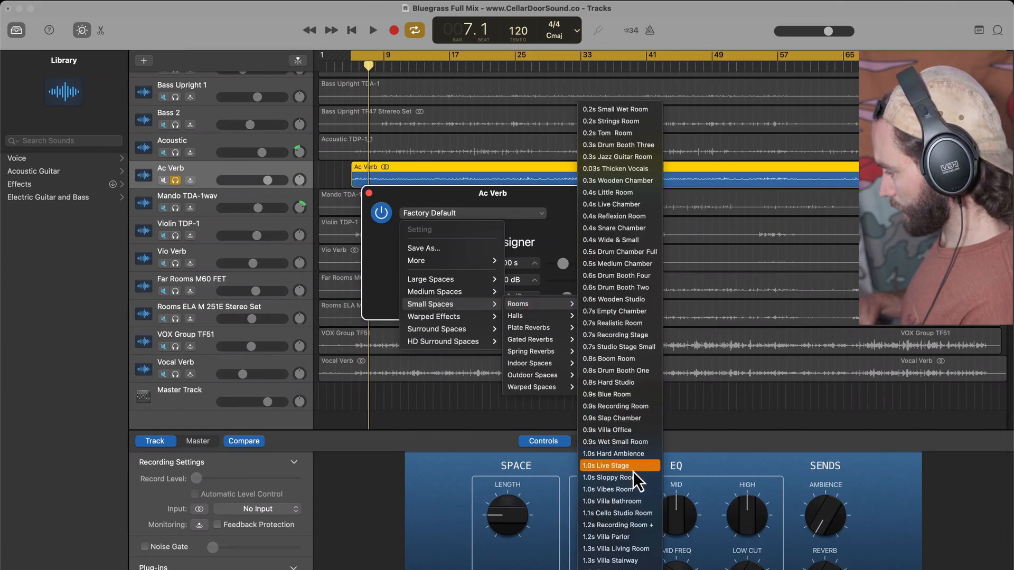
click(651, 512)
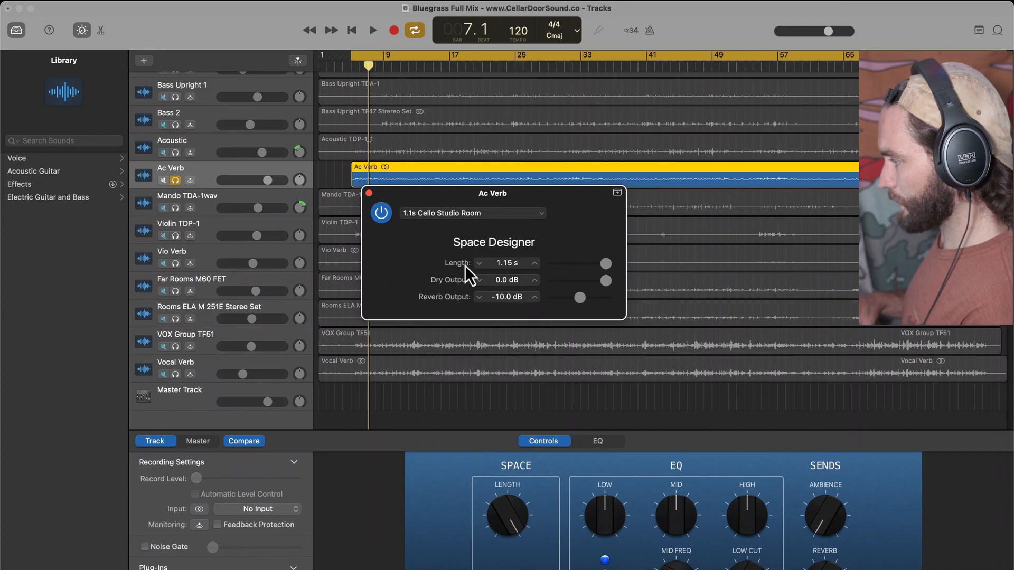
key(space)
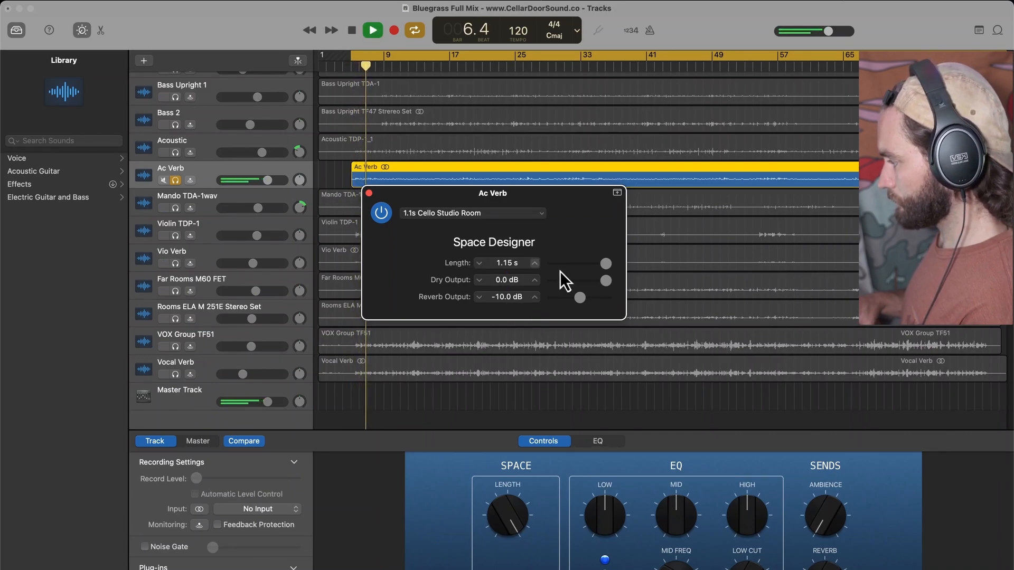
drag(606, 263, 483, 286)
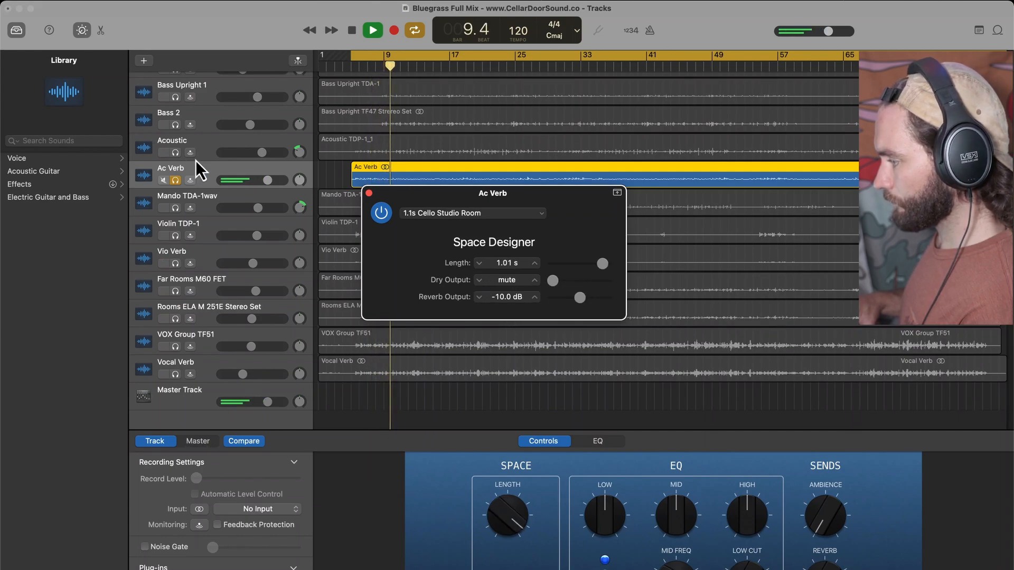
- In Ac Verb's Channel EQ, add a 24 dB/oct low cut at about 153 Hz and a 12 dB/oct high cut at about 12400 Hz
click(219, 569)
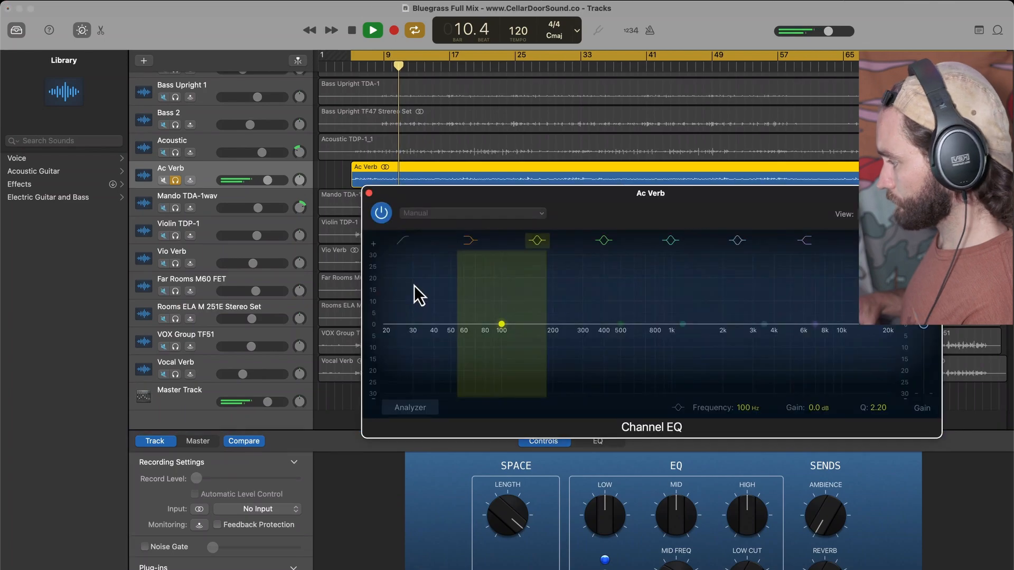
click(397, 245)
drag(391, 344, 534, 337)
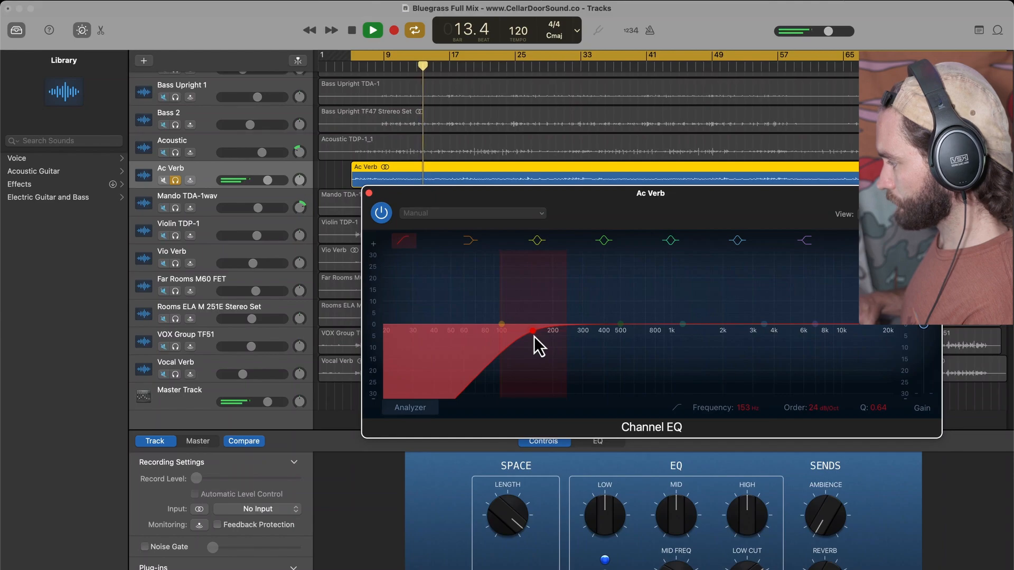
drag(883, 331, 859, 332)
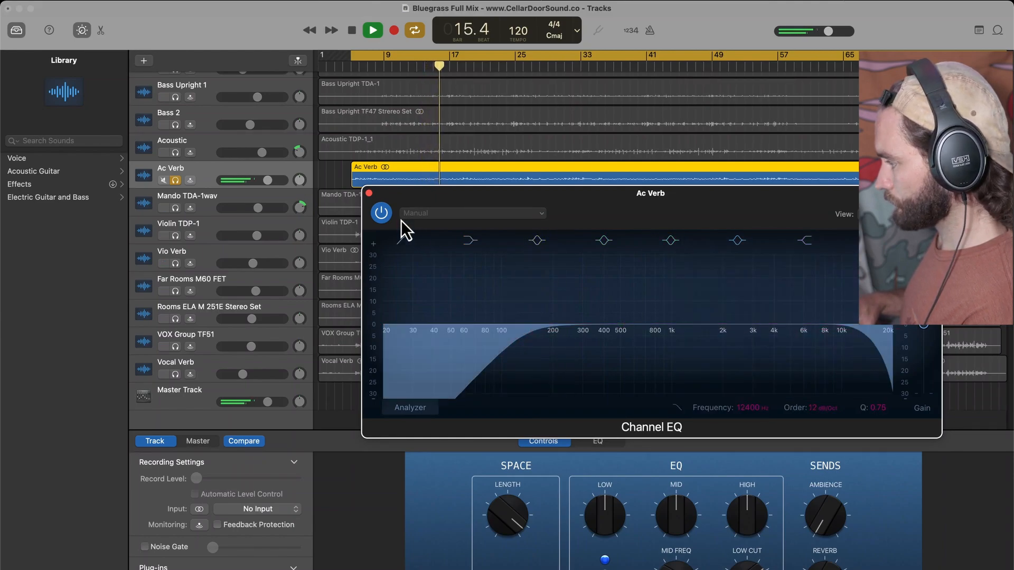
click(369, 193)
- Solo Acoustic together with Ac Verb and lower Ac Verb's volume to blend the reverb beneath it
click(177, 153)
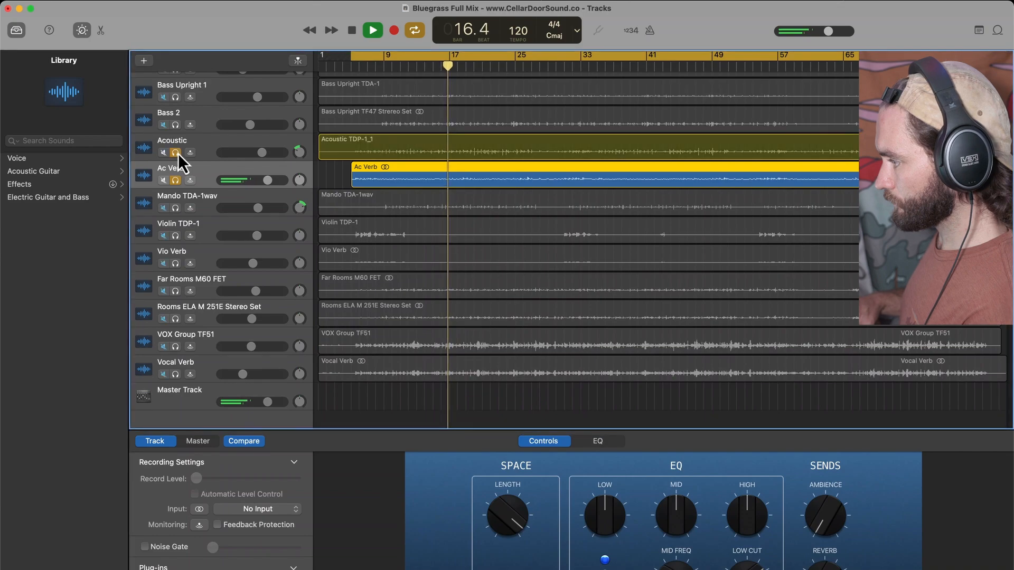
drag(270, 180, 255, 180)
click(254, 180)
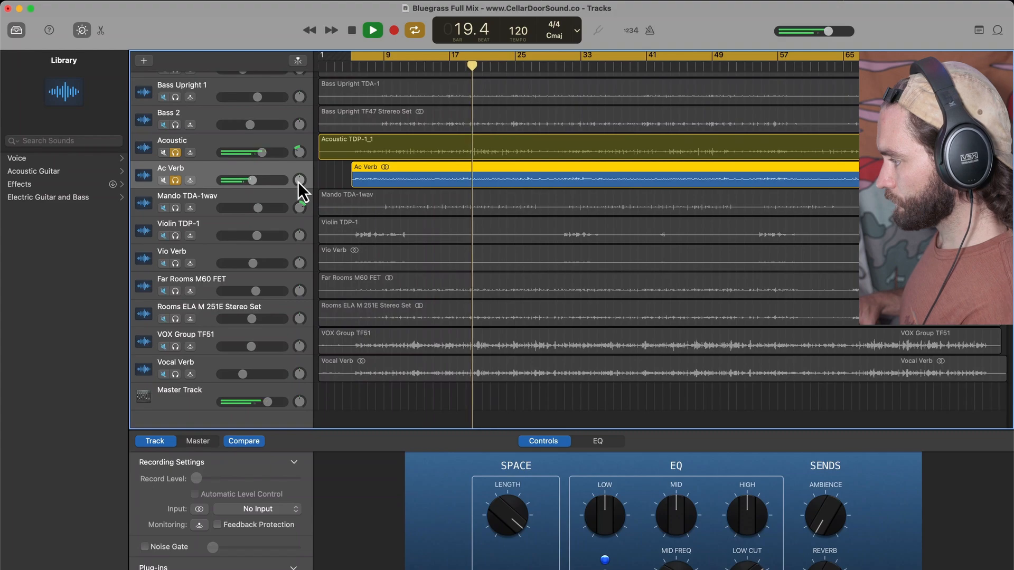
- Return to the full mix, trim Ac Verb's volume slightly, and compare playback with Ac Verb muted and unmuted
click(175, 153)
click(175, 181)
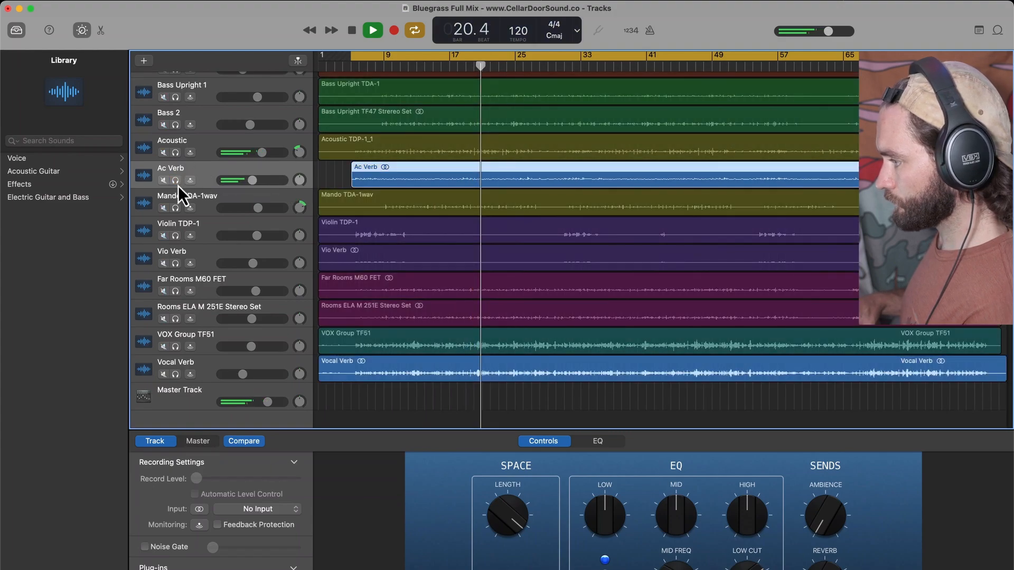
drag(253, 180, 251, 180)
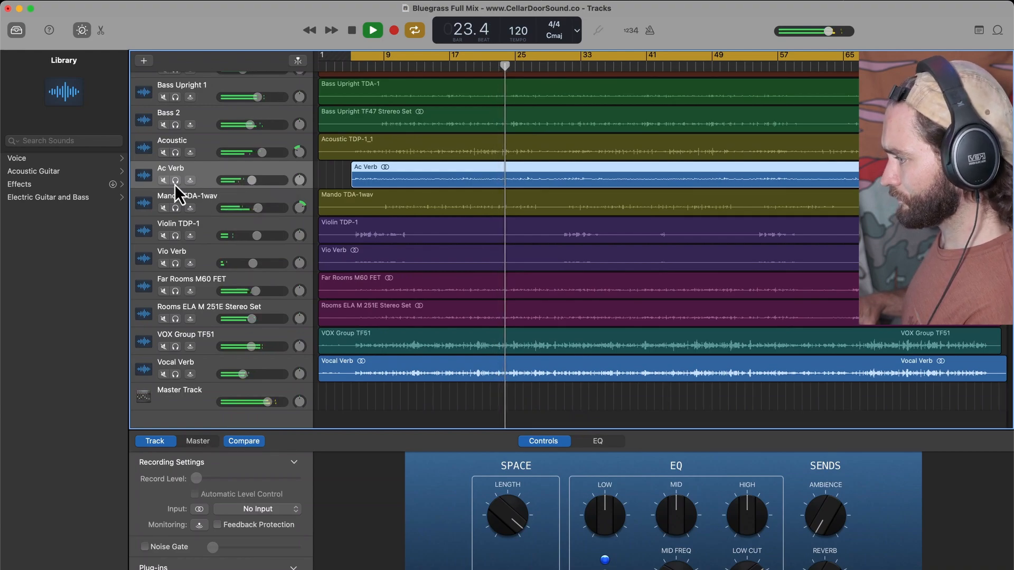
key(space)
key(space)
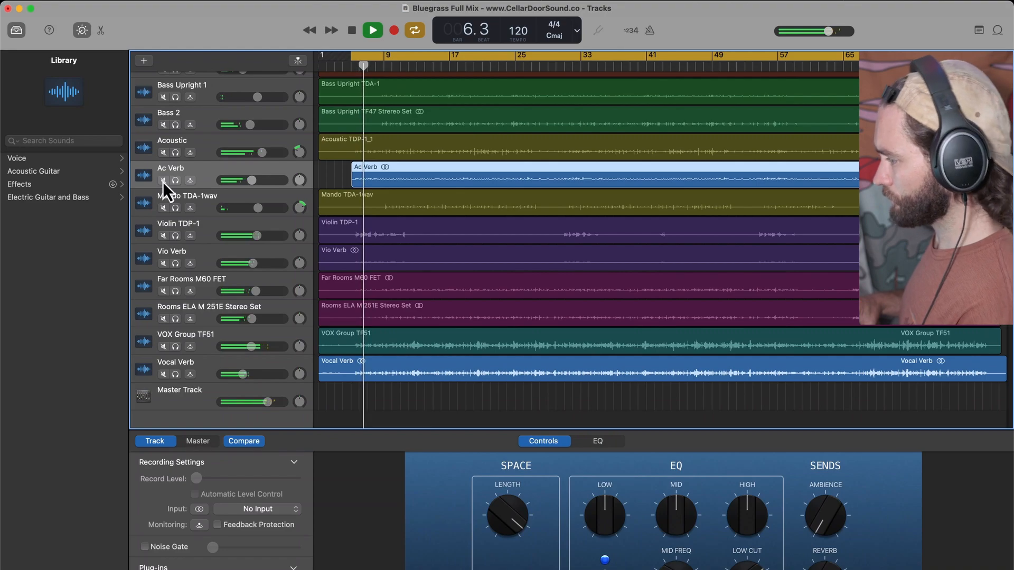
click(163, 181)
click(162, 182)
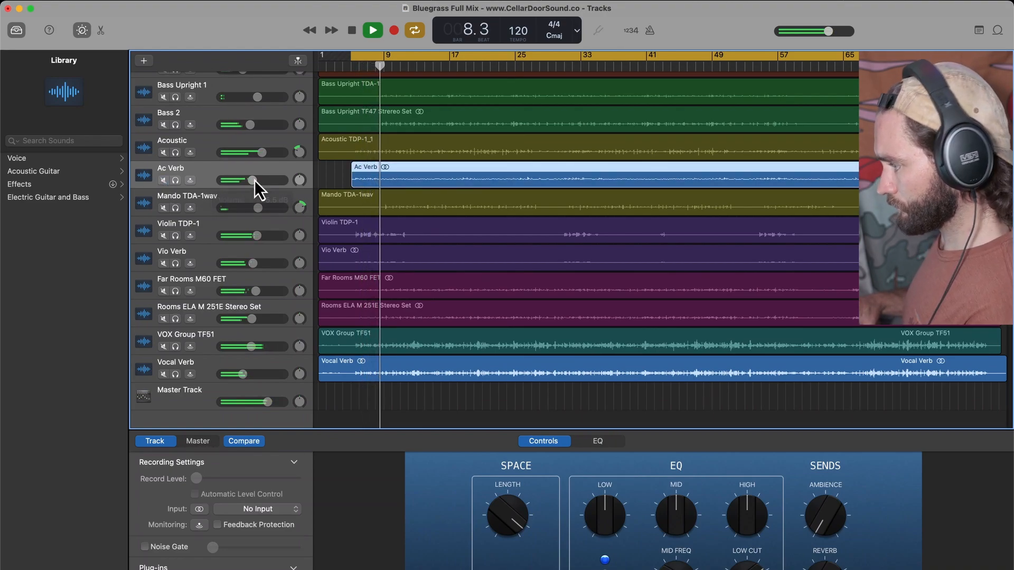
- Set the cycle range from bar 9 to about bar 28, stop playback and set Ac Verb's volume to -5.5 dB
click(386, 57)
drag(385, 57, 537, 52)
key(space)
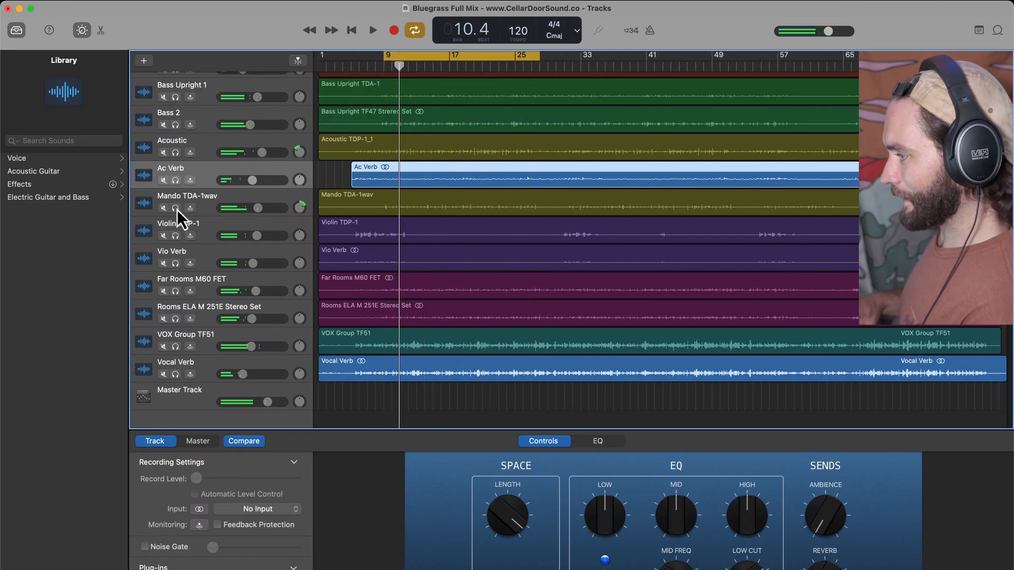
drag(251, 180, 252, 180)
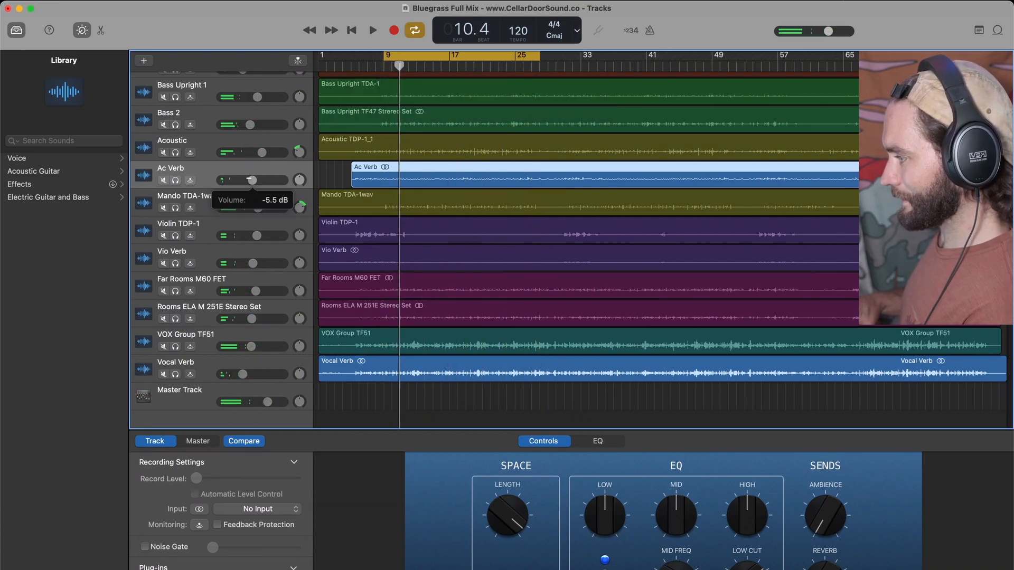
- Solo Mando TDA-1wav, start playback and replace the track's Compressor with DC1A3
click(206, 206)
click(175, 208)
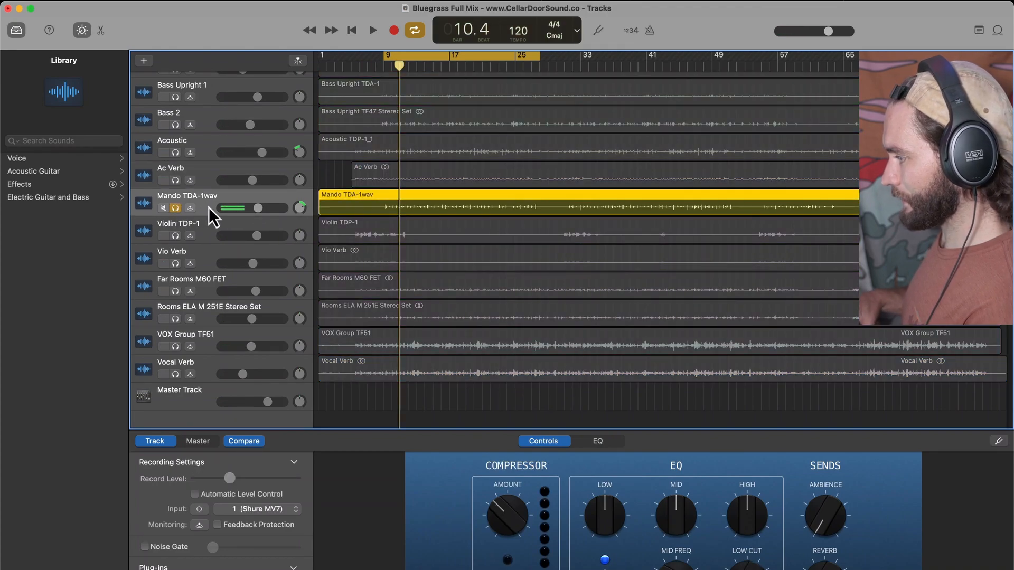
key(space)
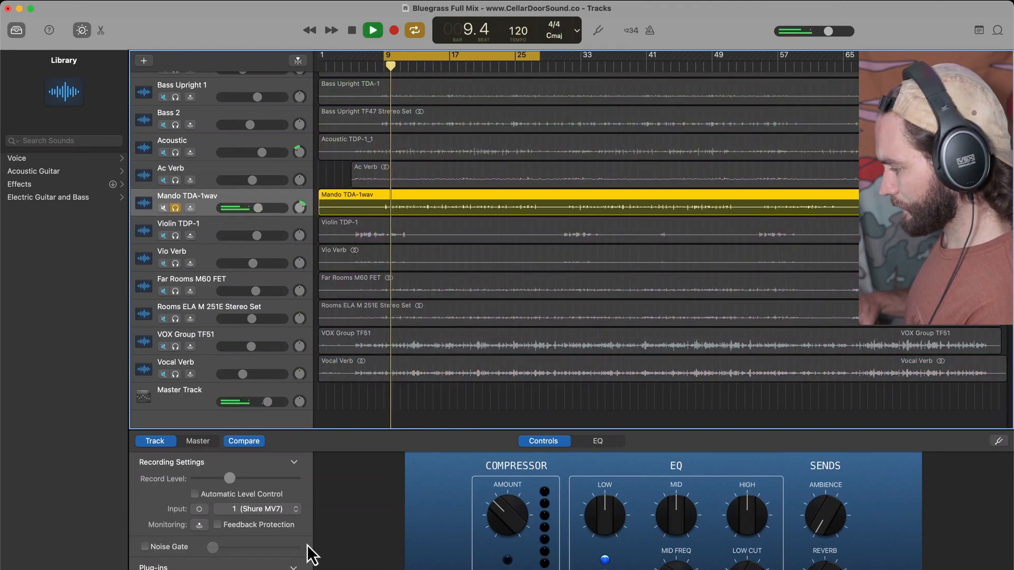
click(299, 569)
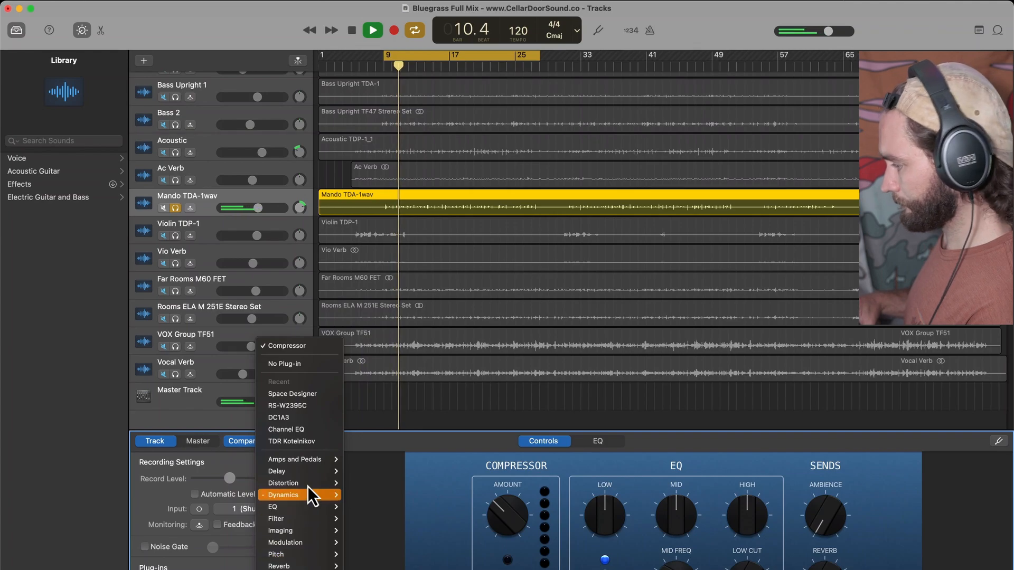
click(289, 418)
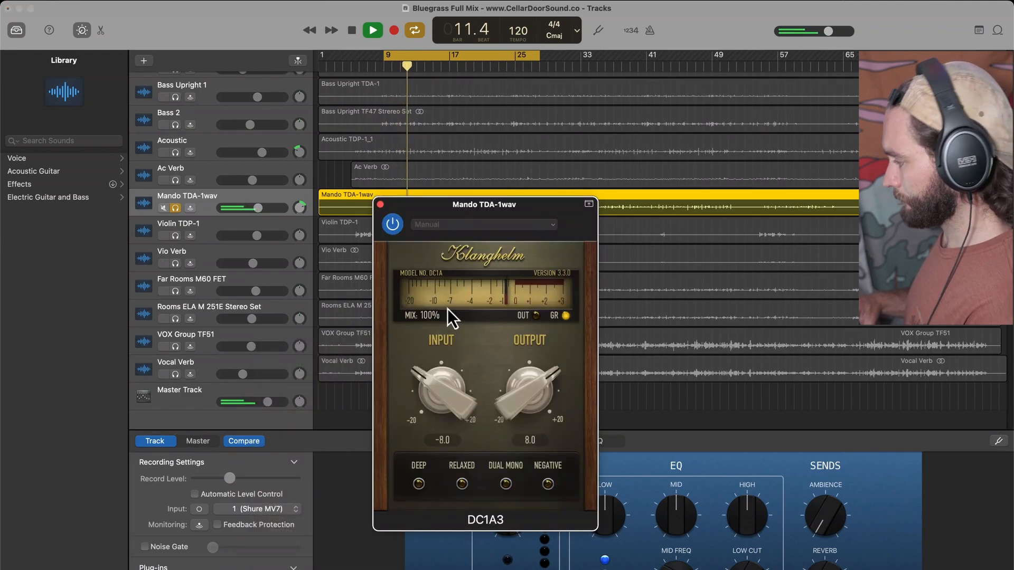
- Enable Relaxed mode on the mandolin's DC1A3 and set its input to -1.7
click(462, 485)
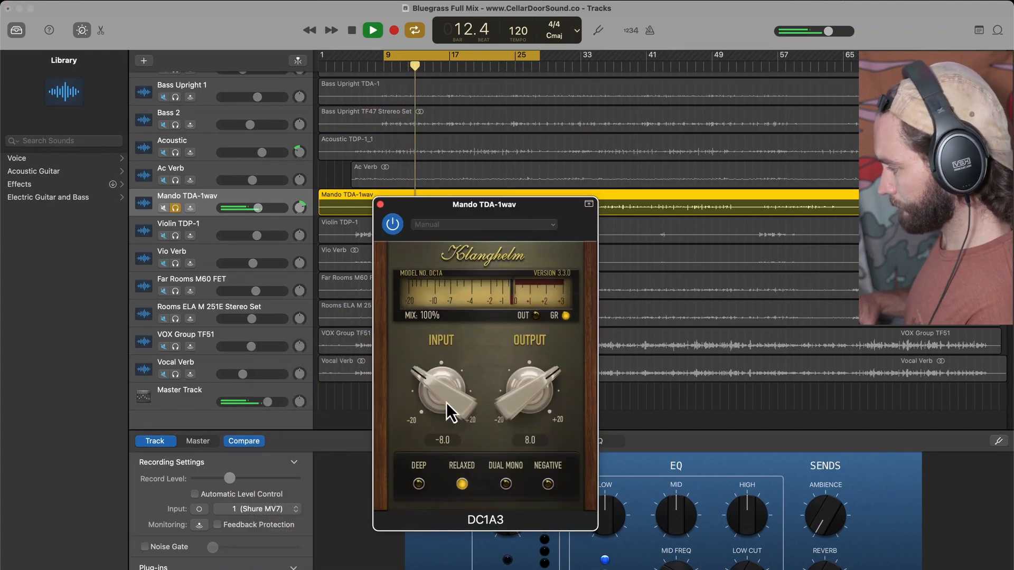
drag(450, 410, 440, 331)
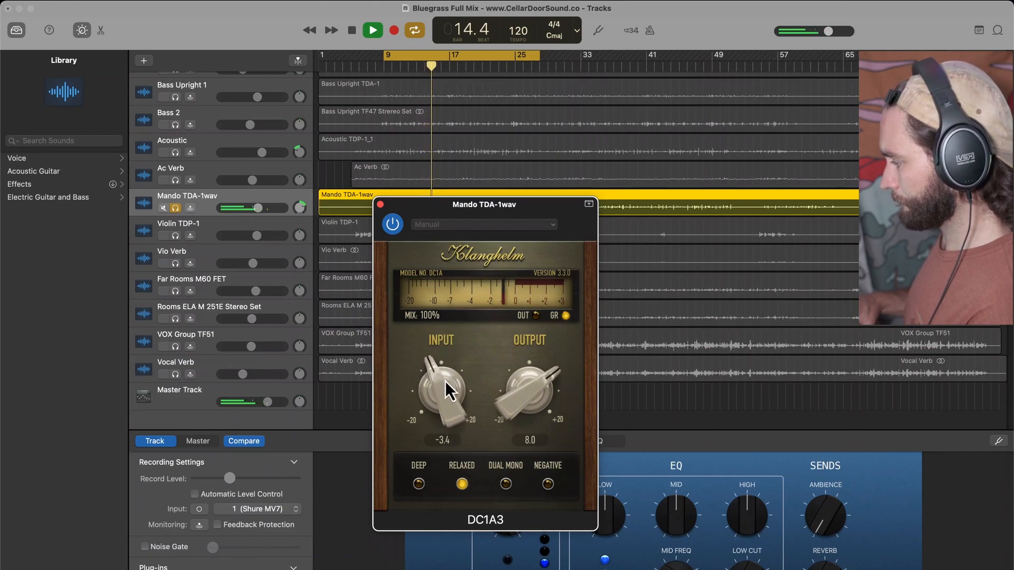
mouse_move(444, 387)
mouse_down()
mouse_move(444, 364)
mouse_move(447, 373)
mouse_up()
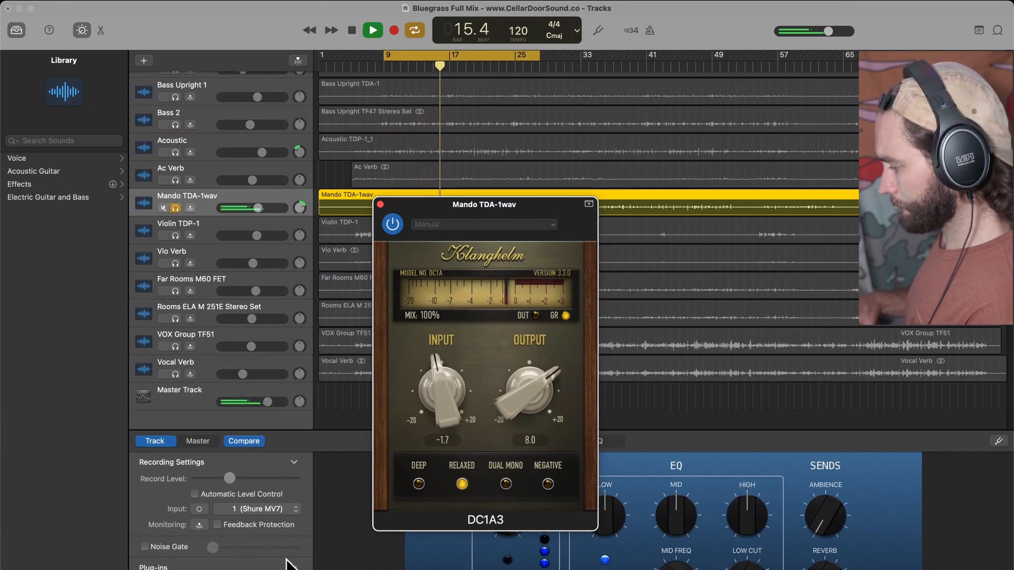
- On the mandolin's Channel EQ, enable the analyzer, add a 74.5 Hz low cut, and dip slightly near 400 Hz and 1 kHz
click(222, 569)
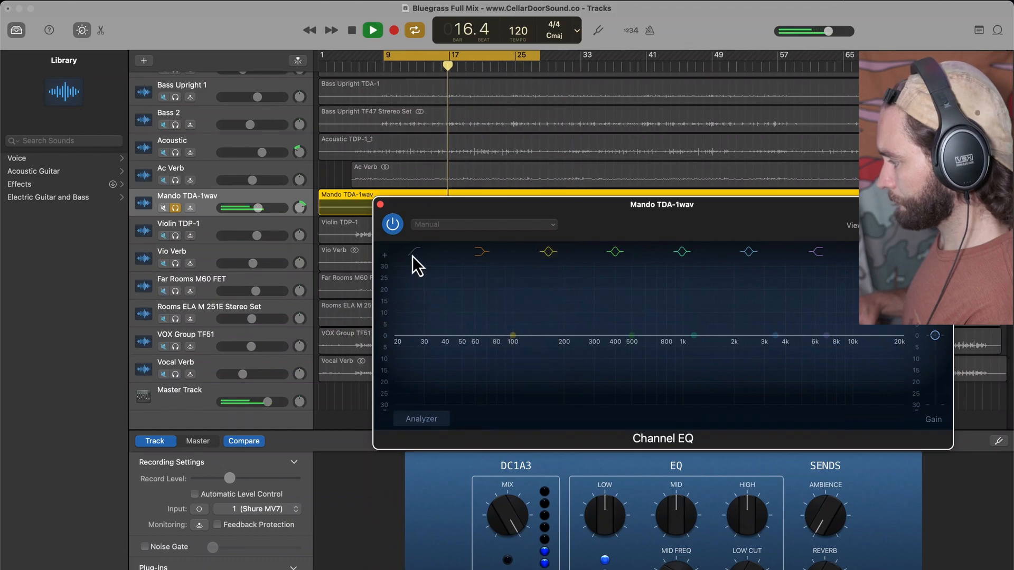
click(413, 253)
drag(395, 343, 490, 347)
click(422, 419)
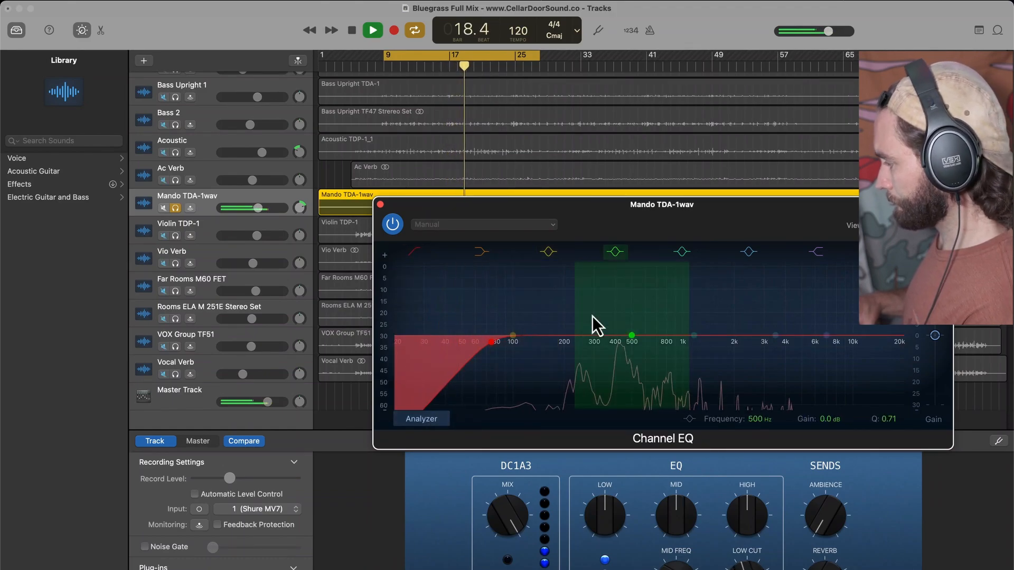
drag(632, 337, 616, 358)
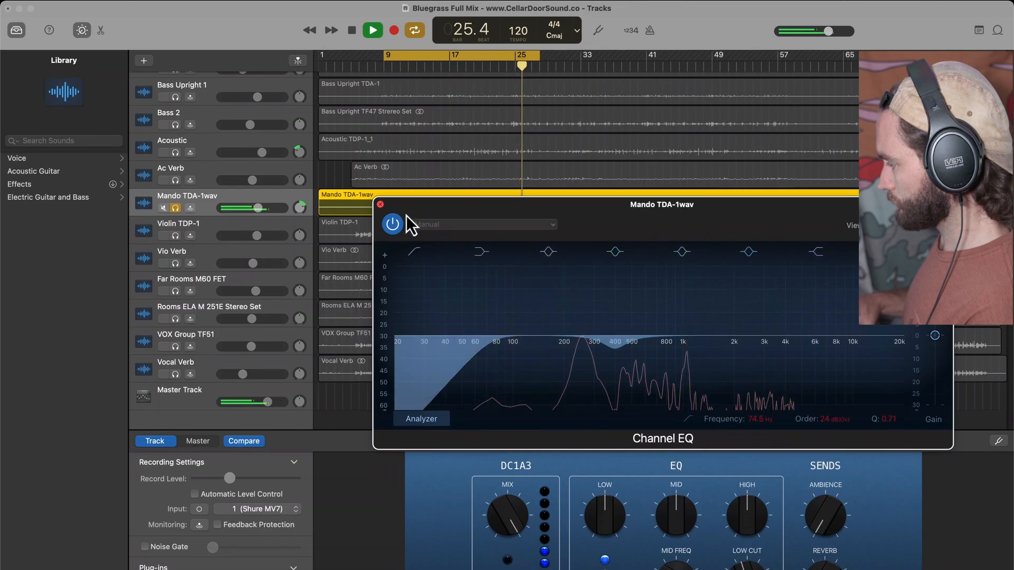
mouse_move(693, 336)
mouse_down()
mouse_move(683, 289)
mouse_move(685, 347)
mouse_up()
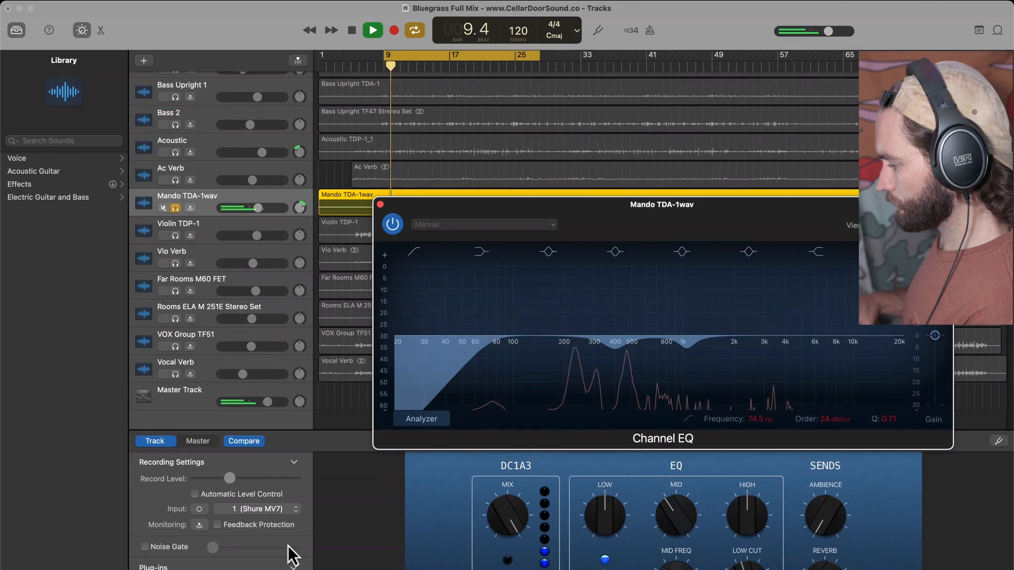
- Add the RS-W2395C plug-in to Mando TDA-1wav and boost its HF band to 6.5 dB during playback
key(space)
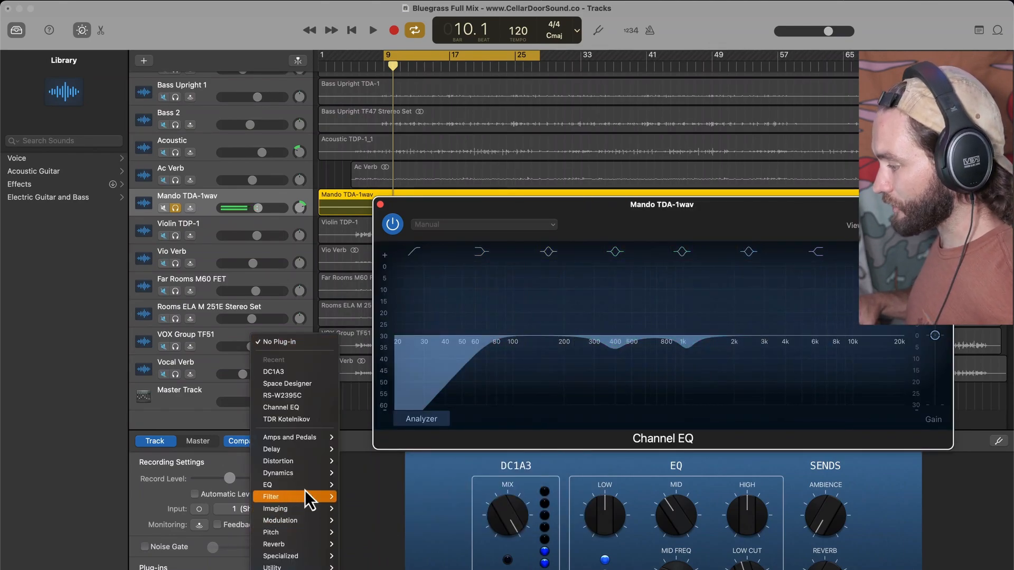
click(309, 398)
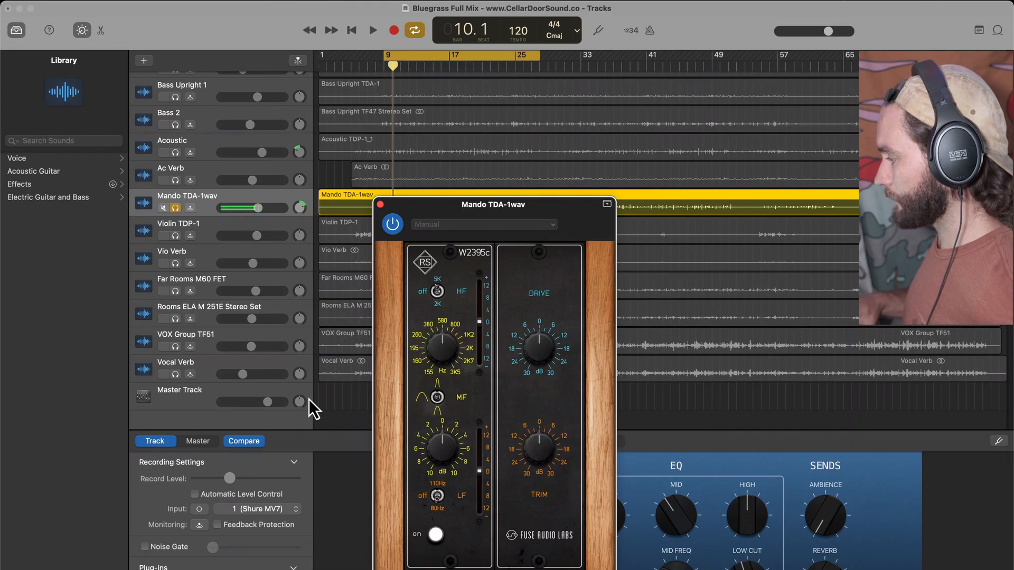
key(space)
drag(480, 321, 479, 316)
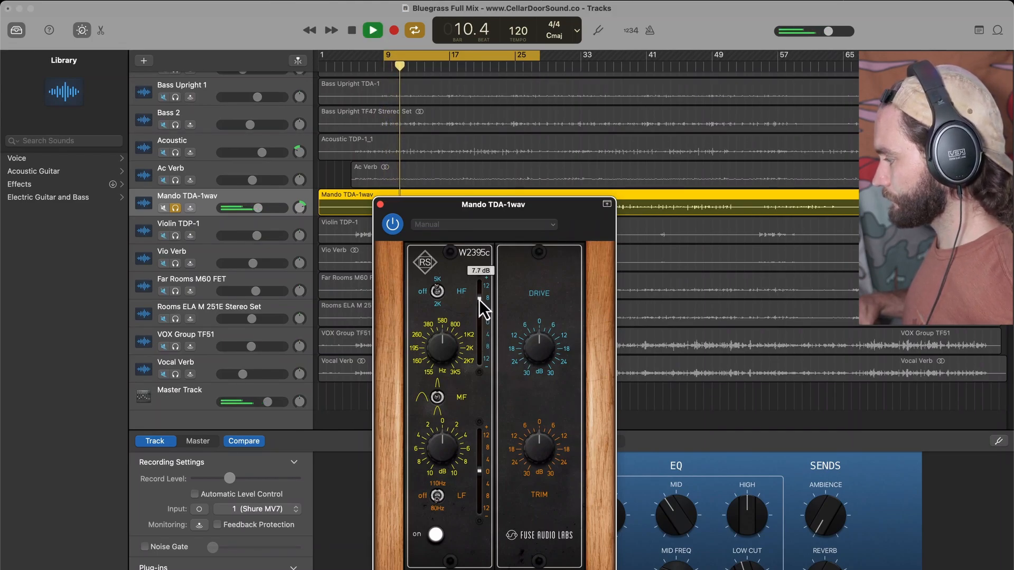
drag(479, 299, 480, 304)
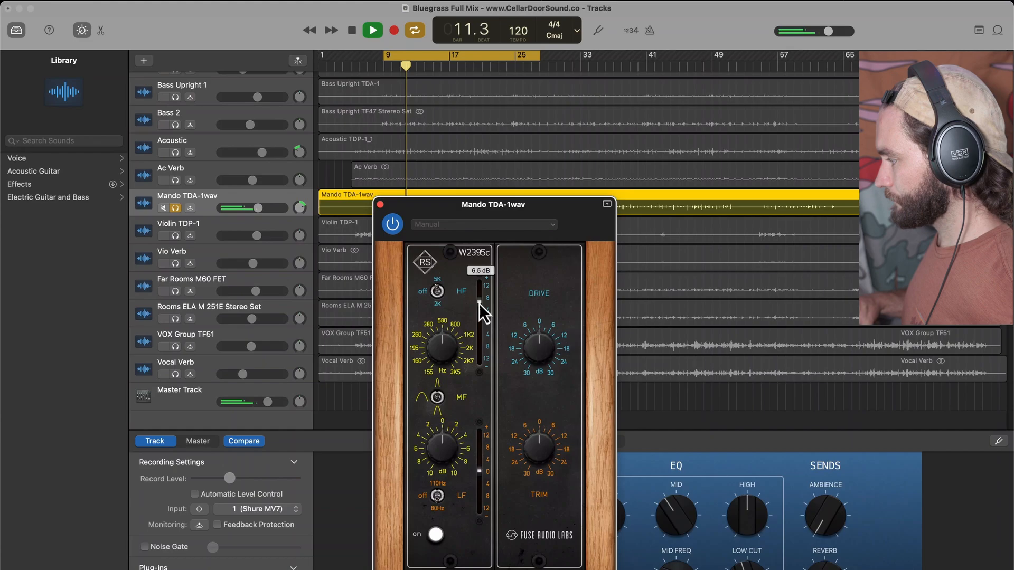
click(380, 205)
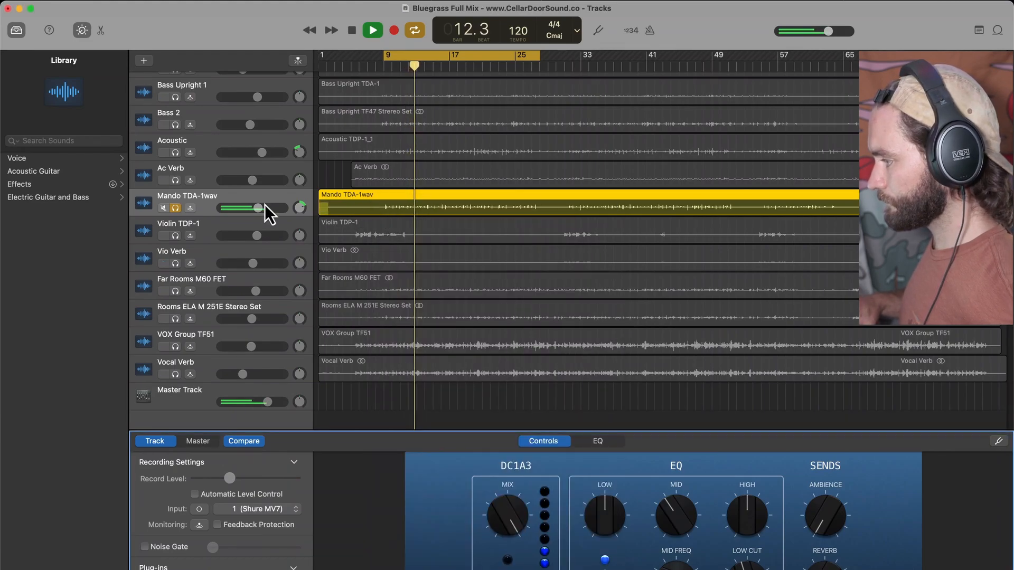
- Unsolo the mandolin, nudge its volume up slightly while listening in the full mix, and stop playback
click(175, 208)
drag(258, 208, 259, 208)
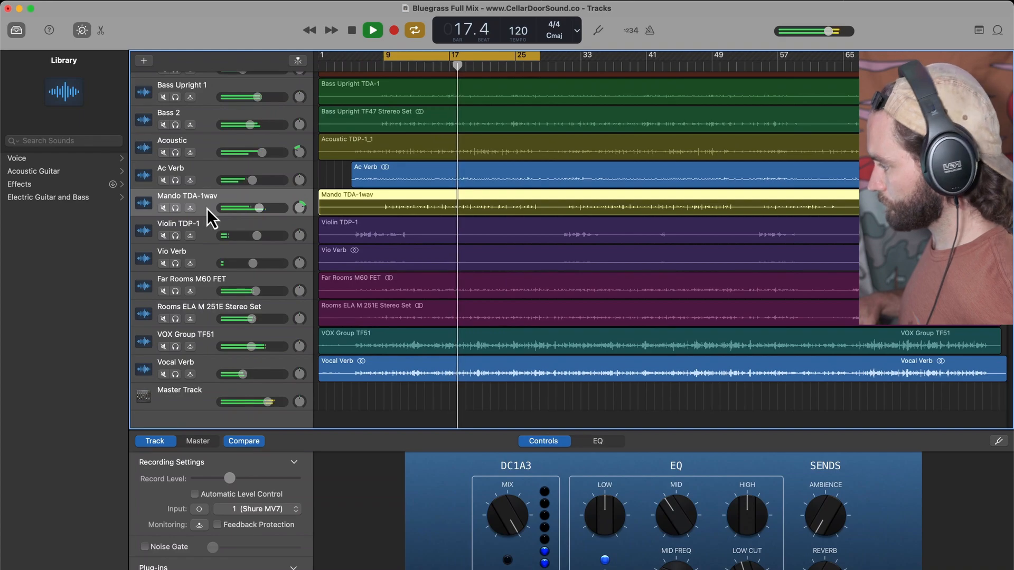
key(space)
- Solo the mandolin, extend the cycle range to the song's end, and export it to Downloads as a 24-bit WAVE named Mando Verb
click(175, 208)
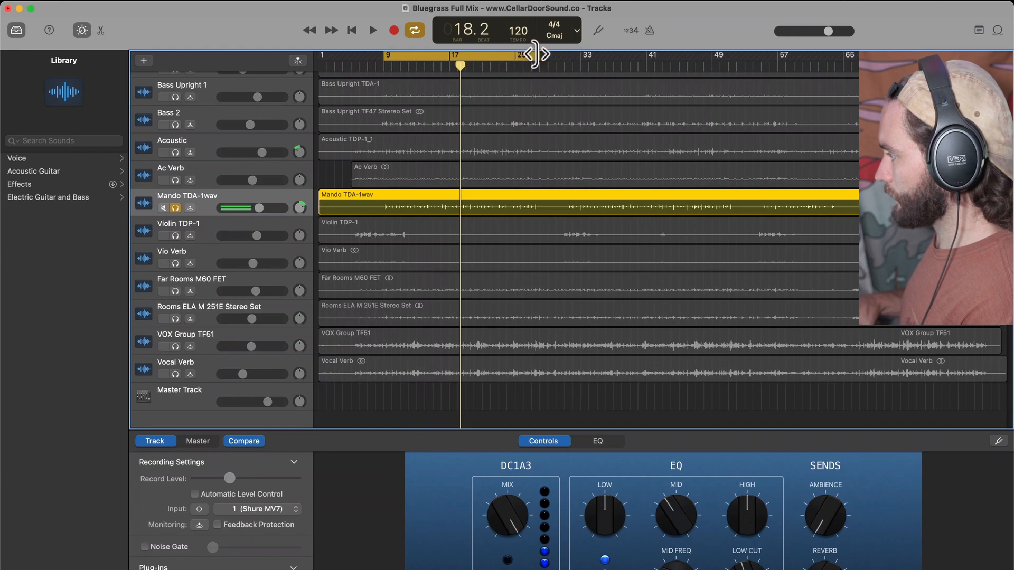
drag(535, 53, 916, 33)
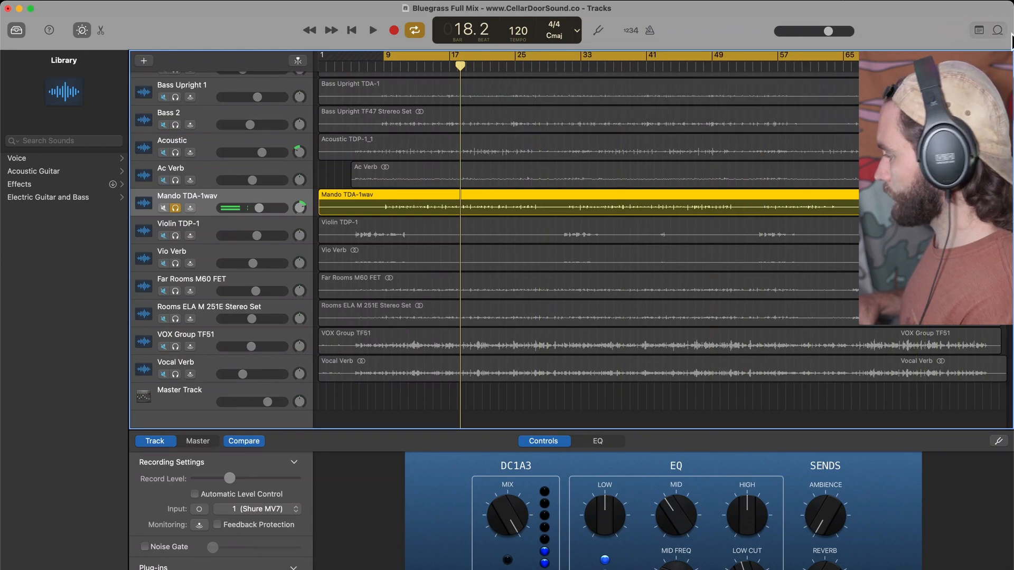
click(248, 3)
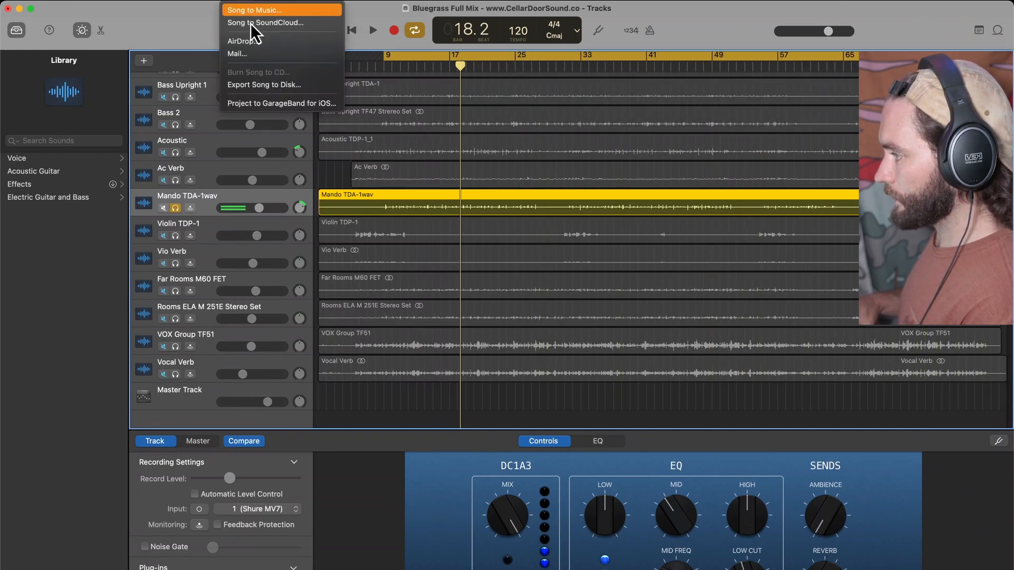
click(275, 84)
text(Ma)
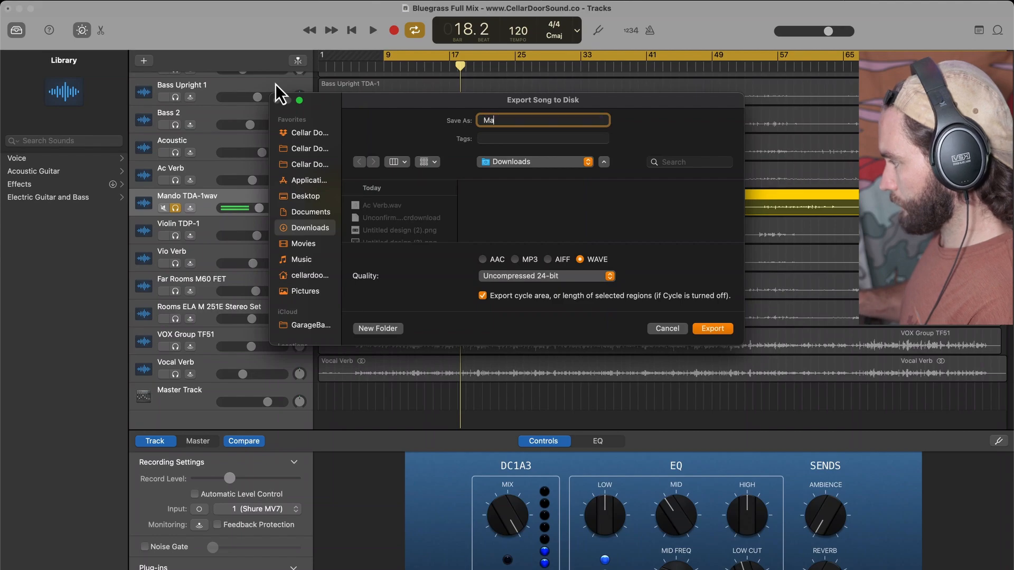
text(ndo Verb)
key(Return)
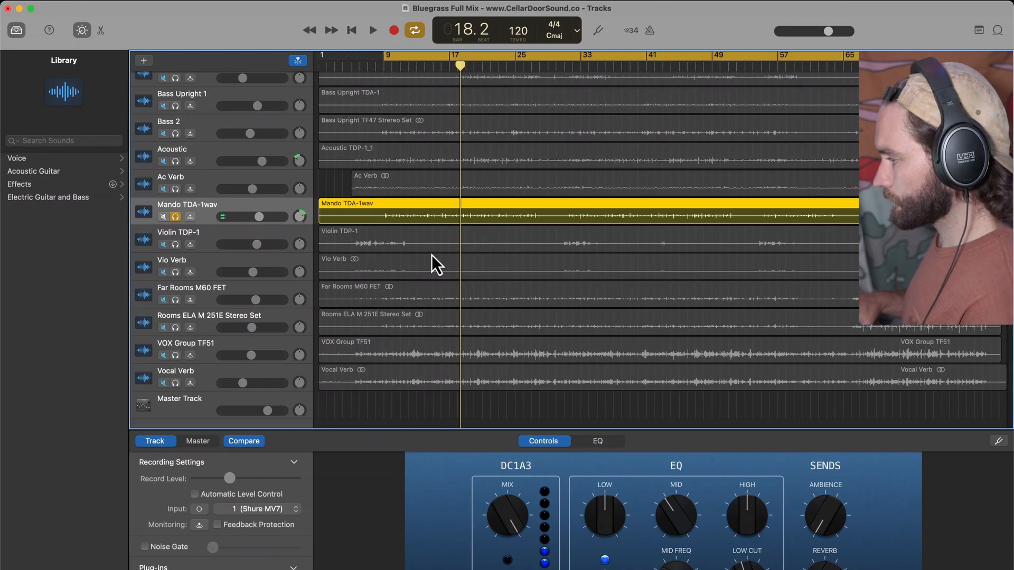
- Import Mando Verb.wav as a new track, place it directly below Mando TDA-1wav, and solo it alongside the mandolin
key(space)
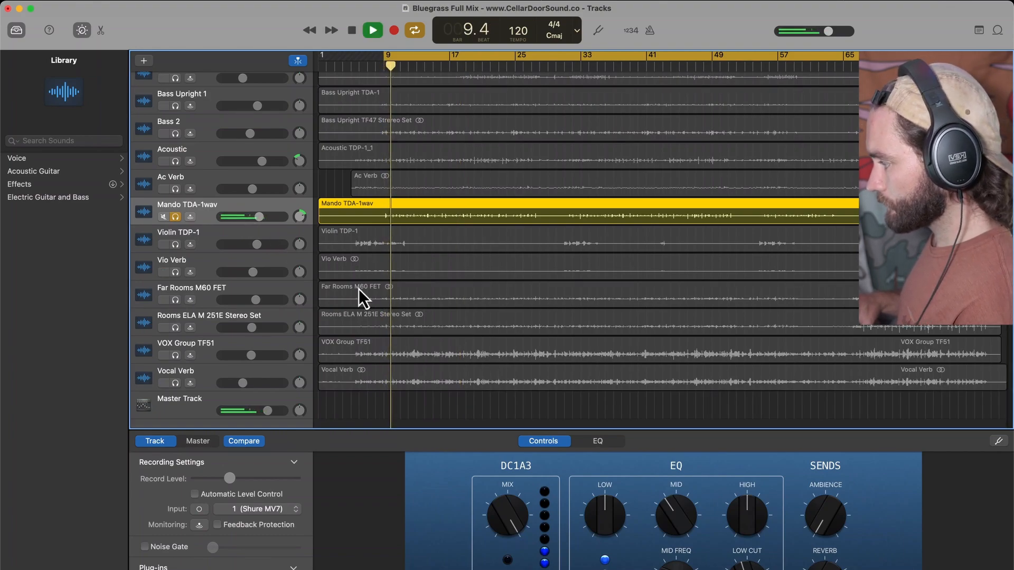
key(space)
click(683, 569)
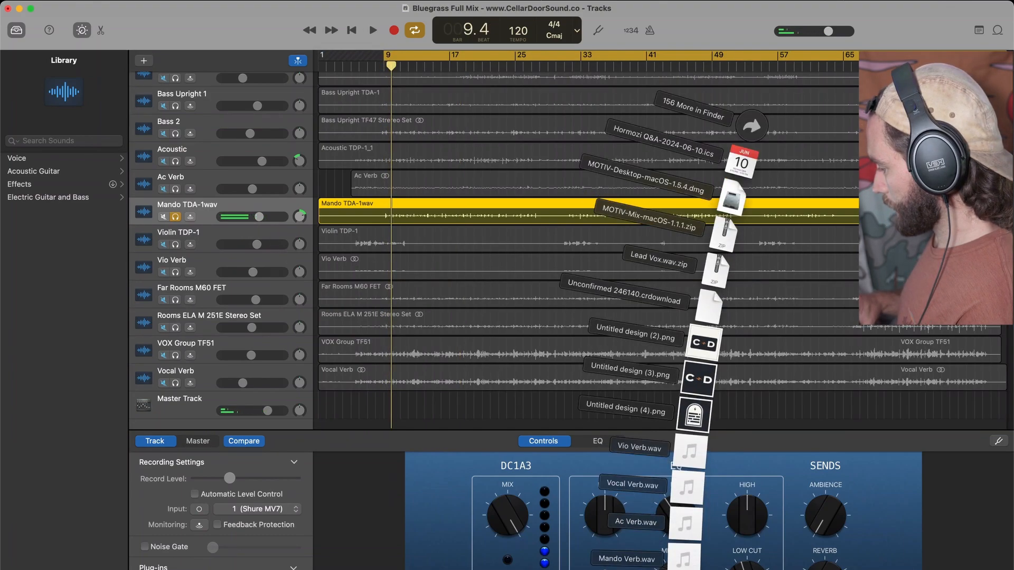
drag(681, 567, 309, 422)
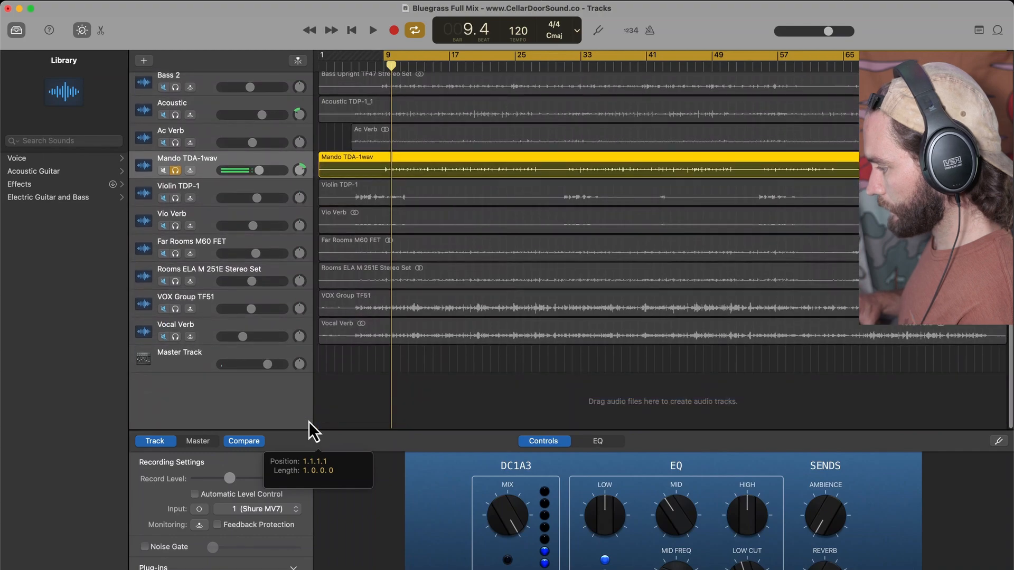
drag(210, 366, 204, 191)
click(175, 198)
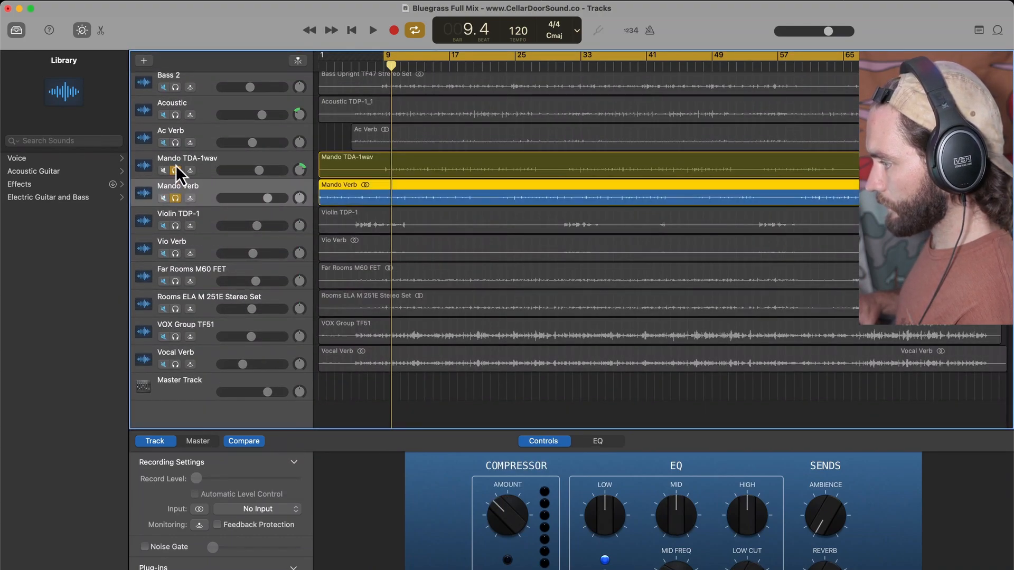
click(176, 170)
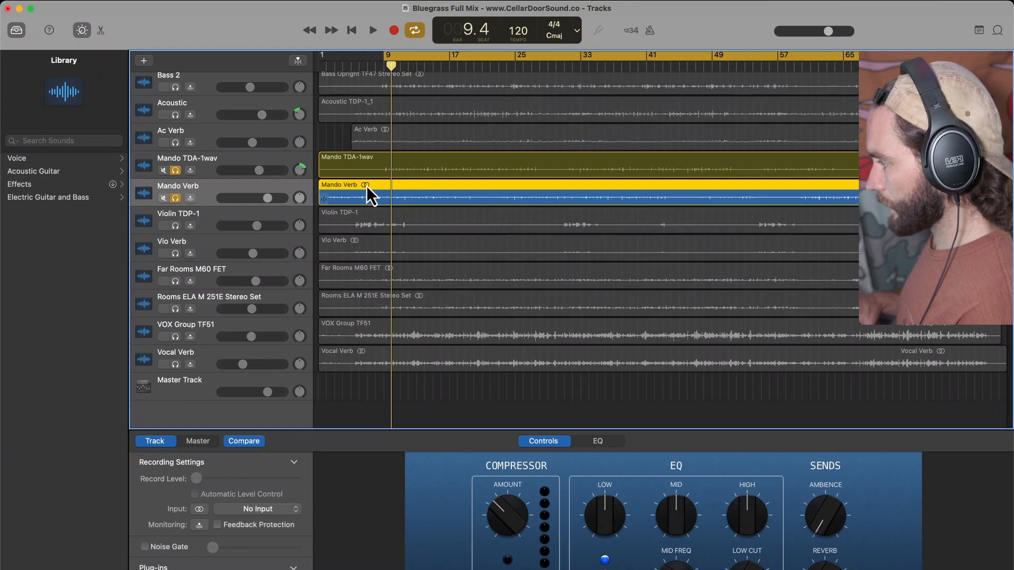
- Move the Mando Verb region to start at bar 9 and play both mandolin tracks to check their alignment
drag(366, 186, 434, 183)
scroll(404, 191, up, 5)
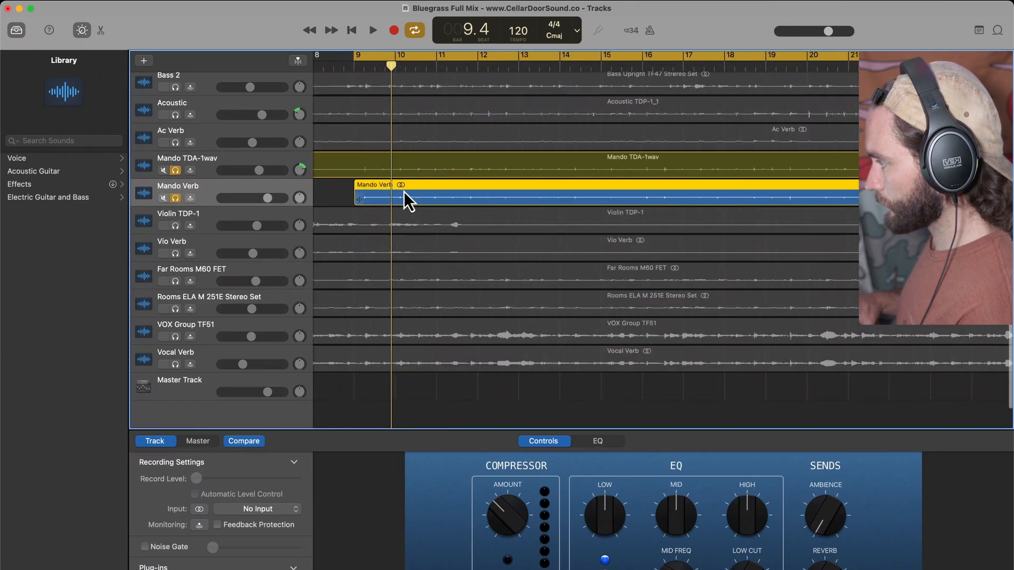
scroll(404, 201, up, 4)
key(space)
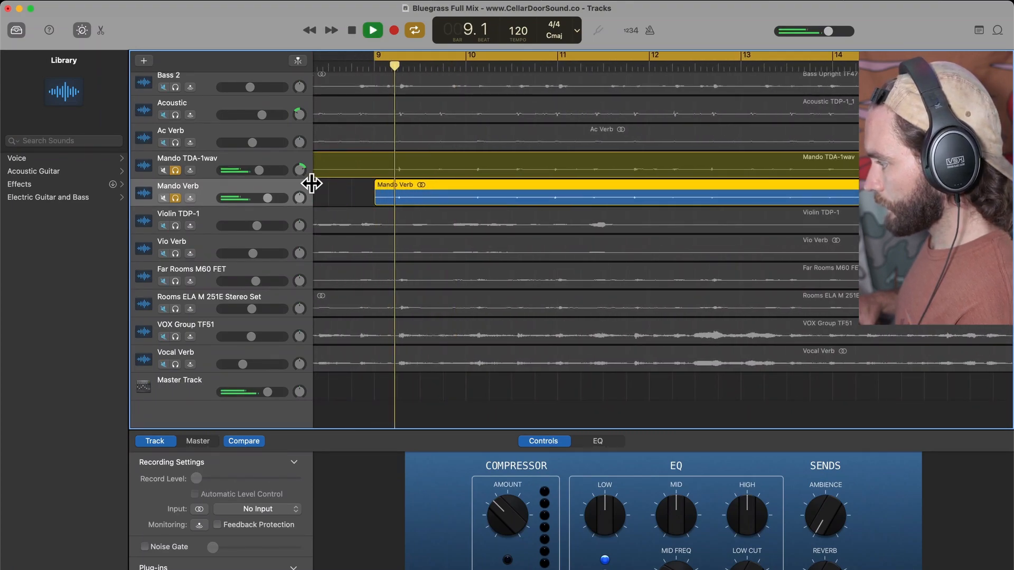
scroll(448, 201, down, 8)
scroll(448, 201, down, 2)
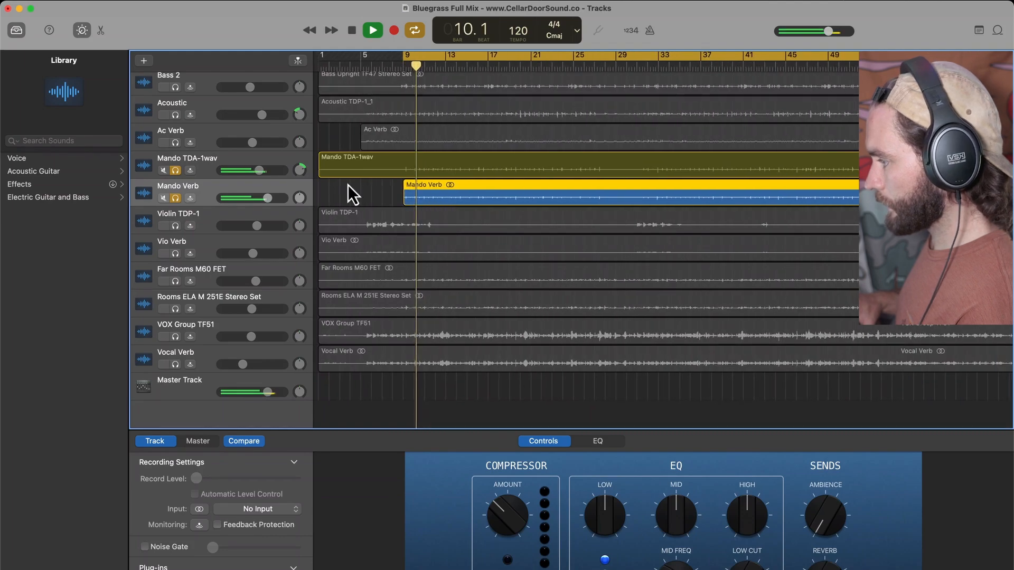
- Solo only Mando Verb, replace its Compressor with Space Designer, and load the 1.1s Cello Studio Room preset
click(176, 171)
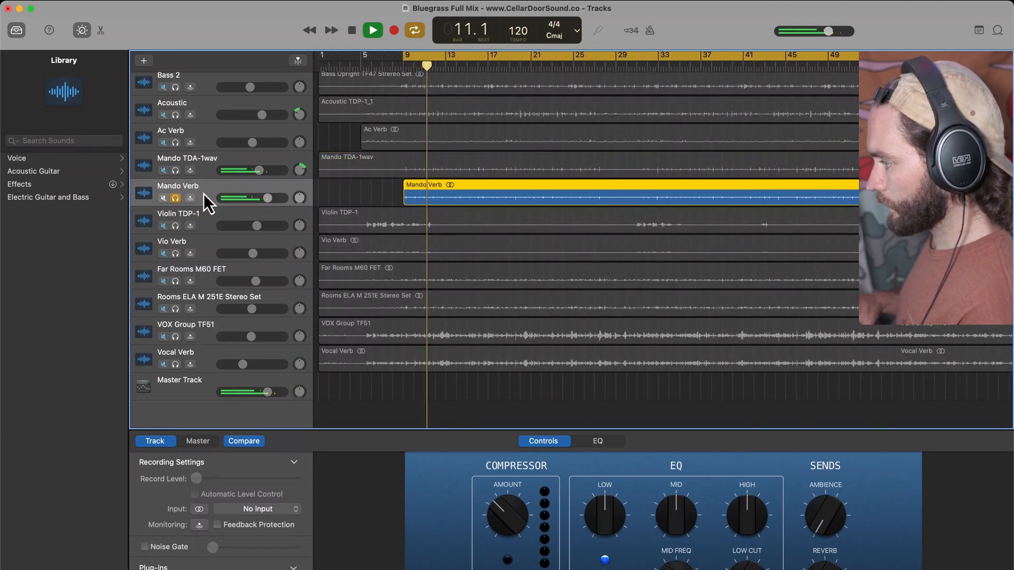
click(258, 569)
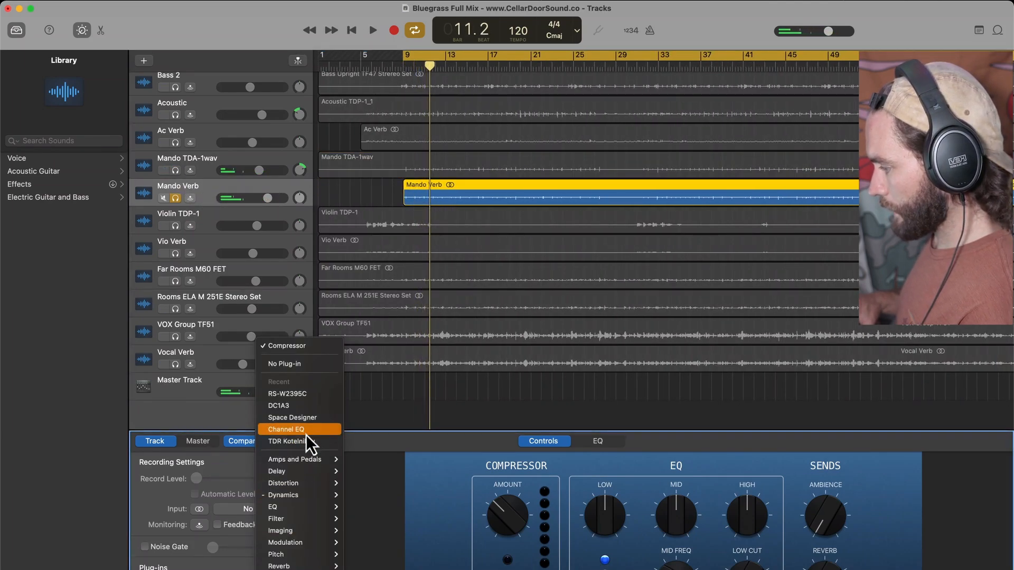
click(312, 419)
click(462, 226)
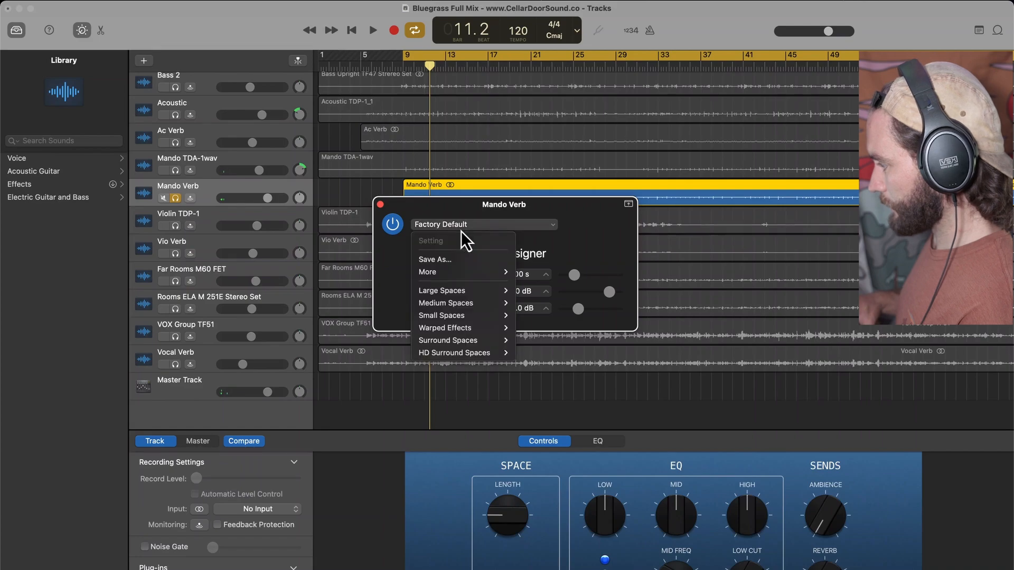
mouse_move(480, 315)
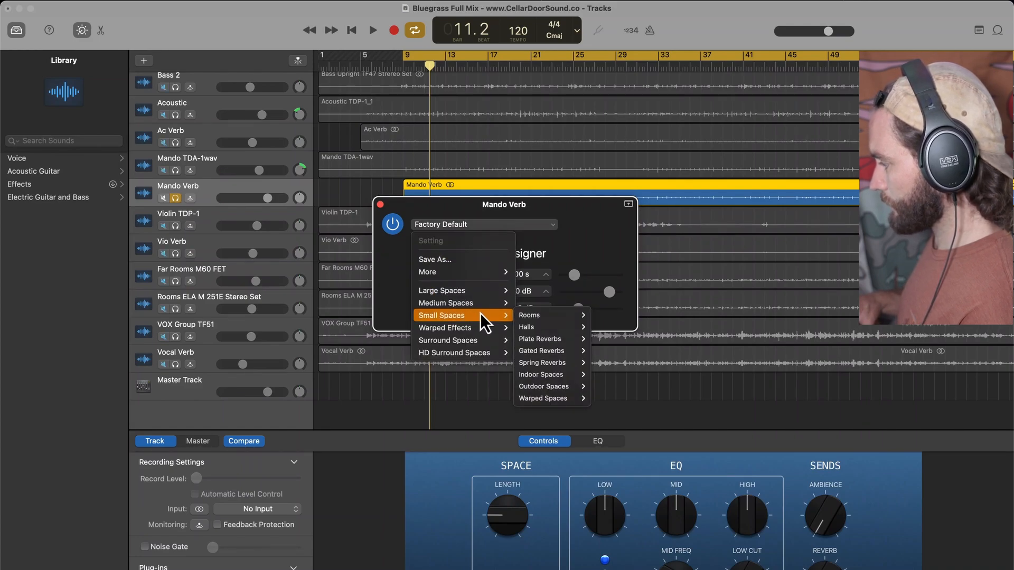
mouse_move(544, 316)
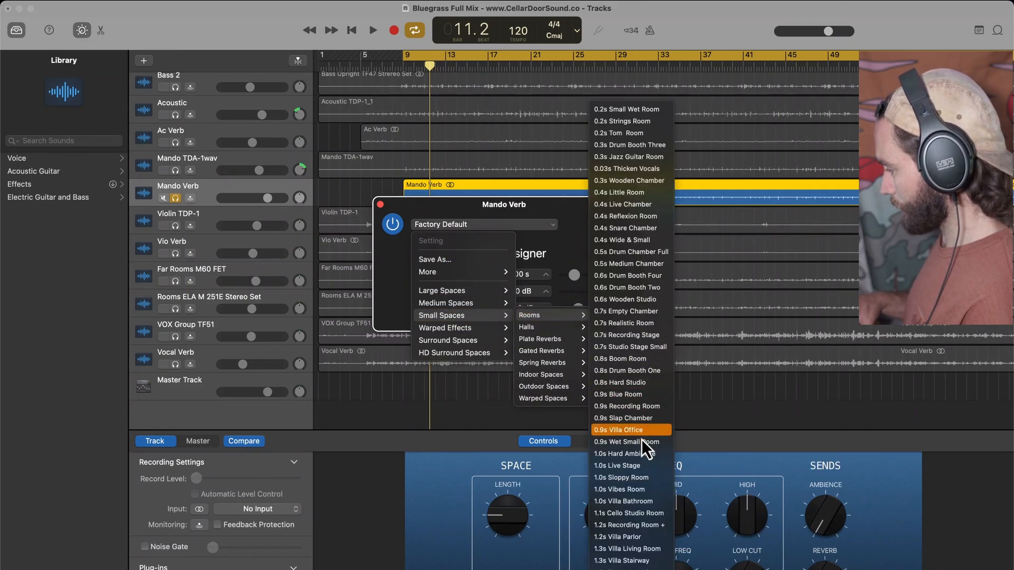
click(657, 513)
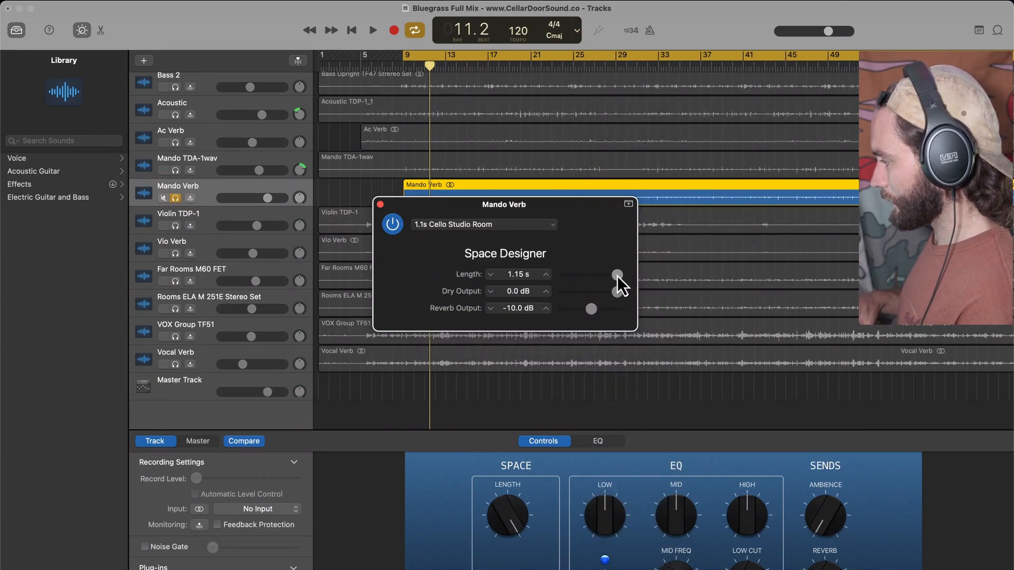
- Shorten Mando Verb's Space Designer length to 907 ms while listening to playback
drag(616, 276, 612, 276)
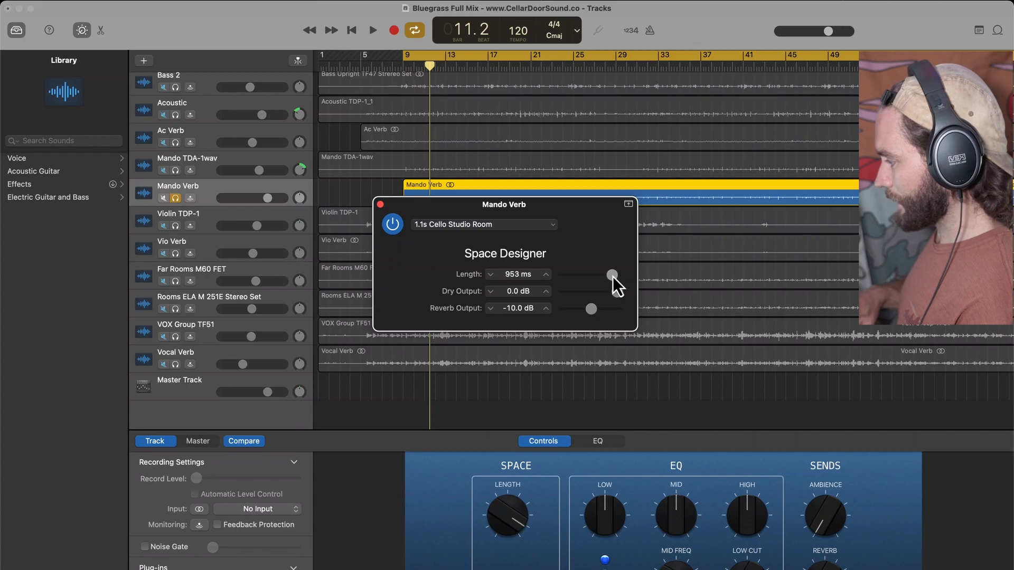
key(space)
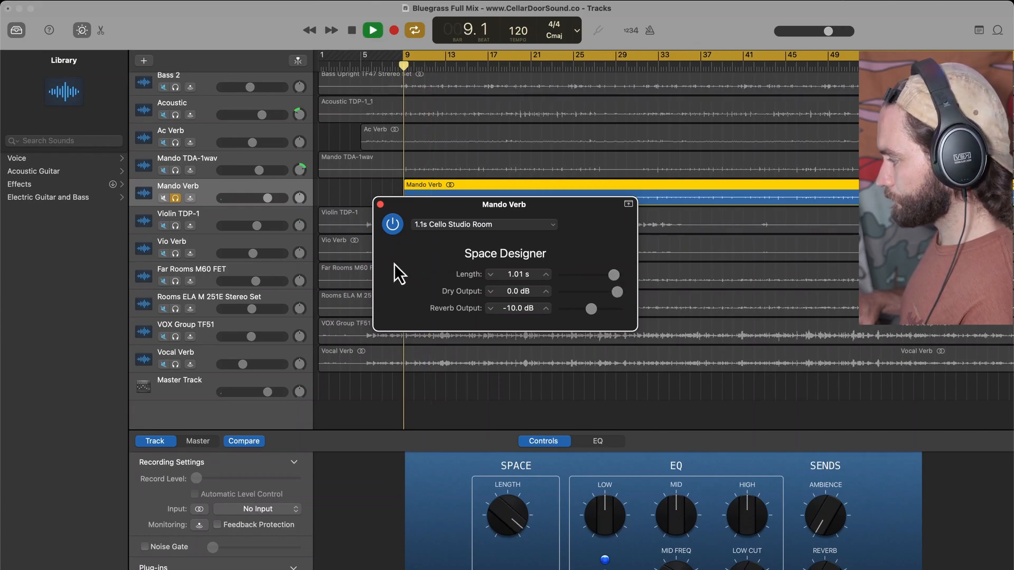
drag(608, 274, 598, 284)
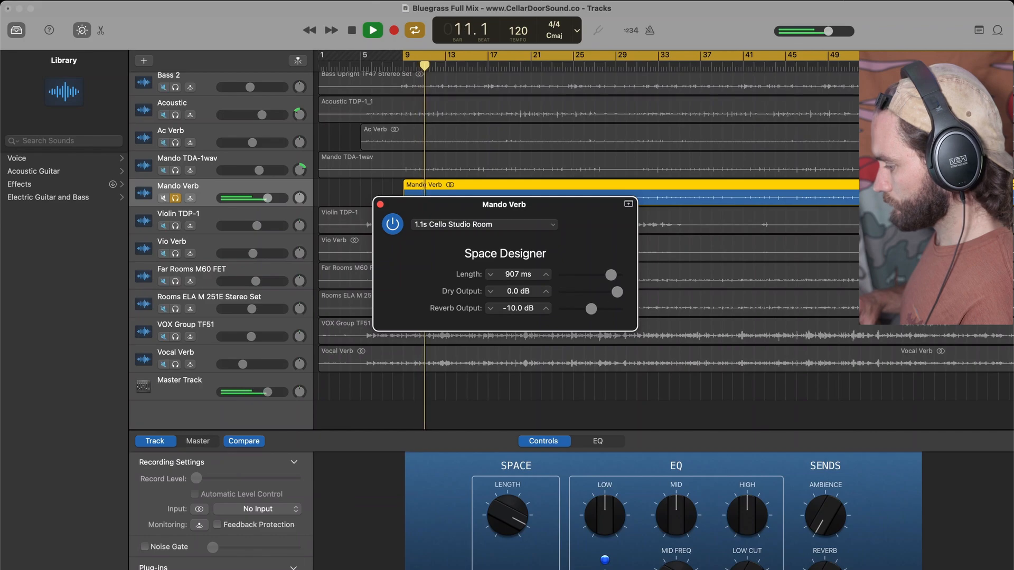
- On Mando Verb's Channel EQ, add a low cut just above 100 Hz and lower the high cut's frequency
click(221, 569)
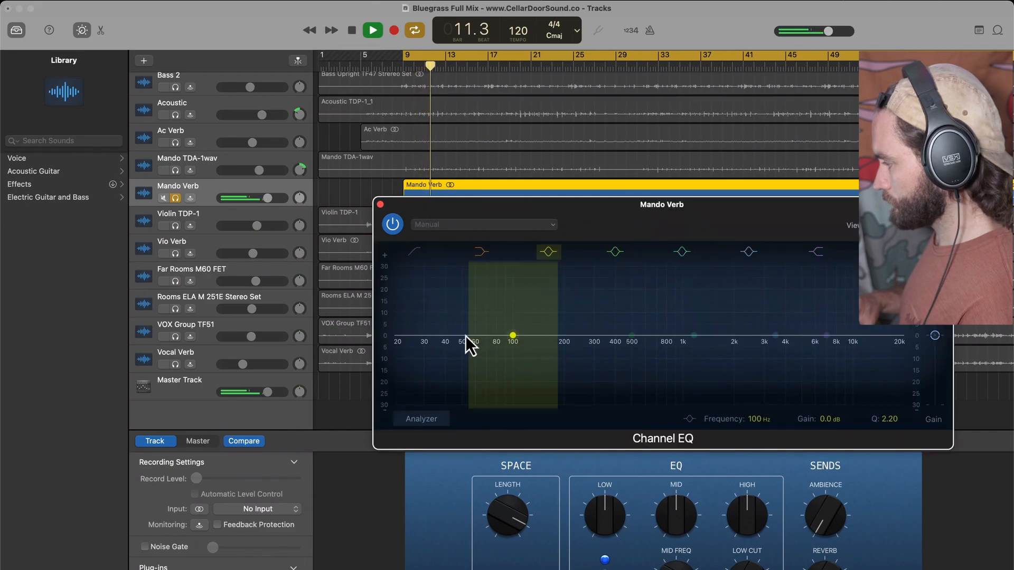
click(414, 252)
drag(397, 342, 521, 344)
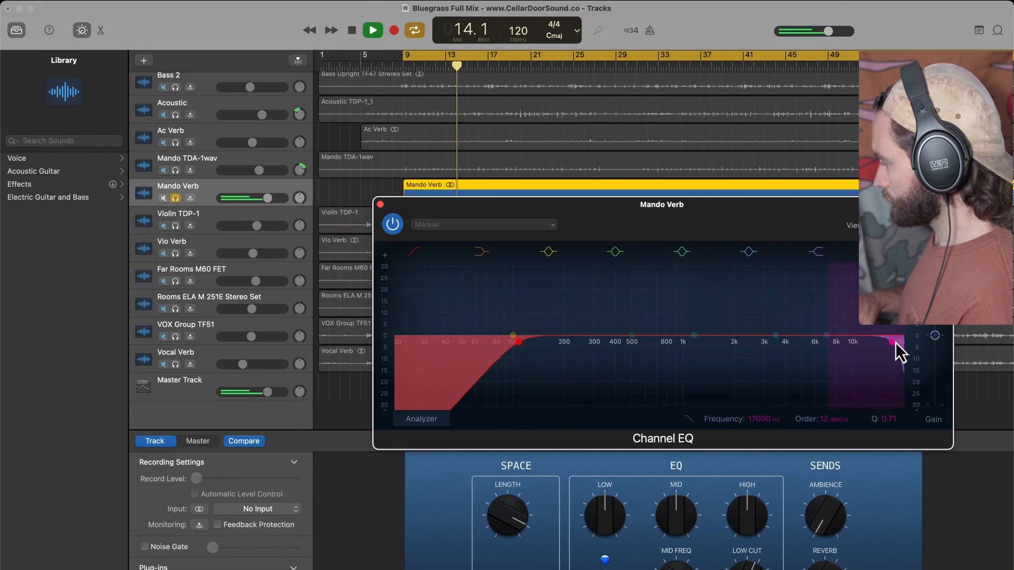
drag(895, 343, 815, 343)
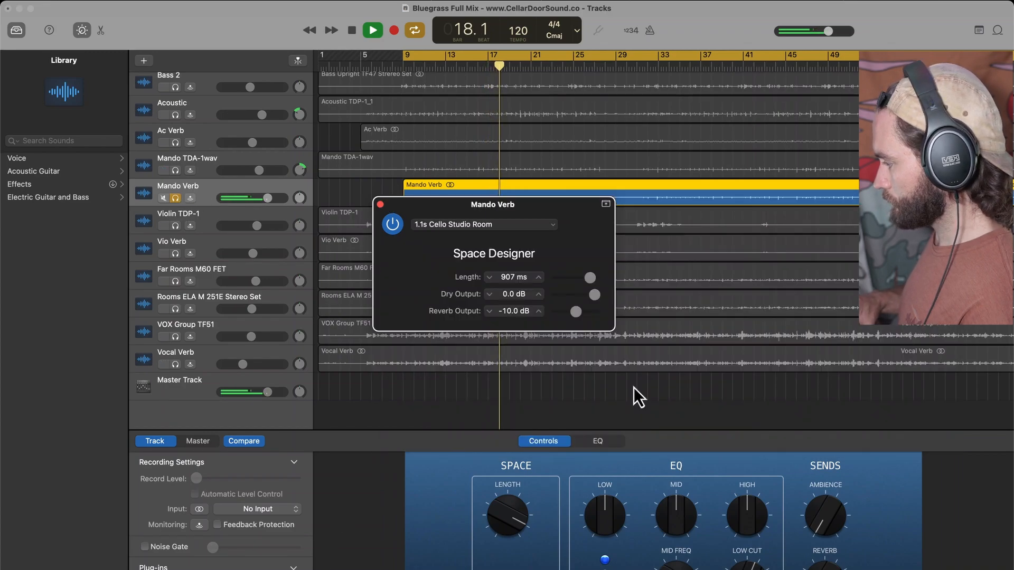
- Mute the dry output of Mando Verb's Space Designer, solo Mando TDA-1wav alongside it, and lower Mando Verb's volume to about -5.8 dB
drag(594, 295, 503, 301)
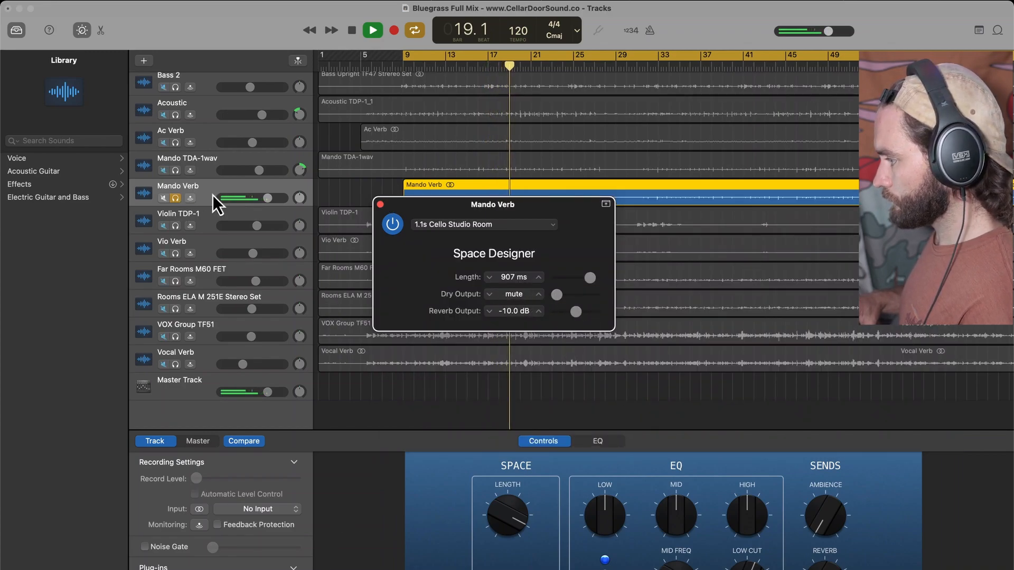
click(176, 170)
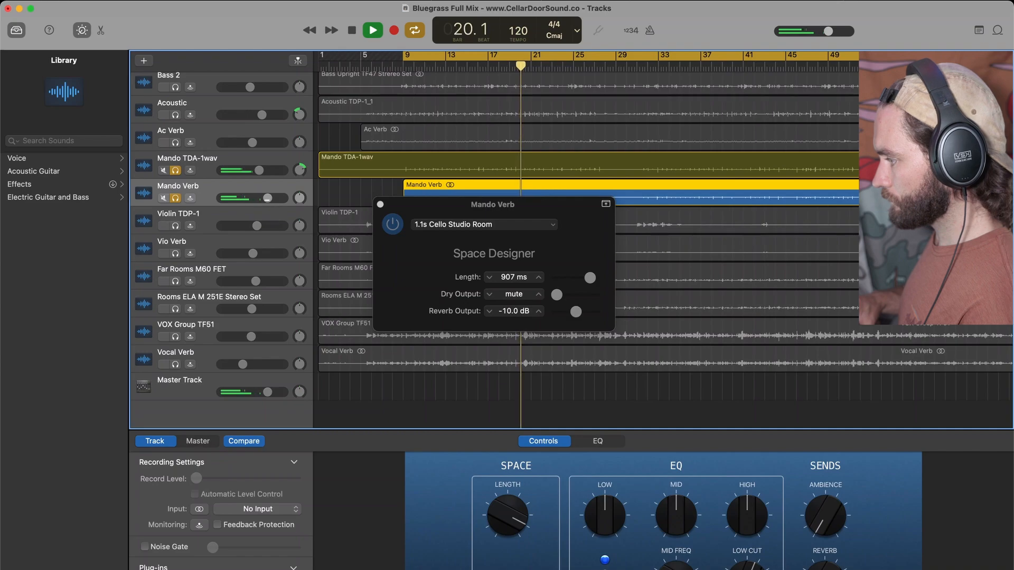
drag(249, 193, 251, 198)
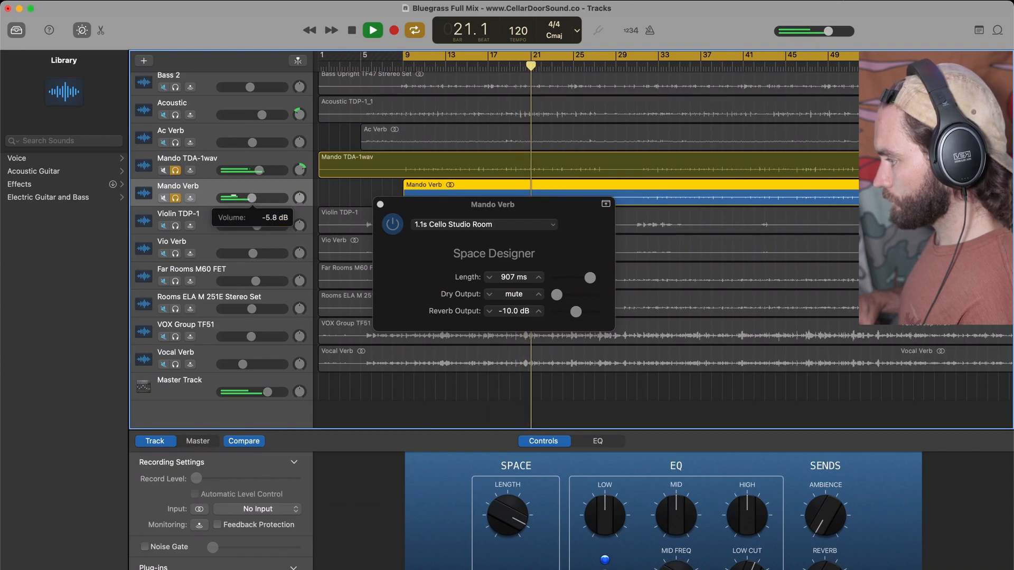
- Unsolo both mandolin tracks, fine-tune Mando Verb's volume against the full mix, and close its Space Designer window
click(176, 170)
click(176, 198)
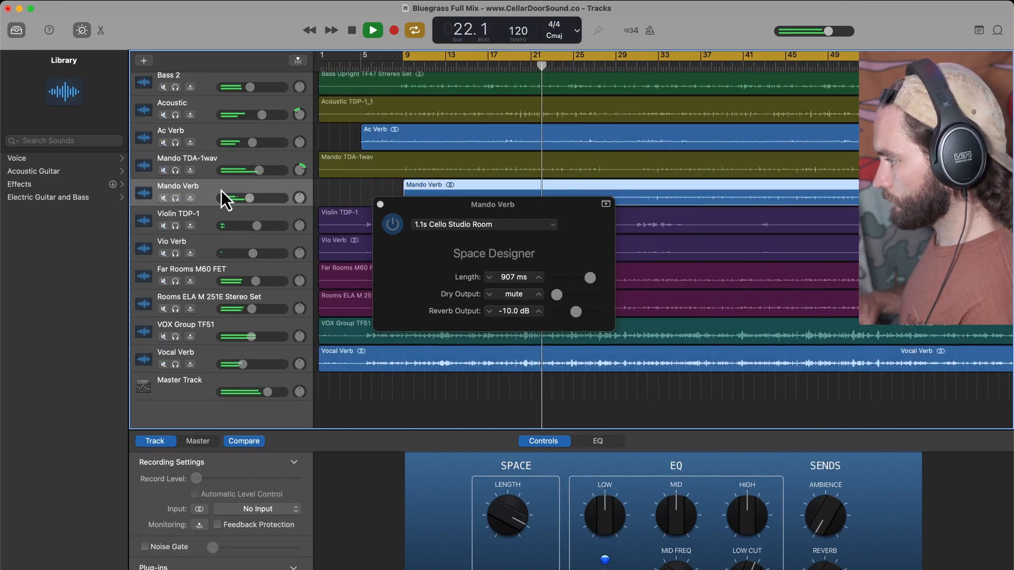
drag(249, 198, 251, 203)
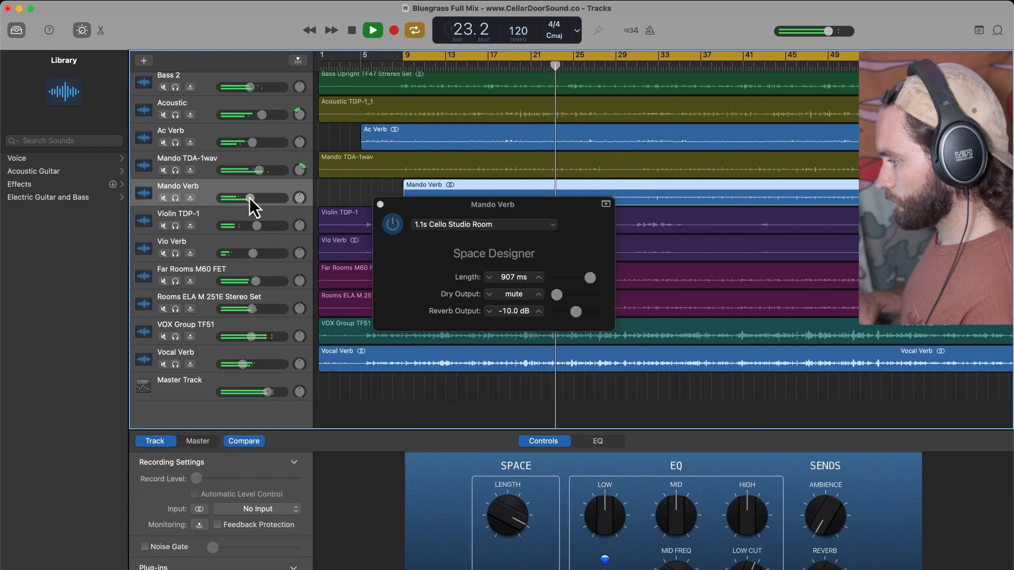
click(380, 204)
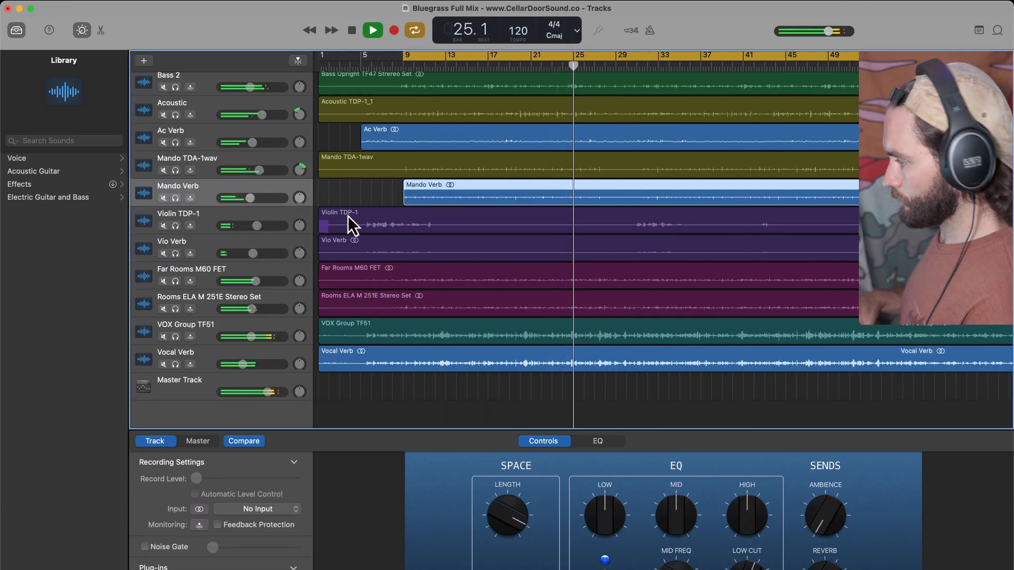
- Solo and play the Percussion Shaker track from around bar 21, and extend the cycle area back to bar 1
scroll(414, 328, up, 1)
scroll(414, 327, down, 3)
scroll(414, 328, up, 4)
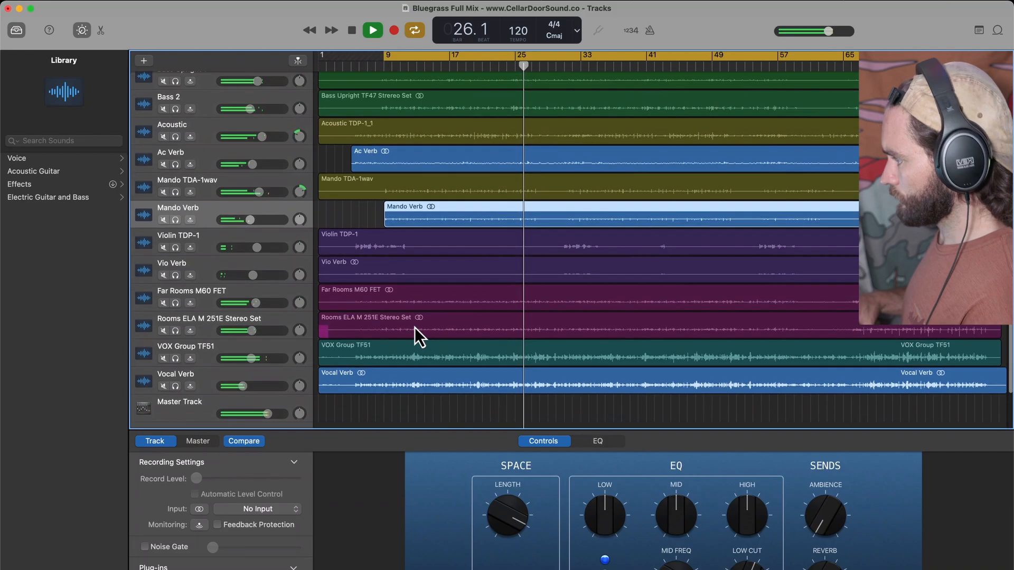
scroll(414, 327, up, 1)
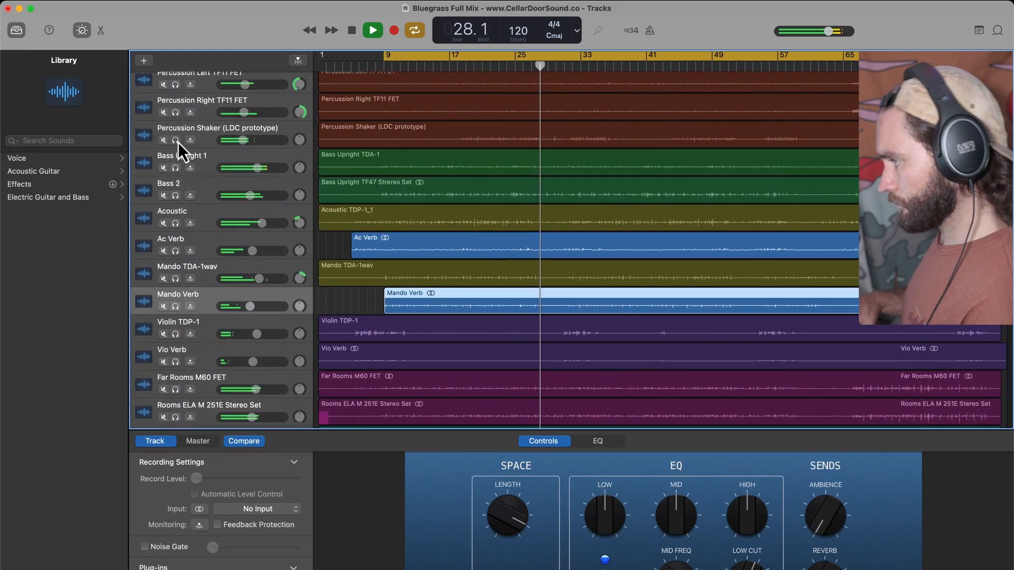
click(176, 140)
key(Return)
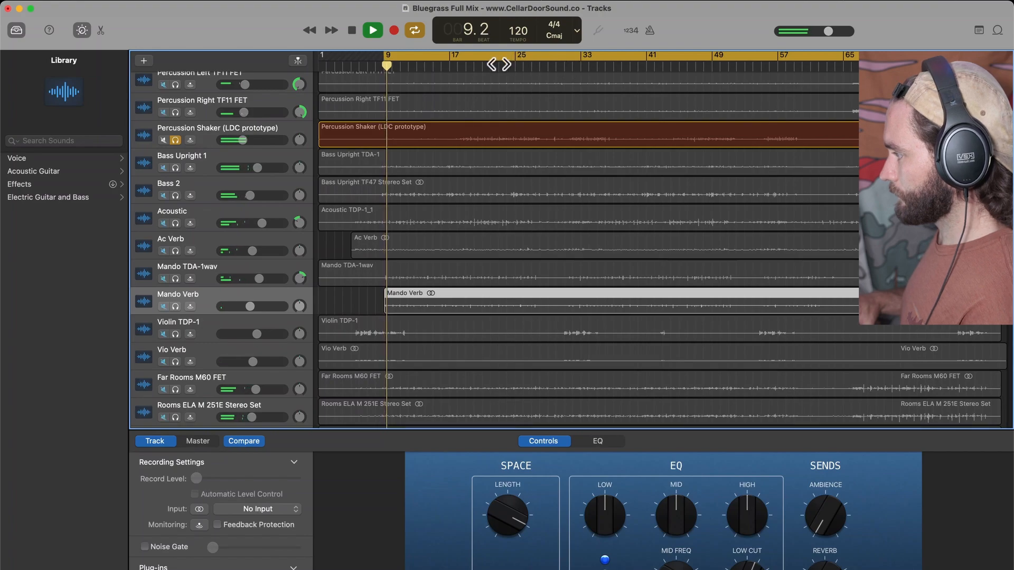
click(488, 66)
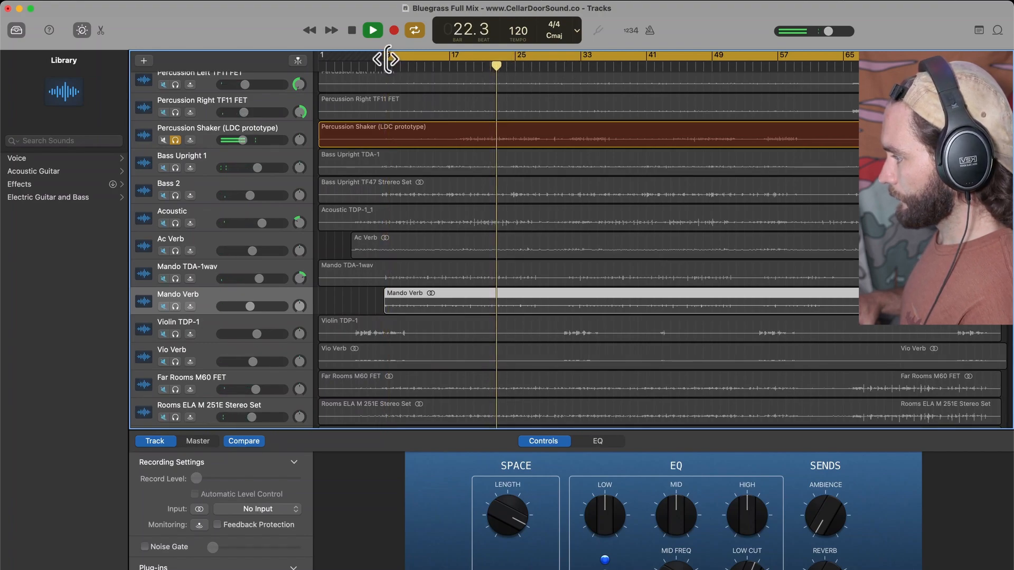
drag(393, 69, 319, 69)
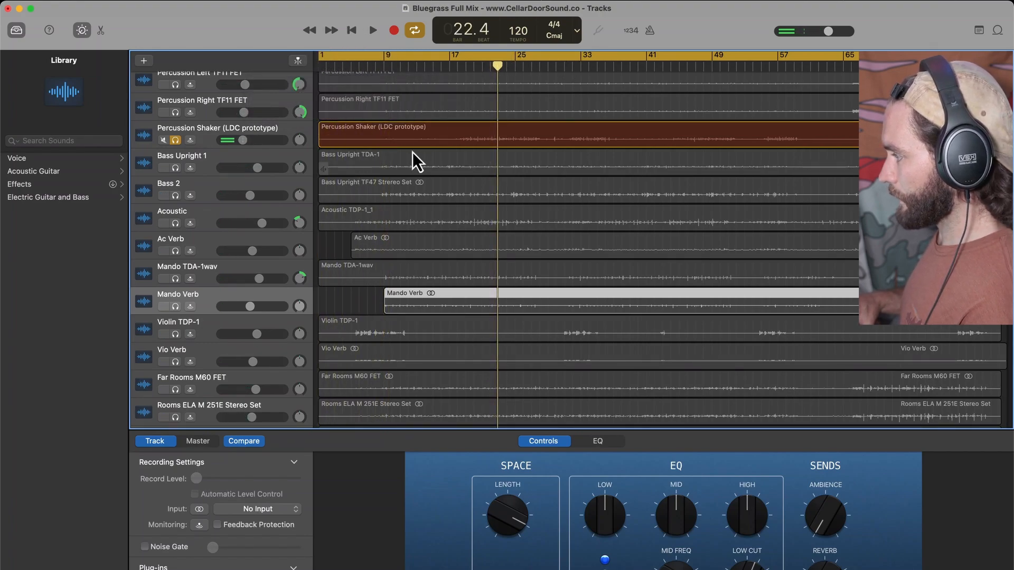
- Solo Percussion Left and Percussion Right as well, and play the three percussion tracks together
scroll(473, 161, up, 1)
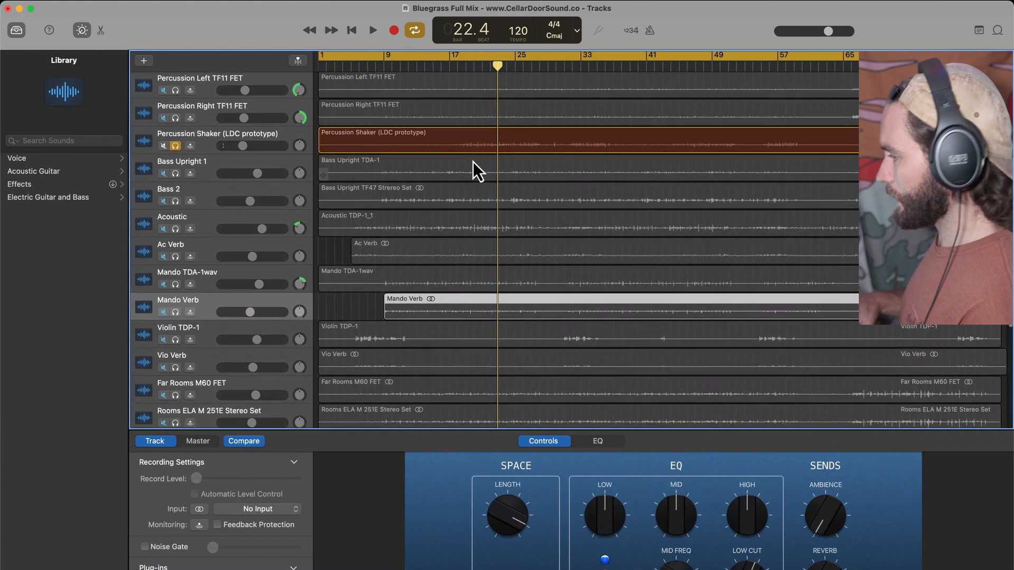
click(176, 91)
click(178, 117)
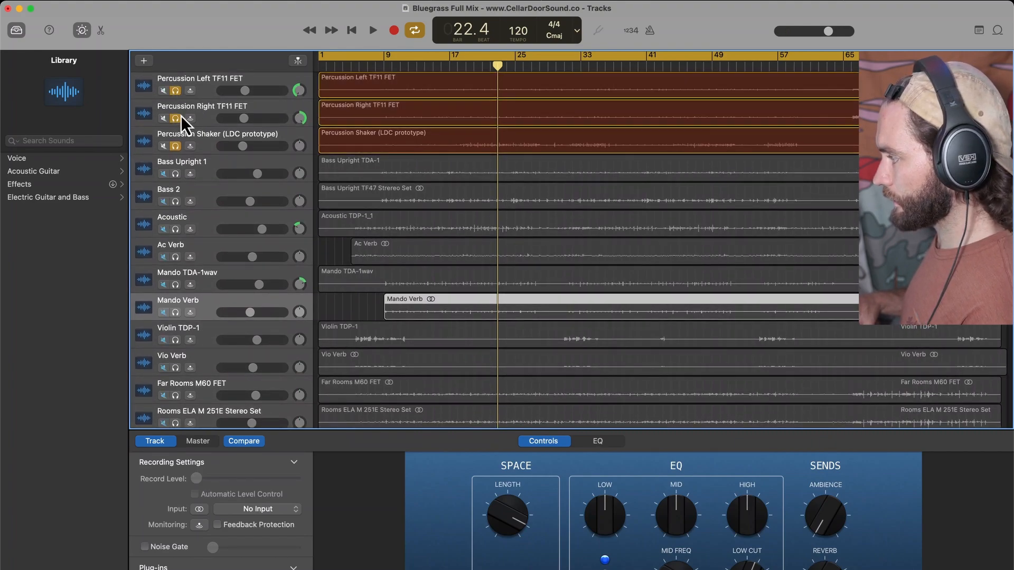
key(space)
click(386, 68)
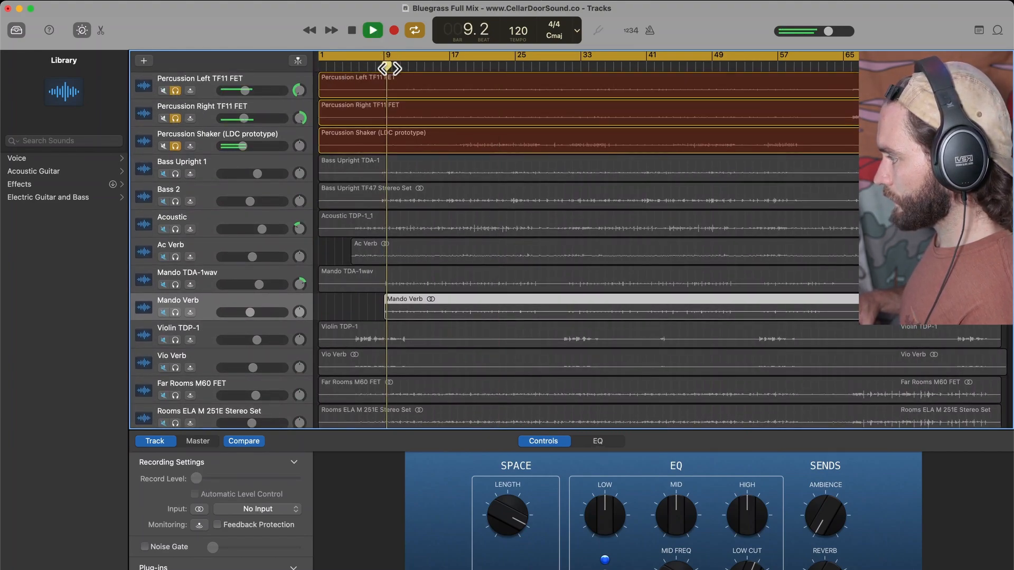
click(473, 66)
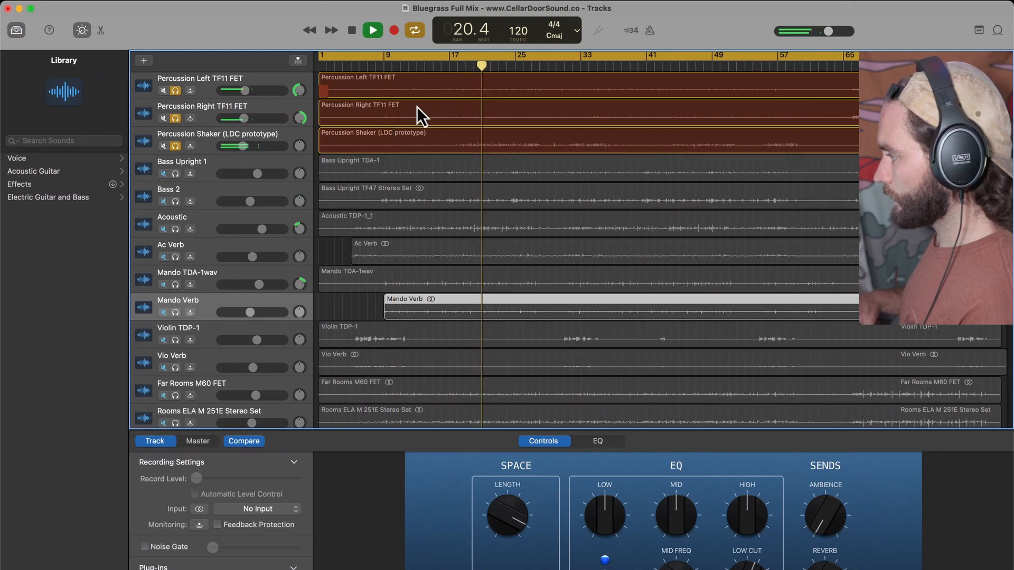
key(space)
- Export the soloed percussion to Downloads as an uncompressed 24-bit WAVE file named Perc Verb
click(215, 2)
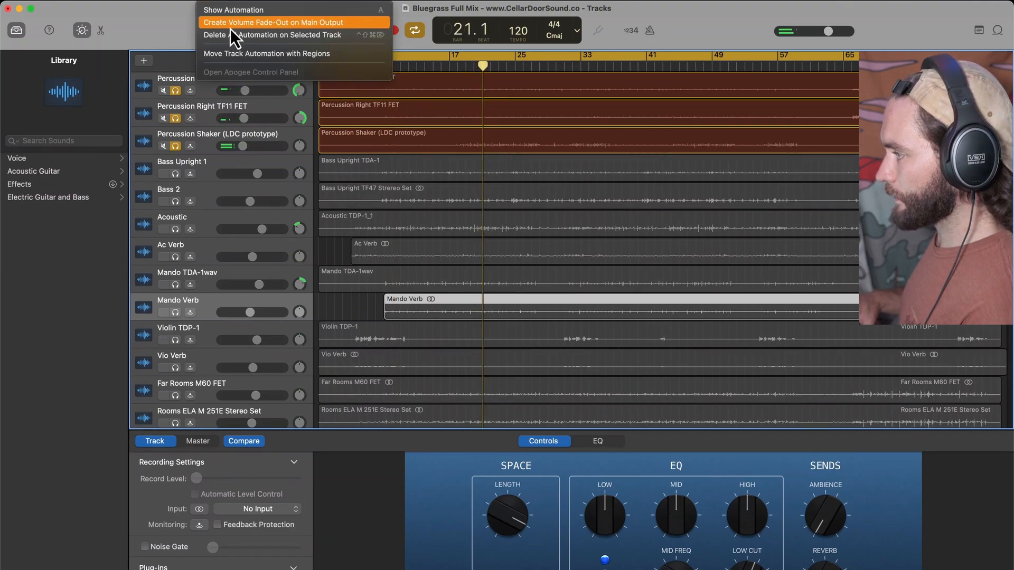
mouse_move(236, 2)
click(273, 84)
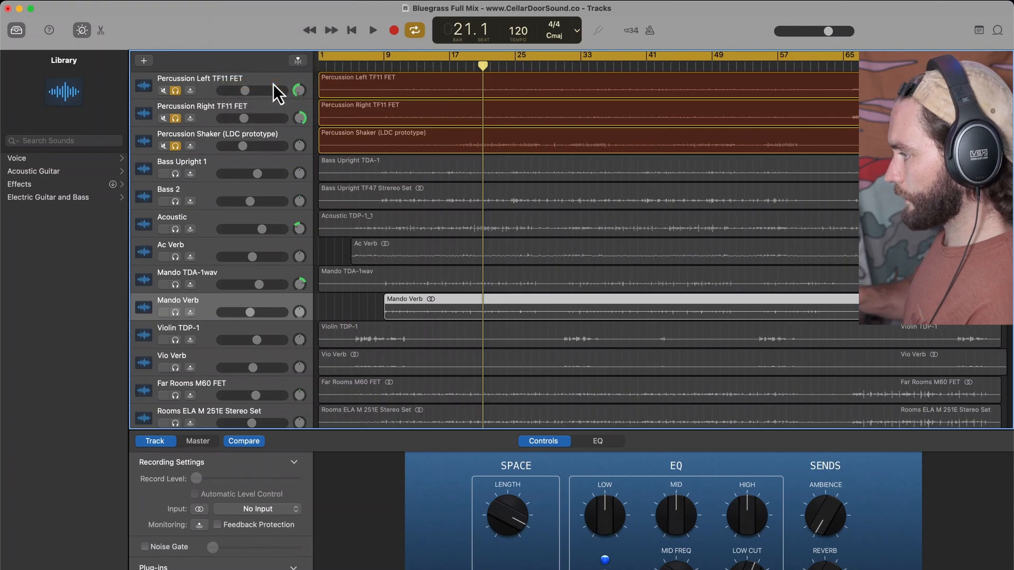
text(Perc Verb)
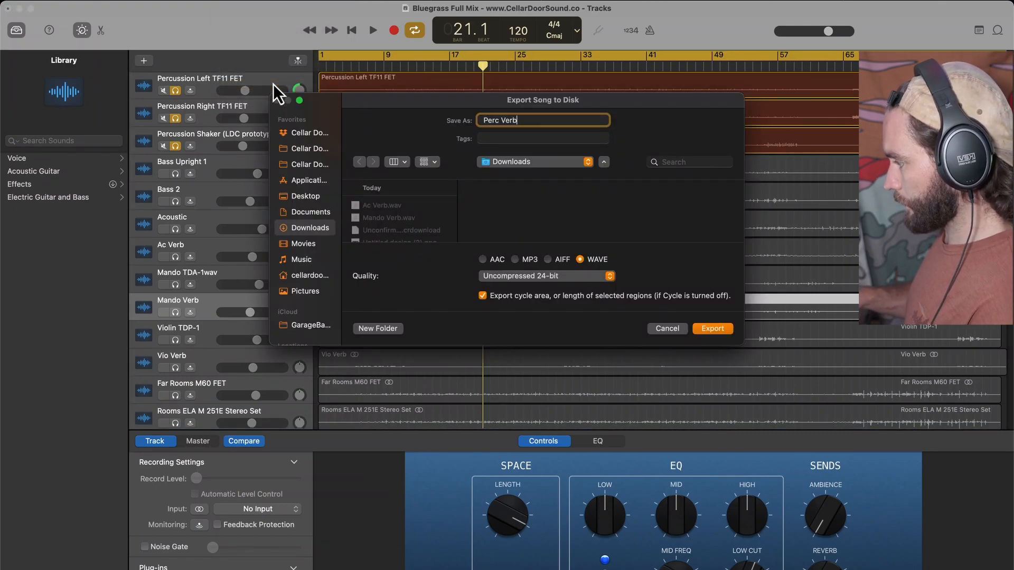
key(Return)
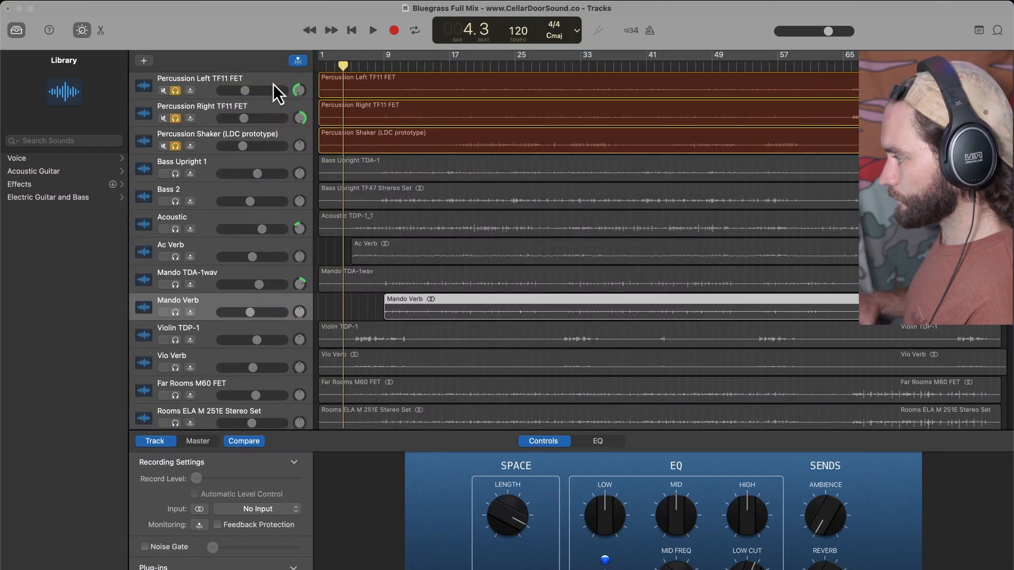
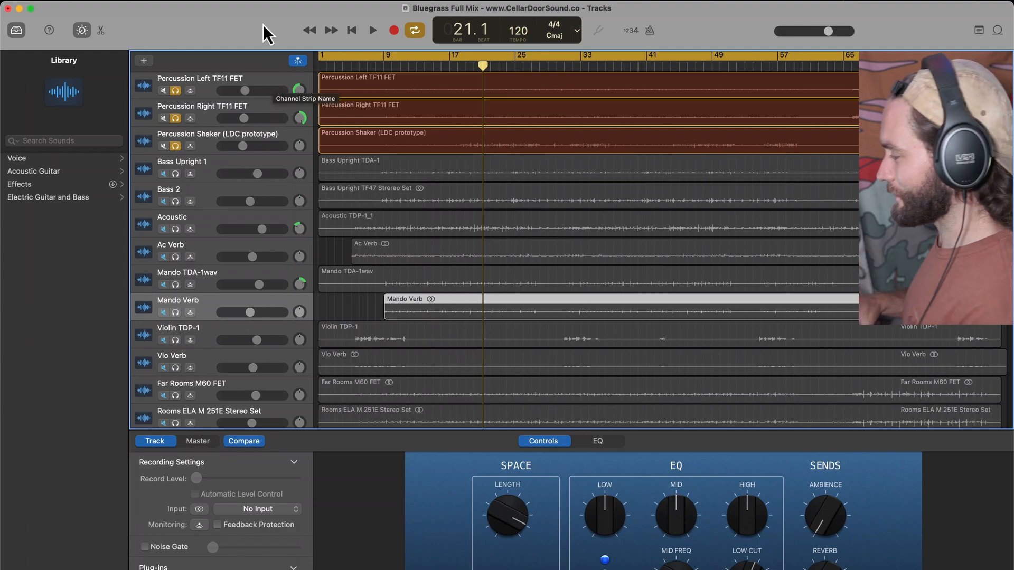
- Import Perc Verb.wav from Downloads as a new track starting at bar 1 and move it directly below Percussion Shaker
click(688, 551)
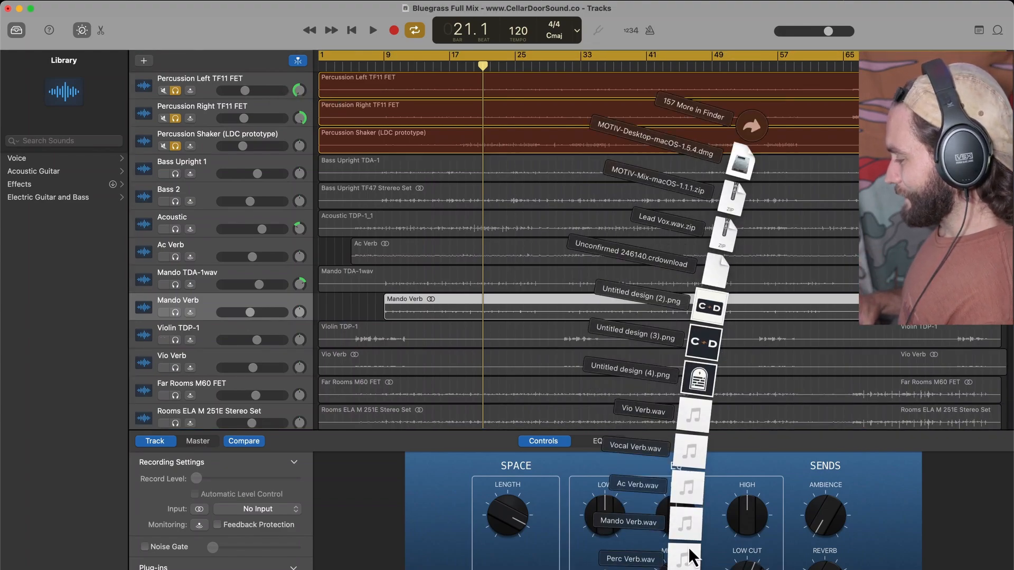
drag(683, 560, 314, 410)
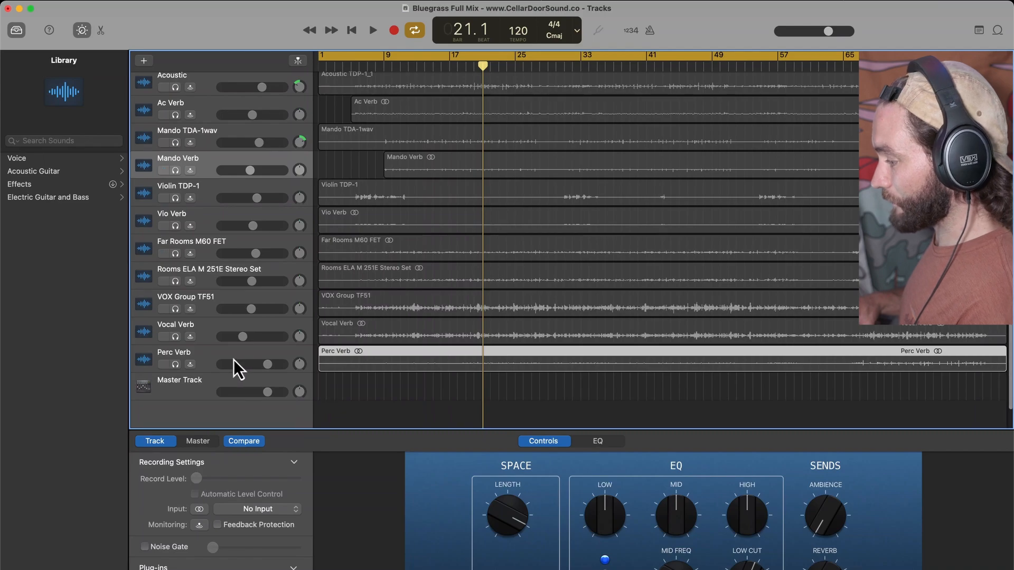
drag(210, 360, 232, 166)
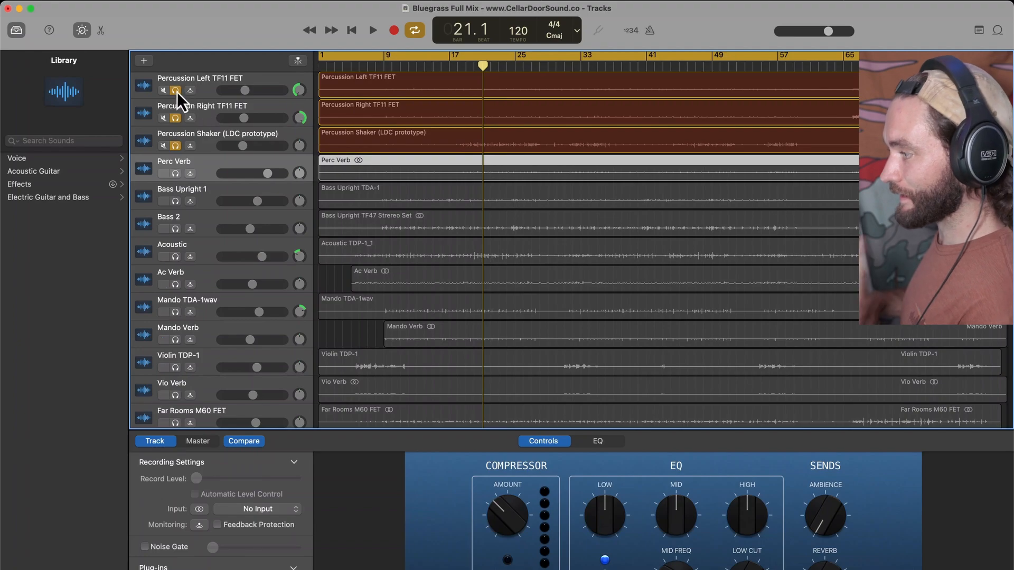
- Unsolo the three percussion tracks, shorten the cycle area to start at about bar 18, and solo Perc Verb
drag(177, 91, 177, 147)
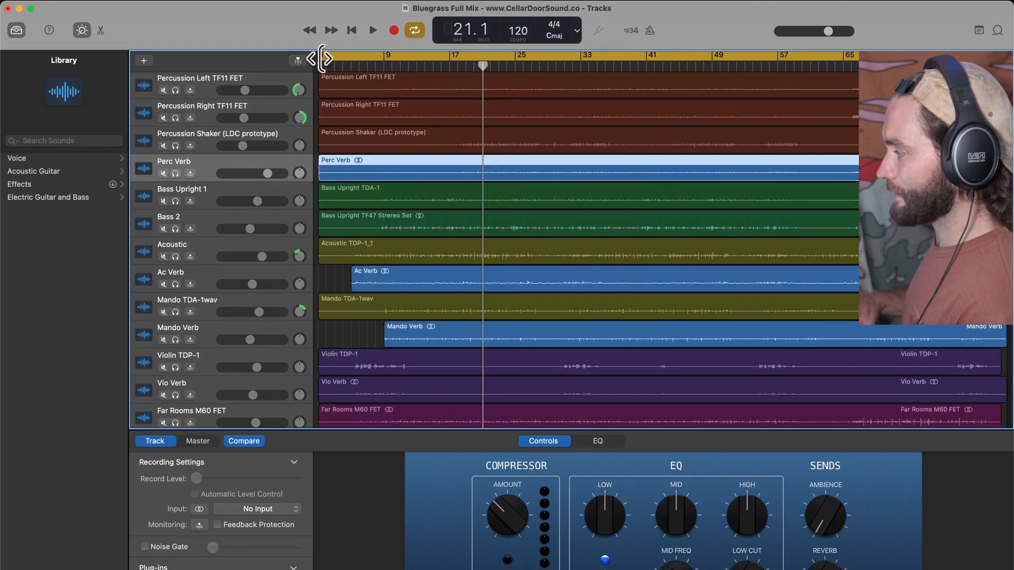
drag(321, 58, 461, 66)
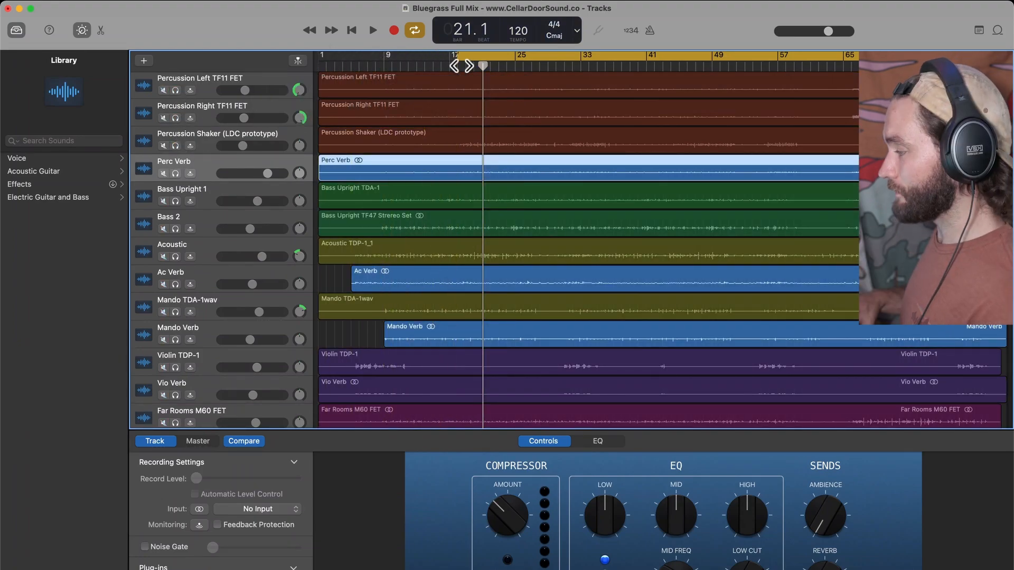
click(176, 174)
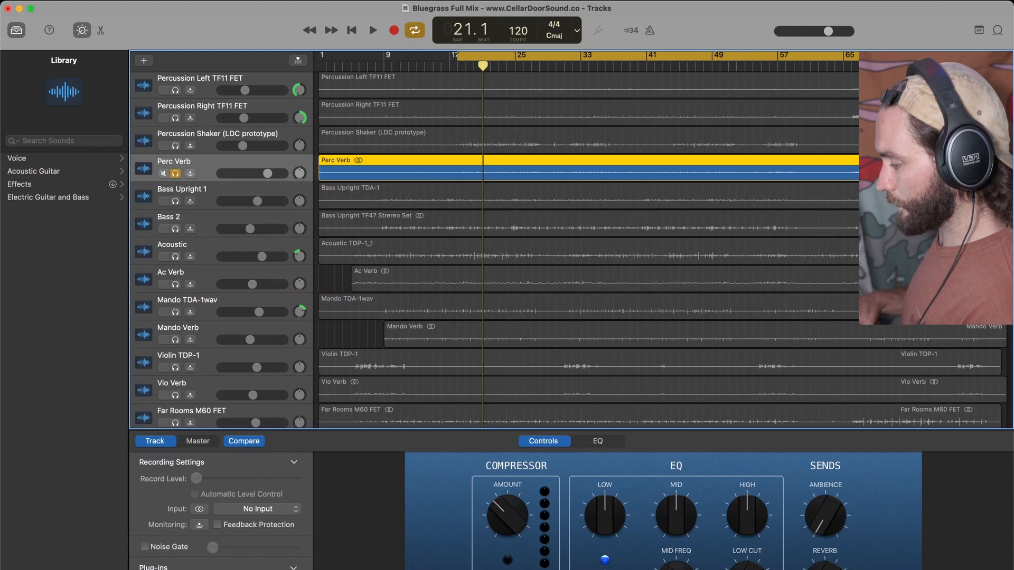
- Replace Perc Verb's Compressor with Space Designer and audition the 1.3s Villa Living Room preset with the dry output at -3.6 dB
click(297, 569)
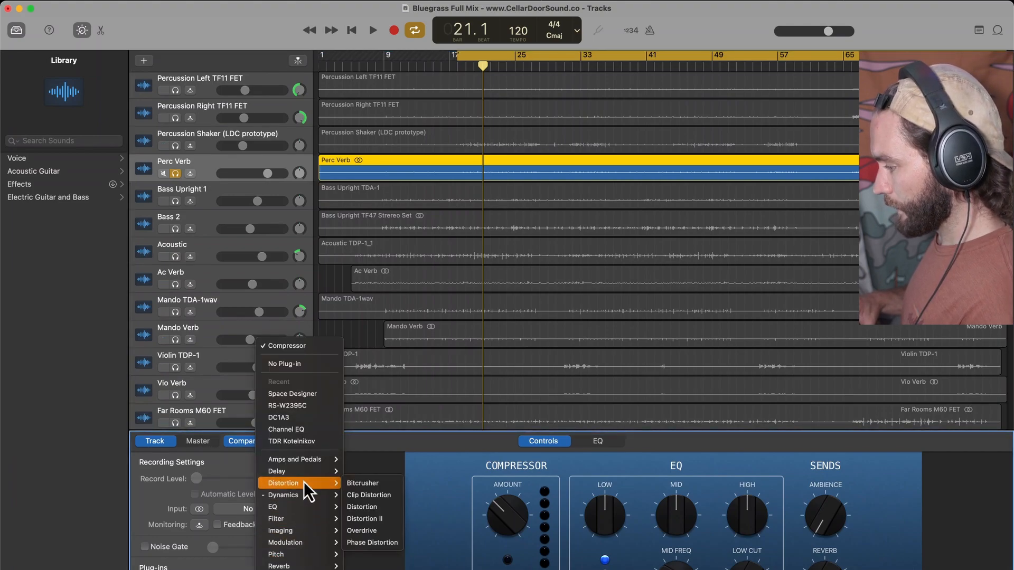
click(311, 395)
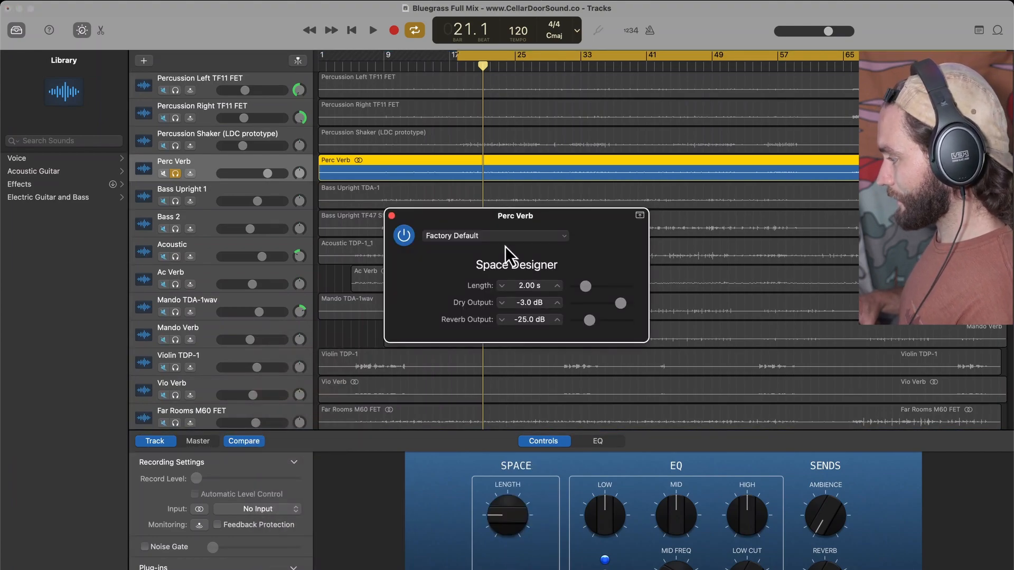
click(479, 237)
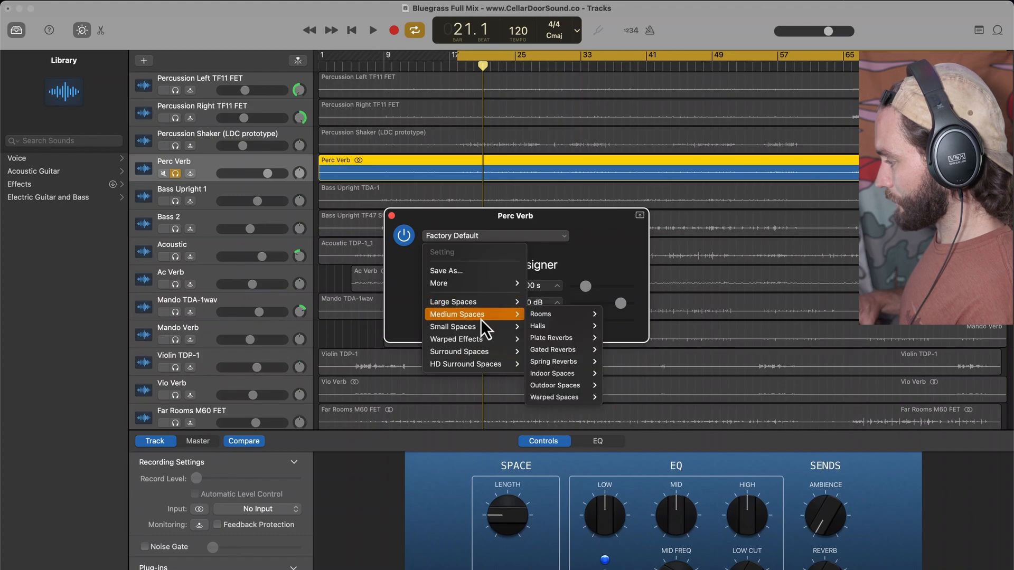
mouse_move(494, 326)
mouse_move(543, 324)
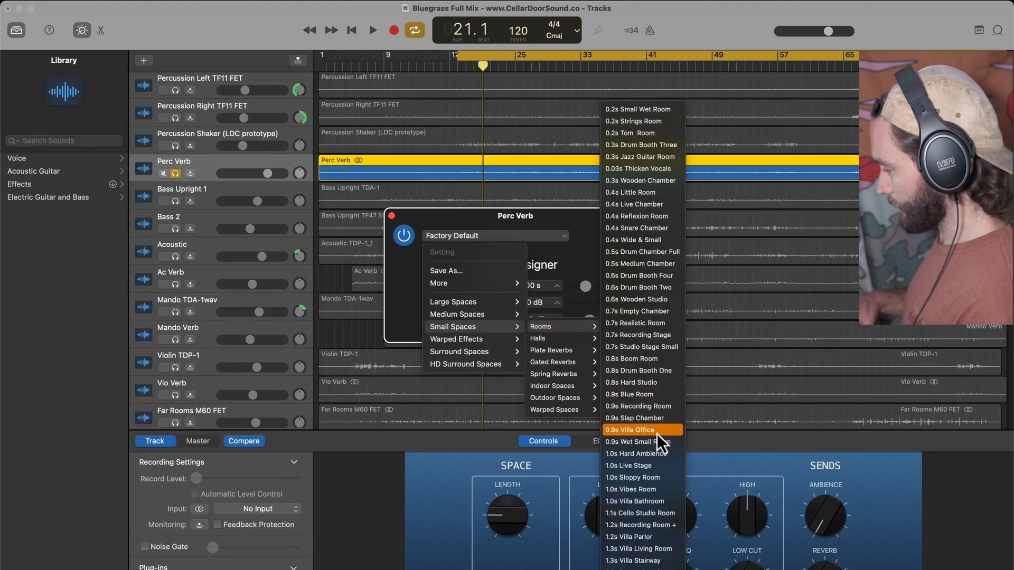
click(660, 548)
key(space)
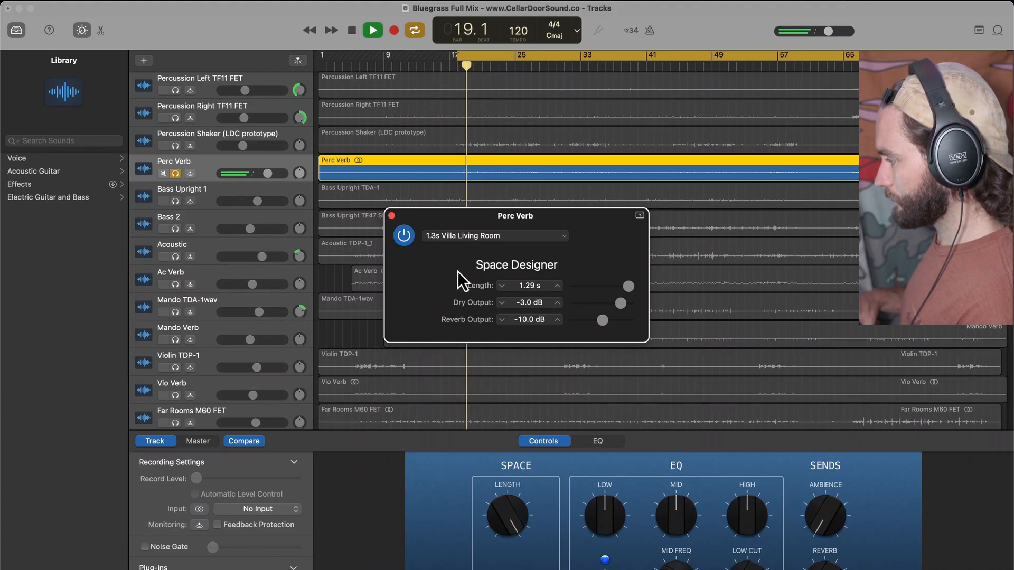
mouse_move(620, 303)
mouse_down()
mouse_move(559, 305)
mouse_move(620, 301)
mouse_up()
key(space)
- Load the 1.6s Prince Hall Two preset in Perc Verb's Space Designer and play the soloed track
click(516, 242)
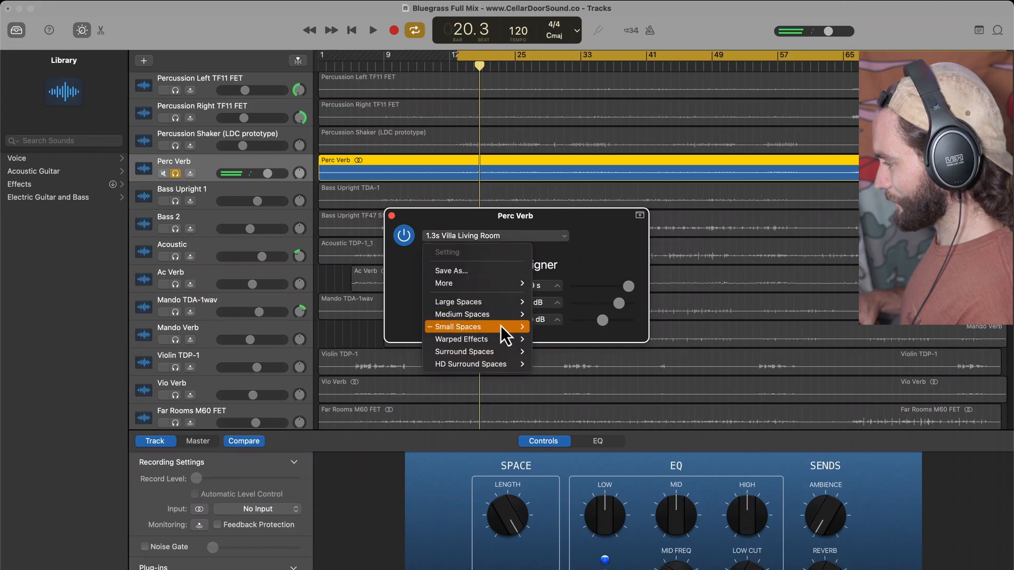
mouse_move(496, 330)
mouse_move(558, 323)
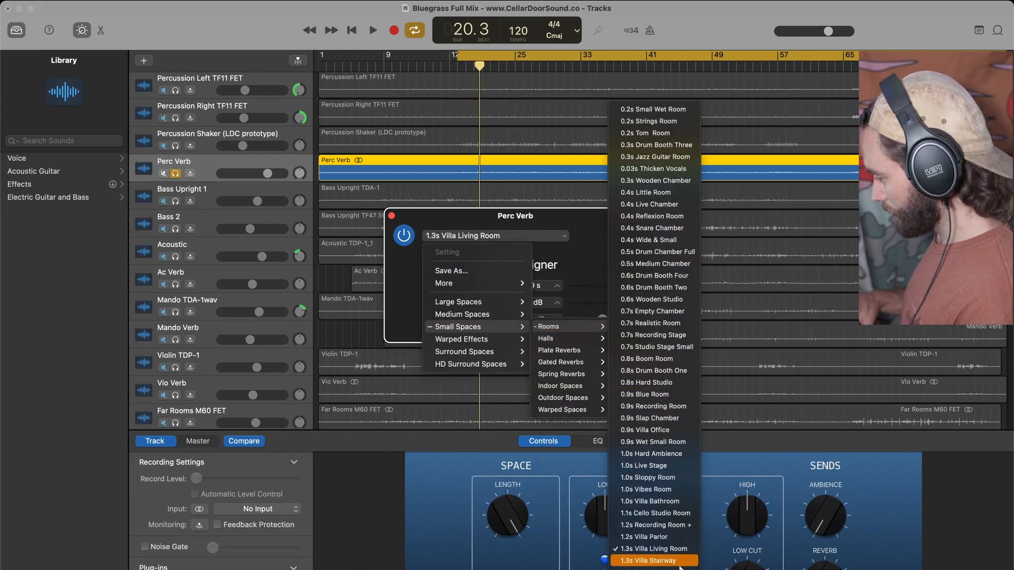
click(654, 569)
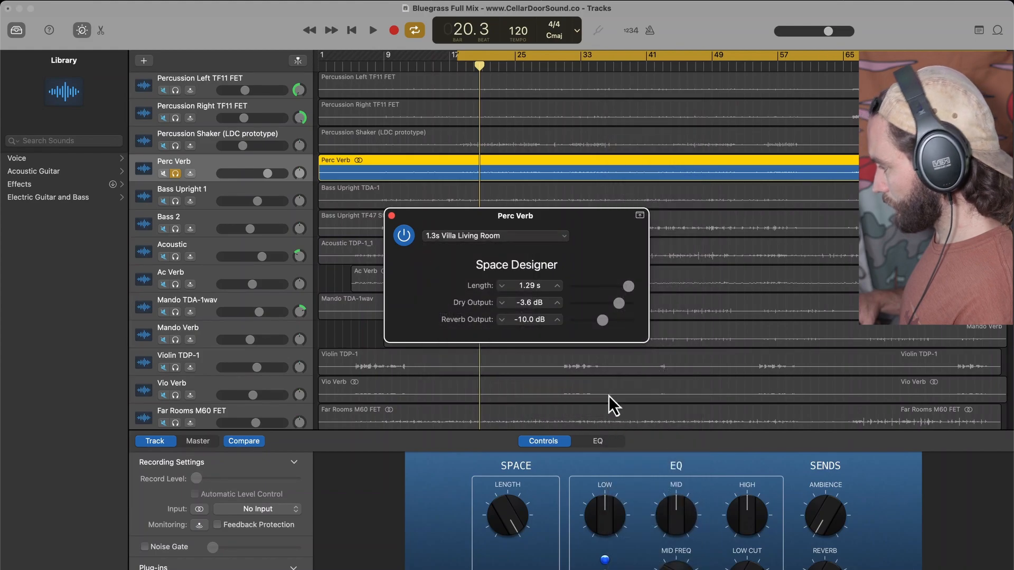
key(space)
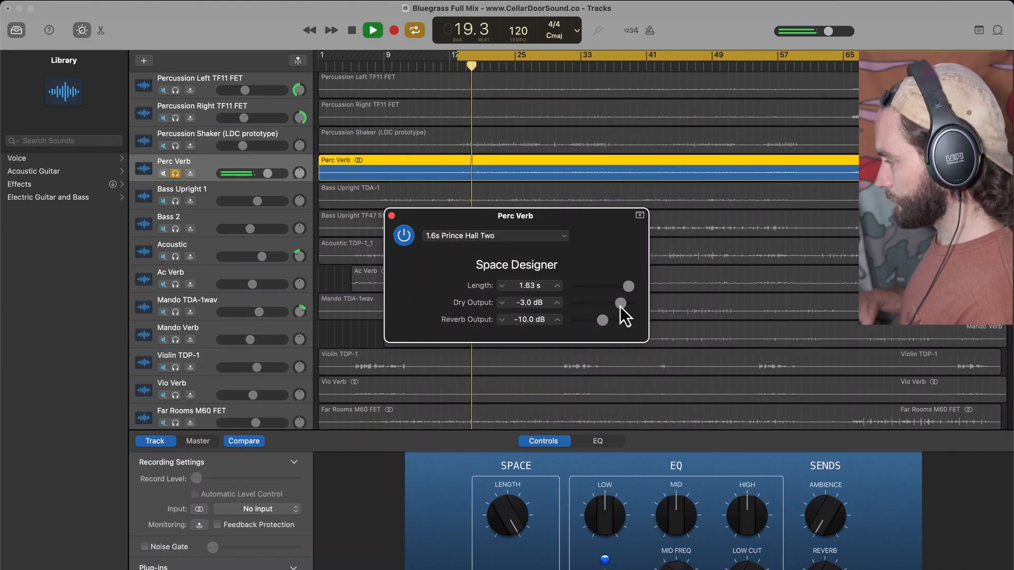
- Mute the dry output in Perc Verb's Space Designer and add Channel EQ cuts at about 120 Hz (low) and 10200 Hz (high)
drag(620, 305, 553, 307)
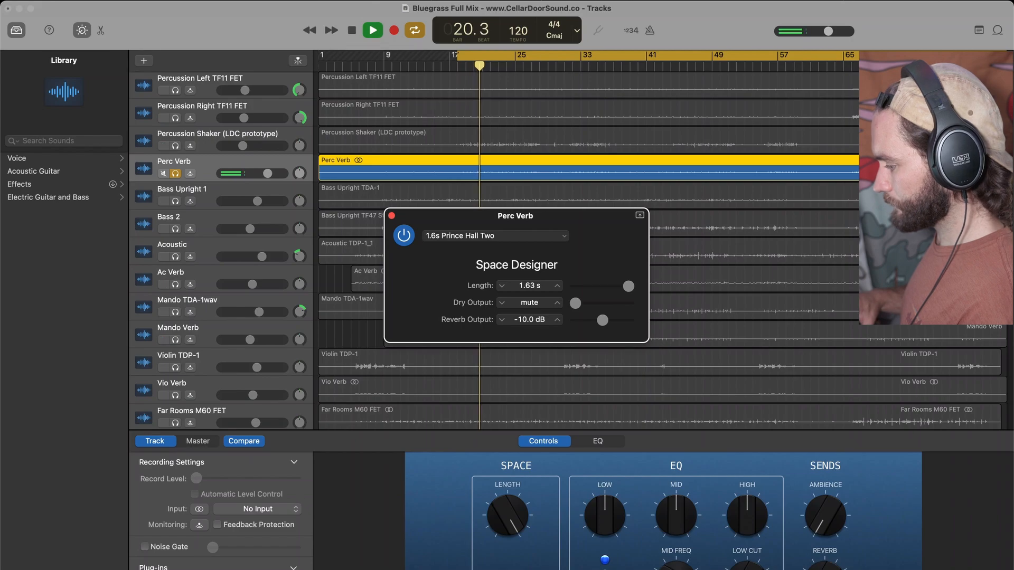
click(227, 569)
click(425, 262)
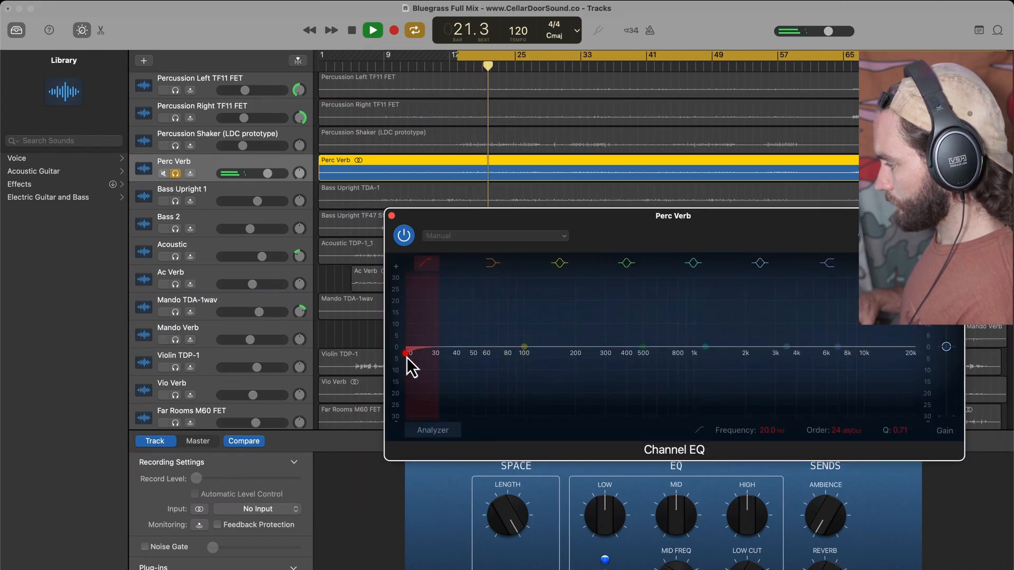
drag(410, 352, 536, 360)
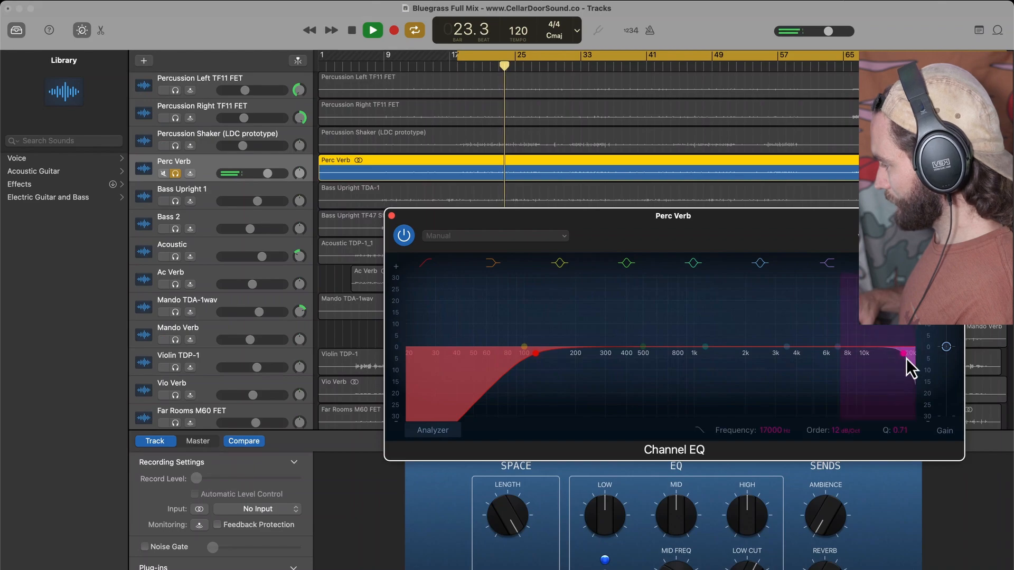
drag(906, 358, 866, 357)
- Solo the three percussion tracks alongside Perc Verb, lower Perc Verb's volume, and replay the cycle from its start
drag(175, 92, 176, 147)
drag(270, 175, 259, 176)
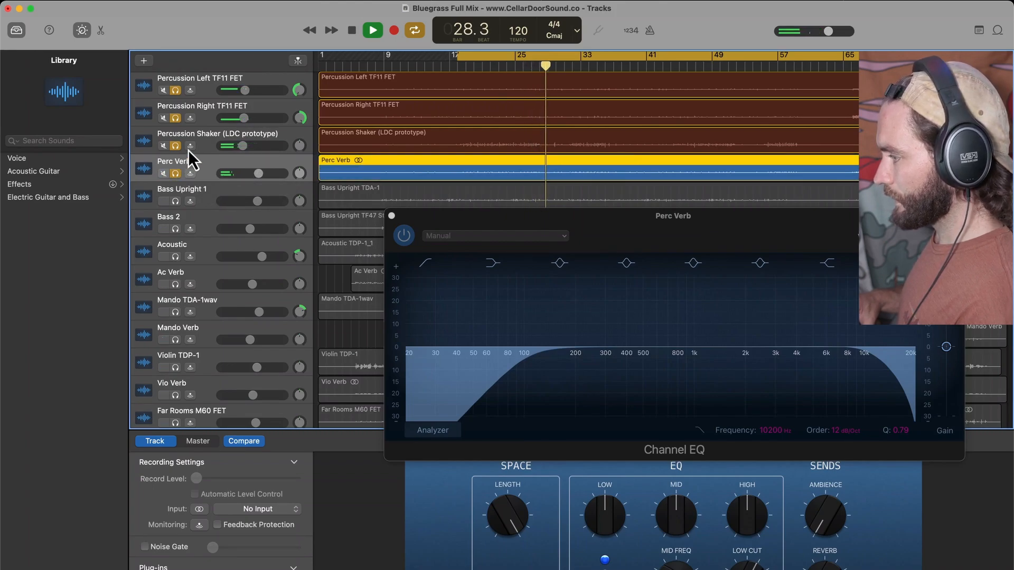
key(space)
key(space)
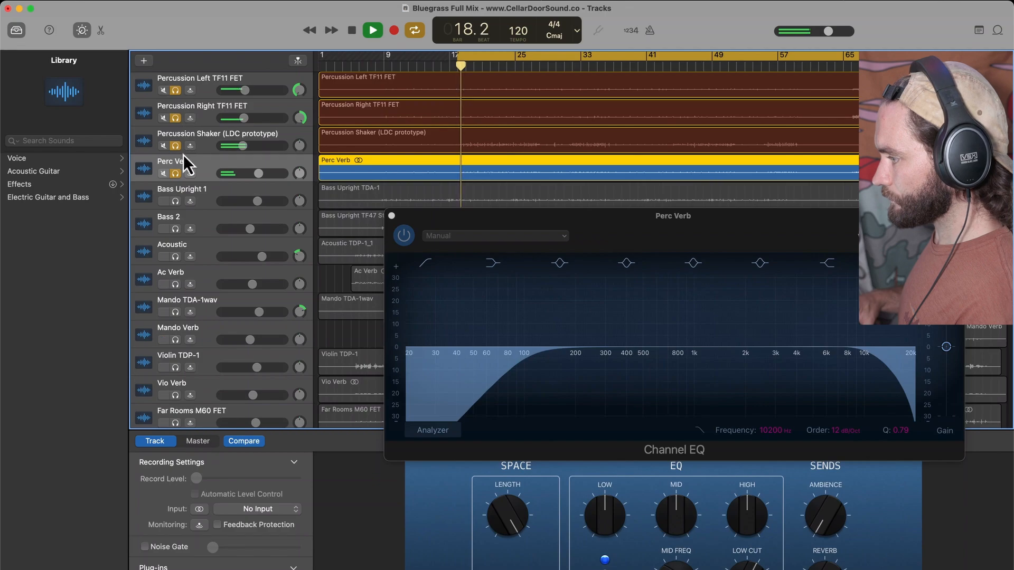
- Unsolo the percussion tracks and Perc Verb, fine-tune Perc Verb's volume in the full mix, and close its Channel EQ window
click(175, 91)
drag(174, 91, 177, 173)
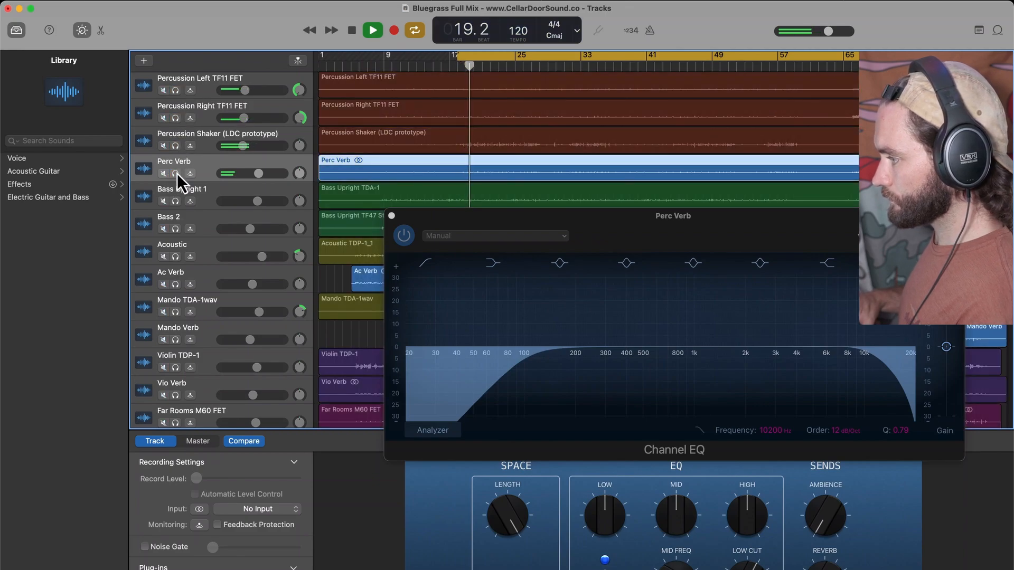
mouse_move(258, 173)
mouse_down()
mouse_move(222, 146)
mouse_move(244, 146)
mouse_move(259, 173)
mouse_up()
click(393, 216)
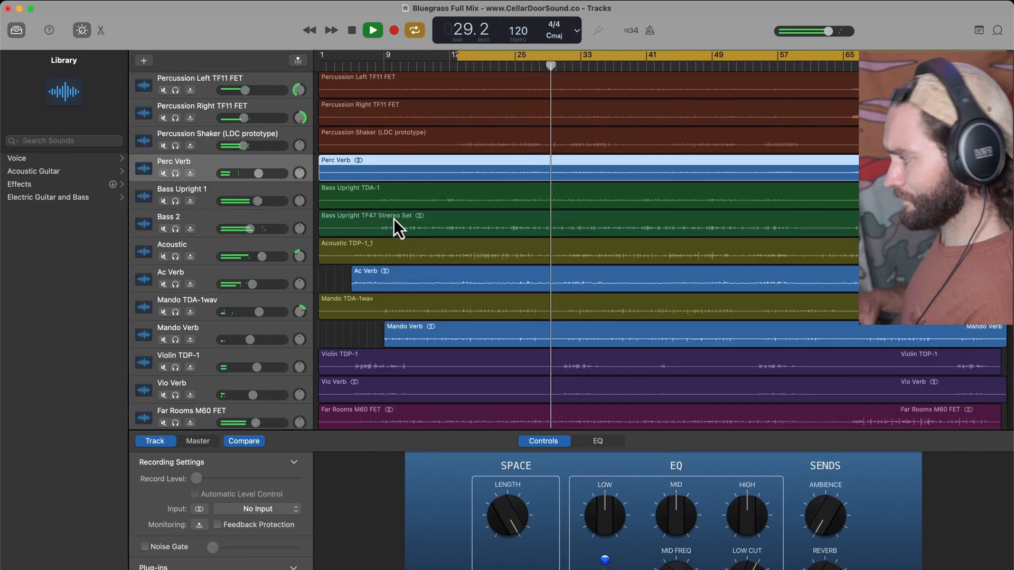
- Slightly lower the volumes of the Vio Verb and Acoustic tracks while the full mix plays
scroll(533, 299, down, 1)
scroll(532, 299, down, 3)
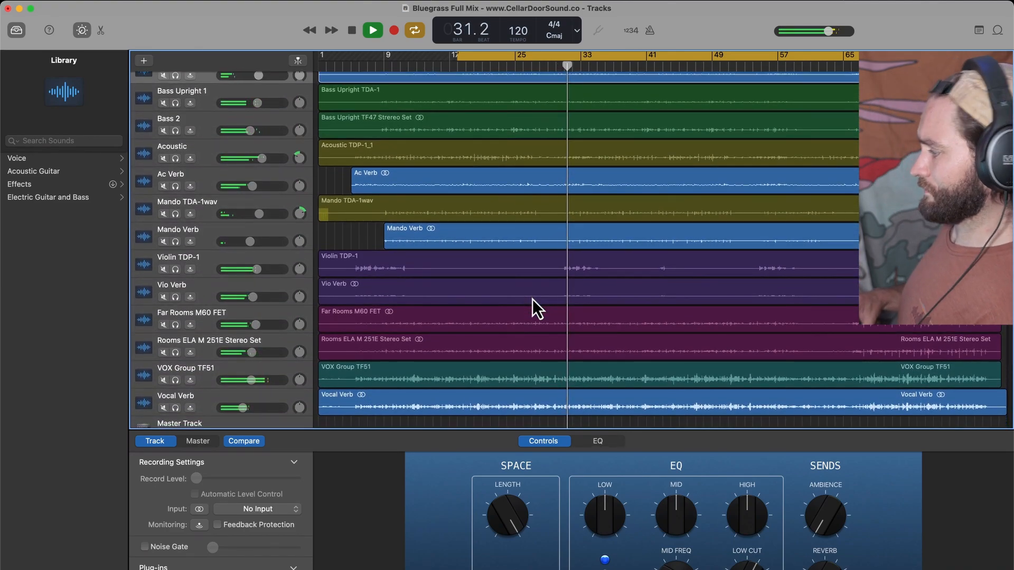
drag(252, 297, 249, 297)
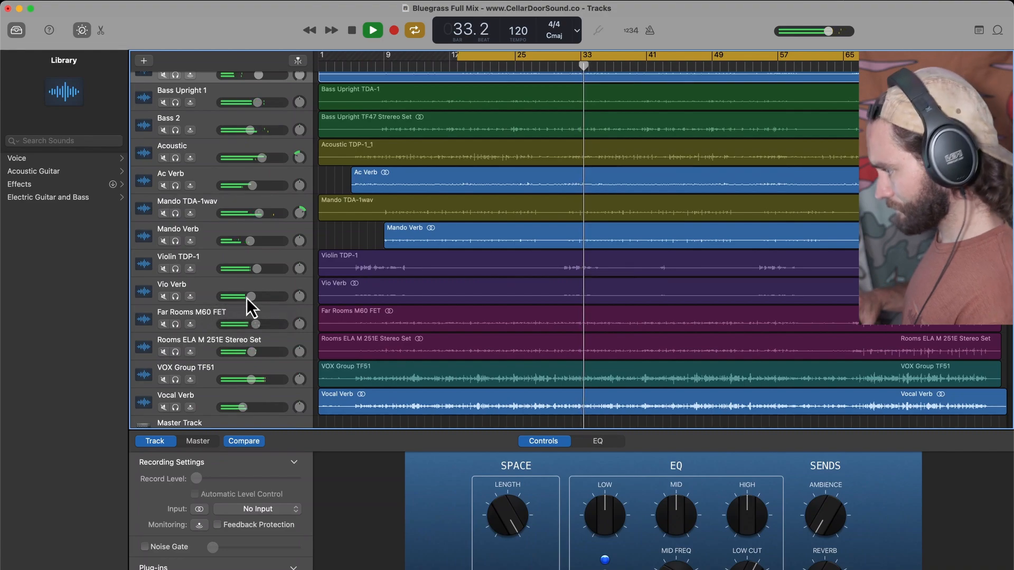
click(205, 264)
scroll(434, 269, down, 2)
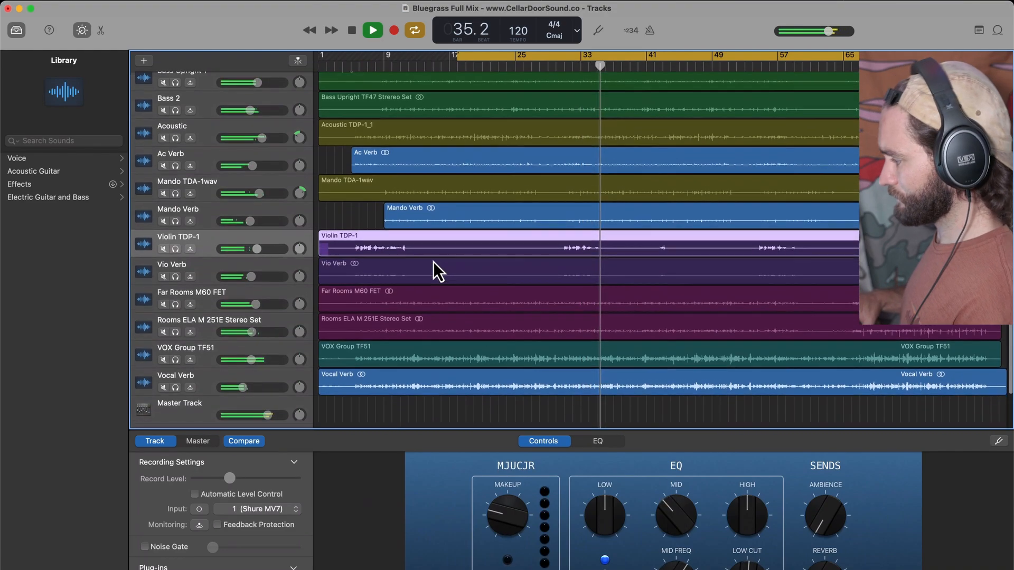
scroll(468, 293, up, 1)
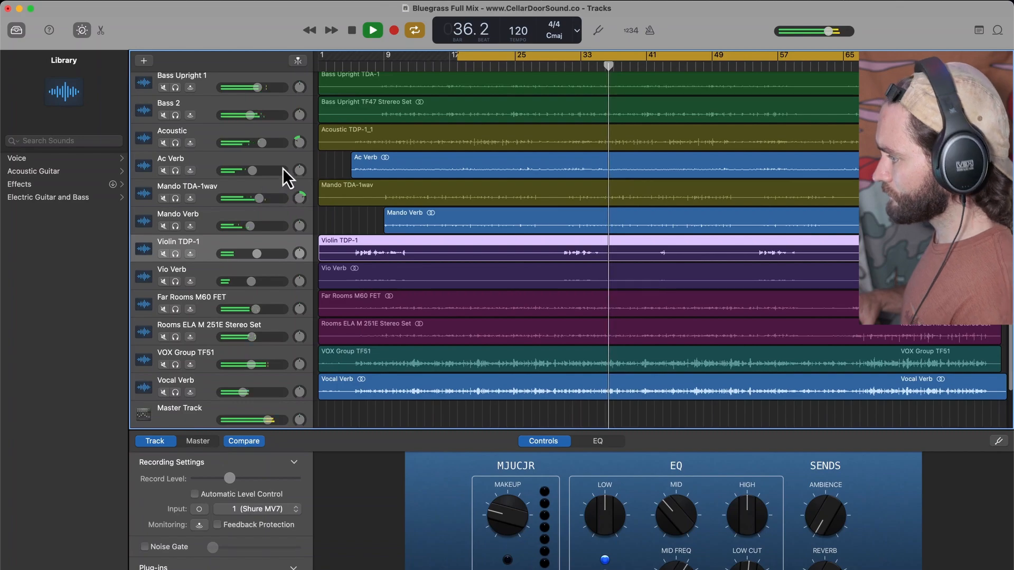
mouse_move(259, 142)
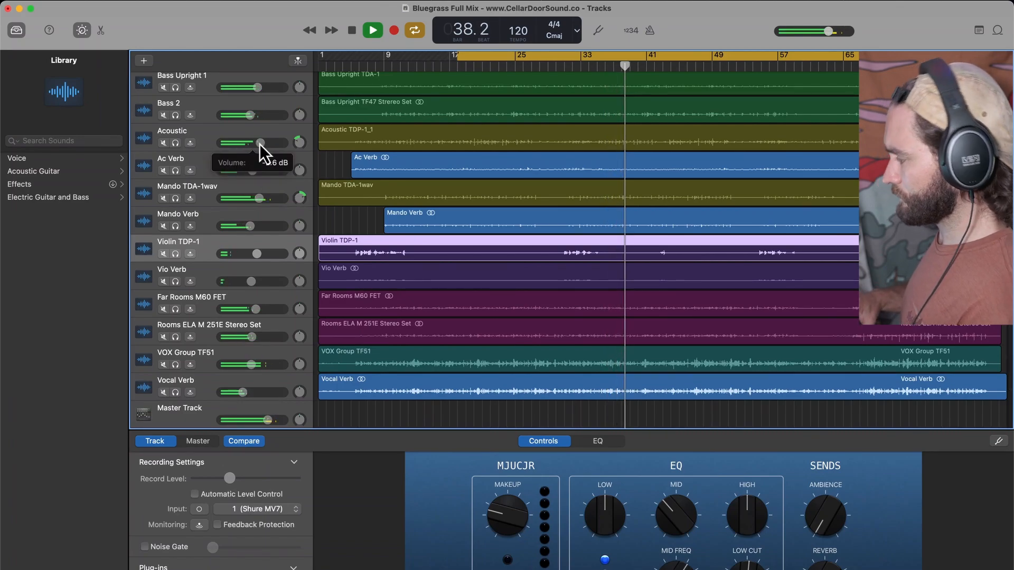
- Stop playback, replace the Master Track's first Compressor with TDR Kotelnikov, and move its plug-in window clear of the effect controls
scroll(429, 306, down, 3)
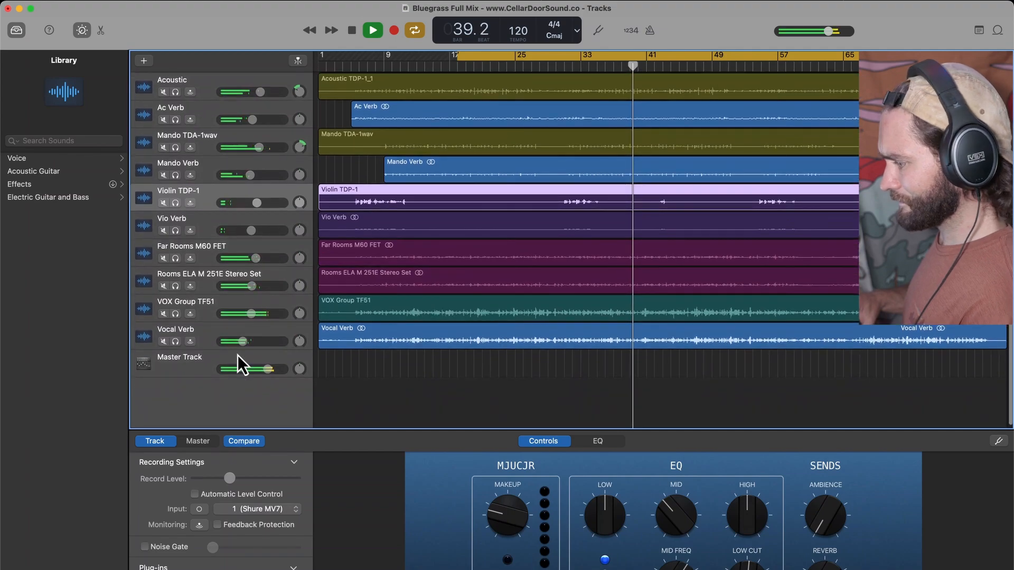
key(space)
click(200, 375)
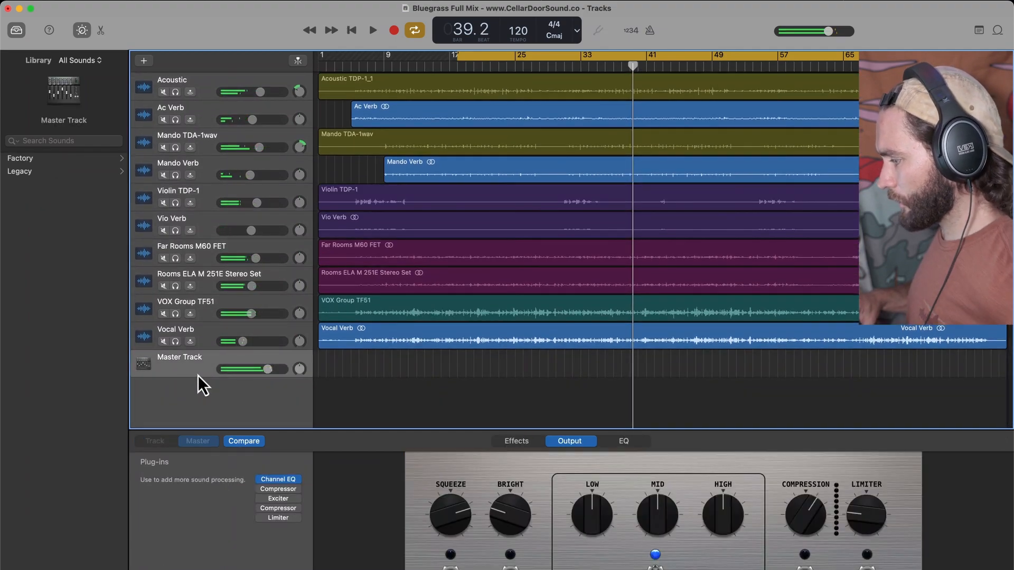
click(297, 491)
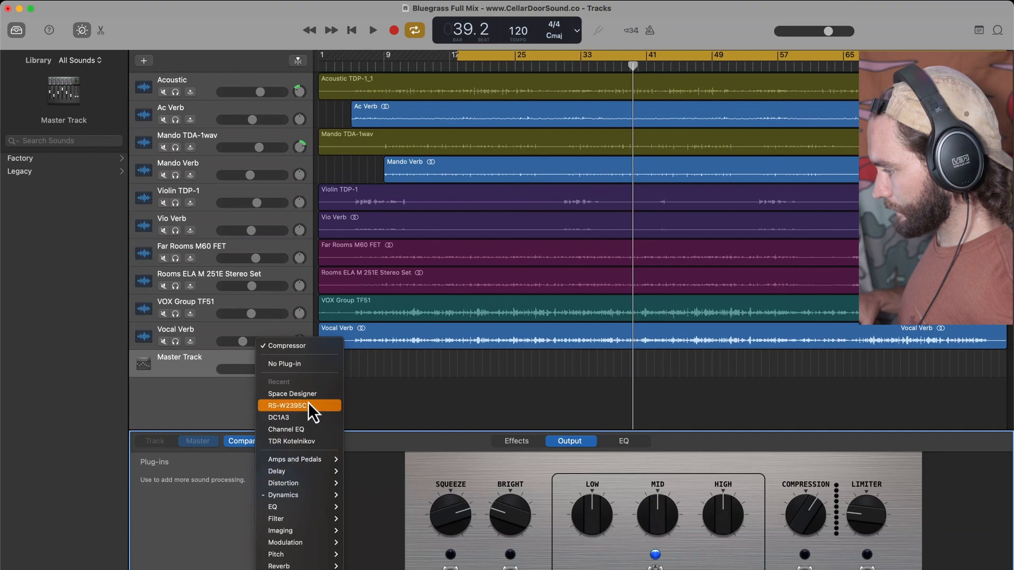
click(313, 442)
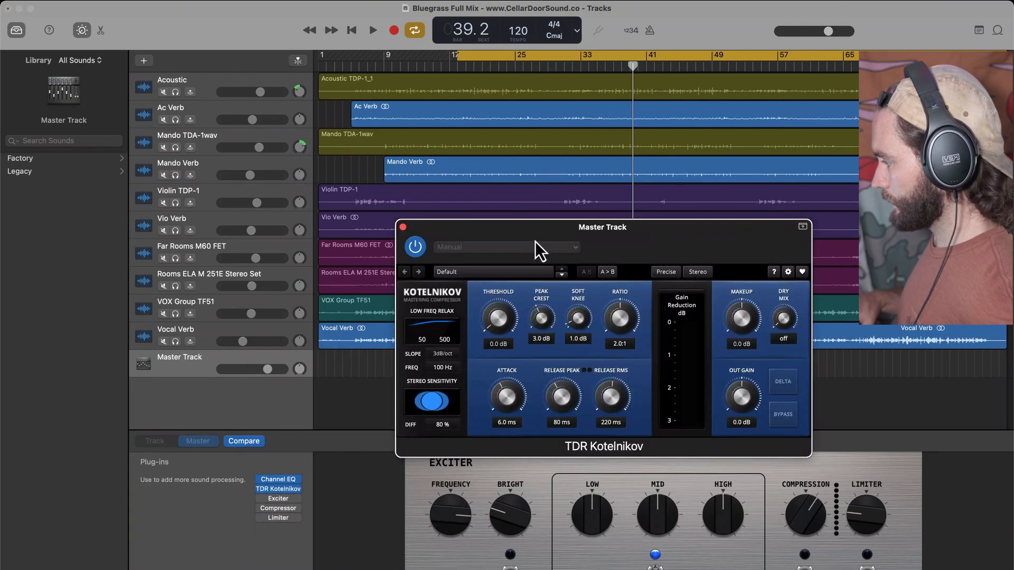
drag(550, 231, 348, 80)
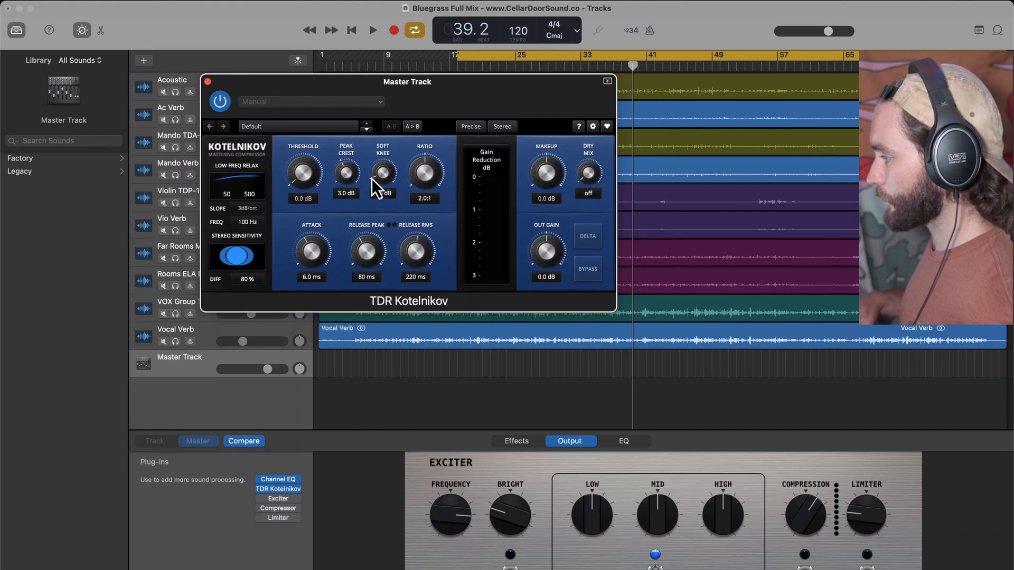
- Turn off the cycle area and bring the upper tracks of the arrangement back into view
click(754, 61)
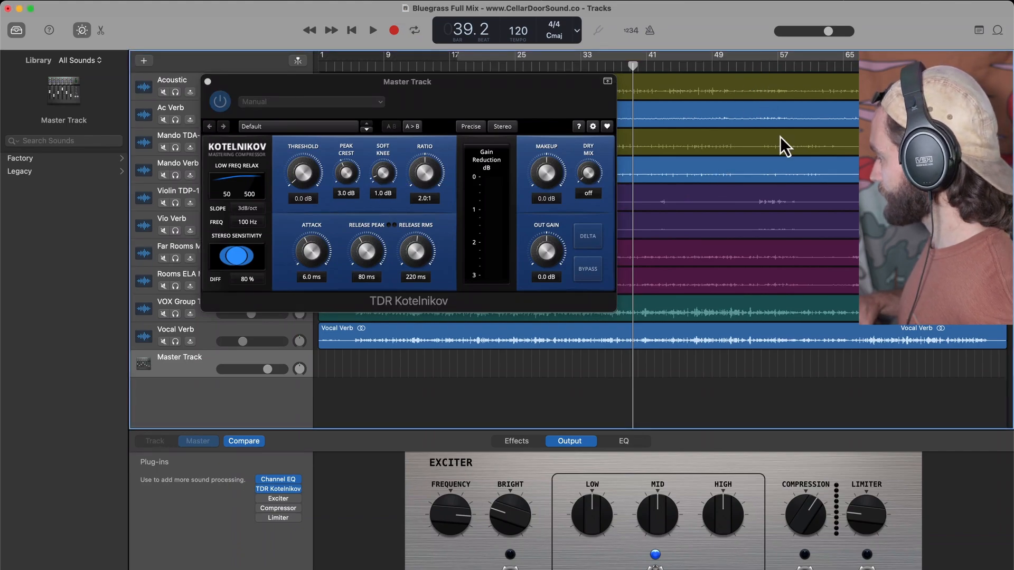
scroll(786, 148, up, 4)
scroll(803, 178, up, 3)
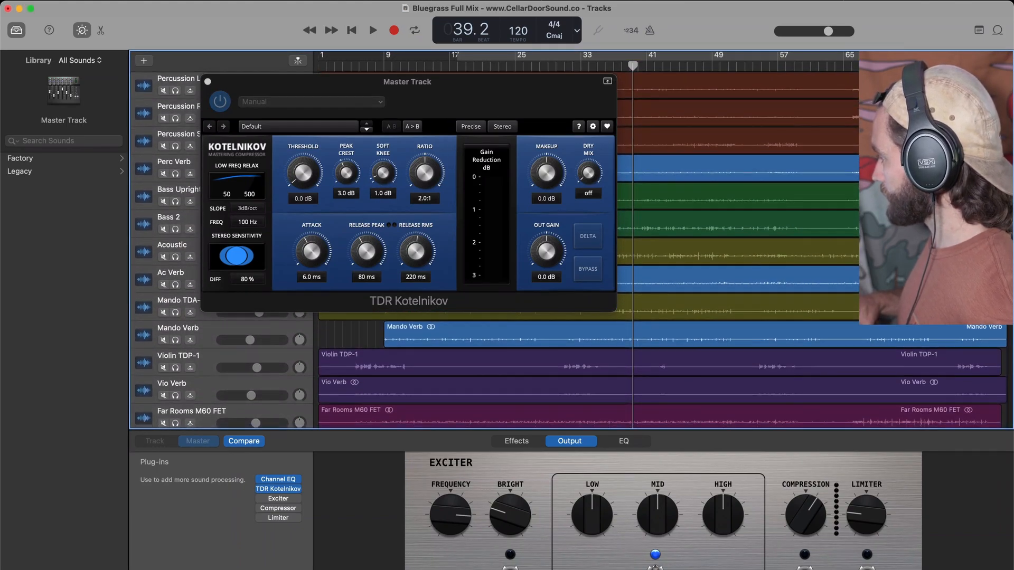
- Loop the end section of the song and set the Kotelnikov threshold to -15.9 dB during playback
drag(914, 54, 990, 55)
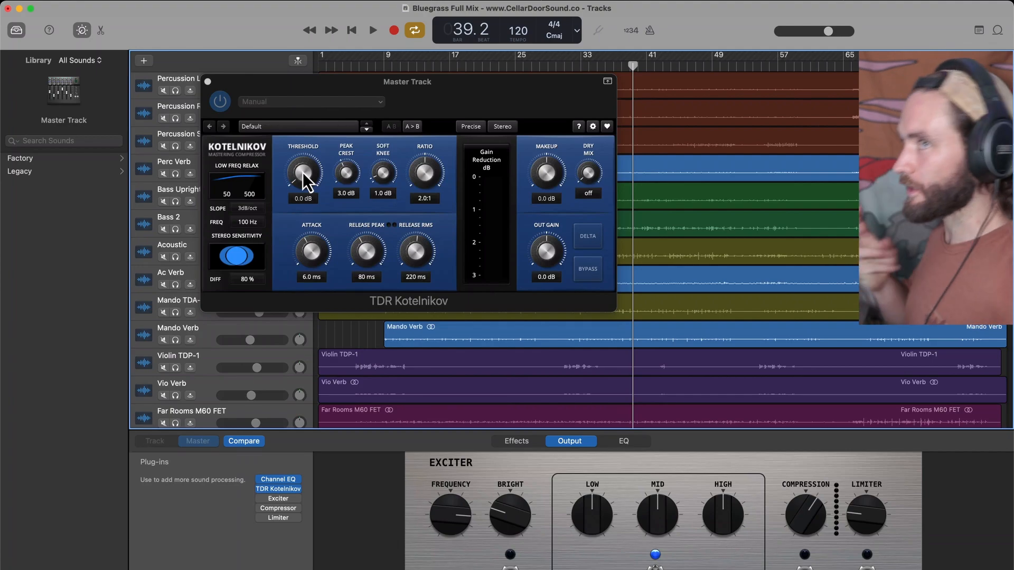
key(space)
mouse_move(303, 173)
mouse_down()
mouse_move(305, 192)
mouse_move(303, 163)
mouse_move(303, 175)
mouse_up()
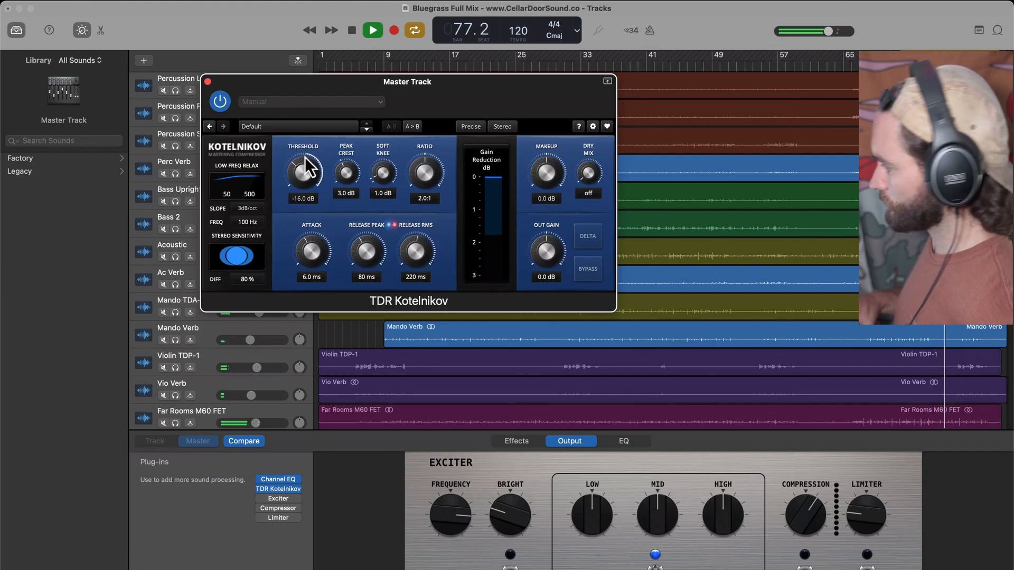
drag(305, 157, 305, 156)
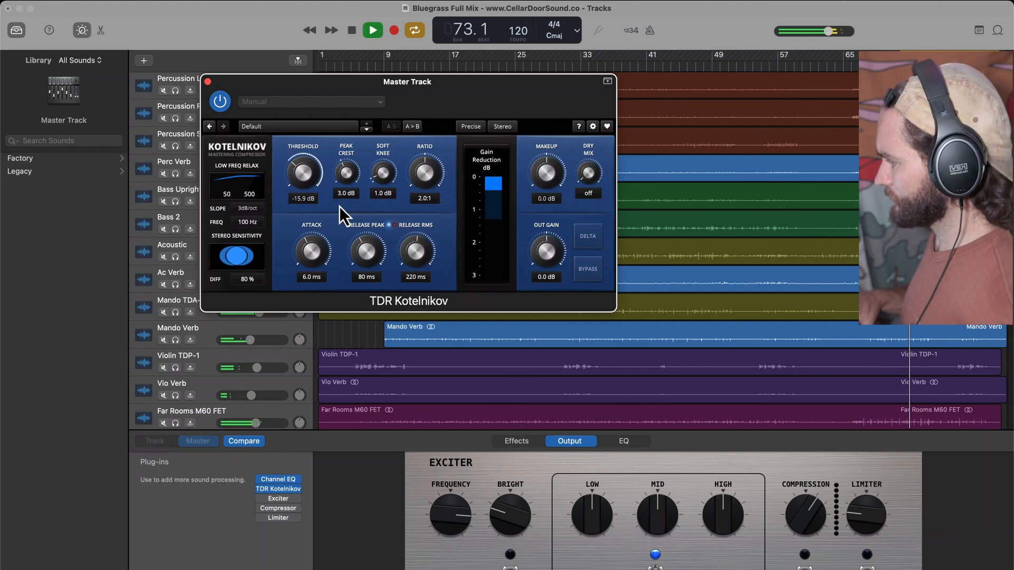
- Compare the mix with the Kotelnikov compressor disabled and enabled, ending with it enabled, and stop playback
click(220, 101)
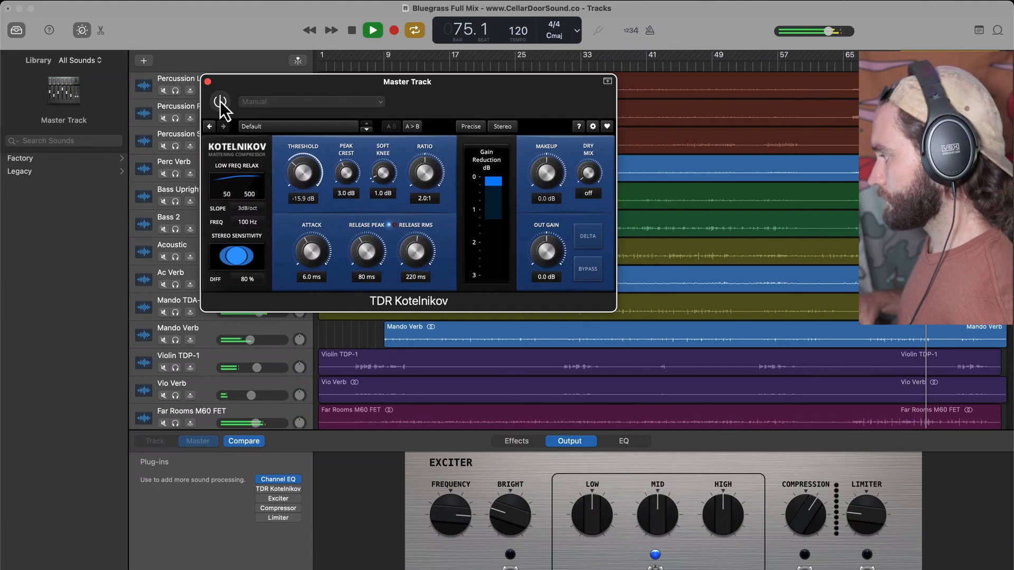
click(220, 101)
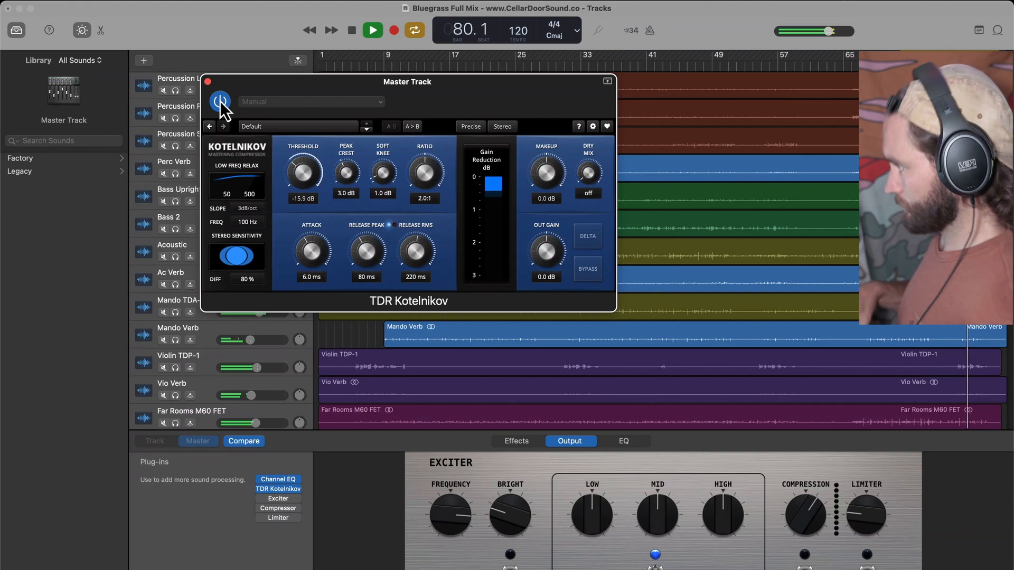
key(space)
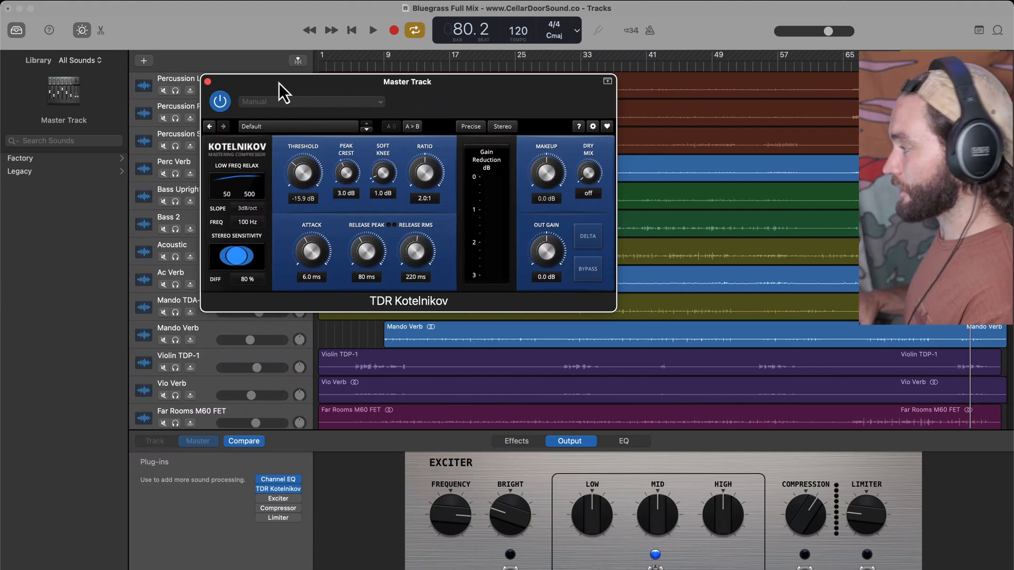
- Move the compressor window clear of the ruler and set a new cycle range from bar 6 to bar 84
click(392, 53)
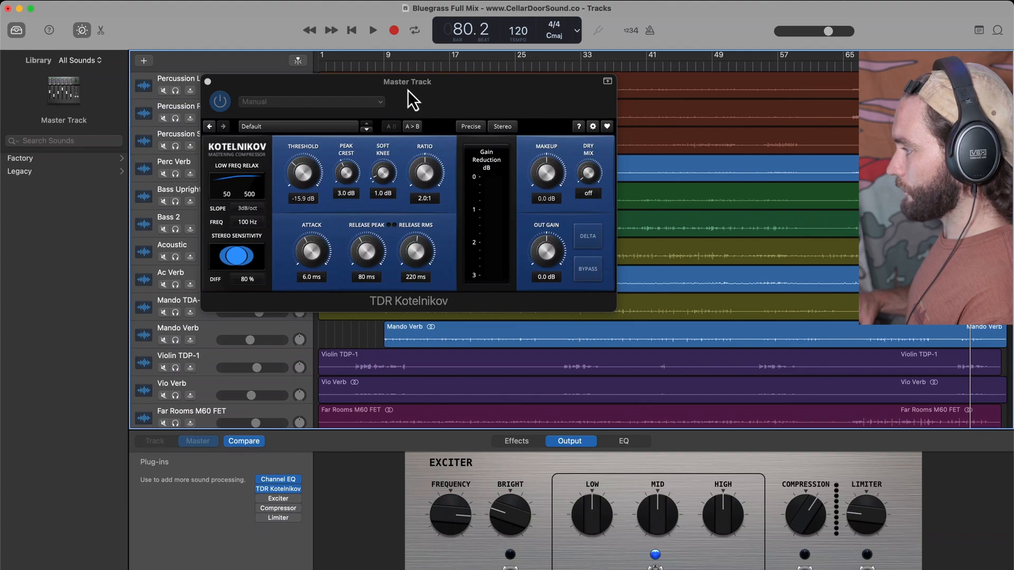
drag(408, 90, 417, 173)
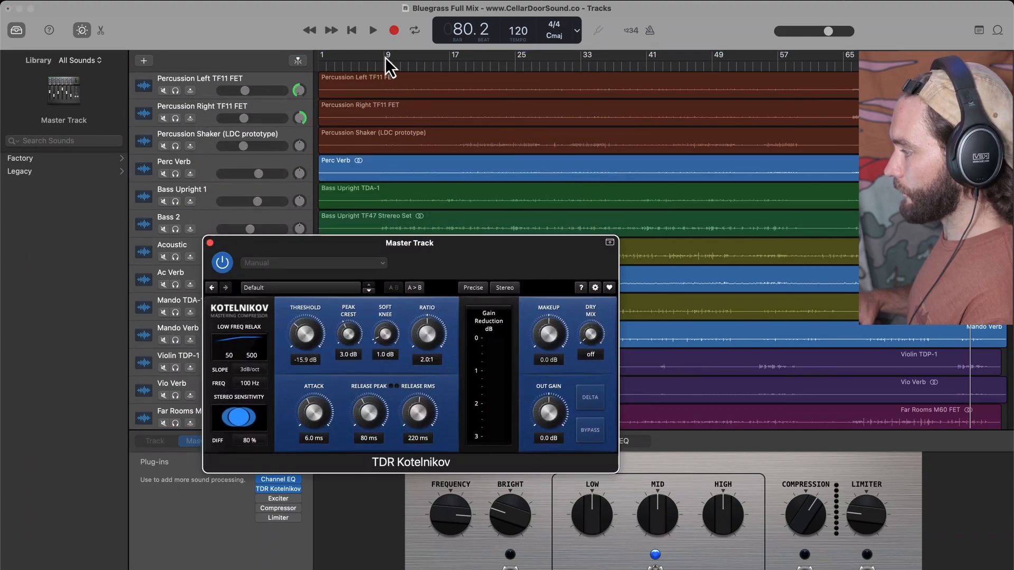
drag(385, 57, 974, 45)
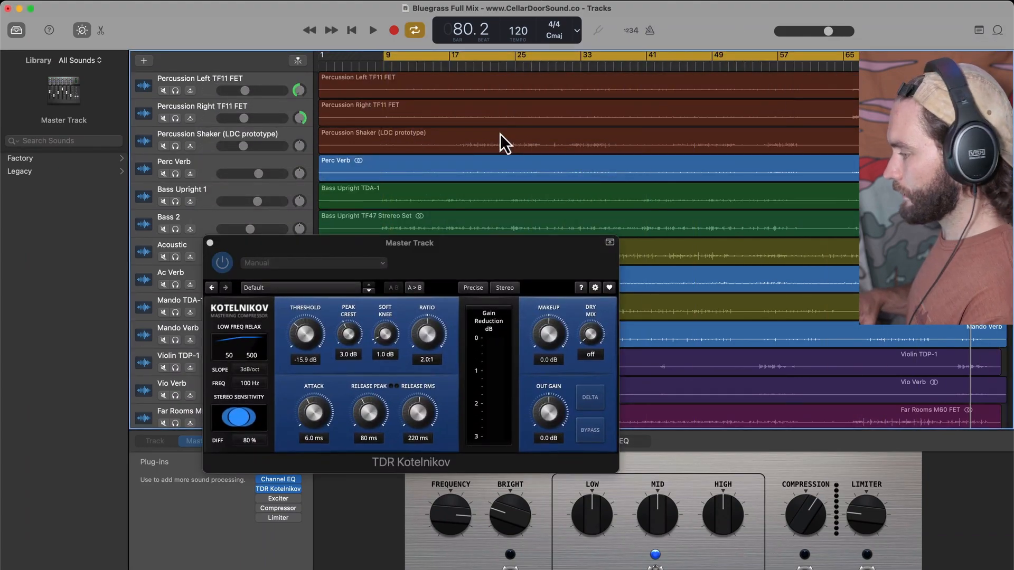
key(space)
drag(329, 243, 473, 165)
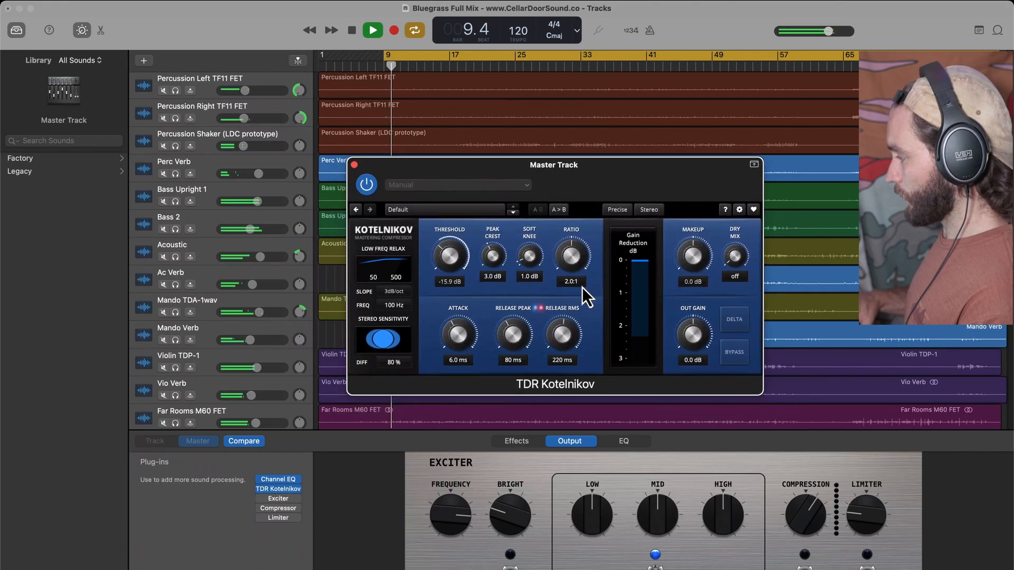
key(space)
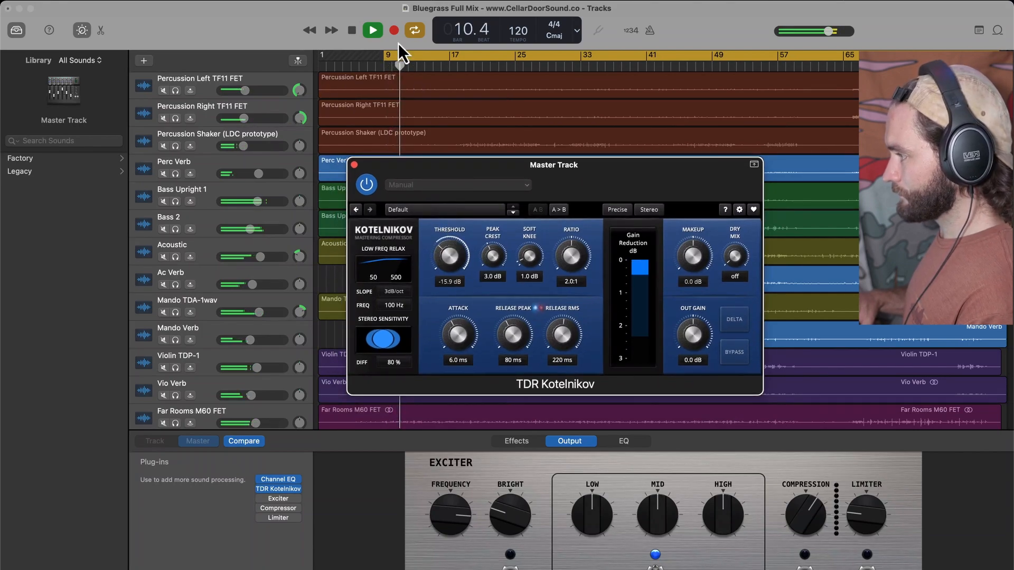
drag(385, 58, 359, 56)
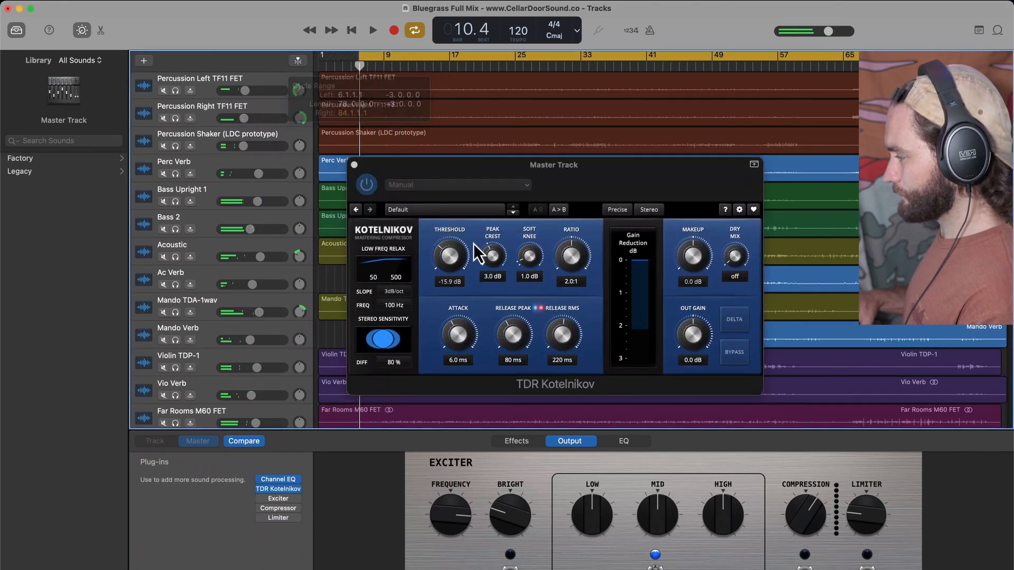
- Raise the Kotelnikov threshold to -13.9 dB while the loop plays, and close the plug-in window
key(space)
drag(453, 262, 453, 256)
drag(391, 167, 515, 81)
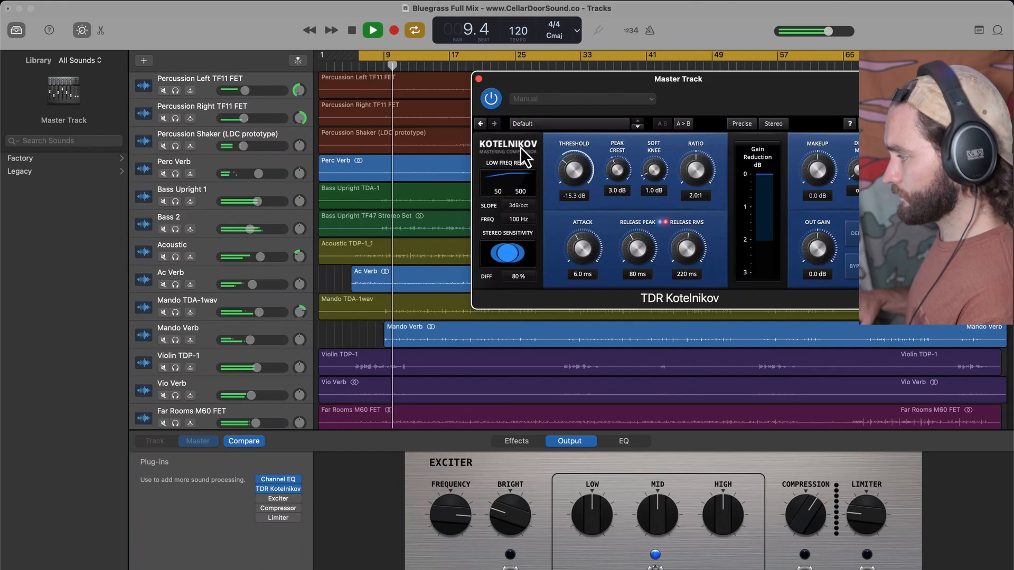
drag(259, 256, 261, 260)
drag(569, 171, 570, 173)
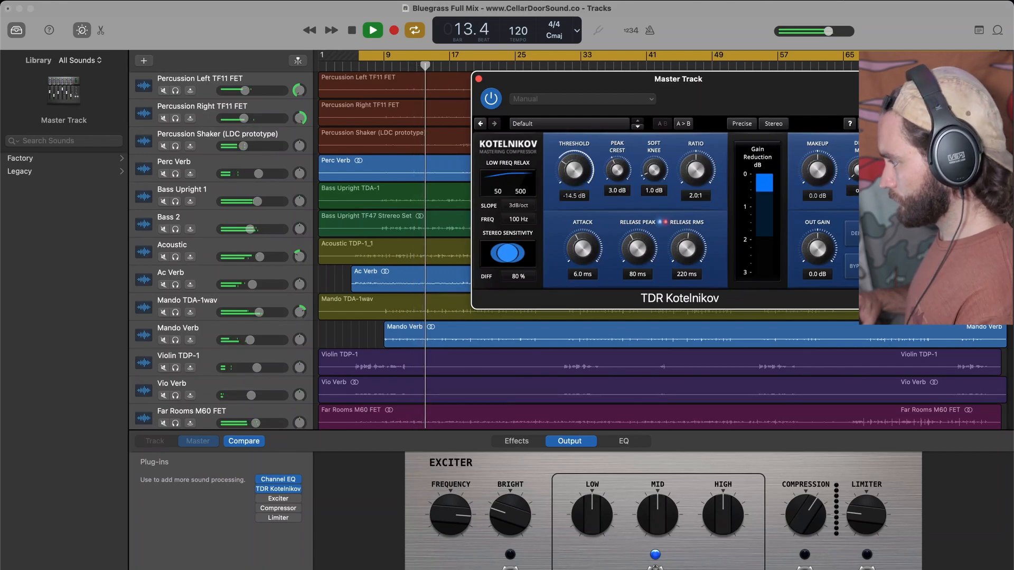
drag(572, 171, 570, 174)
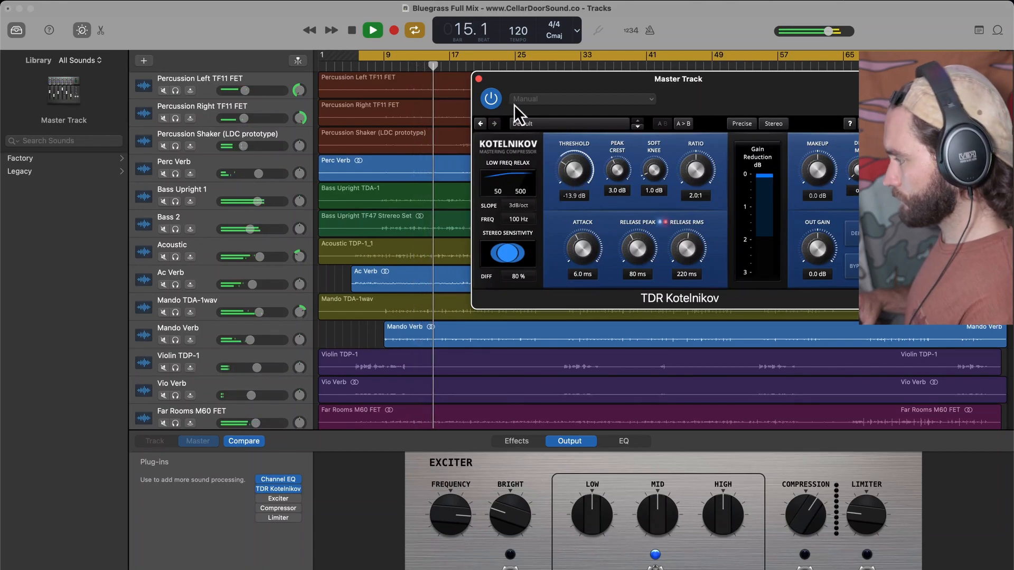
click(479, 79)
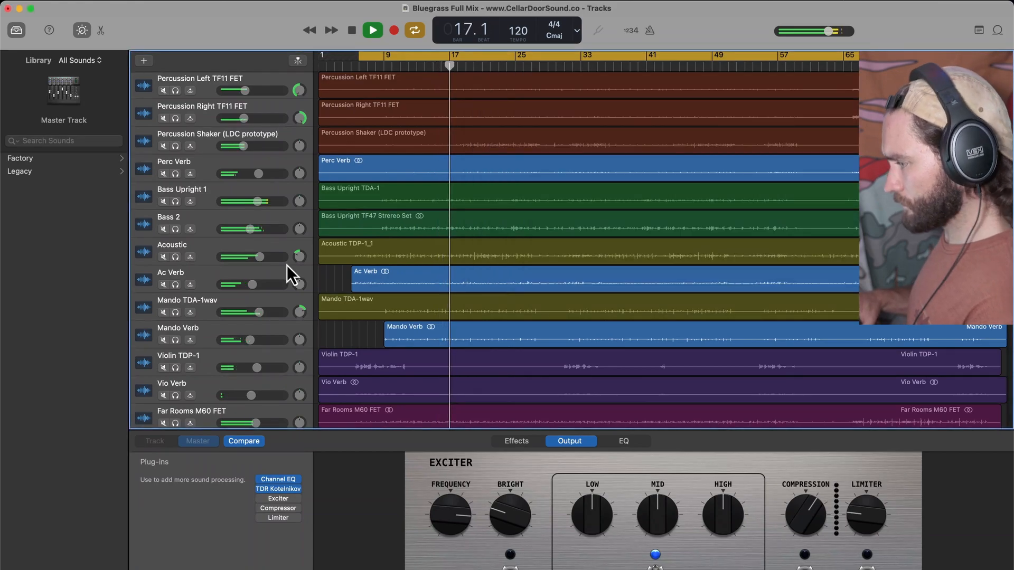
- Rebalance the mix by slightly lowering the Mando TDA-1wav and Acoustic volumes and slightly raising VOX Group TF51
drag(261, 312, 257, 312)
drag(260, 256, 258, 258)
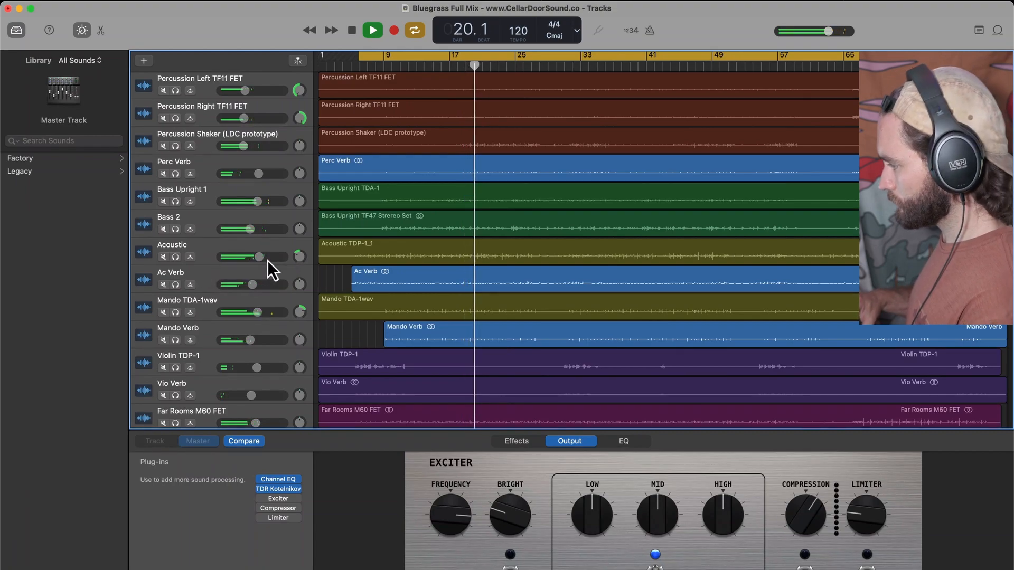
scroll(430, 227, down, 3)
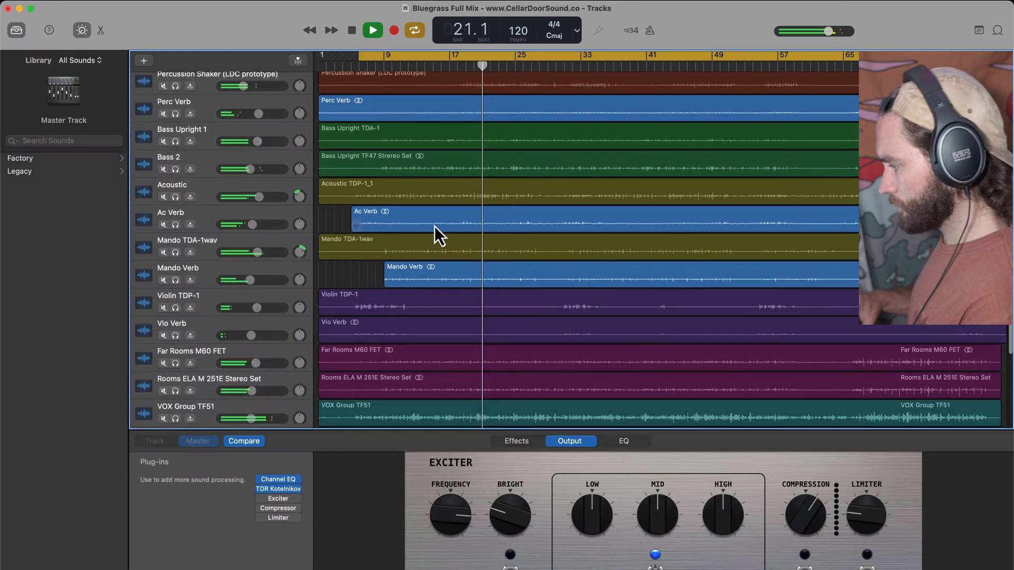
scroll(434, 226, down, 5)
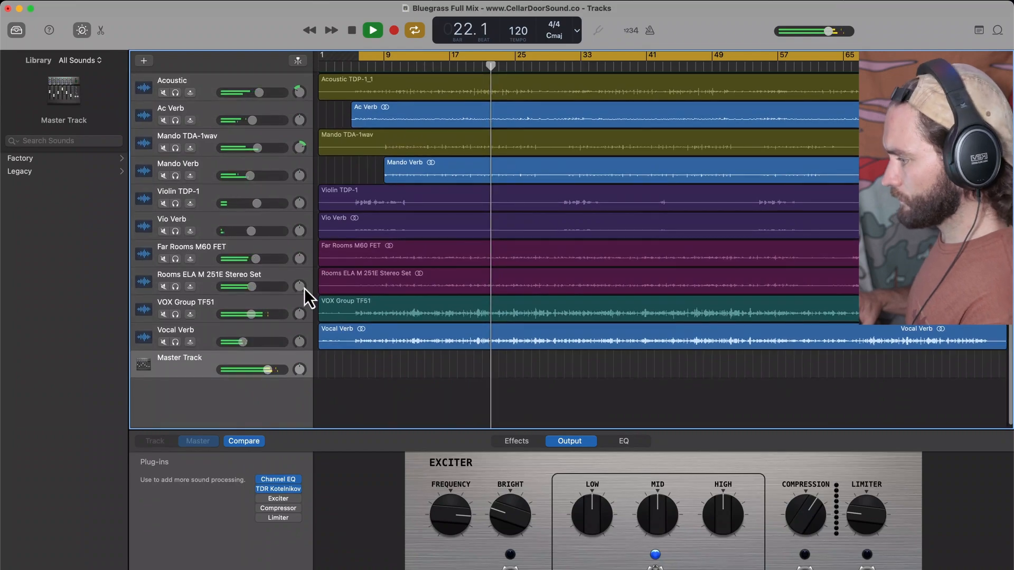
drag(252, 315, 252, 318)
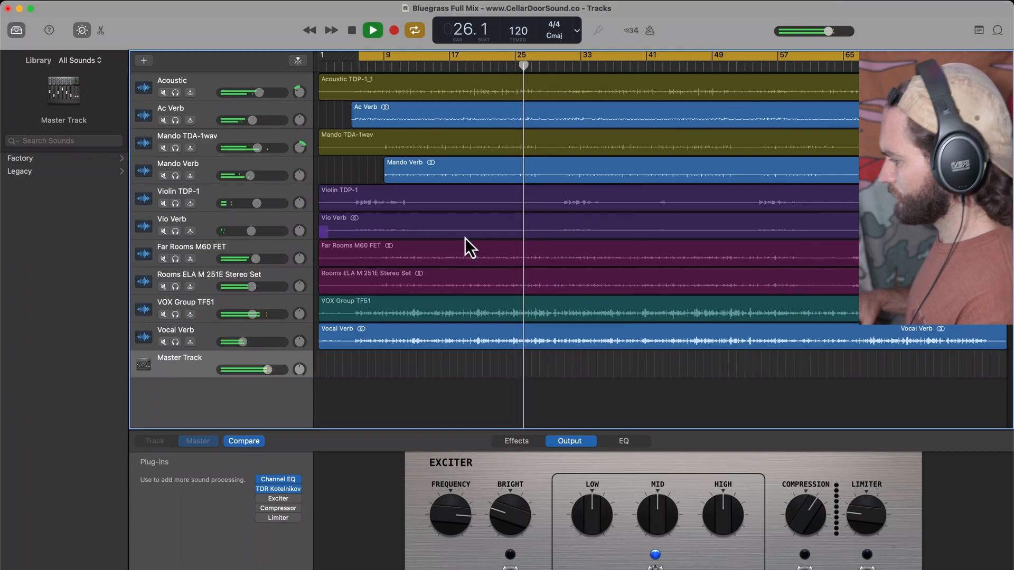
- Select the Far Rooms M60 FET region, show the volume automation lanes on the tracks, and stop playback
scroll(464, 276, up, 2)
scroll(464, 276, up, 2)
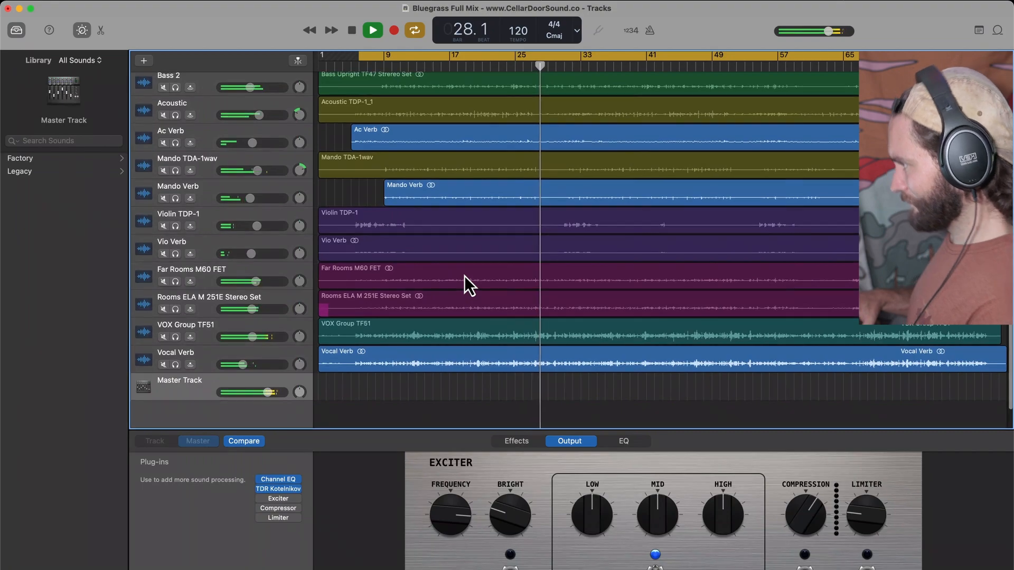
click(464, 276)
scroll(479, 271, up, 4)
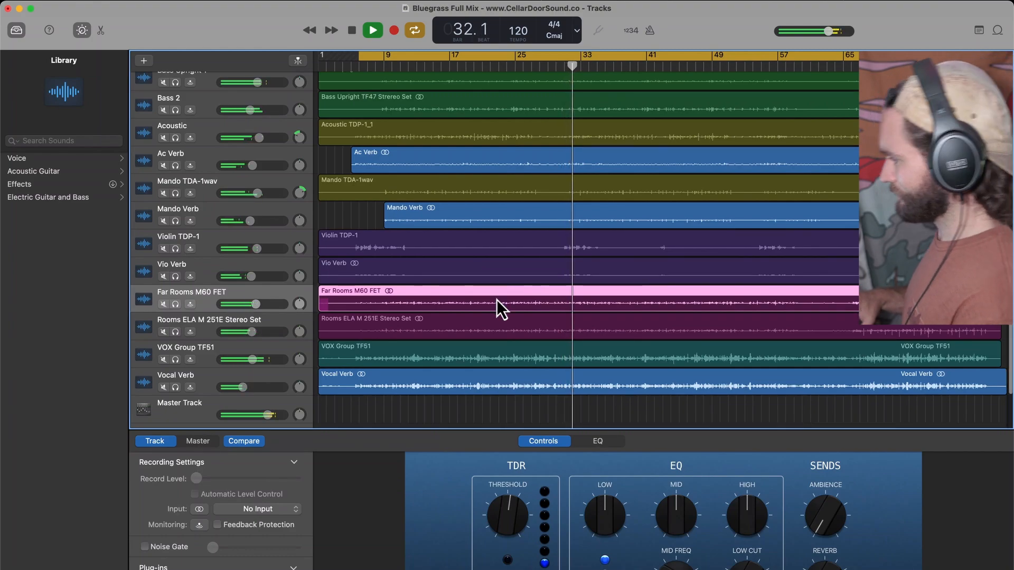
scroll(496, 300, up, 8)
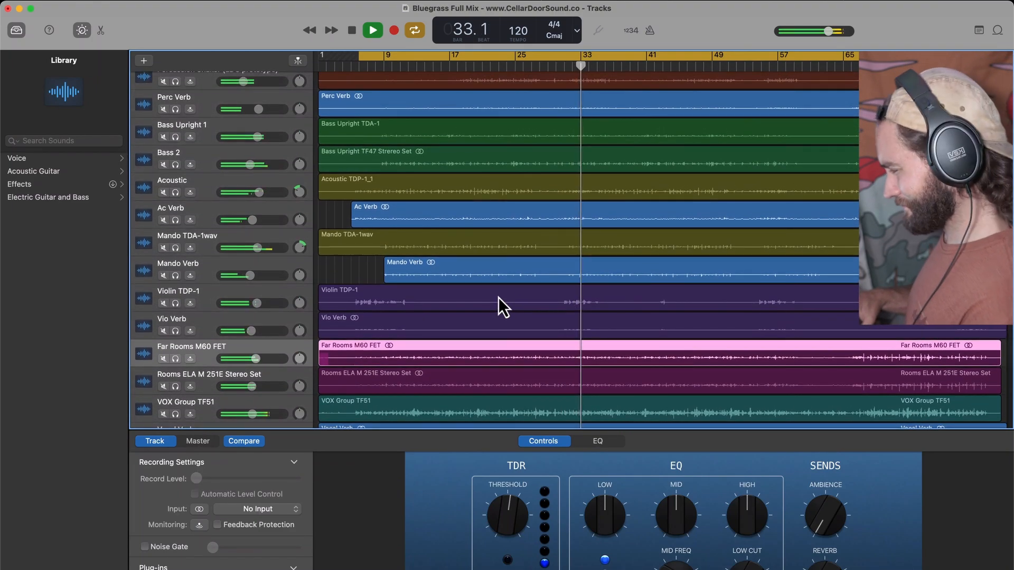
scroll(518, 283, up, 3)
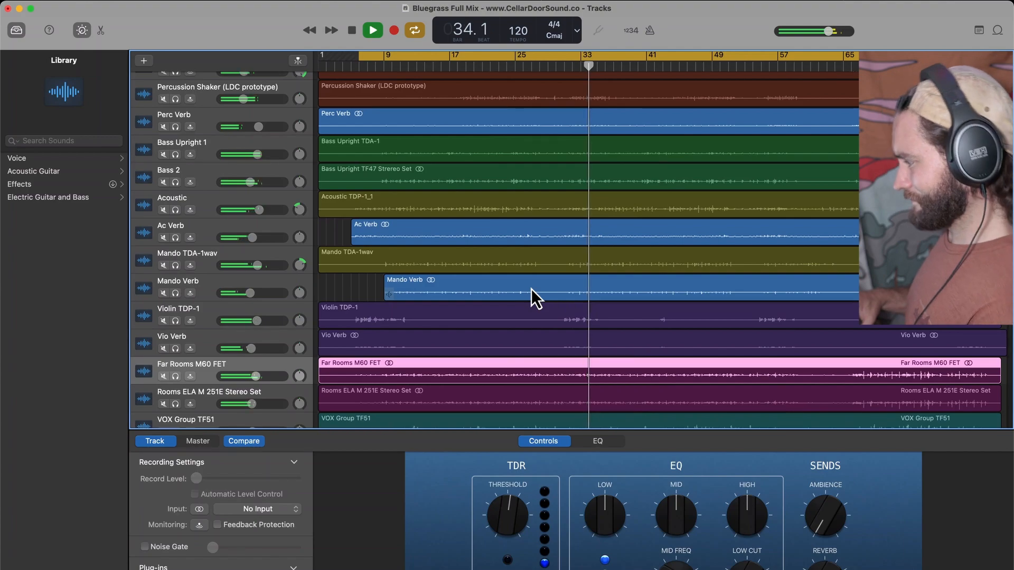
scroll(531, 289, down, 3)
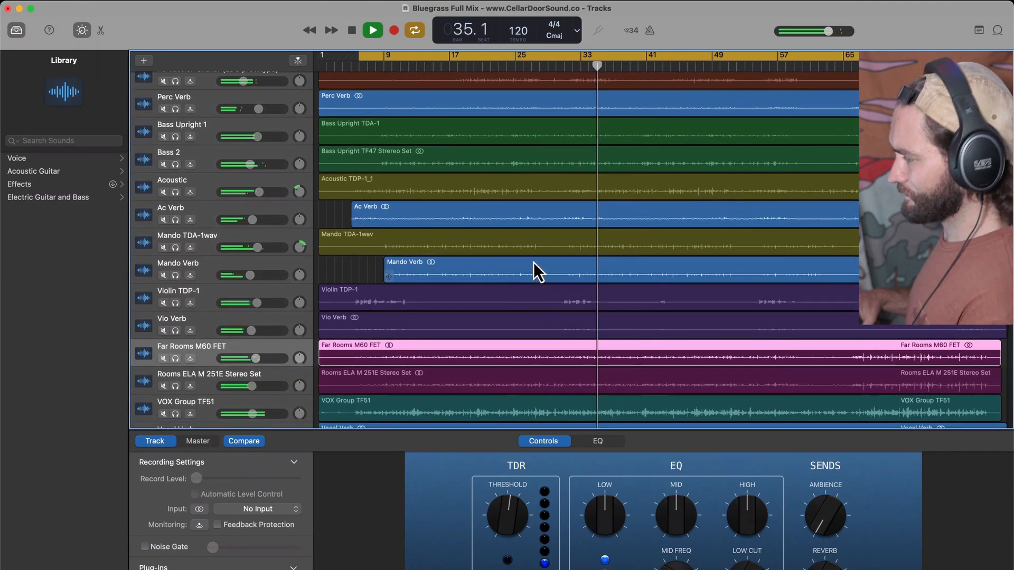
key(a)
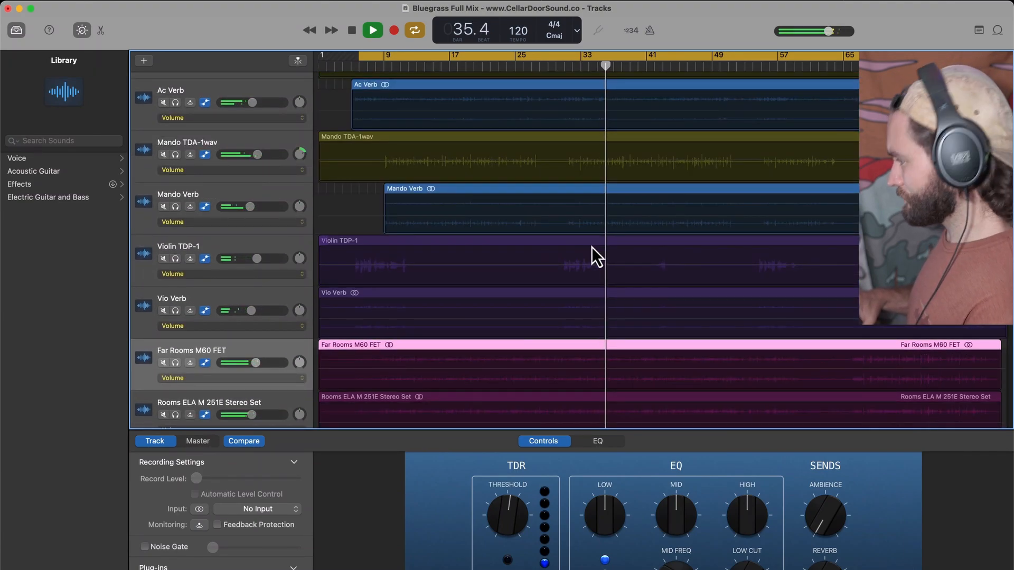
key(space)
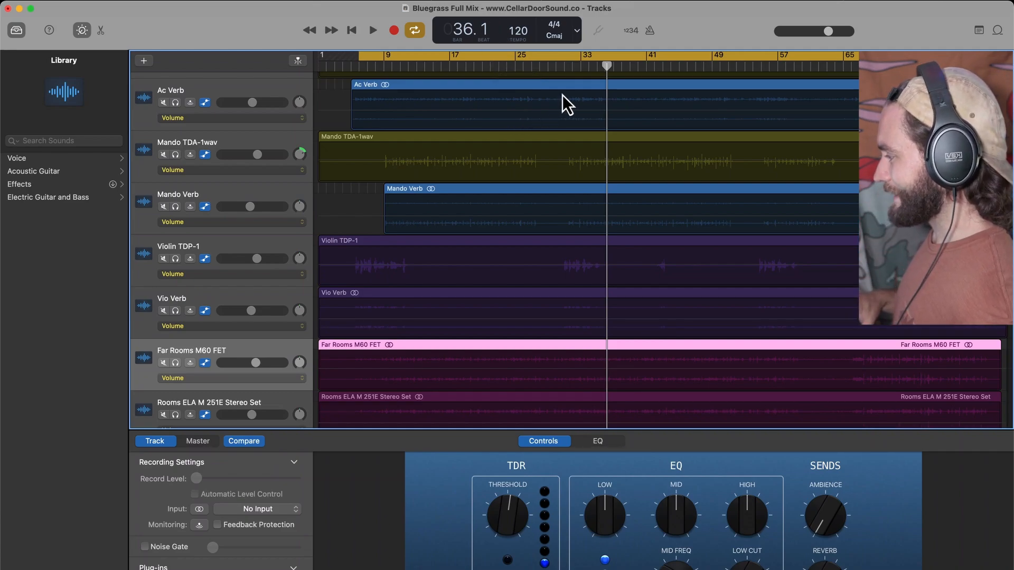
- Extend the start of the cycle range back to about bar 5, just before the opening violin phrase
drag(606, 66, 388, 66)
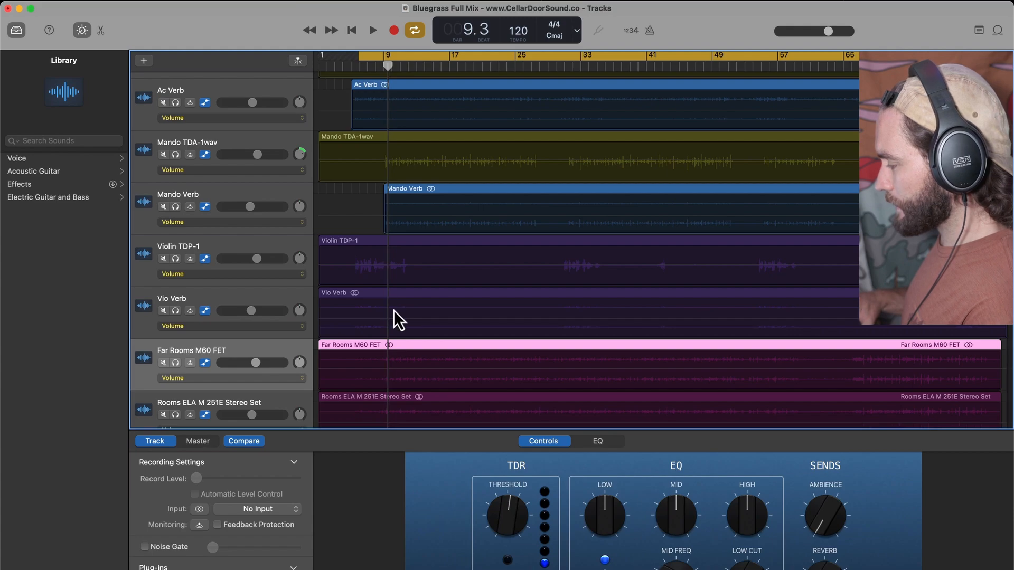
scroll(394, 309, up, 10)
scroll(394, 310, left, 5)
scroll(560, 258, down, 2)
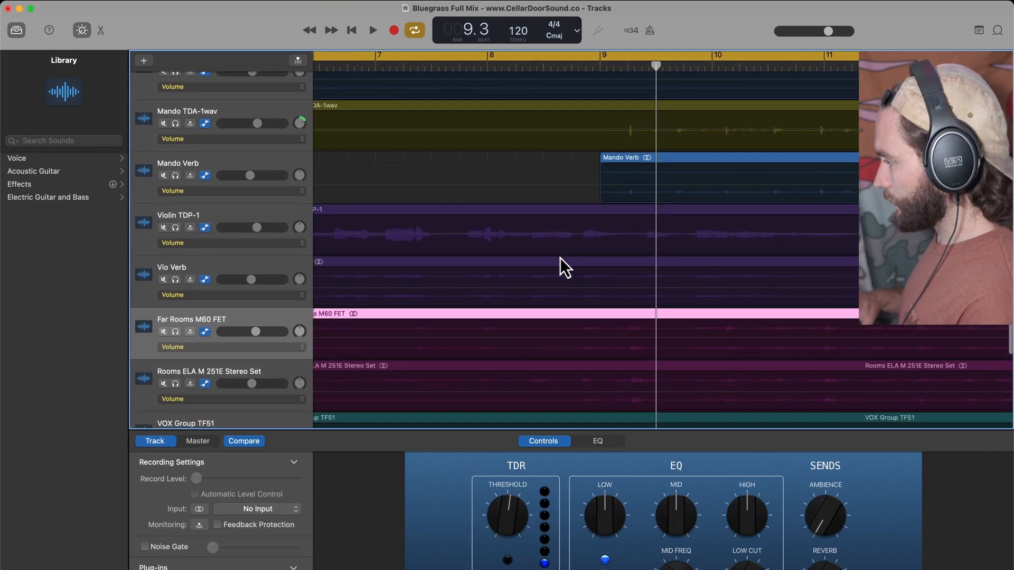
scroll(560, 258, down, 5)
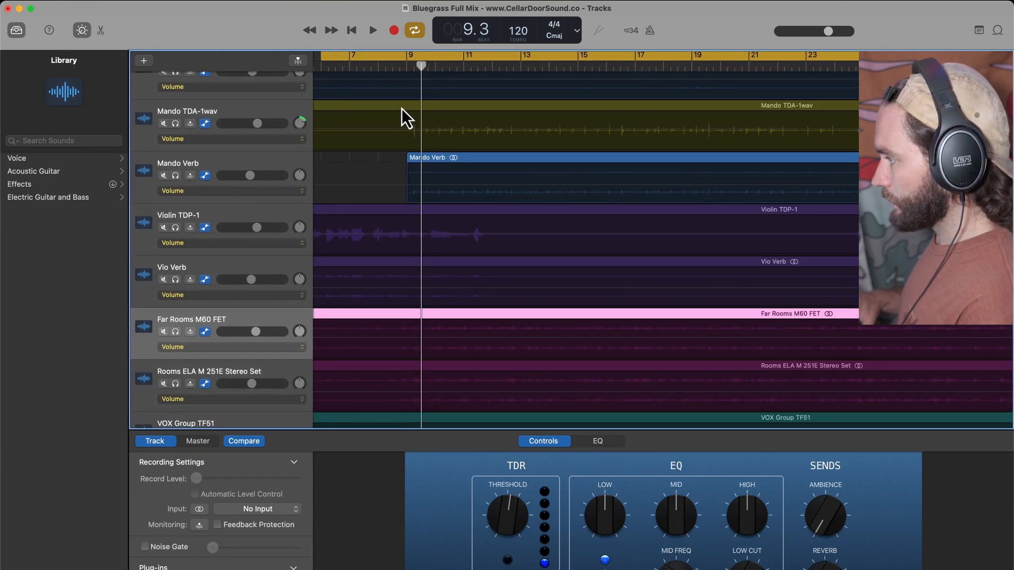
scroll(394, 105, left, 5)
key(space)
drag(427, 61, 398, 58)
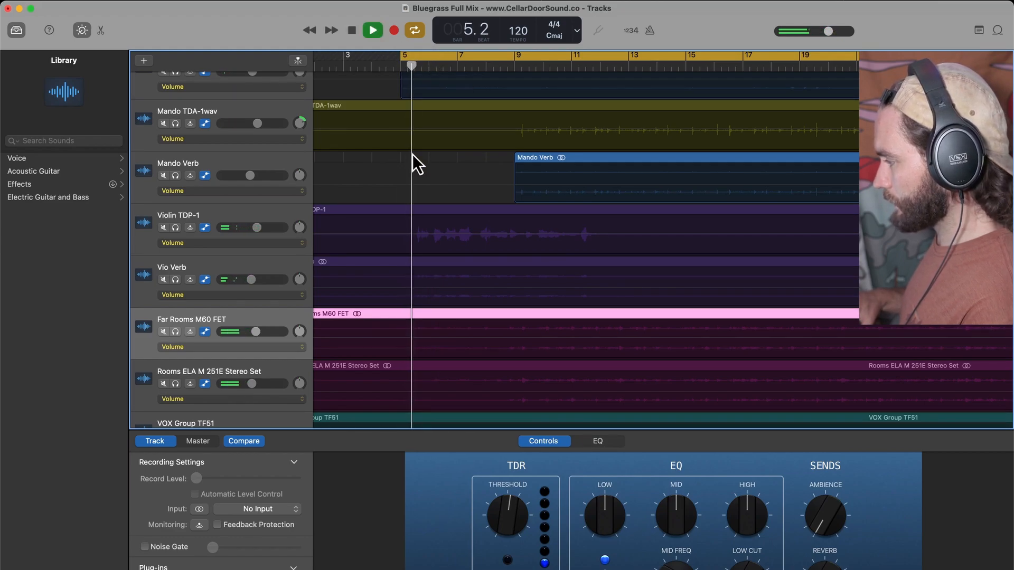
key(space)
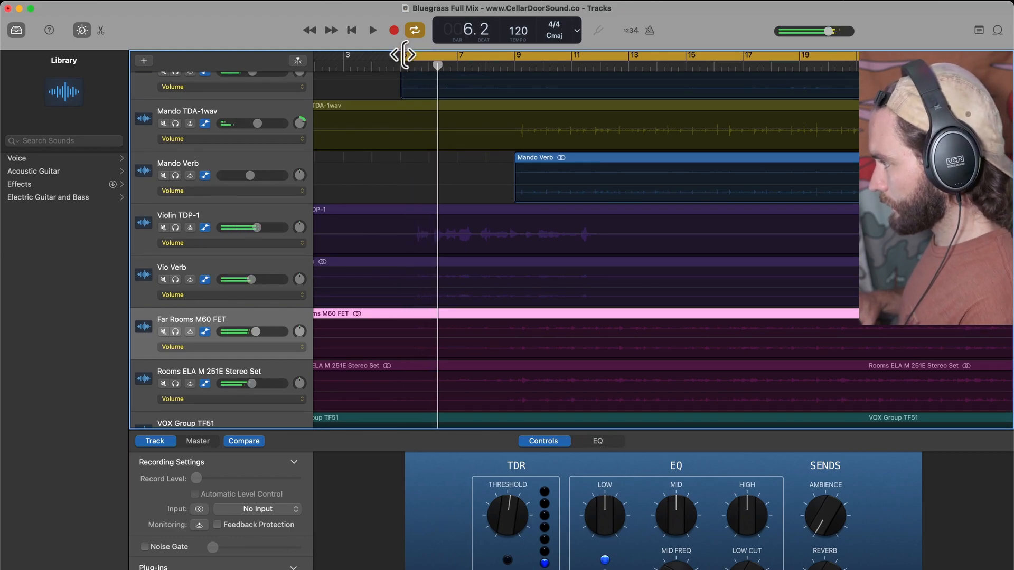
drag(402, 55, 405, 56)
- Play the song's opening from bar 5 to about bar 12 to check the instrument levels
key(space)
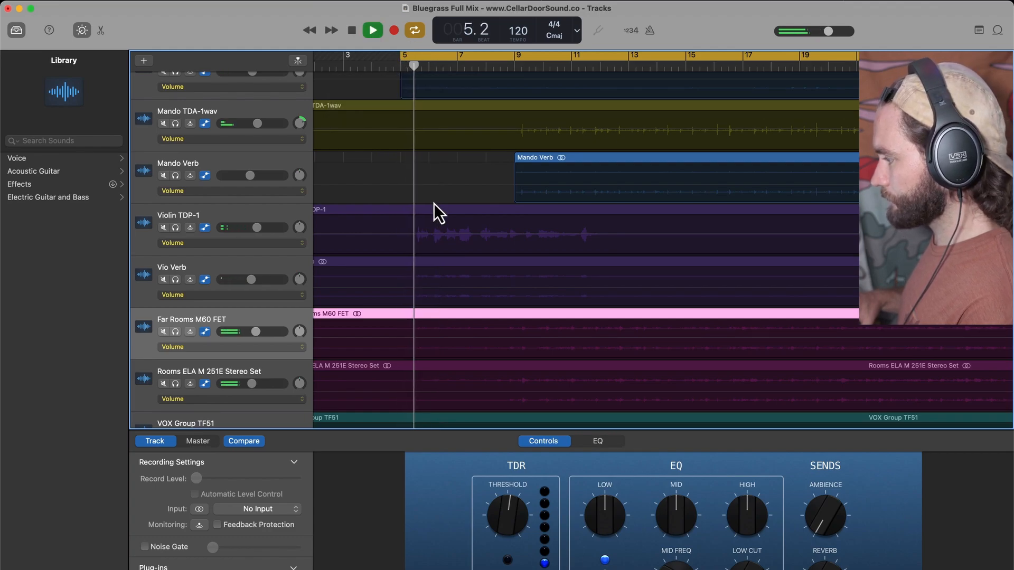
scroll(436, 232, up, 2)
scroll(435, 232, up, 2)
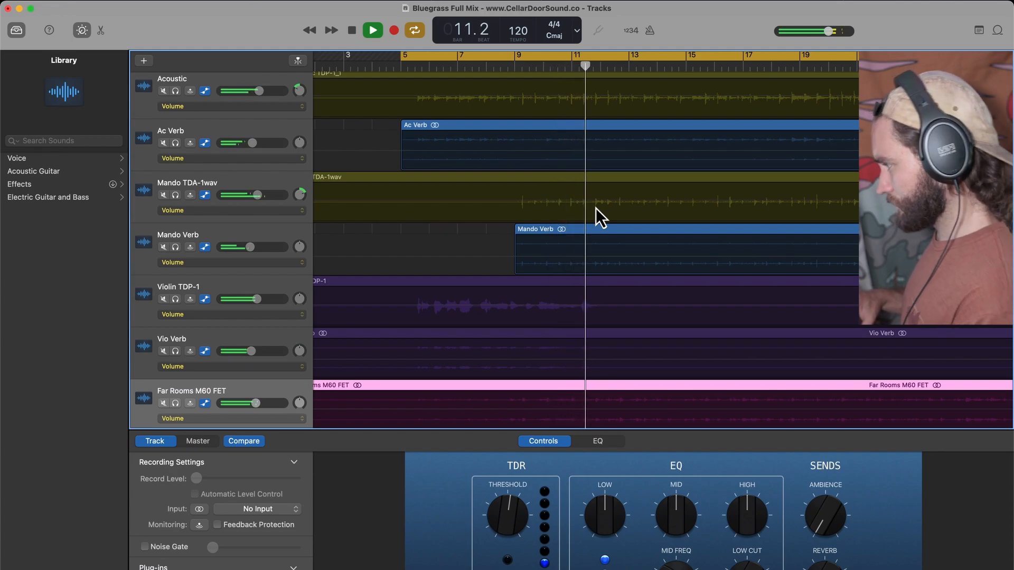
key(space)
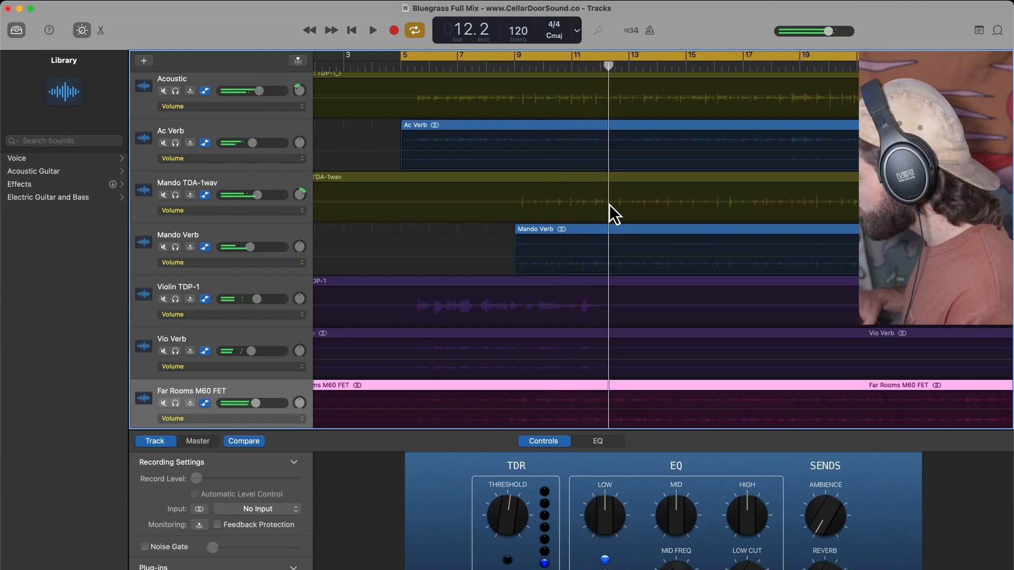
- Shorten the cycle range so it runs from bar 5 to about bar 12, beat 2
key(super+Left)
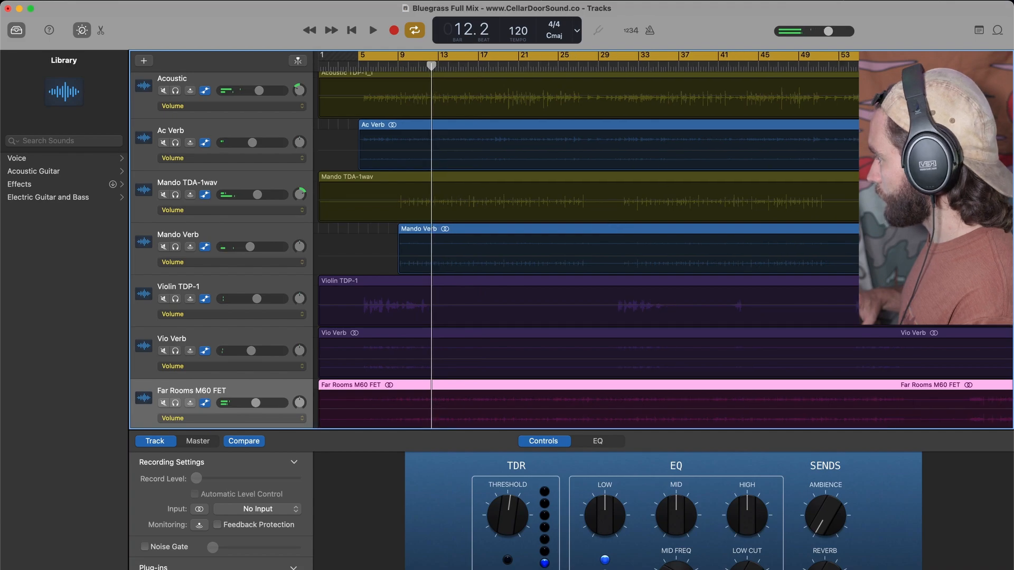
key(super+Left)
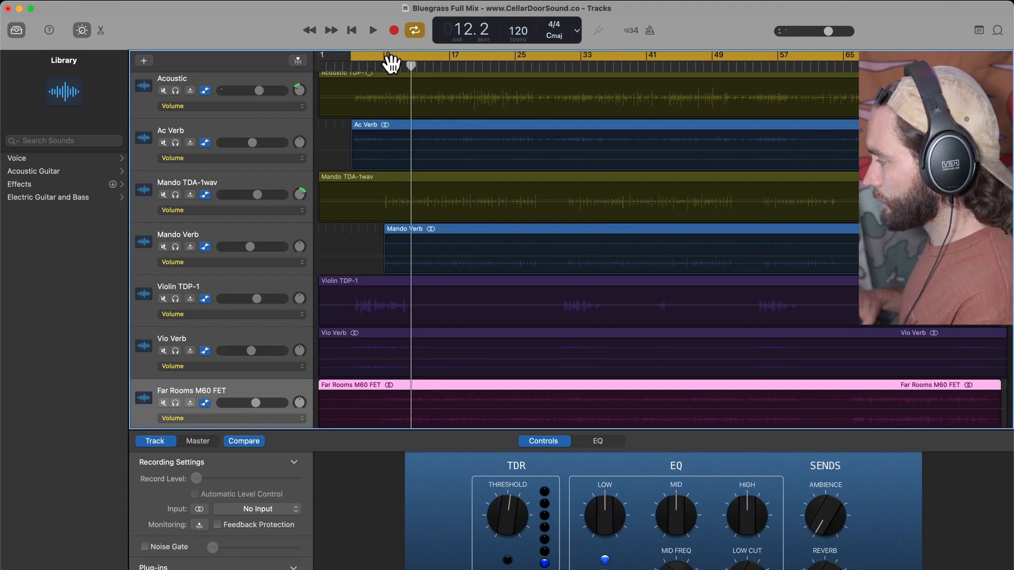
key(super+Right)
key(super+Right)
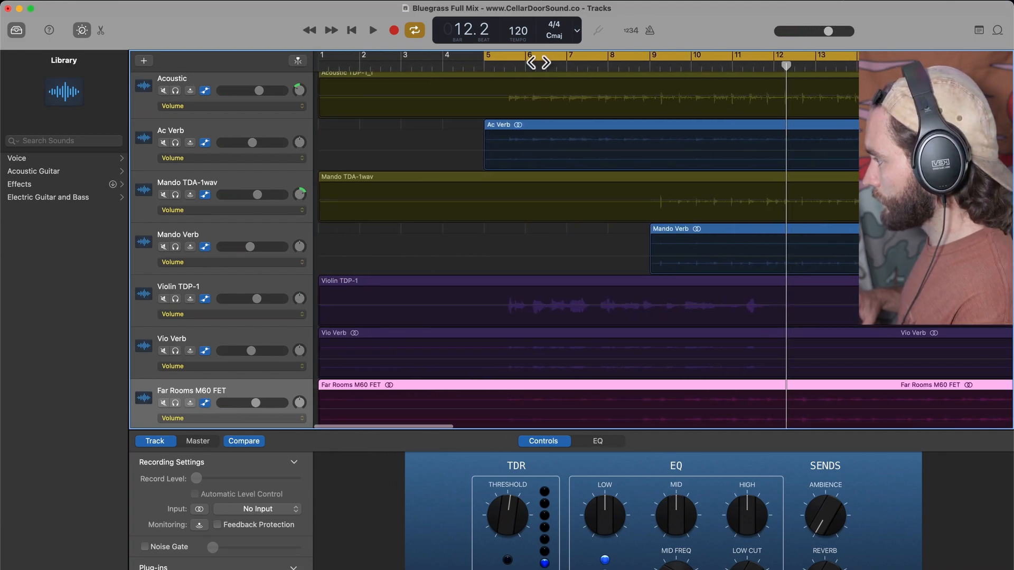
drag(486, 60, 770, 62)
key(super+Right)
key(super+Right)
key(super+Right)
key(super+Right)
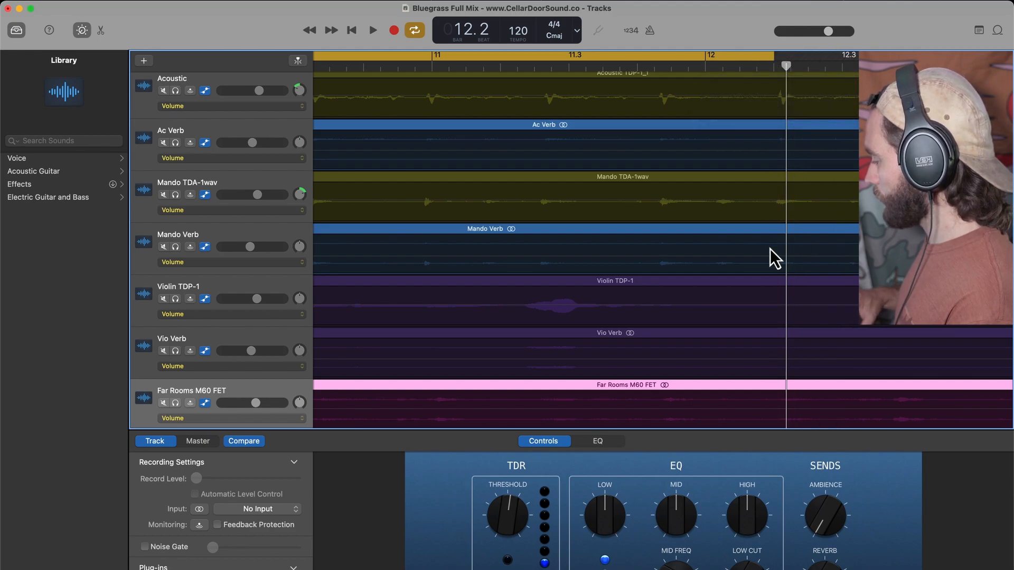
- Enable automation editing and add a close pair of volume points around bar 12, beat 2 on the Acoustic and Ac Verb tracks
key(super+Left)
key(super+Left)
key(super+Left)
key(super+Left)
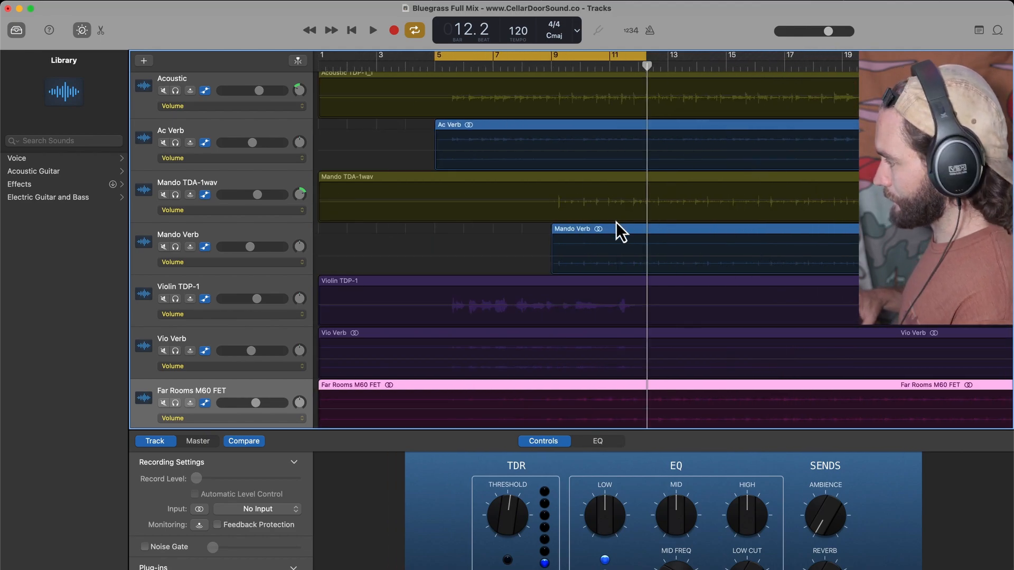
key(super+Right)
key(super+Right)
key(super+Right)
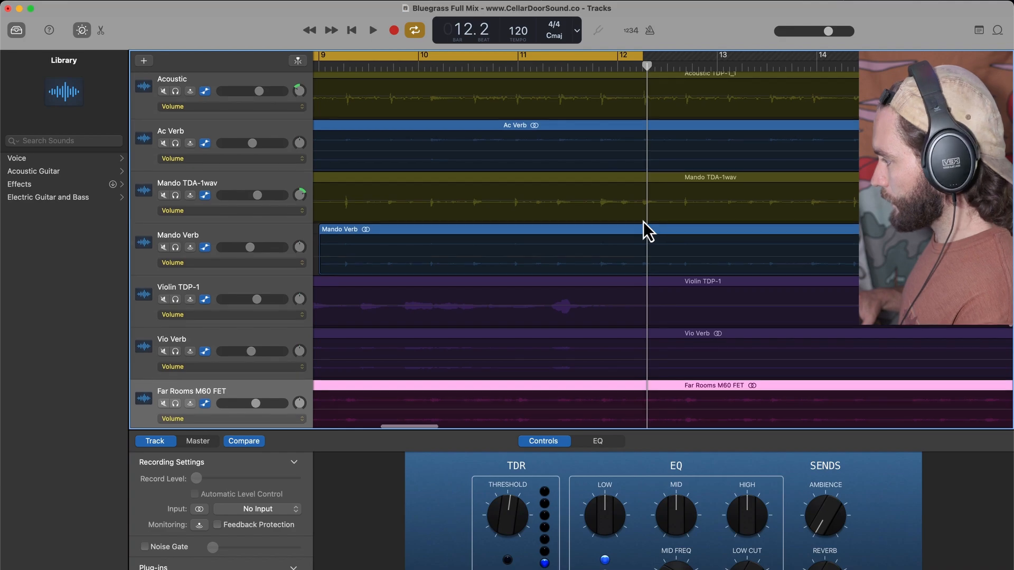
scroll(643, 221, up, 5)
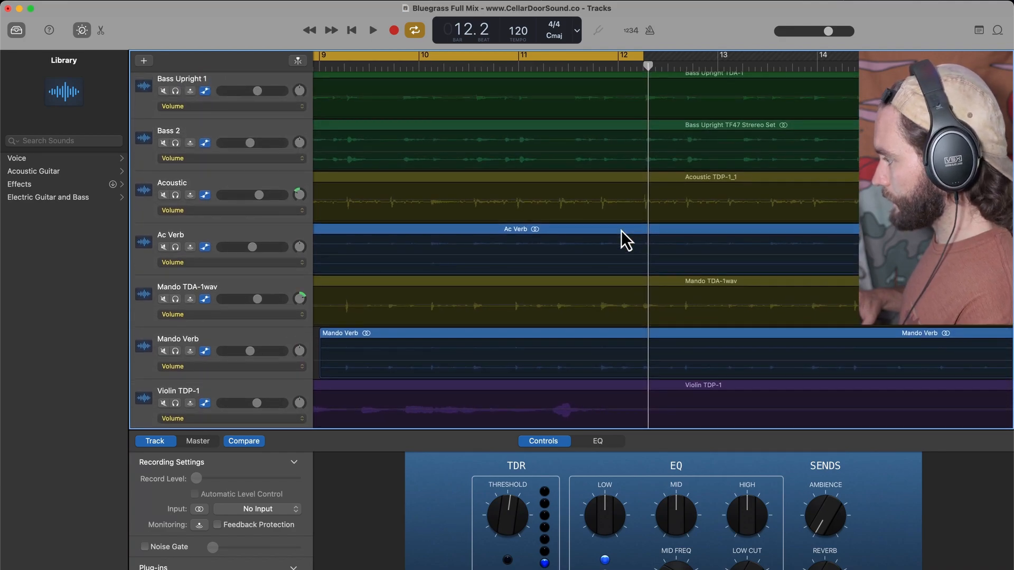
scroll(631, 202, left, 3)
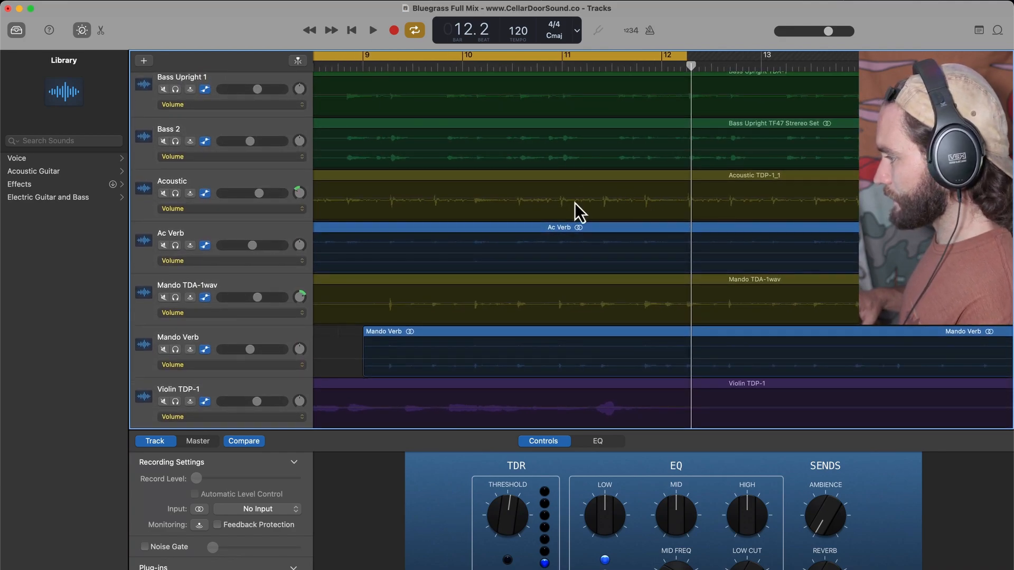
key(super+Right)
key(super+Right)
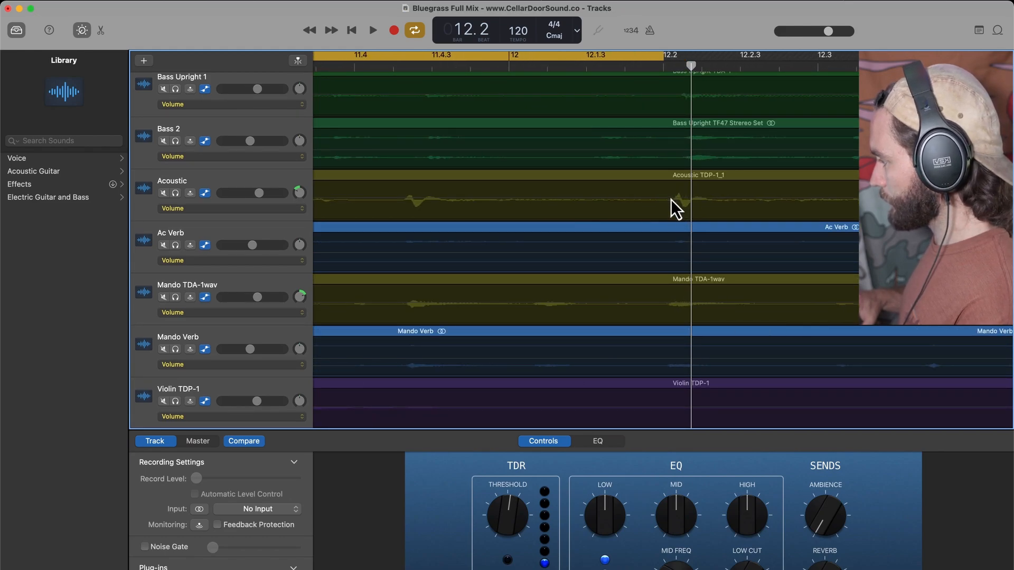
key(a)
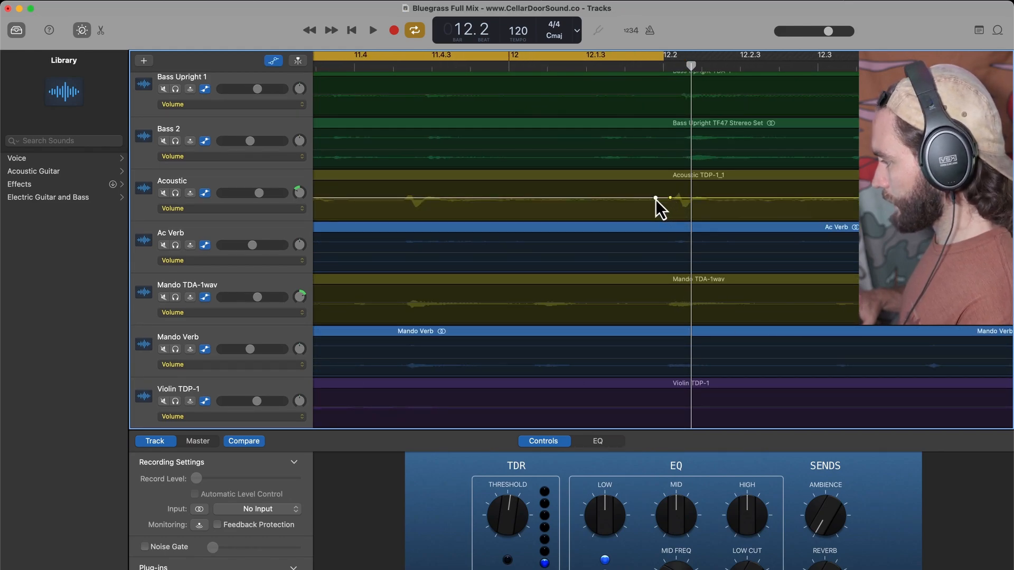
click(669, 253)
click(657, 254)
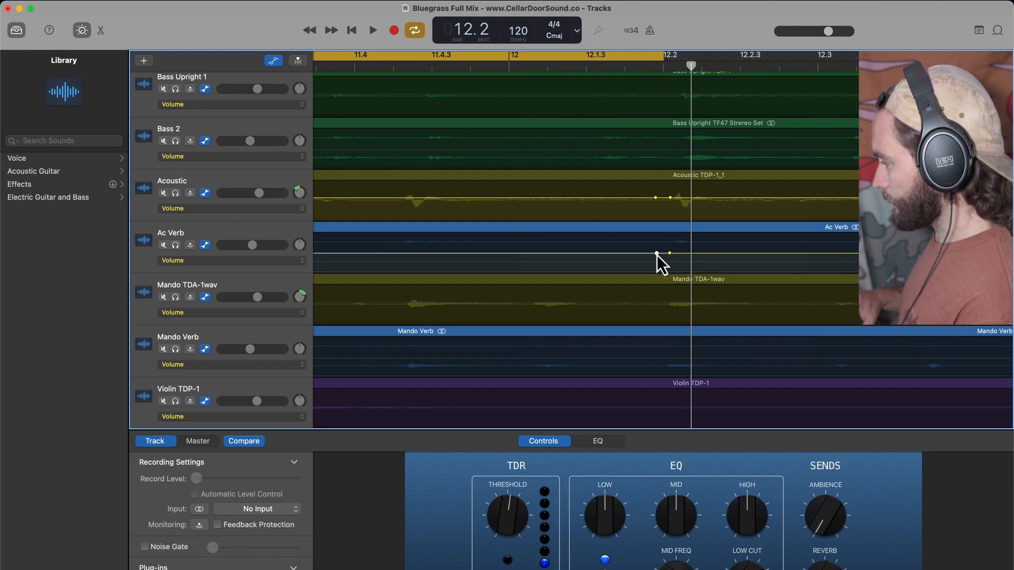
- Add matching pairs of volume points around bar 12, beat 2 on the Mando TDA-1wav and Mando Verb tracks
click(655, 307)
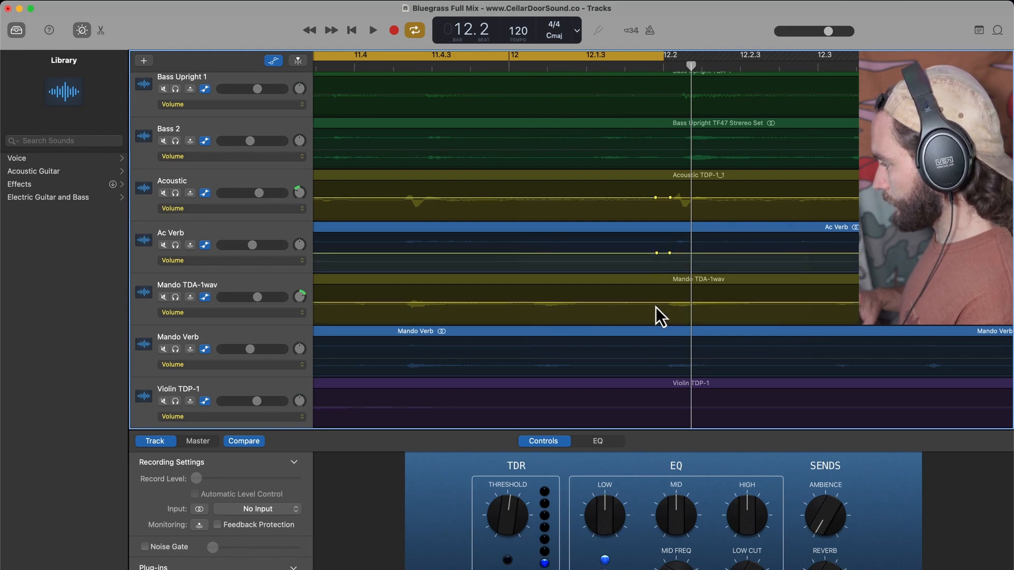
scroll(653, 306, down, 3)
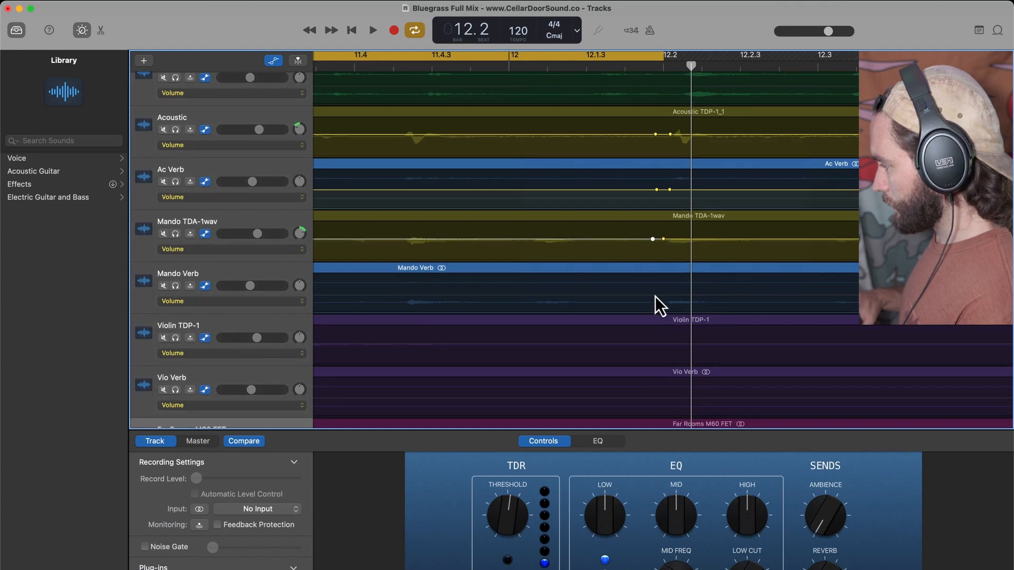
click(660, 298)
click(652, 298)
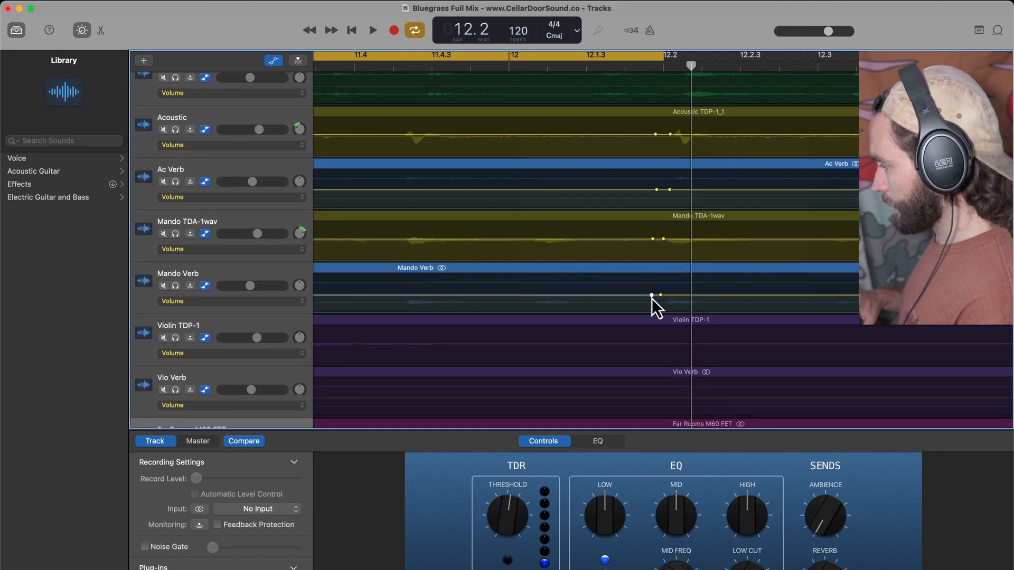
- Look over the violin, room, bass and percussion tracks around bars 8 to 14 alongside the new automation points
scroll(645, 326, down, 3)
key(super+Left)
key(super+Left)
key(super+Left)
key(super+Left)
key(super+Left)
key(super+Left)
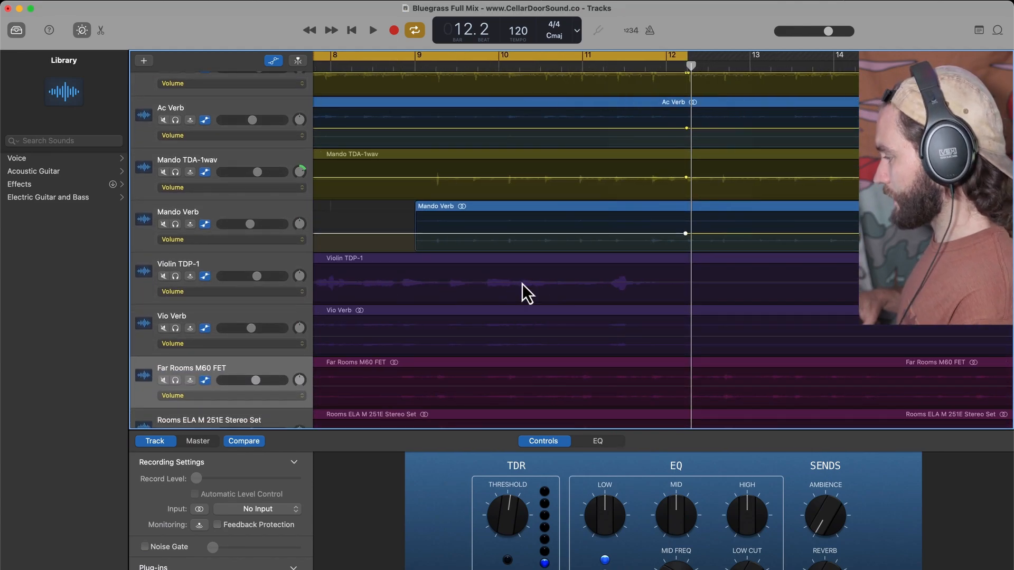
scroll(524, 289, down, 1)
scroll(525, 289, up, 5)
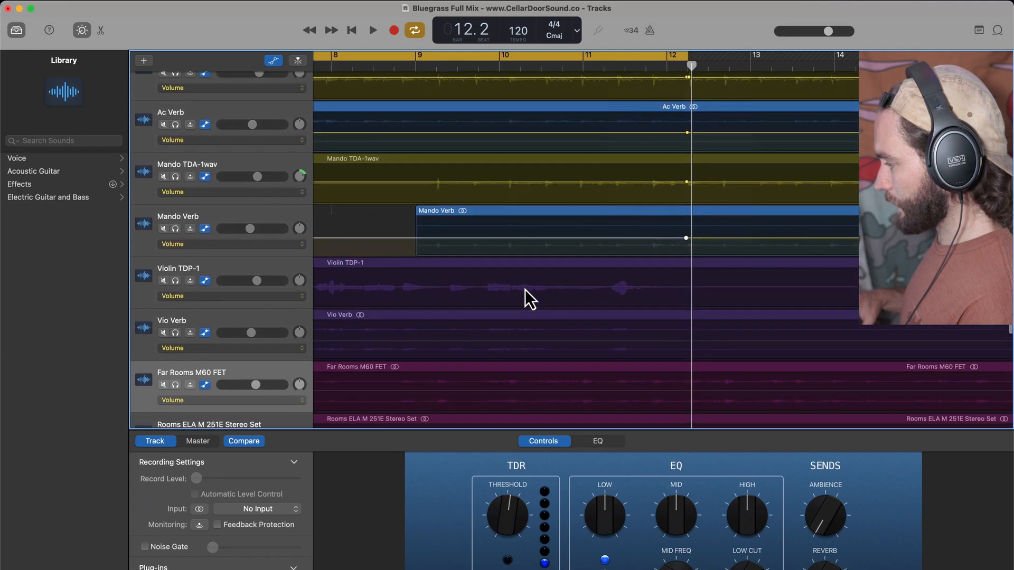
scroll(525, 290, up, 3)
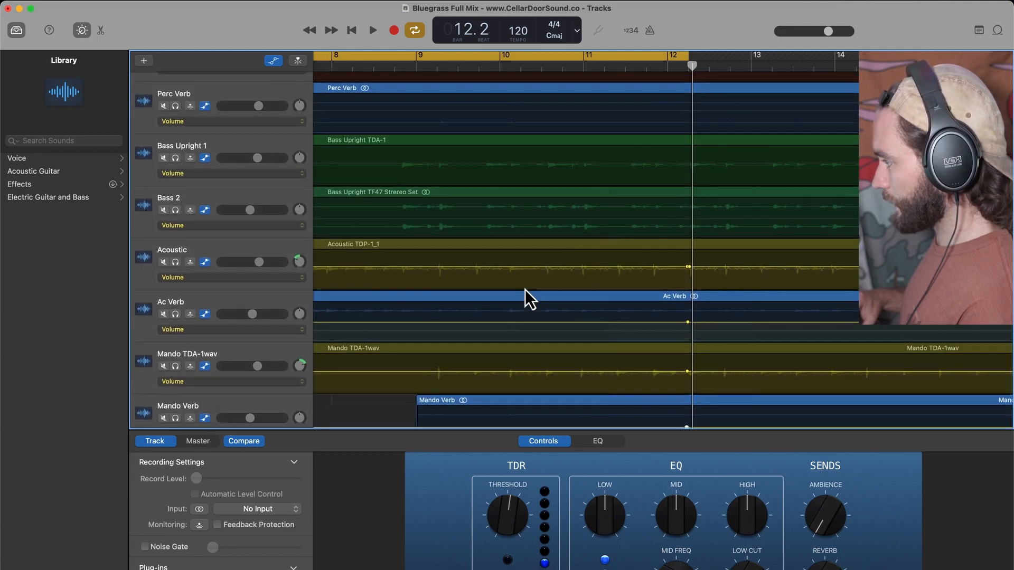
scroll(525, 289, down, 1)
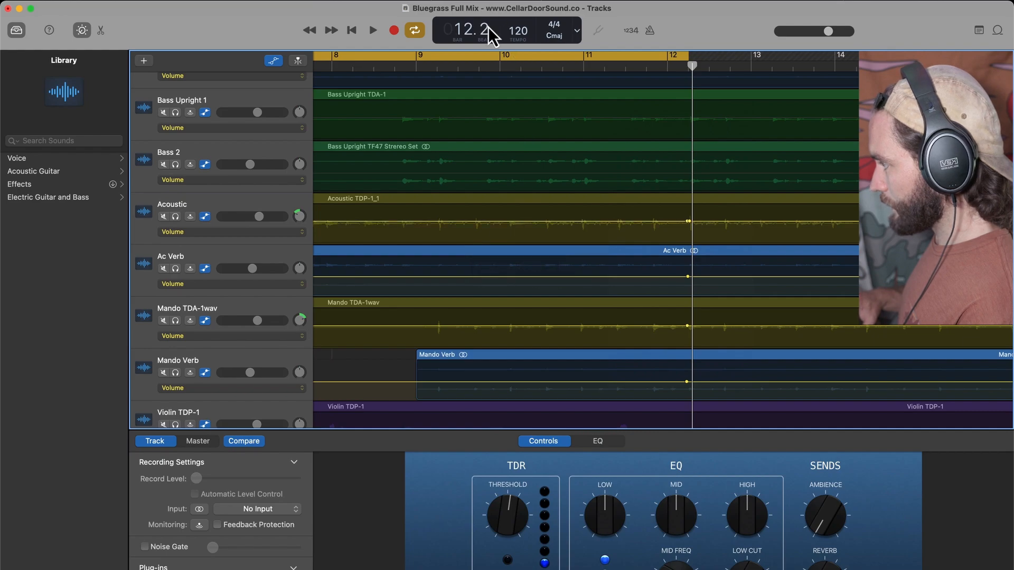
- Try lowering and raising the Acoustic volume line ahead of the bar 12 points, undoing each change
click(486, 67)
scroll(478, 210, left, 5)
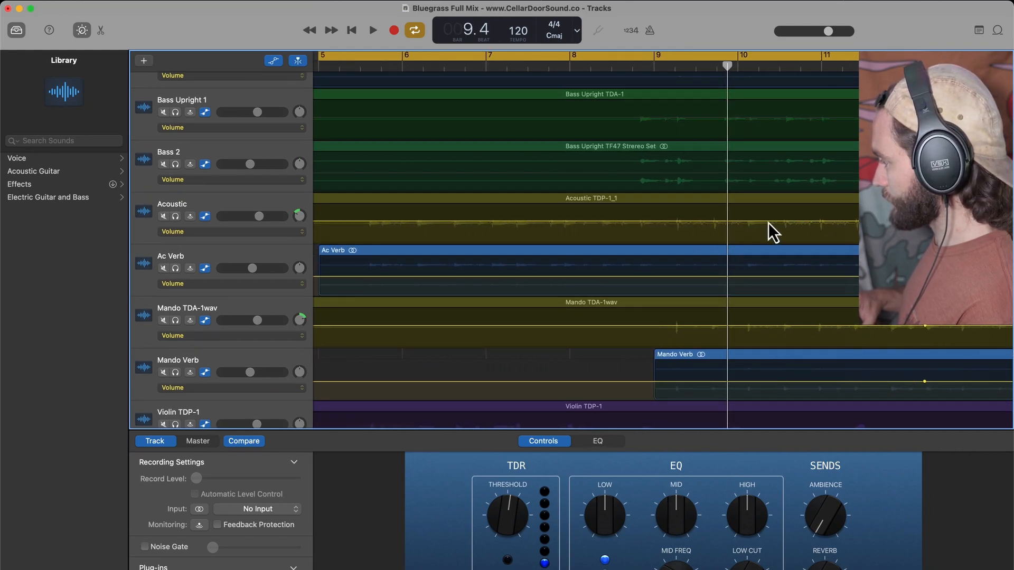
mouse_move(755, 223)
mouse_down()
mouse_move(752, 214)
mouse_move(738, 230)
mouse_up()
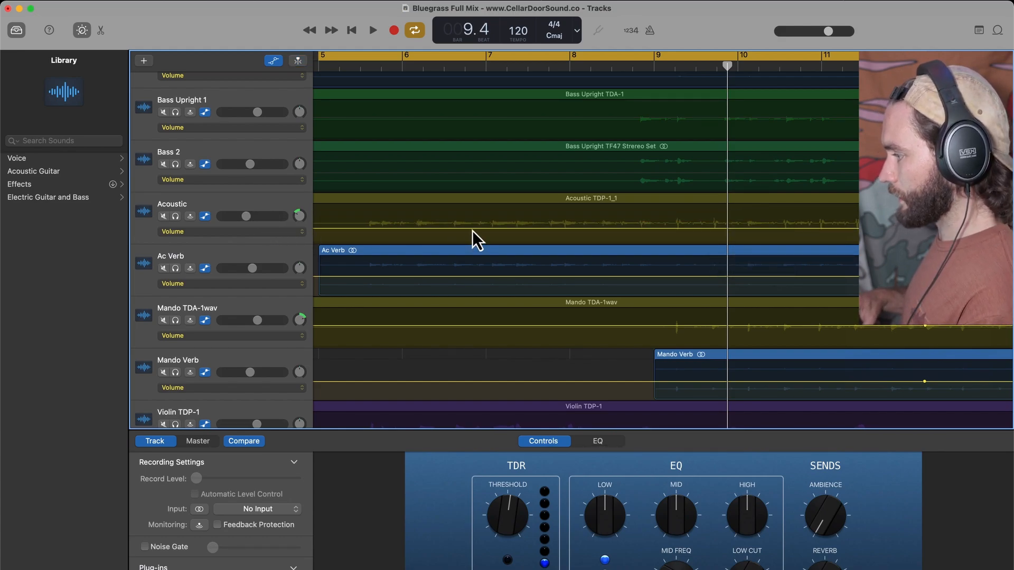
drag(472, 230, 474, 228)
key(super+z)
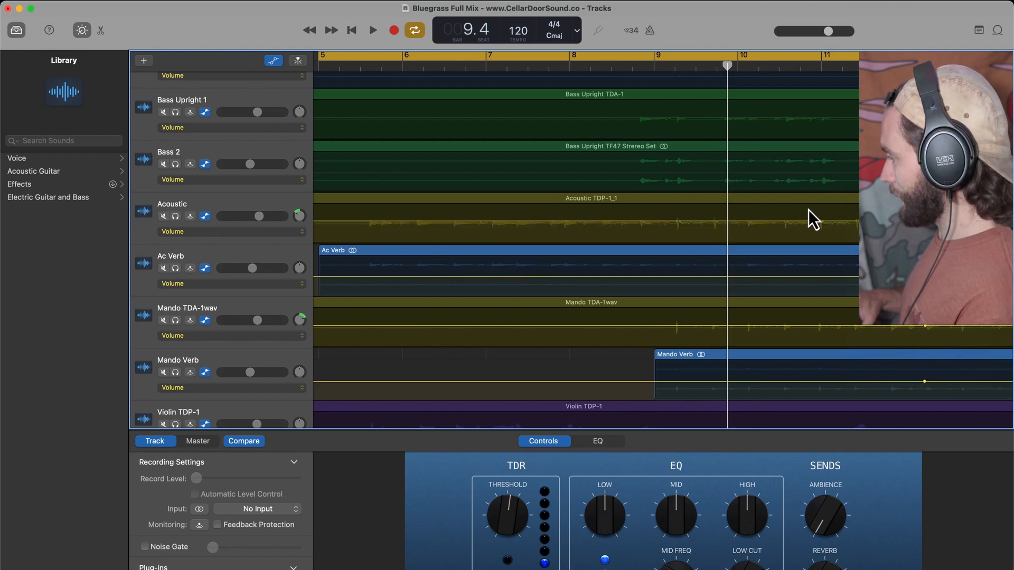
scroll(808, 210, right, 6)
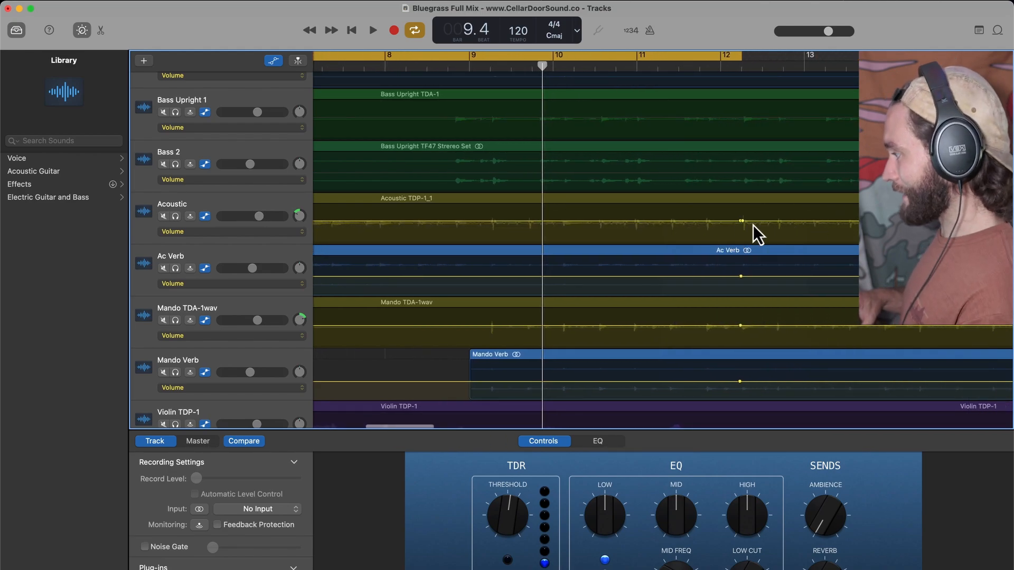
drag(727, 222, 729, 211)
scroll(848, 211, right, 12)
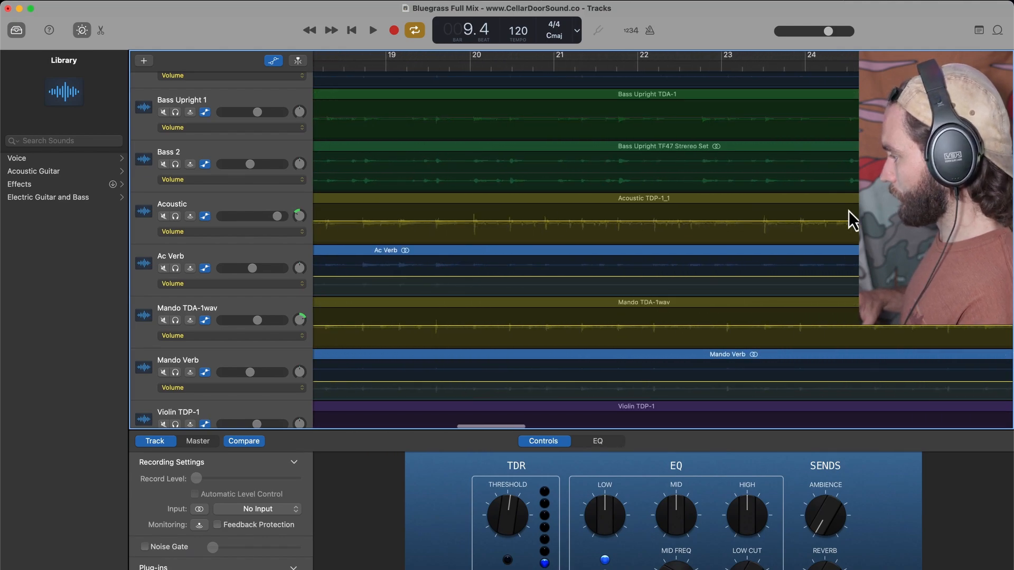
scroll(848, 211, left, 14)
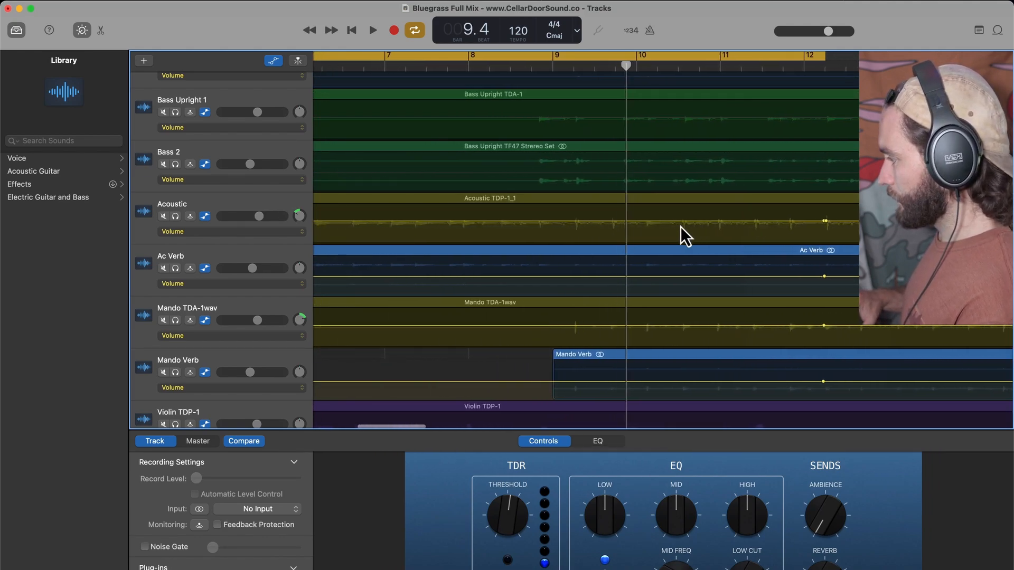
- Slightly raise the volume line before the bar 12 points on Acoustic, Ac Verb, Mando TDA-1wav and Mando Verb
click(591, 223)
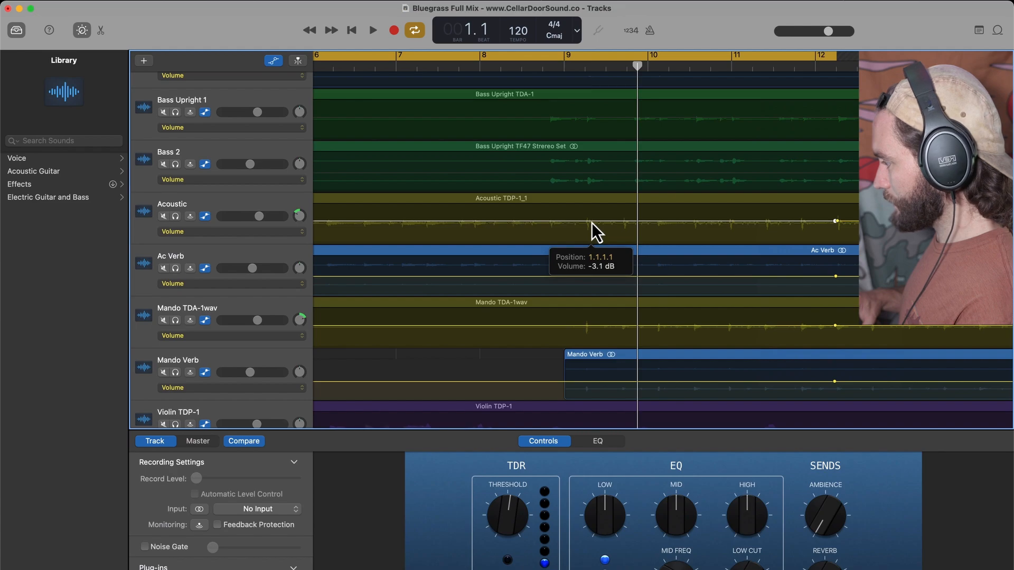
drag(592, 223, 591, 221)
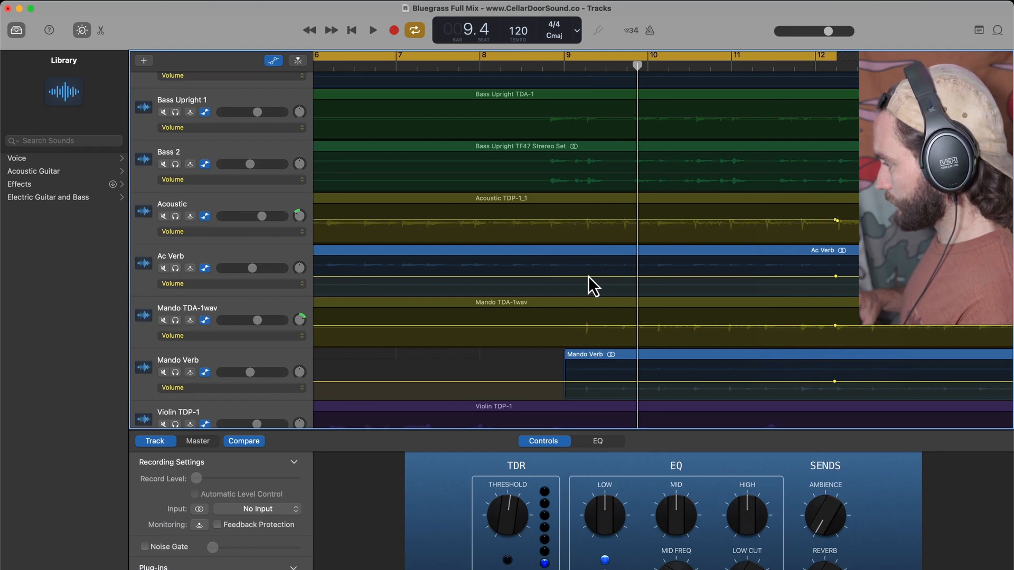
drag(588, 277, 588, 281)
drag(587, 325, 588, 325)
drag(588, 383, 587, 382)
- Play the cycled intro from bar 5 and raise the Mando TDA-1wav intro volume line a little further
key(space)
scroll(588, 382, down, 5)
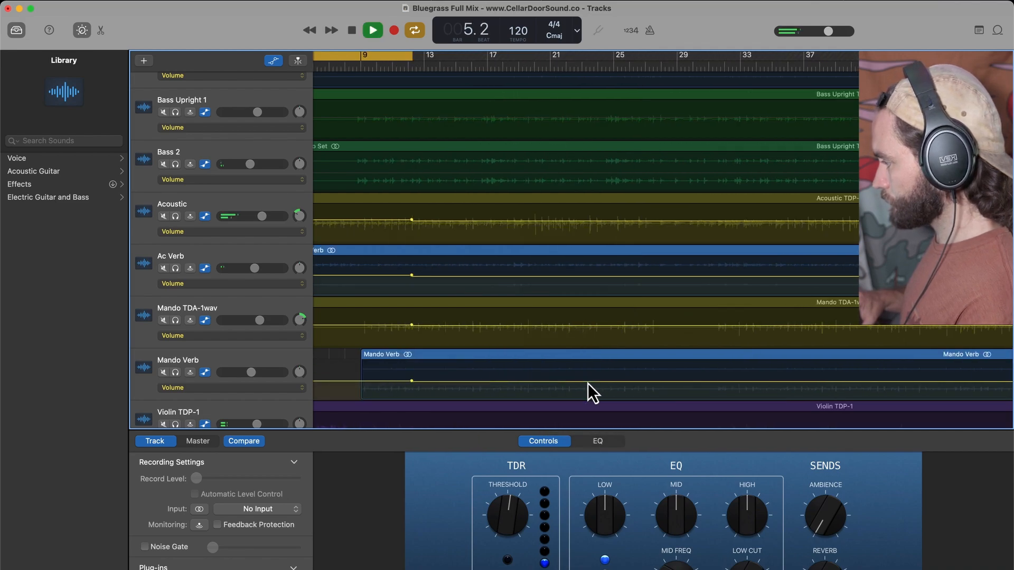
scroll(473, 371, left, 3)
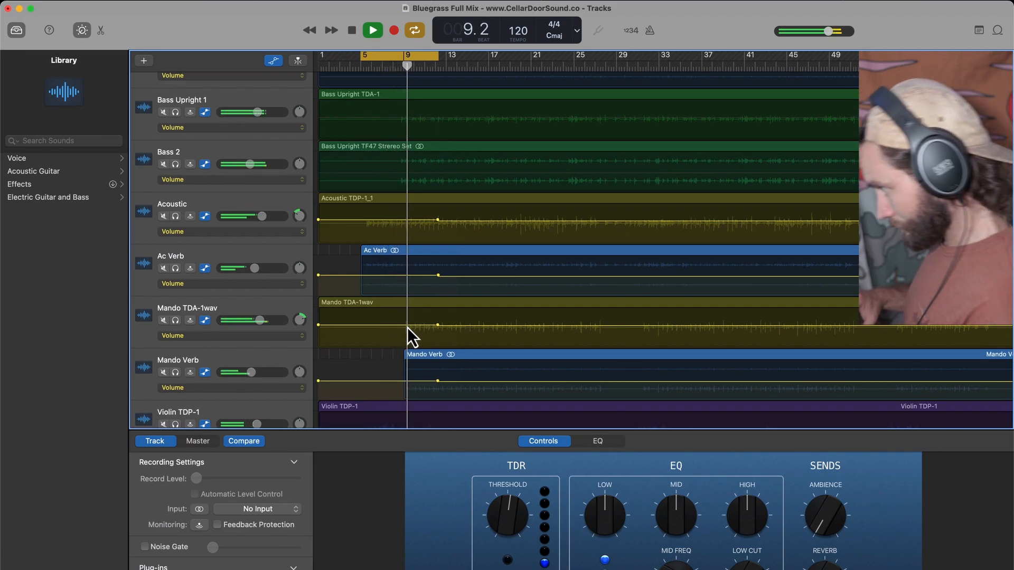
drag(407, 326, 401, 326)
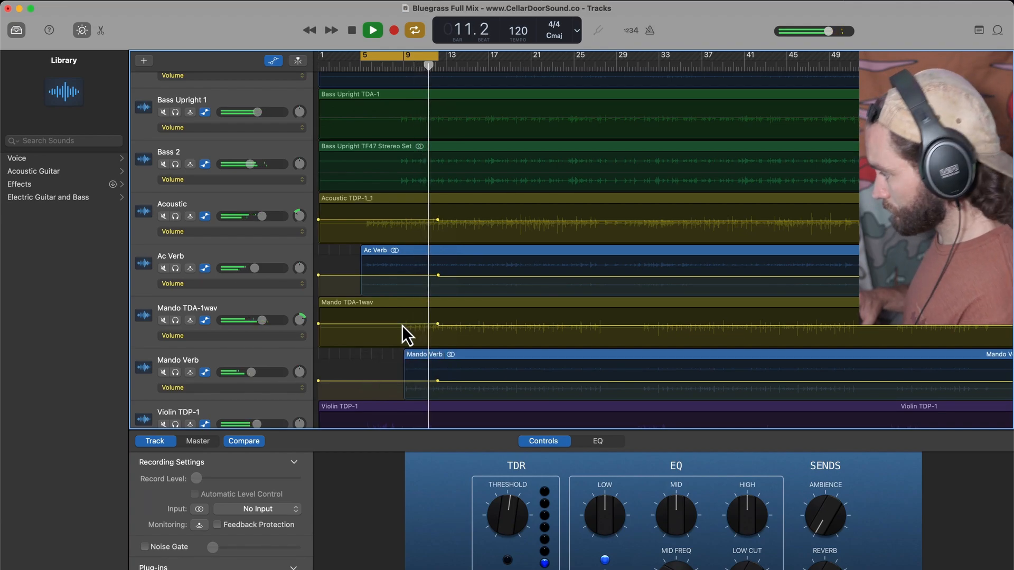
- Turn off cycling and play from about bar 8 past bar 13 to check the volume change at the end of the intro
click(434, 62)
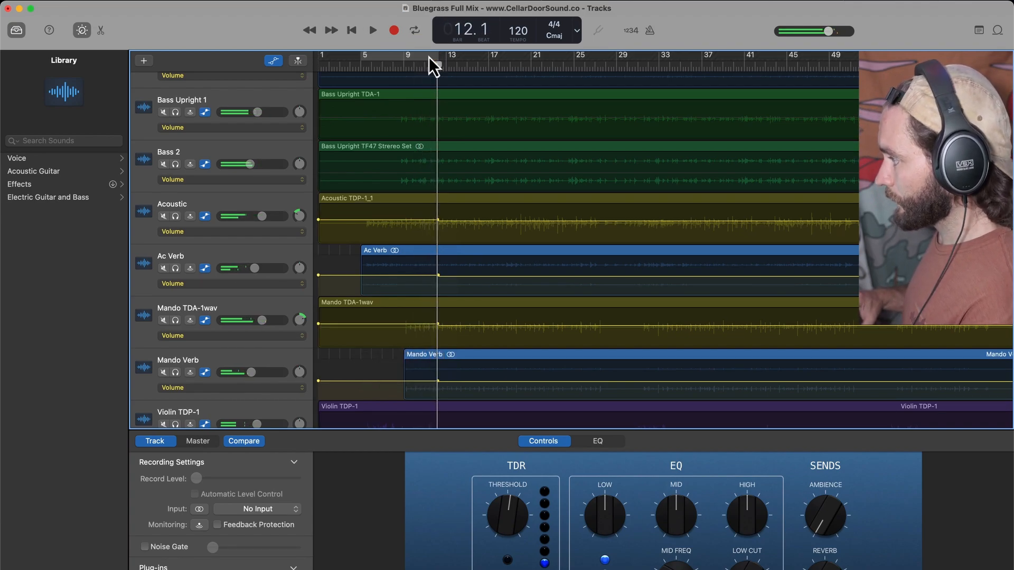
click(414, 66)
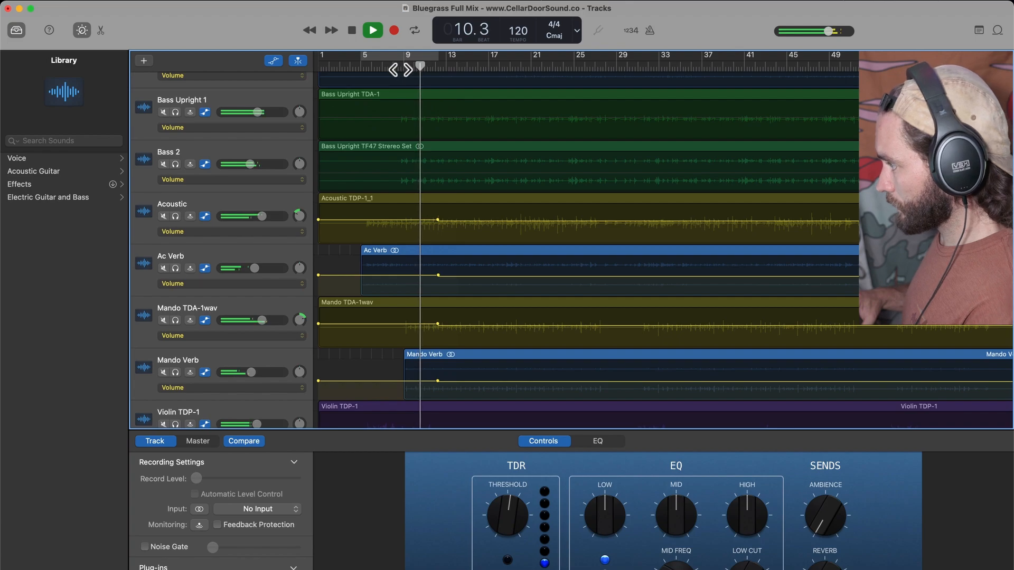
click(399, 67)
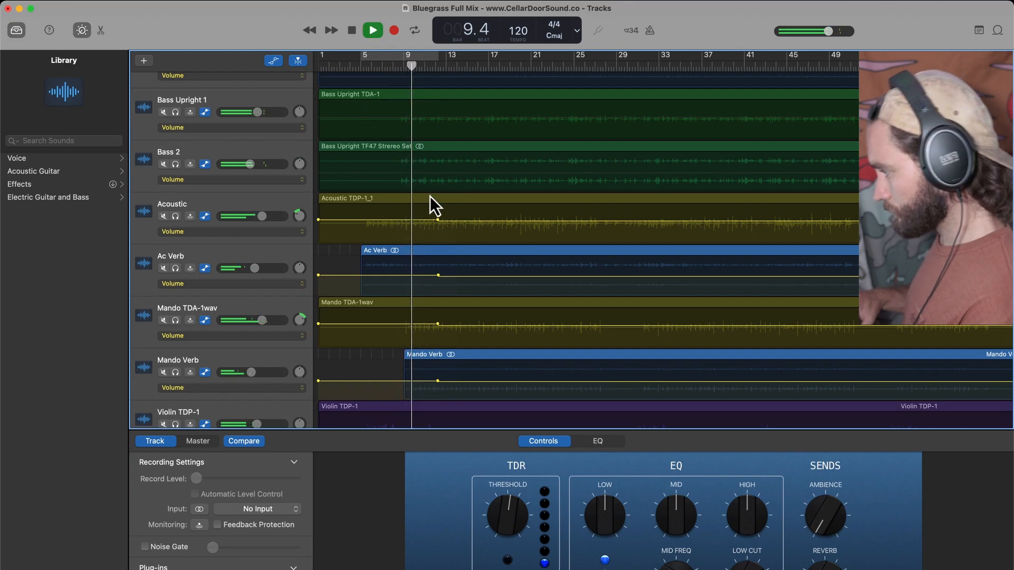
scroll(405, 352, down, 5)
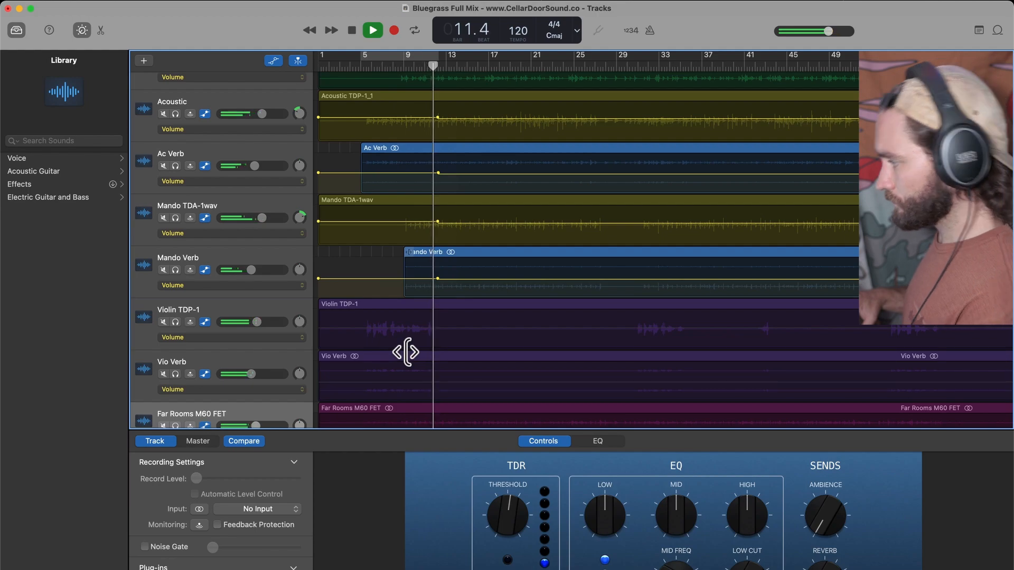
scroll(420, 340, down, 2)
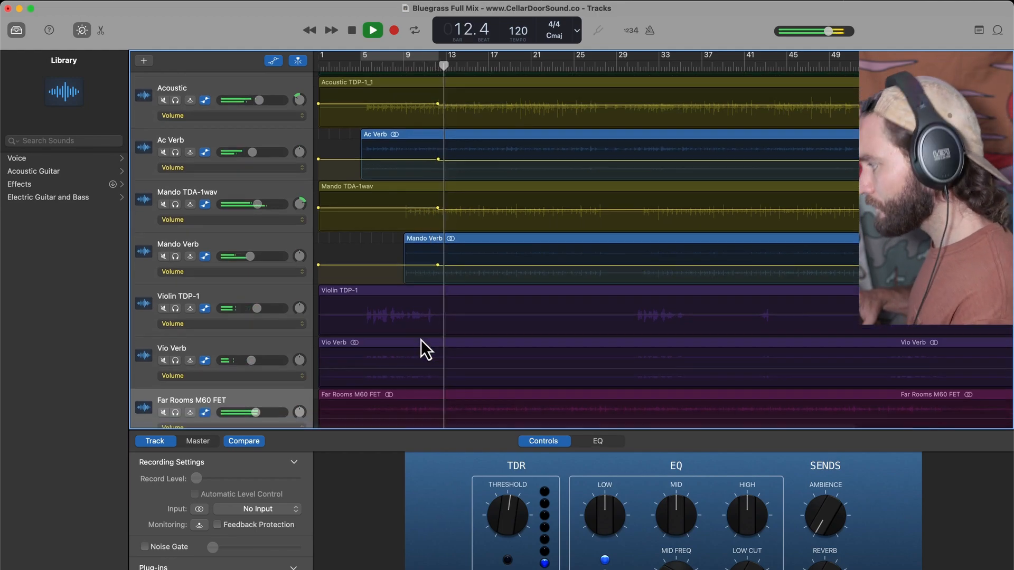
scroll(455, 309, down, 2)
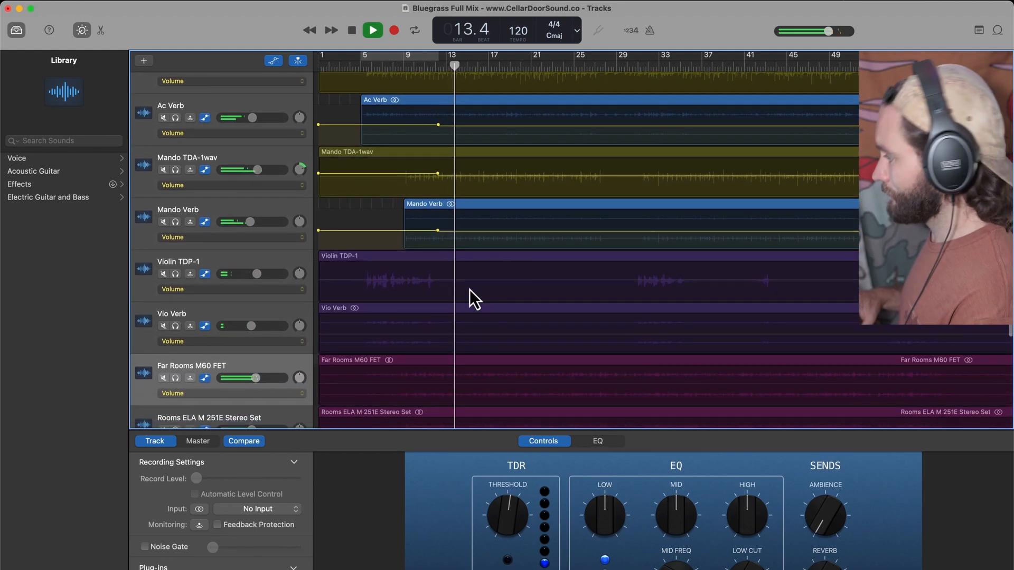
- Slightly lower the volume line after the bar 12 points on Mando TDA-1wav, Ac Verb and Mando Verb
scroll(495, 213, up, 2)
scroll(495, 214, up, 1)
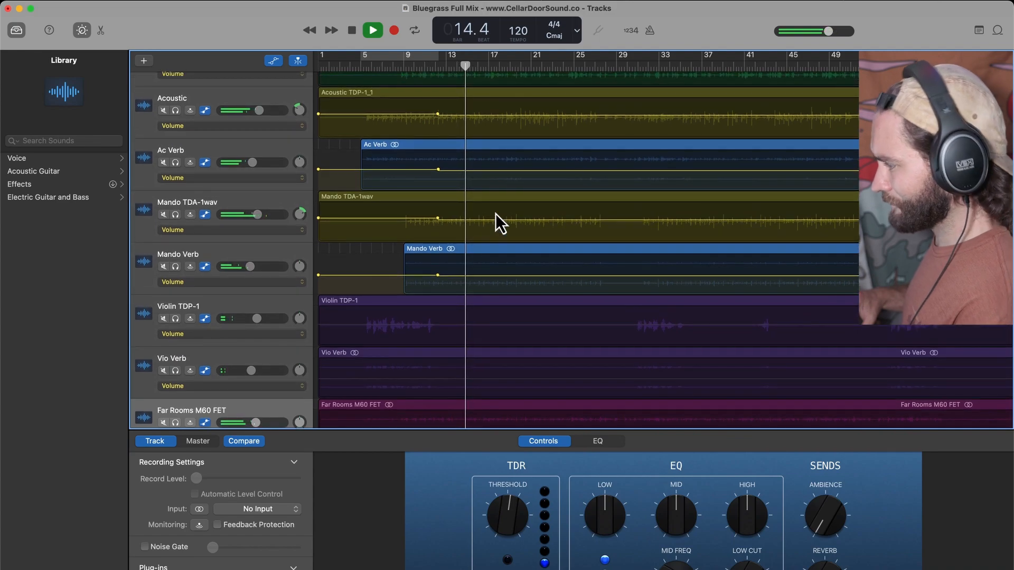
drag(473, 221, 473, 223)
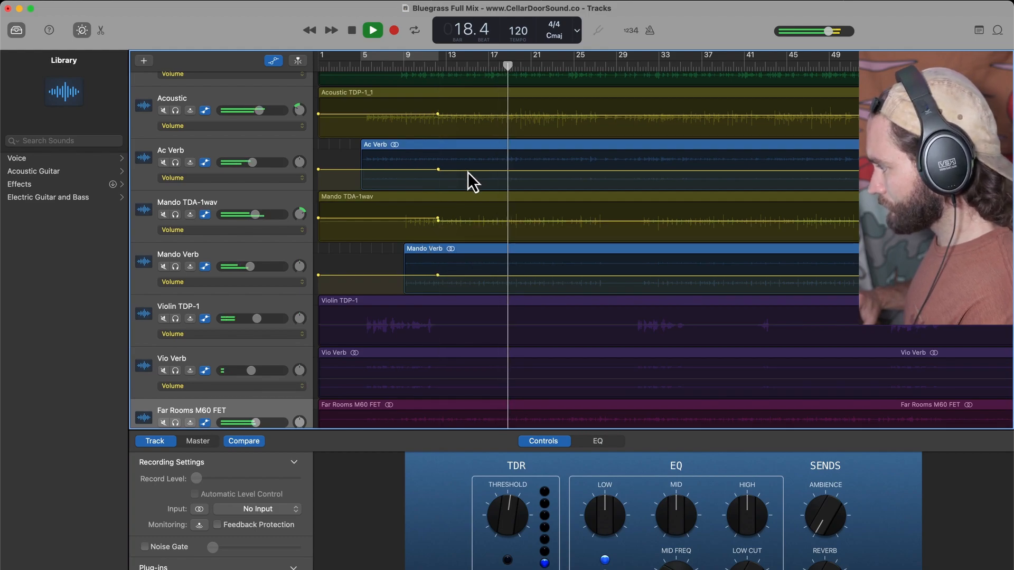
drag(468, 172, 467, 173)
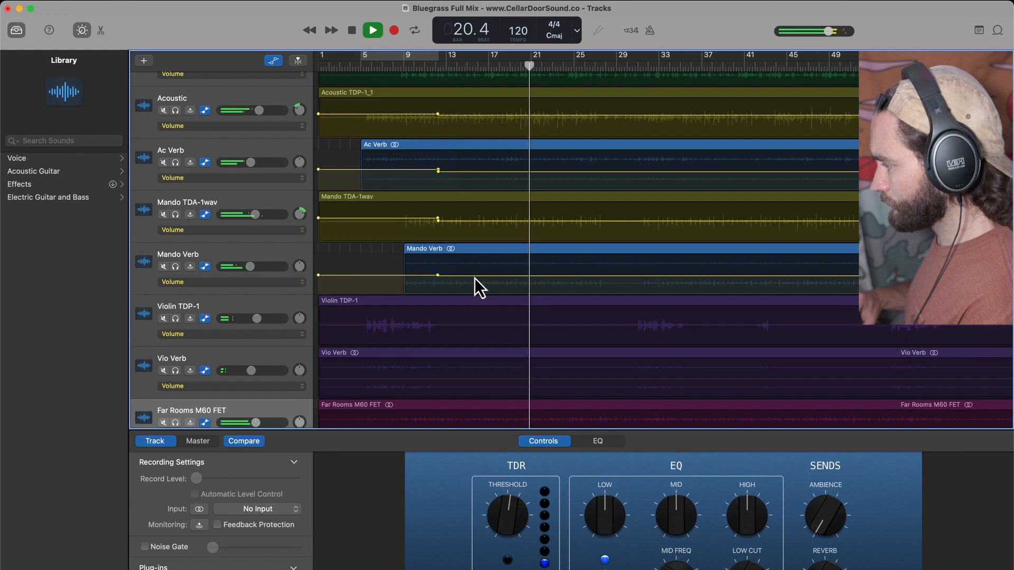
drag(474, 277, 474, 280)
- Briefly solo and unsolo Rooms ELA M 251E, Far Rooms M60 FET and VOX Group TF51 in turn during playback
scroll(474, 280, down, 2)
scroll(474, 280, down, 5)
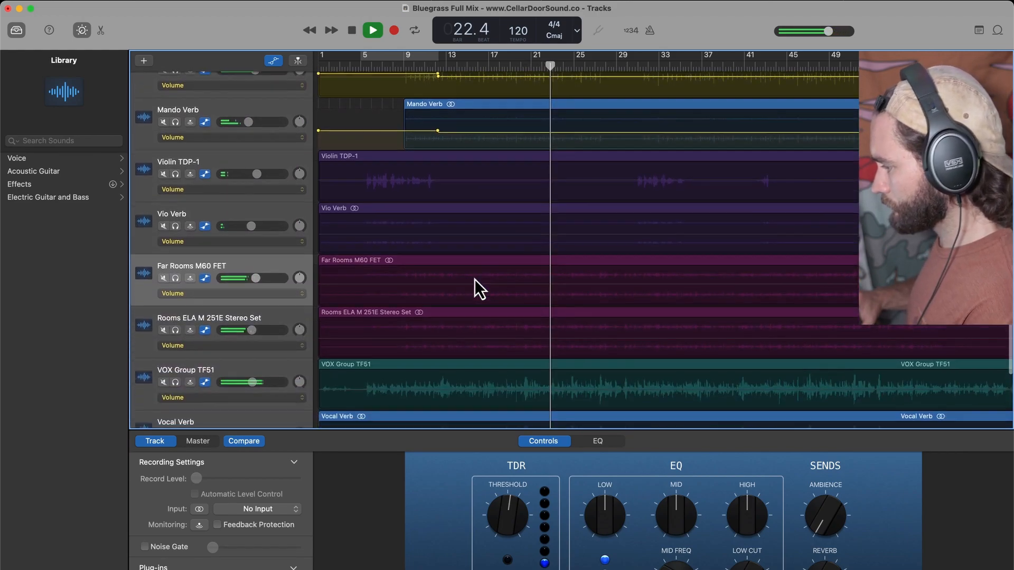
click(175, 321)
click(176, 320)
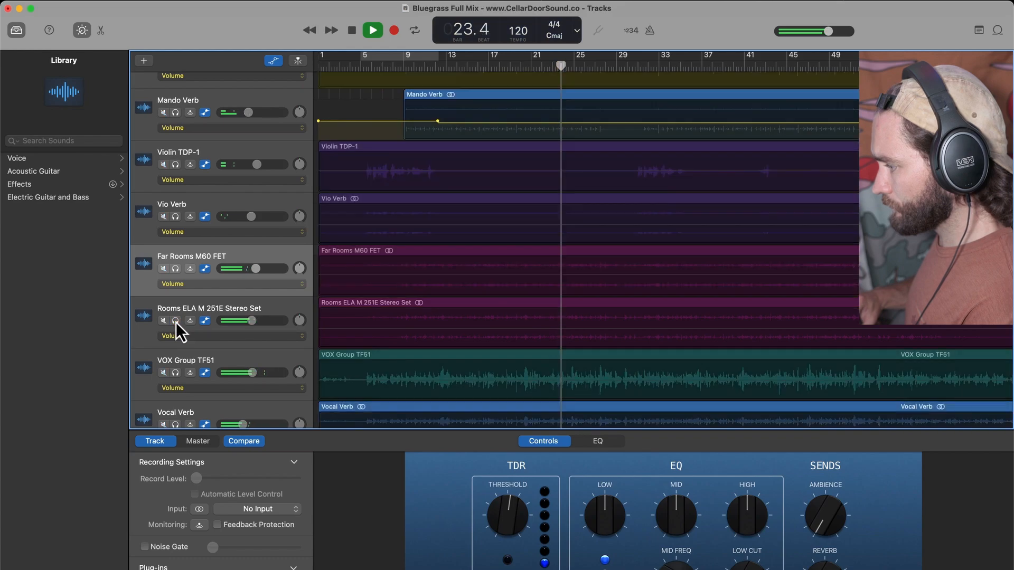
click(176, 267)
click(176, 268)
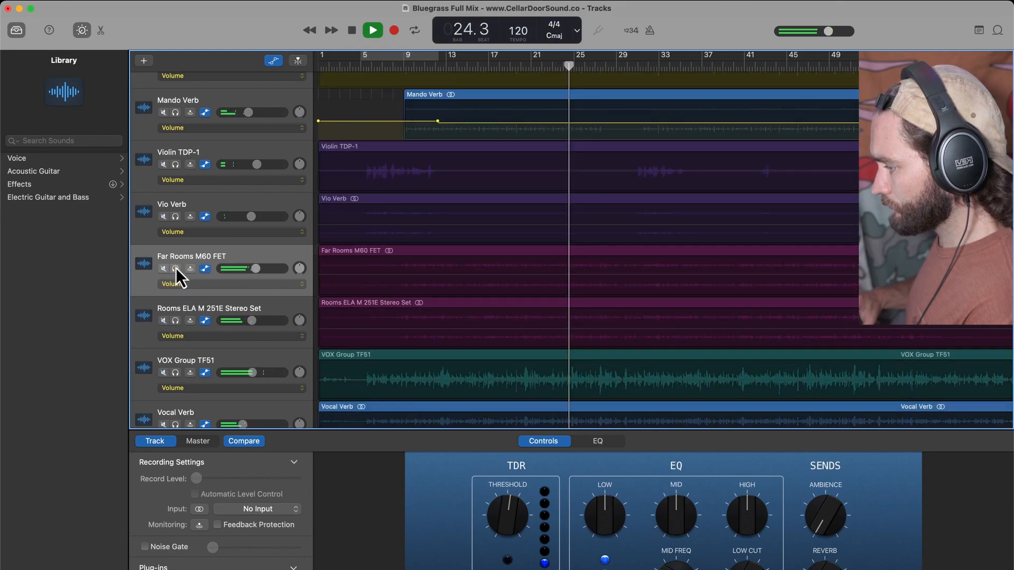
click(177, 372)
click(176, 372)
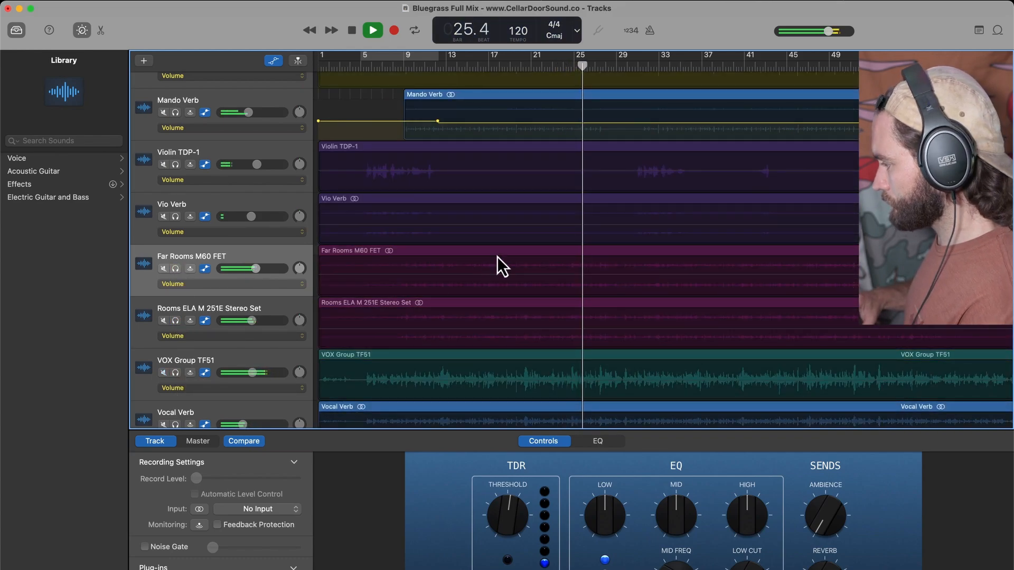
- Stop playback at the violin entrance, move the playhead to bar 31 and draw a short cycle range starting there
scroll(587, 261, up, 2)
scroll(587, 261, up, 5)
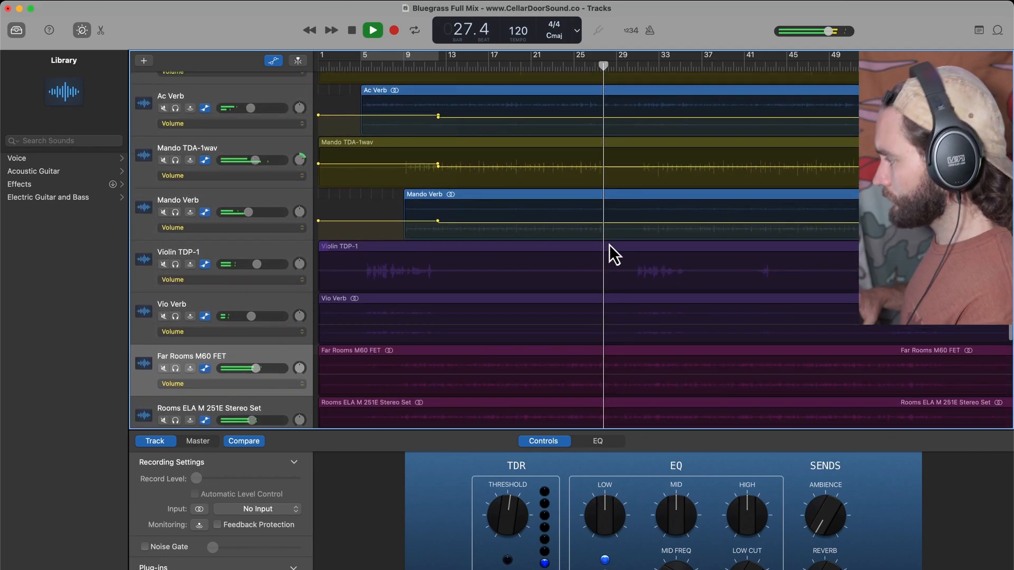
scroll(609, 245, up, 1)
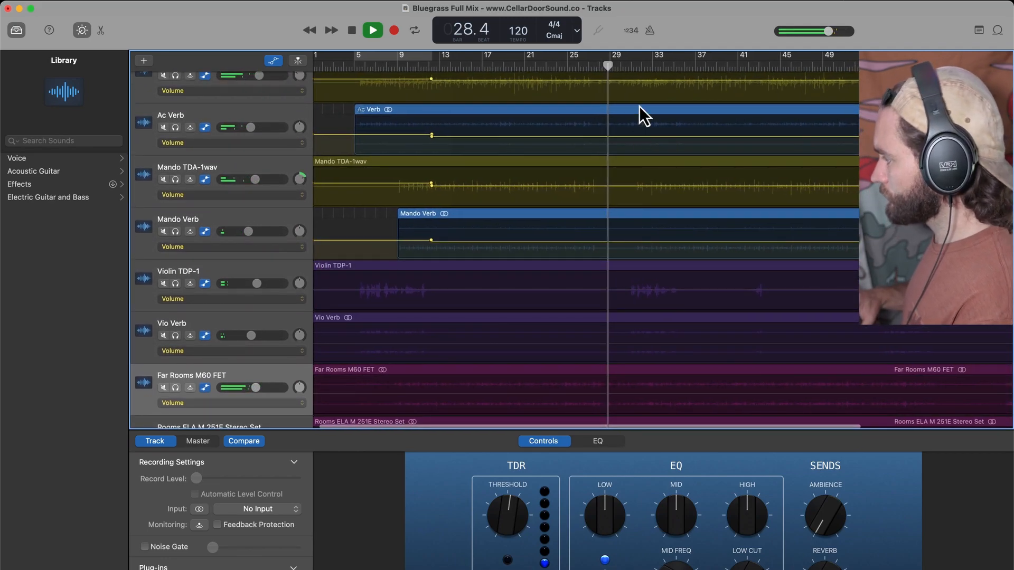
scroll(636, 68, up, 5)
scroll(636, 68, up, 5)
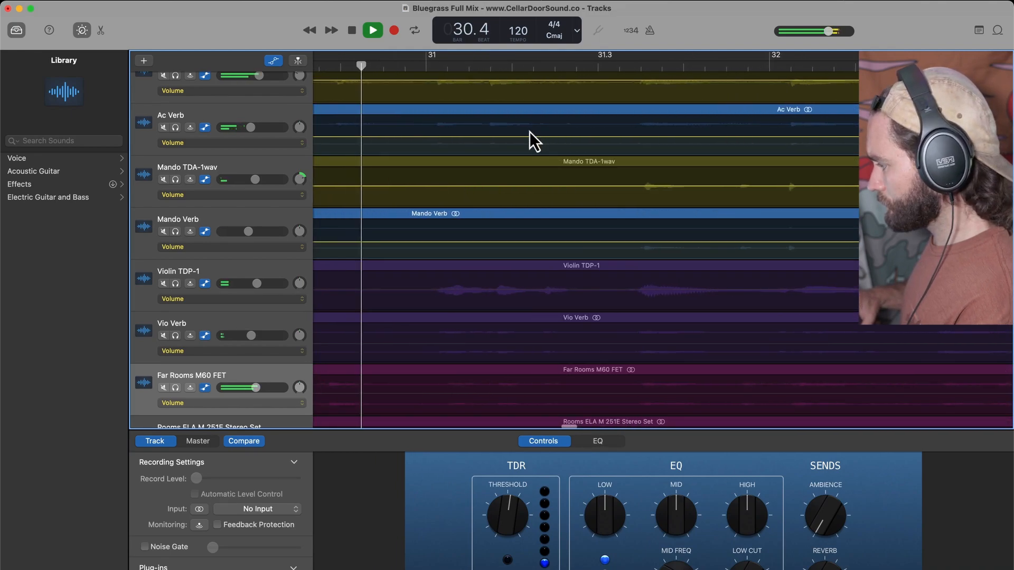
key(space)
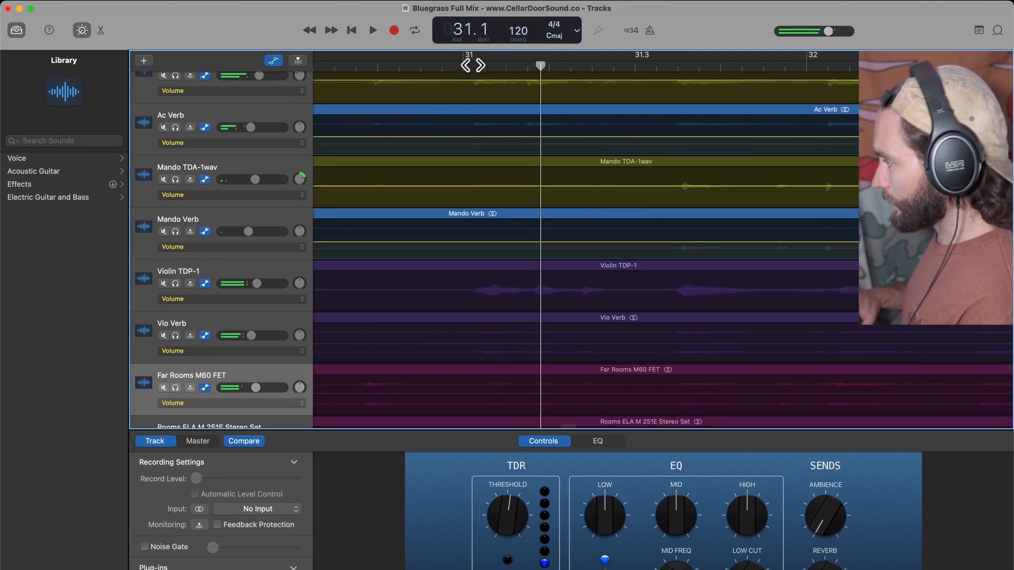
click(473, 65)
drag(465, 58, 623, 50)
key(super+Left)
key(super+Left)
key(super+Left)
key(super+Left)
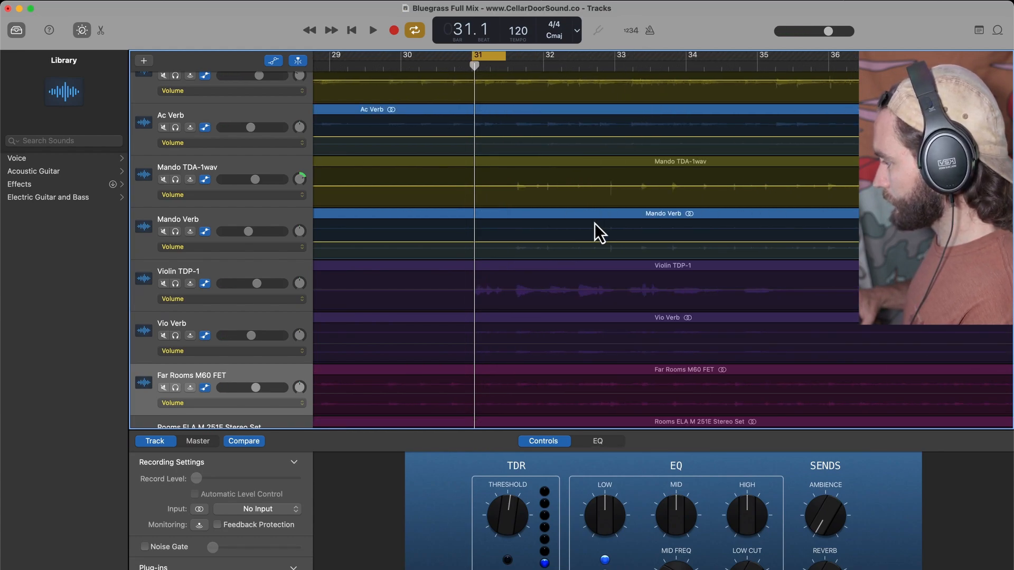
- Turn off cycling and play from bar 35 to bar 36 to check where the violin part ends
scroll(594, 223, right, 2)
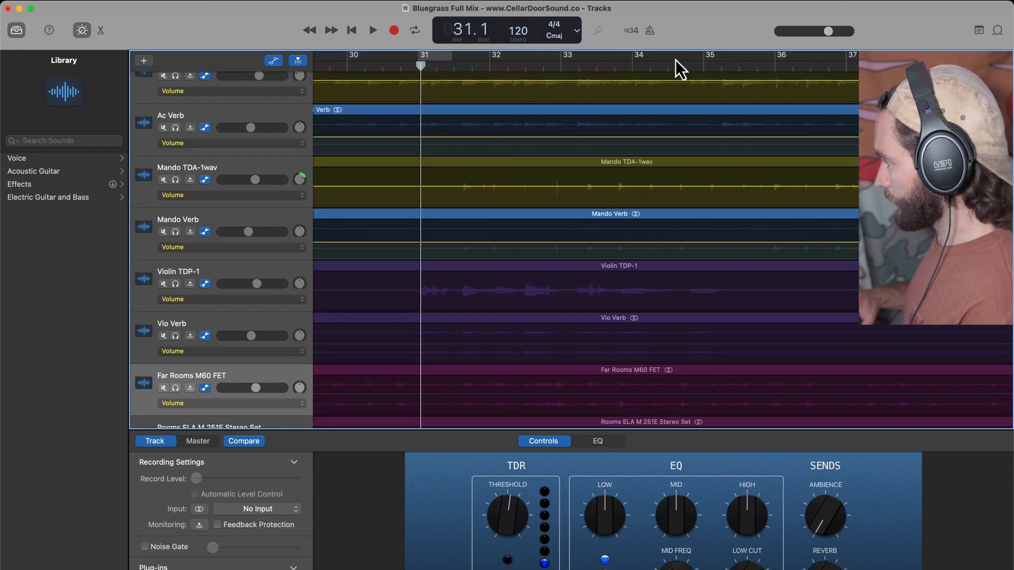
click(690, 65)
key(space)
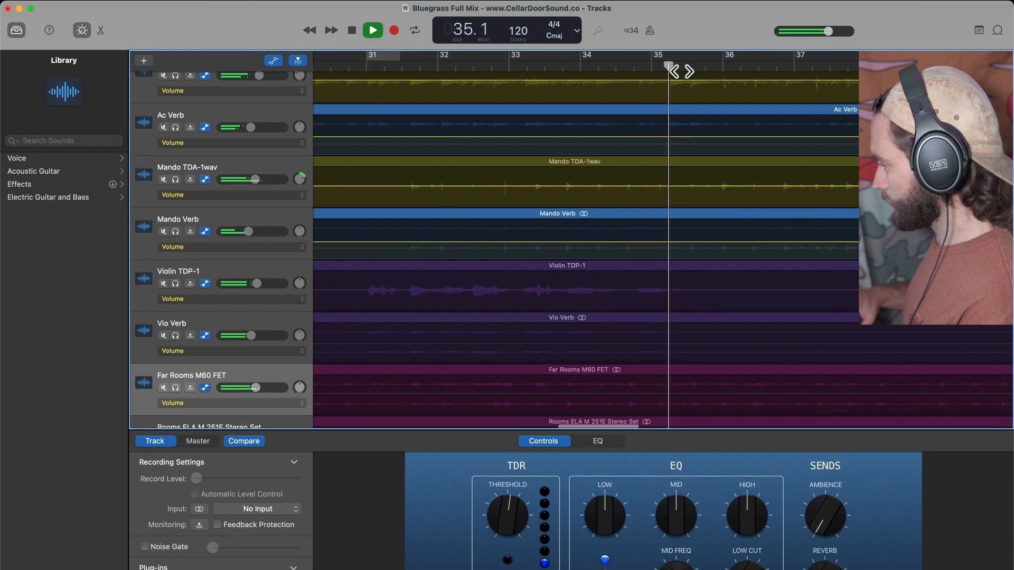
key(space)
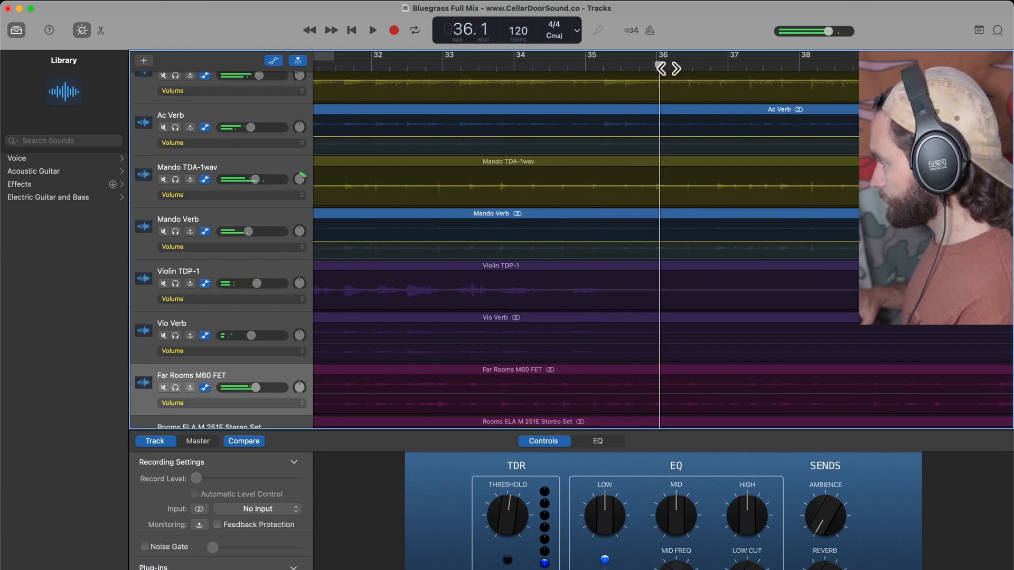
key(super+Right)
key(super+Right)
key(super+Right)
- Place the playhead just before bar 36 and set the cycle range to bars 31 through 36
drag(654, 68, 627, 66)
key(super+Left)
key(super+Left)
key(super+Left)
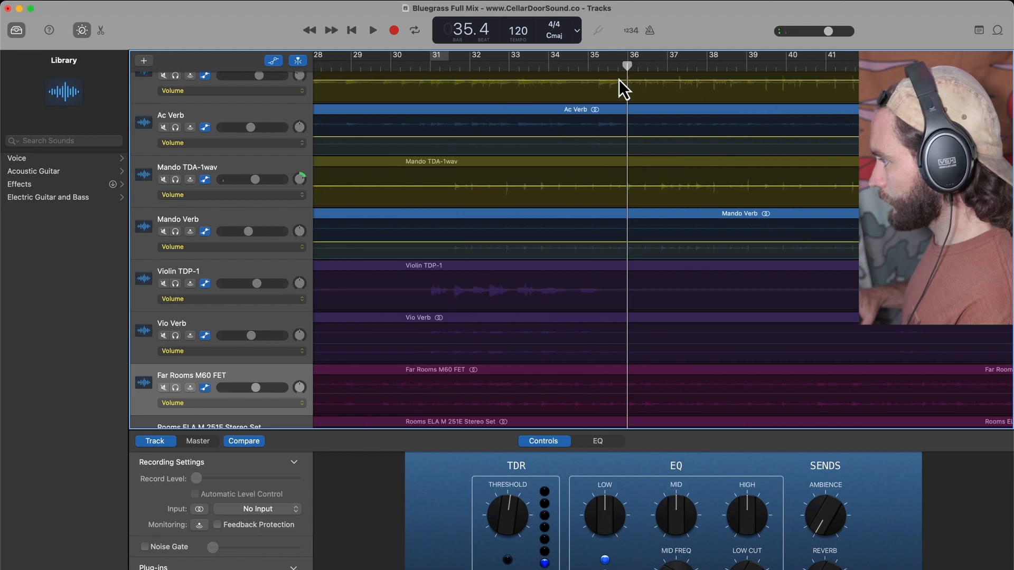
drag(432, 59, 629, 108)
- Add a pair of volume points just before bar 36 on Acoustic, Ac Verb, Mando TDA-1wav and Mando Verb
key(super+Right)
key(super+Right)
key(super+Right)
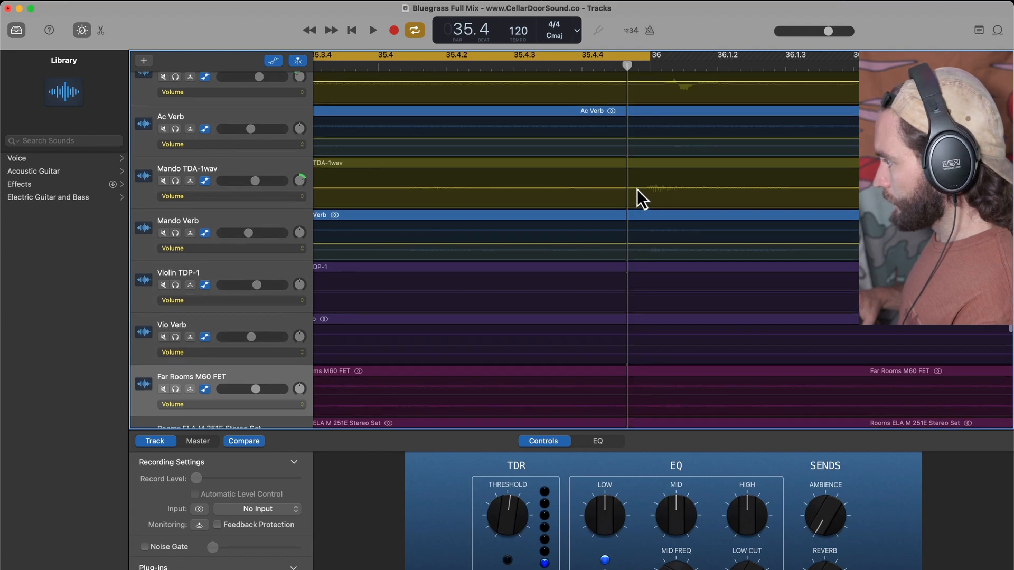
scroll(637, 189, up, 4)
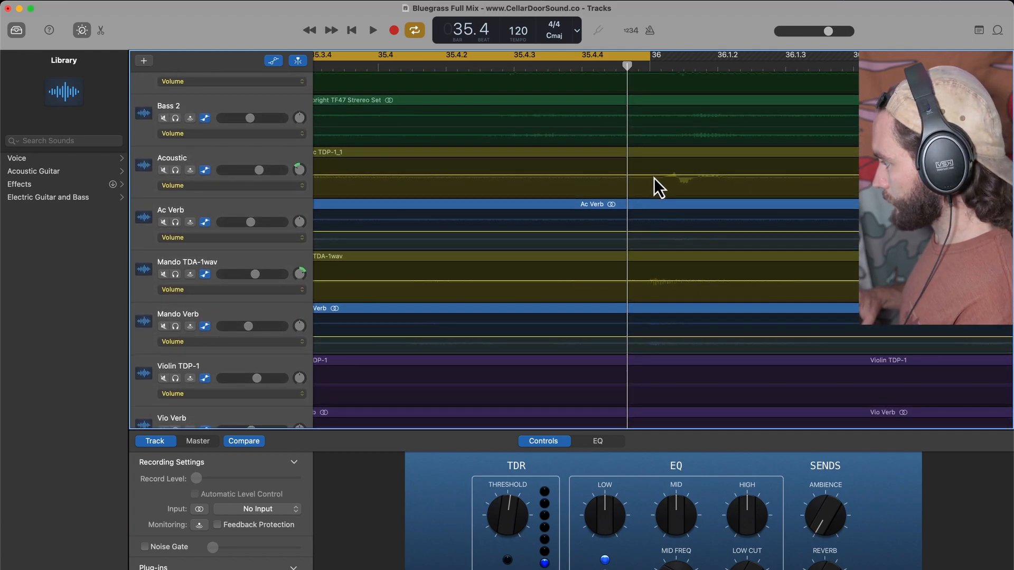
click(654, 177)
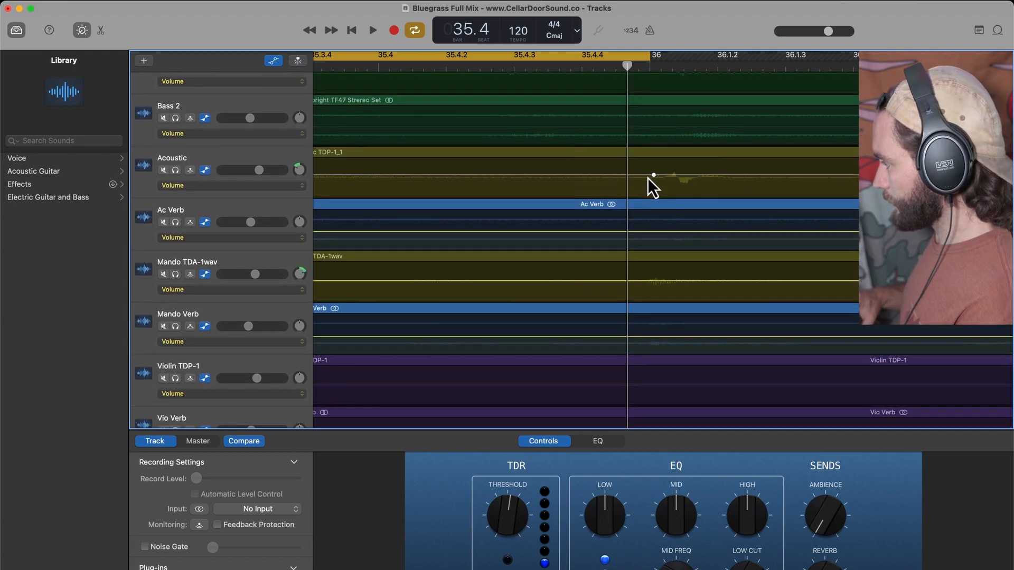
click(649, 232)
click(642, 232)
click(641, 281)
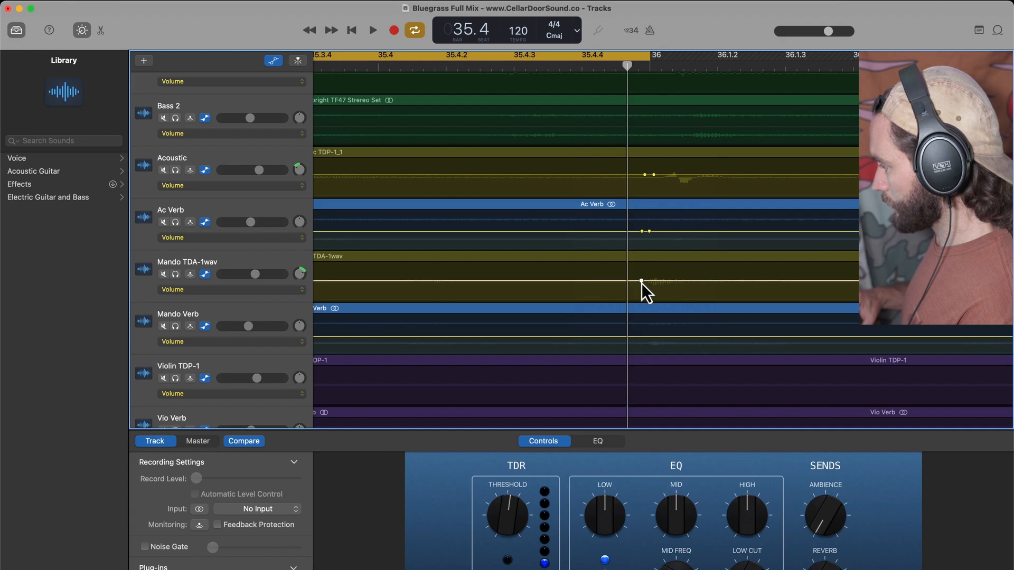
click(634, 281)
click(640, 336)
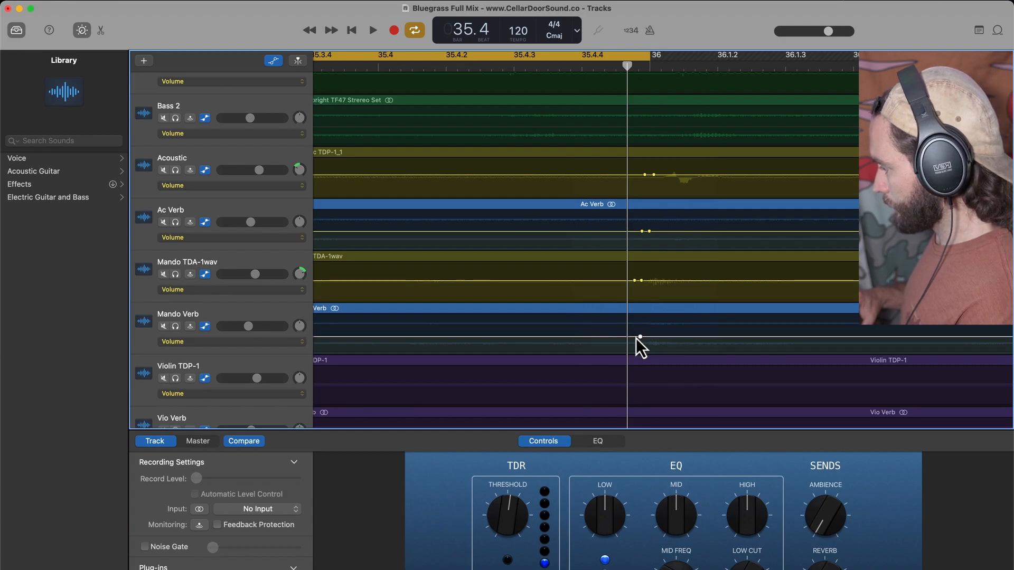
click(635, 336)
- Move the playhead to bar 31 and add a pair of volume points there on Acoustic, Ac Verb, Mando TDA-1wav and Mando Verb
scroll(636, 338, down, 2)
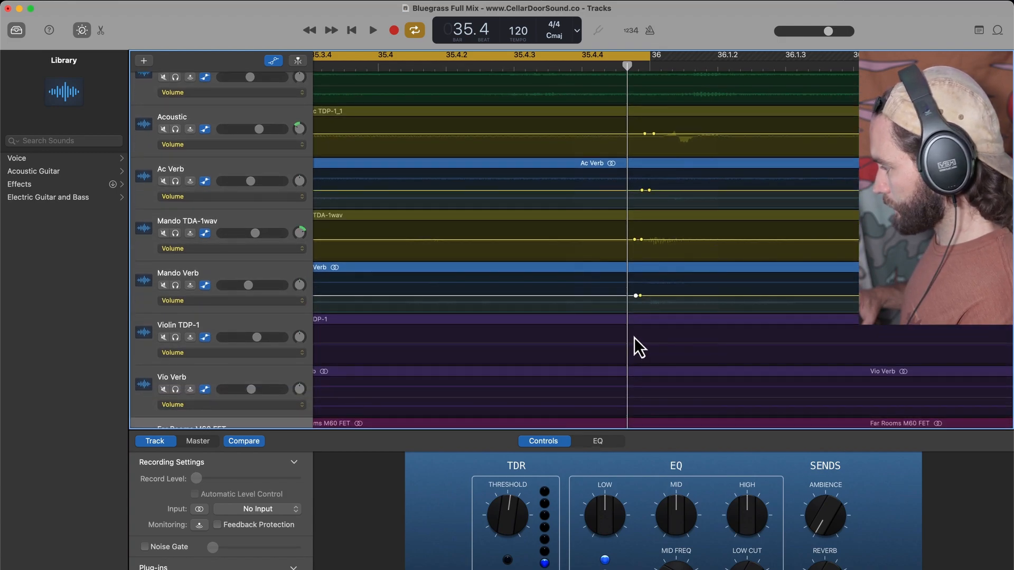
scroll(634, 337, down, 2)
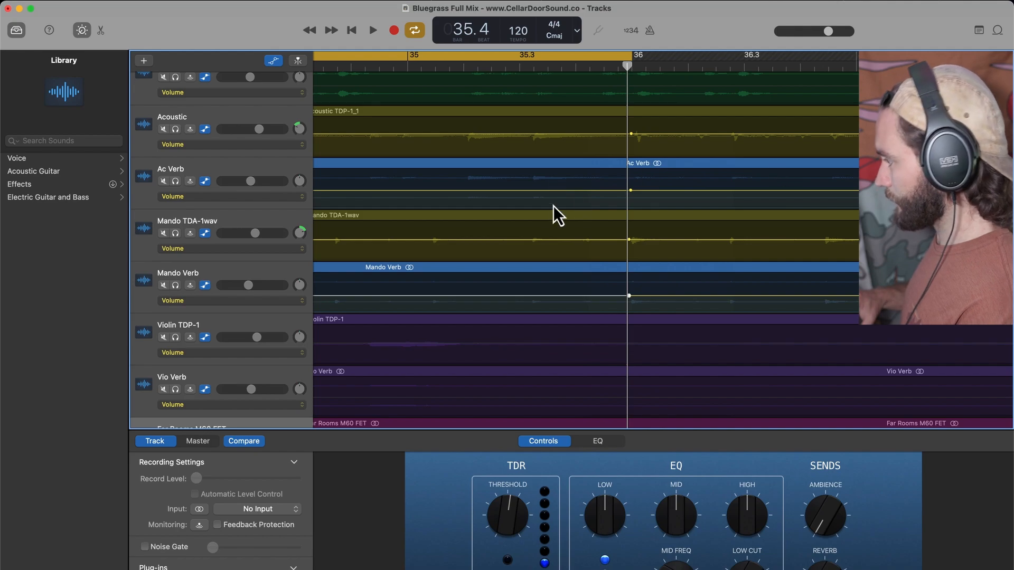
scroll(605, 231, down, 5)
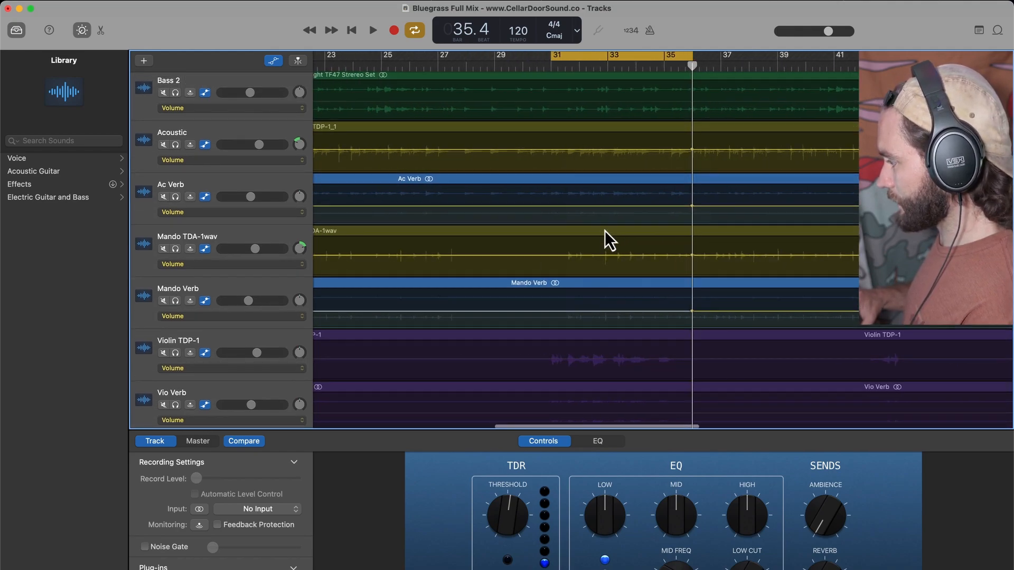
scroll(525, 238, down, 3)
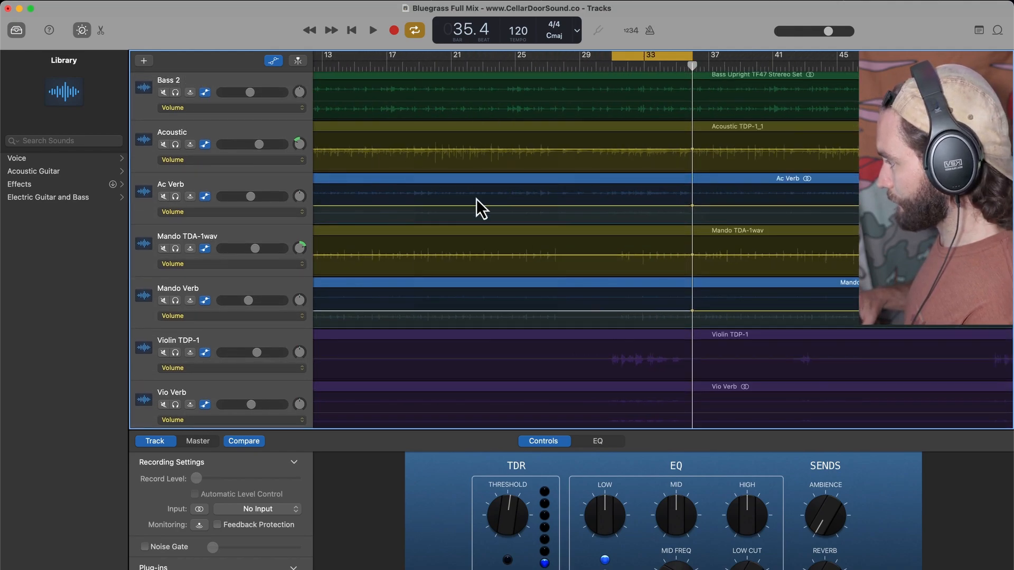
scroll(604, 163, up, 5)
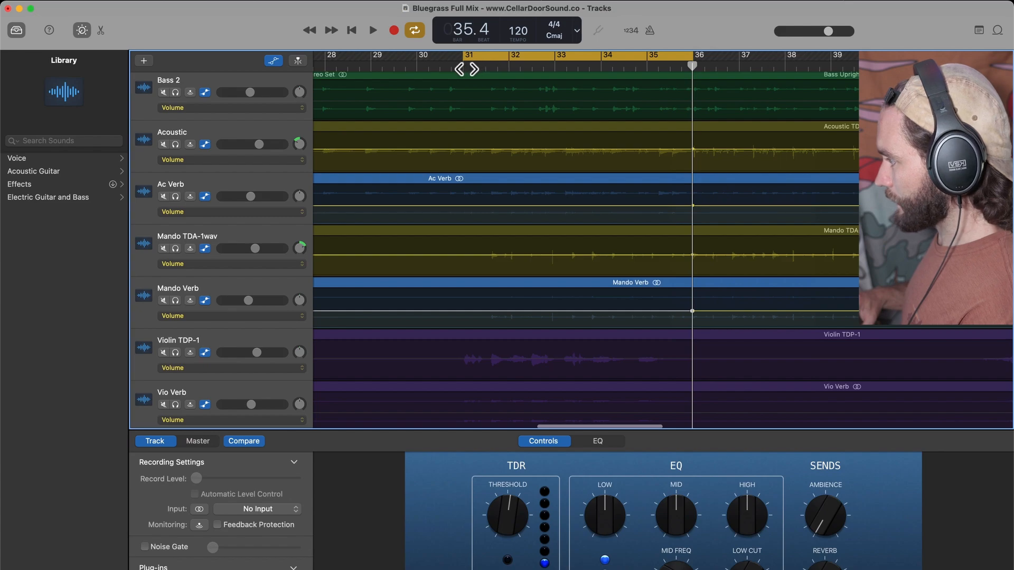
click(463, 69)
scroll(468, 163, up, 5)
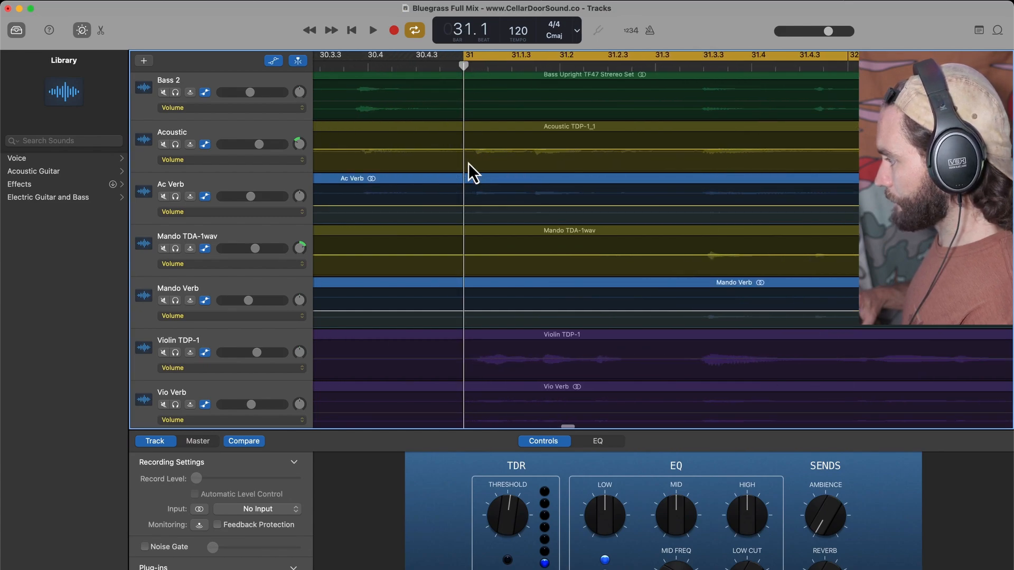
click(468, 149)
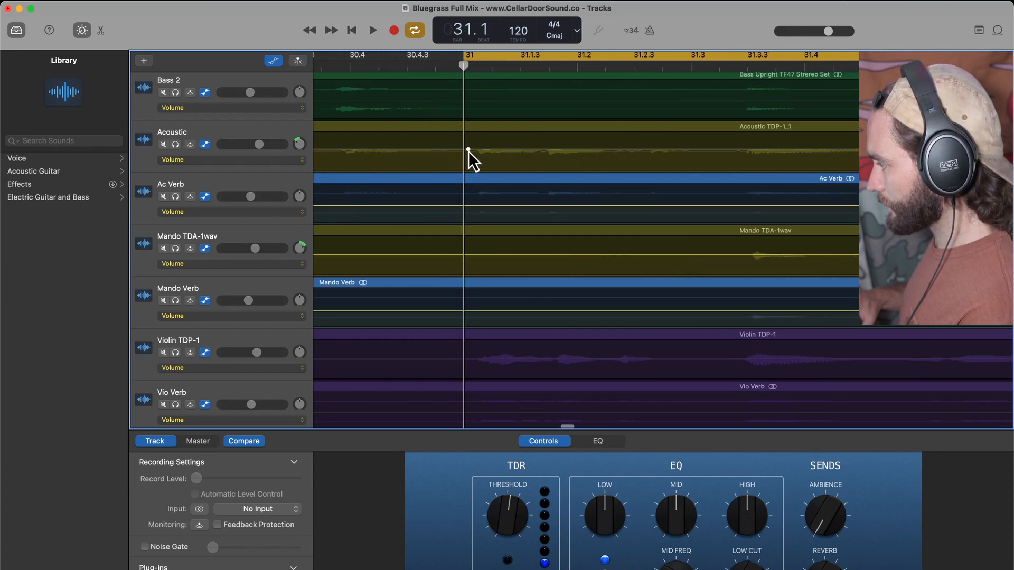
click(469, 205)
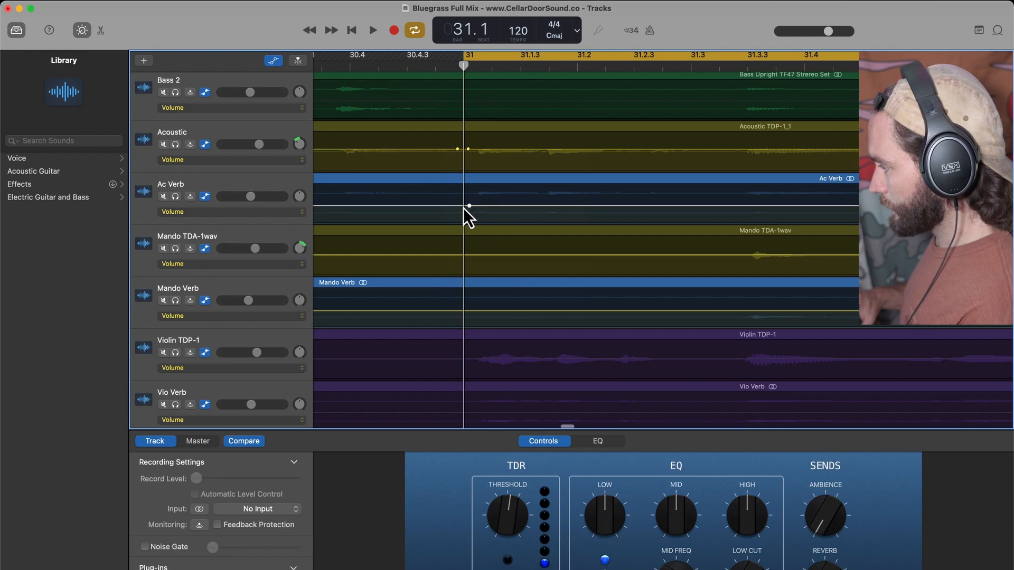
click(458, 206)
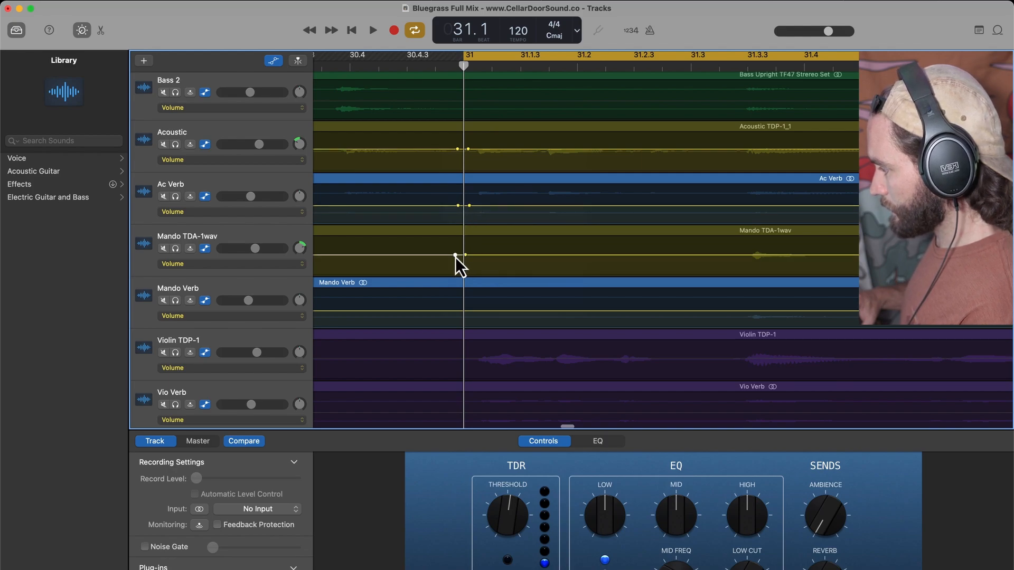
click(462, 311)
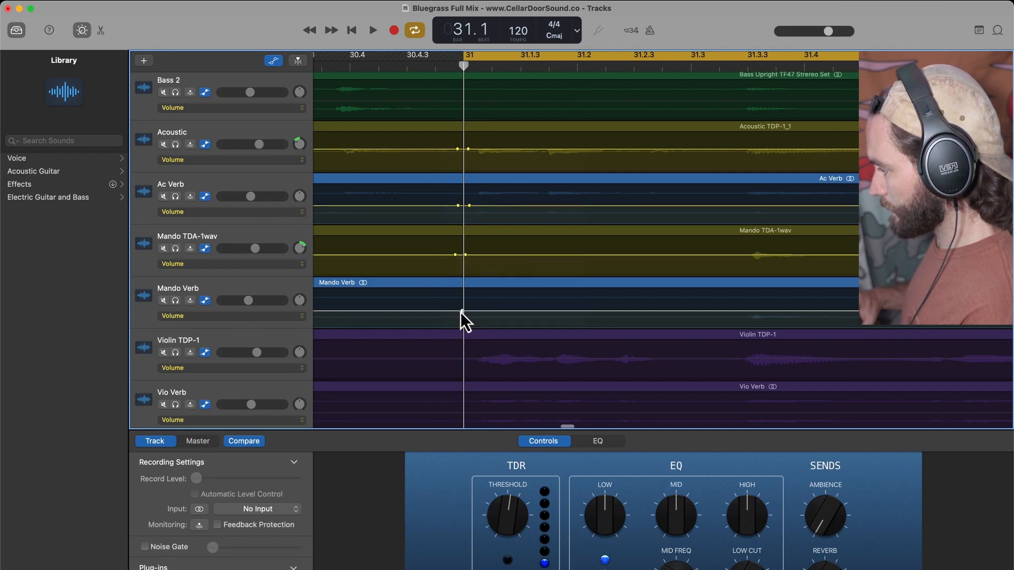
click(454, 311)
- Raise the volume slightly between bars 31 and 36 on Acoustic, Ac Verb, Mando TDA-1wav and Mando Verb
scroll(525, 265, down, 10)
scroll(525, 265, right, 1)
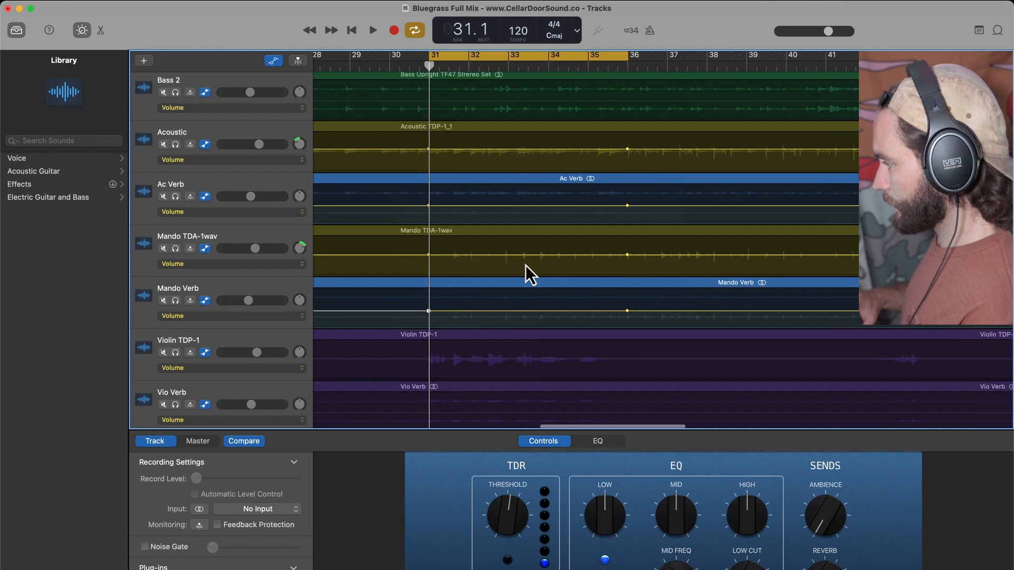
click(487, 150)
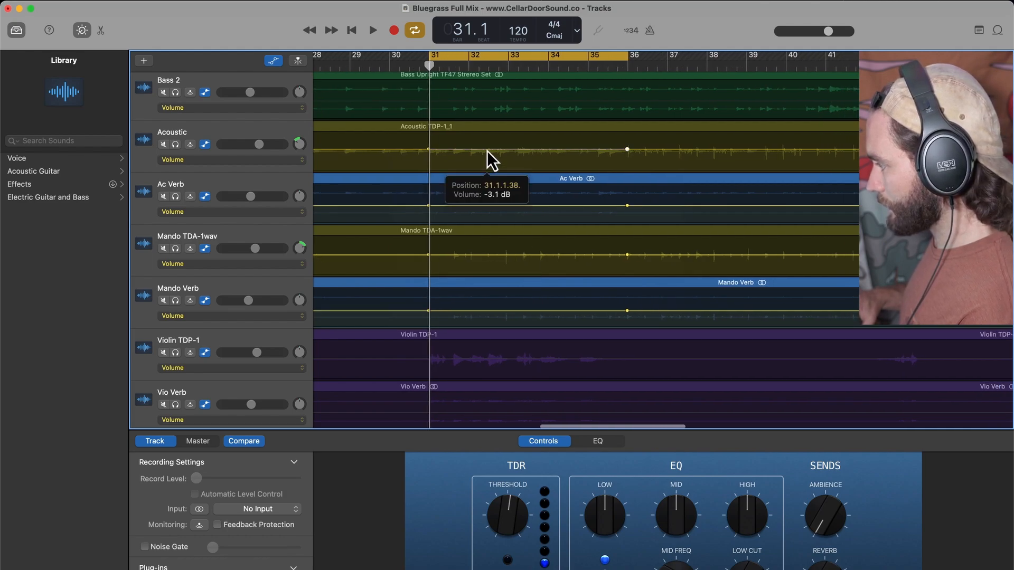
drag(486, 151, 487, 150)
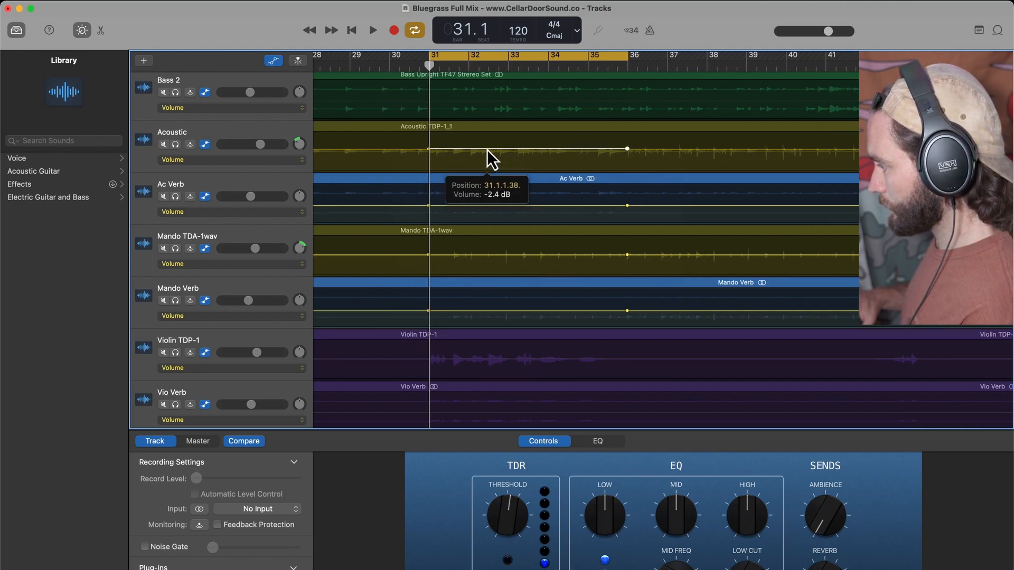
click(493, 207)
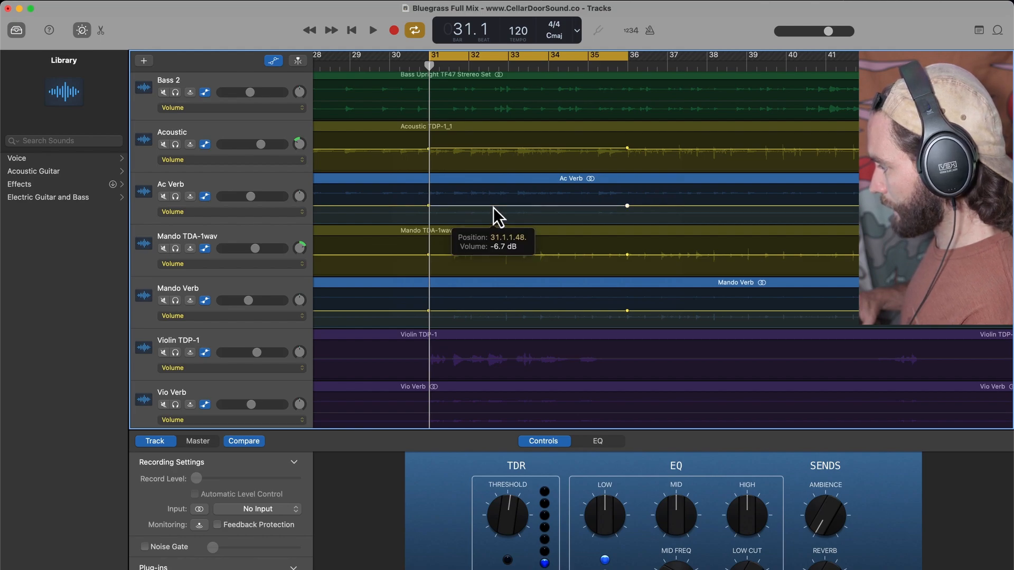
drag(493, 208, 493, 206)
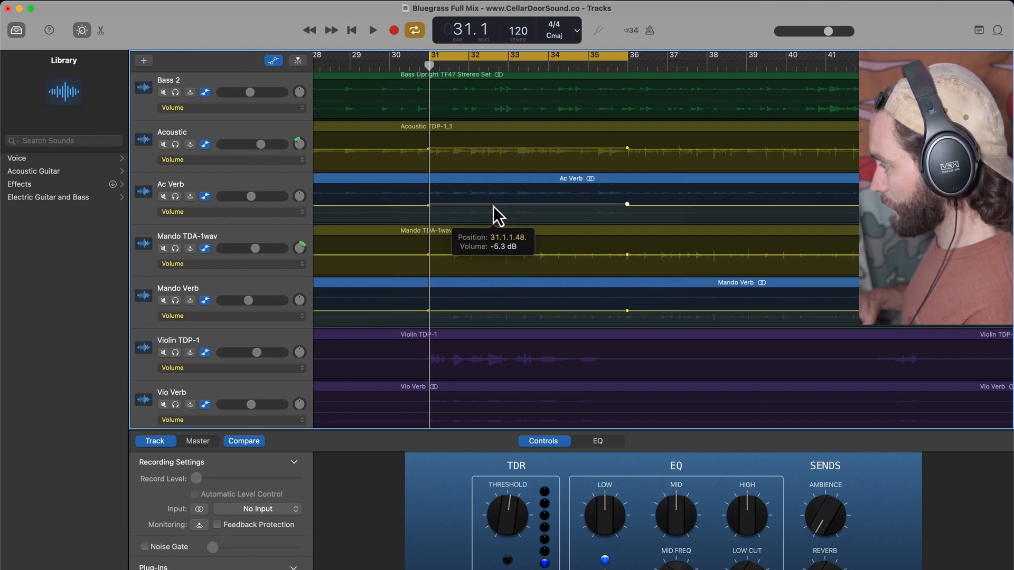
drag(492, 256, 492, 254)
drag(492, 312, 492, 312)
- Play the cycled section and lower the Mando Verb volume slightly between bars 31 and 36
key(space)
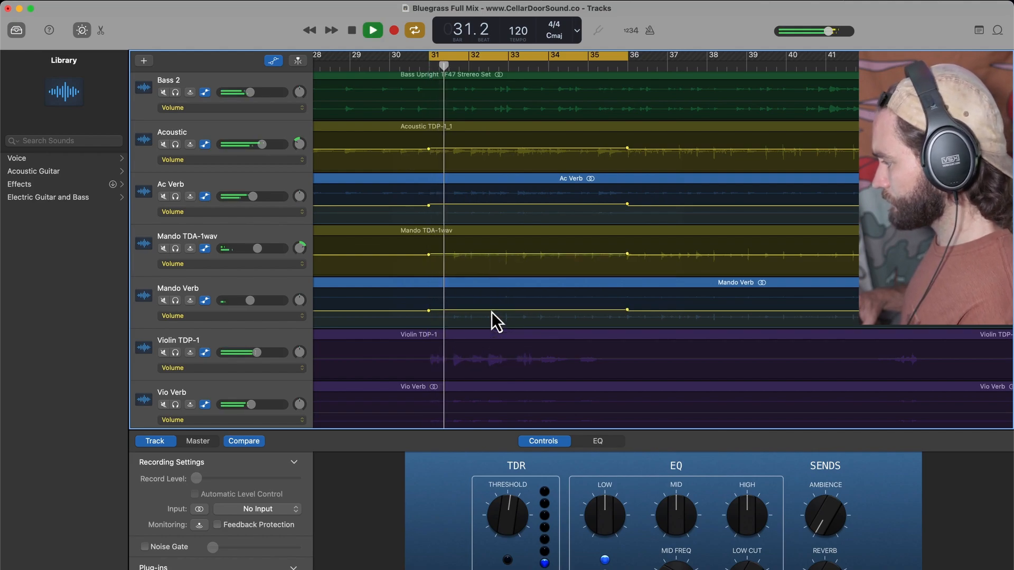
key(z)
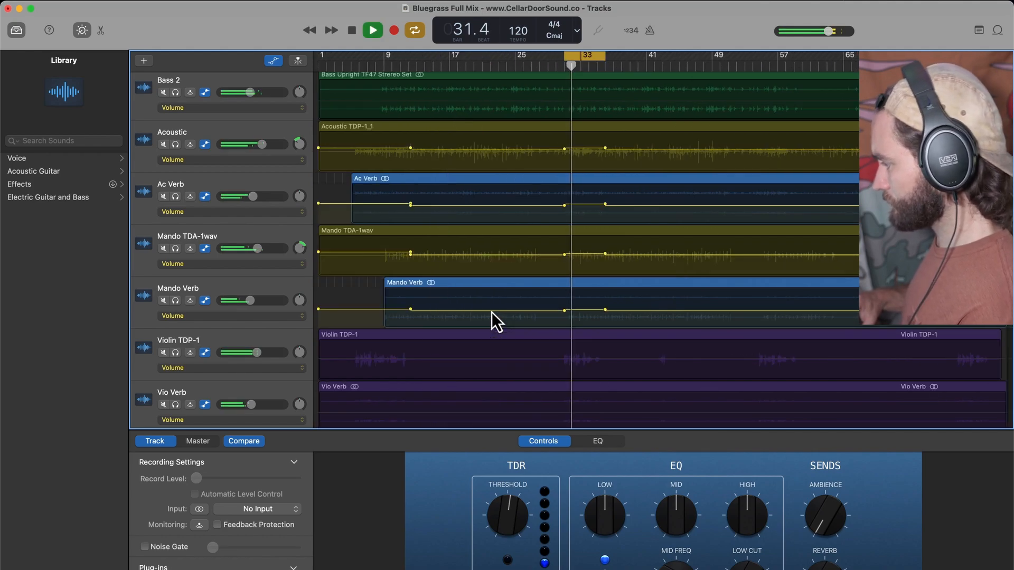
click(584, 255)
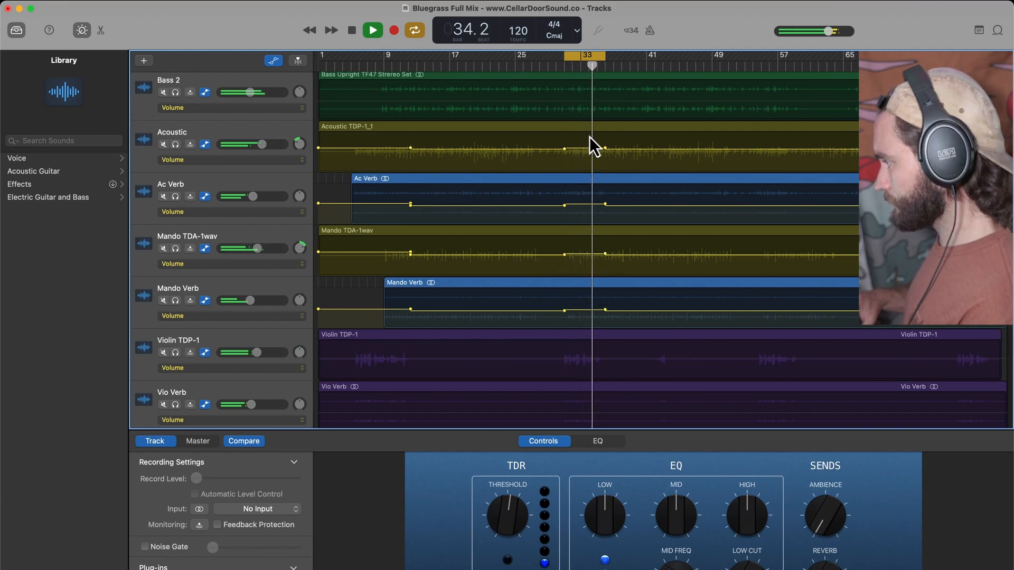
click(581, 312)
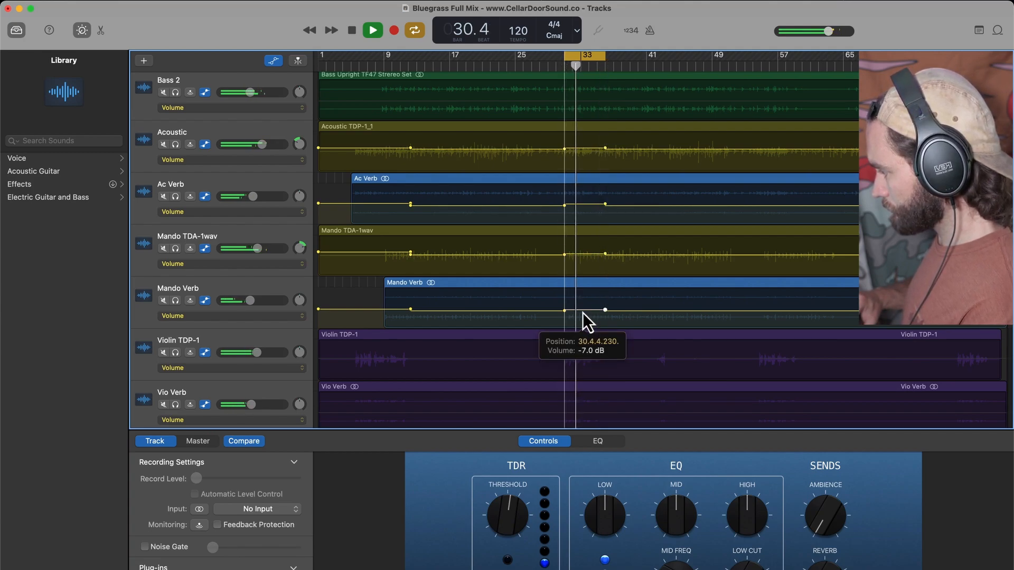
drag(582, 312, 582, 312)
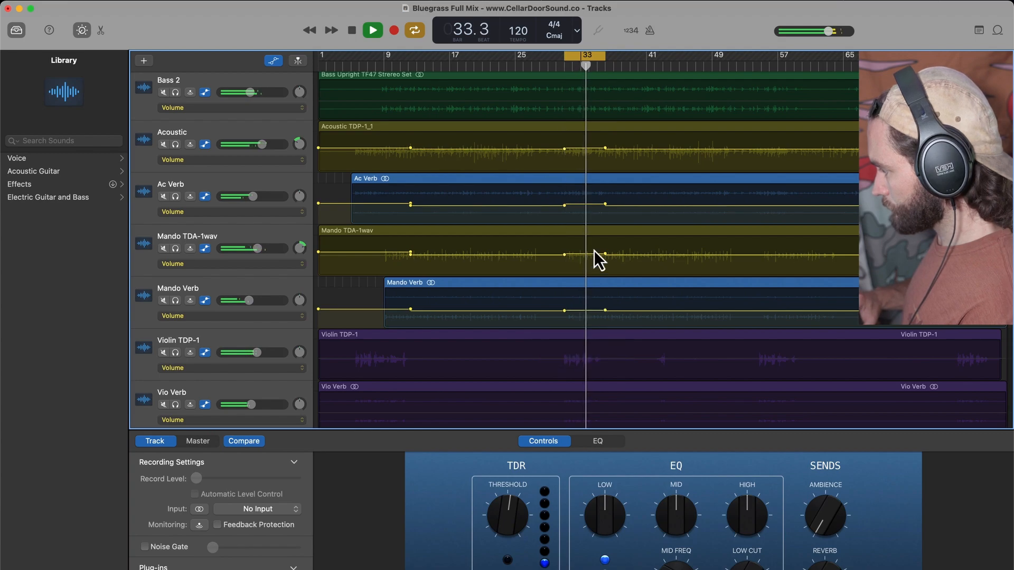
- Turn off cycling and play from bar 29 past bar 36 to check the volume changes at both ends of the section
click(577, 59)
key(space)
click(548, 67)
key(space)
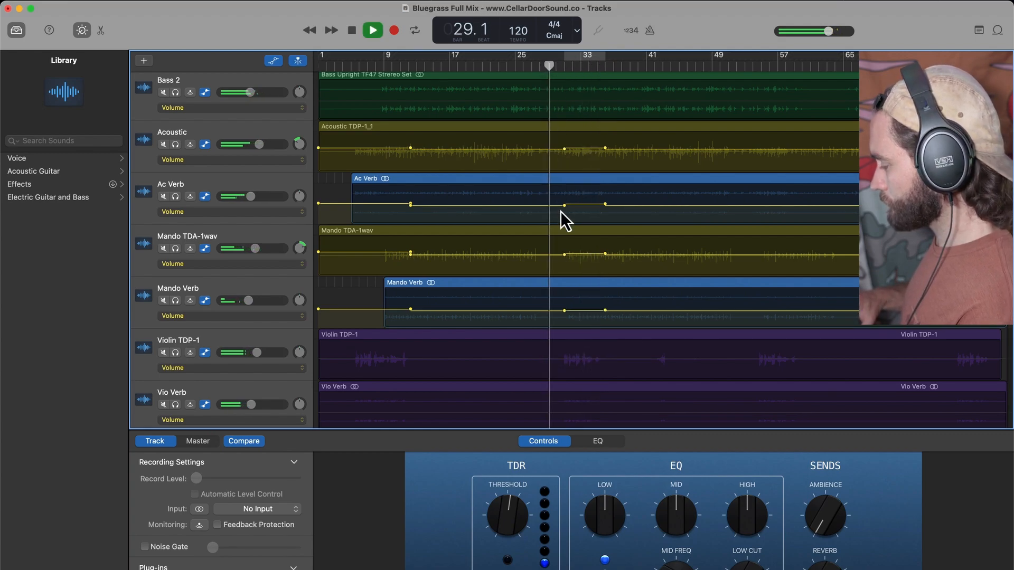
key(super+Right)
key(super+Right)
key(super+Right)
key(super+Right)
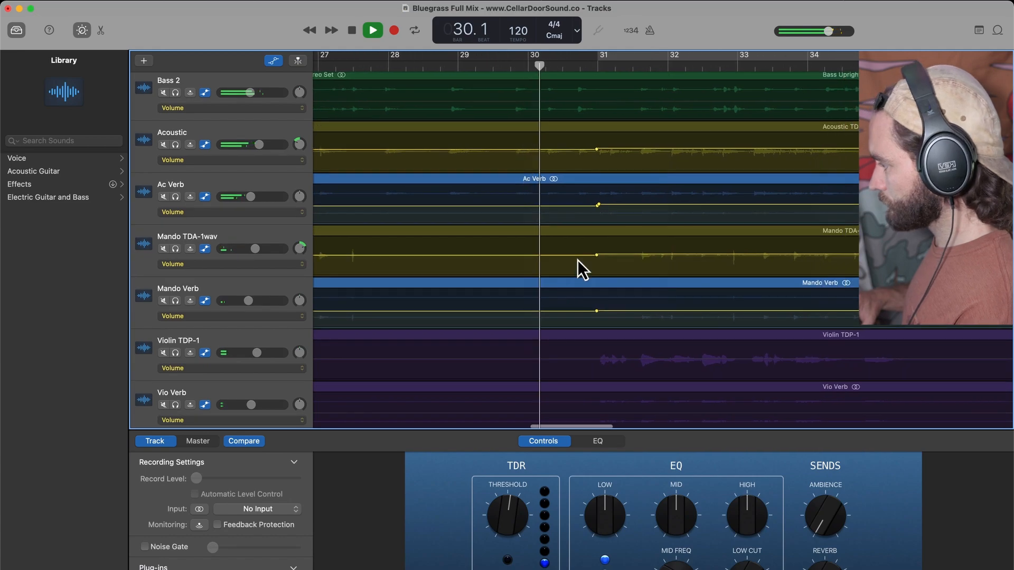
scroll(589, 251, down, 1)
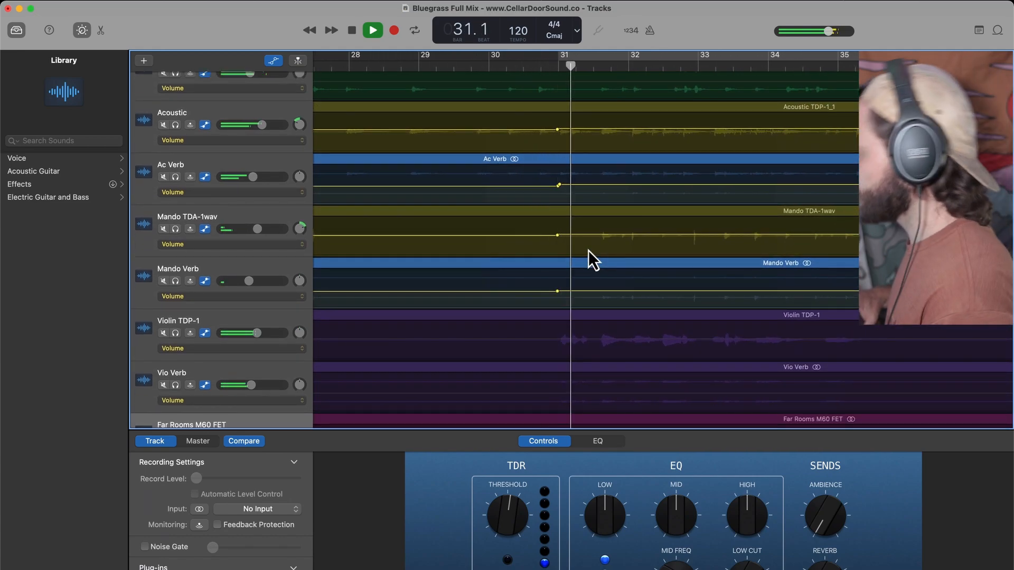
key(super+Left)
key(super+Left)
key(super+Left)
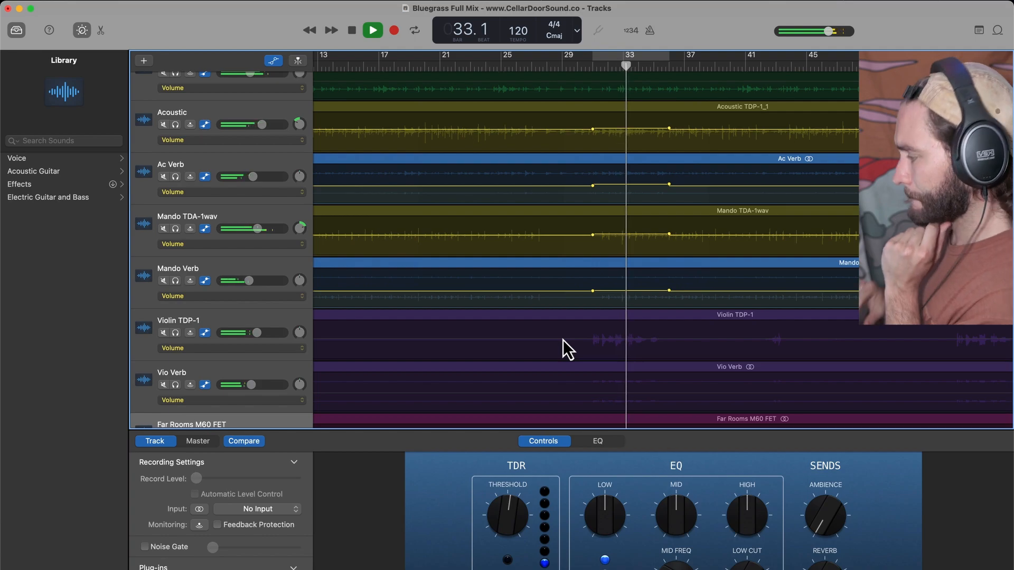
scroll(587, 338, down, 1)
scroll(587, 338, down, 1)
key(super+Left)
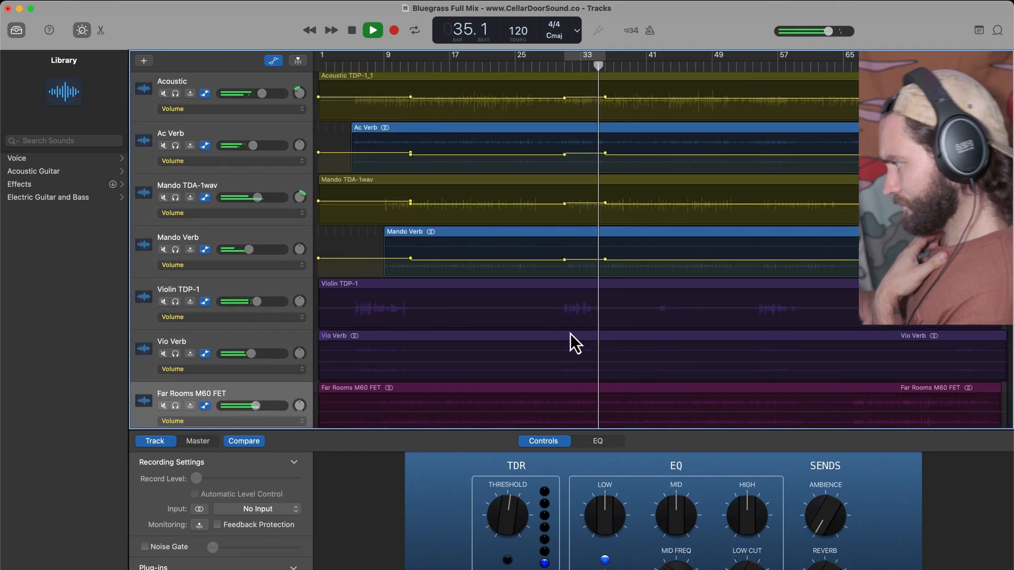
click(570, 334)
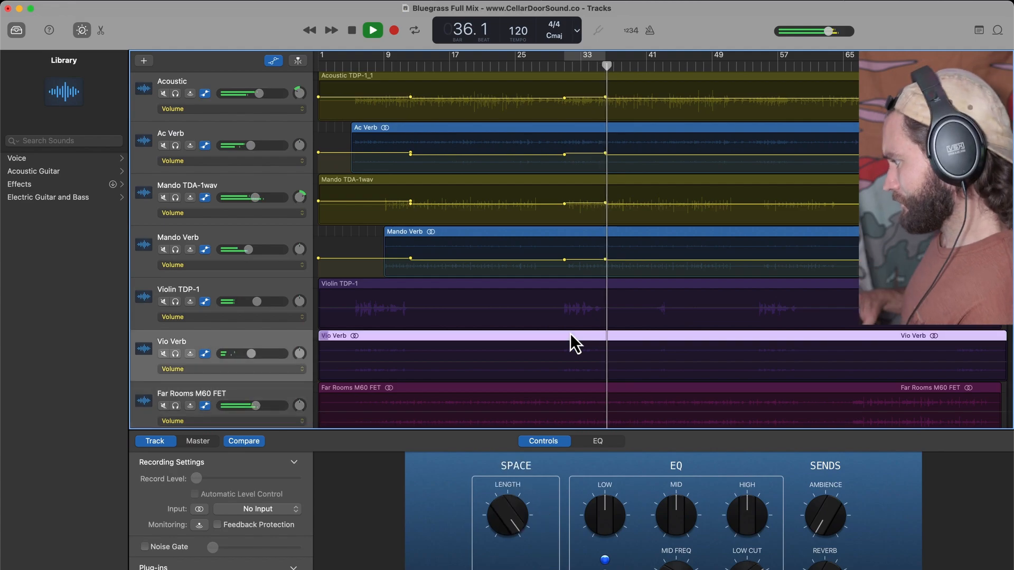
scroll(630, 254, up, 1)
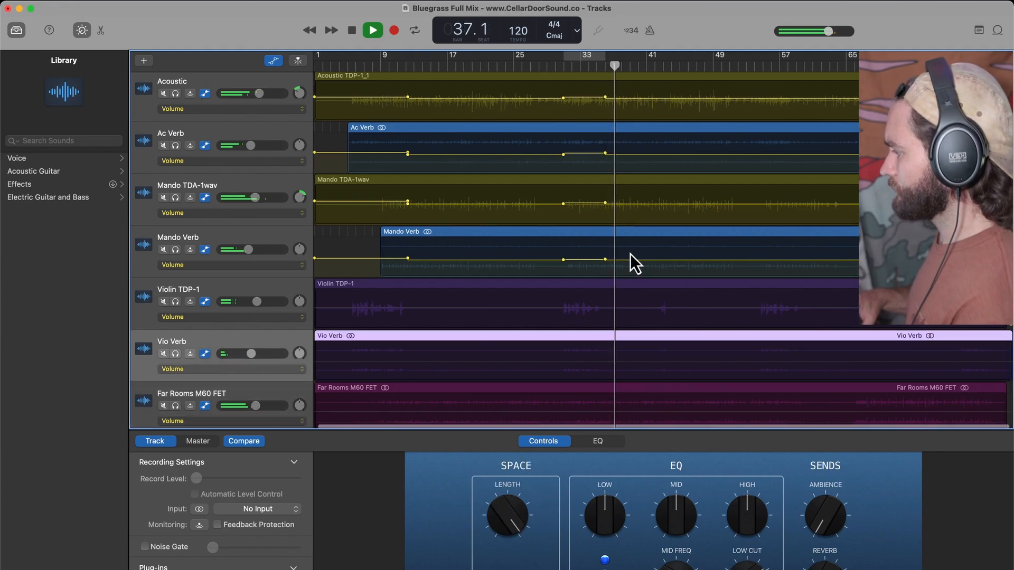
scroll(631, 252, up, 5)
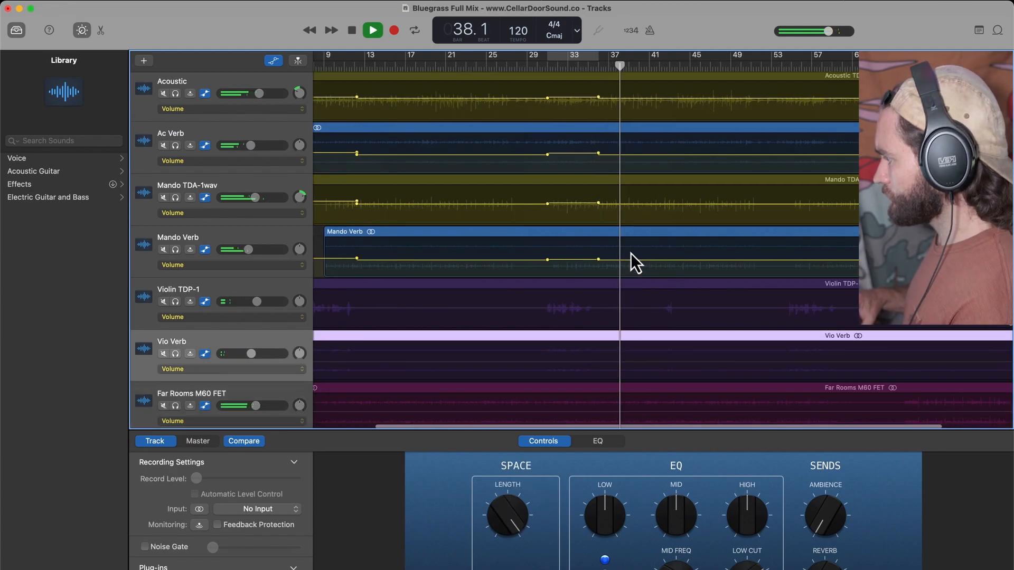
scroll(631, 252, down, 5)
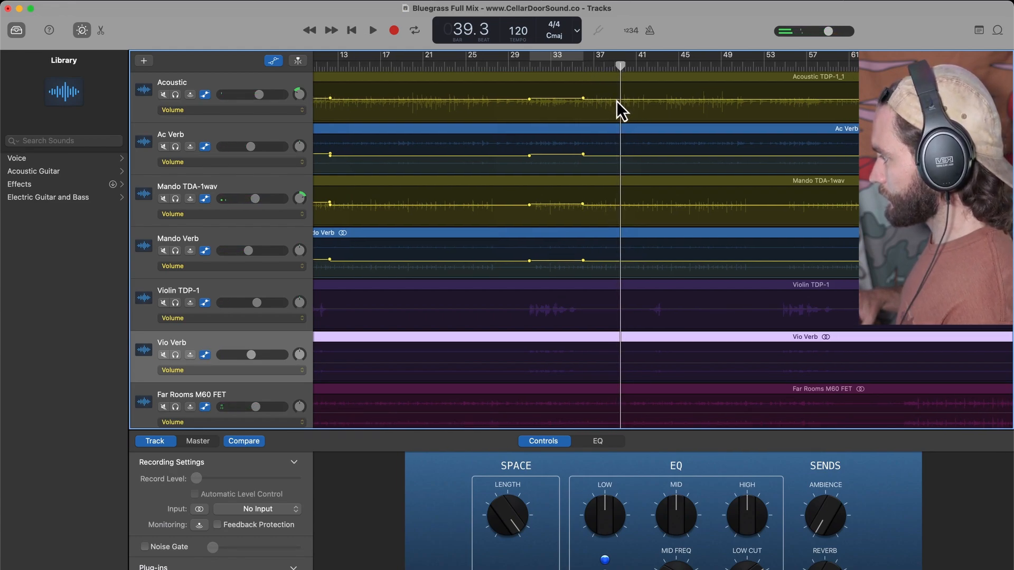
- Play from 54.2 to find the next violin entry and mark its start with a short cycle range just after 54.4
click(795, 69)
scroll(792, 69, up, 10)
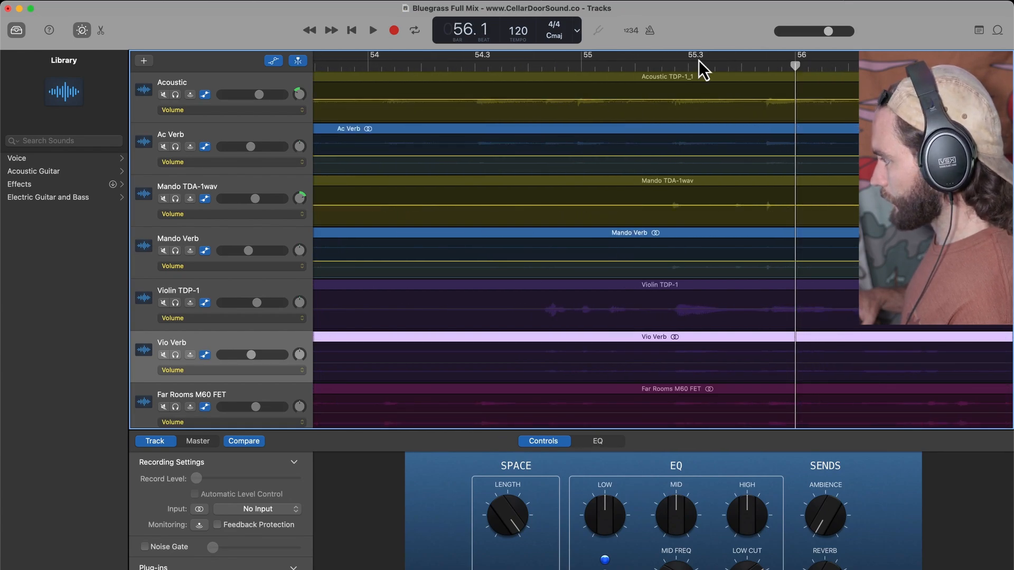
click(419, 67)
key(space)
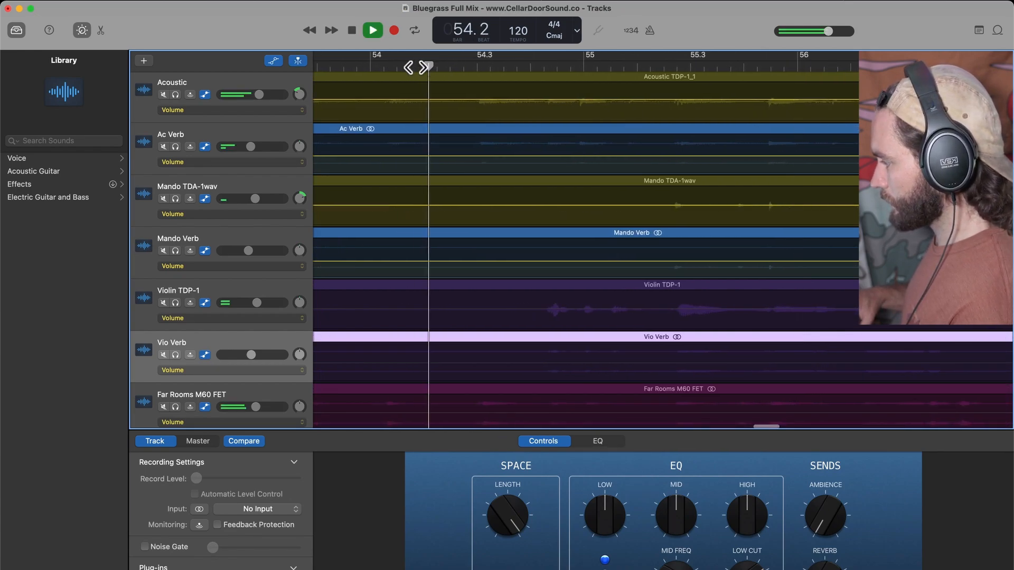
click(446, 69)
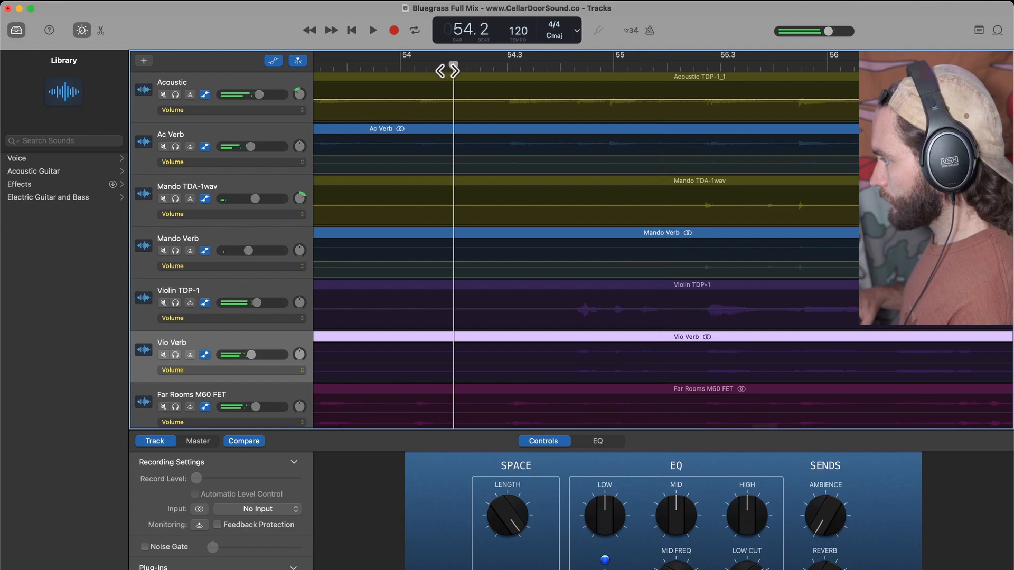
key(space)
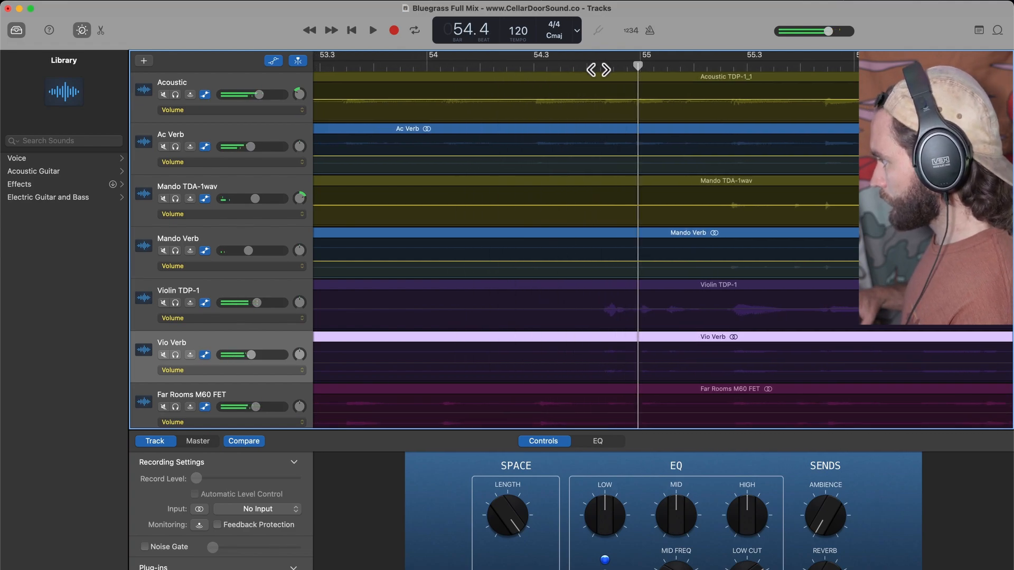
drag(599, 58, 723, 65)
scroll(613, 141, down, 10)
scroll(612, 142, right, 1)
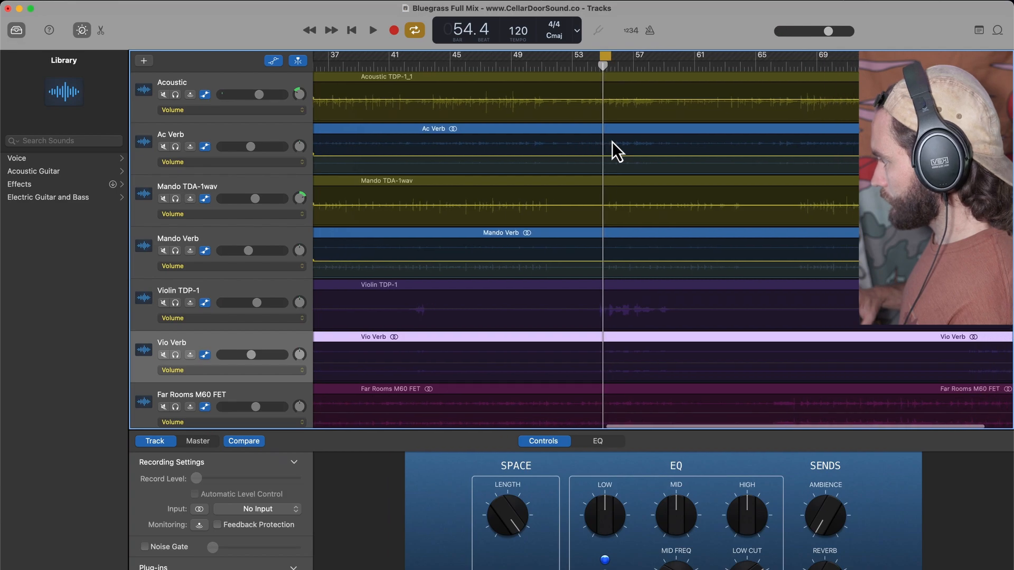
- Turn off cycling, play from about bar 57 to find the violin part's end, and set the playhead at 59.4
drag(610, 61, 608, 61)
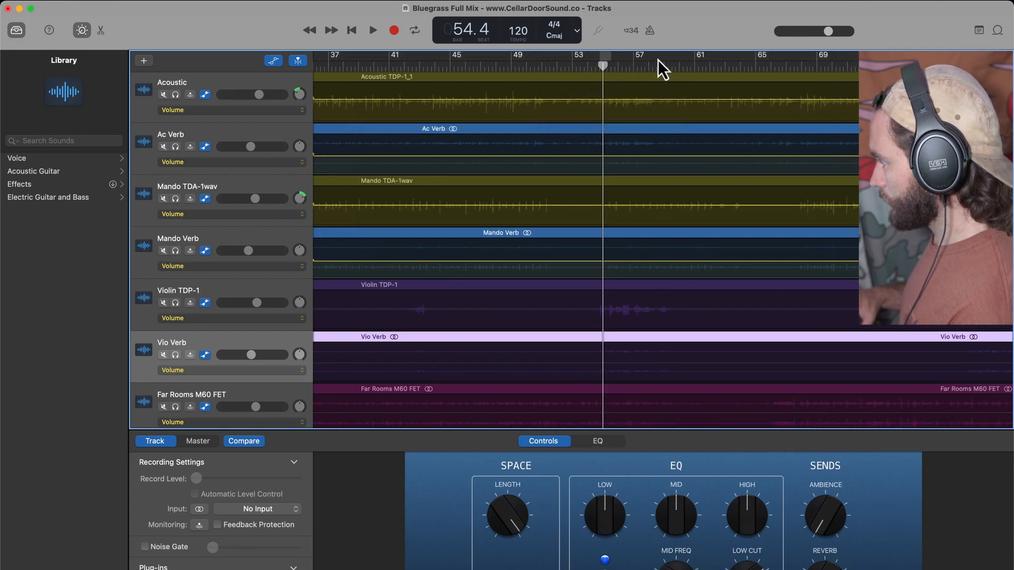
key(space)
scroll(675, 148, up, 5)
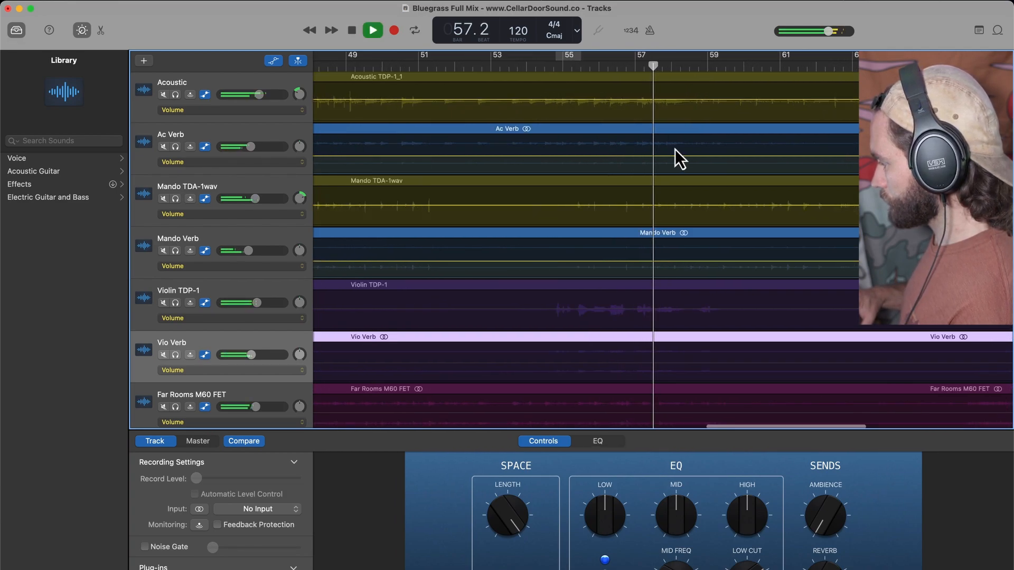
scroll(675, 148, right, 3)
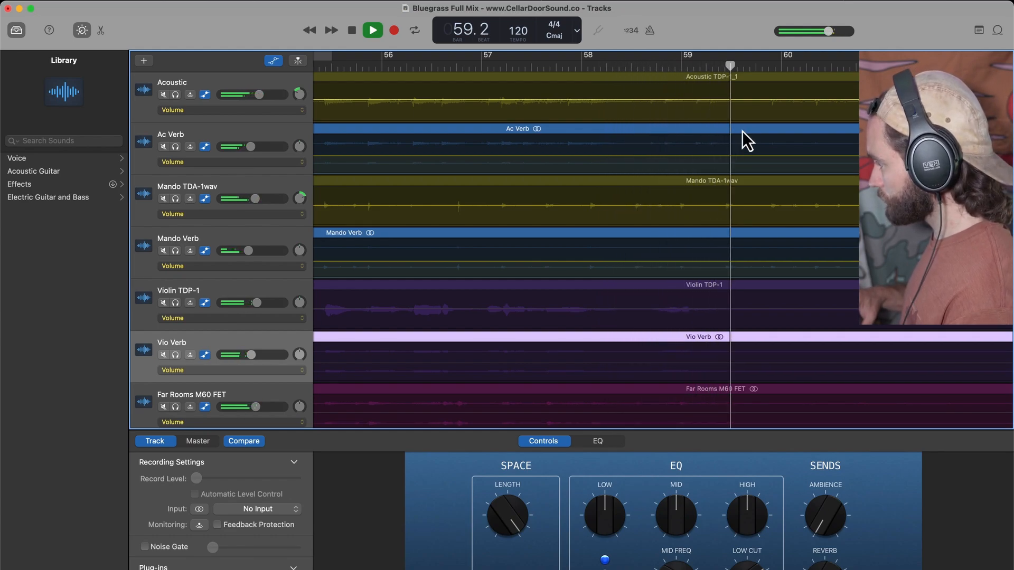
key(space)
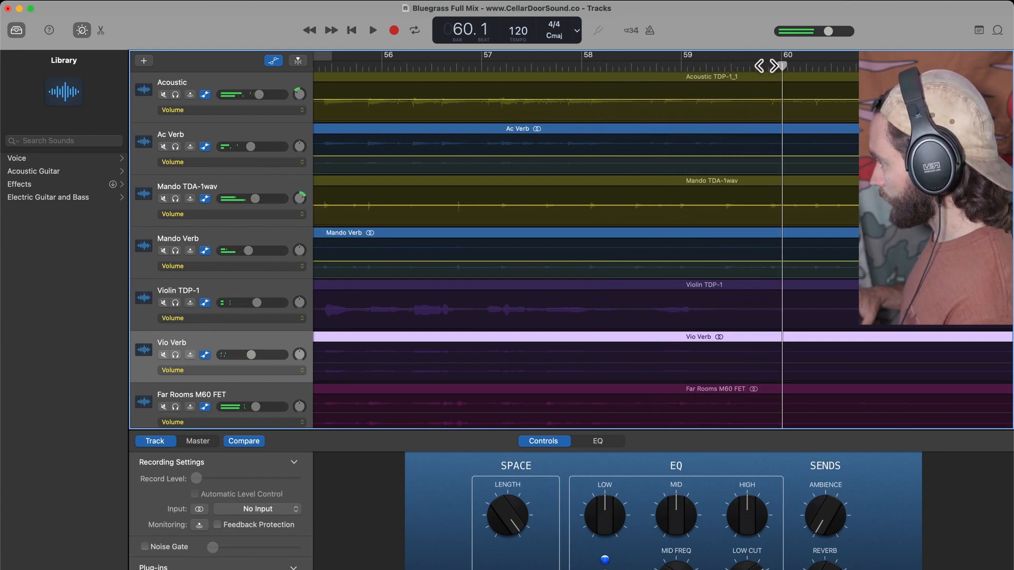
click(767, 66)
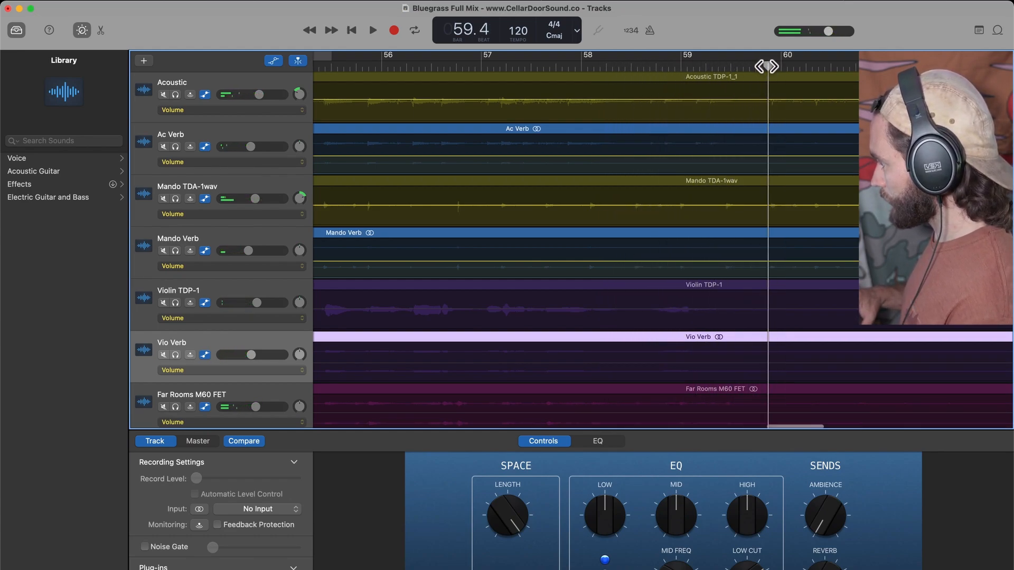
- Add a pair of volume points at 59.4 on Acoustic, Ac Verb, Mando TDA-1wav and Mando Verb
click(765, 101)
click(761, 101)
click(765, 157)
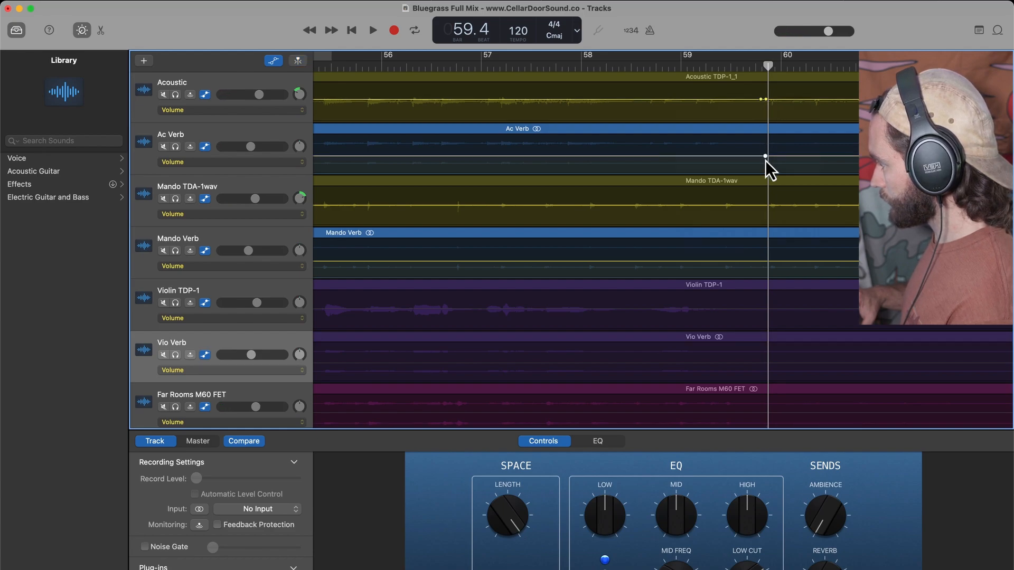
click(764, 205)
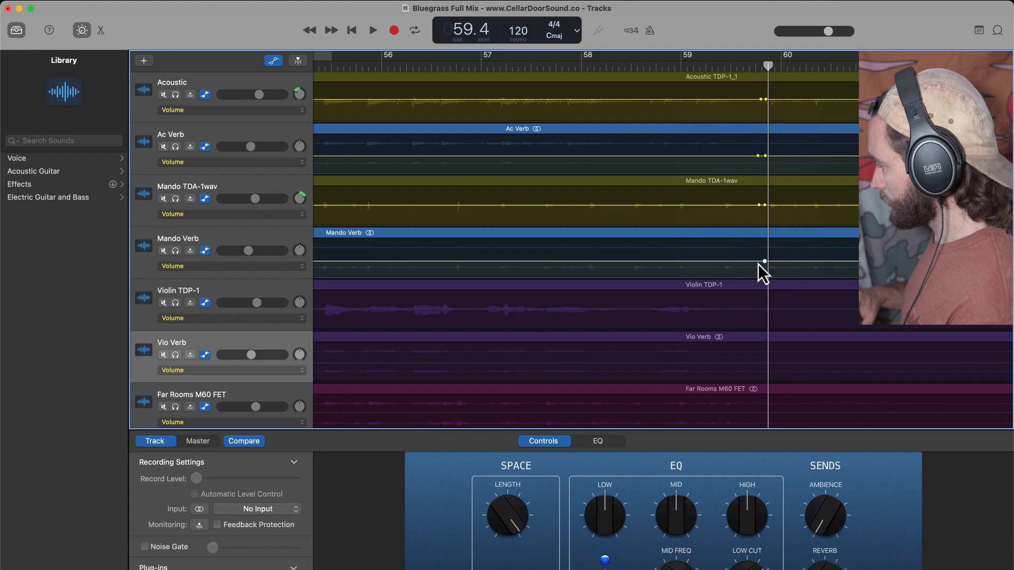
- Add a pair of volume points just after 54.4 on Acoustic, Ac Verb, Mando TDA-1wav and Mando Verb
key(super+Left)
key(super+Left)
key(super+Left)
key(super+Left)
key(super+Left)
key(super+Left)
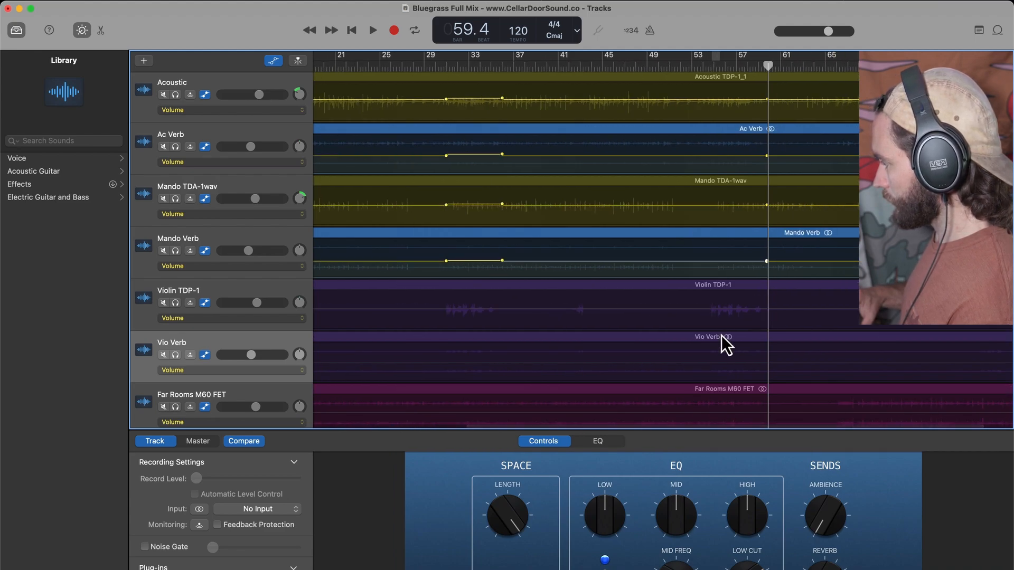
click(712, 67)
key(super+Right)
key(super+Right)
key(super+Right)
key(super+Right)
key(super+Right)
key(super+Right)
key(super+Right)
key(super+Right)
key(super+Right)
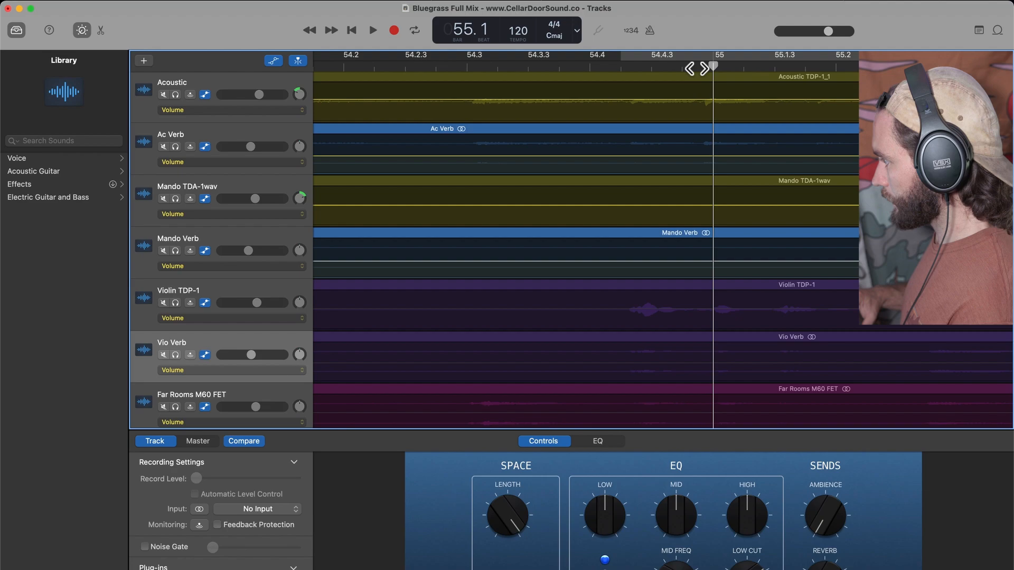
click(621, 100)
click(615, 100)
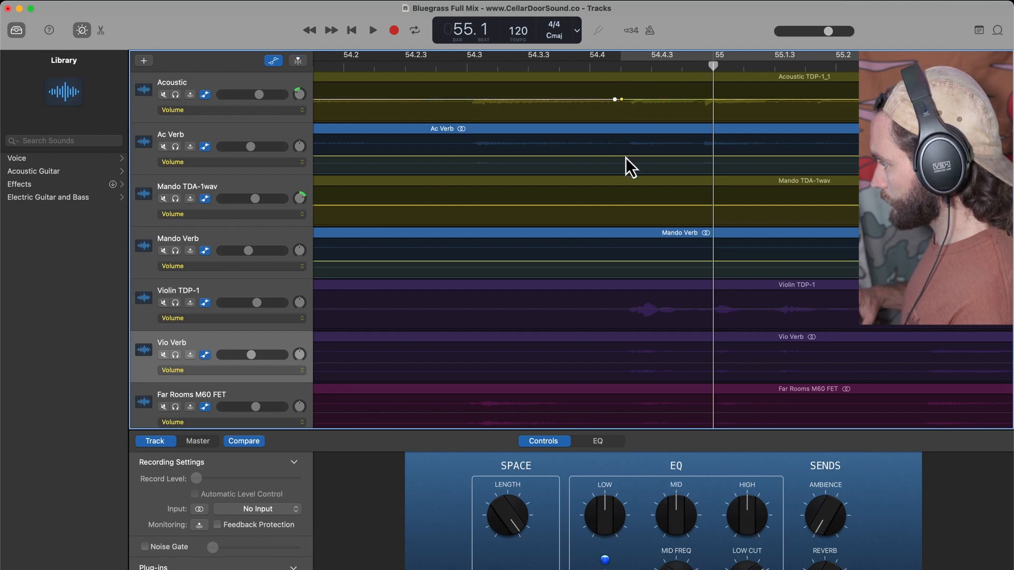
click(625, 156)
click(617, 157)
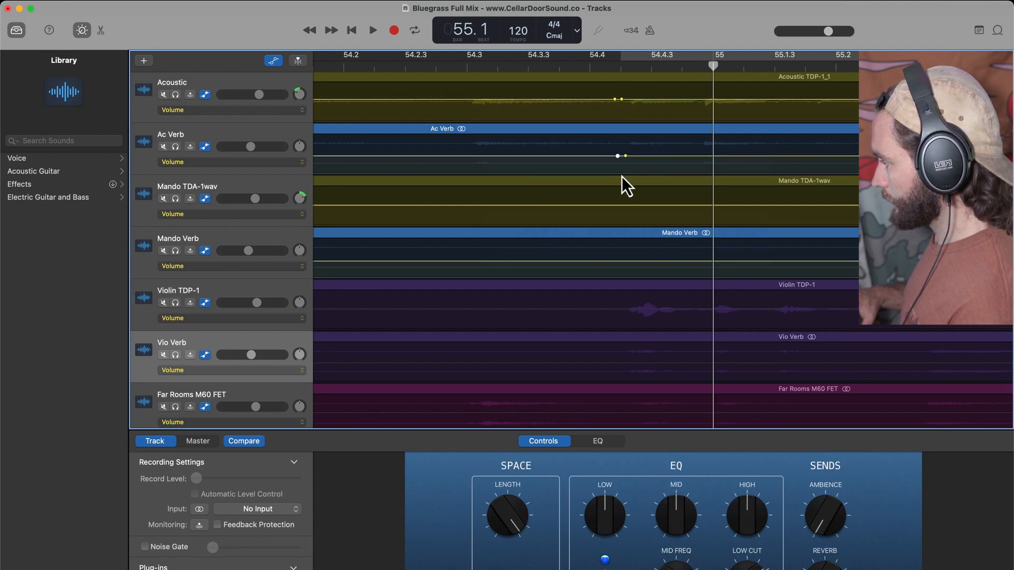
click(626, 205)
click(620, 206)
click(625, 260)
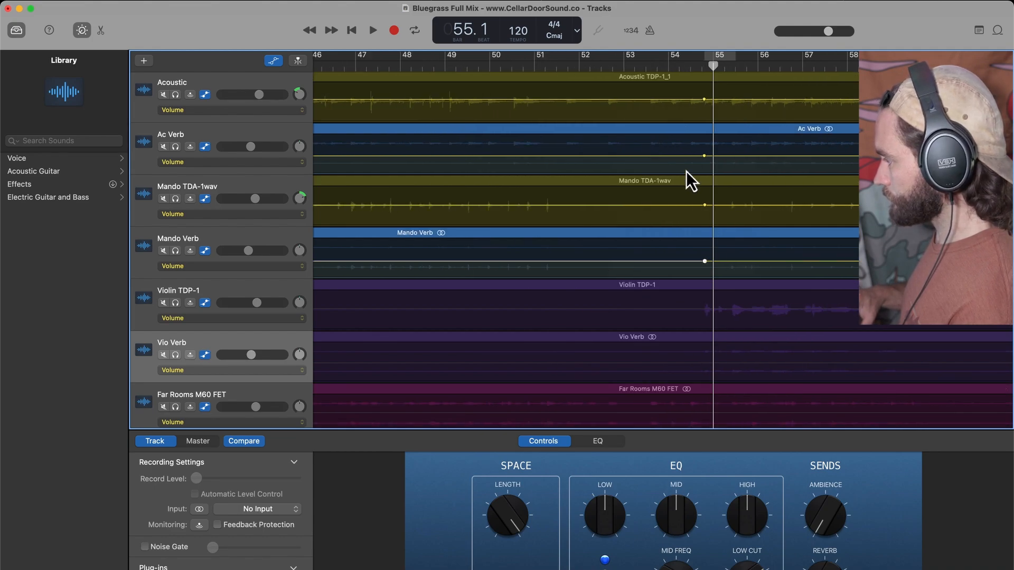
- Set a cycle range from about bar 35 to bar 53 and start playing it
key(z)
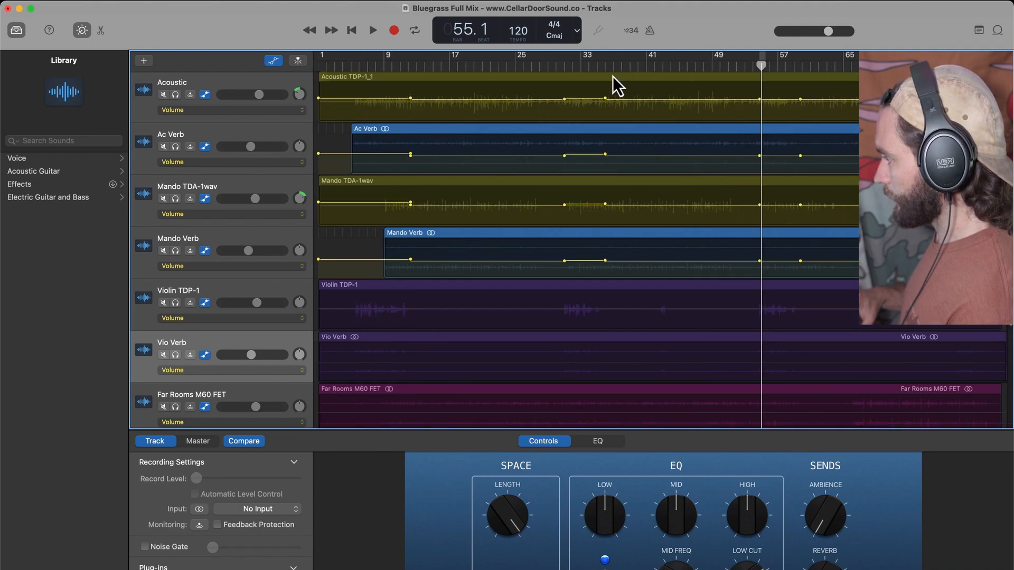
drag(599, 61, 745, 55)
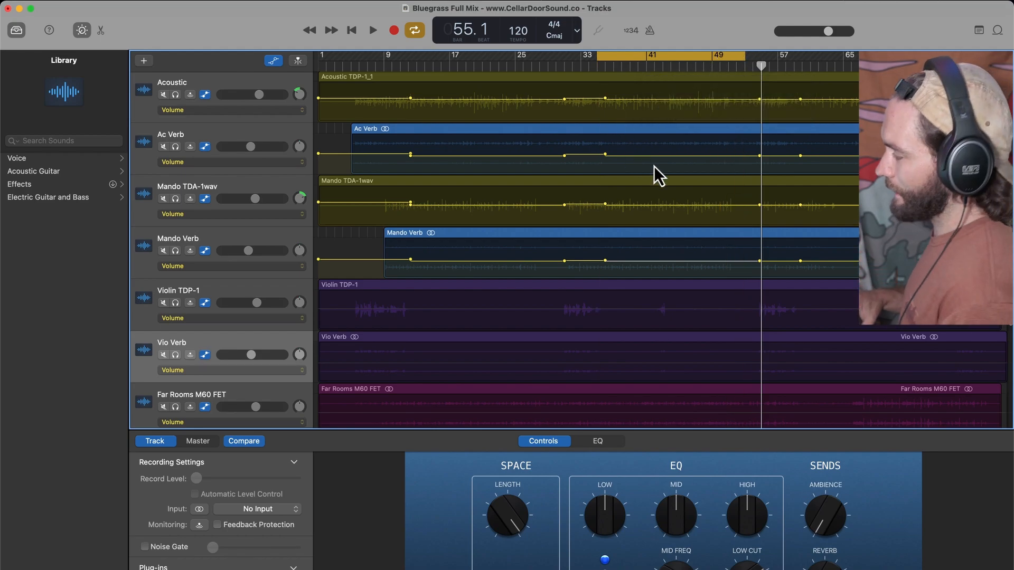
scroll(653, 166, up, 2)
key(space)
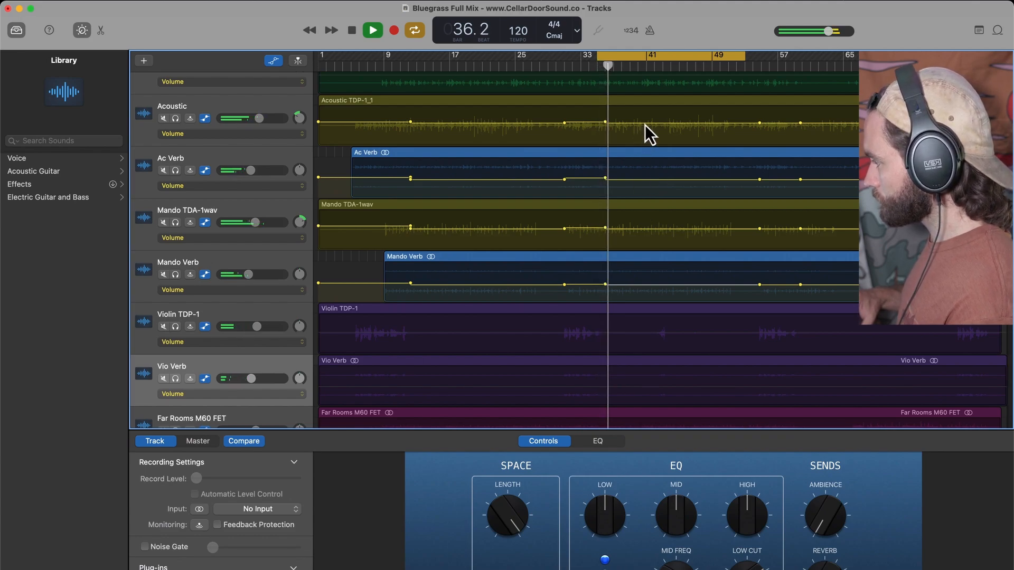
- Slightly lower the volume between bars 36 and 54 on Acoustic, Ac Verb, Mando TDA-1wav and Mando Verb, setting Mando Verb to -9.2 dB
mouse_move(645, 125)
drag(644, 126, 645, 127)
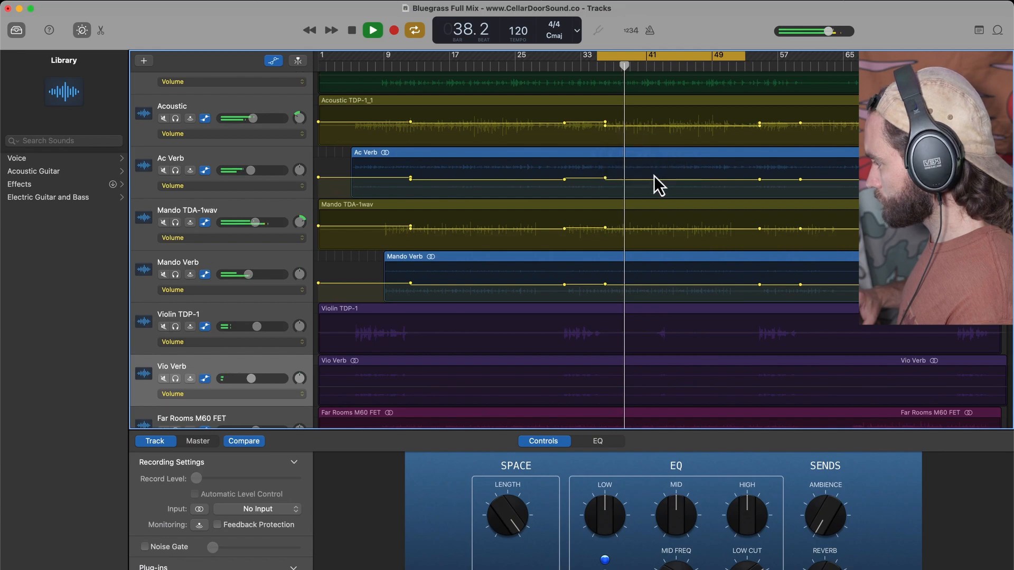
drag(656, 180, 656, 182)
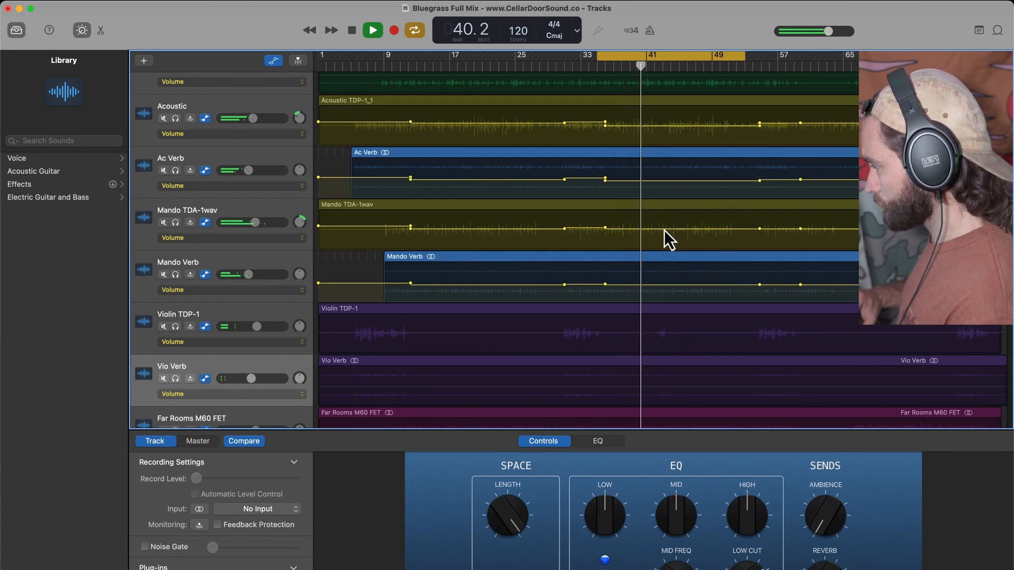
drag(663, 230, 664, 233)
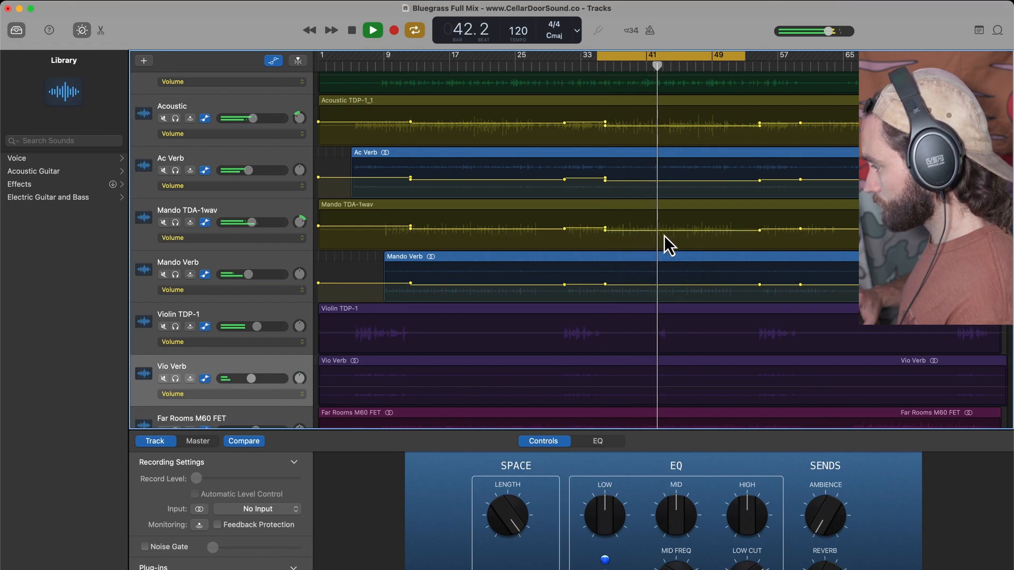
drag(669, 286, 668, 287)
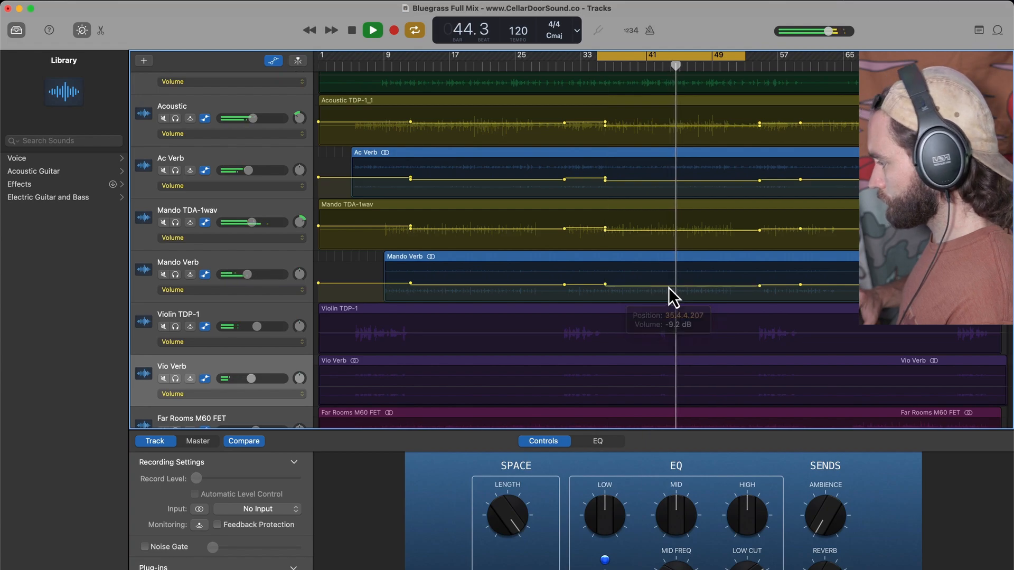
- Turn off cycling and play from about bar 34 to 54.3 to check the lowered guitar and mandolin levels
click(612, 59)
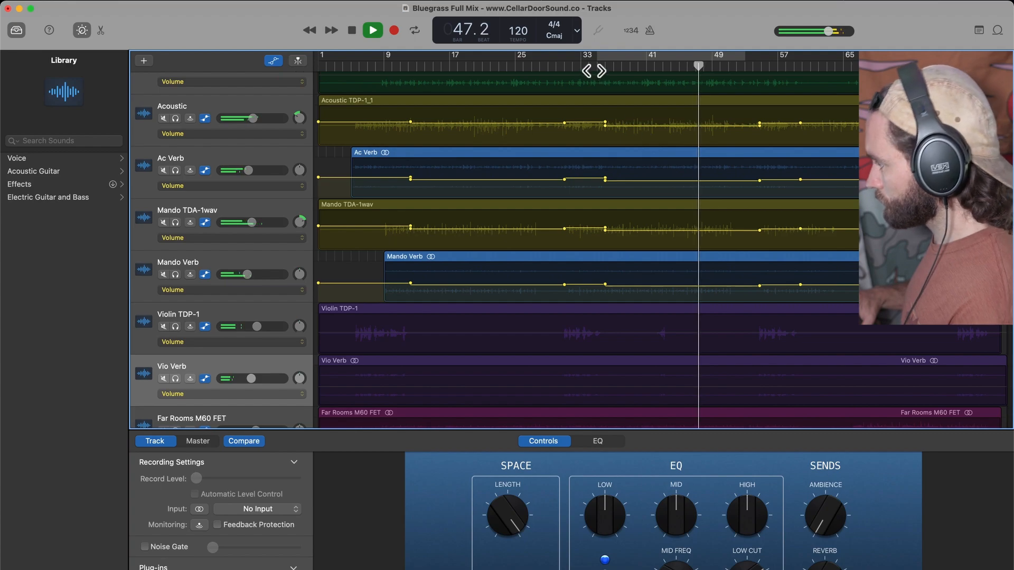
click(593, 69)
key(space)
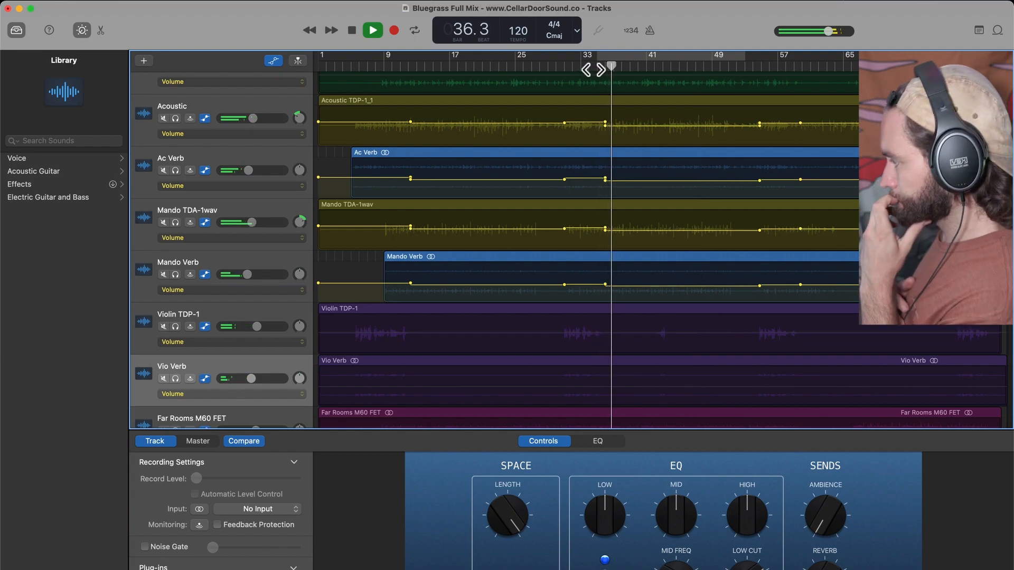
scroll(631, 150, up, 1)
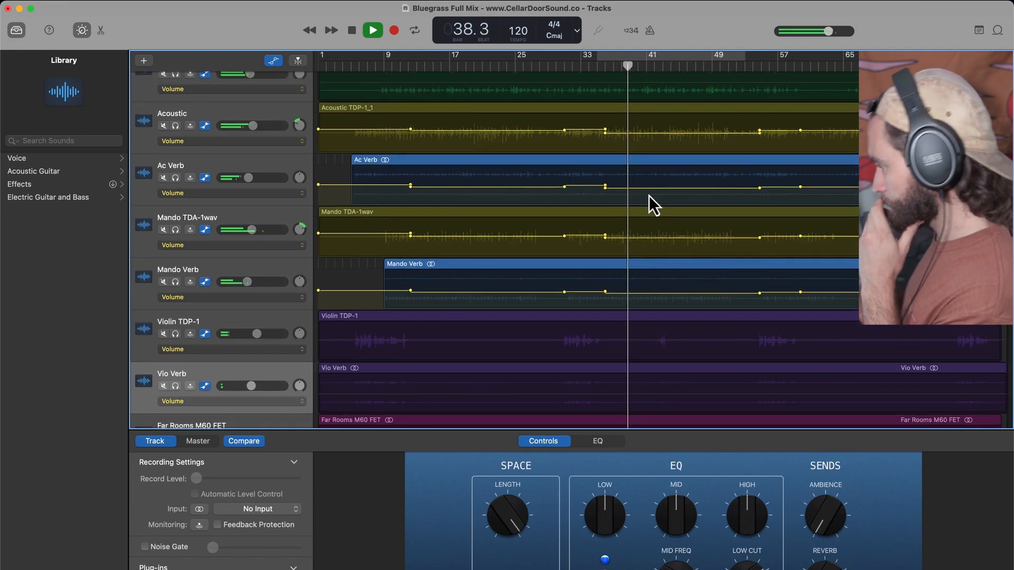
scroll(648, 196, down, 4)
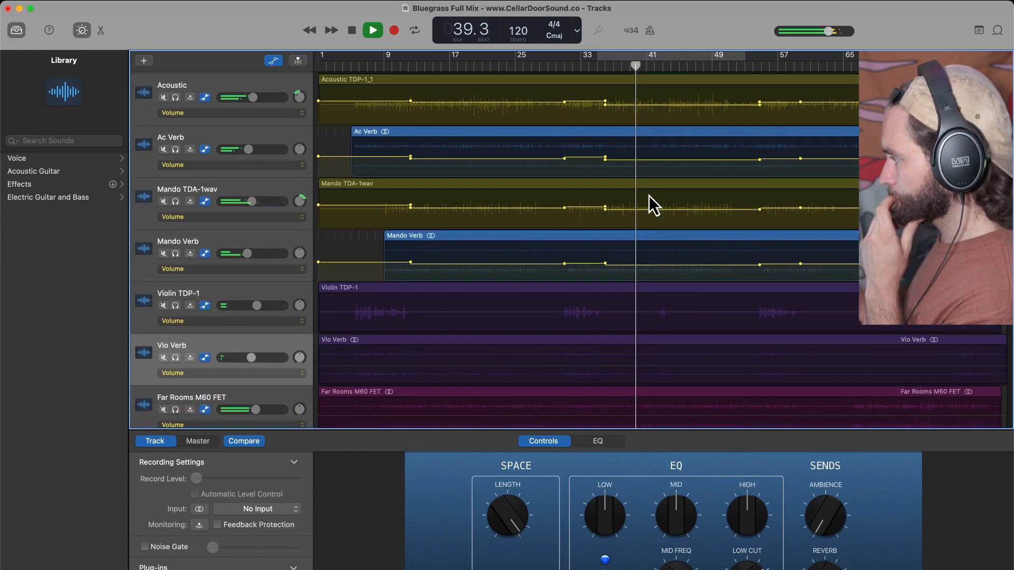
scroll(650, 185, down, 2)
scroll(651, 186, up, 4)
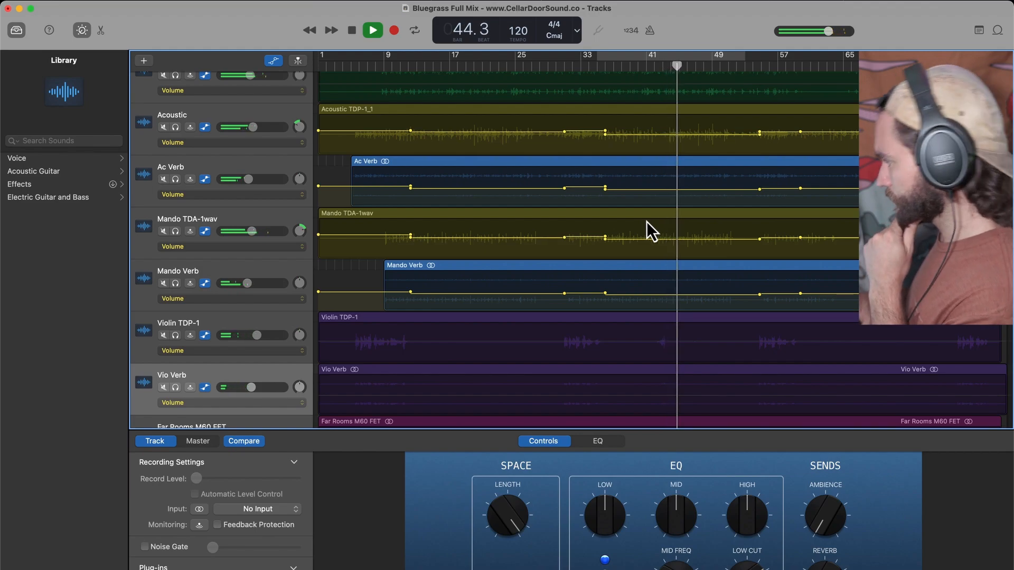
scroll(647, 220, down, 1)
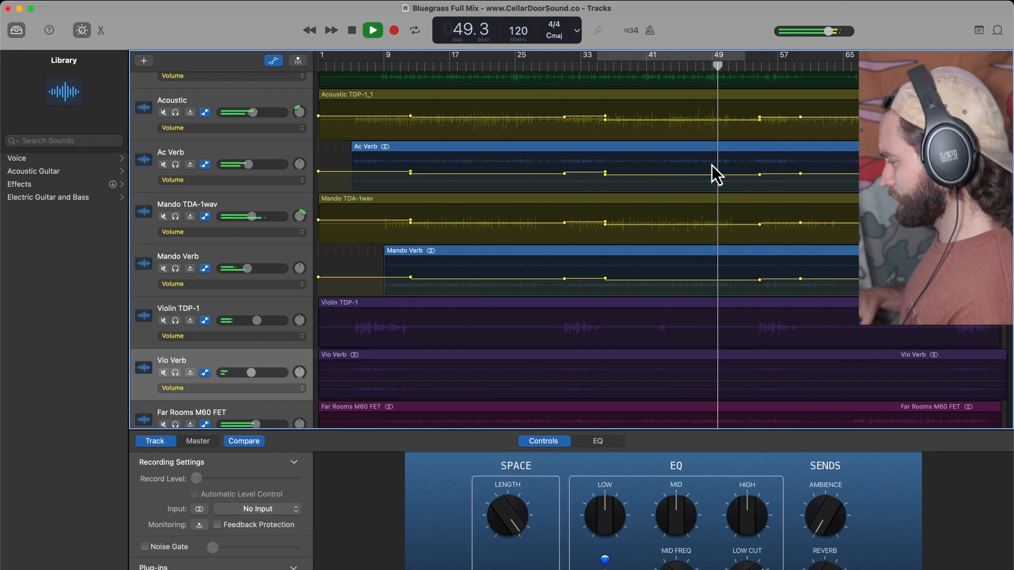
scroll(711, 165, down, 5)
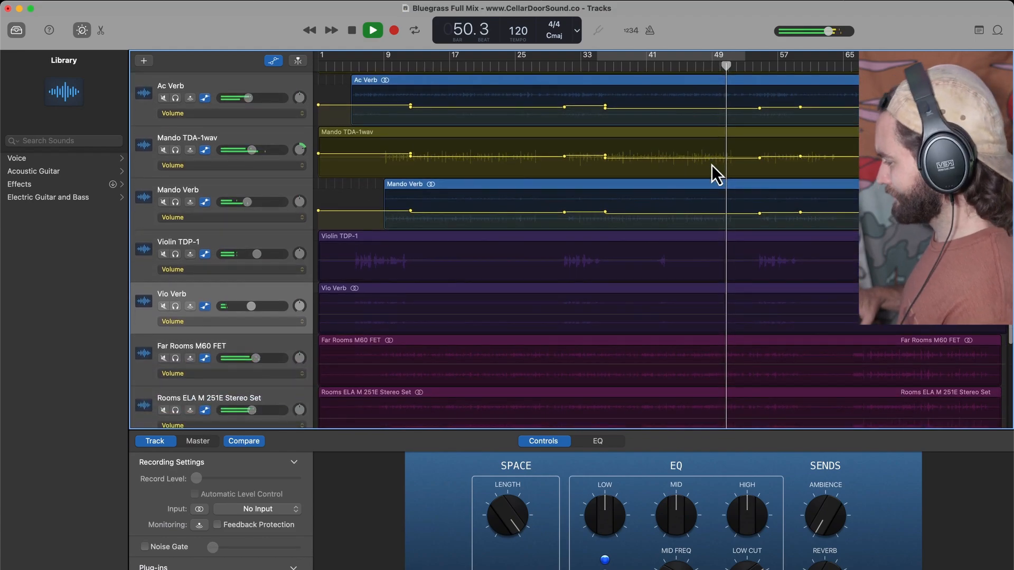
scroll(711, 165, up, 4)
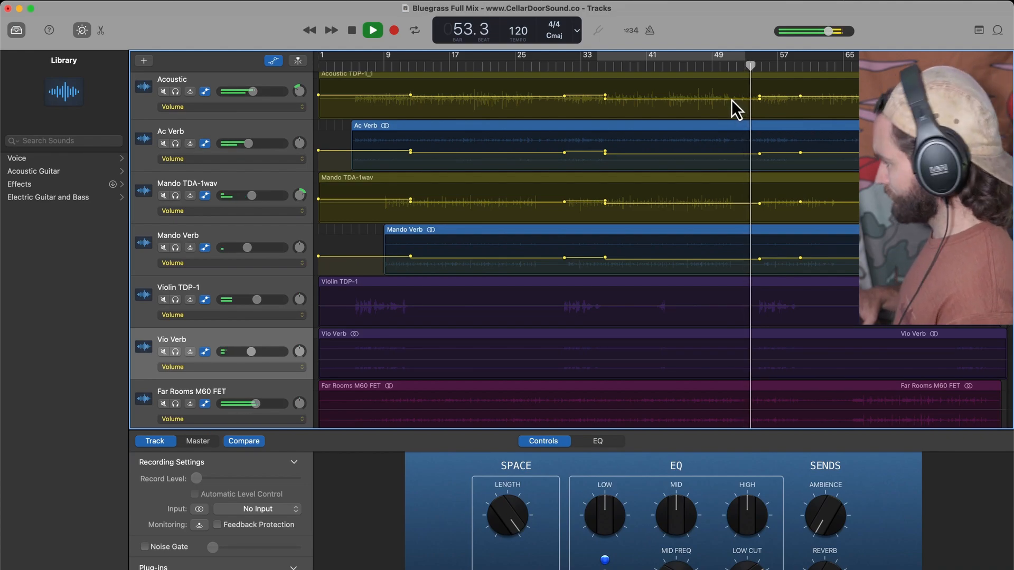
key(space)
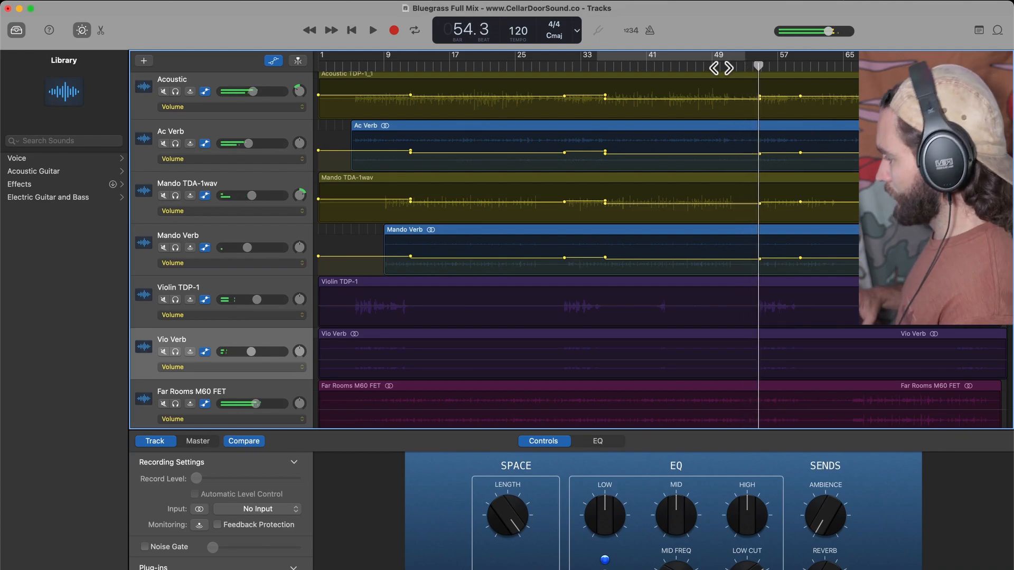
- Set a cycle range from bar 50 to about bar 56 and play it, stopping the playhead at 51.4
click(720, 65)
scroll(721, 145, up, 5)
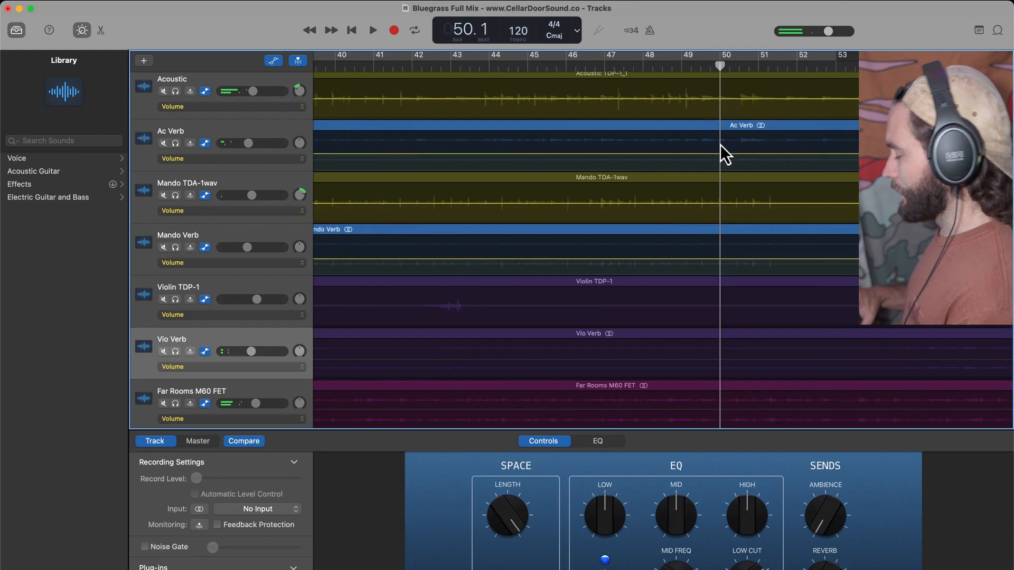
scroll(720, 148, down, 5)
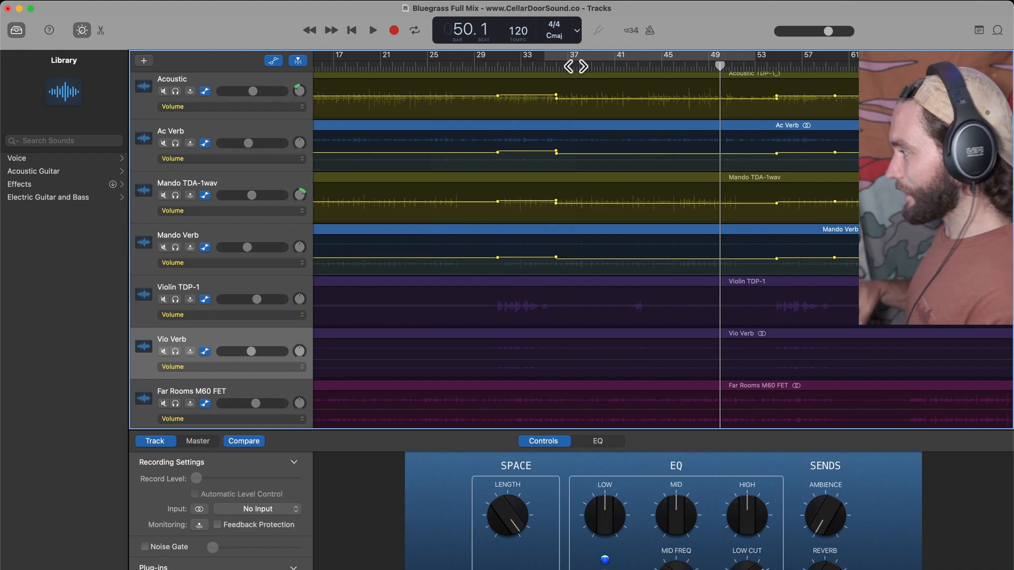
drag(724, 56, 792, 60)
key(super+Right)
key(super+Right)
key(super+Right)
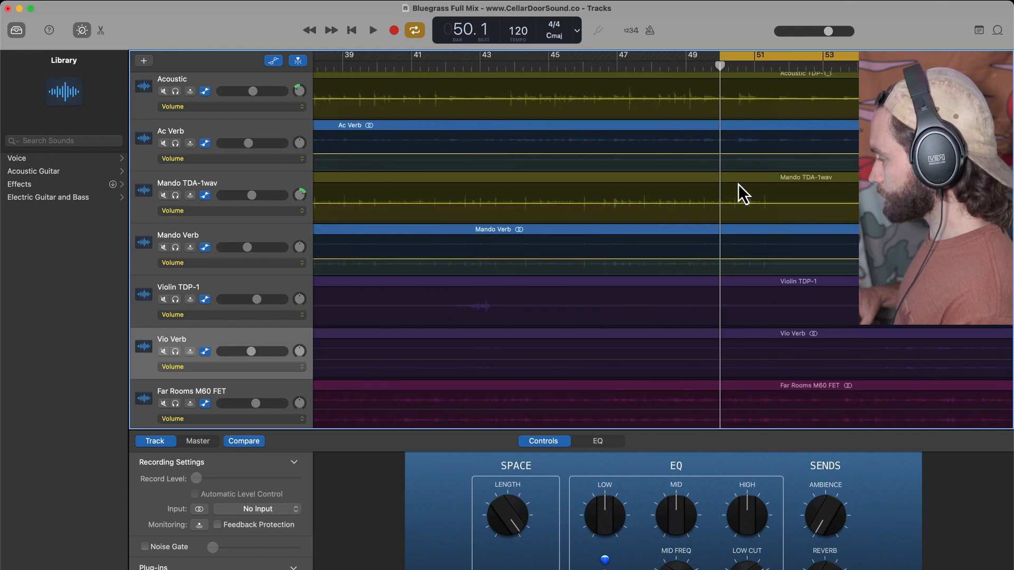
scroll(738, 184, right, 2)
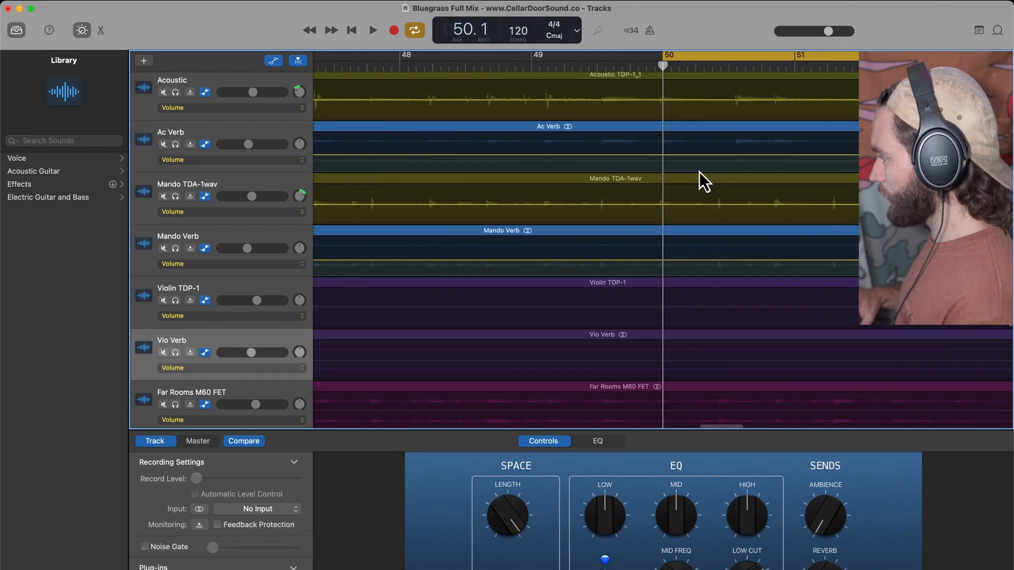
key(super+Right)
key(space)
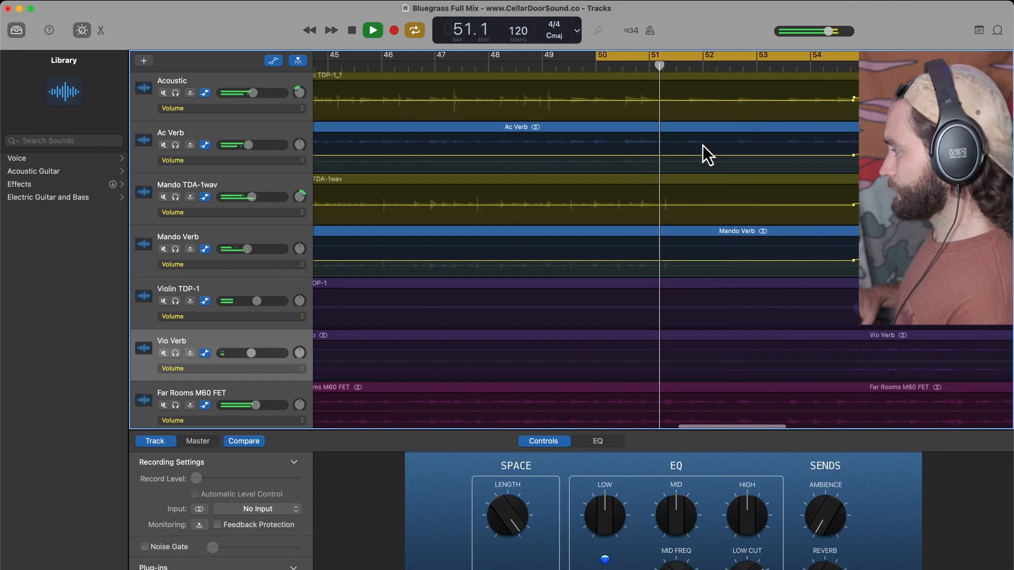
key(space)
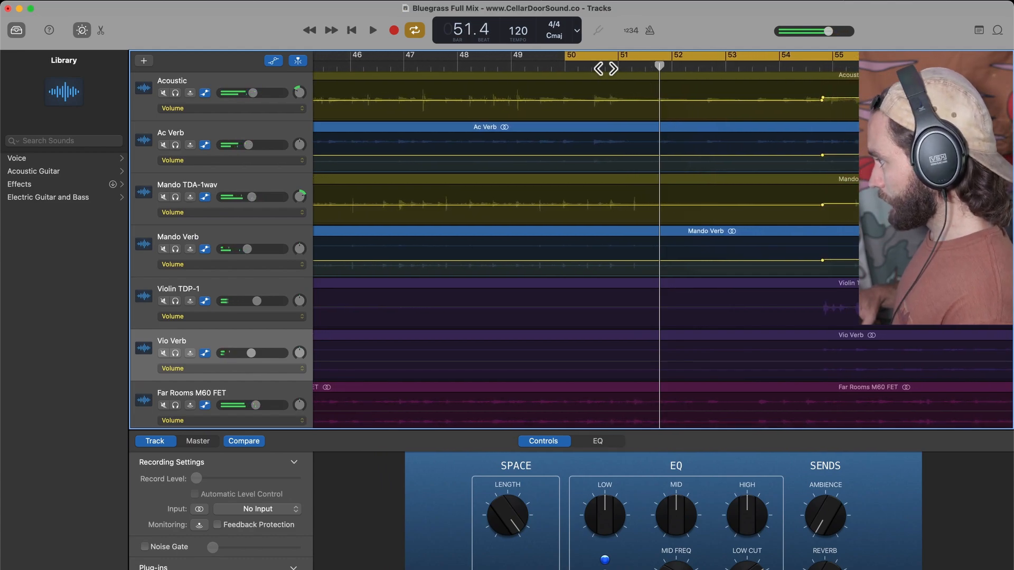
- Add a pair of volume points between 51.3 and 51.4 on Acoustic, Ac Verb, Mando TDA-1wav and Mando Verb
key(super+Right)
key(super+Right)
key(super+Right)
key(super+Right)
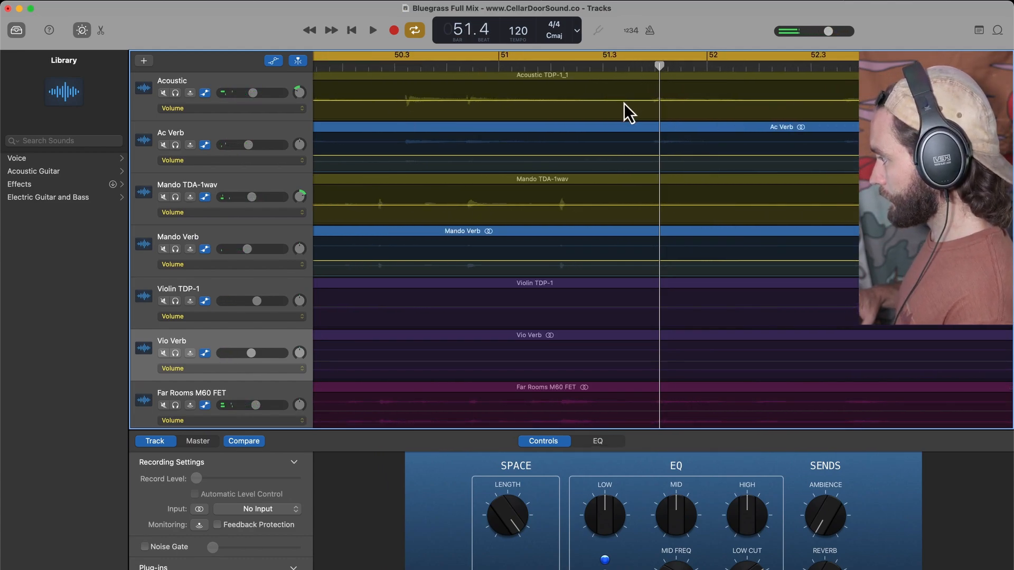
click(624, 101)
click(636, 100)
click(627, 155)
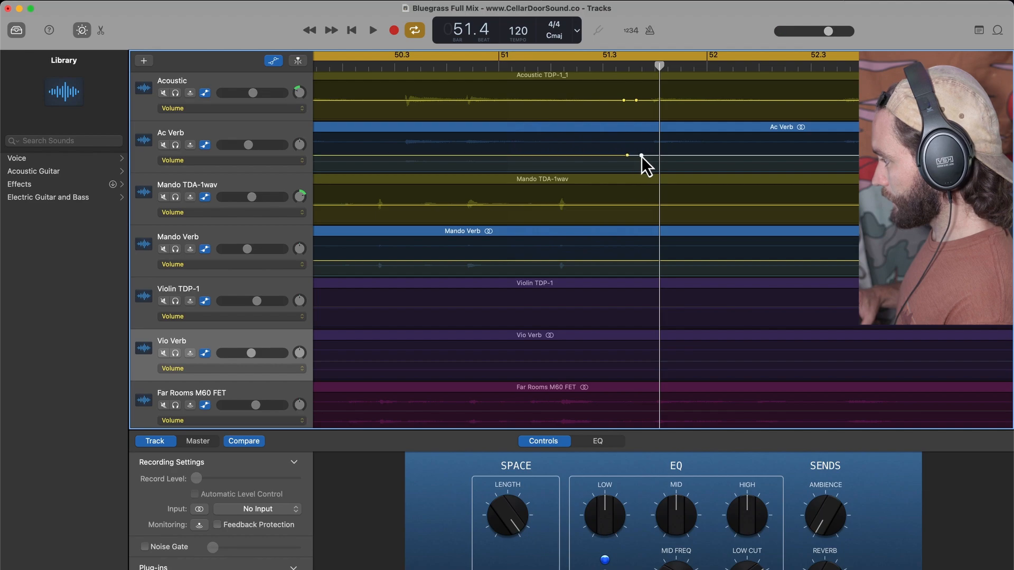
click(622, 205)
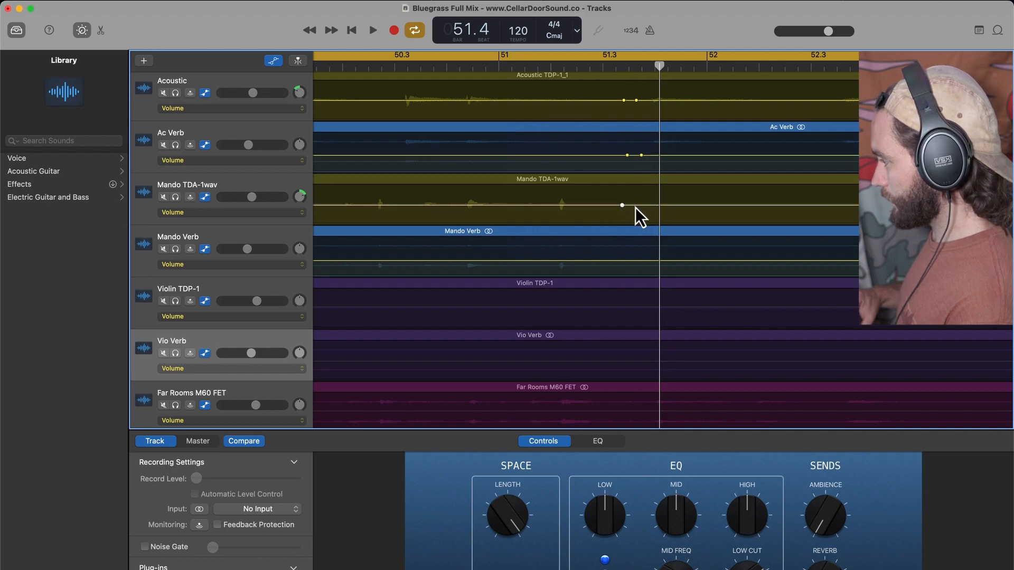
click(627, 261)
click(636, 261)
- Slightly raise the volume between about bars 51.3 and 54.4 on Acoustic, Ac Verb, Mando TDA-1wav and Mando Verb
scroll(648, 231, up, 2)
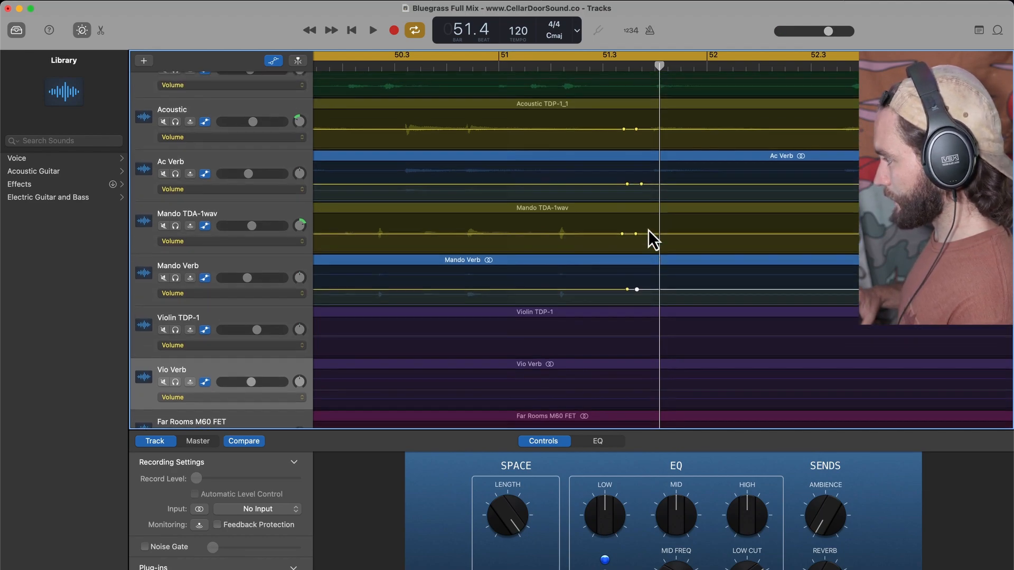
scroll(648, 229, up, 2)
scroll(648, 229, right, 3)
key(super+Left)
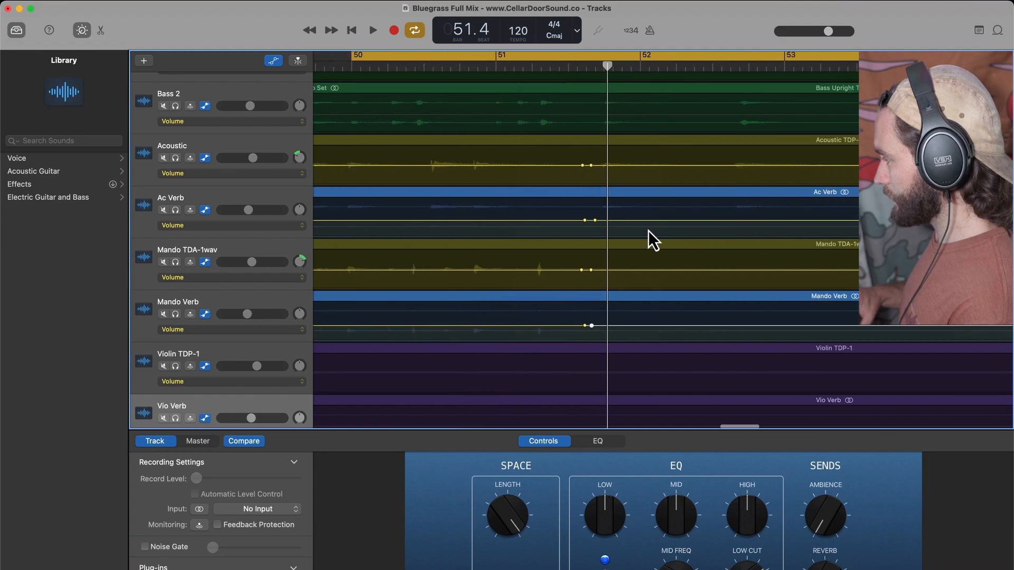
key(super+Left)
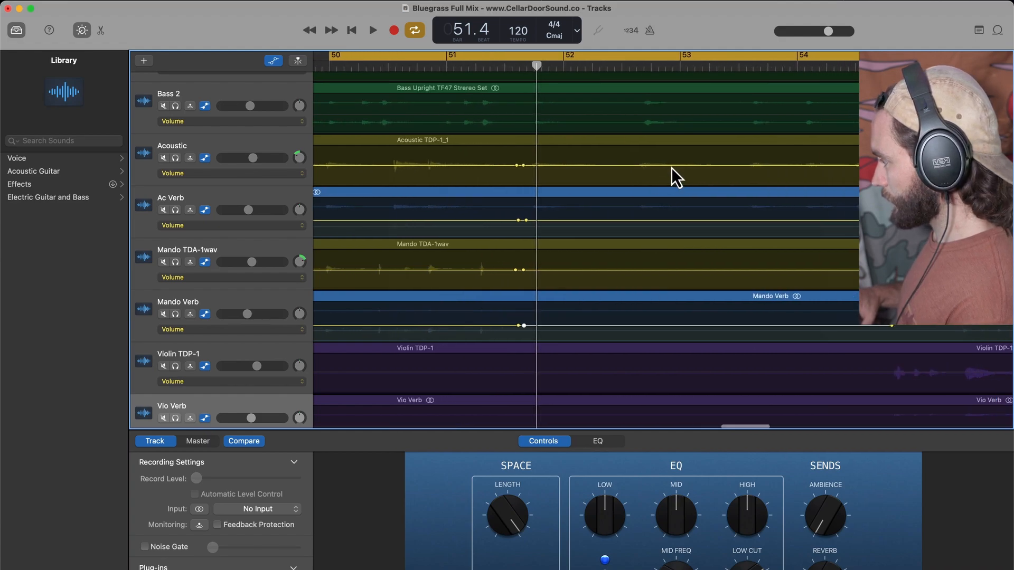
click(671, 166)
drag(671, 166, 670, 166)
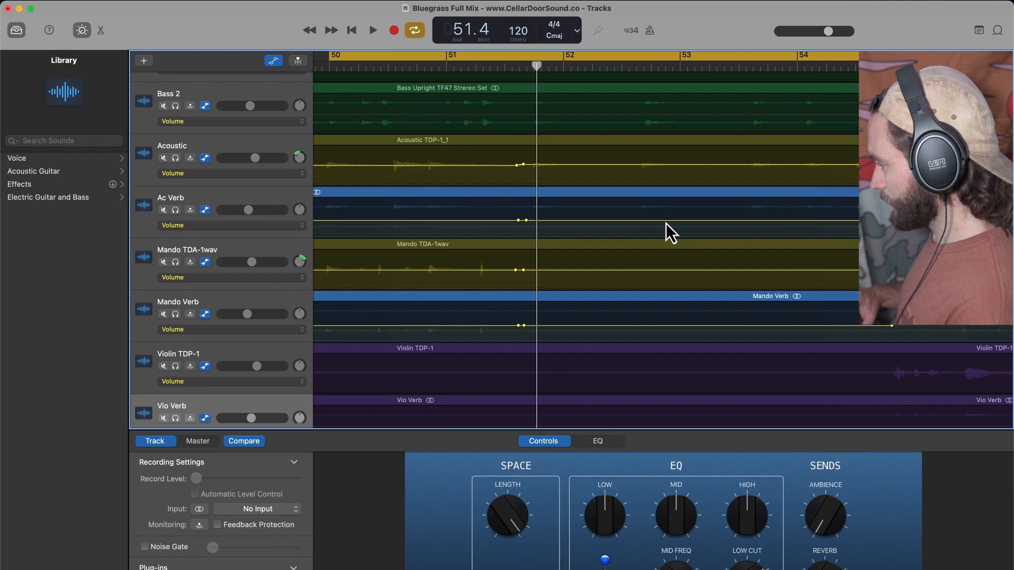
drag(667, 222, 666, 220)
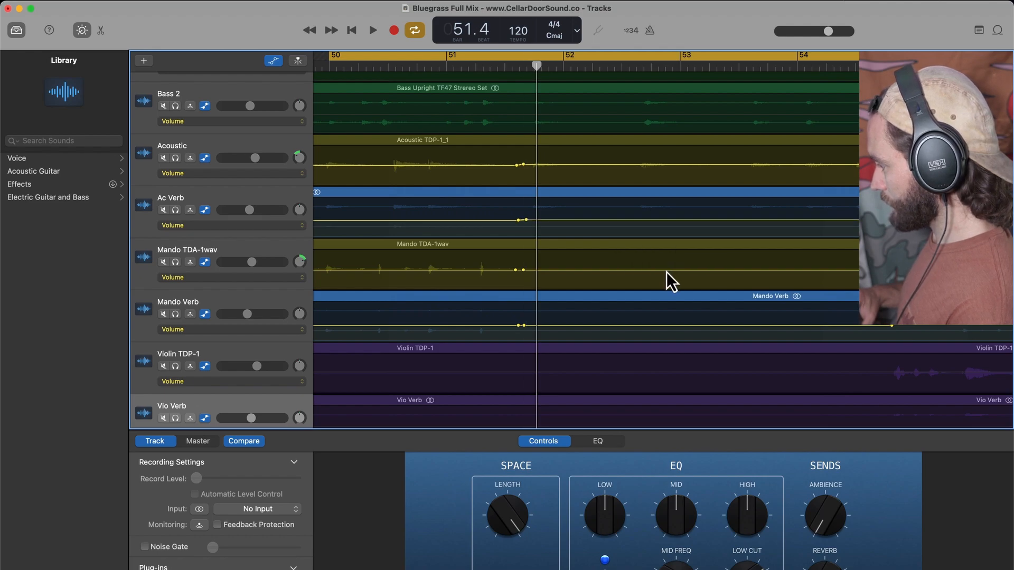
click(667, 271)
drag(666, 271, 667, 271)
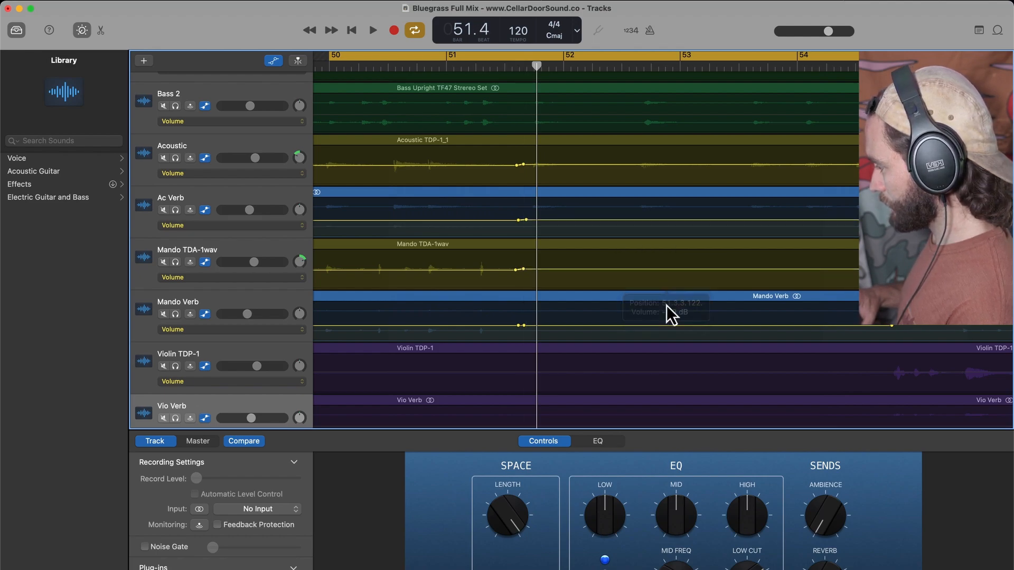
click(667, 326)
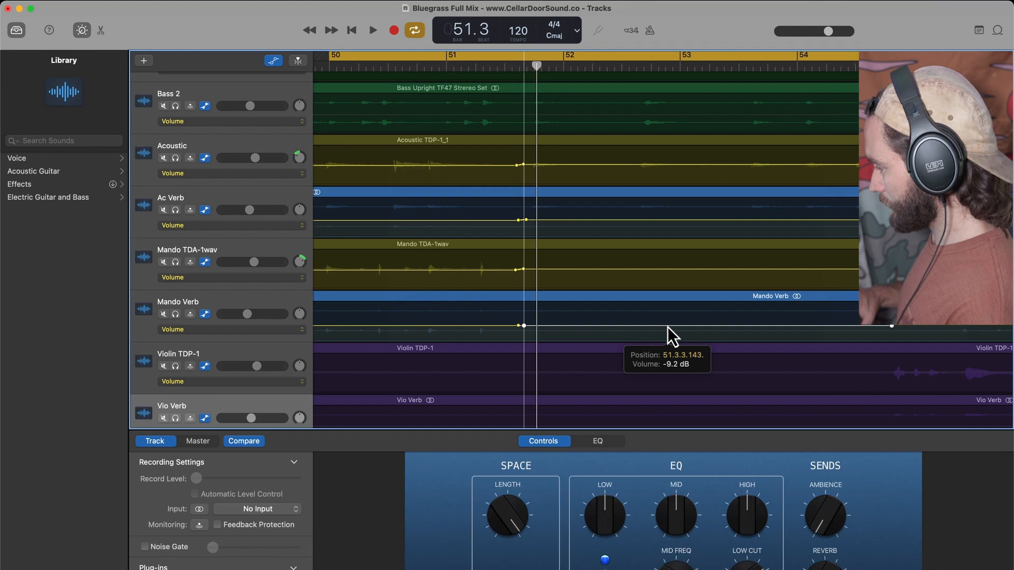
drag(667, 327, 667, 325)
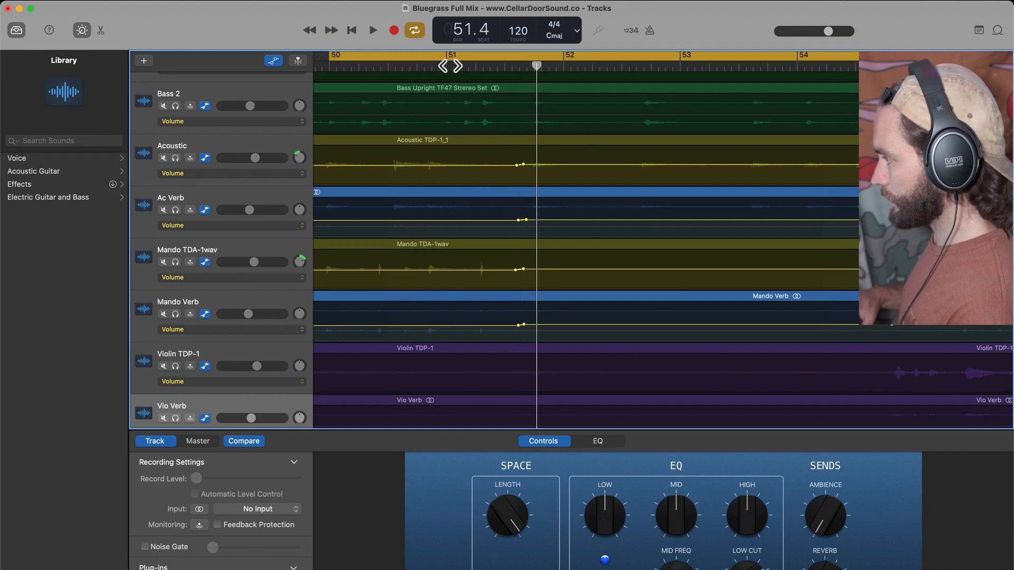
- Play the cycle range from bar 50 to check the raised guitar and mandolin levels, turning off cycling and stopping
key(space)
key(super+Left)
key(super+Left)
key(super+Left)
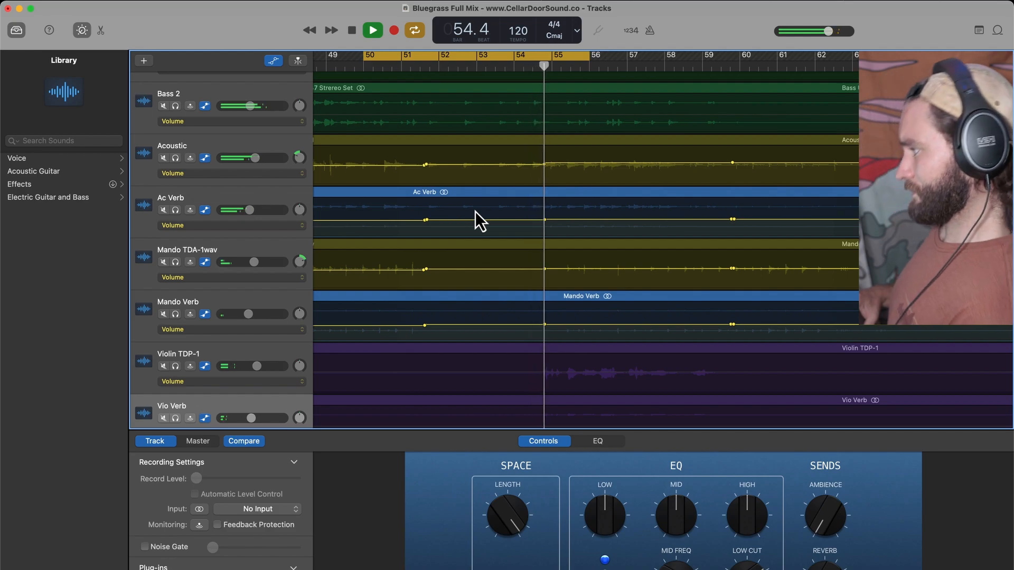
click(547, 56)
key(space)
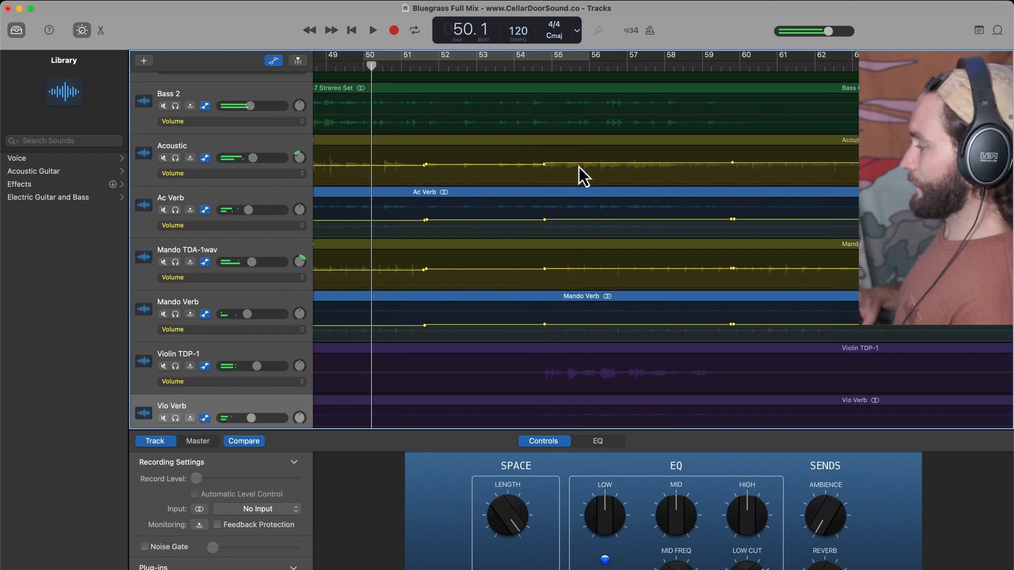
- Play from bar 58 to 68.4 to examine the guitar and mandolin levels after the violin section
scroll(578, 167, right, 4)
scroll(578, 167, down, 5)
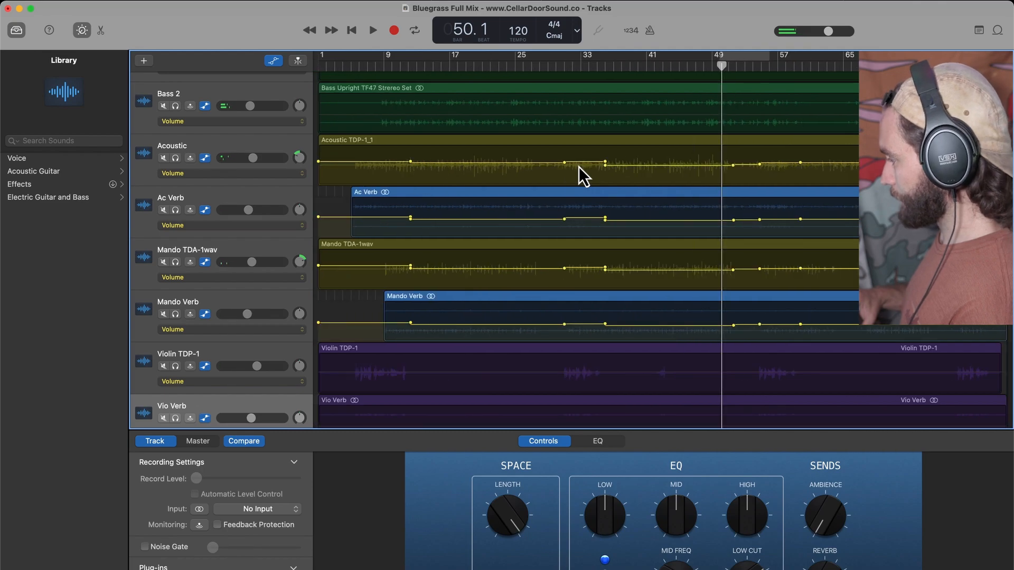
click(786, 64)
key(space)
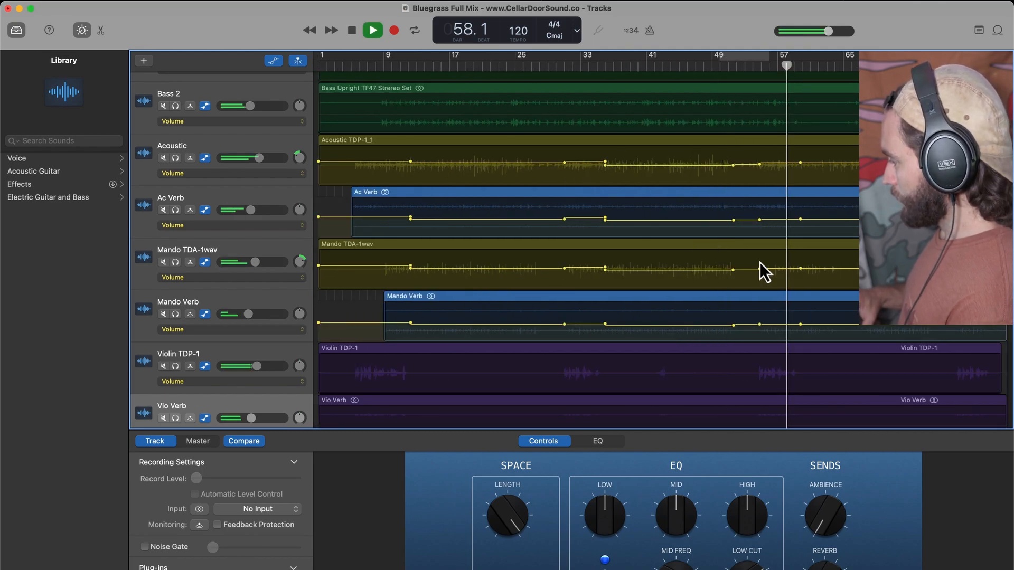
scroll(785, 261, up, 5)
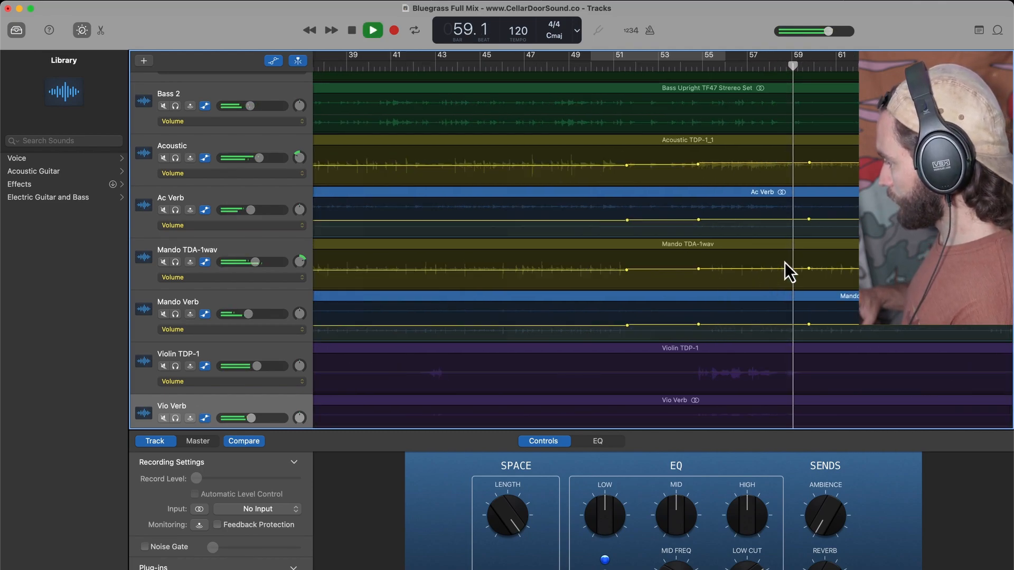
scroll(785, 262, right, 3)
scroll(785, 262, right, 3)
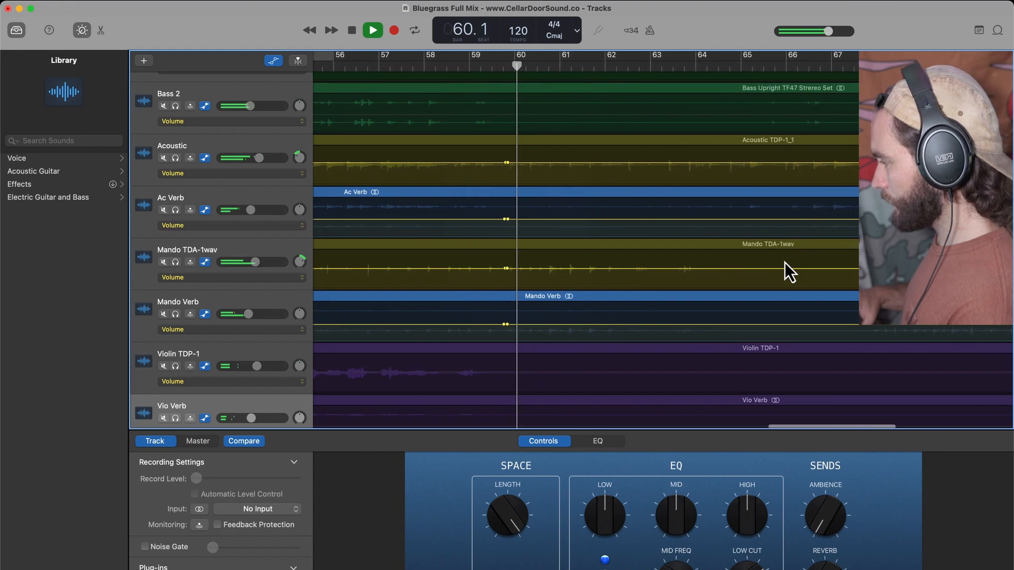
scroll(636, 243, right, 3)
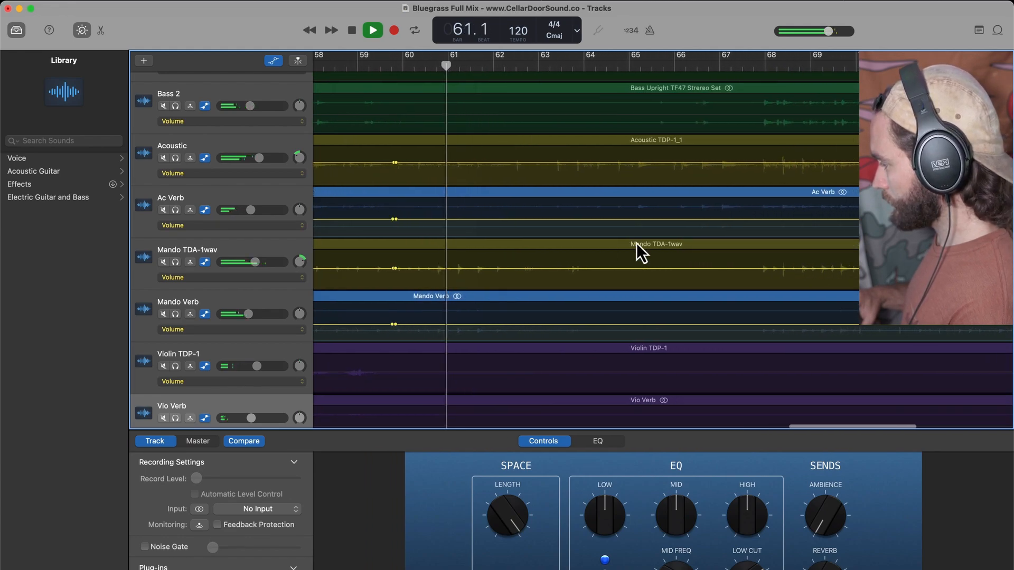
scroll(635, 245, down, 5)
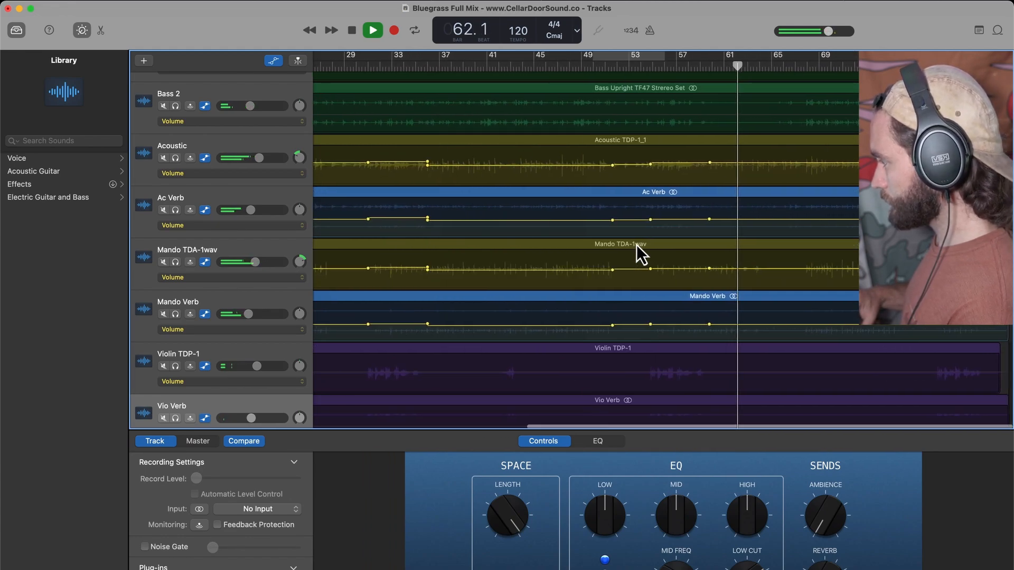
scroll(742, 186, down, 1)
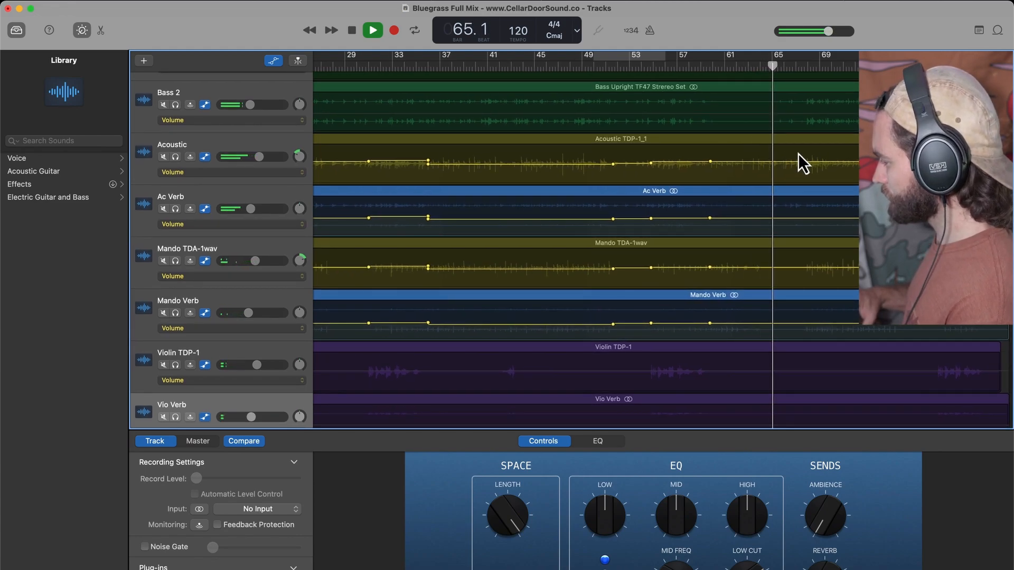
scroll(797, 153, up, 5)
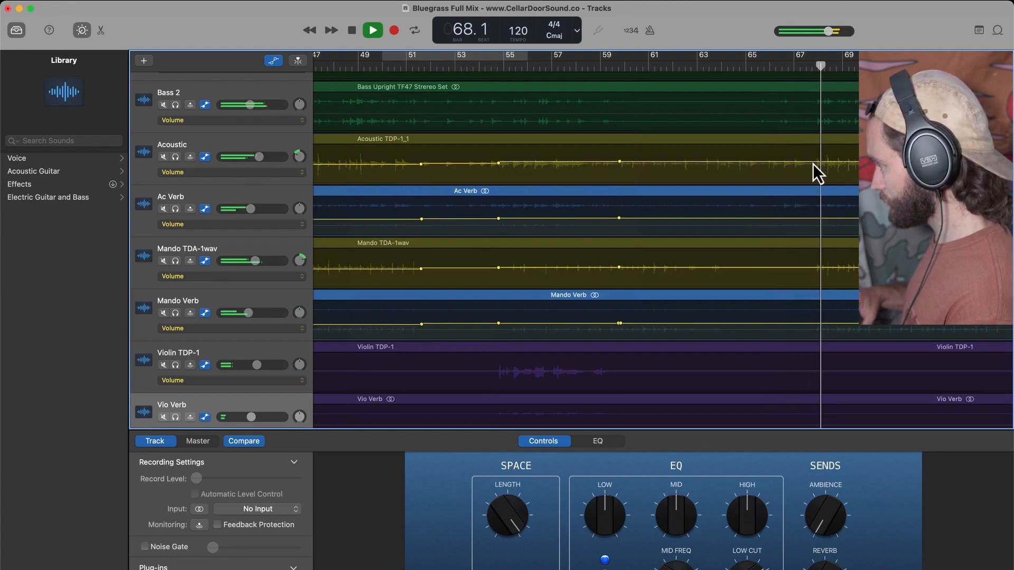
key(space)
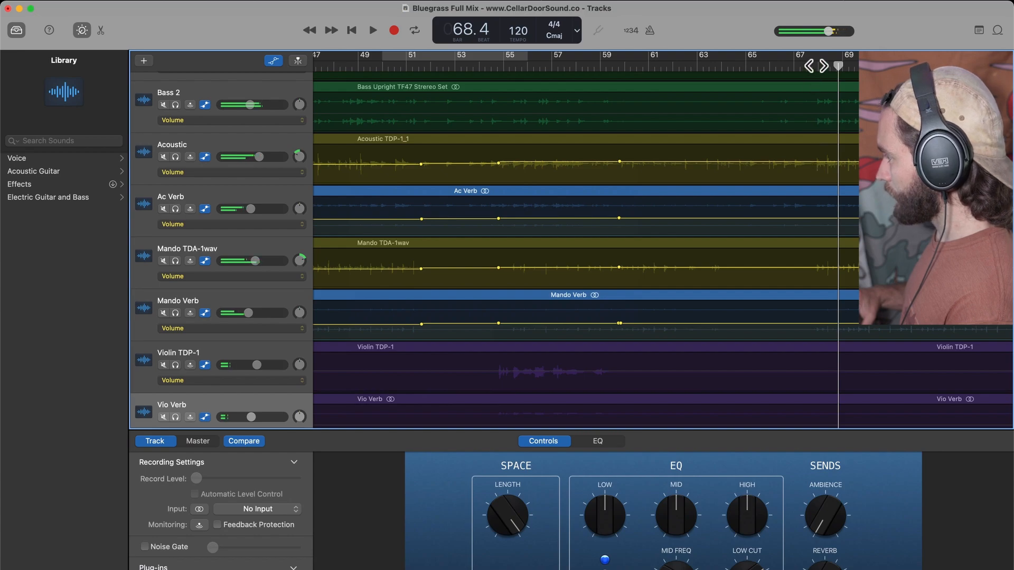
- Add a pair of volume points just before bar 68 on Acoustic, Ac Verb, Mando TDA-1wav and Mando Verb
click(816, 66)
scroll(816, 142, up, 3)
scroll(816, 145, up, 2)
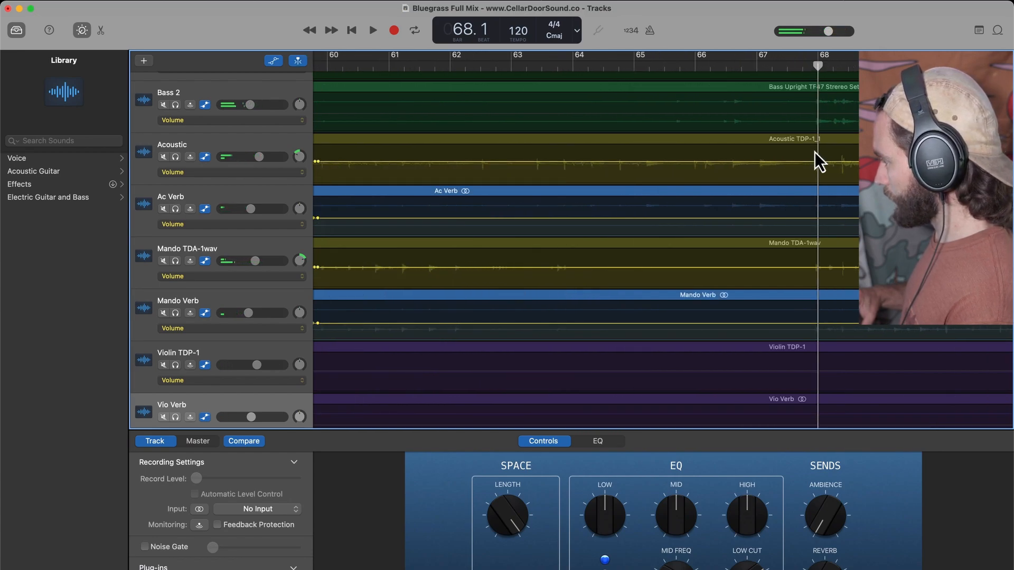
click(805, 162)
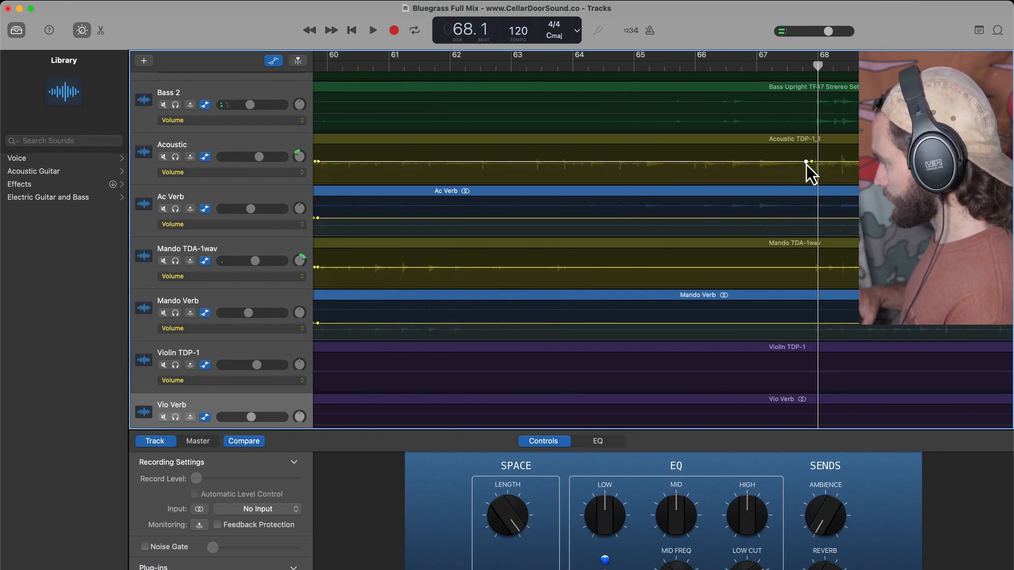
click(804, 219)
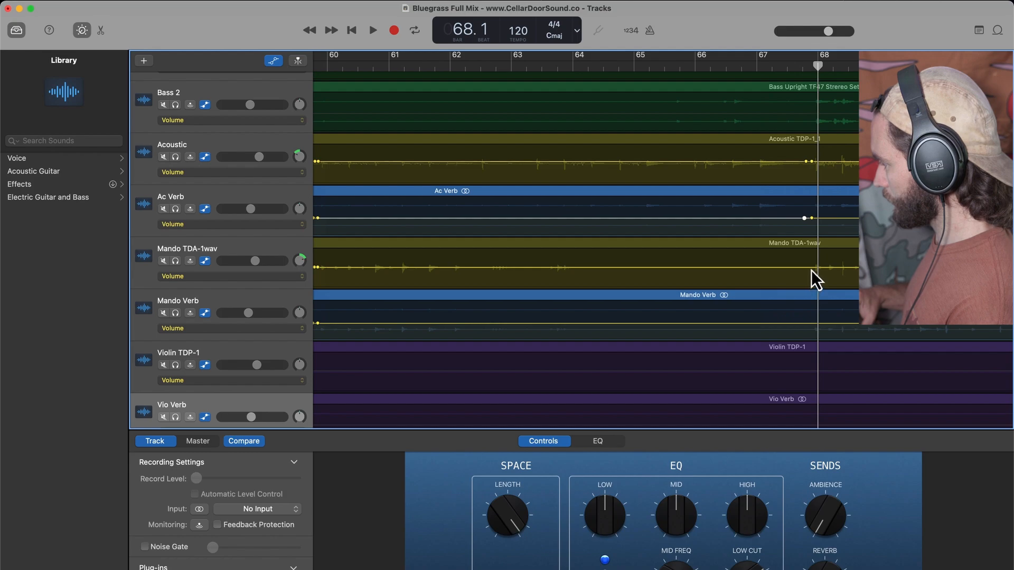
click(803, 270)
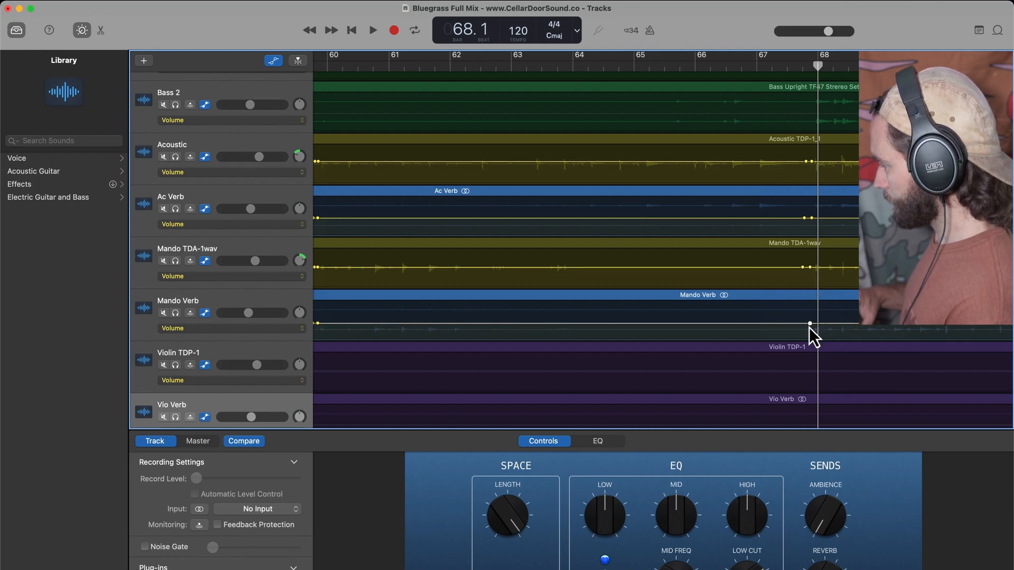
- During playback from about bar 60, lower the volume of Mando TDA-1wav and Mando Verb between about bars 60 and 68
scroll(752, 327, down, 5)
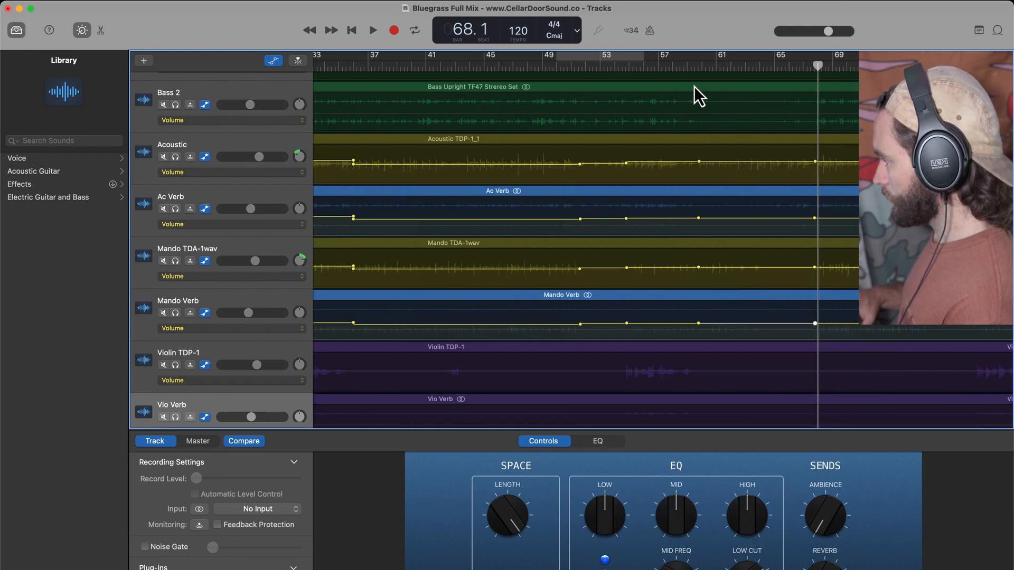
click(683, 69)
key(space)
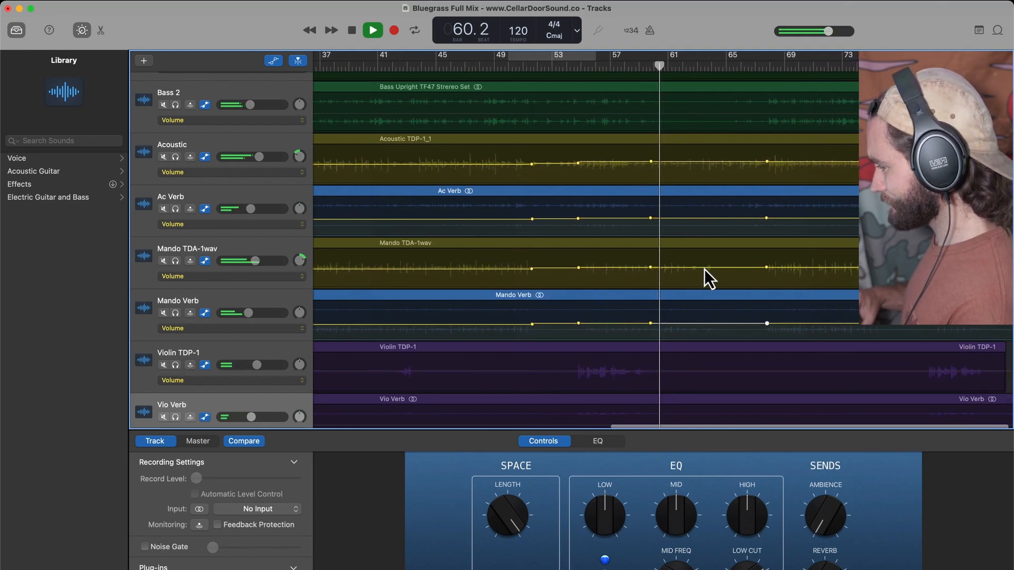
drag(705, 268, 704, 272)
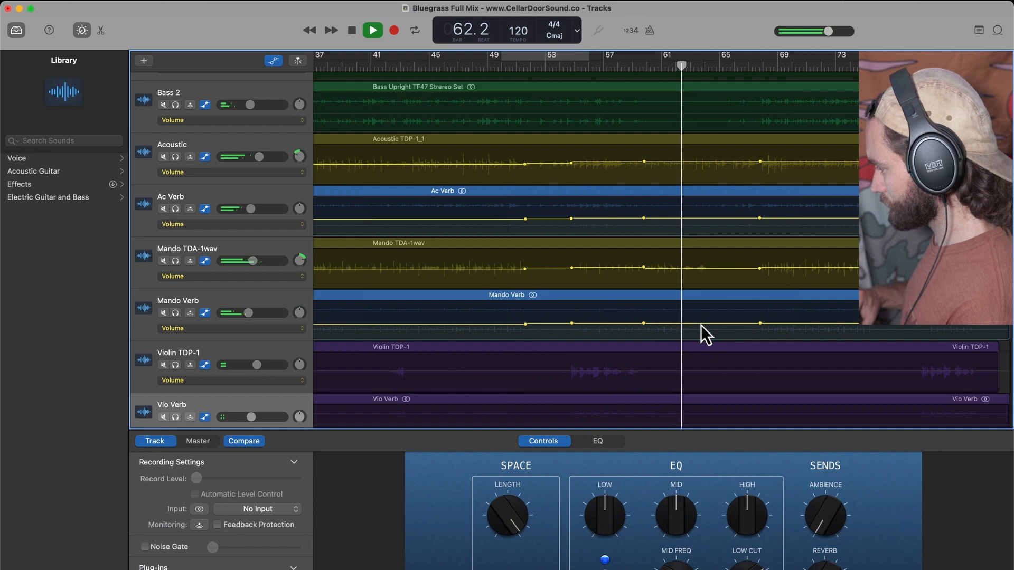
drag(701, 325, 701, 328)
drag(694, 266, 694, 268)
key(space)
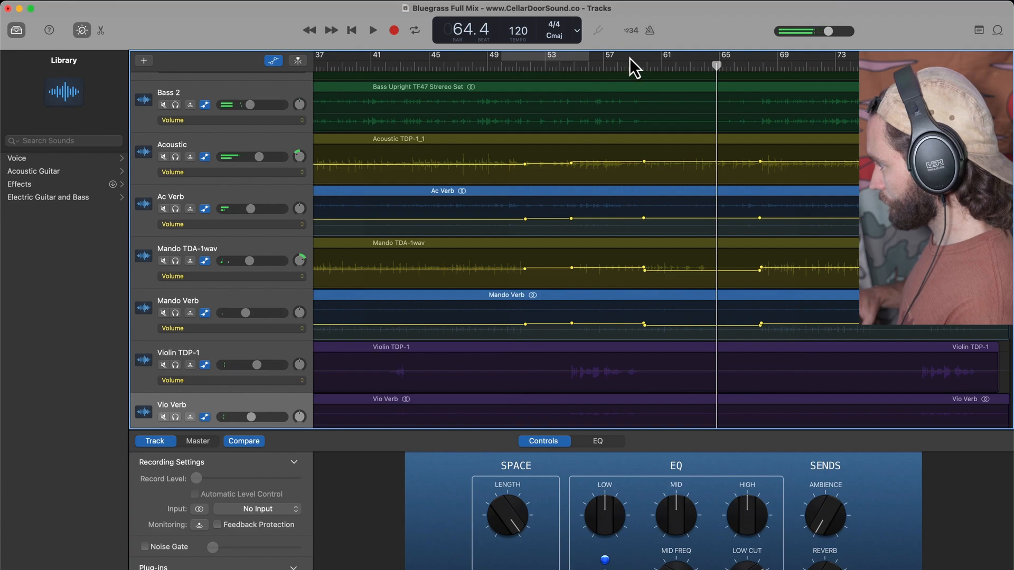
- While cycling bars 59 to 71, lower the Acoustic volume and raise the Mando Verb volume between about bars 60 and 68
drag(629, 58, 806, 59)
key(space)
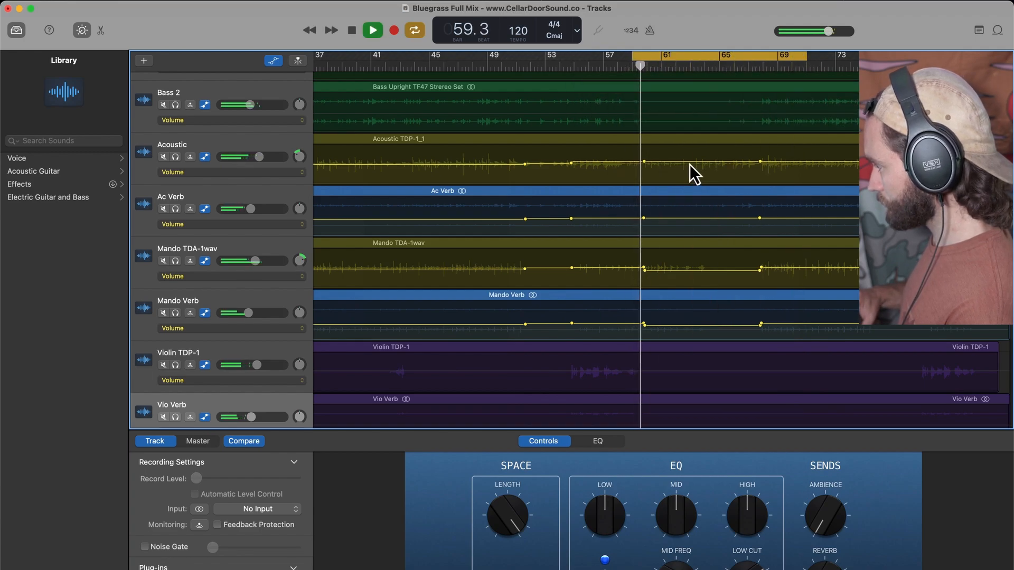
drag(690, 164, 690, 167)
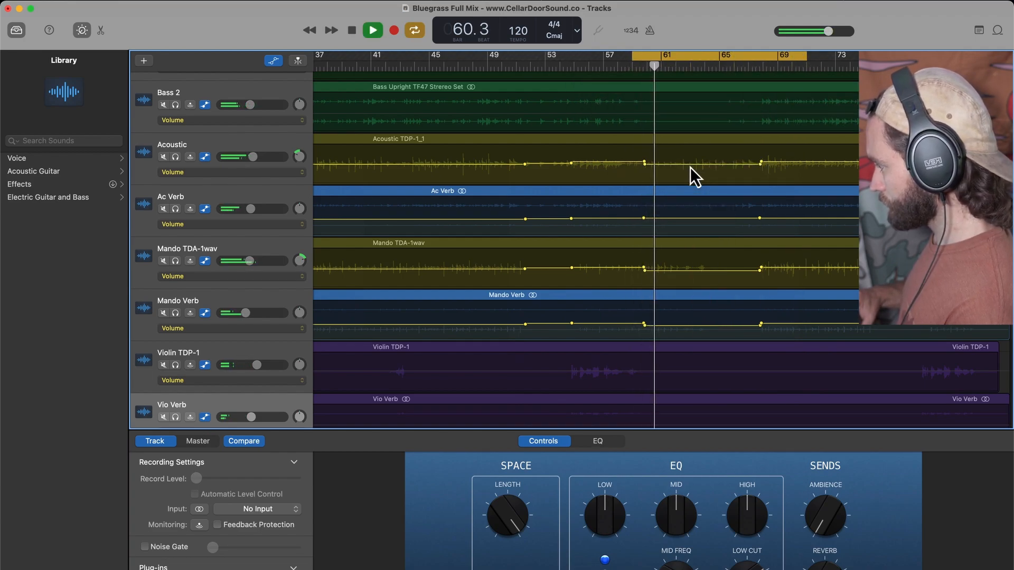
drag(689, 272, 689, 271)
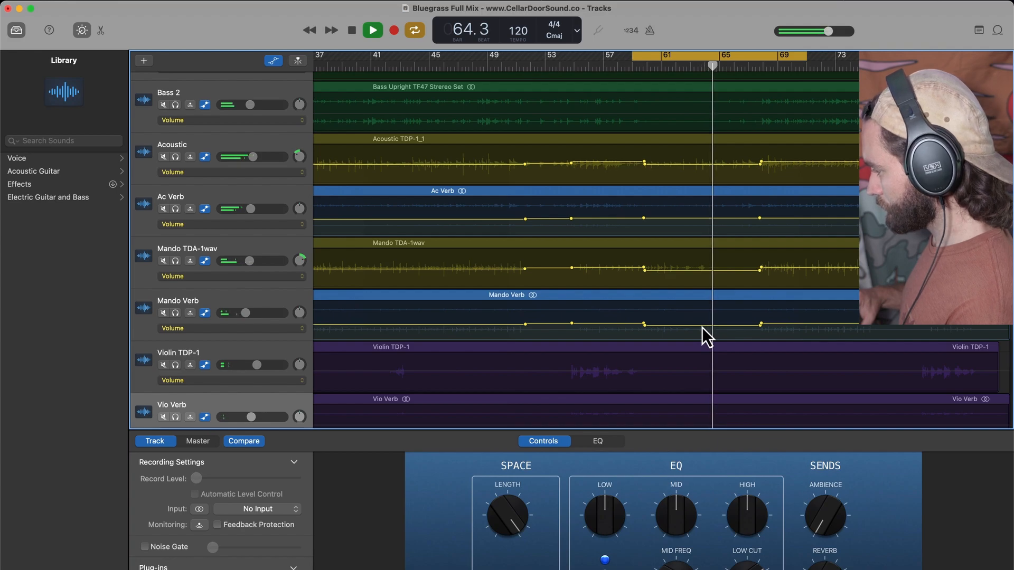
drag(702, 327, 701, 322)
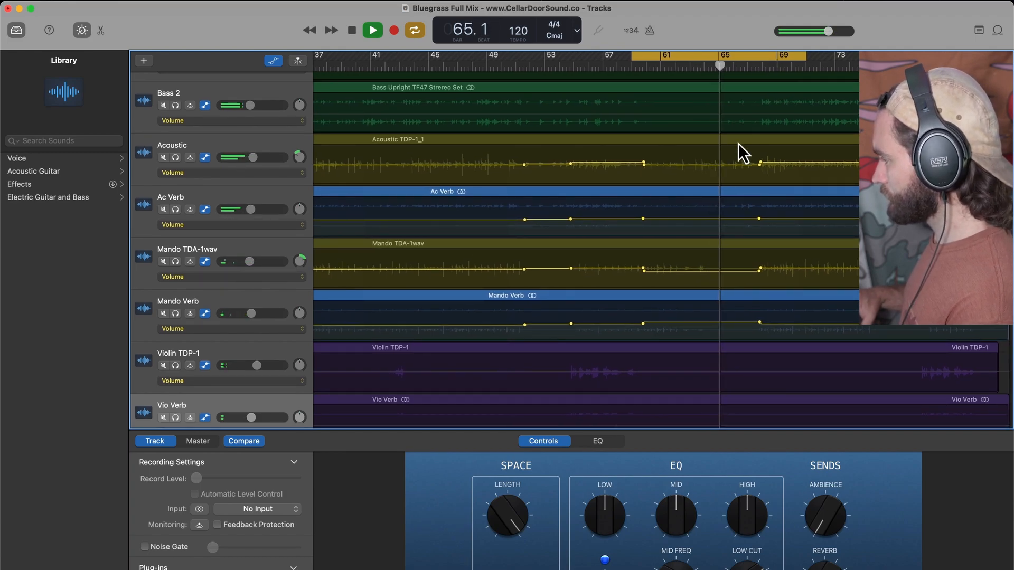
- Play on to 69.2 to examine the percussion tracks around bars 66 to 68, turning off cycling and stopping
scroll(738, 144, up, 8)
scroll(738, 143, down, 1)
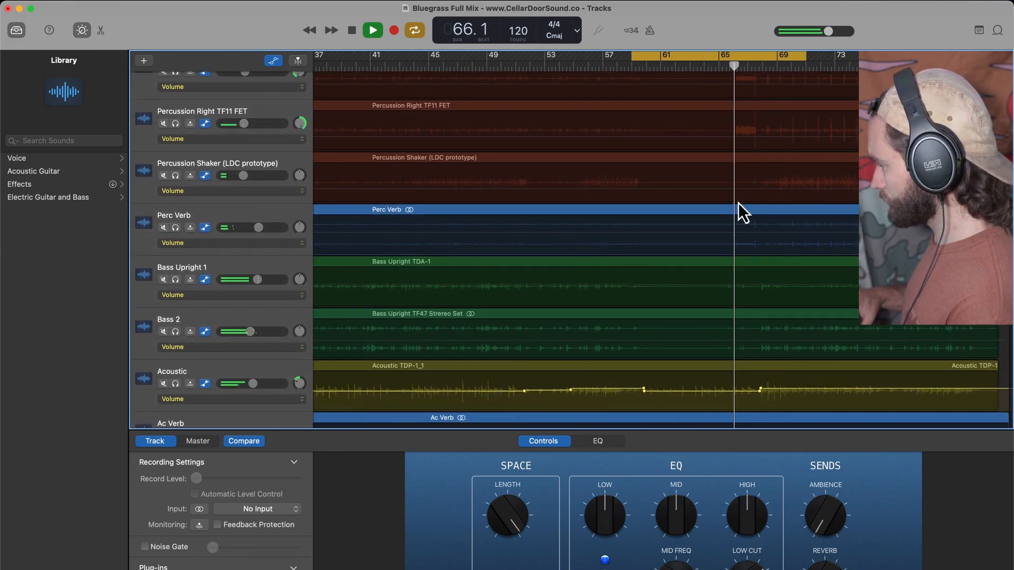
key(super+Right)
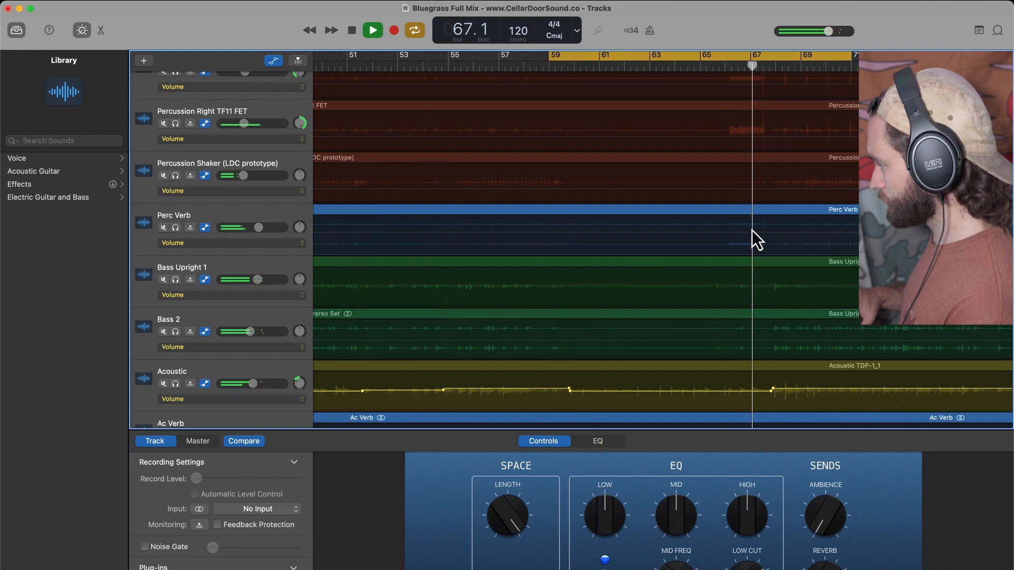
scroll(752, 230, right, 2)
scroll(757, 179, up, 2)
scroll(757, 179, up, 1)
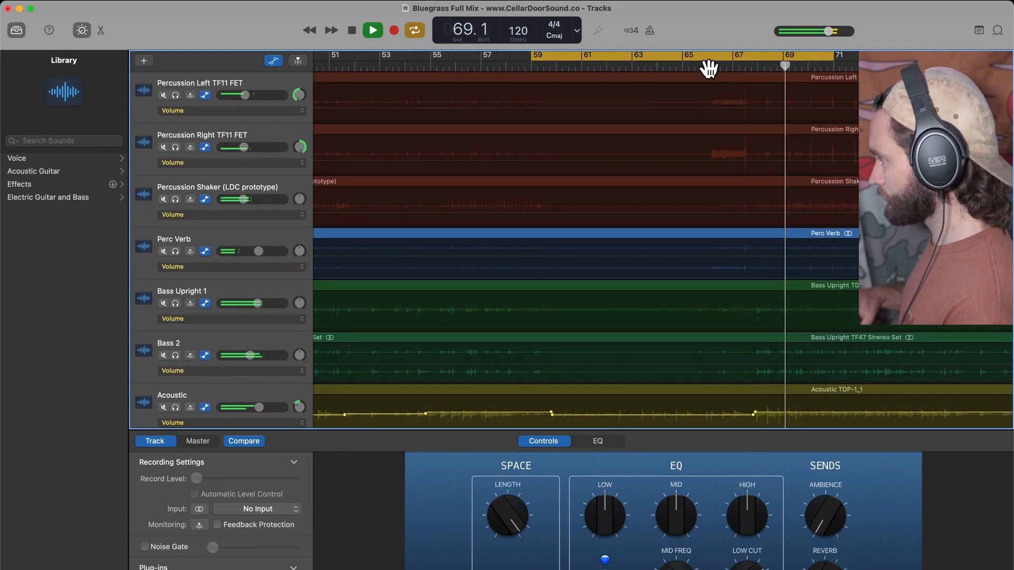
key(c)
key(space)
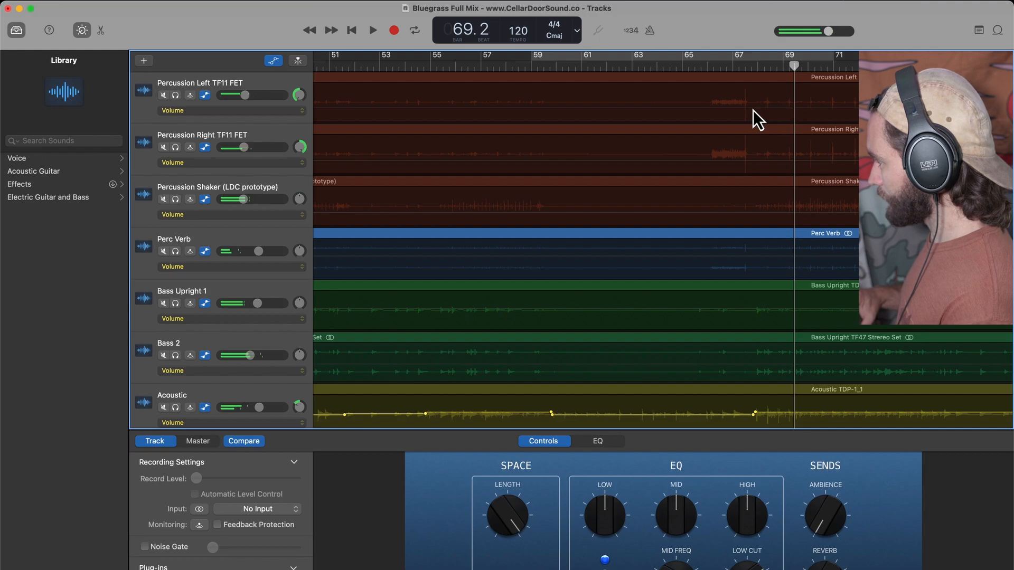
- Add pairs of volume points around bars 66 and 67.5 on the Percussion Left and Percussion Right tracks
click(752, 108)
click(708, 107)
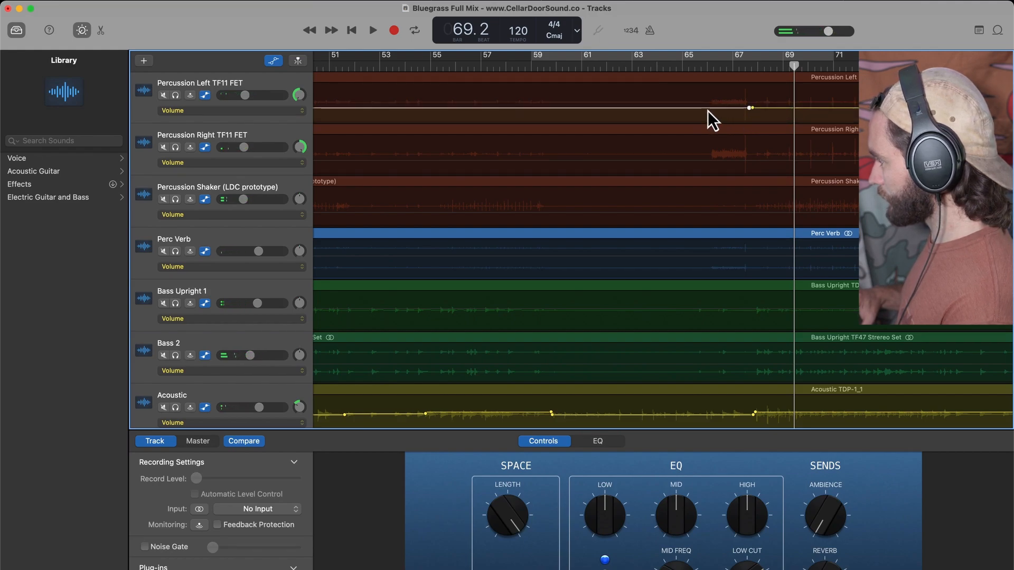
click(703, 161)
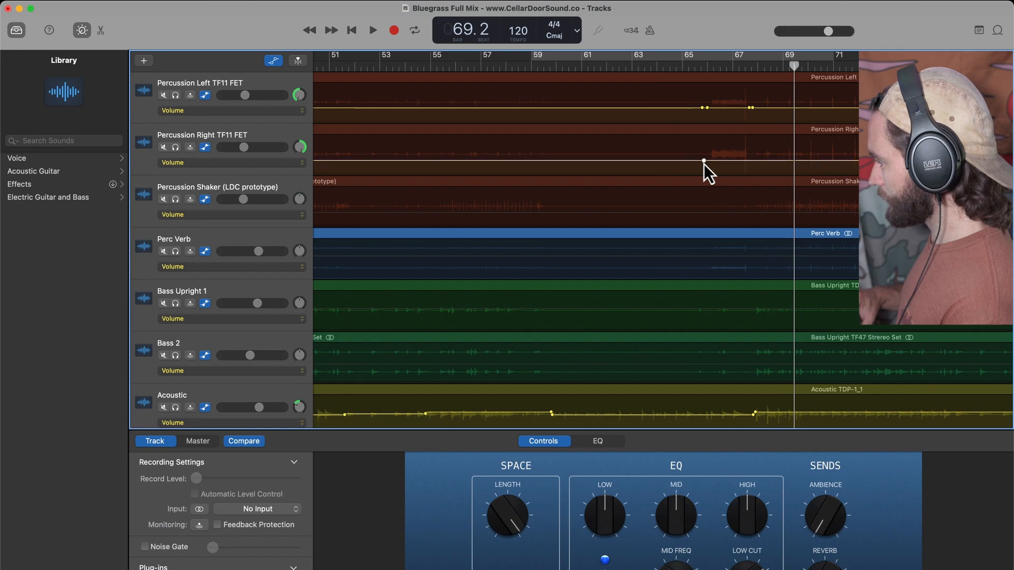
click(708, 161)
click(750, 160)
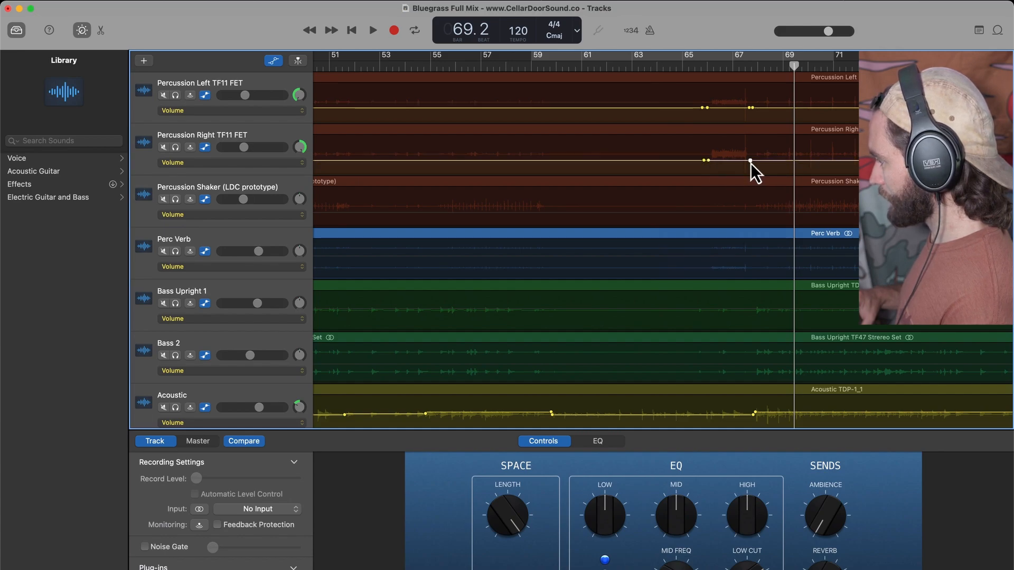
- Slightly lower the volume of Percussion Left and Percussion Right between the new points around bars 66 and 67.5
click(729, 109)
drag(729, 110, 730, 111)
drag(727, 162, 727, 163)
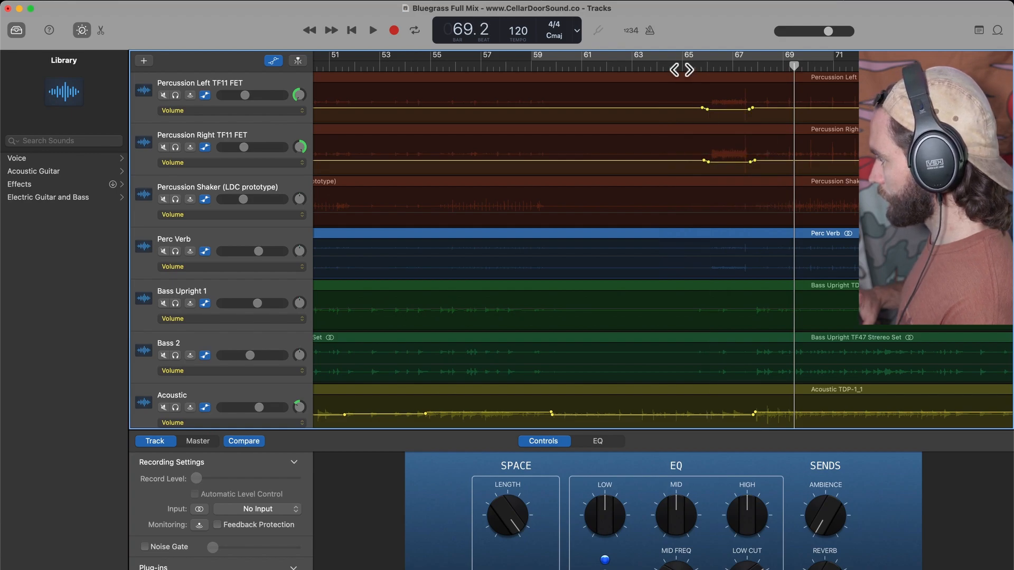
- Play from about bar 65 to check the lowered percussion passage in the mix
click(681, 69)
key(space)
scroll(678, 223, down, 5)
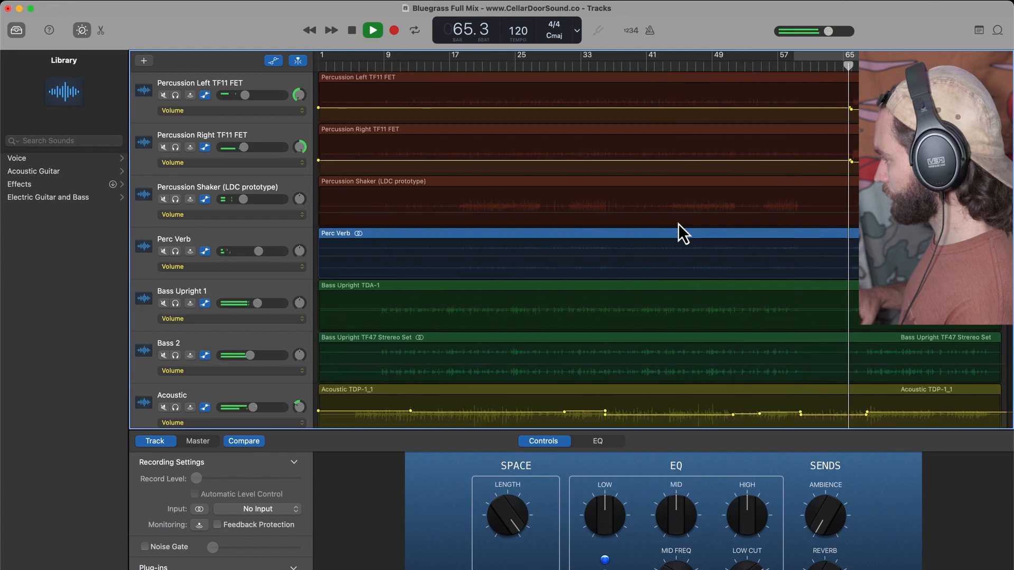
click(678, 223)
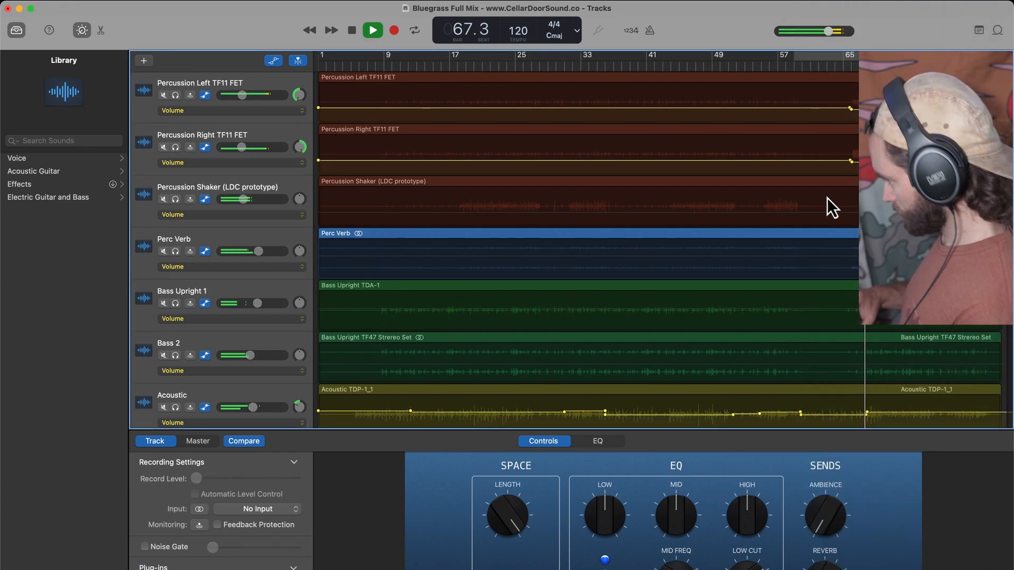
- Play on to 80.1, examining the percussion, bass, guitar, mandolin and violin tracks, and stop there
scroll(826, 199, down, 2)
scroll(826, 197, down, 10)
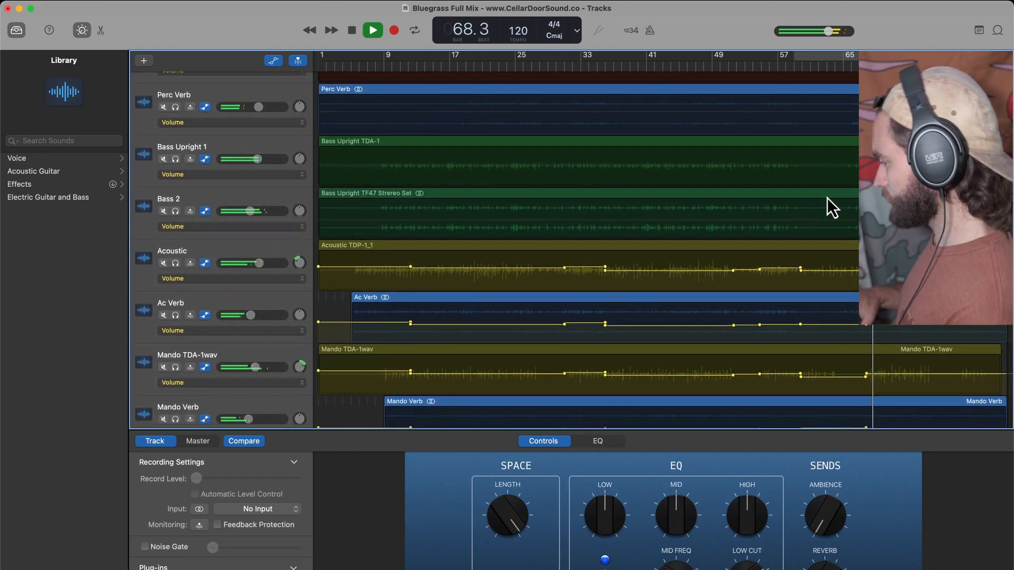
scroll(841, 184, down, 2)
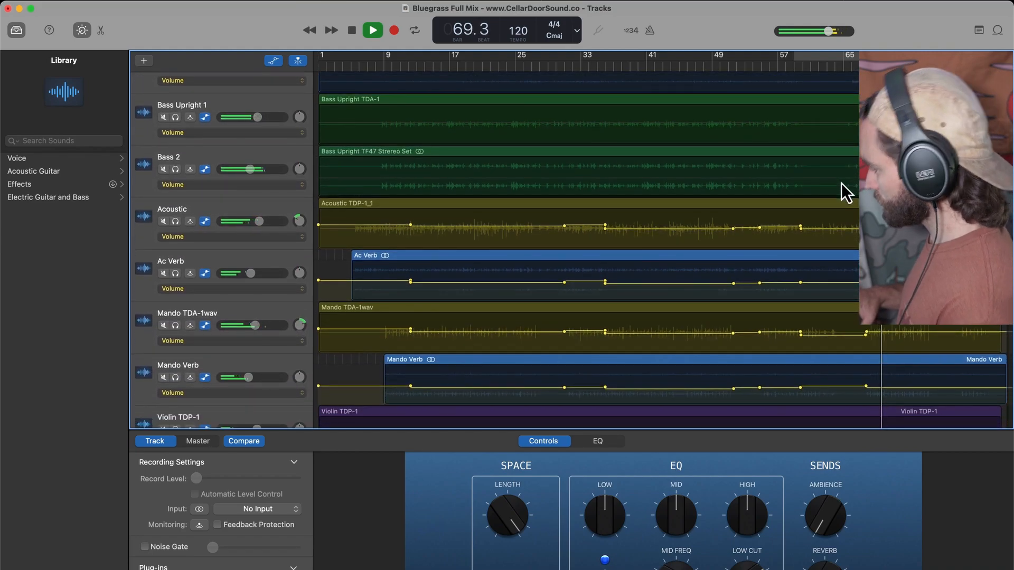
scroll(876, 201, up, 5)
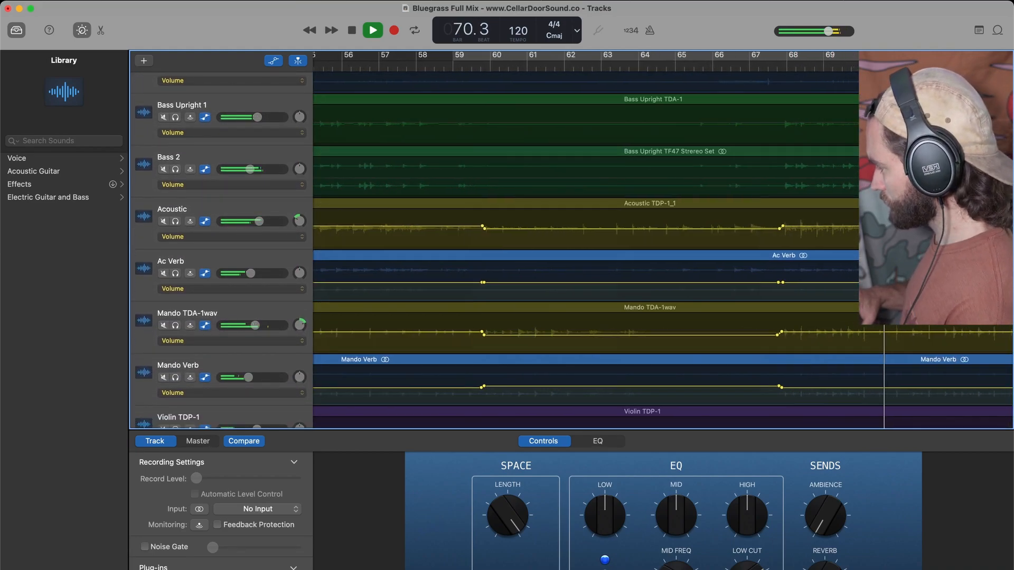
scroll(876, 200, right, 10)
scroll(655, 252, down, 2)
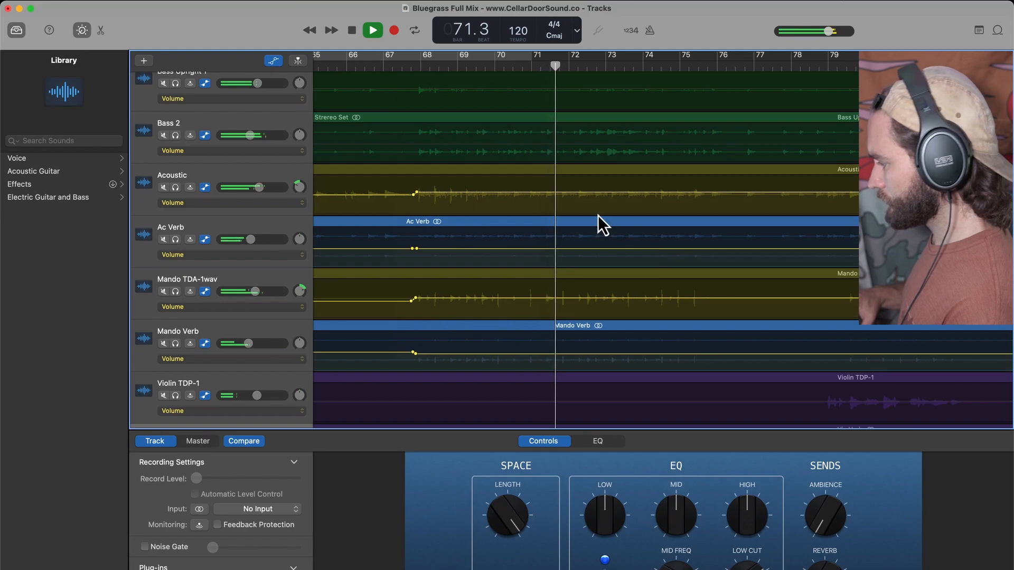
scroll(598, 215, down, 5)
scroll(816, 188, up, 3)
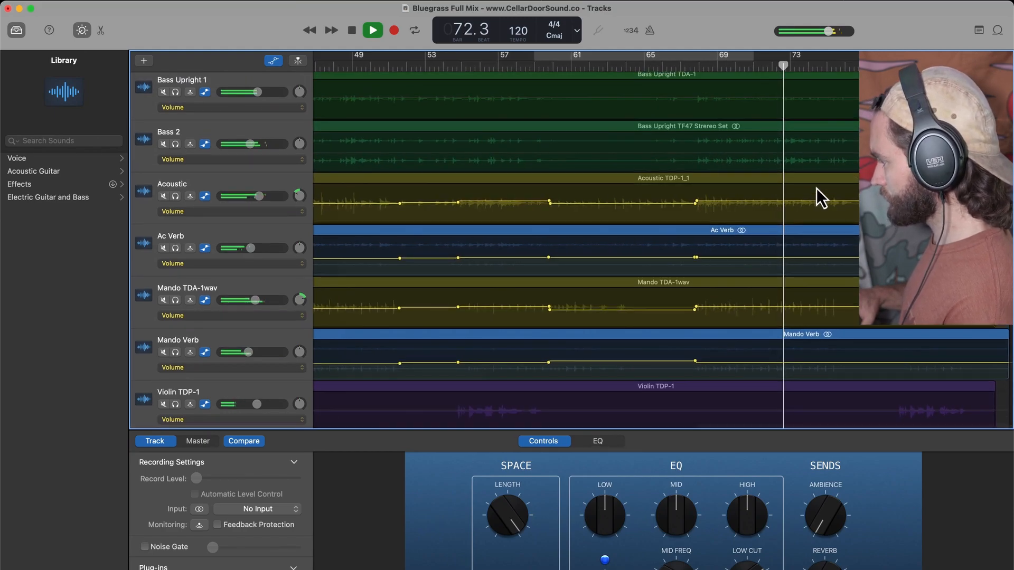
scroll(816, 188, up, 6)
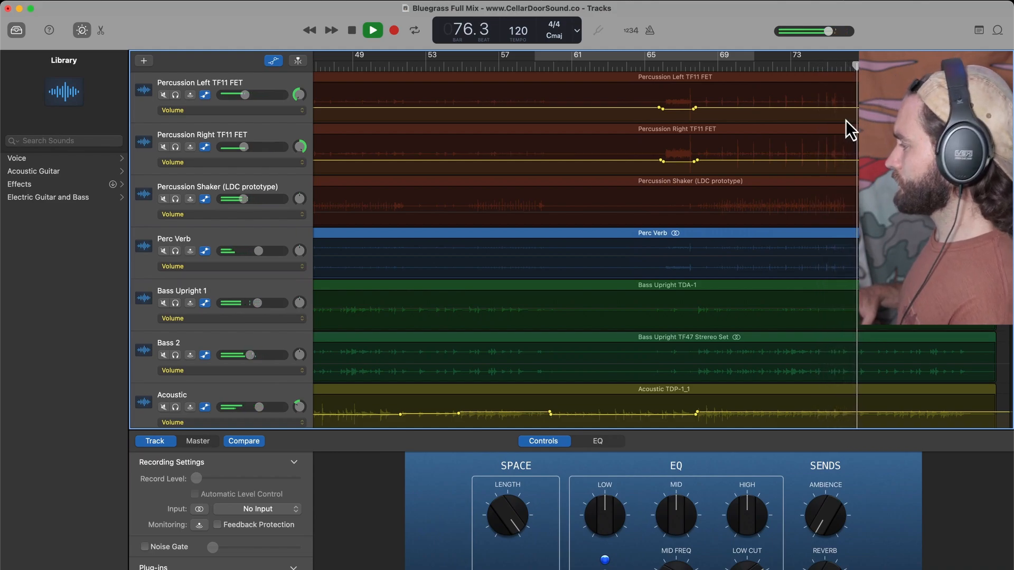
scroll(844, 220, down, 3)
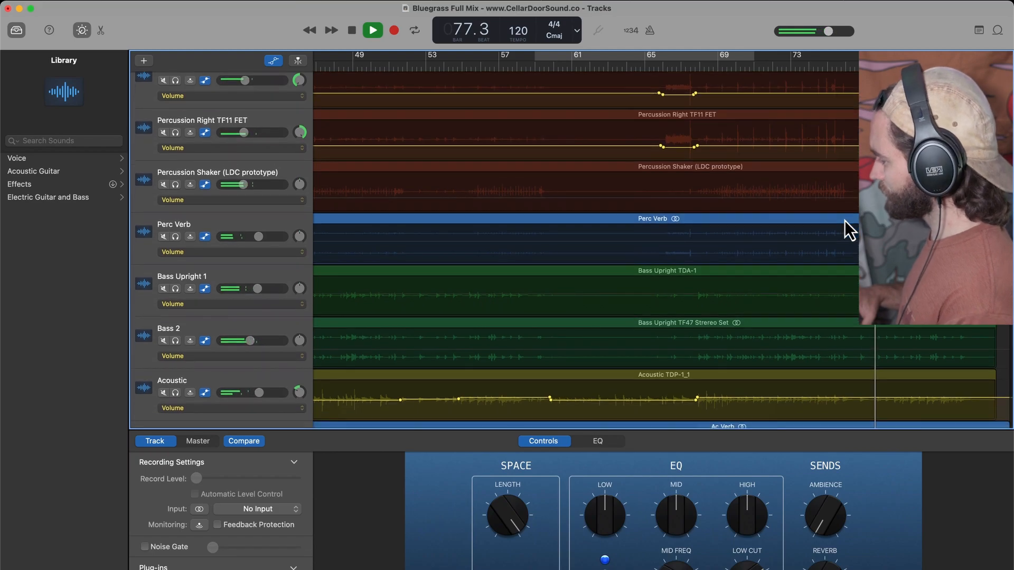
scroll(844, 220, down, 6)
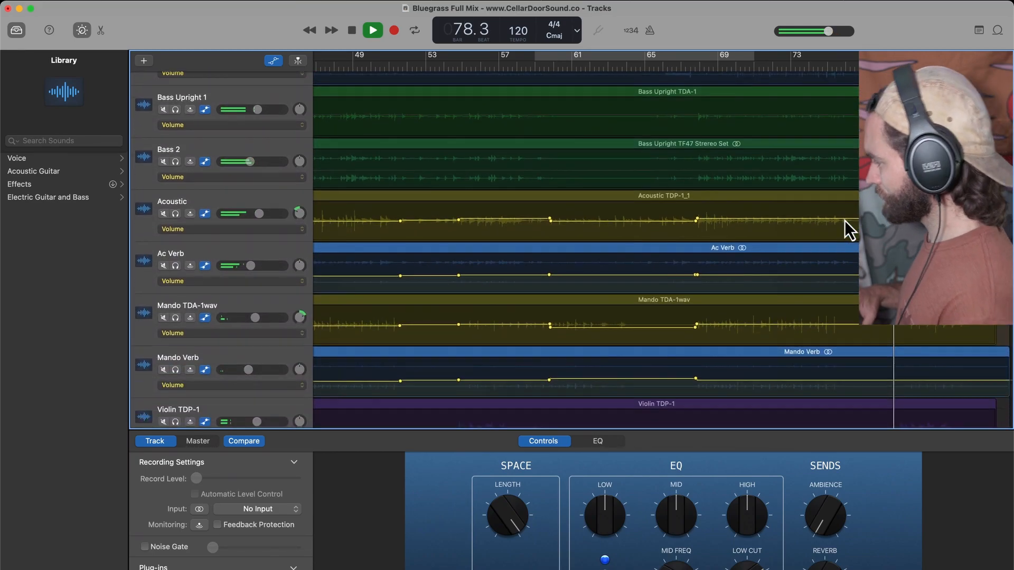
scroll(844, 220, down, 2)
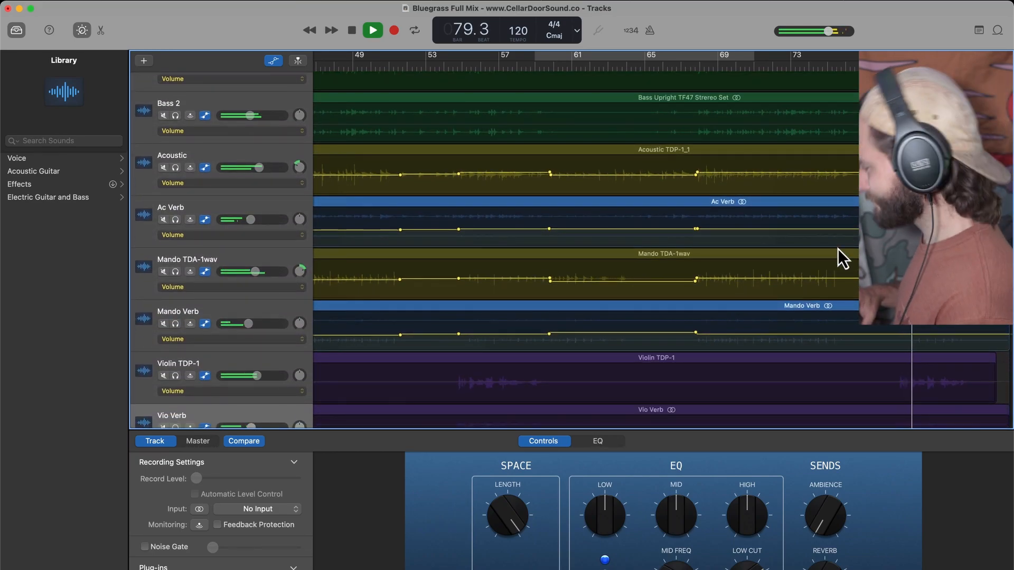
scroll(839, 268, down, 1)
key(space)
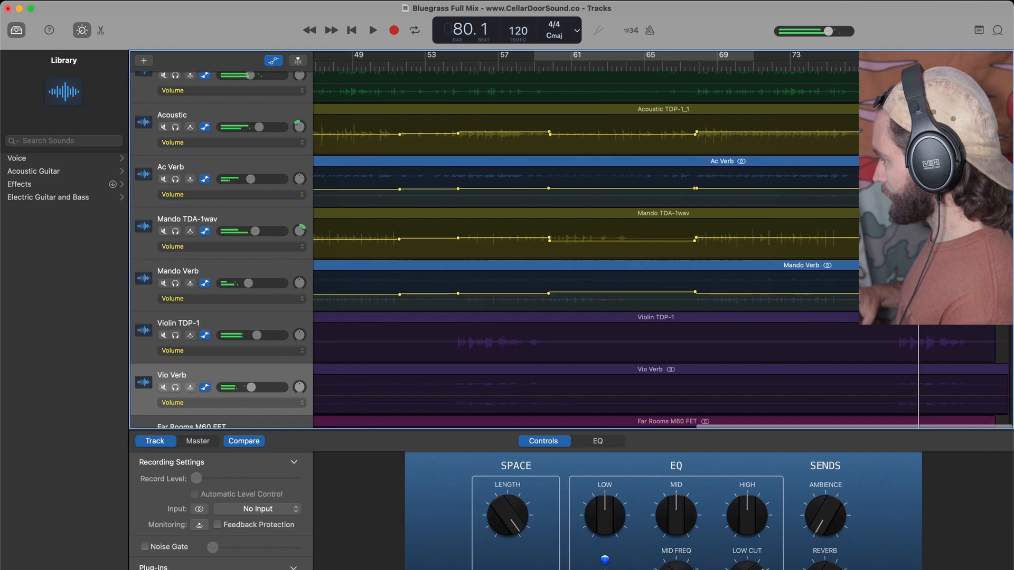
- Set the cycle range to start at bar 78 and extend past bar 81, then play it up to 79.1
scroll(838, 268, up, 4)
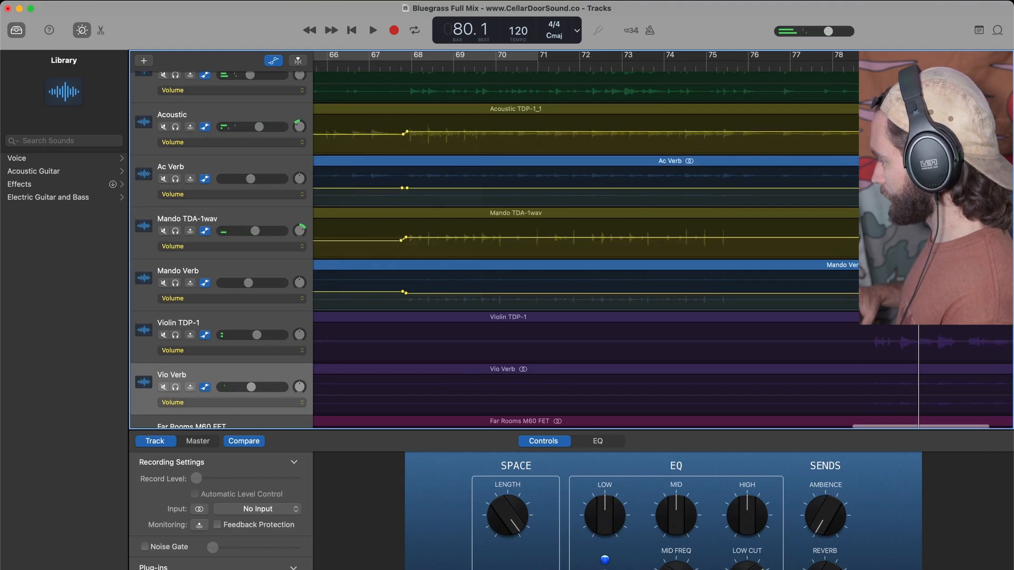
scroll(841, 188, right, 3)
scroll(841, 189, left, 3)
scroll(841, 189, right, 2)
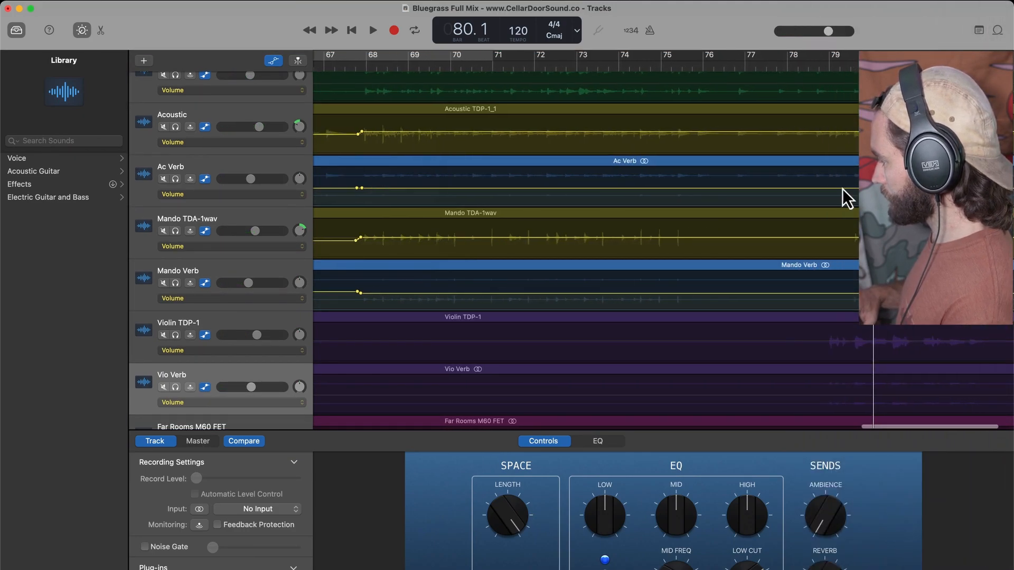
scroll(842, 188, right, 3)
drag(772, 61, 792, 63)
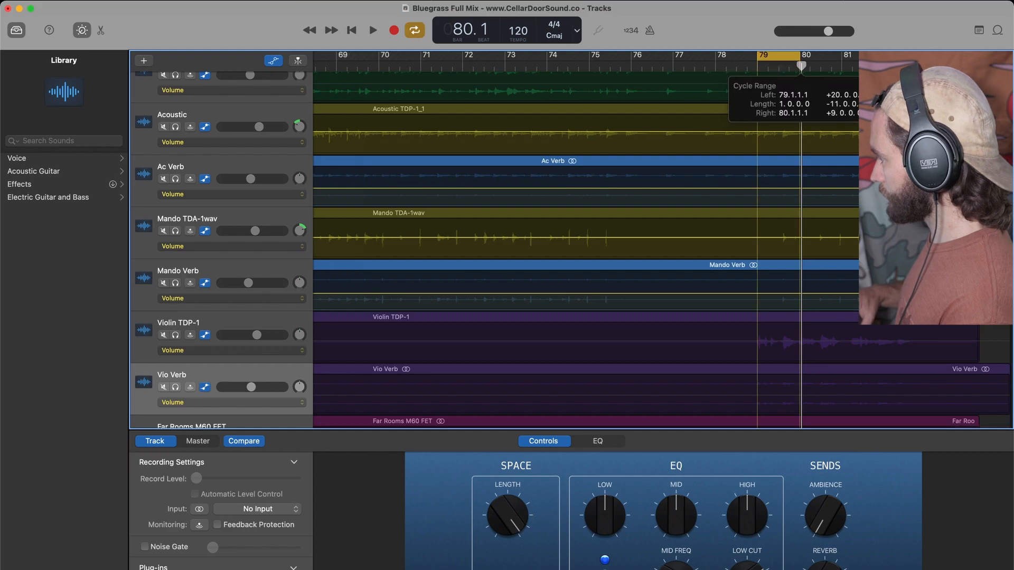
key(space)
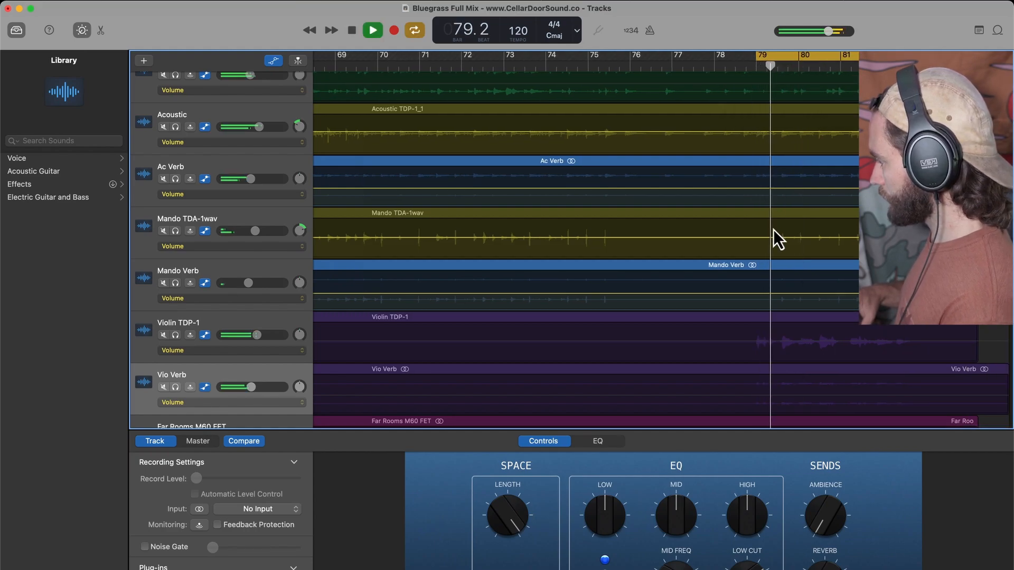
key(space)
drag(758, 60, 714, 59)
key(space)
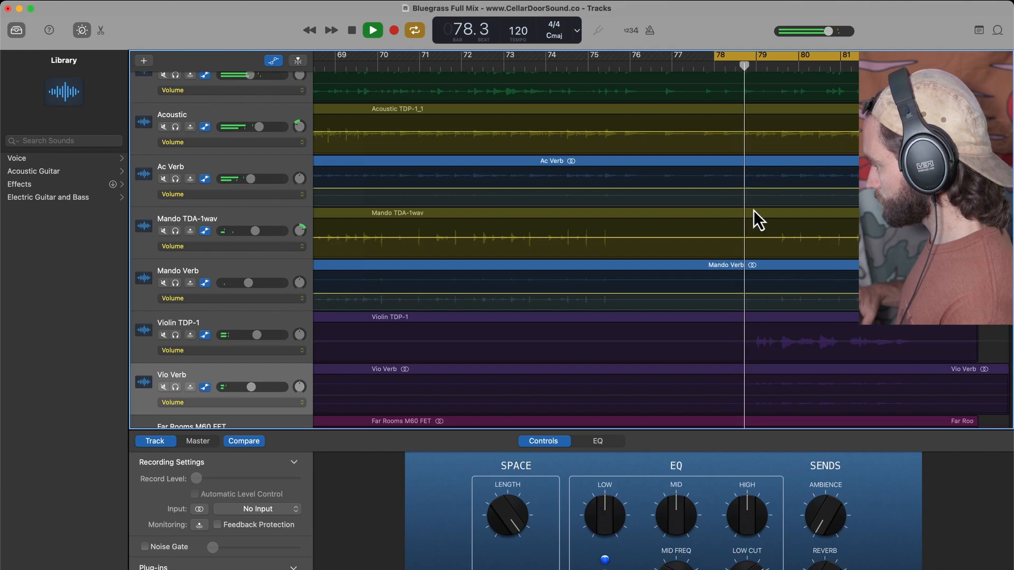
key(space)
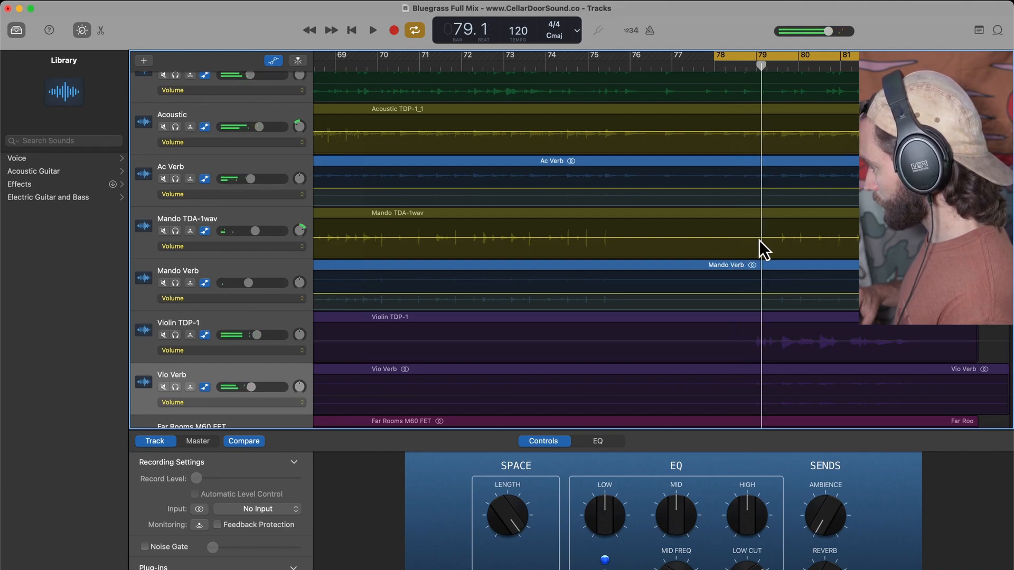
- Add a pair of volume points around bar 79 on Mando TDA-1wav, Ac Verb, Acoustic and Mando Verb
click(758, 240)
click(756, 239)
key(super+Right)
key(super+Right)
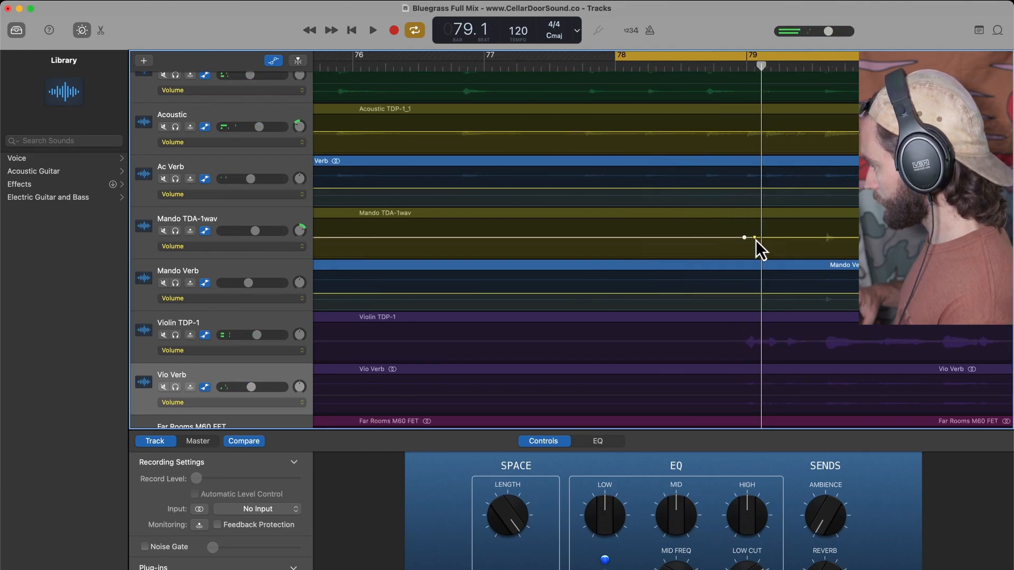
click(746, 188)
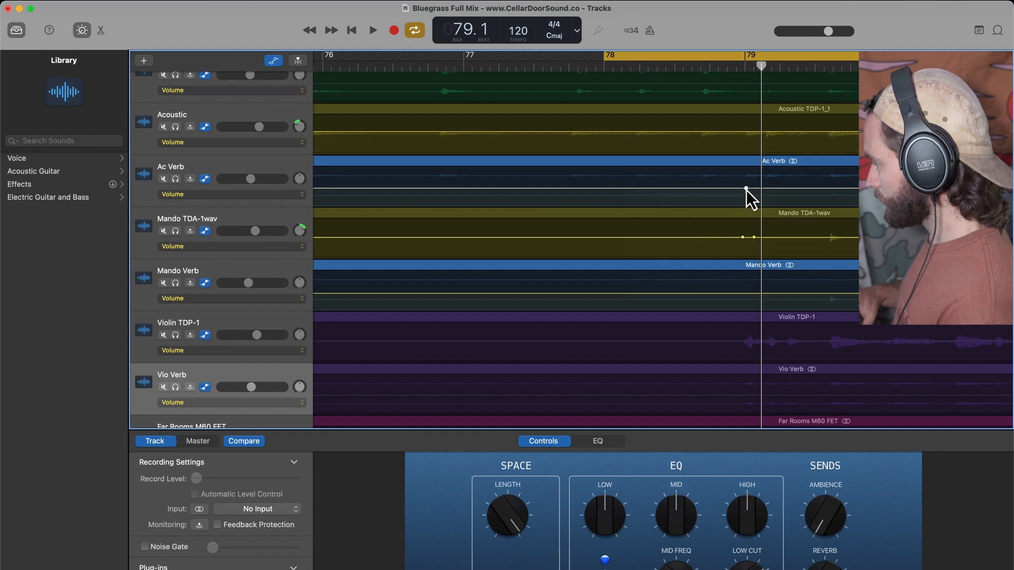
click(739, 188)
click(744, 132)
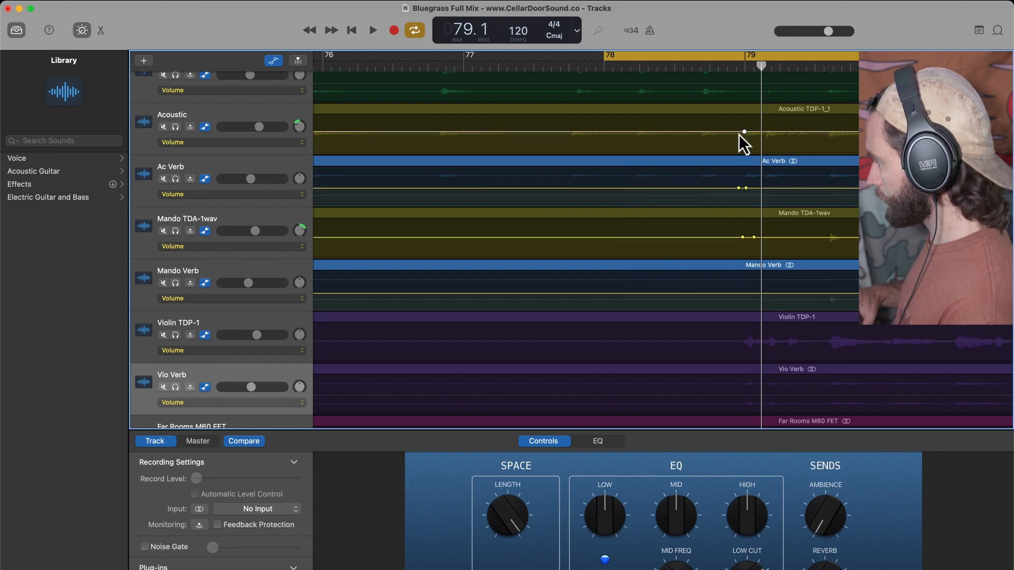
click(736, 132)
click(747, 294)
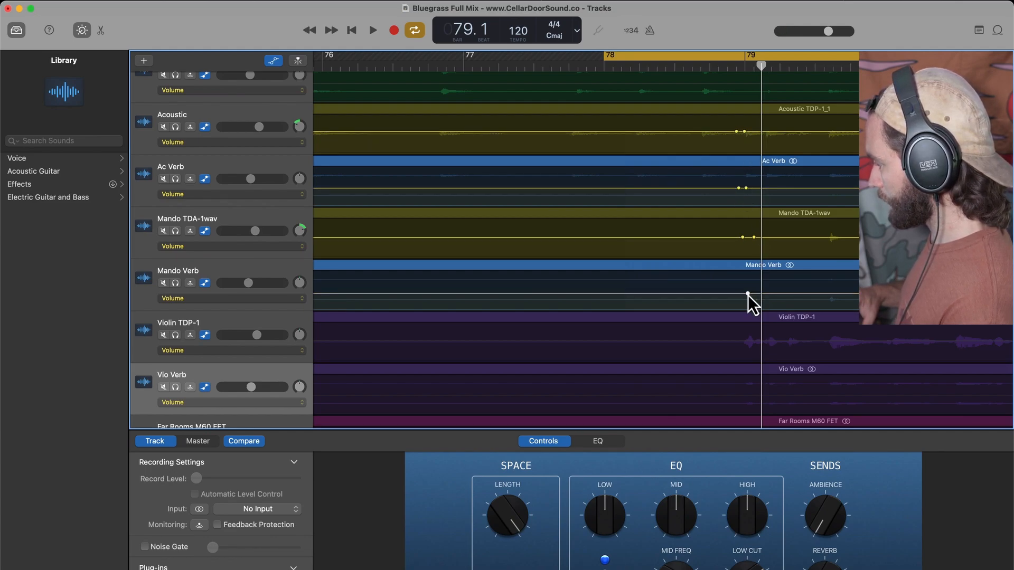
click(734, 294)
- Add a pair of volume points around bar 79 on Bass 2 and Bass Upright 1
scroll(752, 233, up, 3)
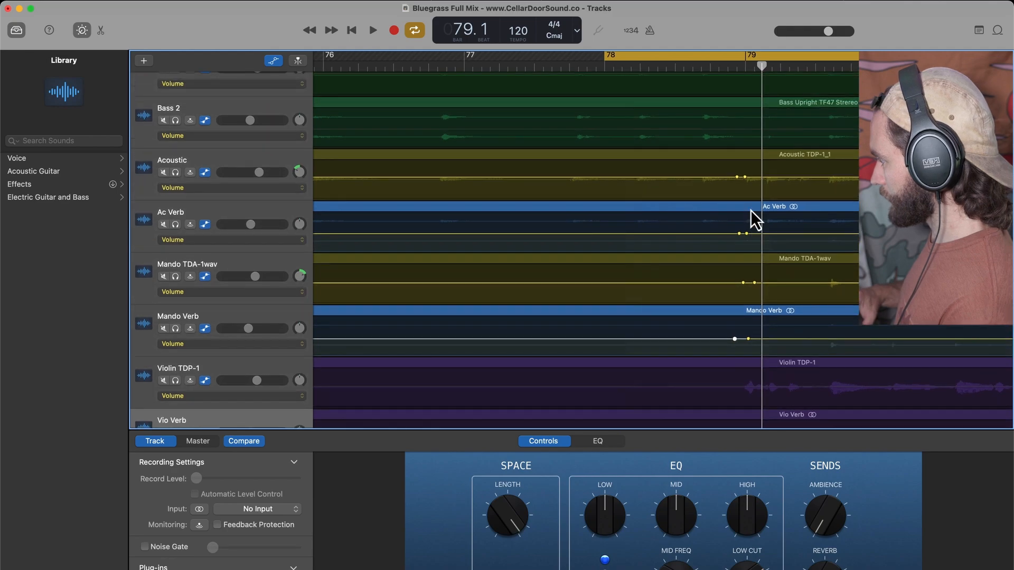
click(742, 138)
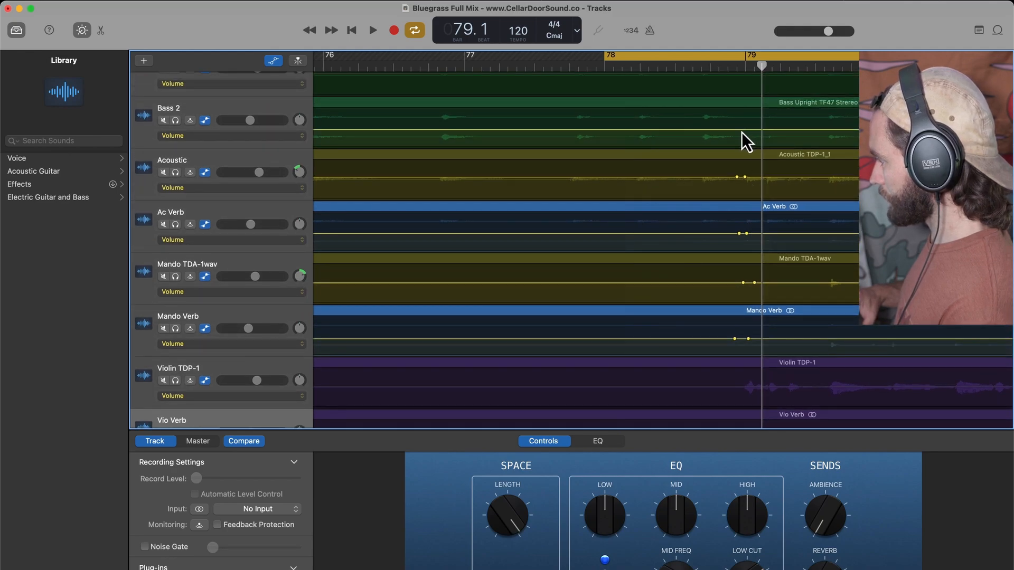
click(749, 132)
scroll(750, 131, up, 2)
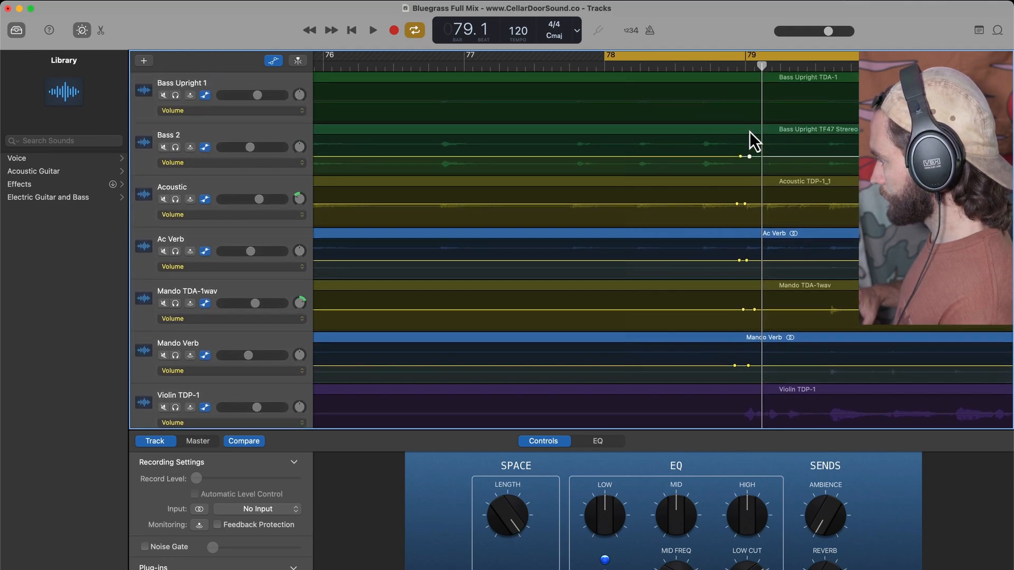
click(749, 103)
click(738, 102)
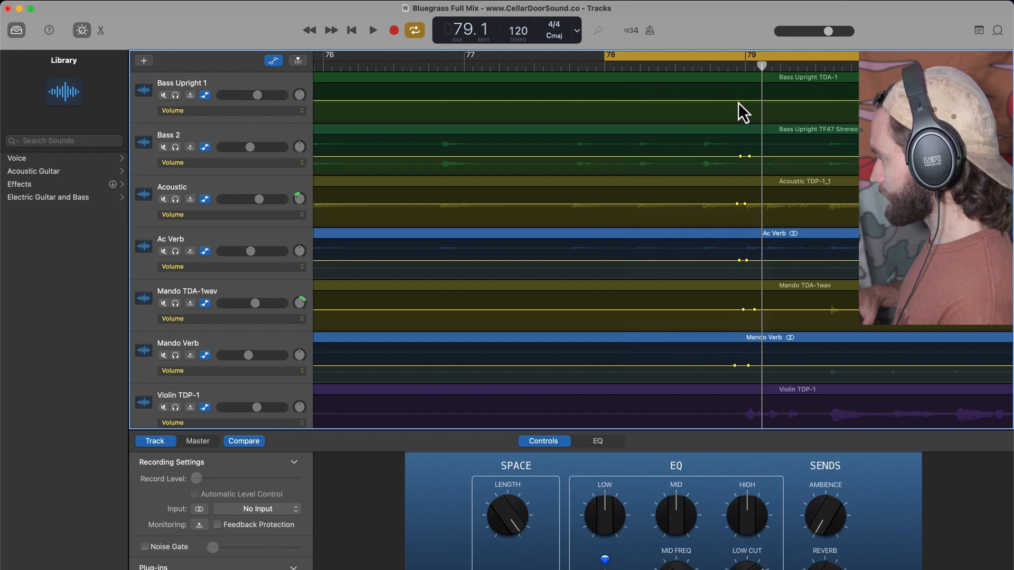
click(748, 103)
- Play the cycled section to 79.3, stop, and slightly raise the Bass 2 volume from about bar 79 onward
scroll(747, 133, up, 1)
scroll(747, 133, down, 5)
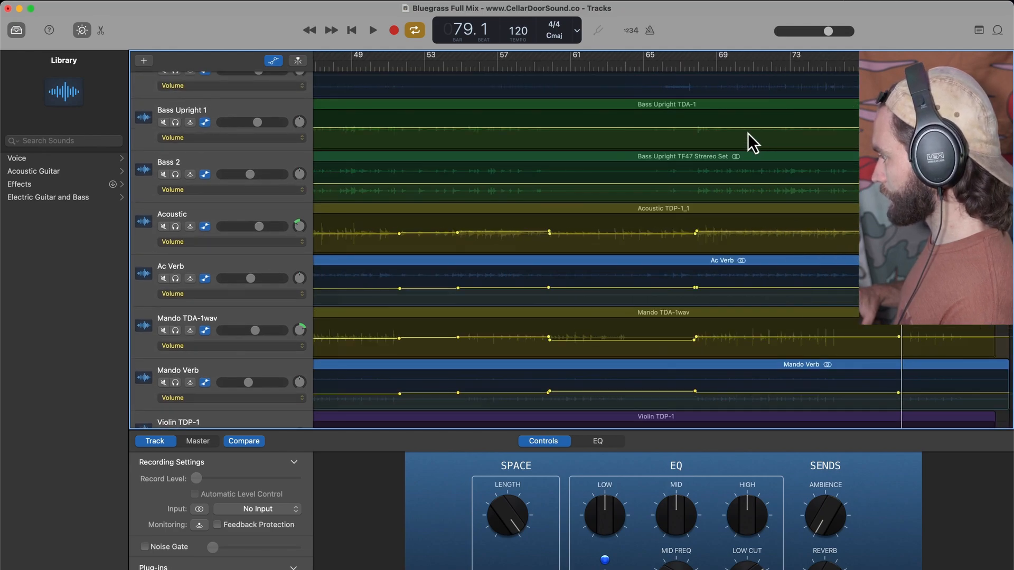
scroll(748, 133, up, 2)
scroll(736, 130, right, 3)
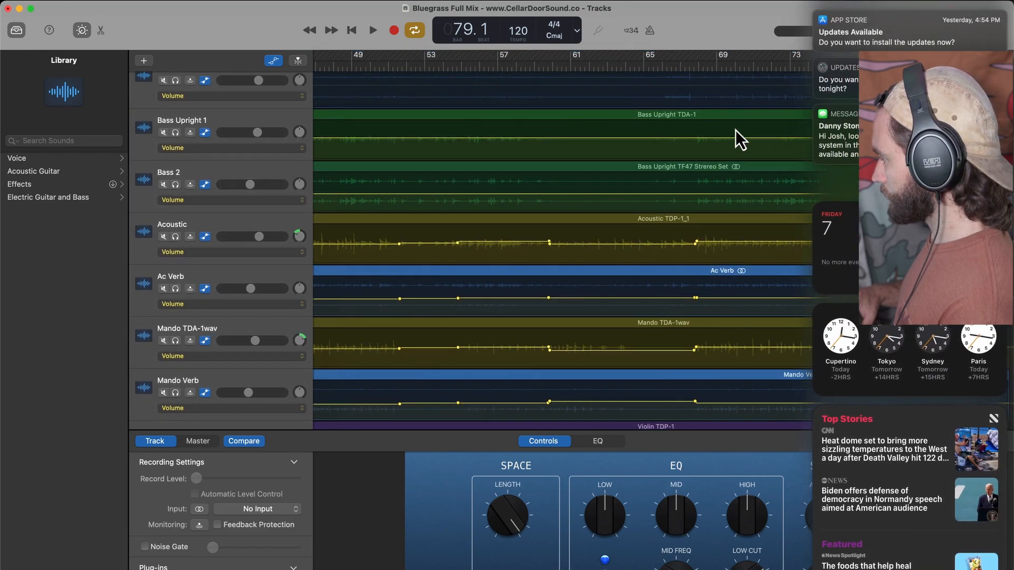
scroll(736, 130, left, 3)
scroll(826, 161, up, 5)
scroll(826, 160, up, 5)
scroll(825, 160, right, 2)
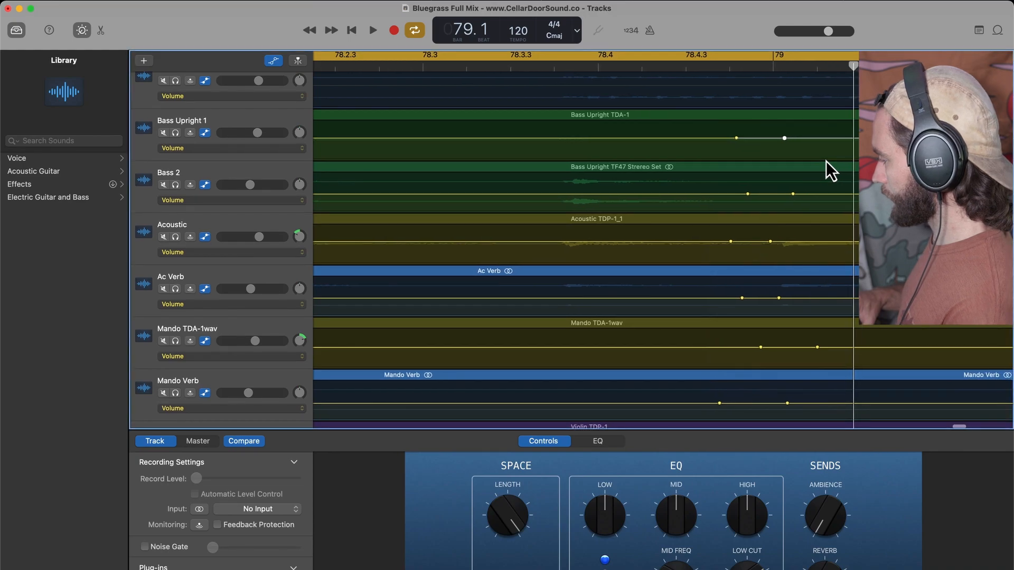
scroll(825, 161, down, 5)
key(space)
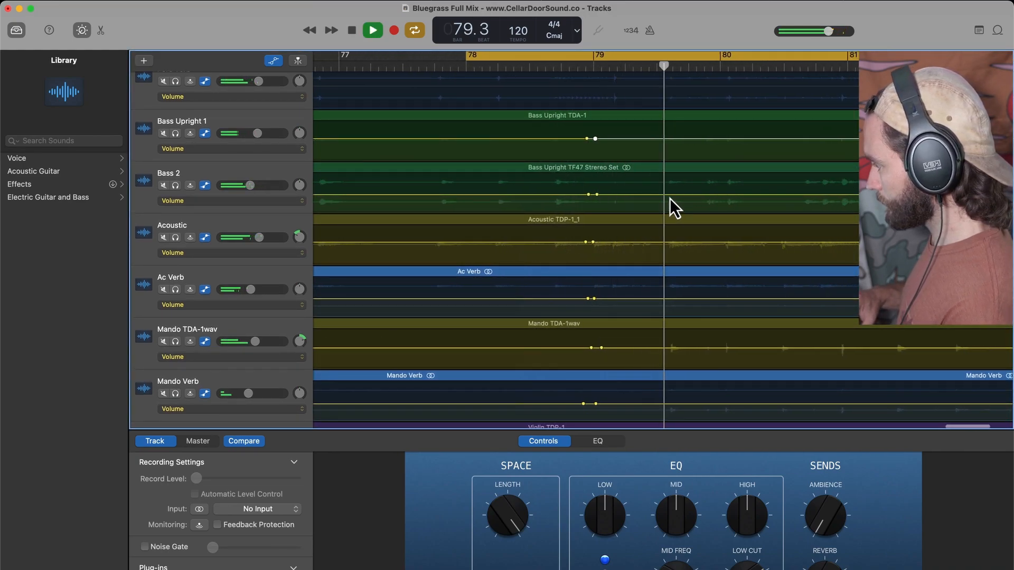
key(space)
drag(669, 198, 669, 195)
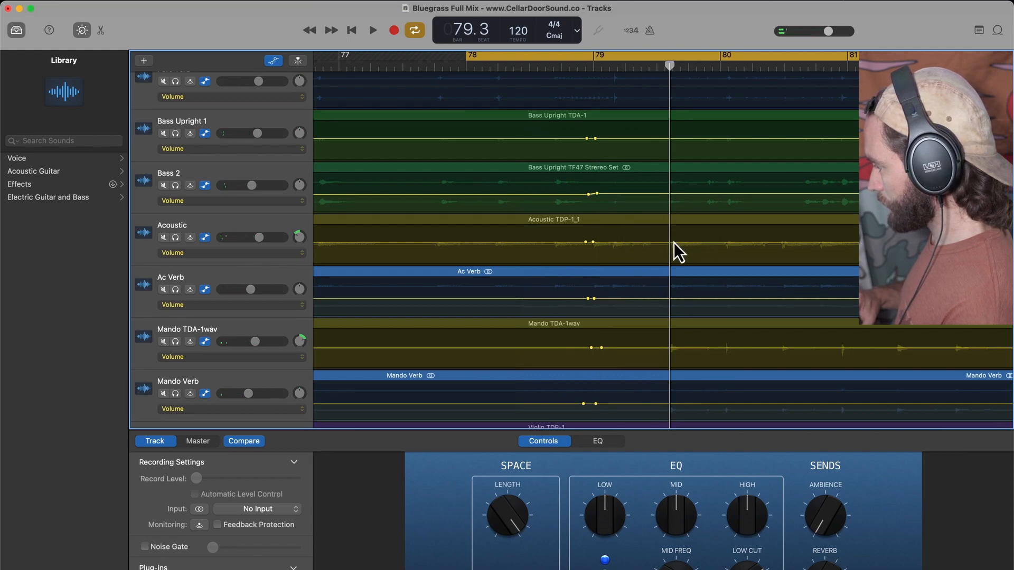
- Slightly raise the volume of Acoustic, Ac Verb, Mando TDA-1wav and Mando Verb from about bar 79 onward
click(674, 242)
drag(674, 242, 674, 241)
click(681, 299)
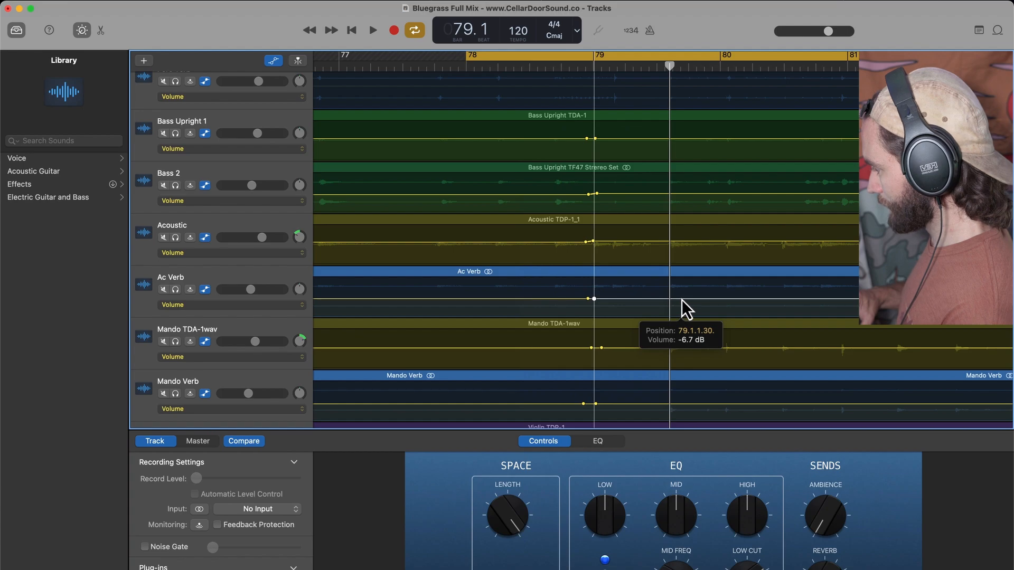
drag(681, 299, 682, 299)
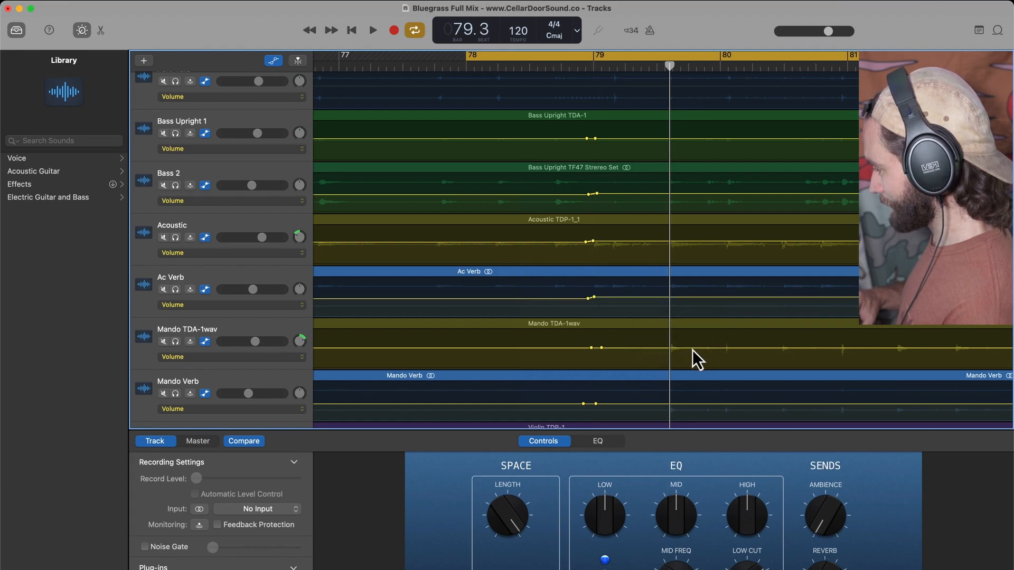
drag(692, 350, 700, 339)
- Add paired volume points just before bar 79 on Violin TDP-1 and Vio Verb, and slightly raise both from there onward
scroll(692, 347, down, 4)
scroll(694, 370, down, 2)
scroll(692, 369, down, 1)
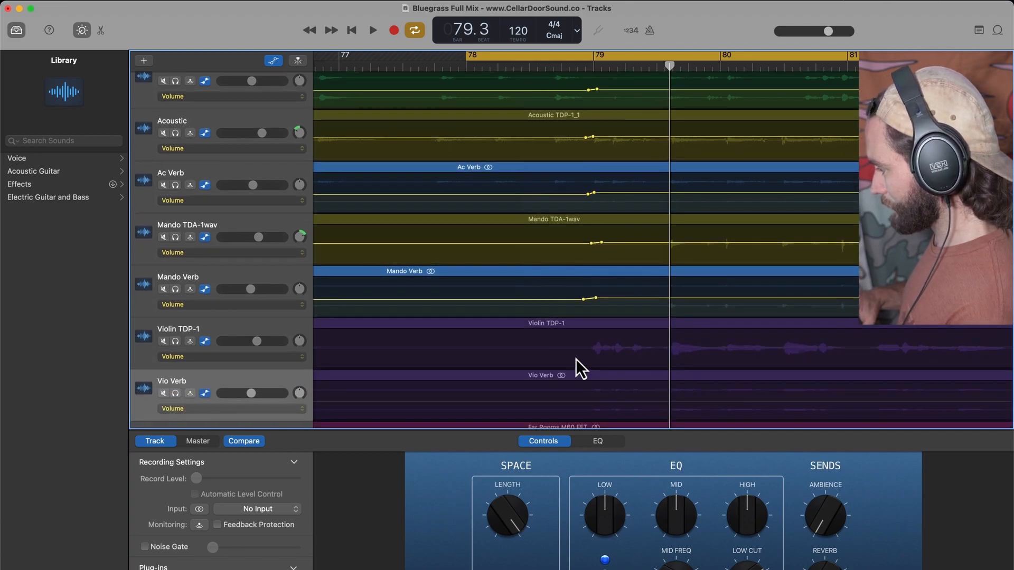
click(569, 347)
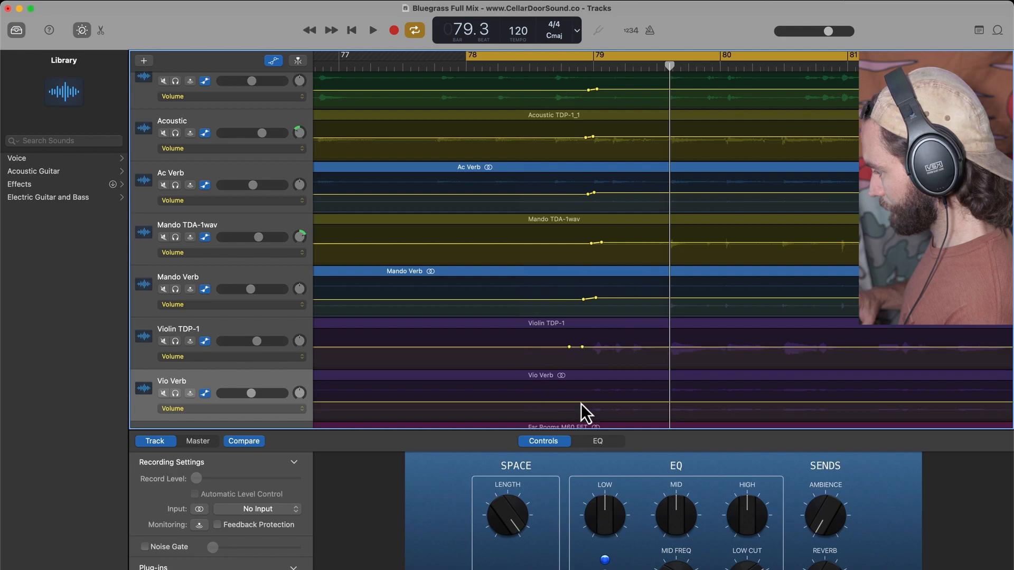
click(580, 402)
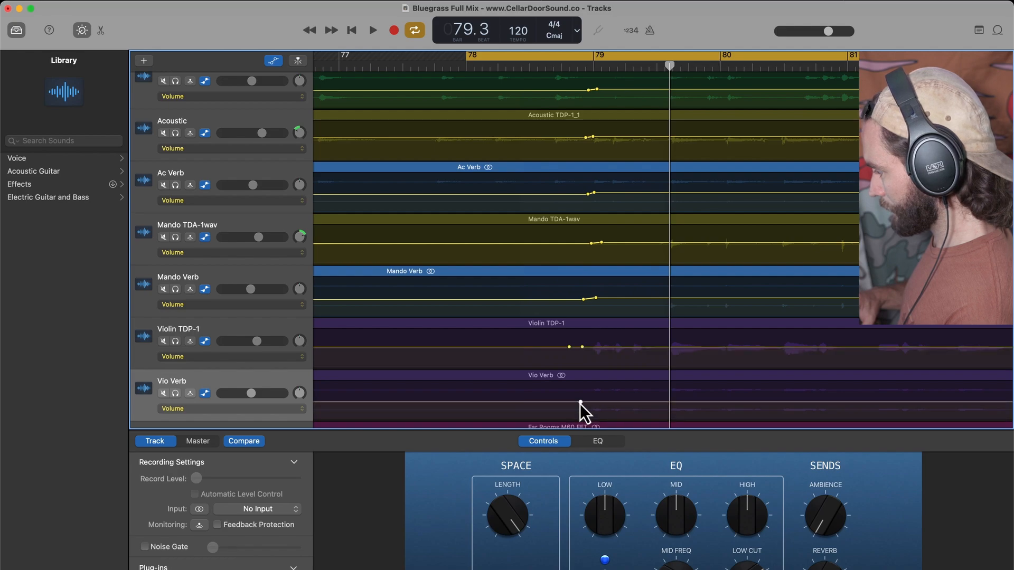
click(638, 348)
drag(638, 348, 638, 347)
drag(638, 402, 638, 401)
- Play the song's ending to 84.2 while checking the levels of all tracks, and stop
scroll(637, 401, down, 5)
key(space)
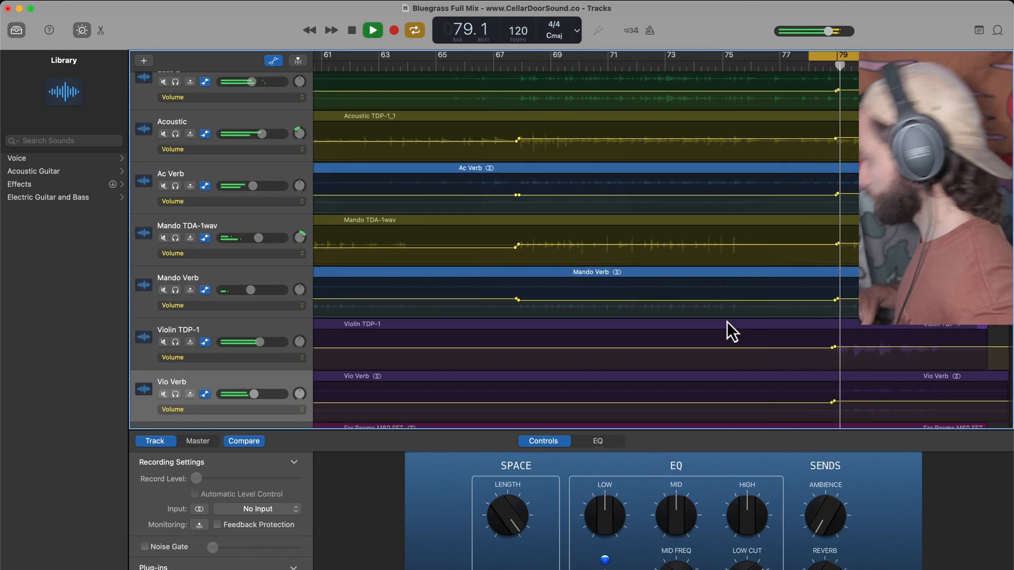
scroll(788, 261, up, 3)
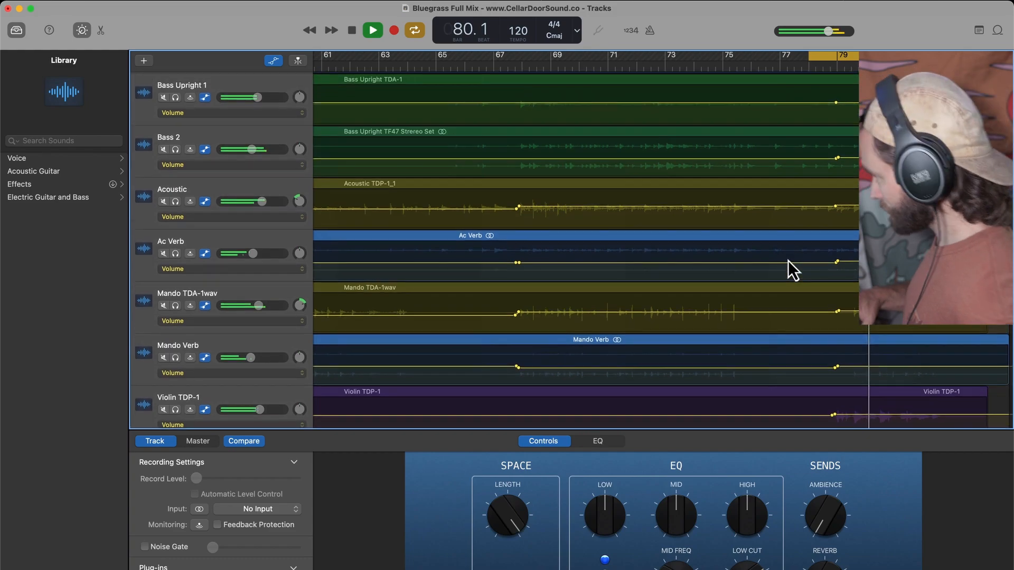
scroll(788, 261, down, 8)
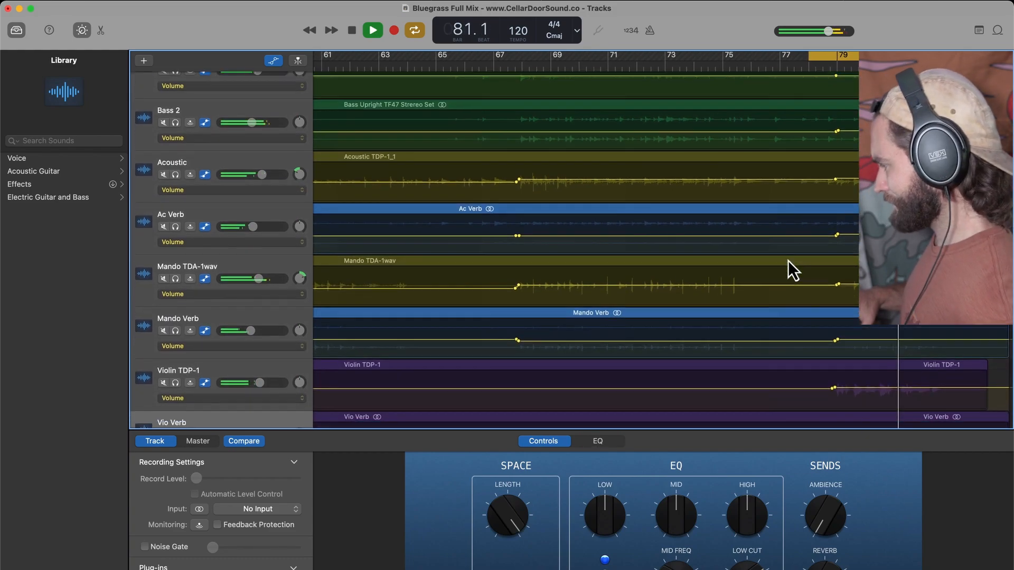
scroll(788, 261, down, 6)
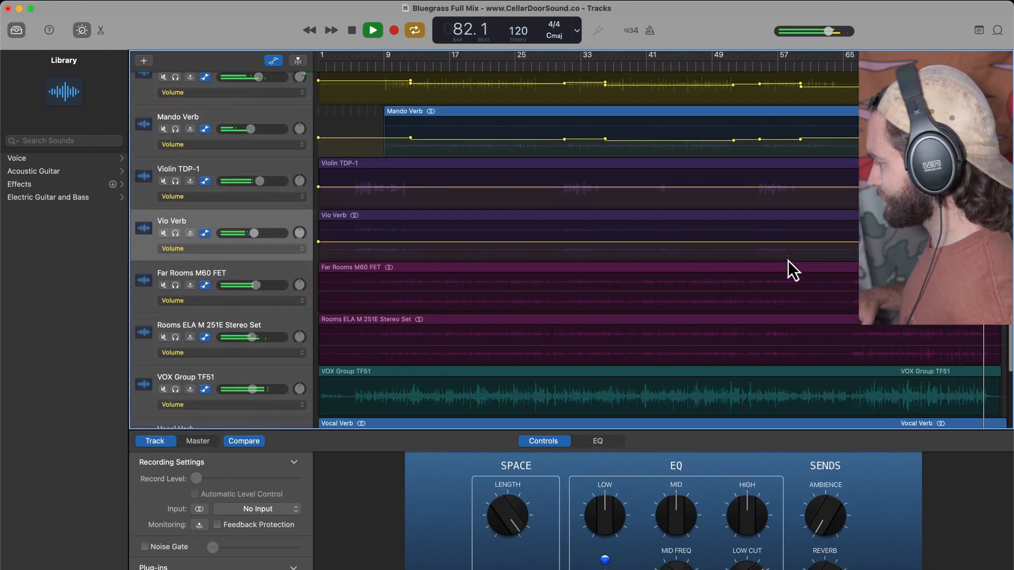
scroll(787, 261, up, 2)
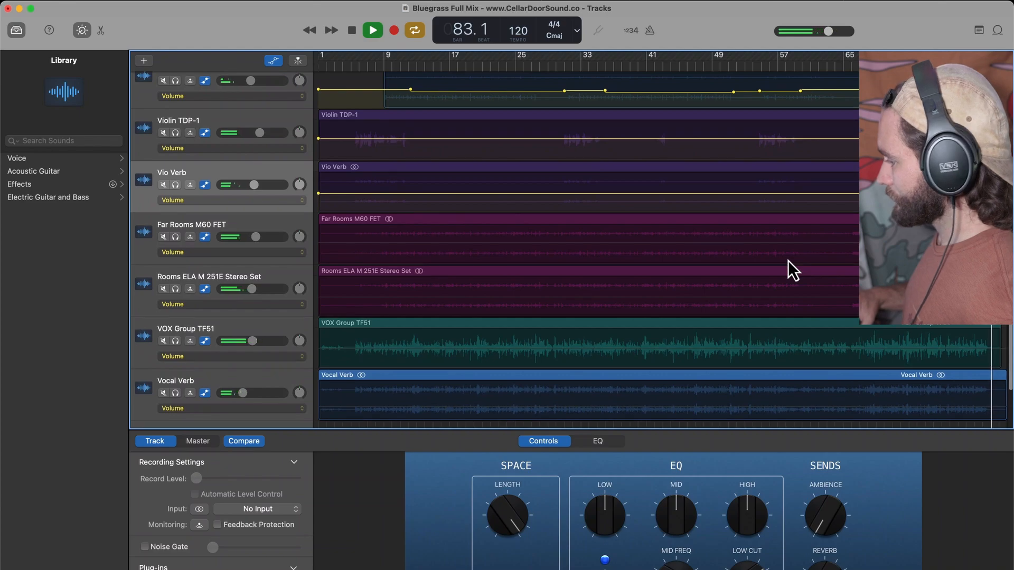
scroll(787, 261, up, 2)
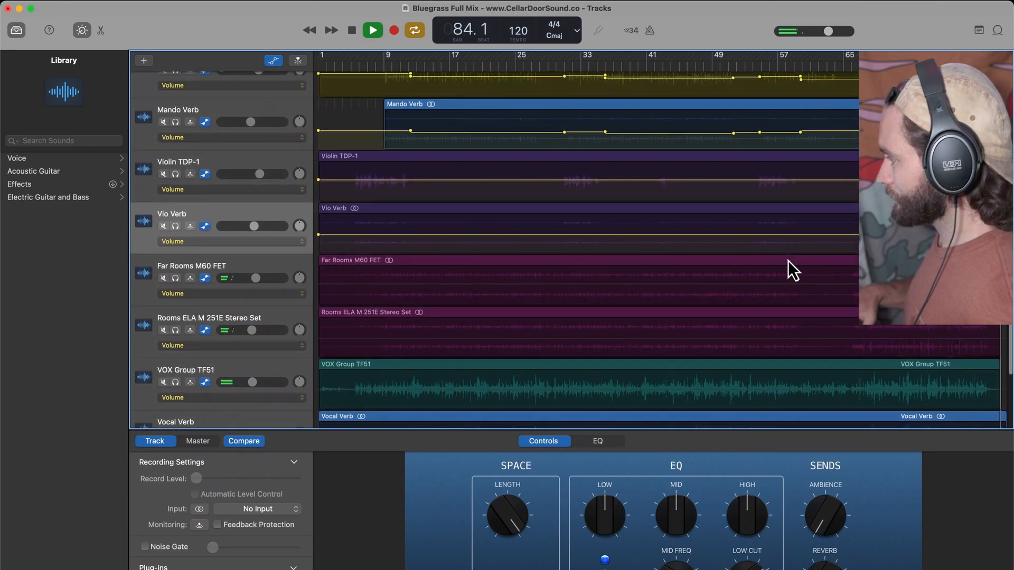
key(space)
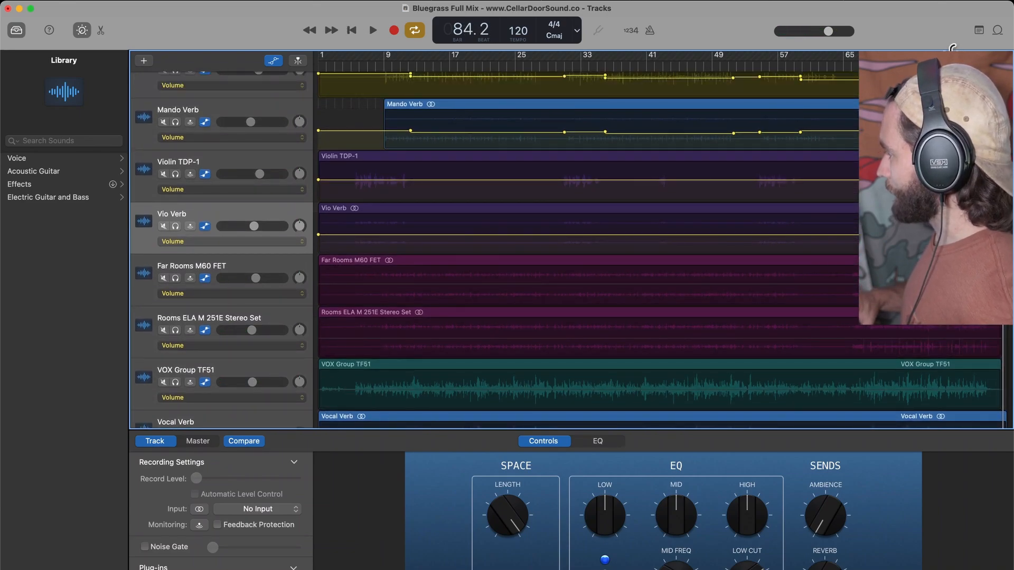
- Set the cycle range to run from about bar 5 to the end of the song, then play it to 6.2 and stop
drag(951, 48, 347, 64)
scroll(379, 205, up, 10)
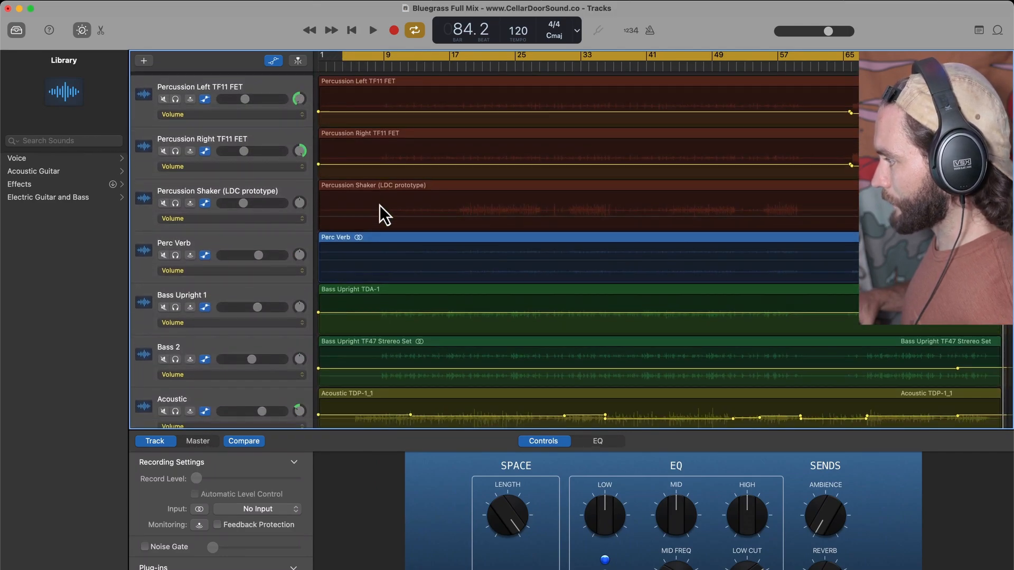
key(space)
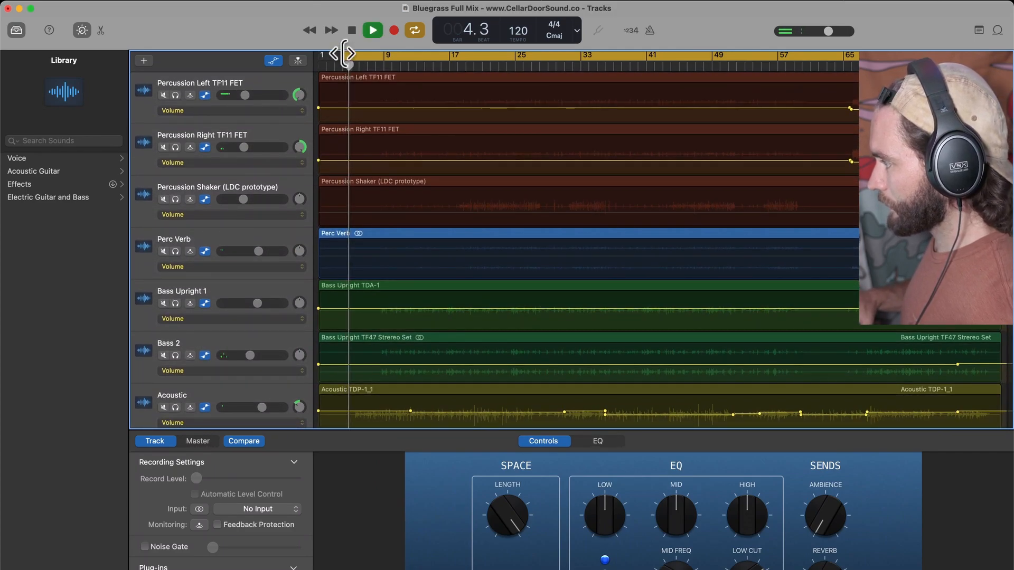
drag(343, 55, 348, 56)
scroll(377, 264, down, 4)
scroll(377, 264, down, 3)
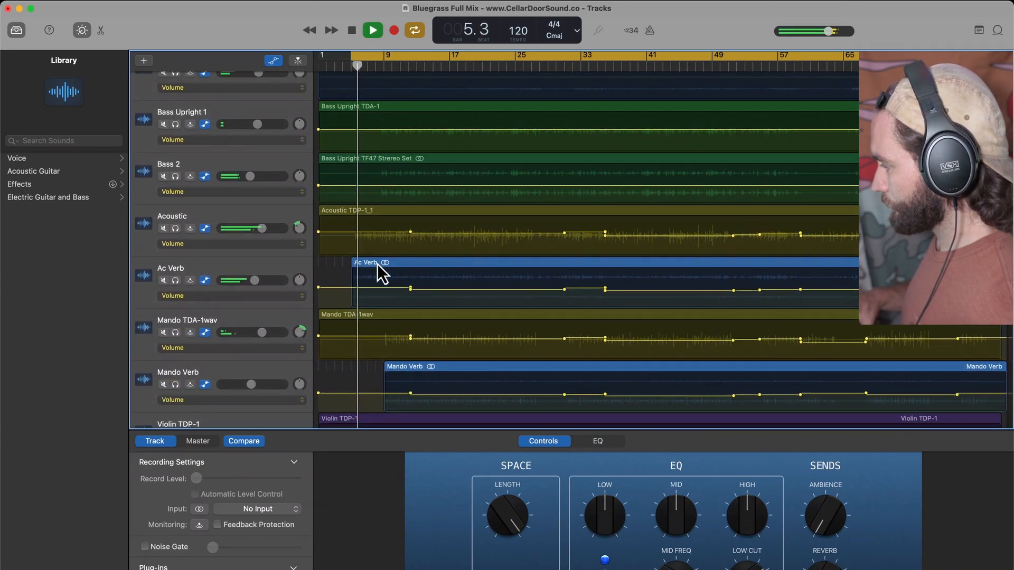
key(space)
scroll(577, 284, down, 5)
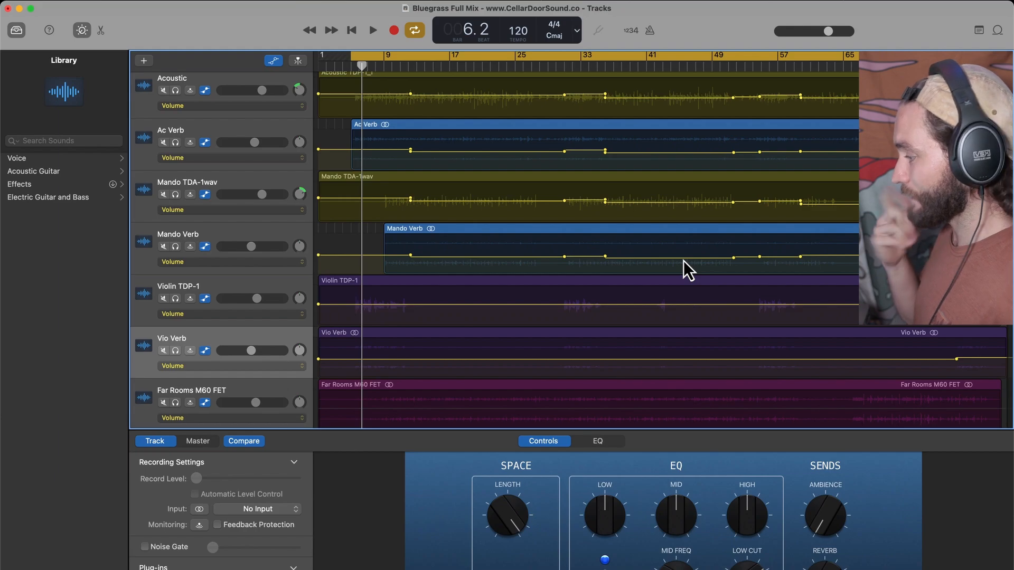
- Play the mix from bar 5 past bar 48, checking the track levels and volume automation from percussion to room tracks
key(space)
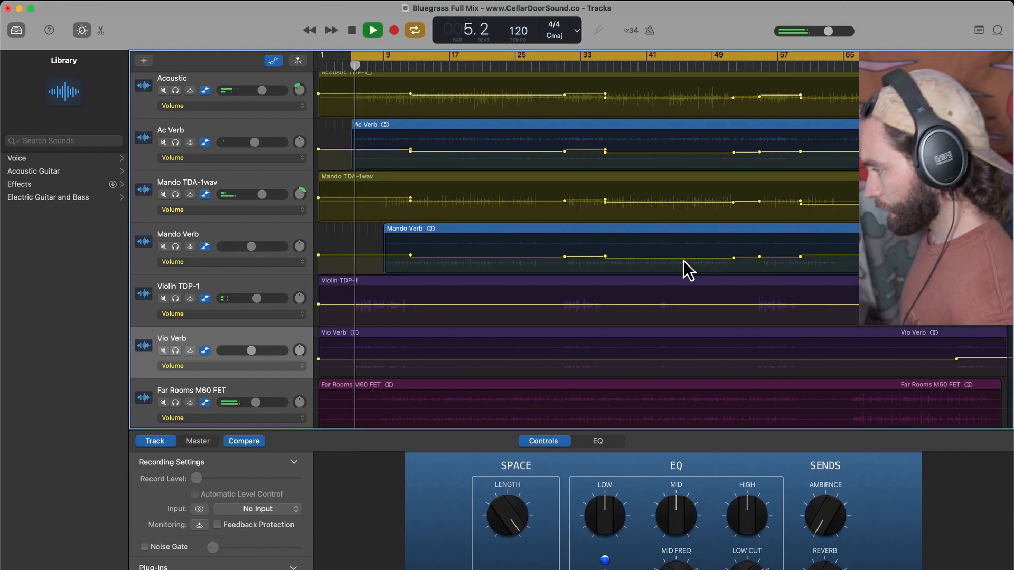
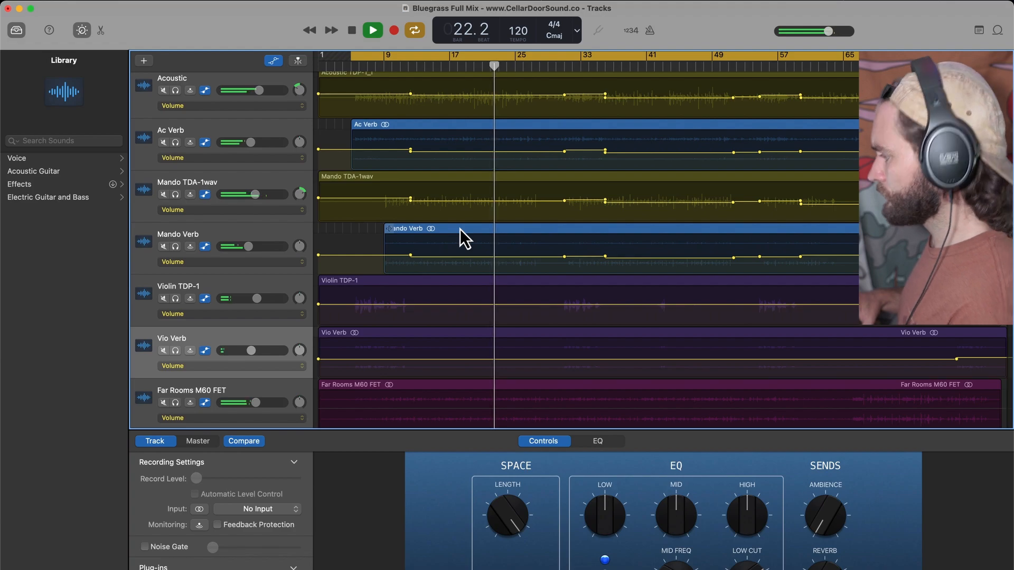
scroll(461, 229, up, 1)
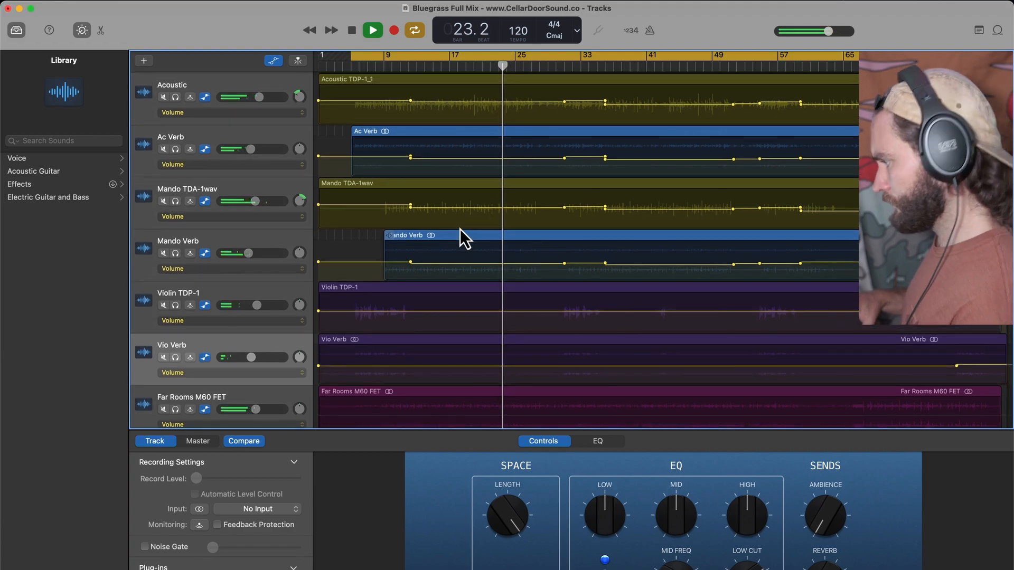
scroll(460, 228, up, 6)
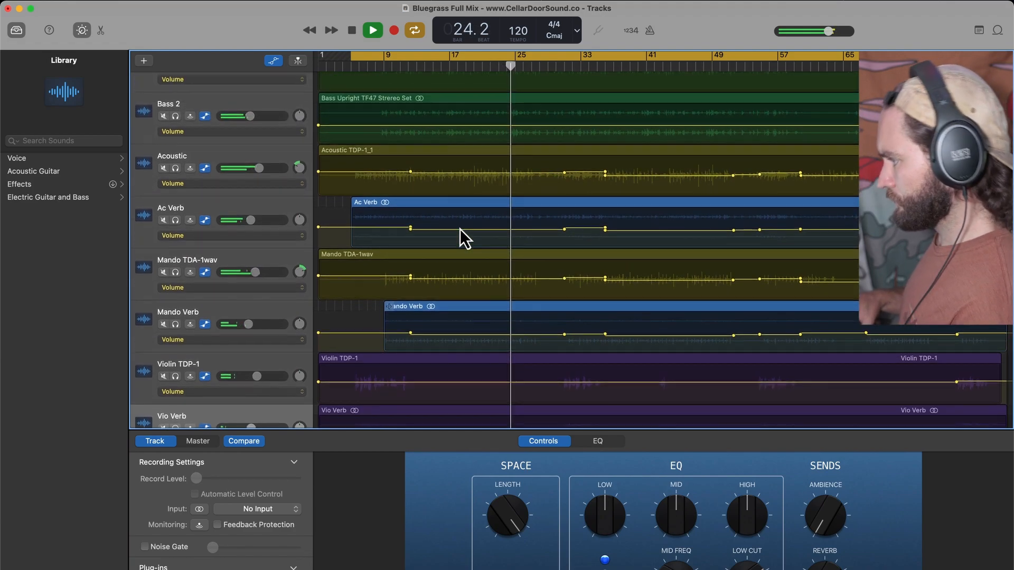
scroll(461, 229, up, 6)
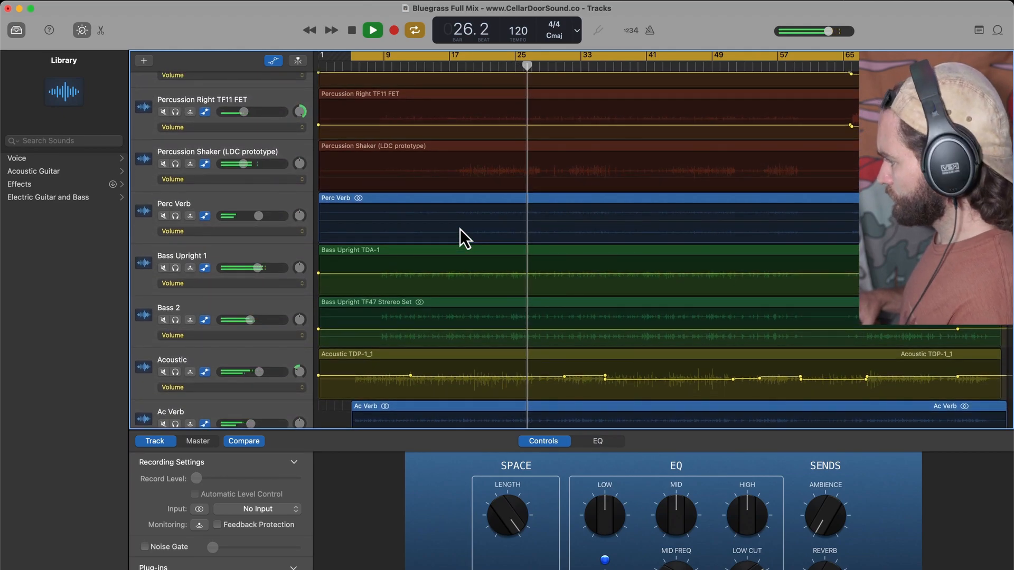
scroll(461, 228, down, 2)
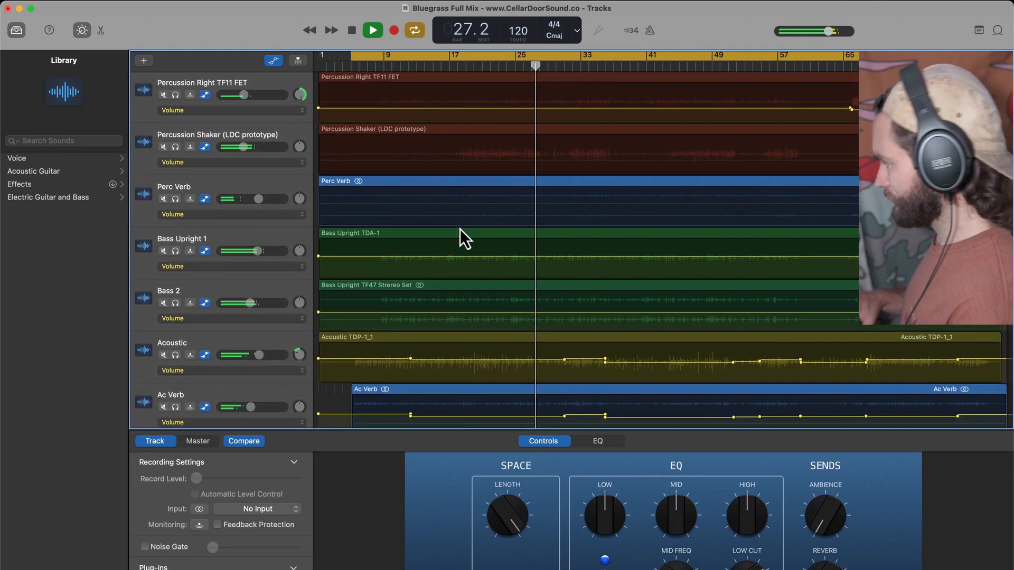
scroll(461, 229, down, 5)
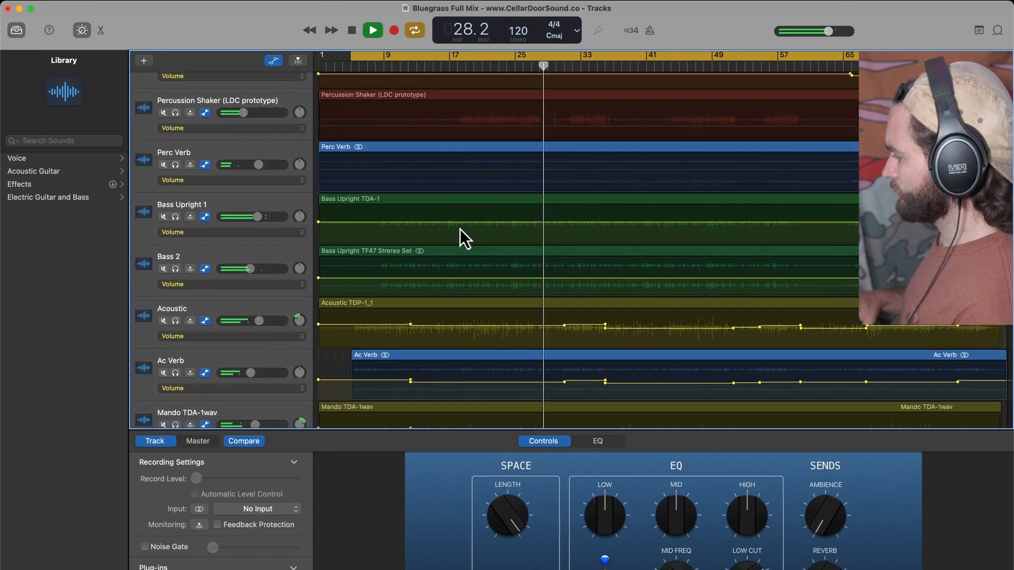
scroll(461, 230, down, 3)
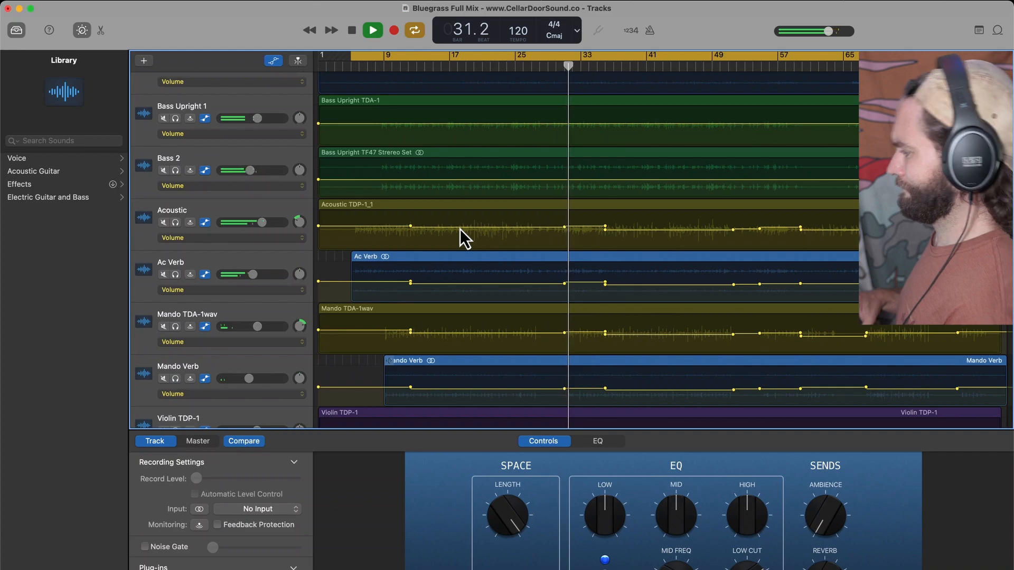
scroll(460, 229, down, 3)
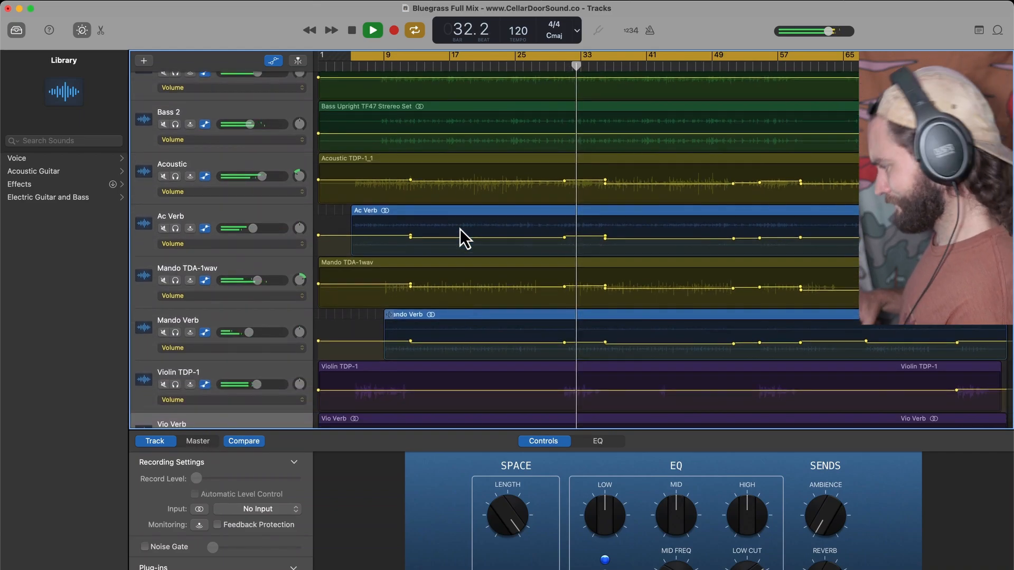
scroll(460, 228, down, 1)
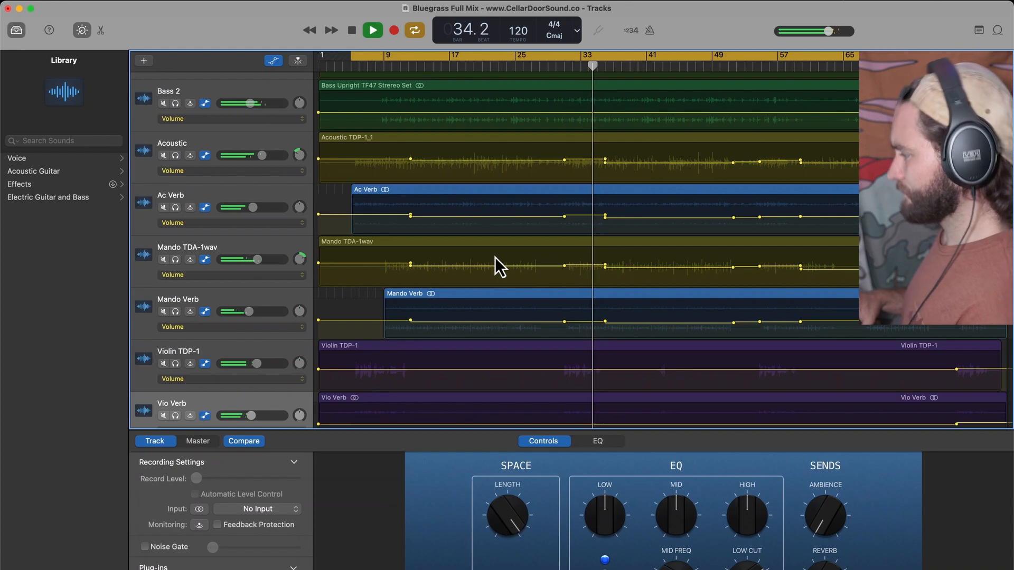
scroll(496, 258, down, 2)
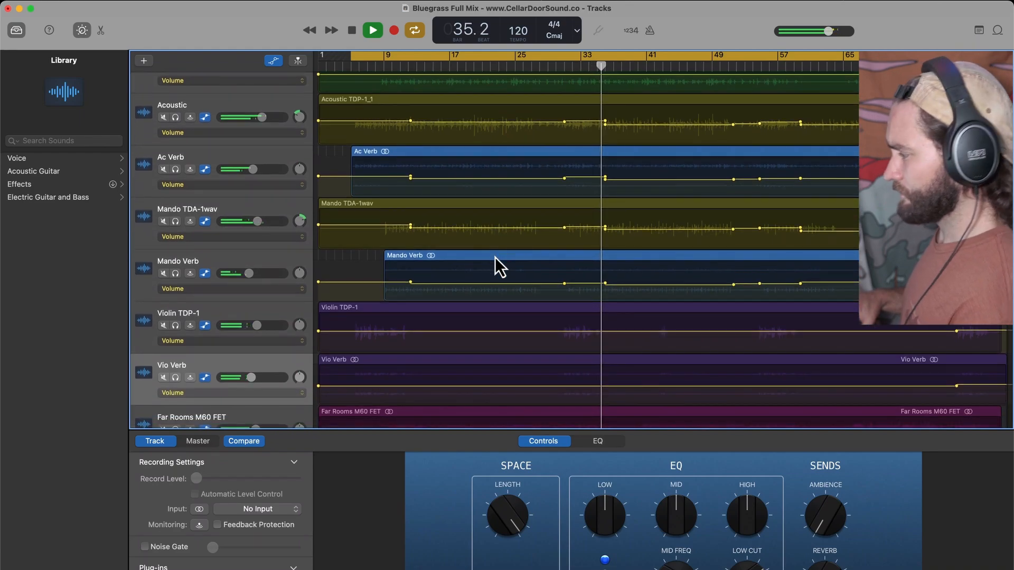
scroll(495, 258, down, 1)
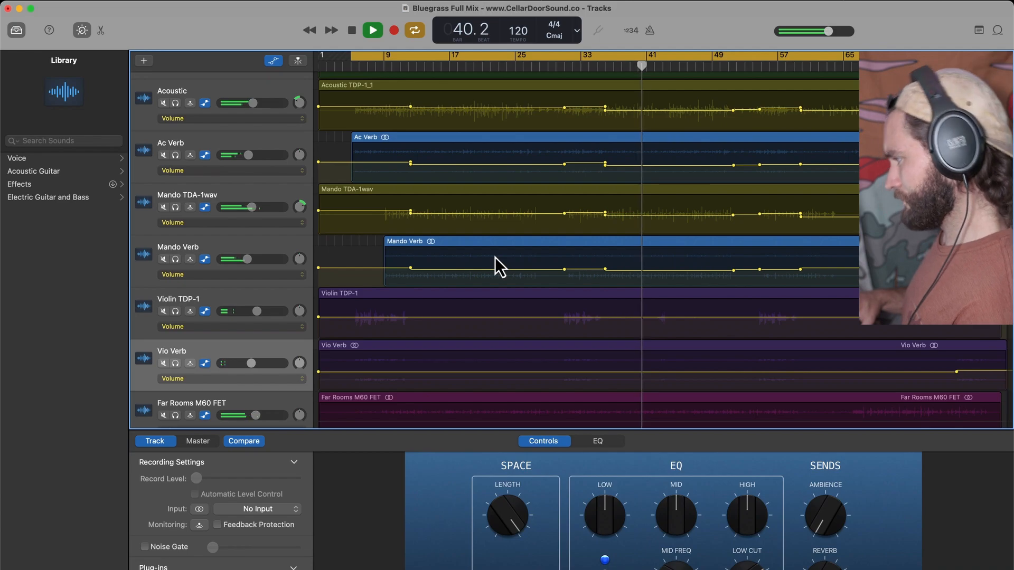
scroll(517, 255, down, 1)
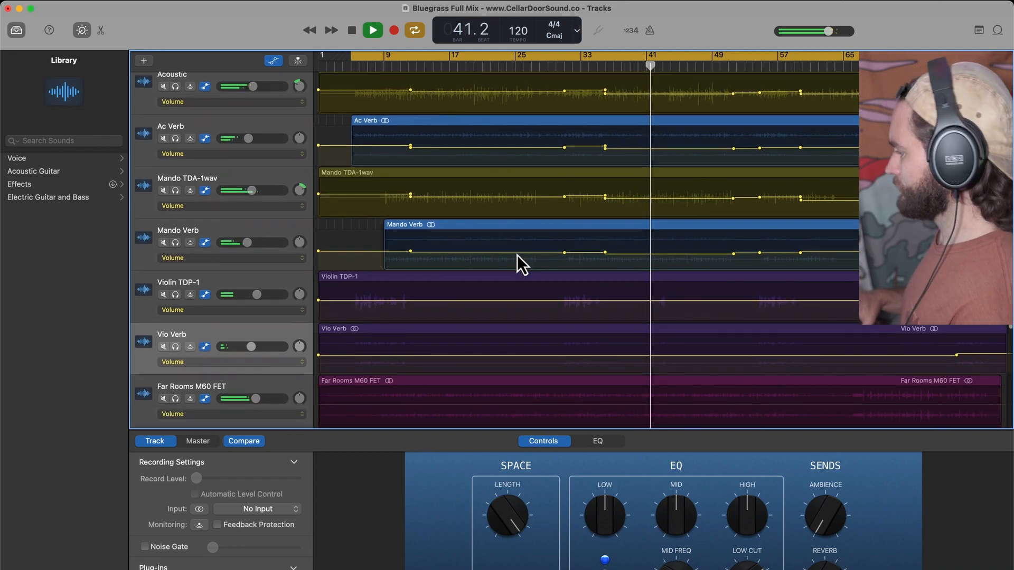
scroll(517, 256, down, 2)
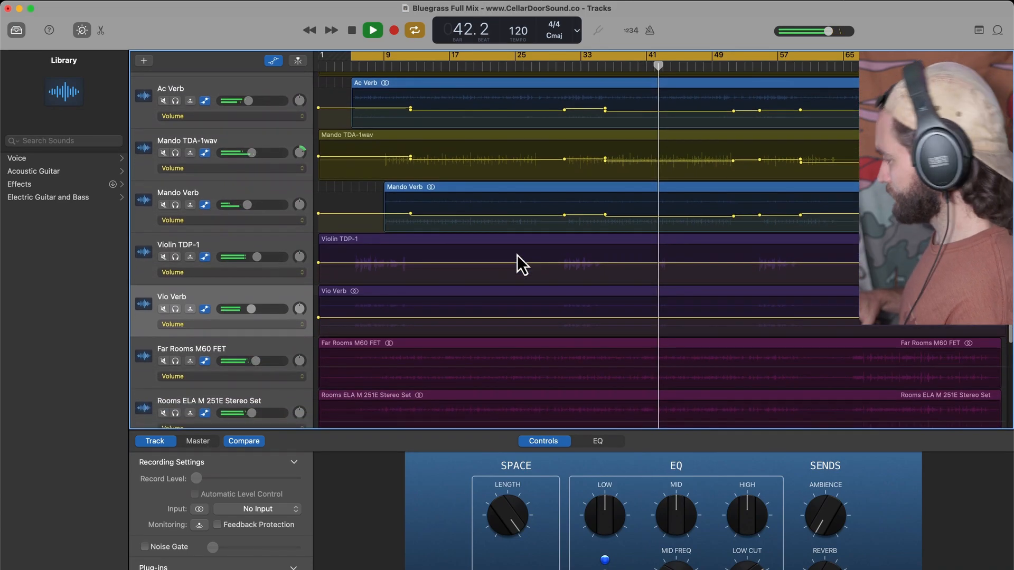
scroll(517, 255, down, 1)
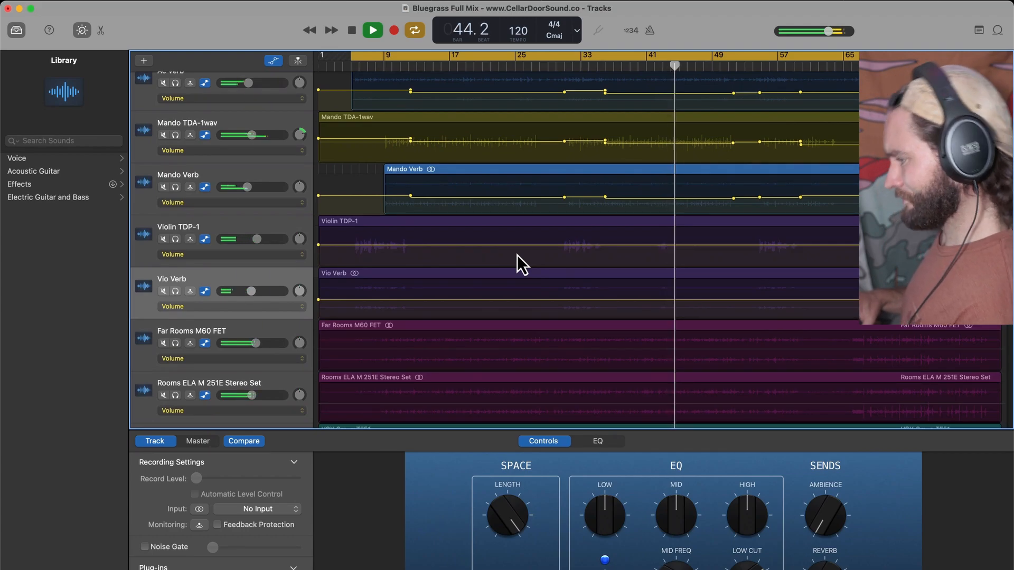
scroll(518, 254, up, 2)
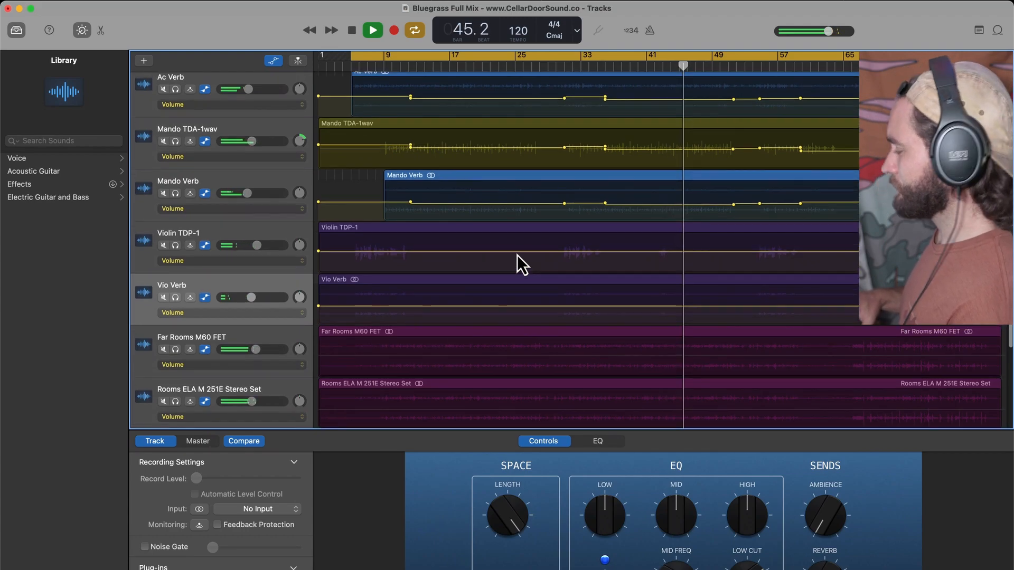
scroll(518, 254, up, 2)
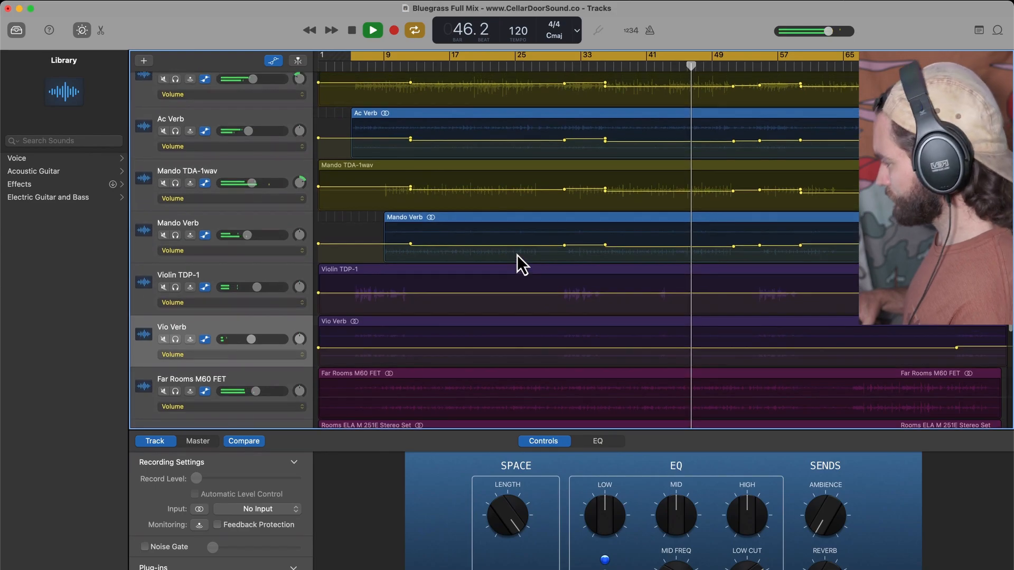
scroll(518, 255, up, 3)
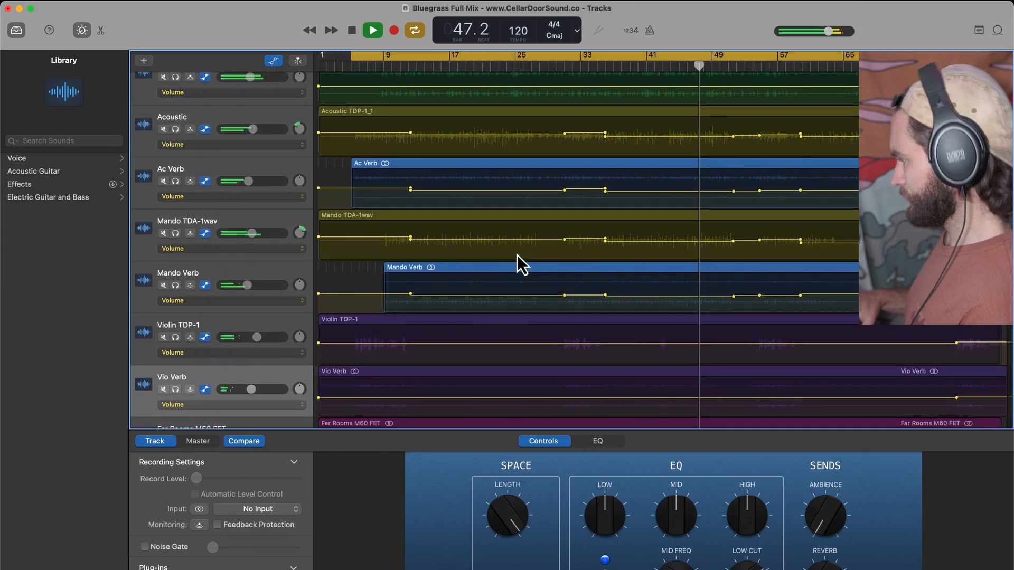
scroll(516, 254, up, 3)
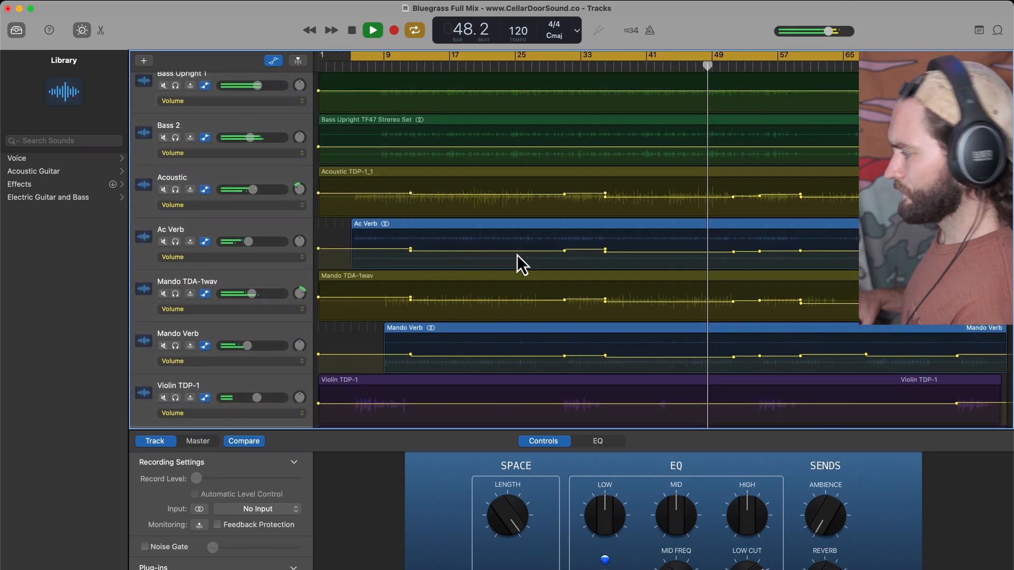
- Continue playback from bar 48 to bar 65, checking levels and volume automation from the Perc Verb track down to the room tracks
scroll(517, 254, up, 2)
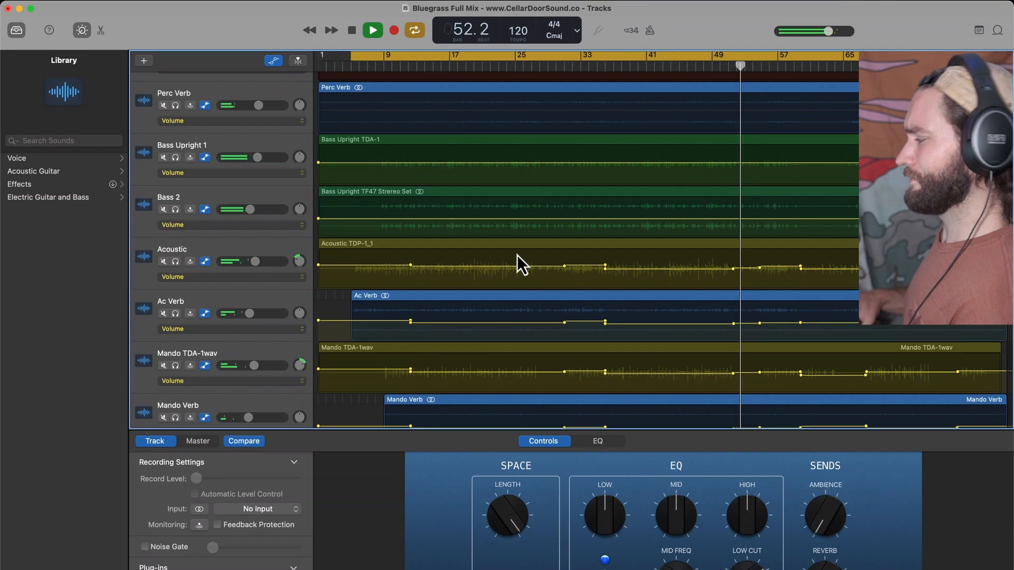
scroll(518, 254, down, 1)
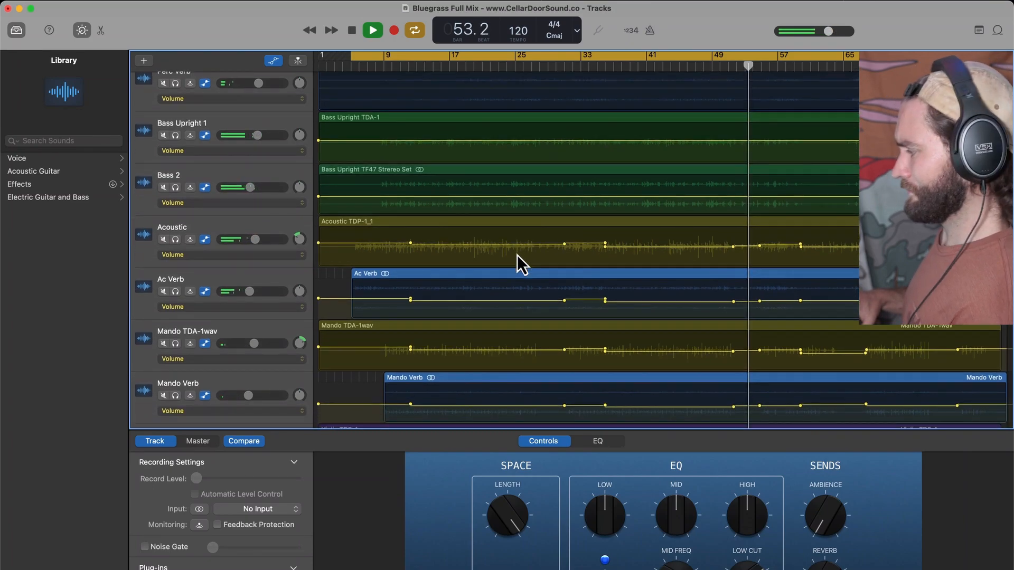
scroll(517, 256, down, 1)
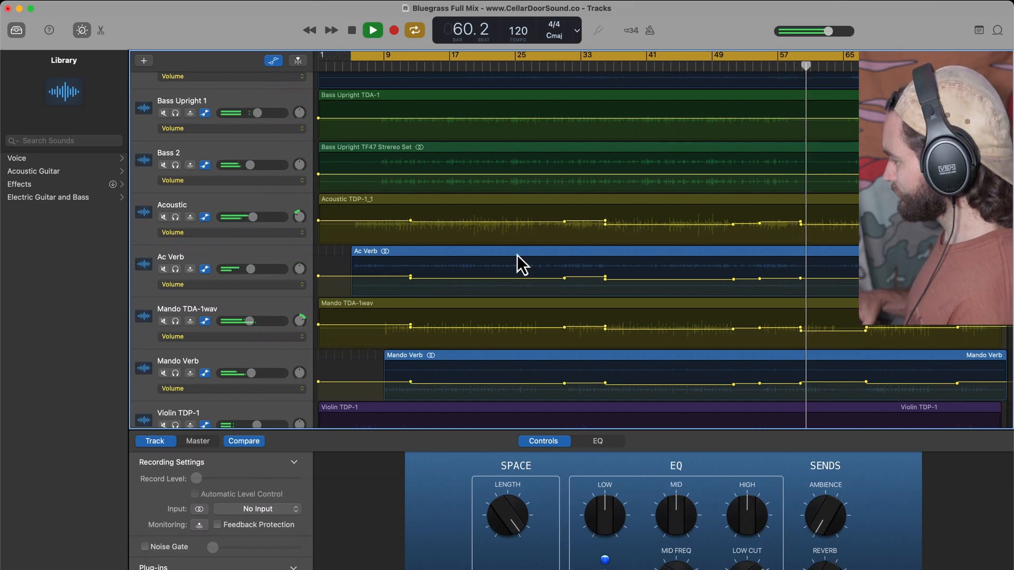
scroll(517, 259, down, 2)
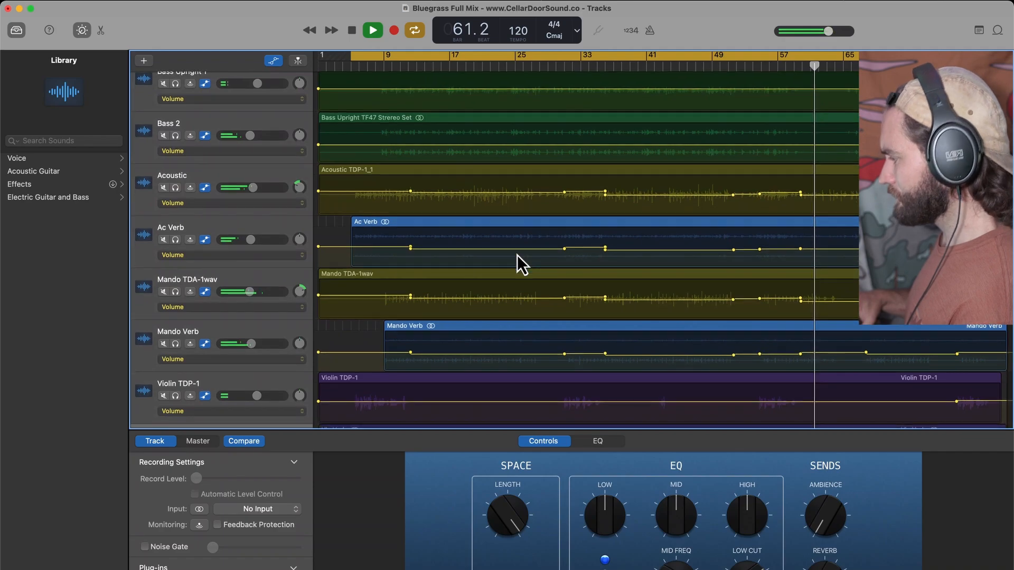
scroll(516, 255, down, 2)
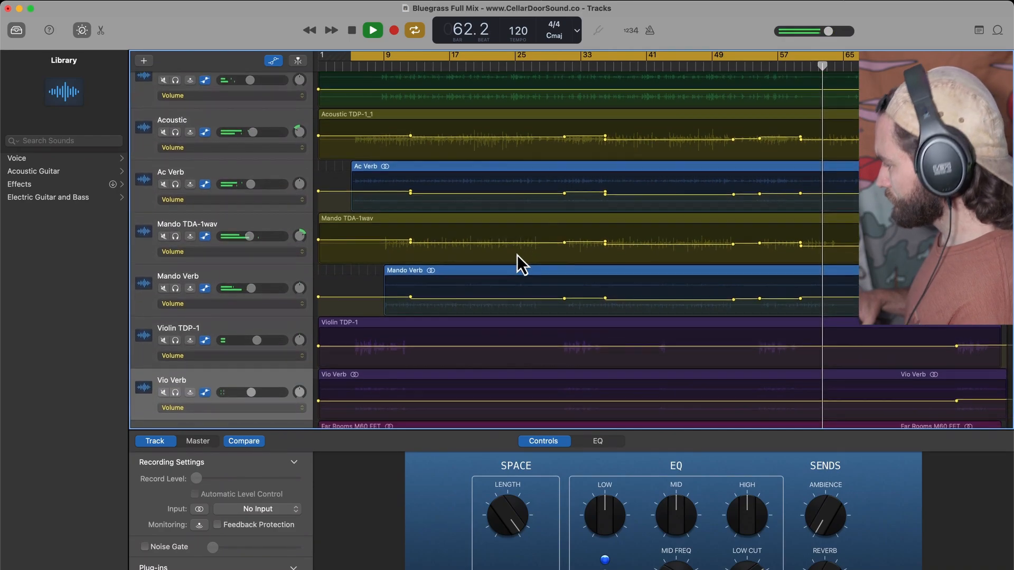
scroll(517, 254, down, 1)
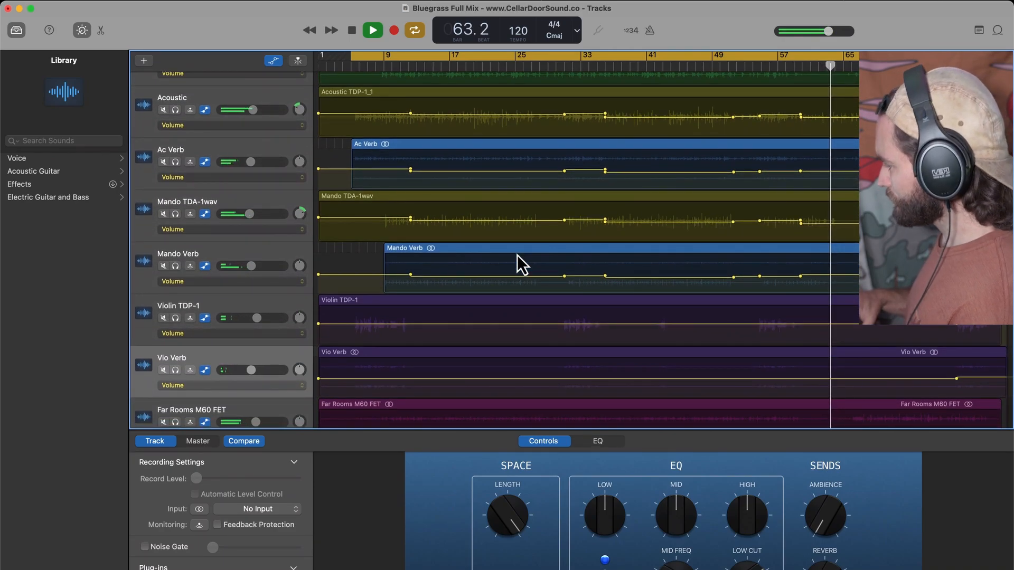
scroll(518, 255, down, 1)
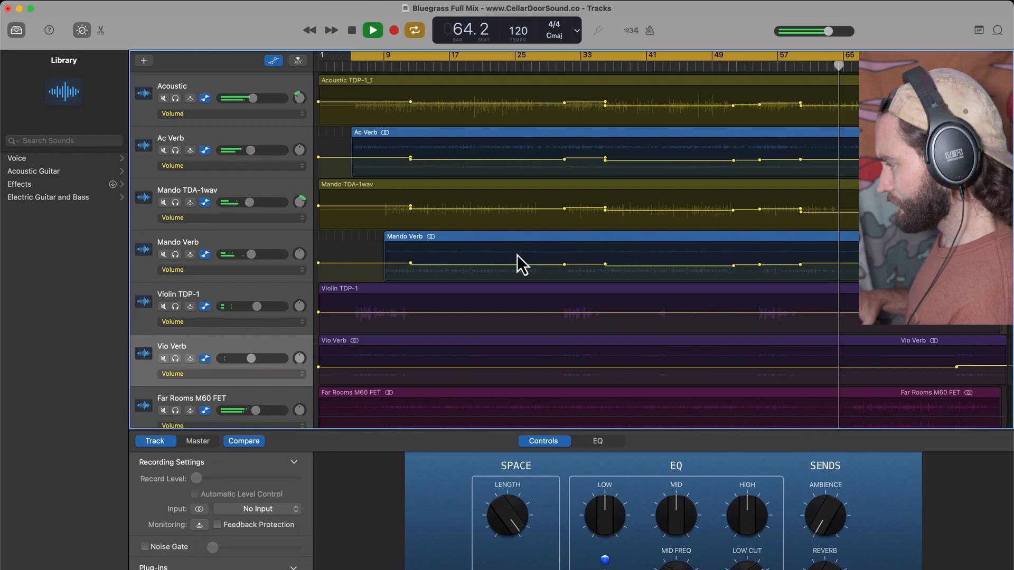
scroll(517, 254, down, 2)
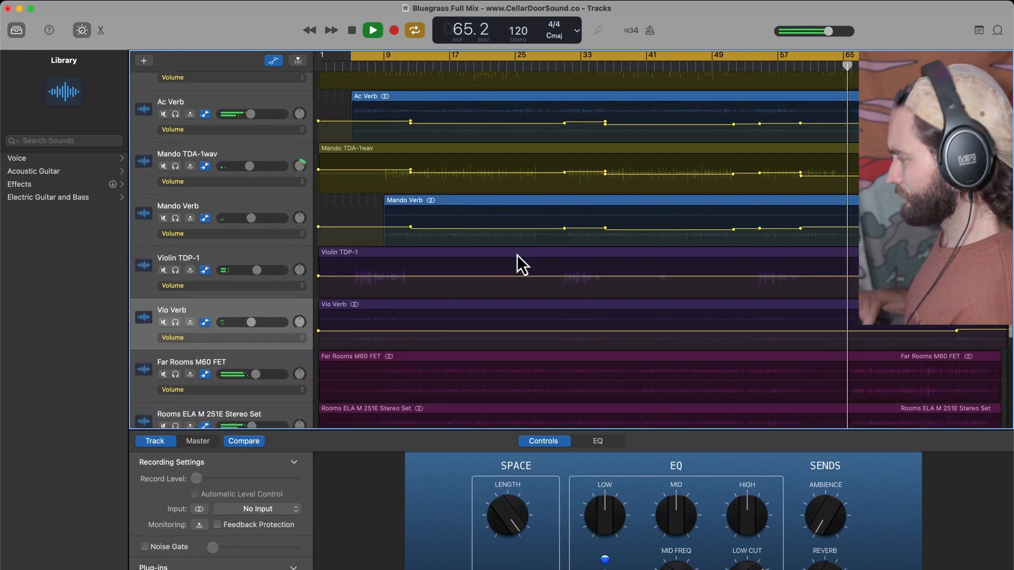
- Play the mix from bar 65 through the song's ending, checking the percussion, bass, guitar, mandolin and violin levels, and stop playback
scroll(518, 254, up, 1)
scroll(517, 255, up, 11)
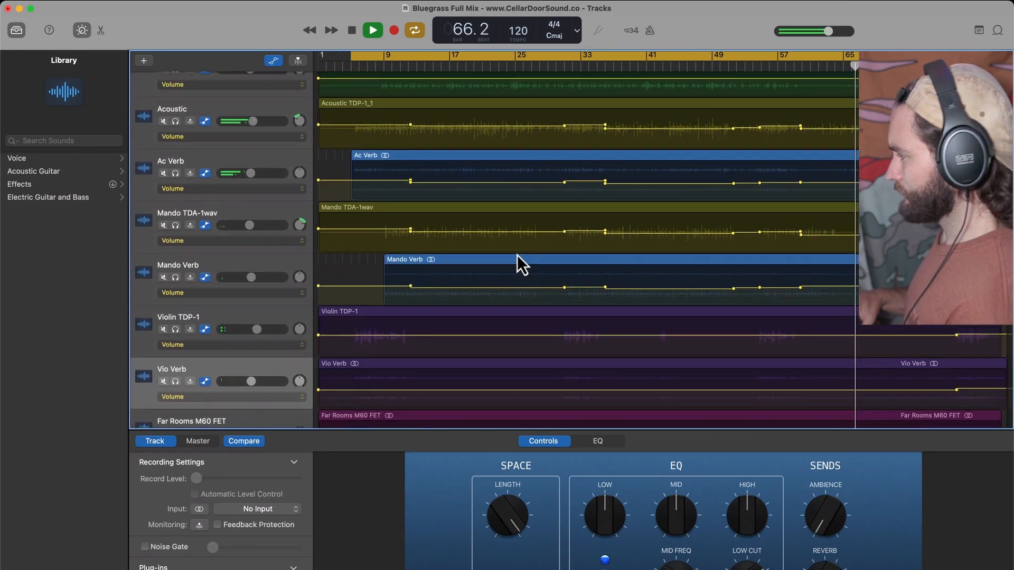
scroll(517, 255, up, 2)
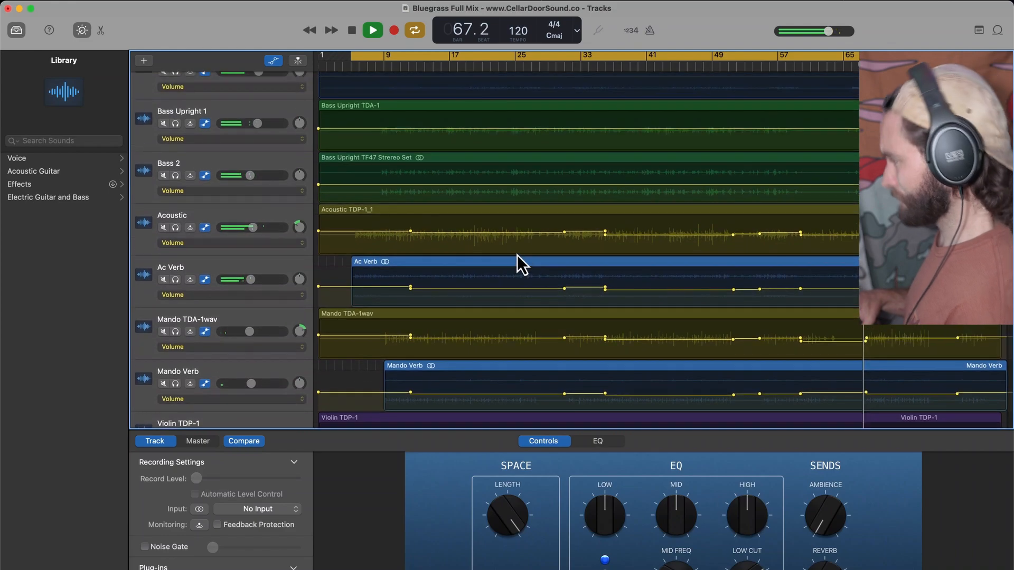
scroll(516, 254, up, 2)
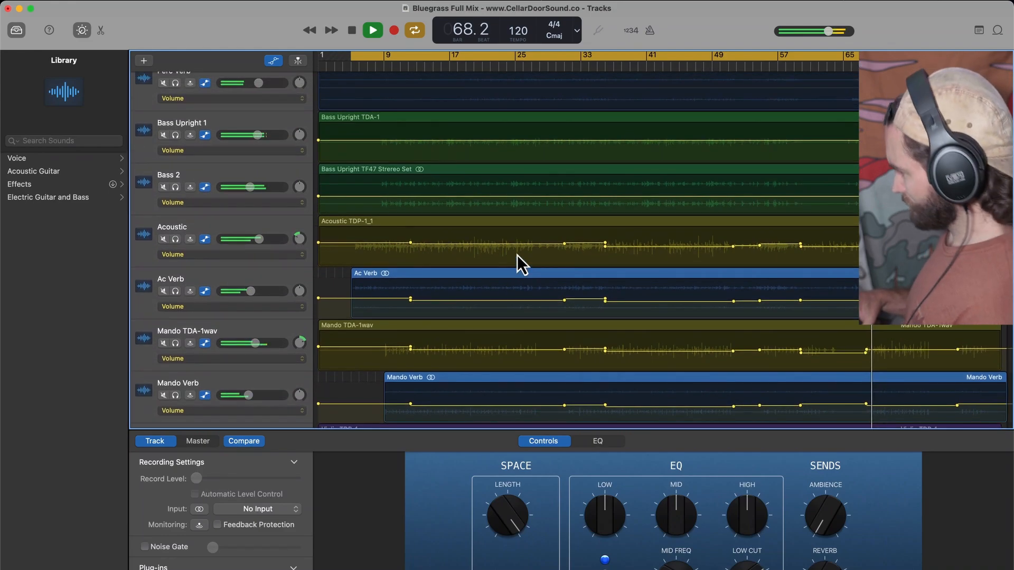
scroll(518, 254, up, 3)
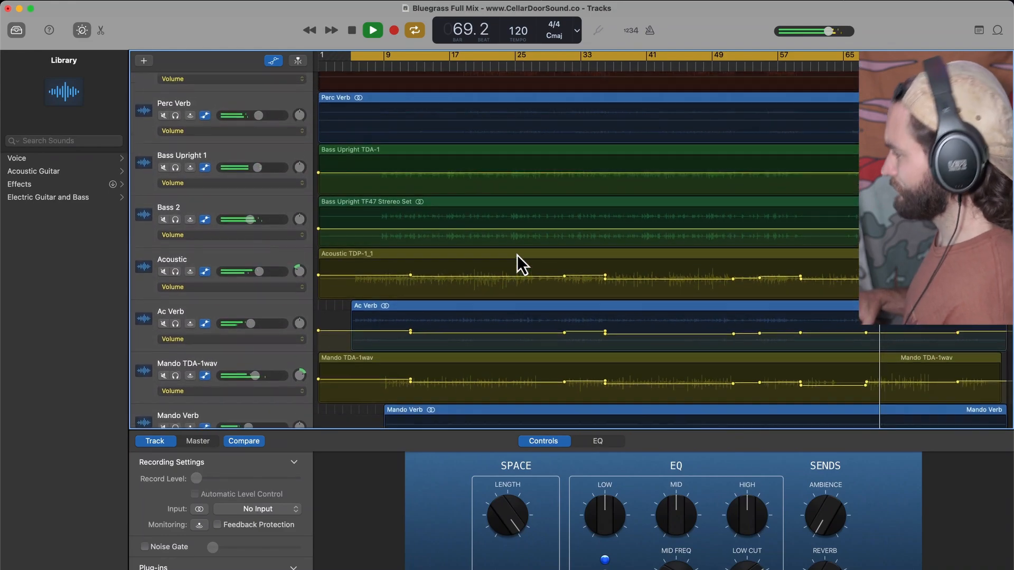
scroll(517, 255, up, 1)
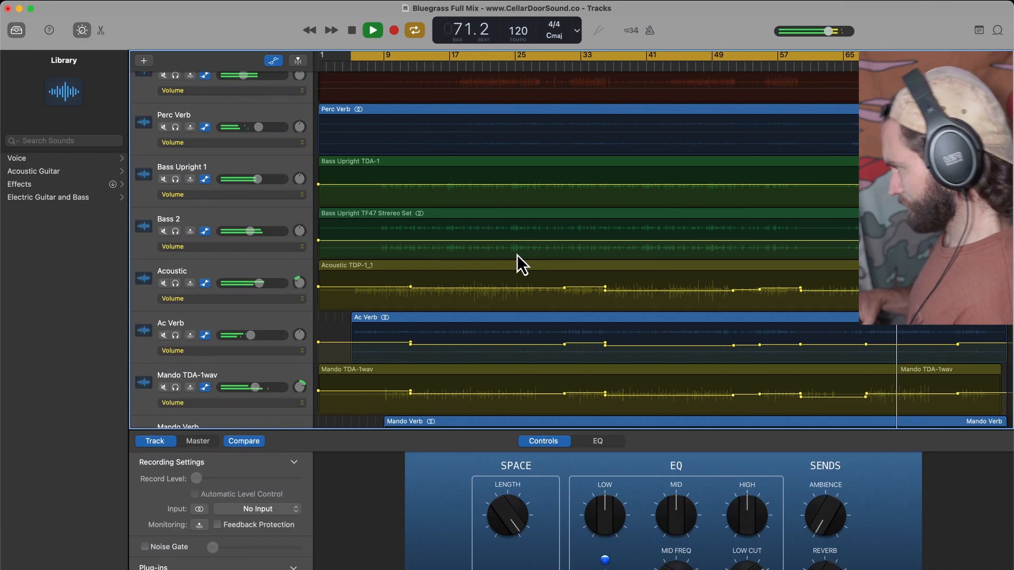
scroll(517, 254, down, 6)
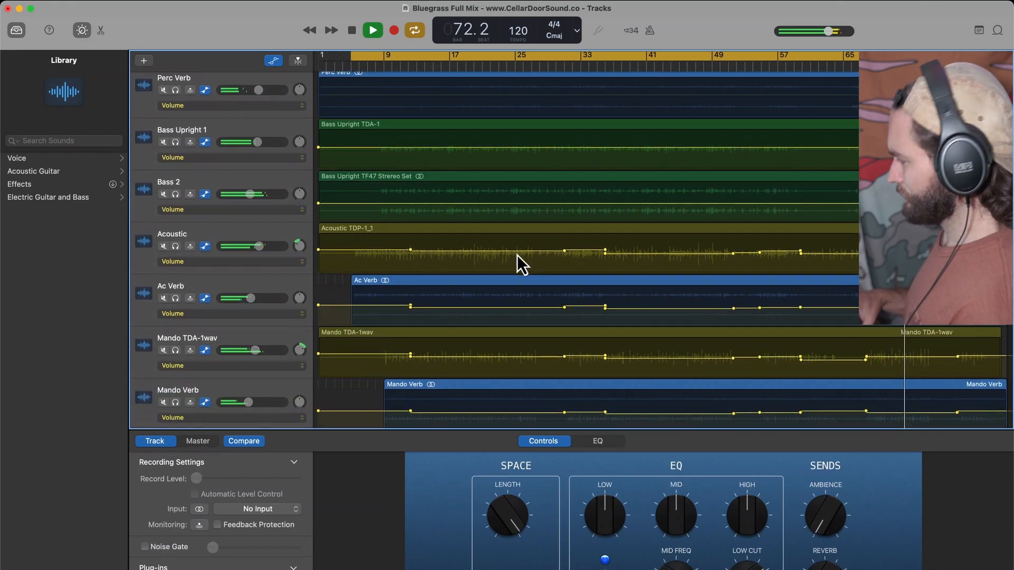
scroll(517, 254, down, 5)
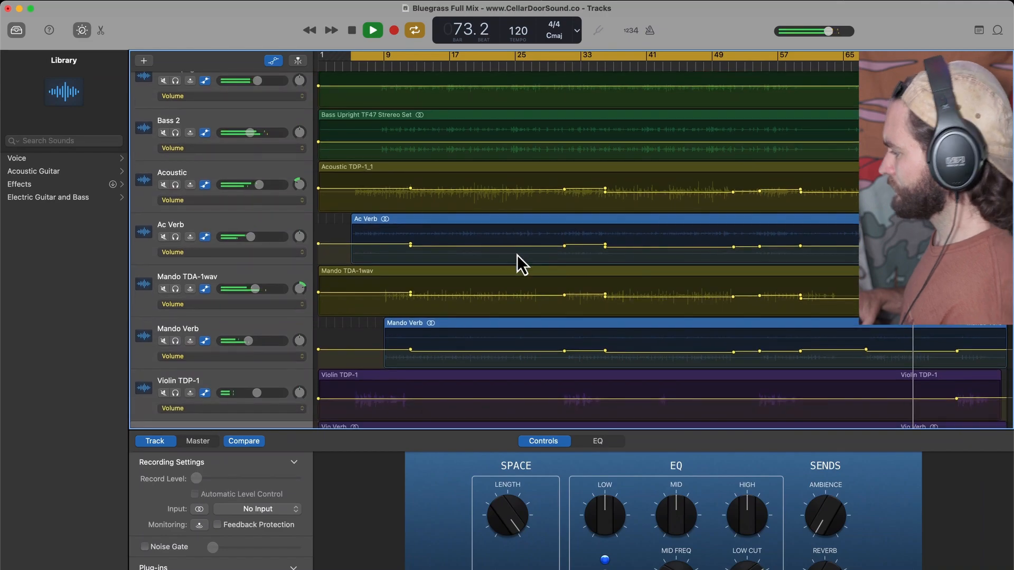
scroll(517, 255, down, 1)
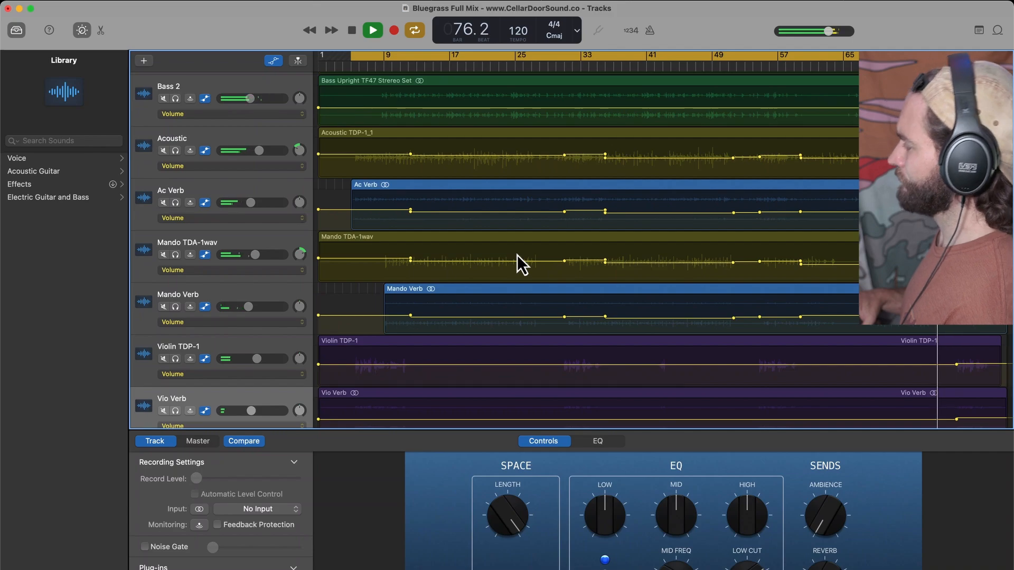
scroll(517, 254, down, 1)
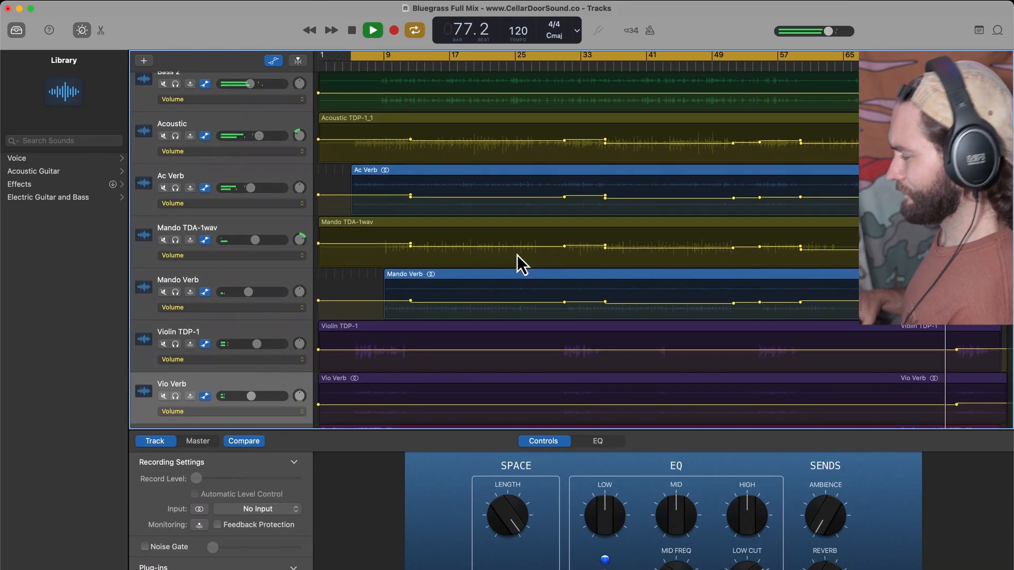
scroll(517, 254, down, 3)
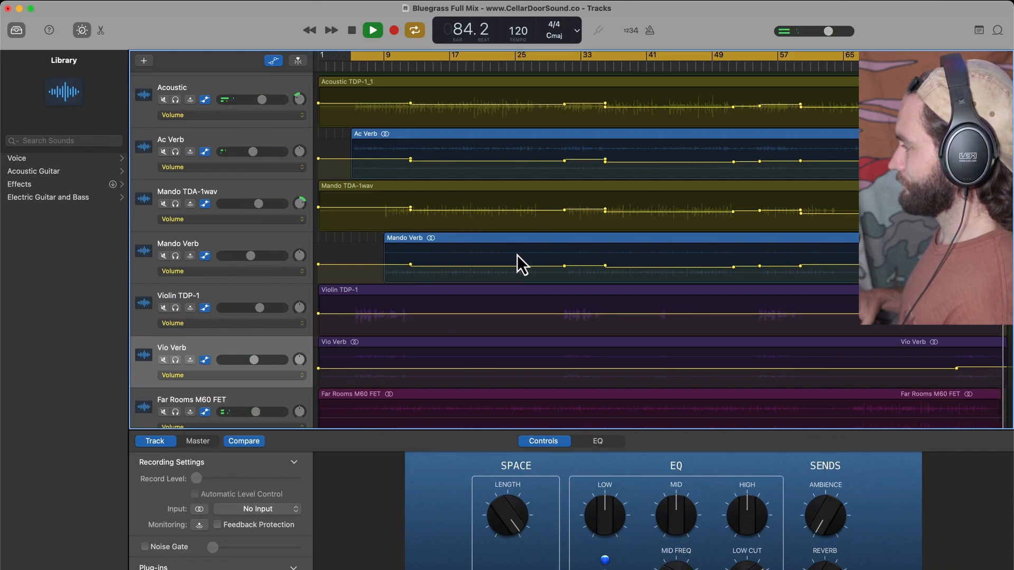
key(space)
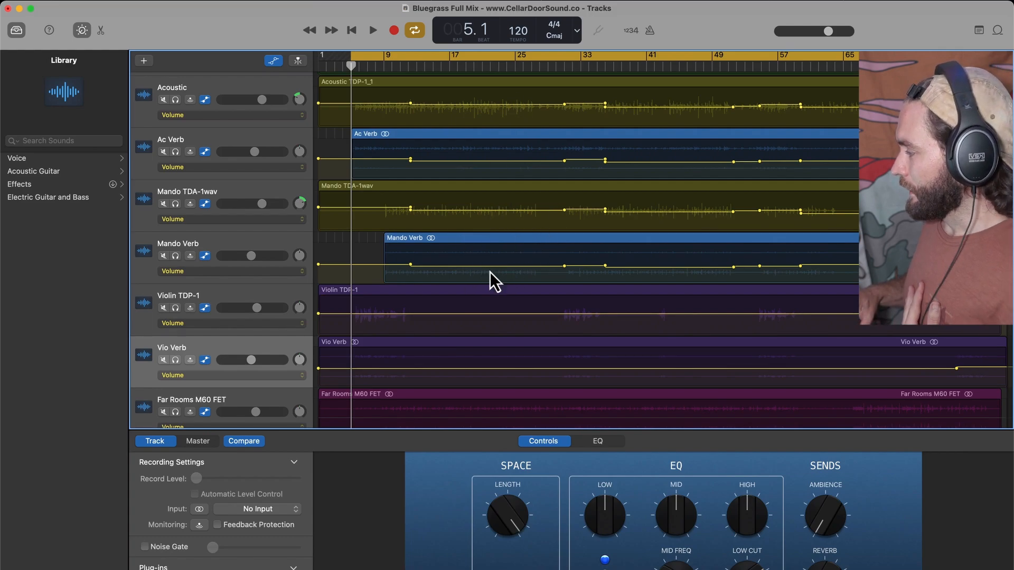
- Examine the volume automation points around bar 59 on the Ac Verb and Mando TDA-1wav tracks
scroll(494, 286, up, 8)
scroll(494, 286, down, 4)
scroll(495, 286, down, 2)
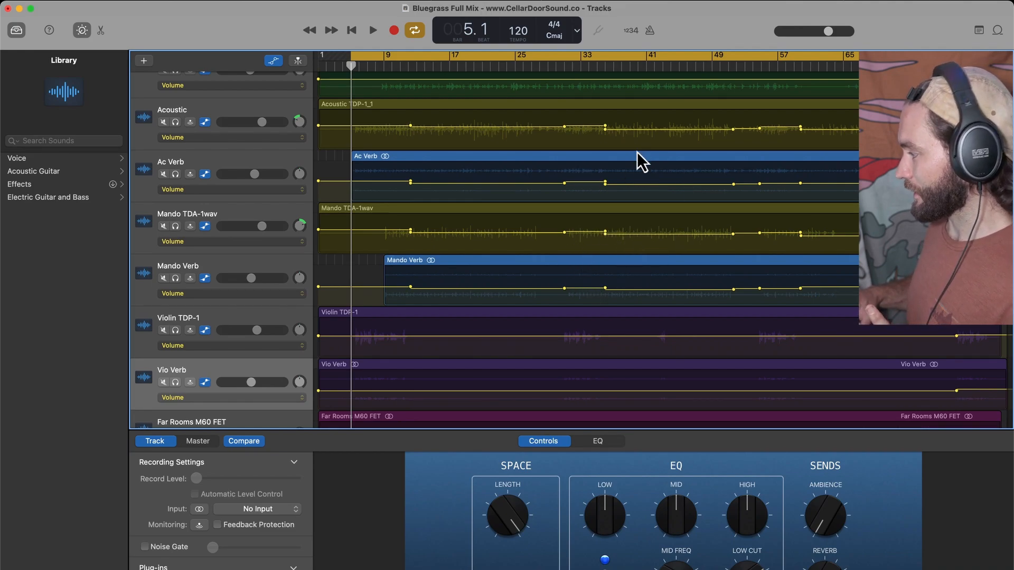
click(801, 182)
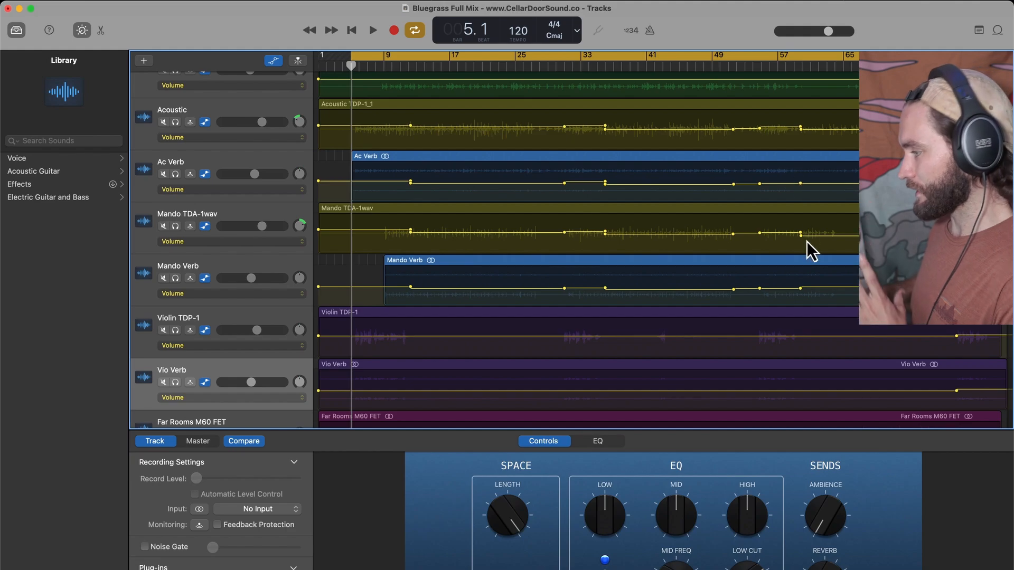